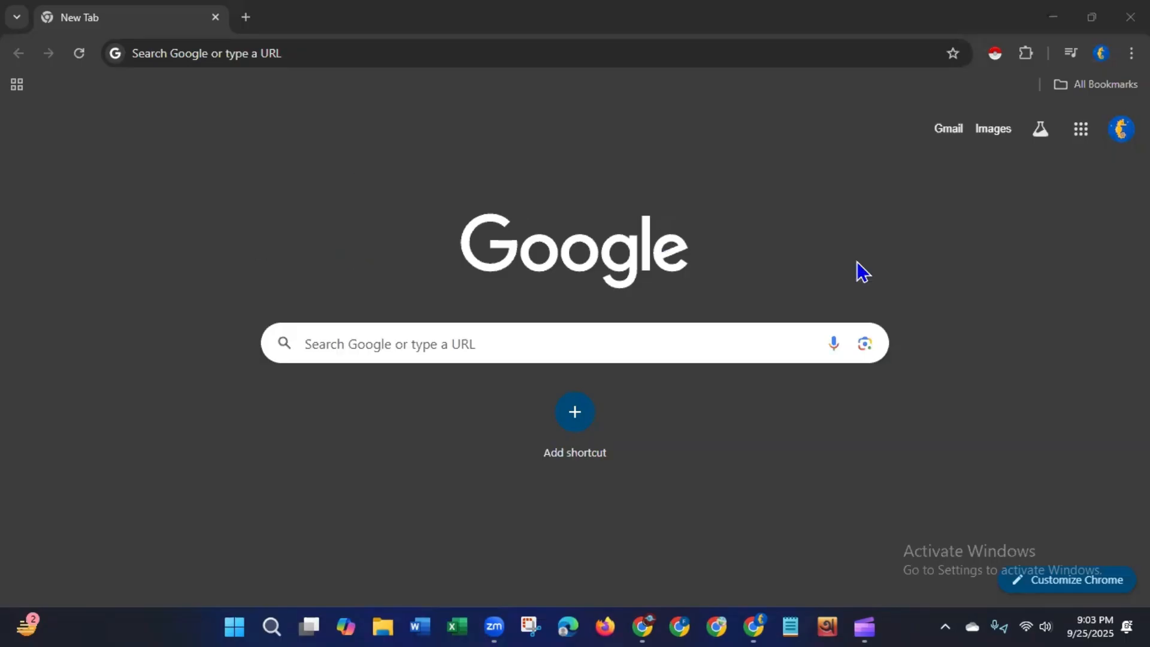
Step: Browse the Google apps menu to look through the available services
{"action": "left_click", "coordinate": [1081, 132]}
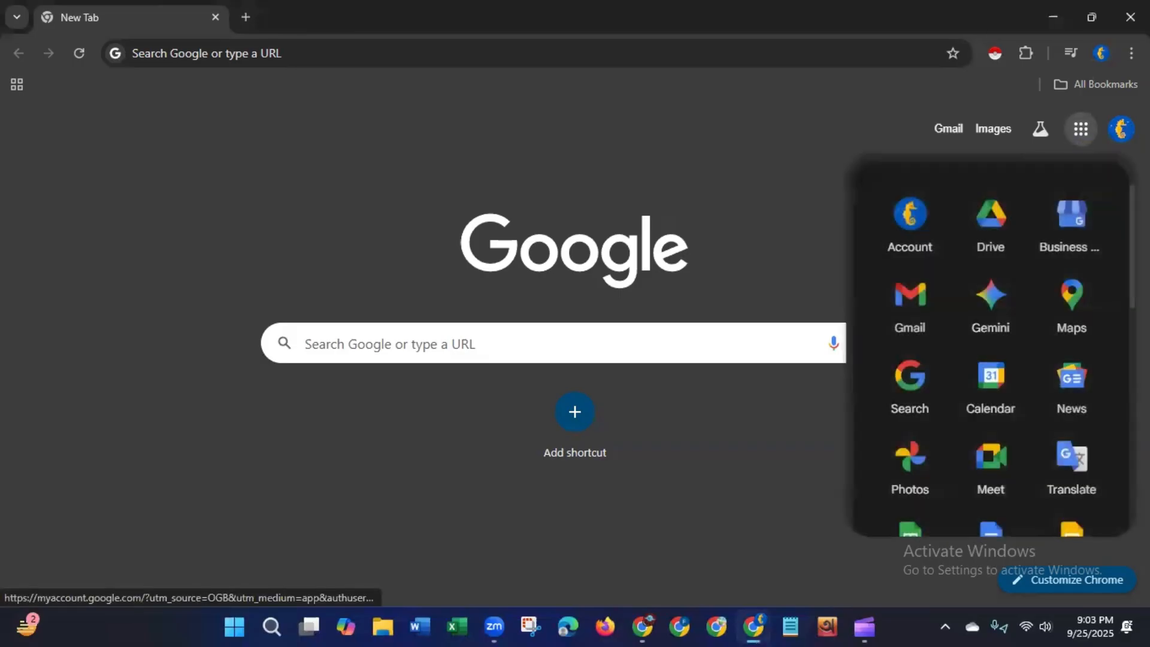
{"action": "scroll", "coordinate": [992, 345], "scroll_direction": "down", "scroll_amount": 5}
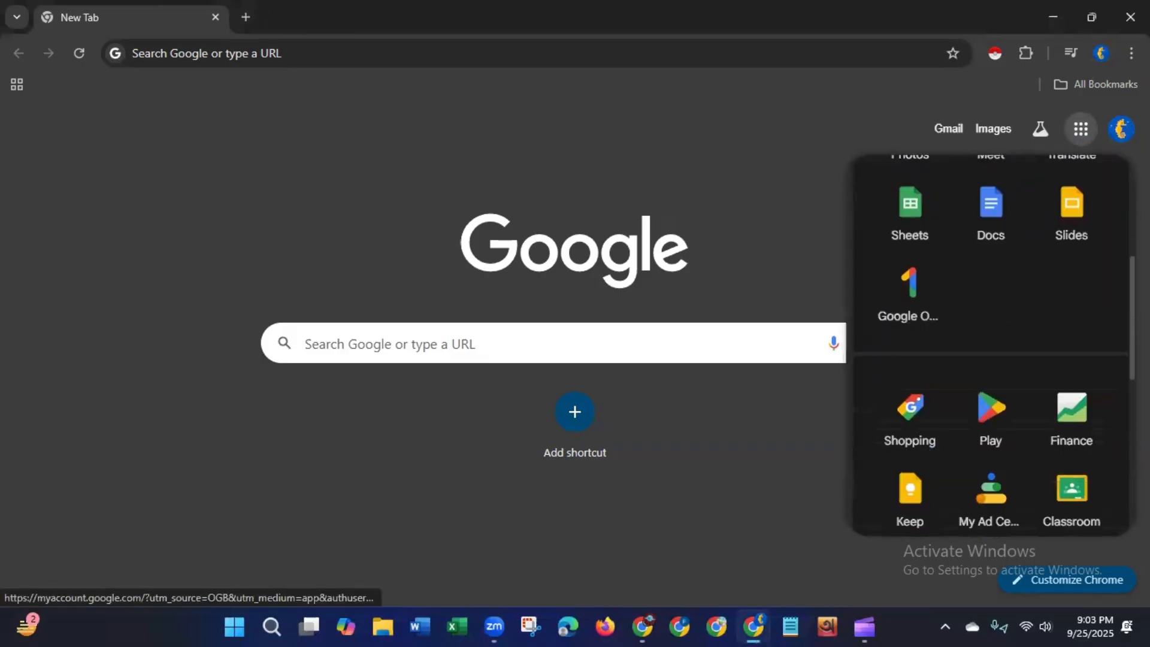
{"action": "scroll", "coordinate": [1104, 336], "scroll_direction": "down", "scroll_amount": 6}
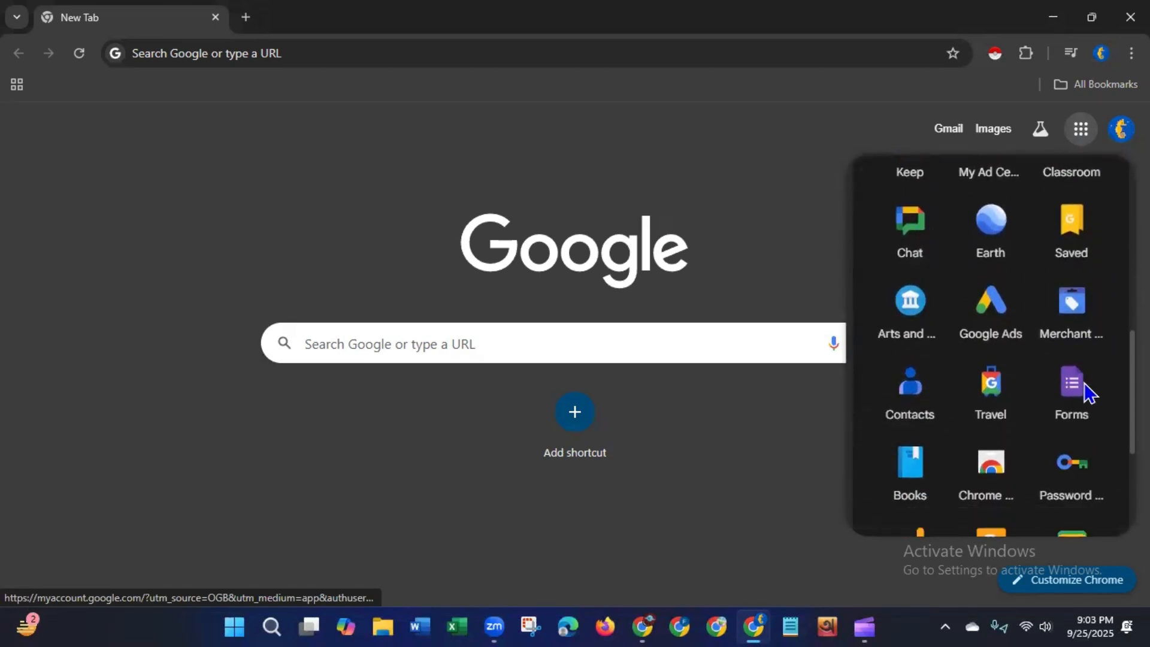
{"action": "scroll", "coordinate": [1089, 393], "scroll_direction": "down", "scroll_amount": 3}
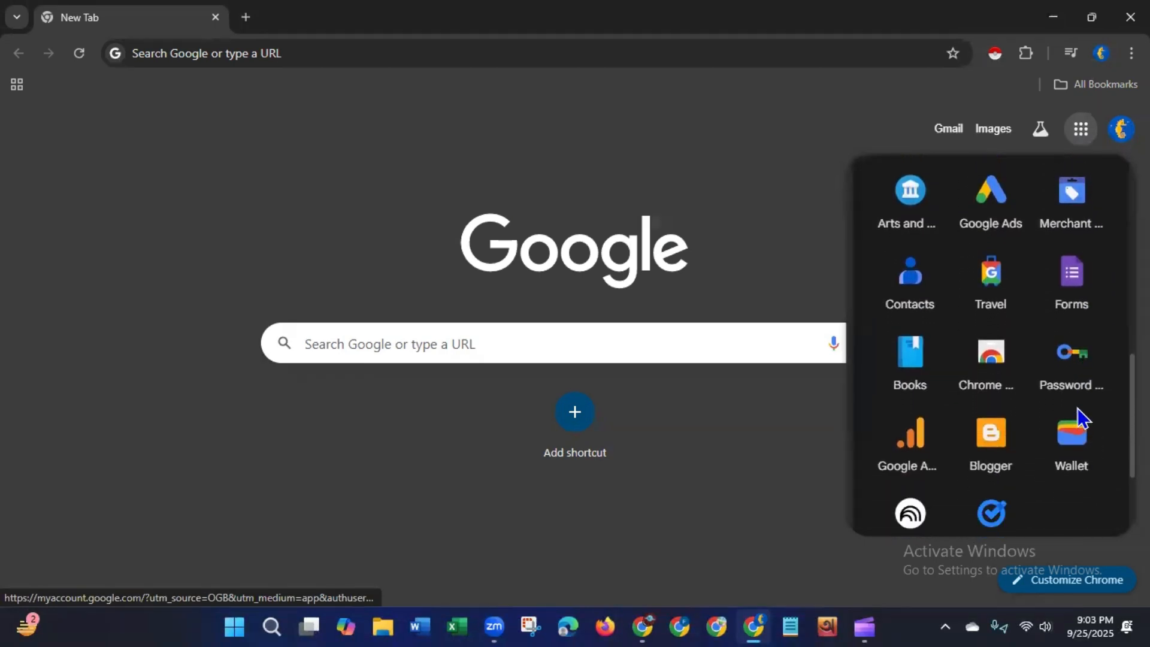
{"action": "scroll", "coordinate": [1077, 414], "scroll_direction": "down", "scroll_amount": 2}
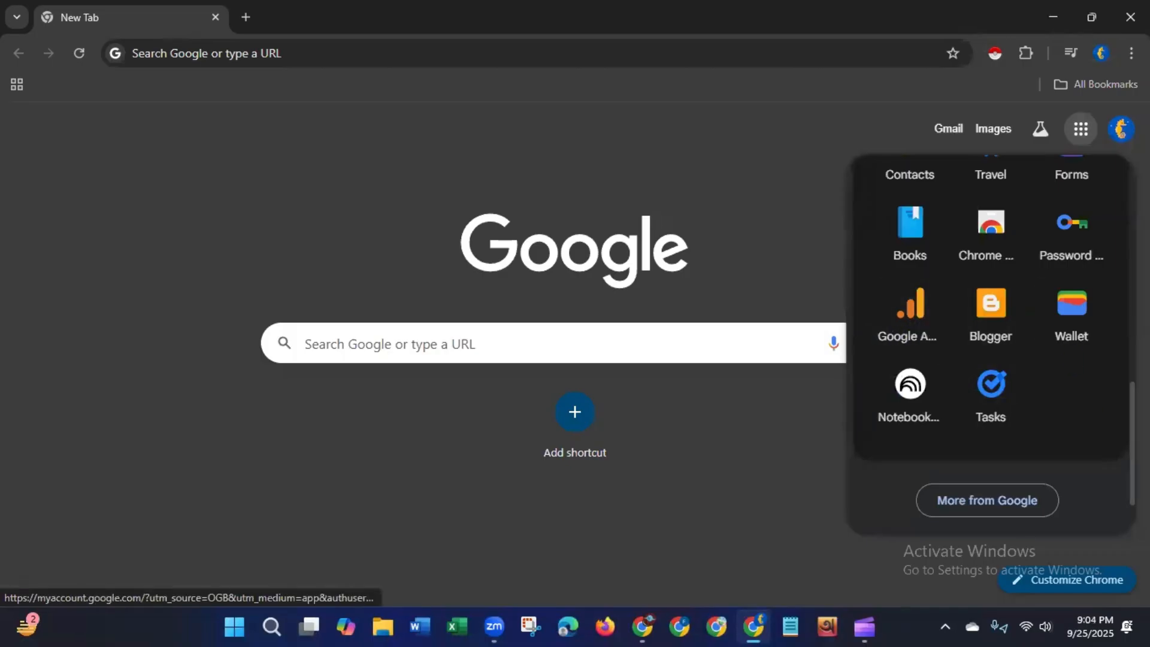
{"action": "scroll", "coordinate": [1040, 334], "scroll_direction": "up", "scroll_amount": 3}
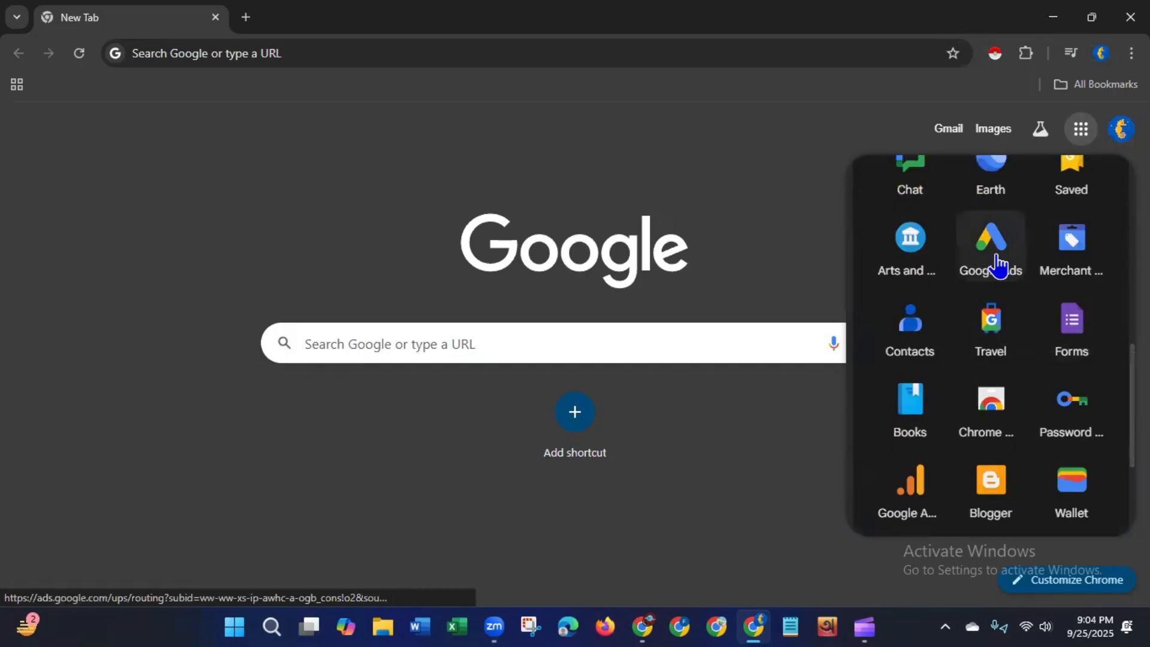
Step: Open ads.google.com in the browser
{"action": "left_click", "coordinate": [333, 54]}
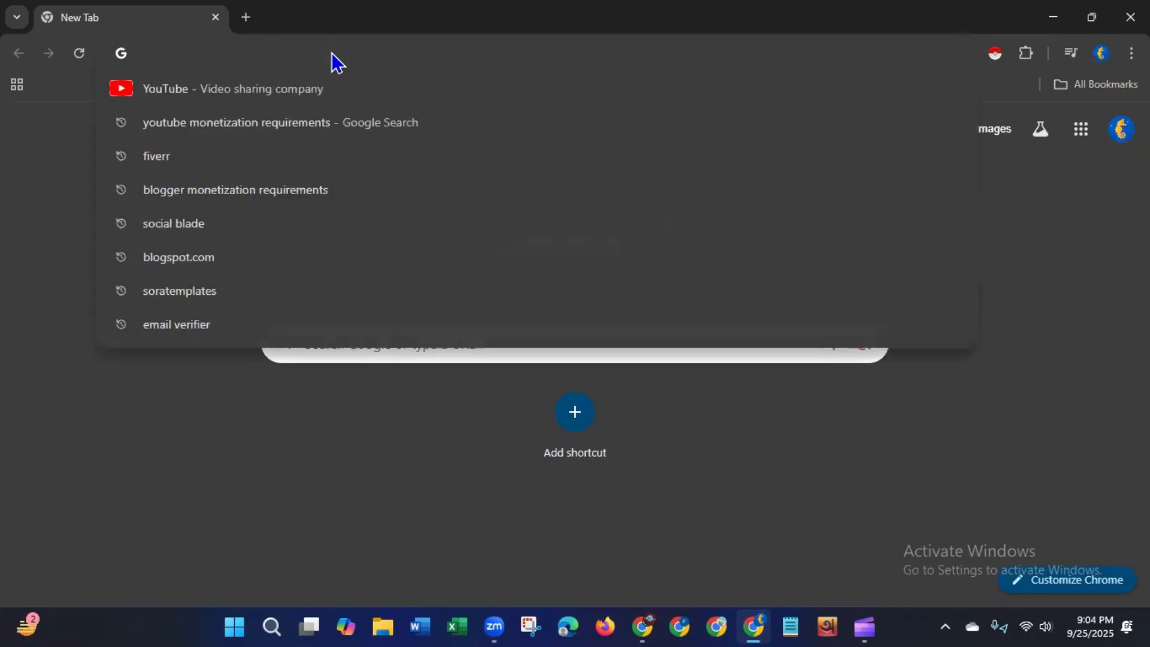
{"action": "type", "text": "ads."}
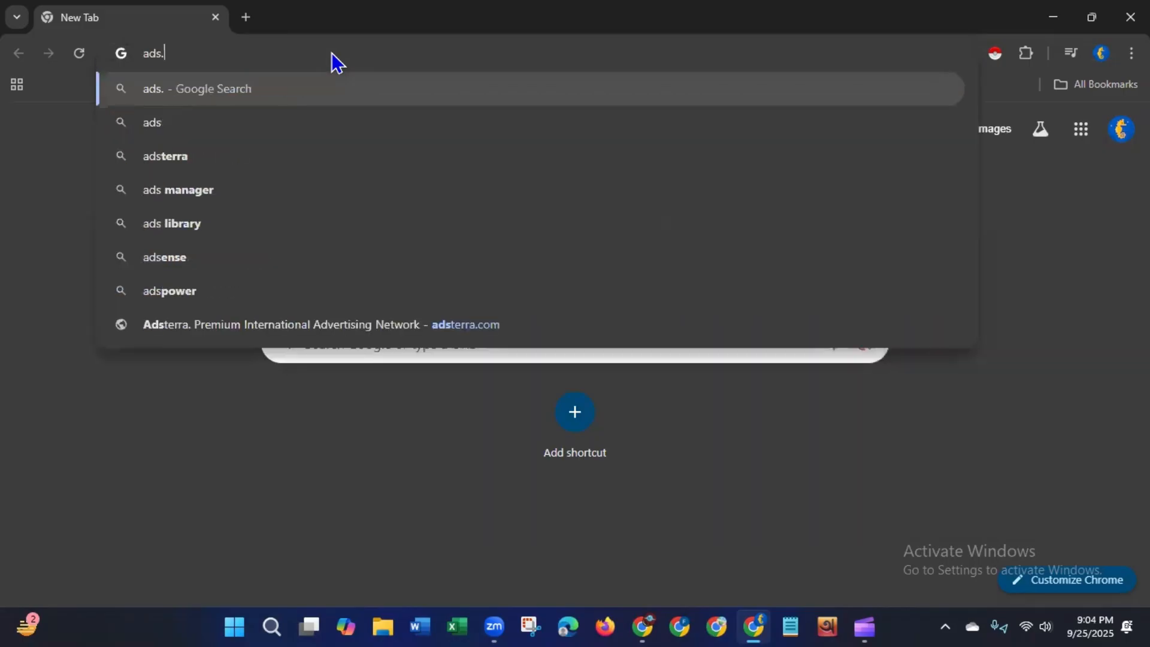
{"action": "type", "text": "googl"}
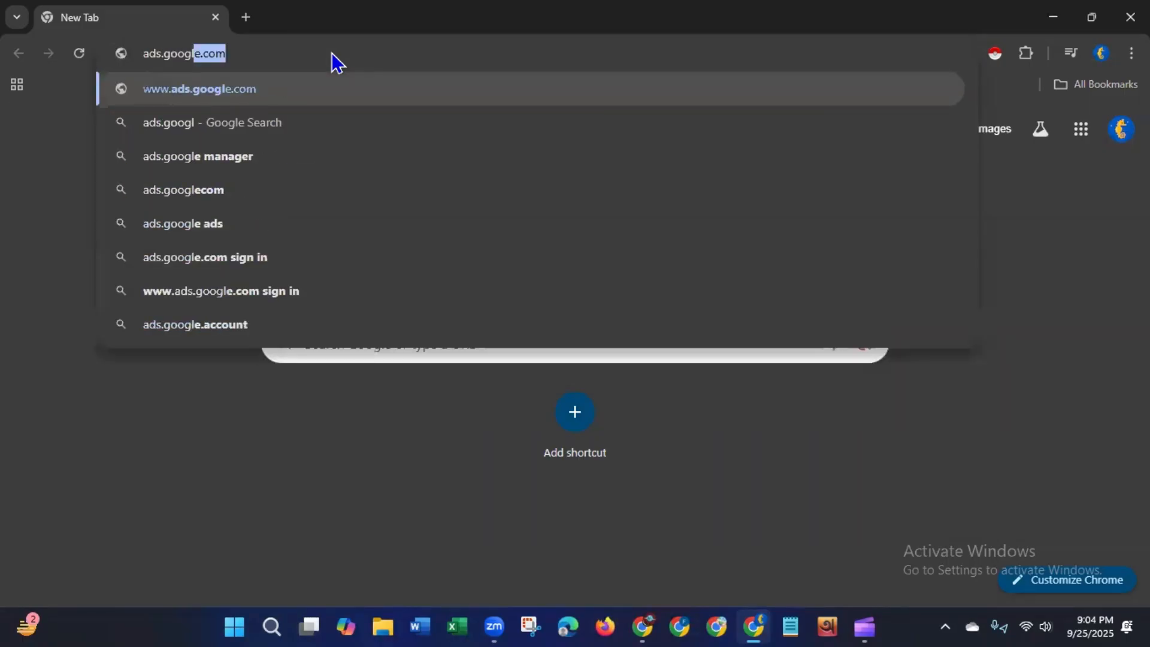
{"action": "type", "text": "e.com"}
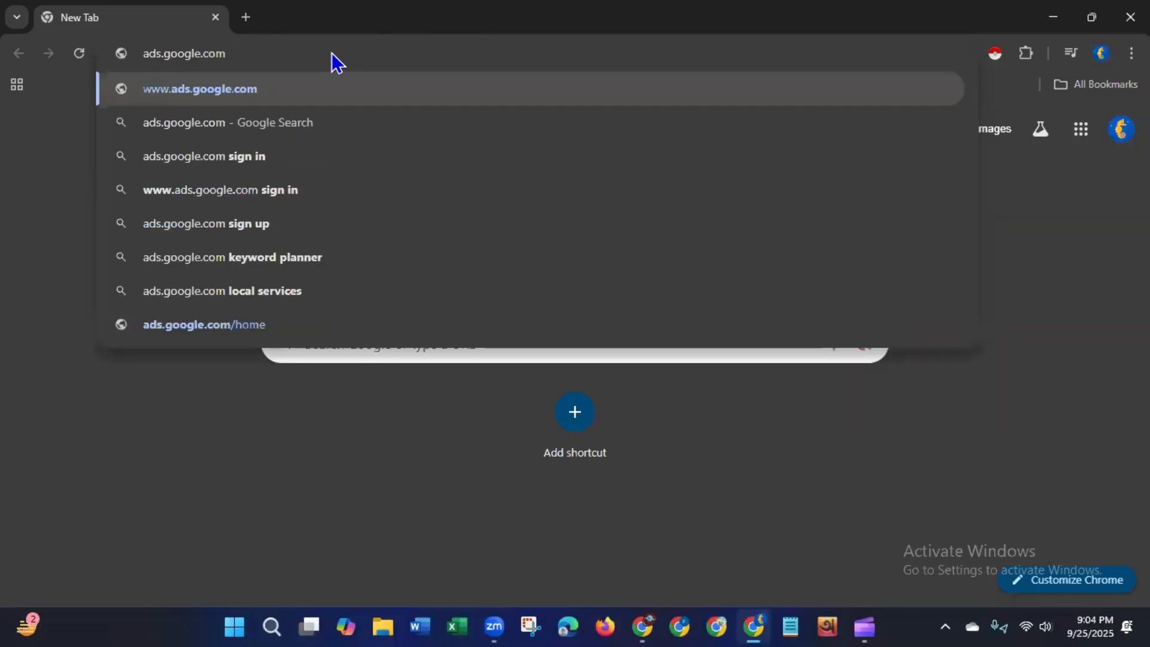
{"action": "key", "text": "Return"}
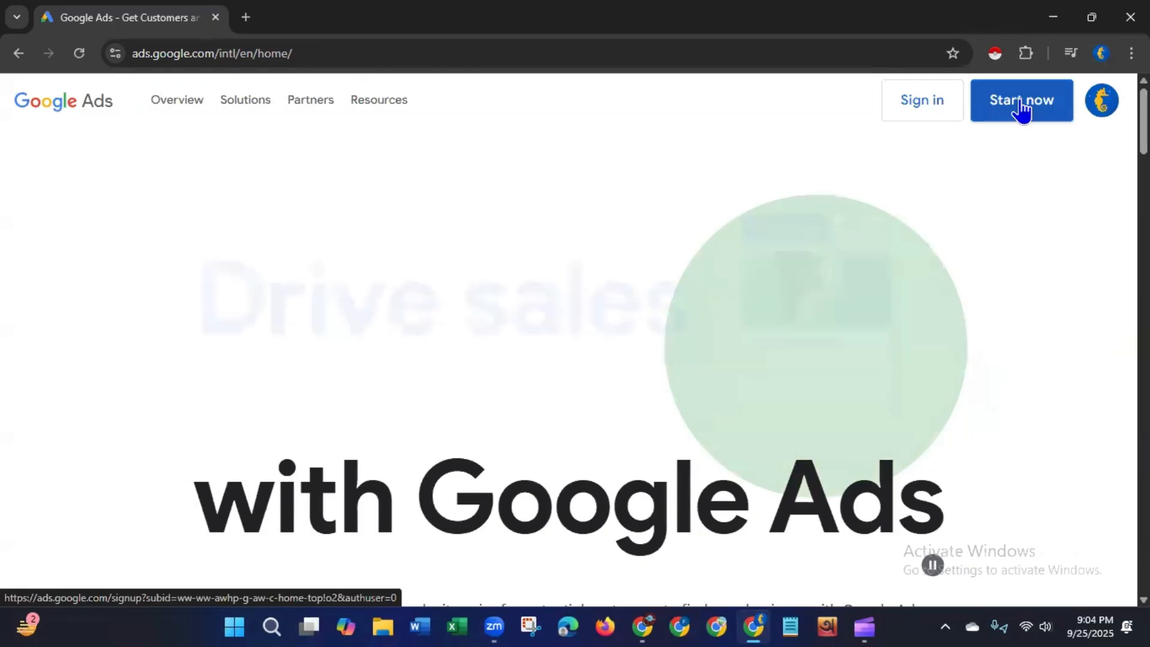
Step: Sign in to Google Ads and open the reactivation page for the canceled account
{"action": "left_click", "coordinate": [905, 103]}
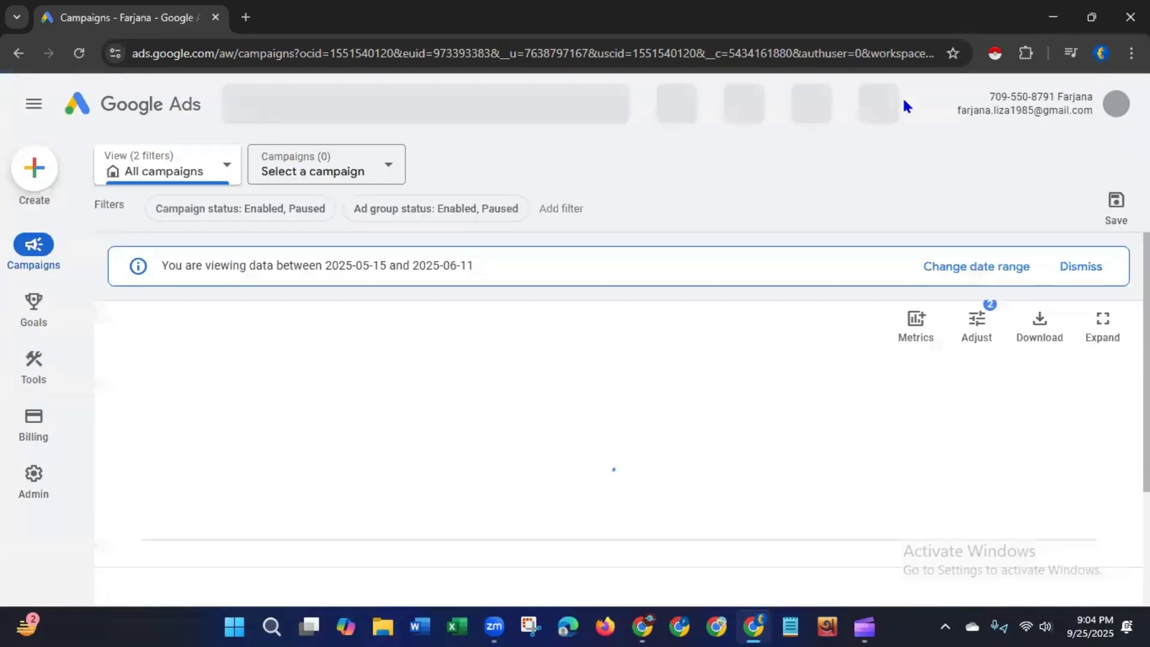
{"action": "left_click", "coordinate": [1082, 361]}
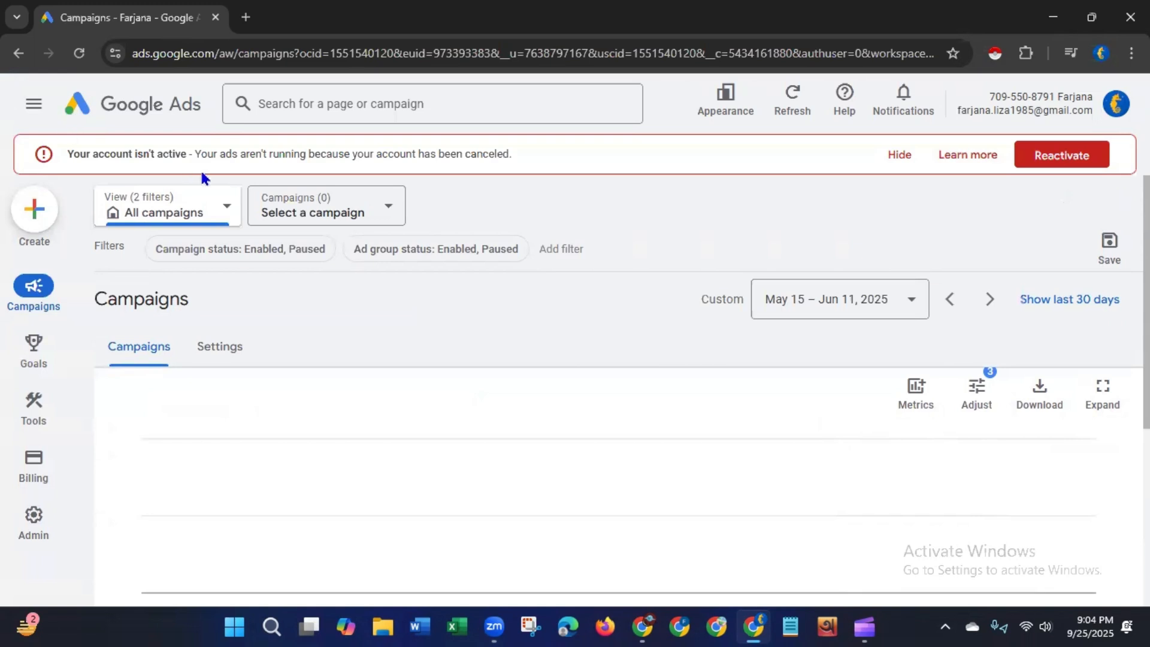
{"action": "left_click", "coordinate": [1063, 159]}
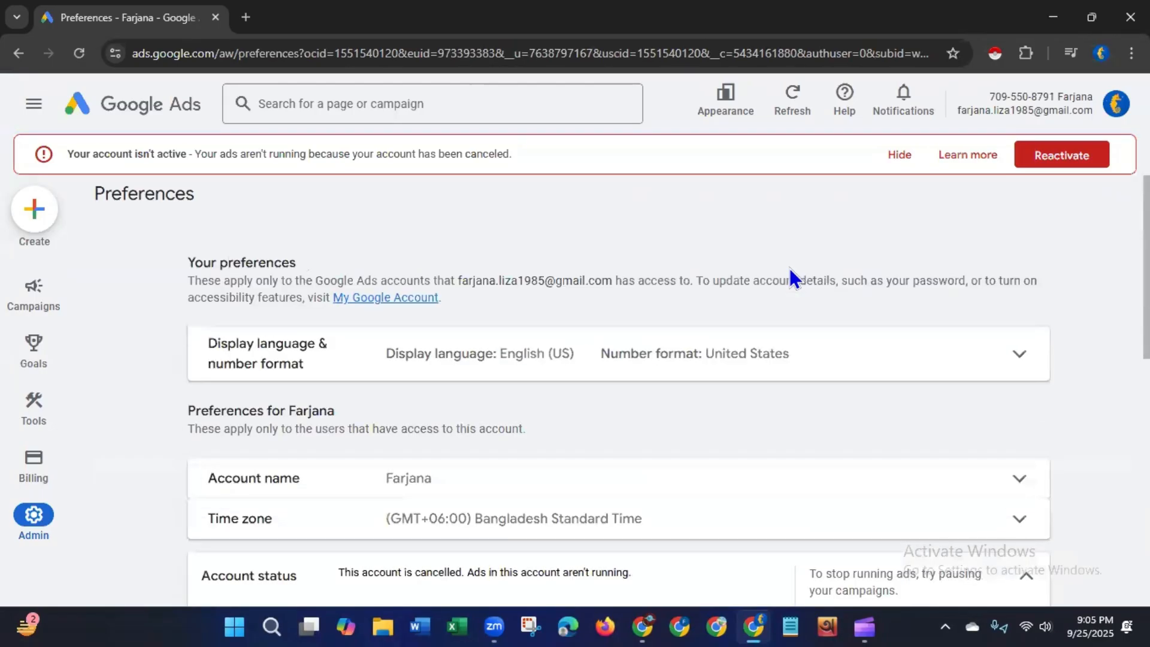
Step: Hide the account status banner on the Preferences page
{"action": "left_click", "coordinate": [900, 155]}
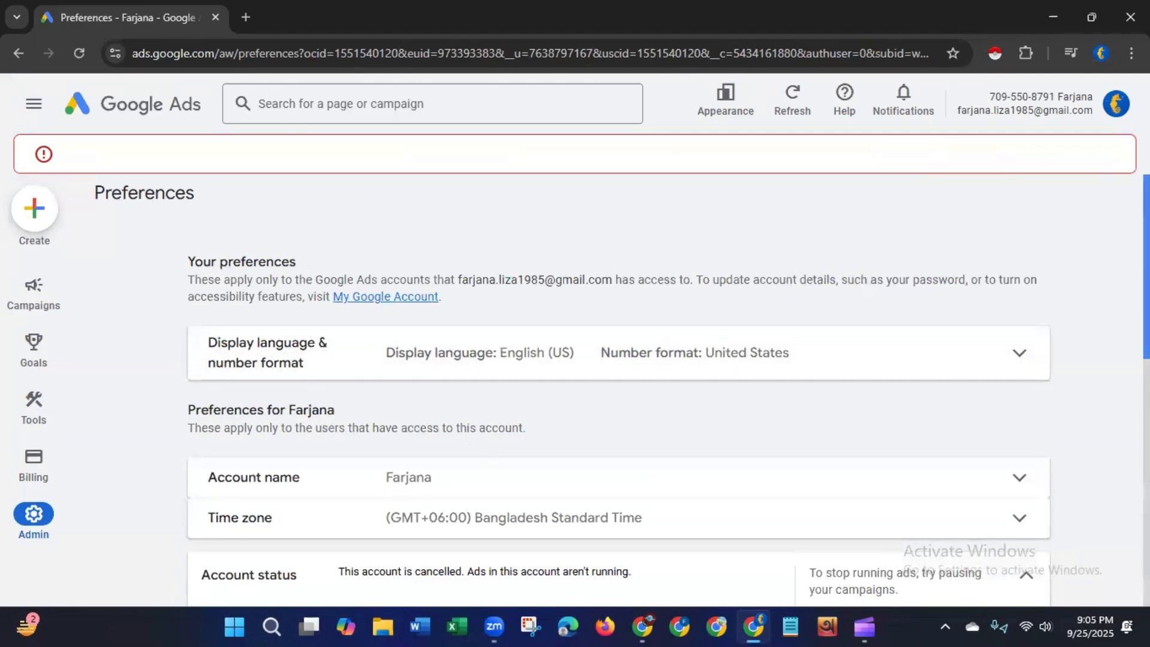
{"action": "left_click_drag", "start_coordinate": [1137, 226], "coordinate": [1136, 330]}
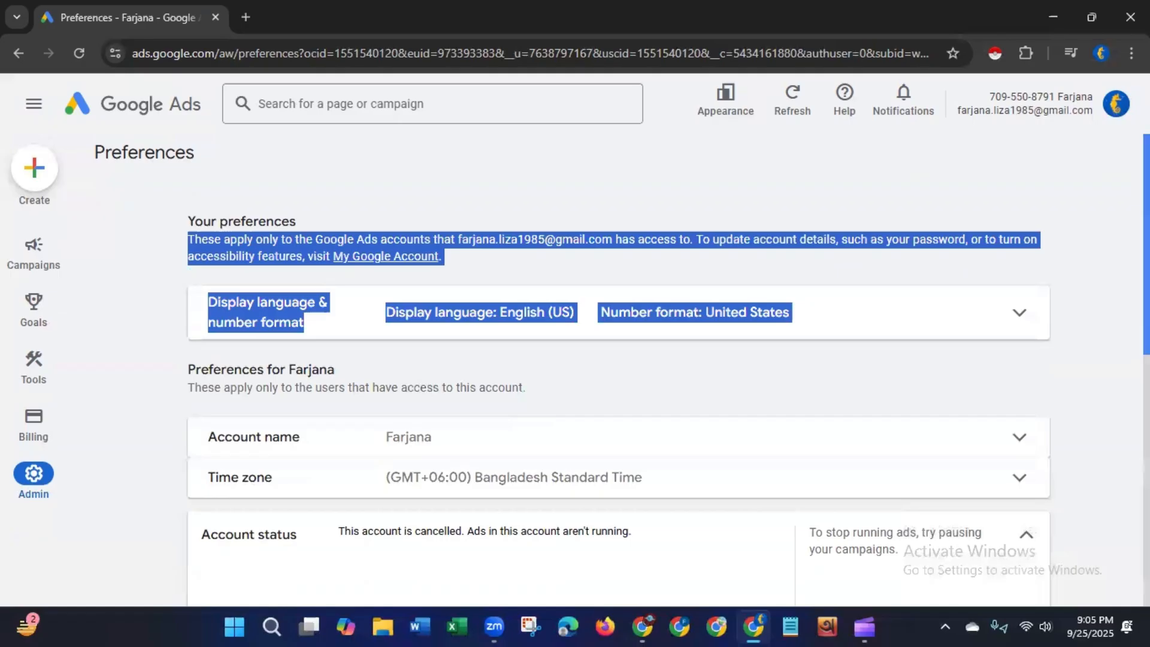
{"action": "mouse_move", "coordinate": [1146, 275]}
{"action": "left_mouse_down"}
{"action": "mouse_move", "coordinate": [1147, 525]}
{"action": "mouse_move", "coordinate": [1146, 270]}
{"action": "left_mouse_up"}
{"action": "left_click", "coordinate": [838, 194]}
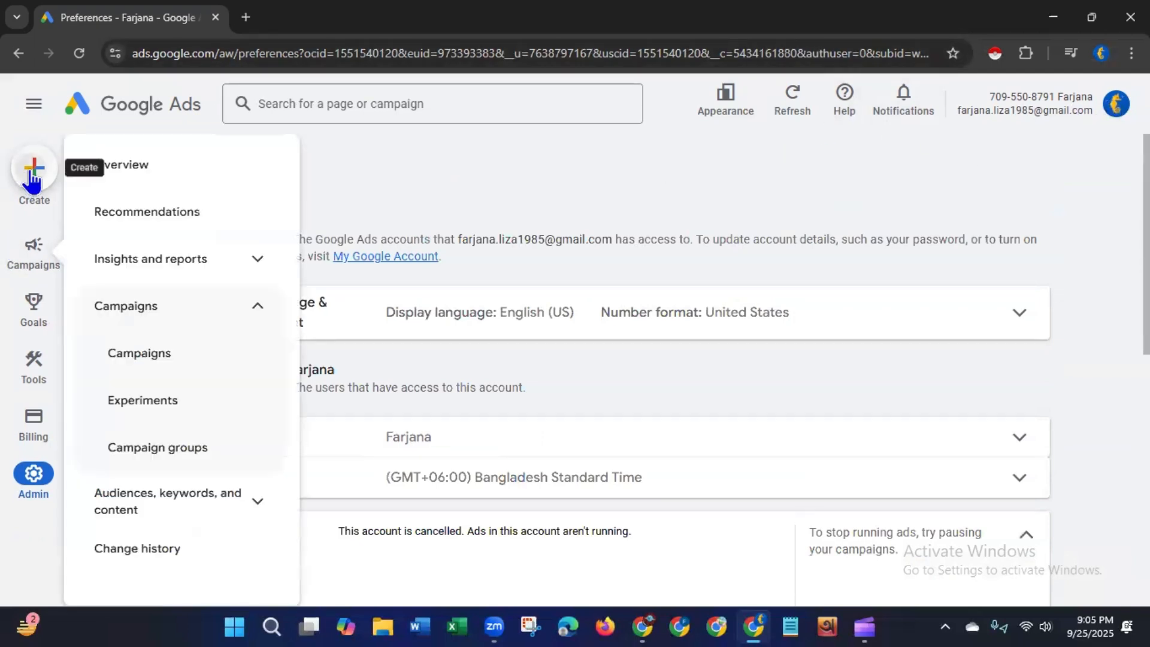
Step: Start a new campaign from the Create menu and review the campaign objective choices
{"action": "left_click", "coordinate": [33, 177]}
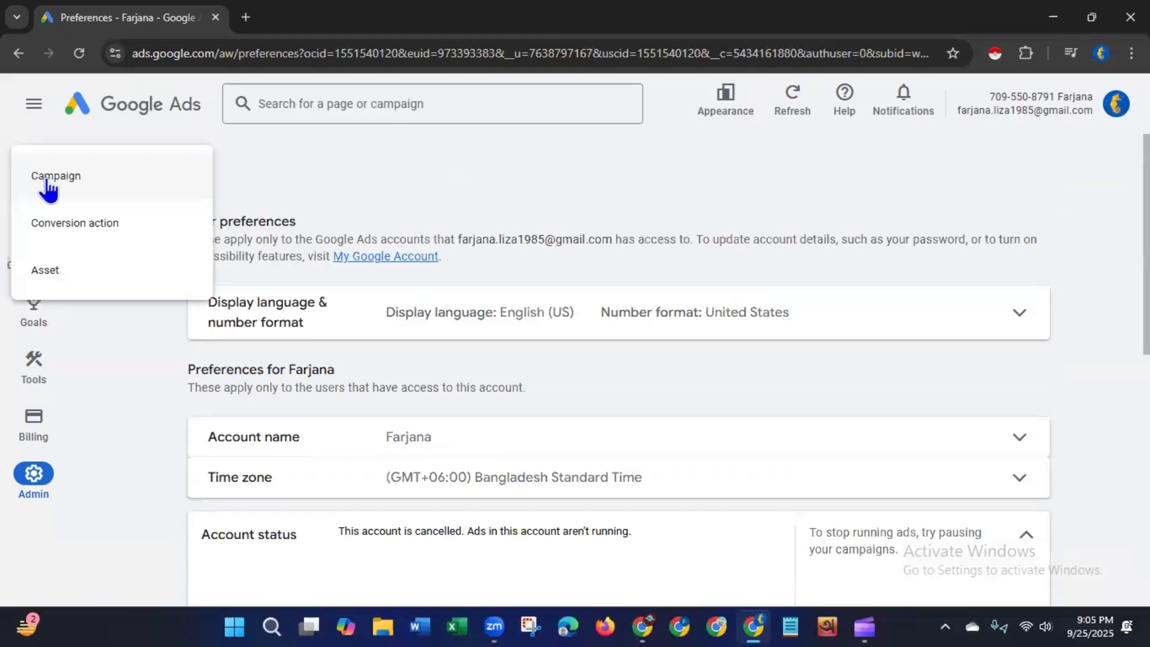
{"action": "left_click", "coordinate": [51, 180]}
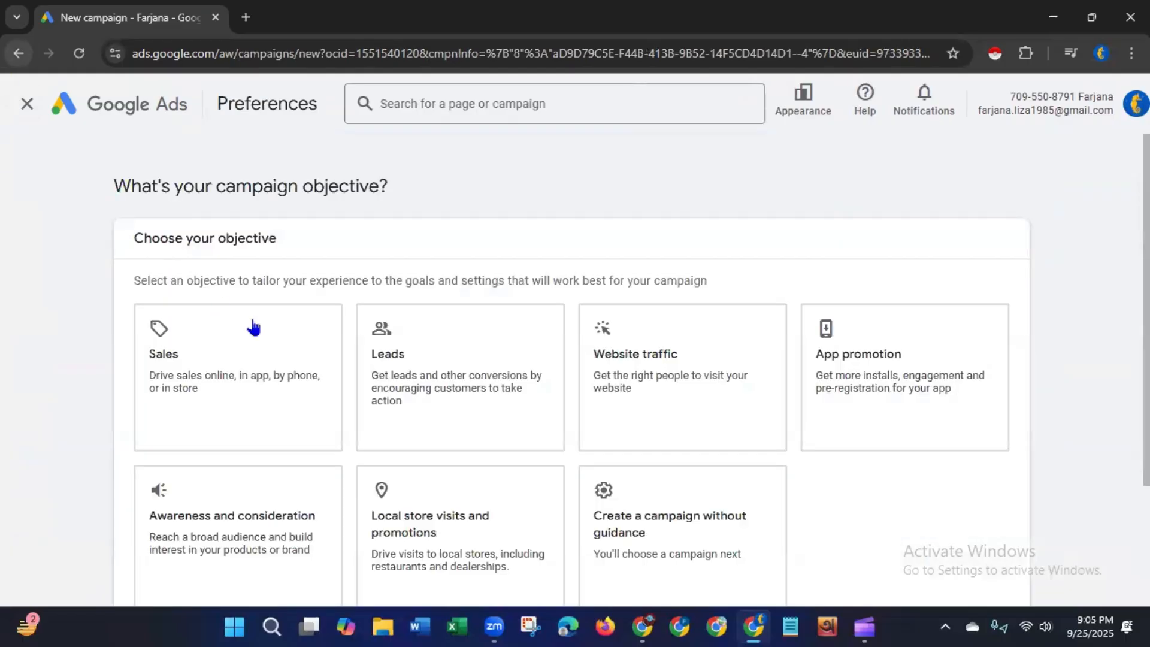
{"action": "scroll", "coordinate": [1101, 240], "scroll_direction": "down", "scroll_amount": 3}
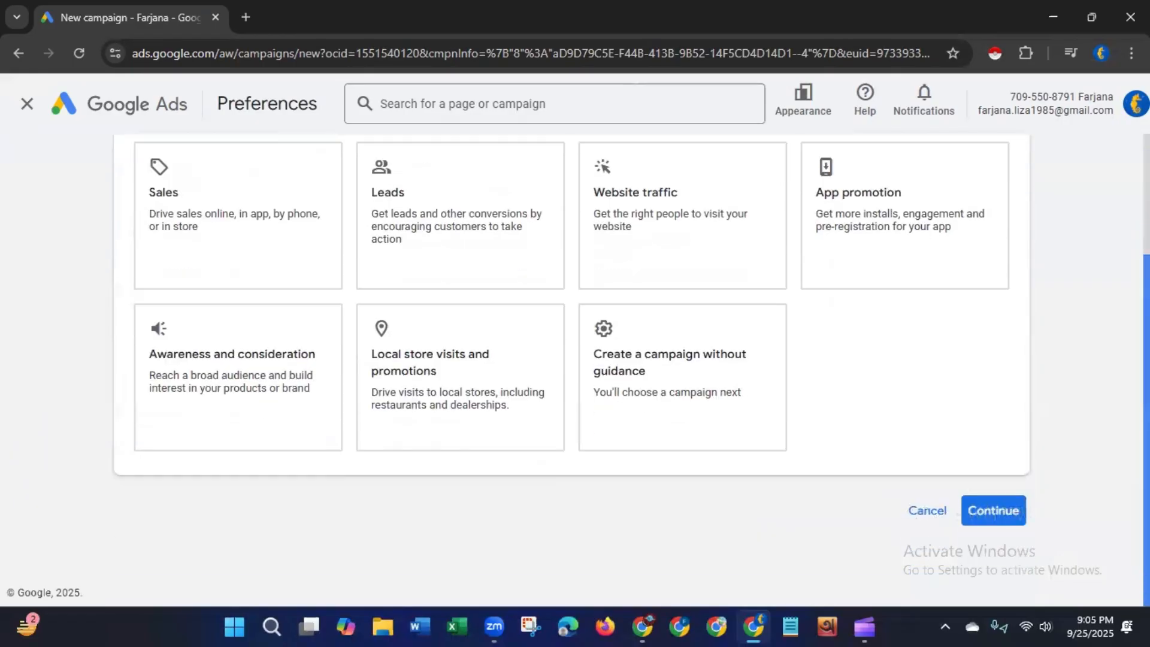
{"action": "scroll", "coordinate": [1101, 239], "scroll_direction": "up", "scroll_amount": 3}
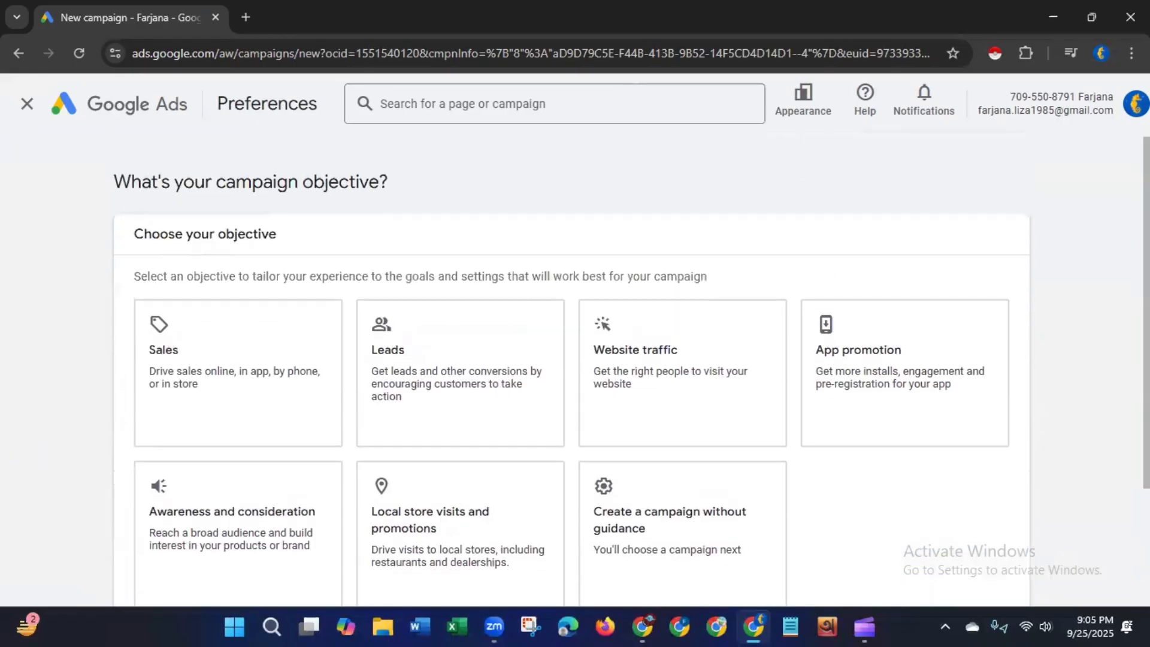
Step: Close this browser window, switch to another Chrome profile and open ads.google.com
{"action": "left_click", "coordinate": [1130, 16]}
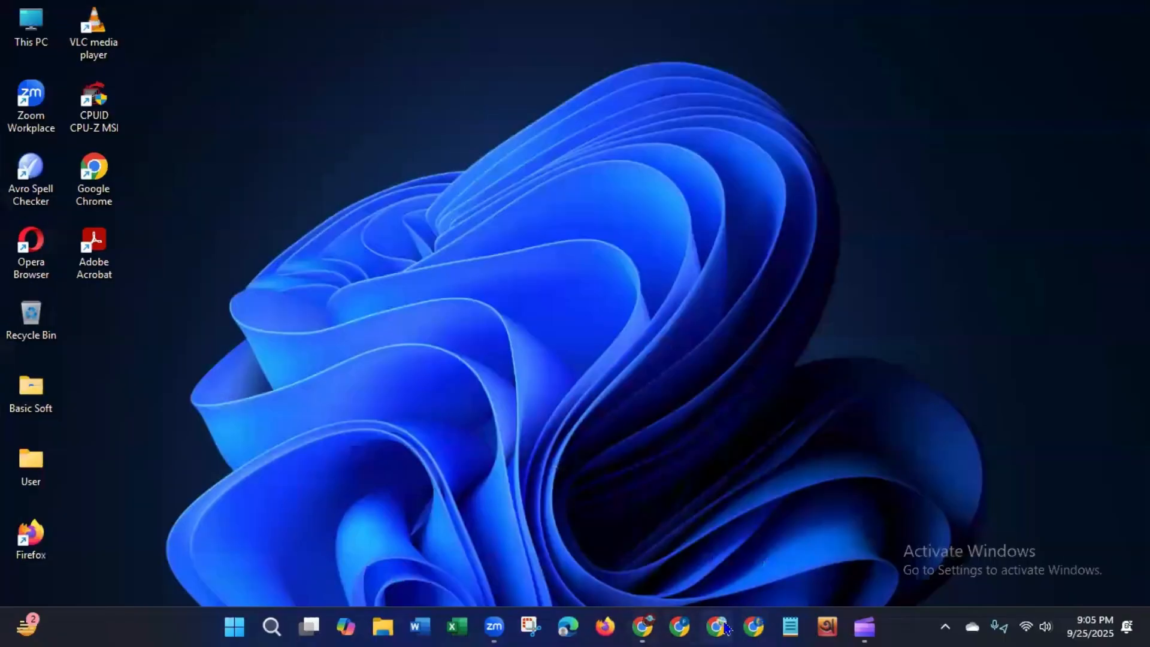
{"action": "left_click", "coordinate": [715, 617]}
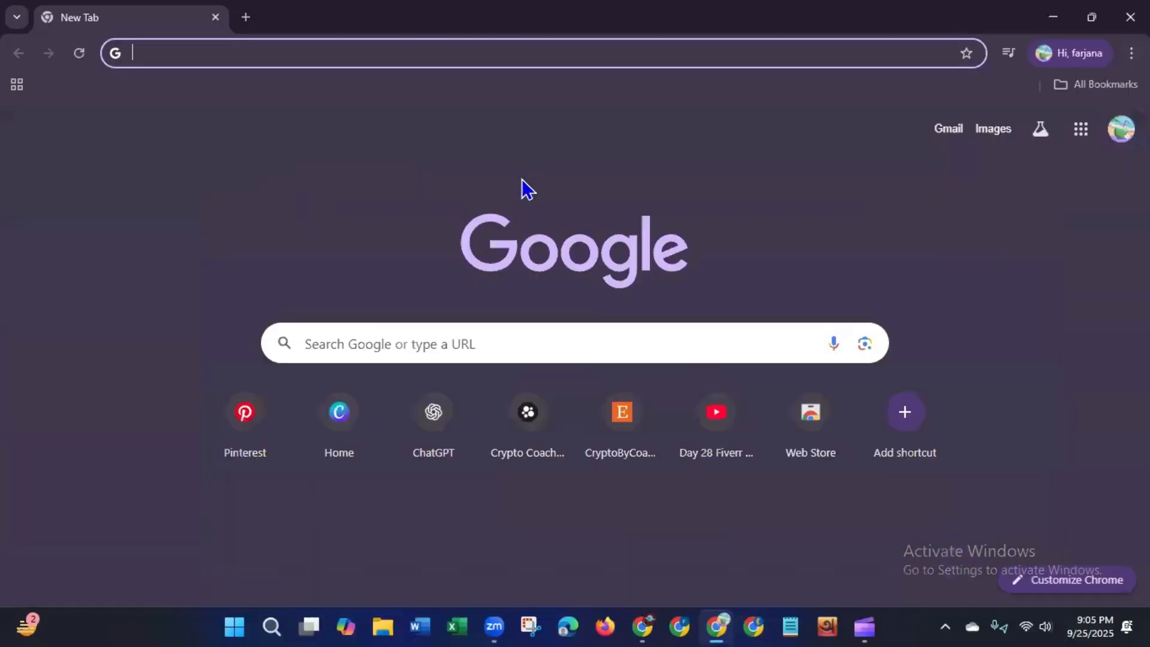
{"action": "type", "text": "ads"}
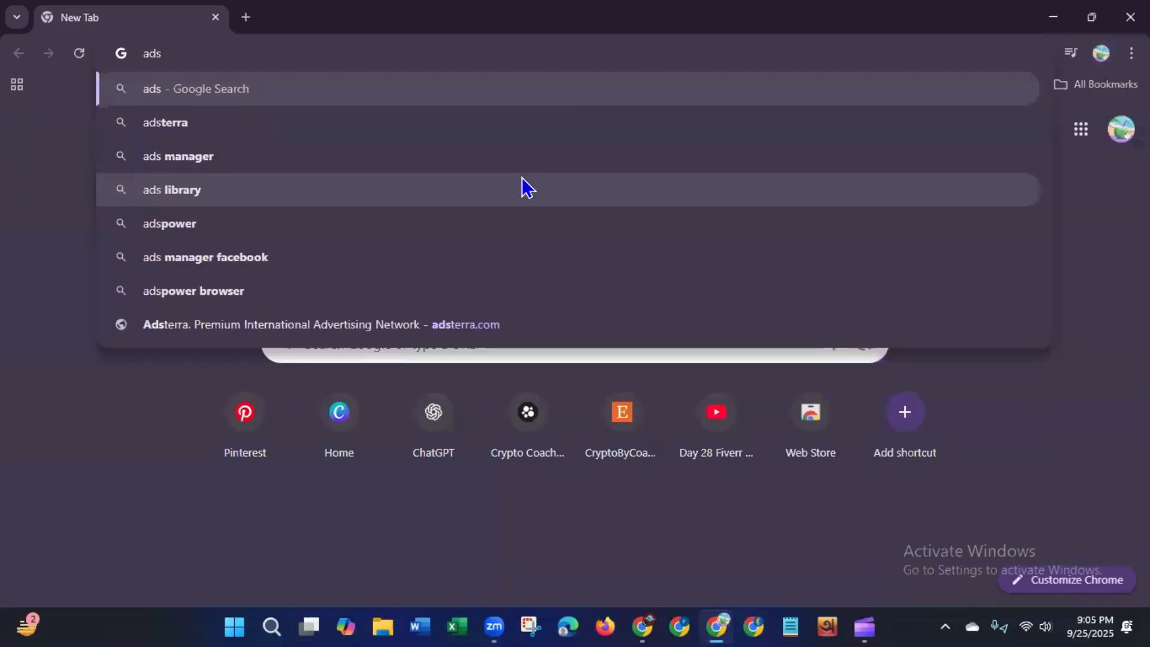
{"action": "type", "text": ".go"}
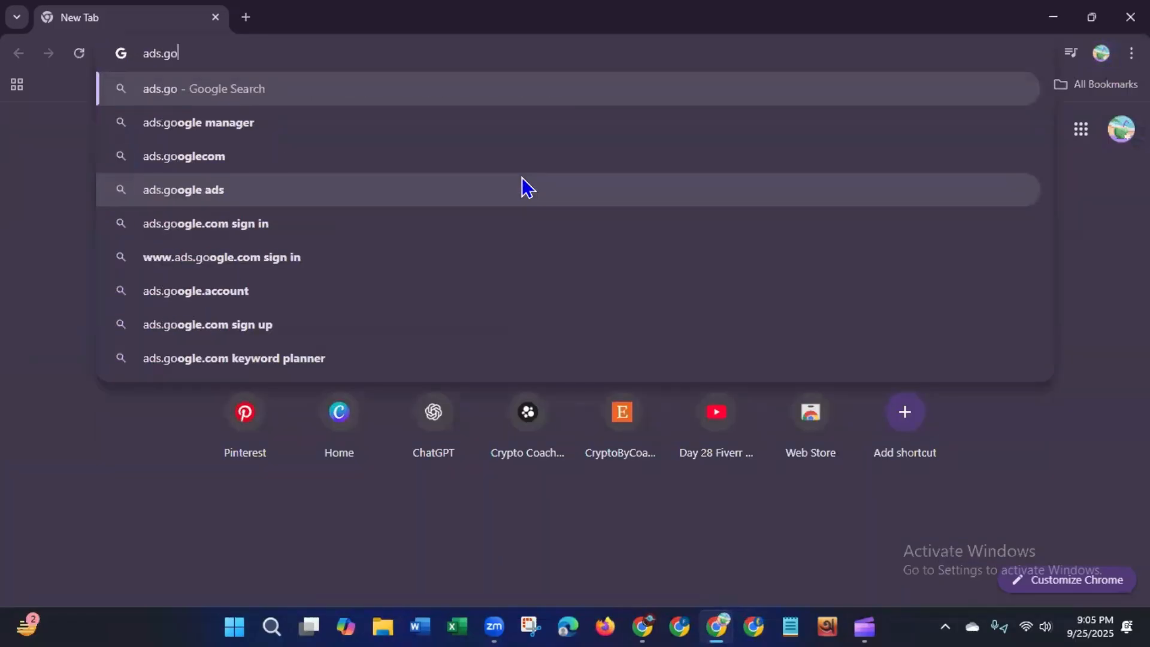
{"action": "type", "text": "ogle"}
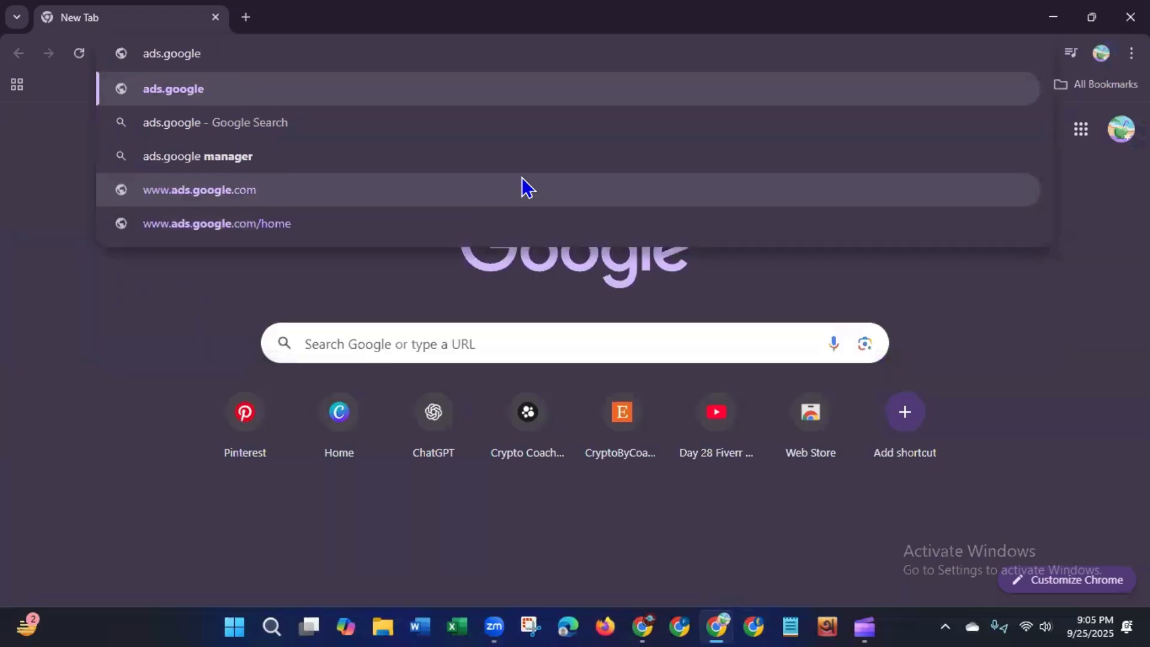
{"action": "type", "text": ".com"}
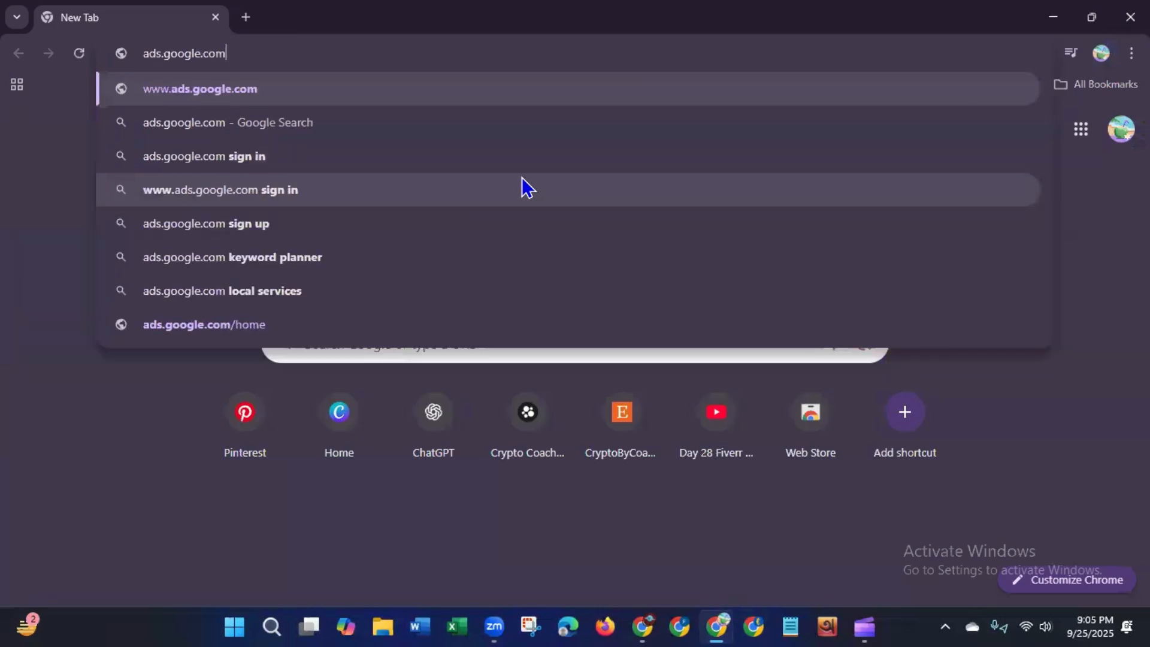
{"action": "key", "text": "Return"}
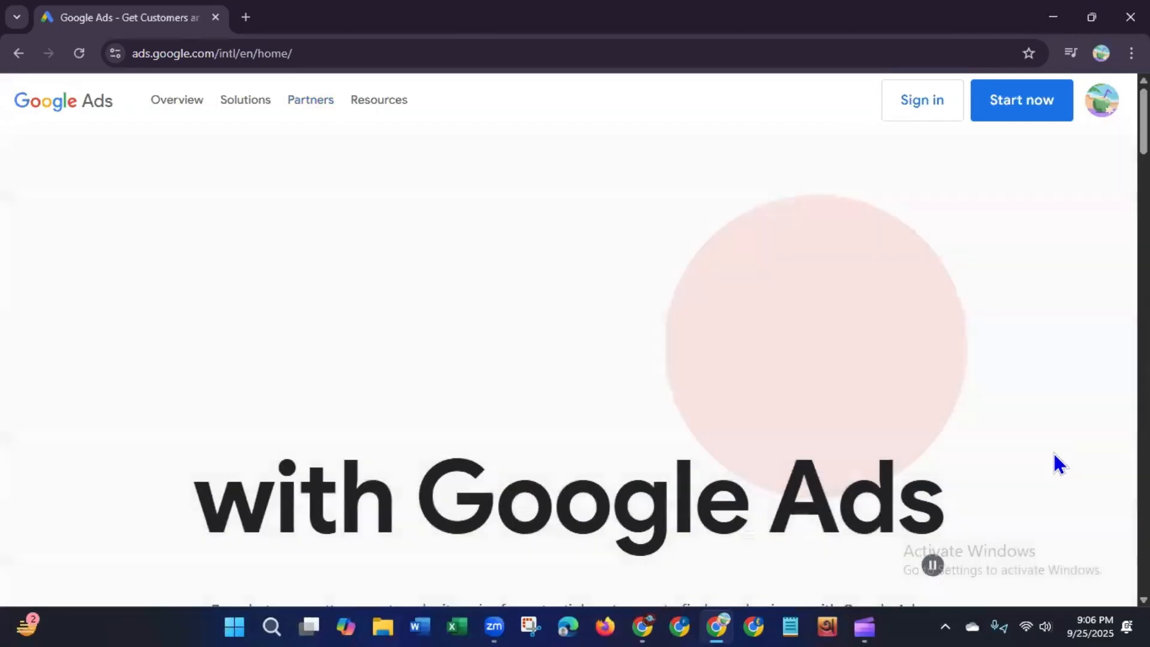
Step: Start now and begin creating your first campaign
{"action": "left_click", "coordinate": [1023, 113]}
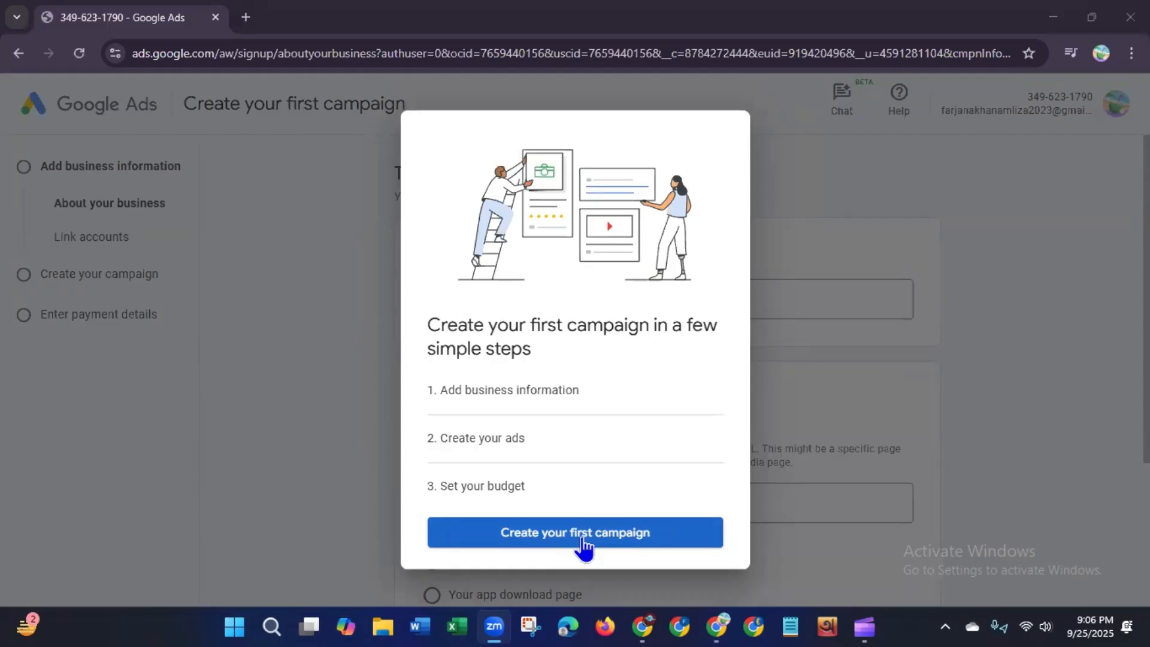
{"action": "left_click", "coordinate": [582, 538]}
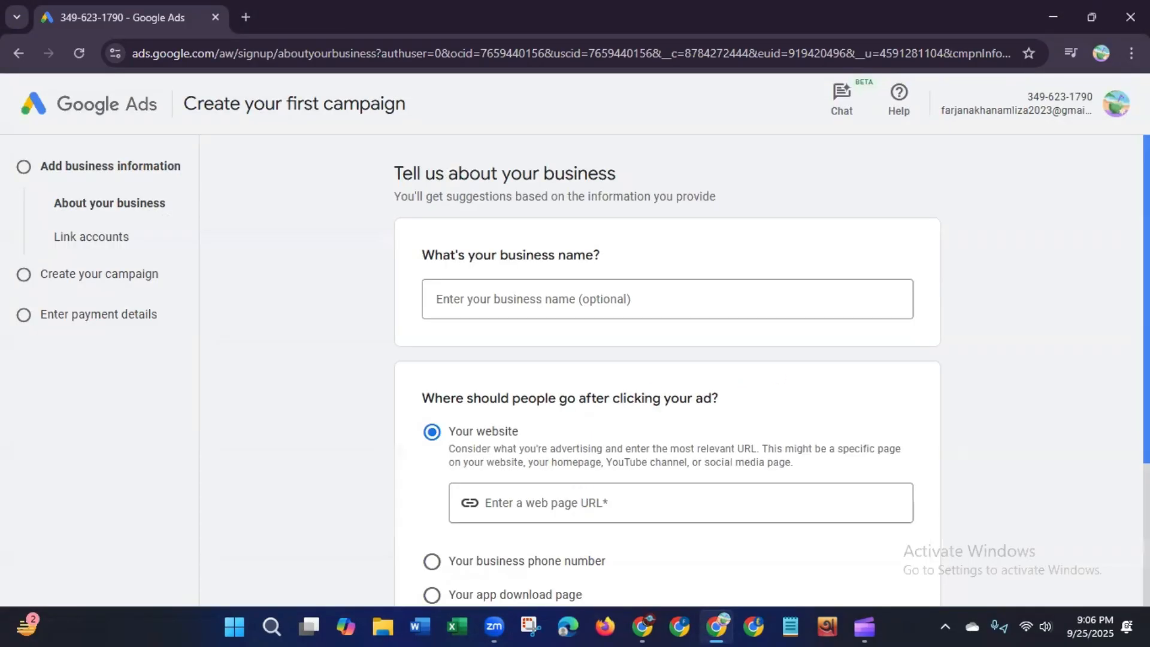
Step: Enter Fafah Cosmetics as the business name
{"action": "scroll", "coordinate": [1037, 285], "scroll_direction": "down", "scroll_amount": 3}
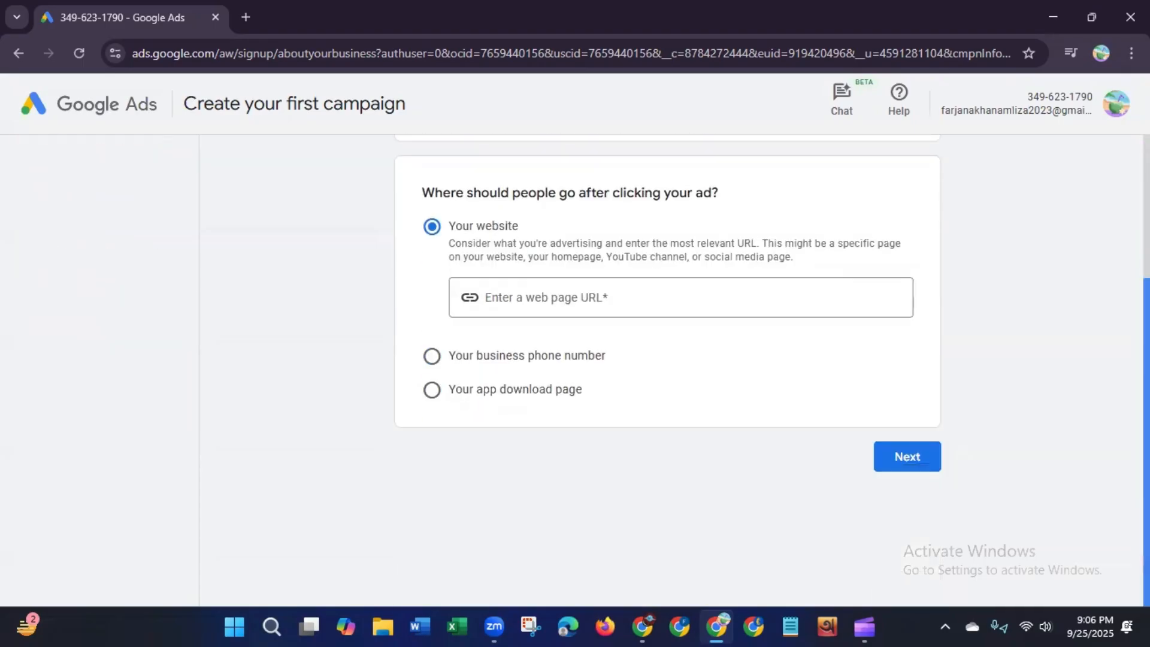
{"action": "scroll", "coordinate": [769, 251], "scroll_direction": "up", "scroll_amount": 3}
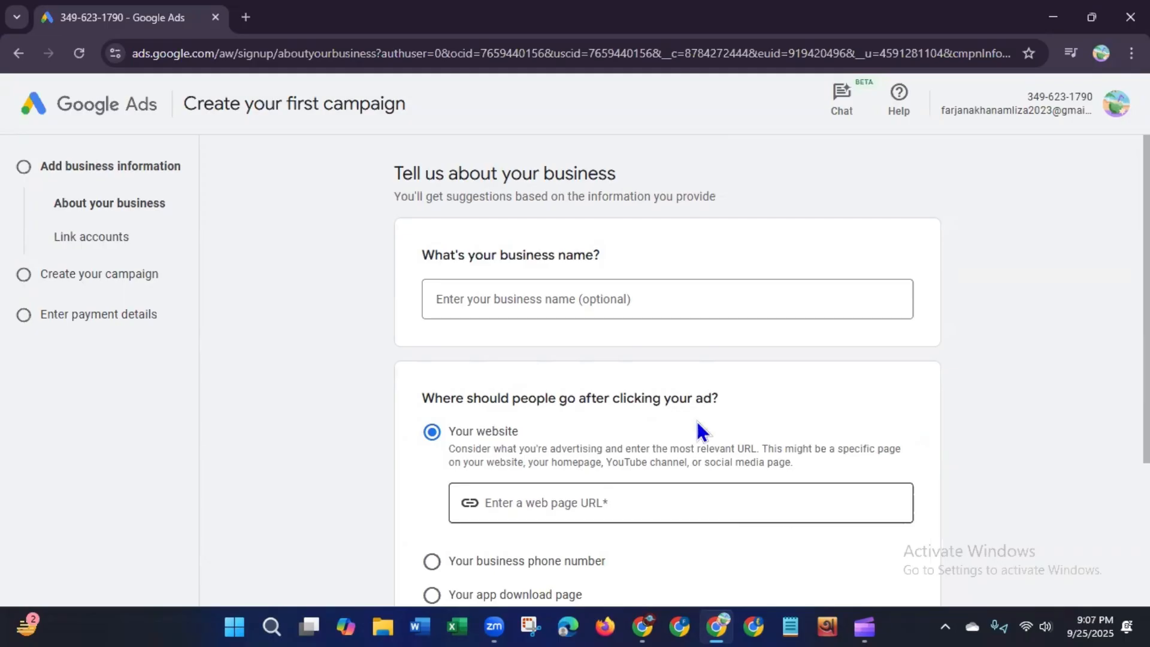
{"action": "left_click", "coordinate": [722, 297]}
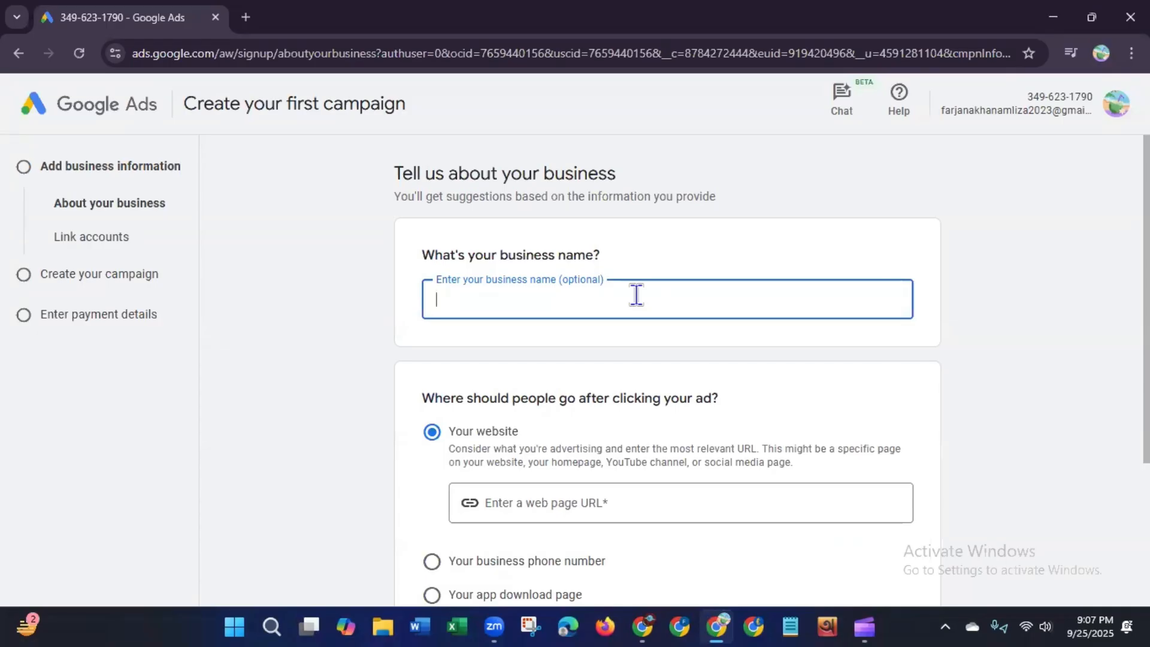
{"action": "type", "text": "Fafah Cosmetics"}
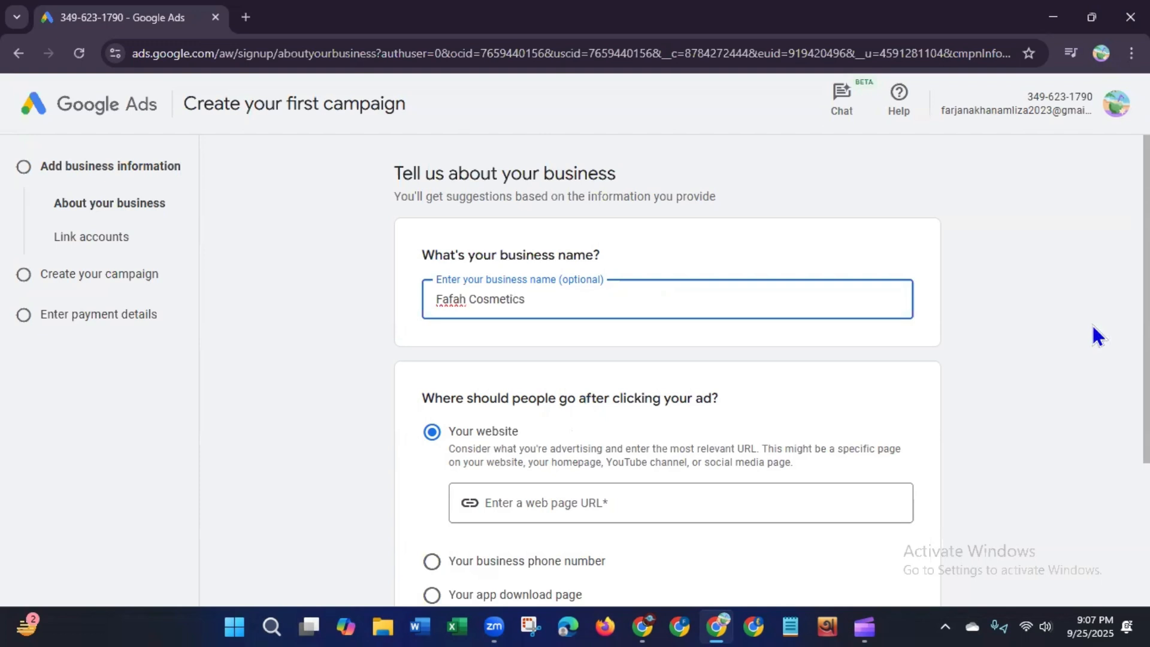
{"action": "scroll", "coordinate": [1145, 299], "scroll_direction": "down", "scroll_amount": 3}
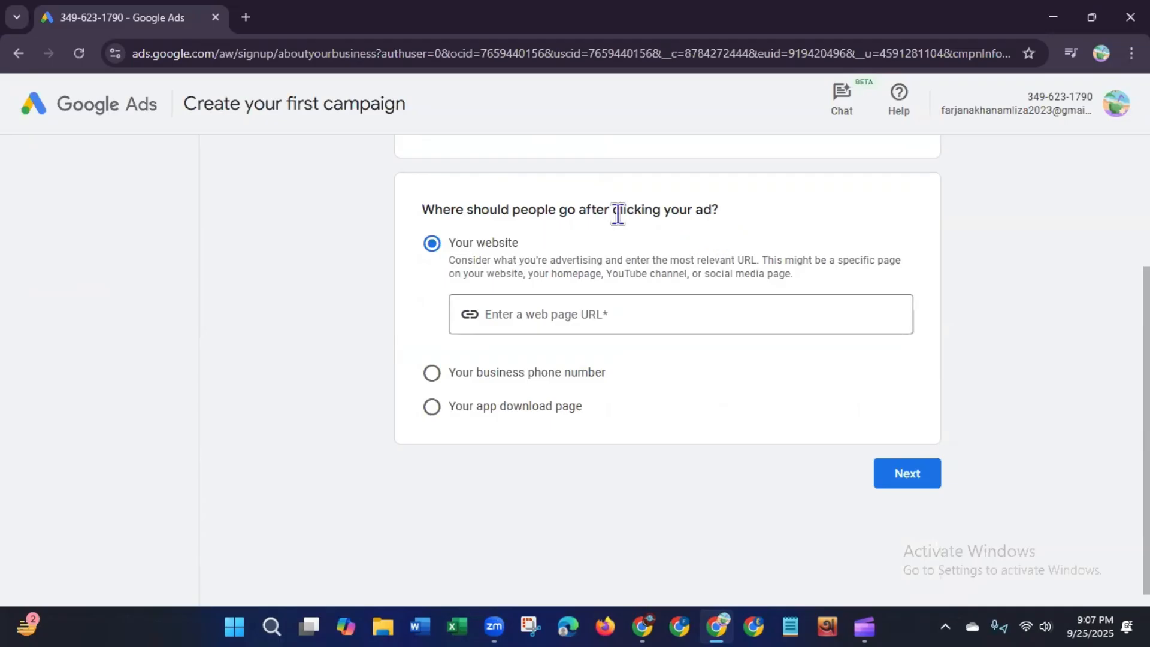
{"action": "left_click", "coordinate": [819, 312]}
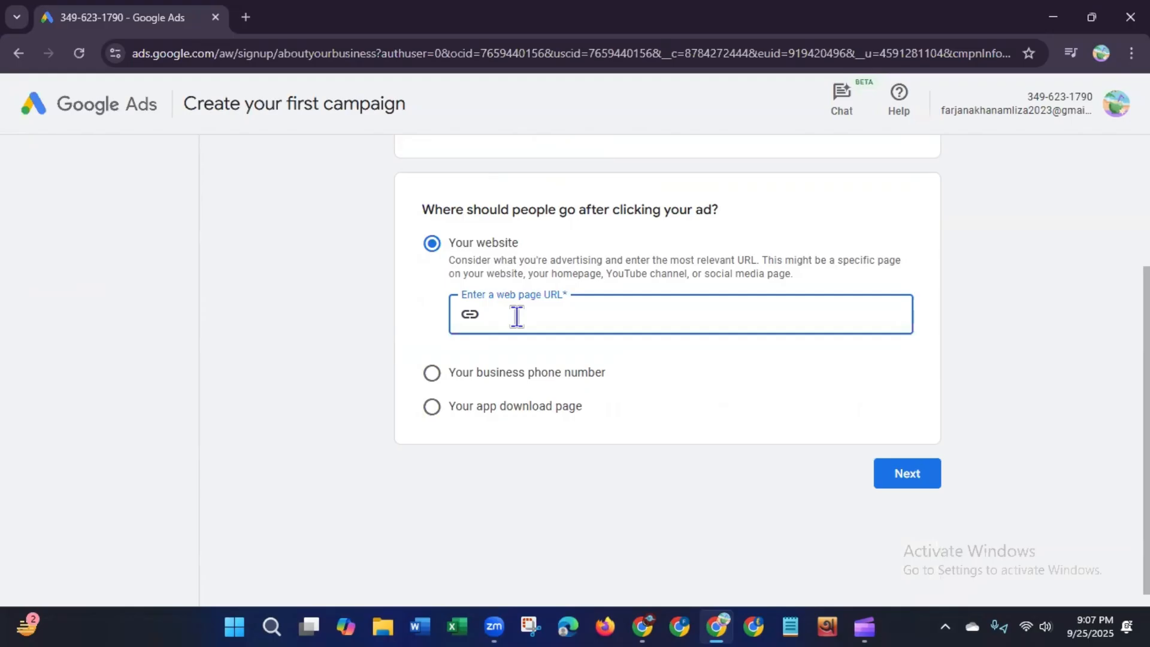
{"action": "type", "text": "h"}
{"action": "type", "text": "ttps"}
{"action": "key", "text": "BackSpace"}
{"action": "type", "text": "s://www.fafahcosmeti"}
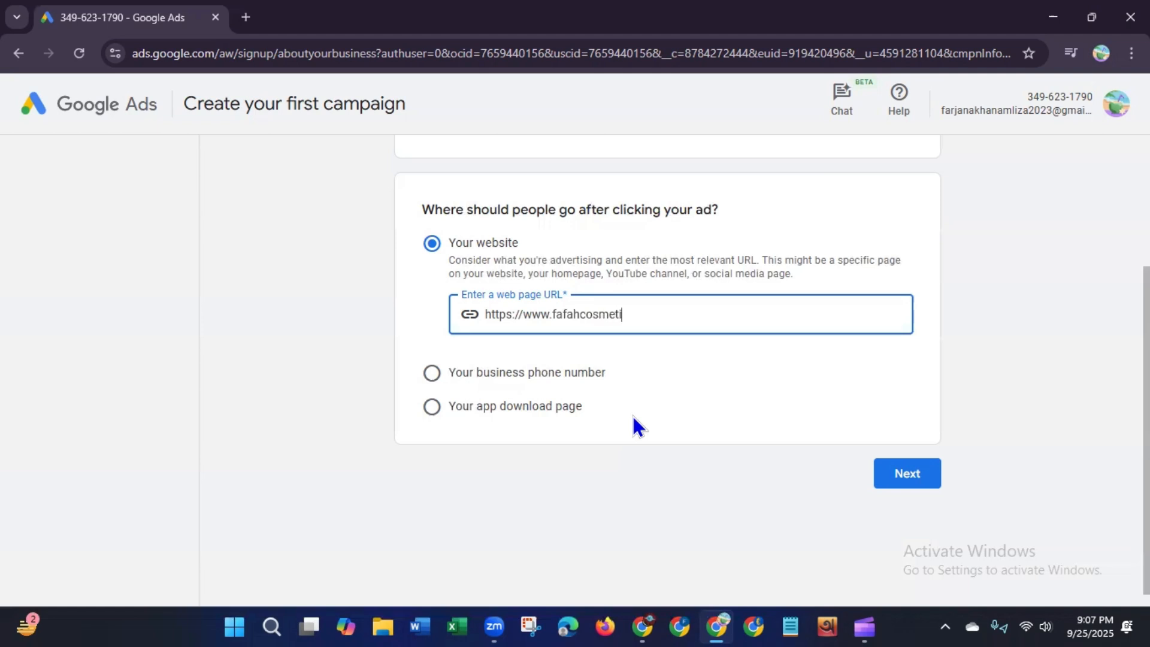
{"action": "type", "text": "cs.com"}
{"action": "left_click", "coordinate": [926, 480]}
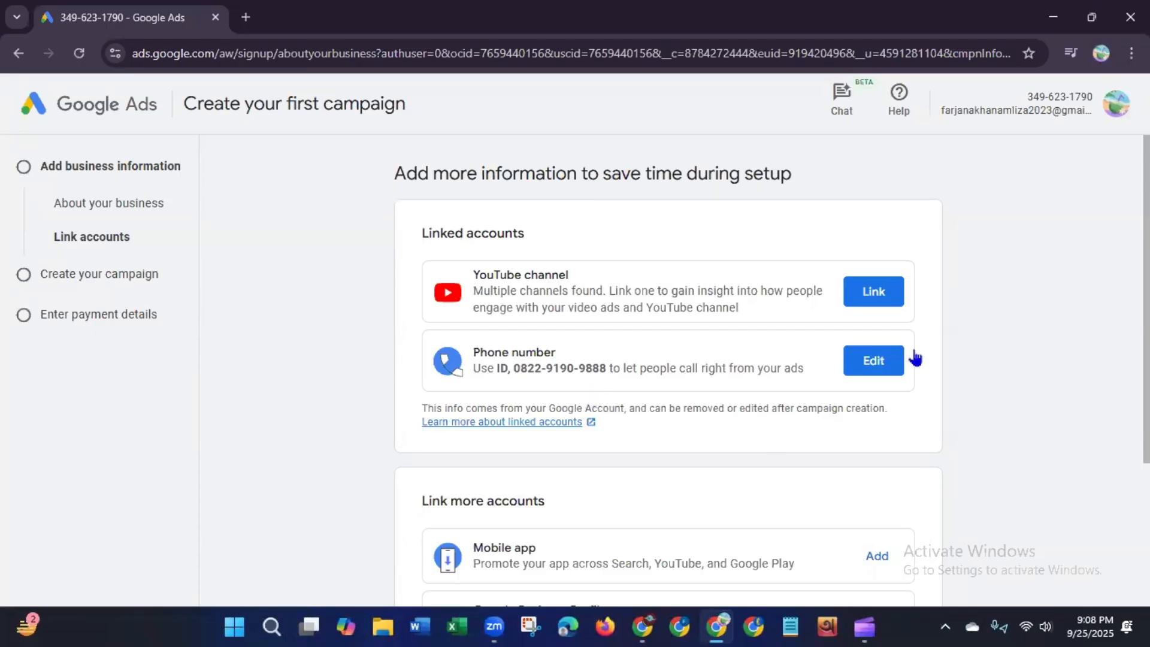
Step: Continue past the linked accounts page without linking any account
{"action": "scroll", "coordinate": [668, 360], "scroll_direction": "down", "scroll_amount": 3}
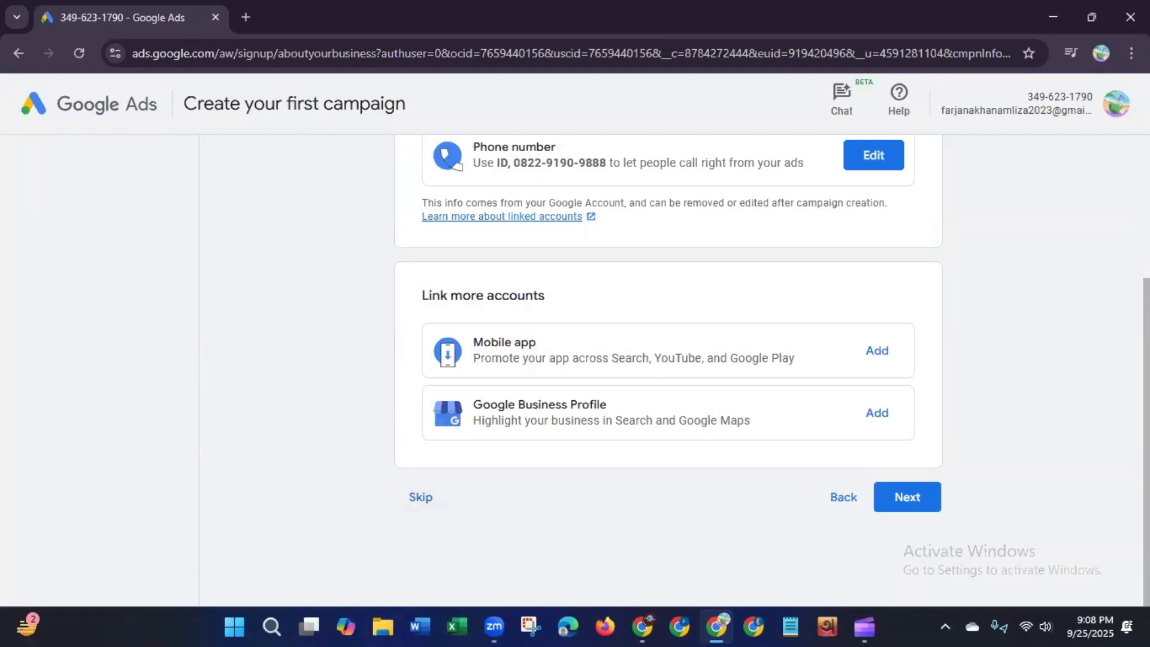
{"action": "scroll", "coordinate": [668, 359], "scroll_direction": "up", "scroll_amount": 3}
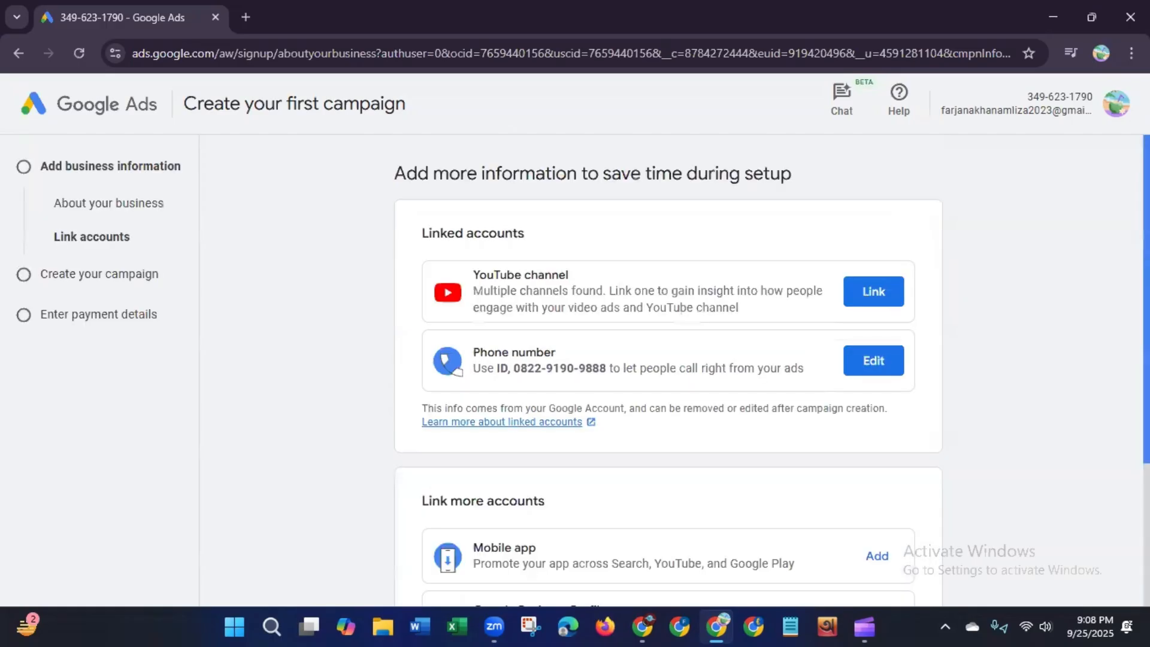
{"action": "scroll", "coordinate": [978, 449], "scroll_direction": "down", "scroll_amount": 3}
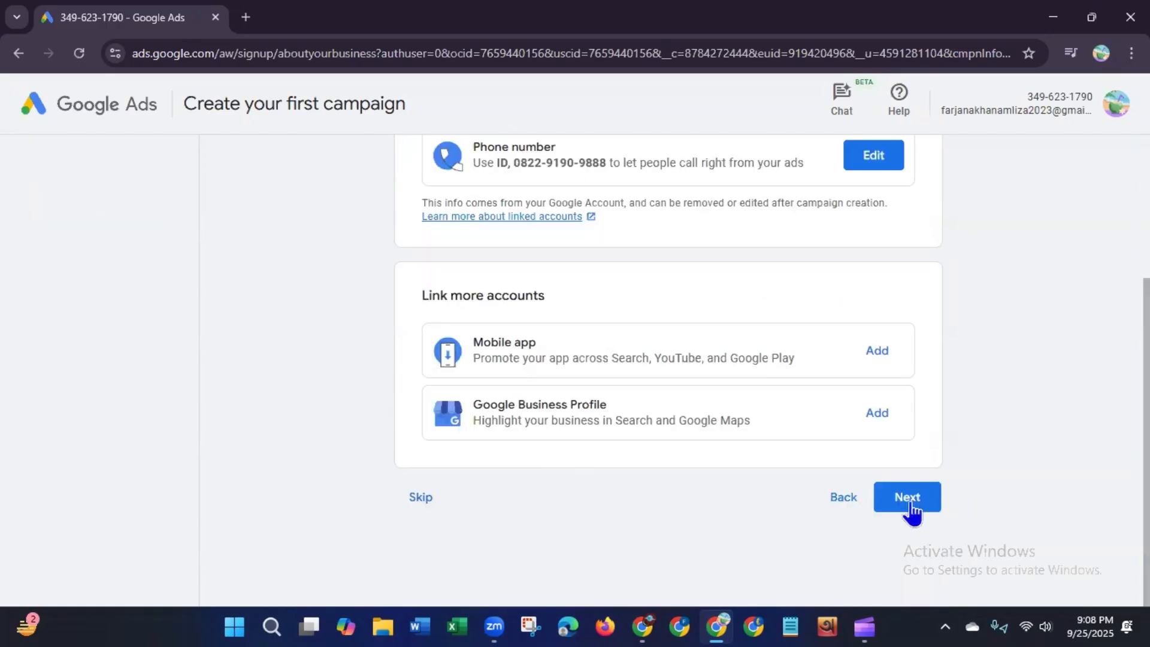
{"action": "left_click", "coordinate": [908, 502]}
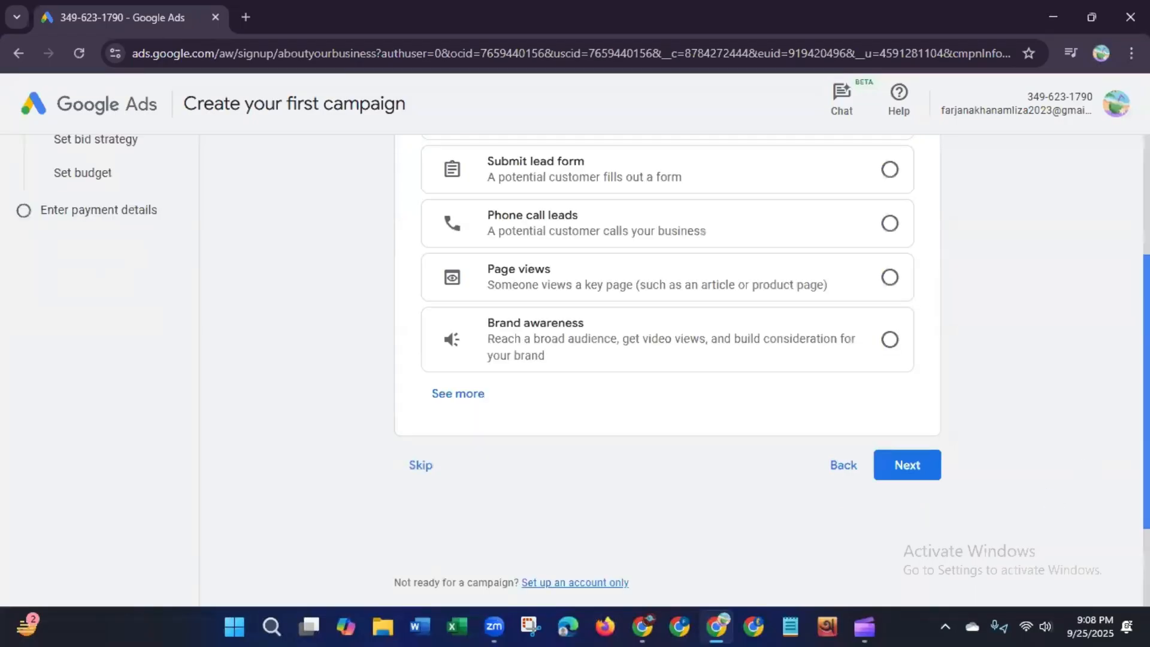
Step: Expand the full list of campaign goals, choose Brand awareness as the goal and continue
{"action": "left_click_drag", "start_coordinate": [1146, 464], "coordinate": [1146, 343]}
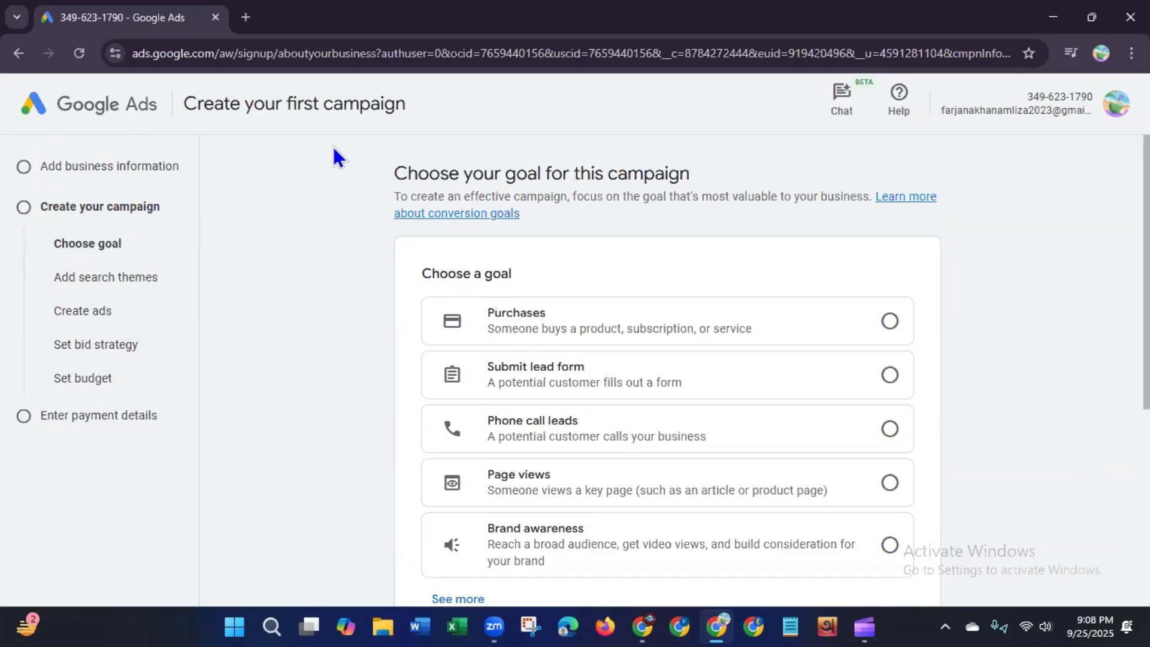
{"action": "double_click", "coordinate": [540, 175]}
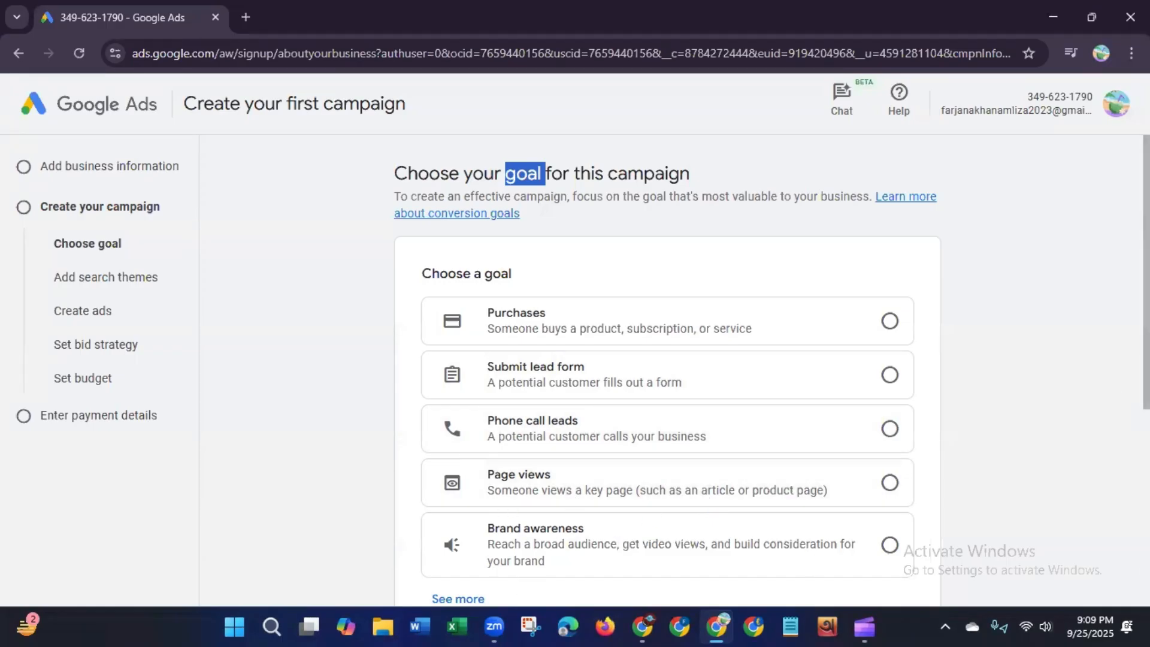
{"action": "scroll", "coordinate": [586, 526], "scroll_direction": "down", "scroll_amount": 2}
{"action": "left_click", "coordinate": [437, 477]}
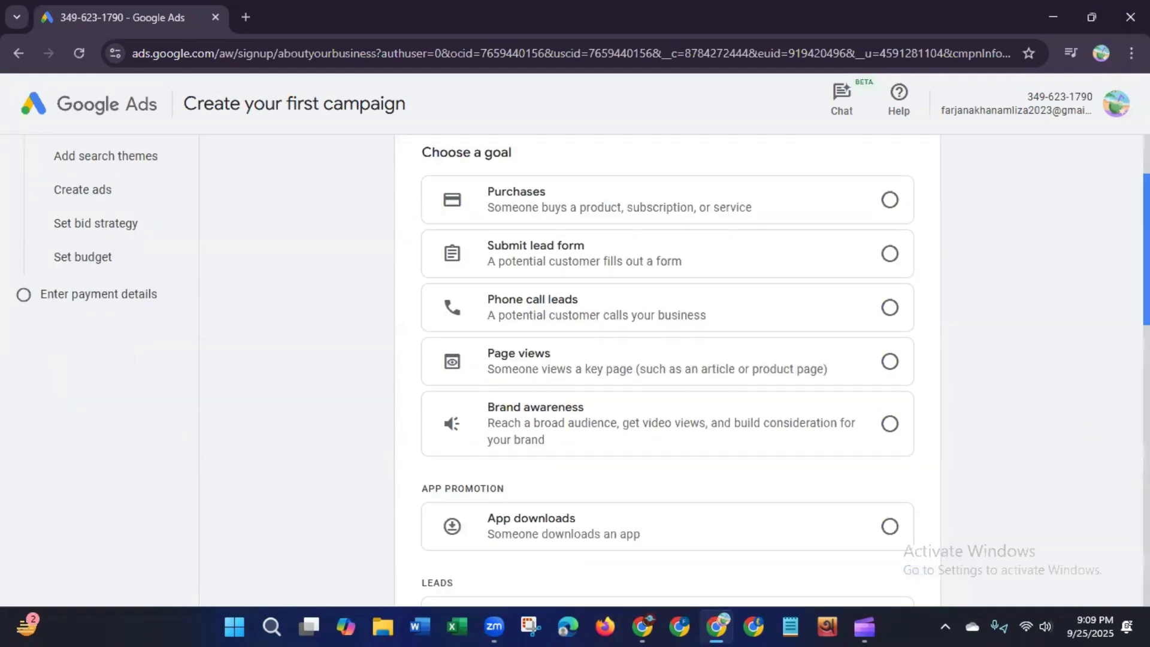
{"action": "left_click_drag", "start_coordinate": [1147, 240], "coordinate": [1147, 373]}
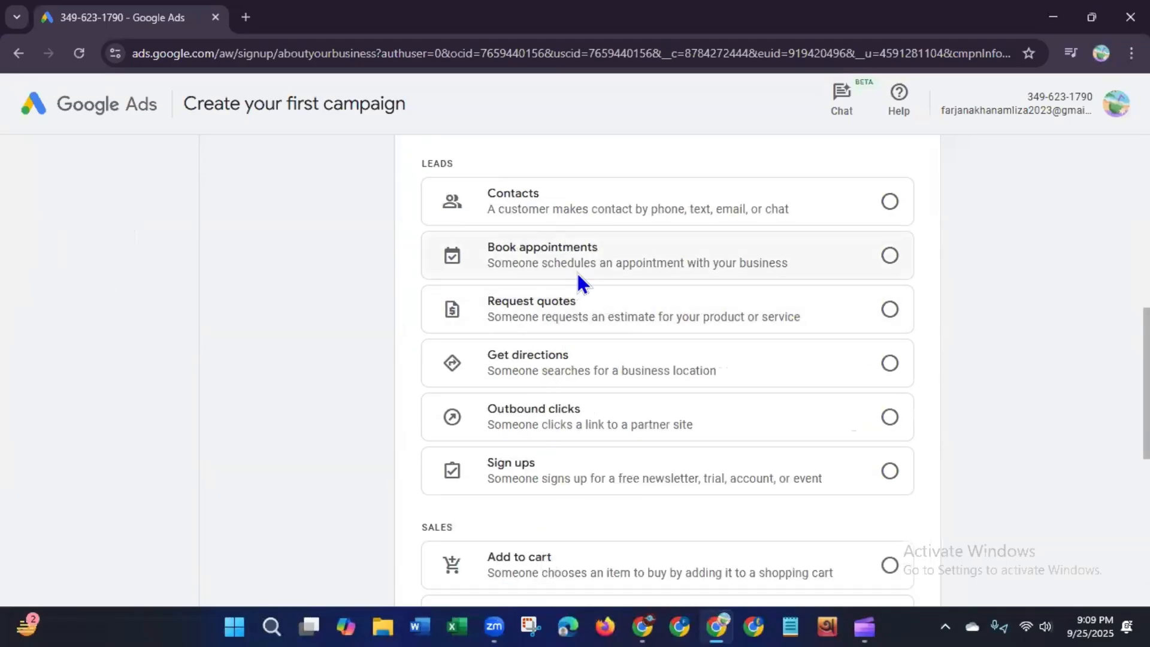
{"action": "left_click_drag", "start_coordinate": [1146, 384], "coordinate": [1147, 211]}
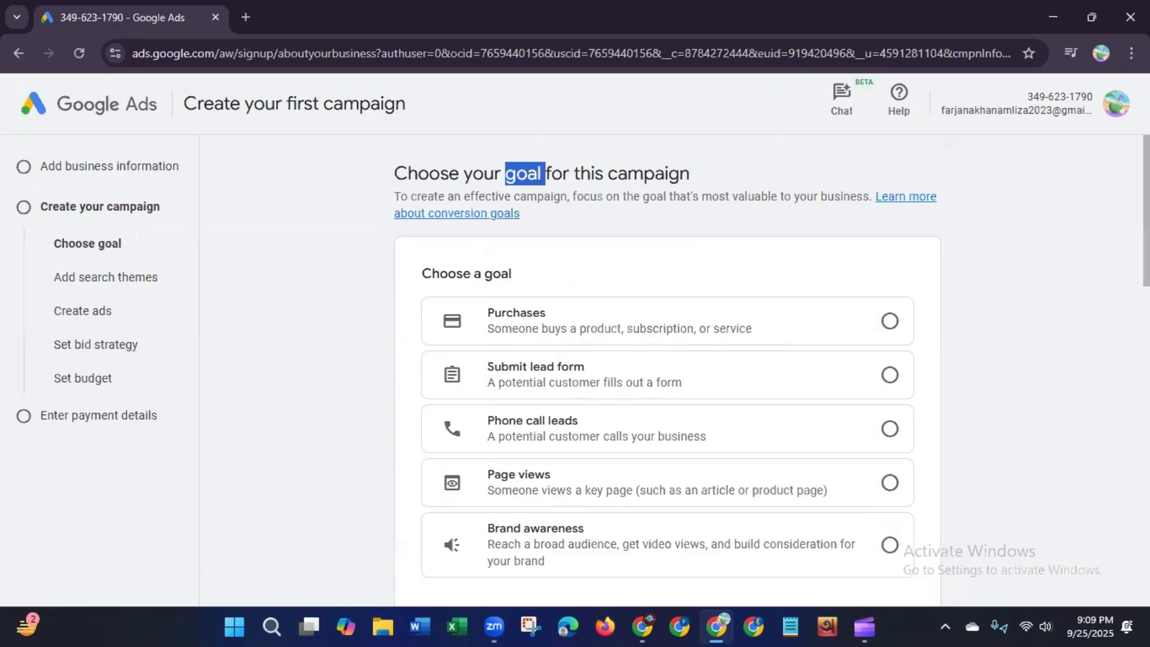
{"action": "scroll", "coordinate": [582, 366], "scroll_direction": "down", "scroll_amount": 1}
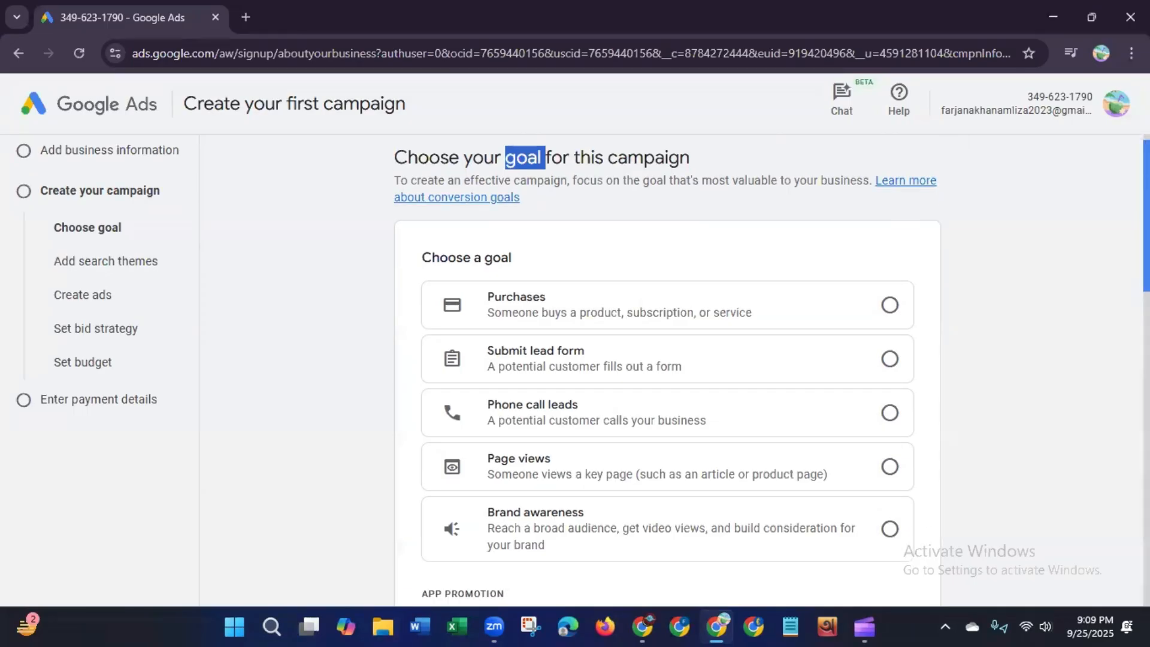
{"action": "scroll", "coordinate": [889, 414], "scroll_direction": "down", "scroll_amount": 3}
{"action": "left_click", "coordinate": [891, 401]}
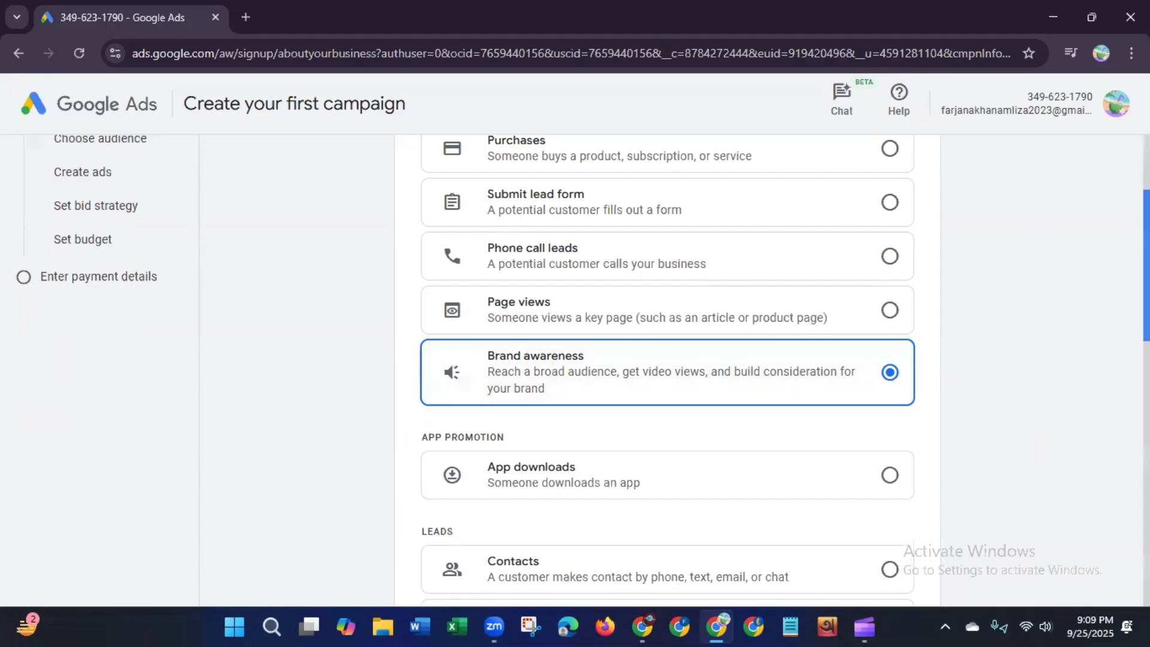
{"action": "scroll", "coordinate": [1072, 318], "scroll_direction": "down", "scroll_amount": 1}
{"action": "scroll", "coordinate": [1097, 428], "scroll_direction": "down", "scroll_amount": 10}
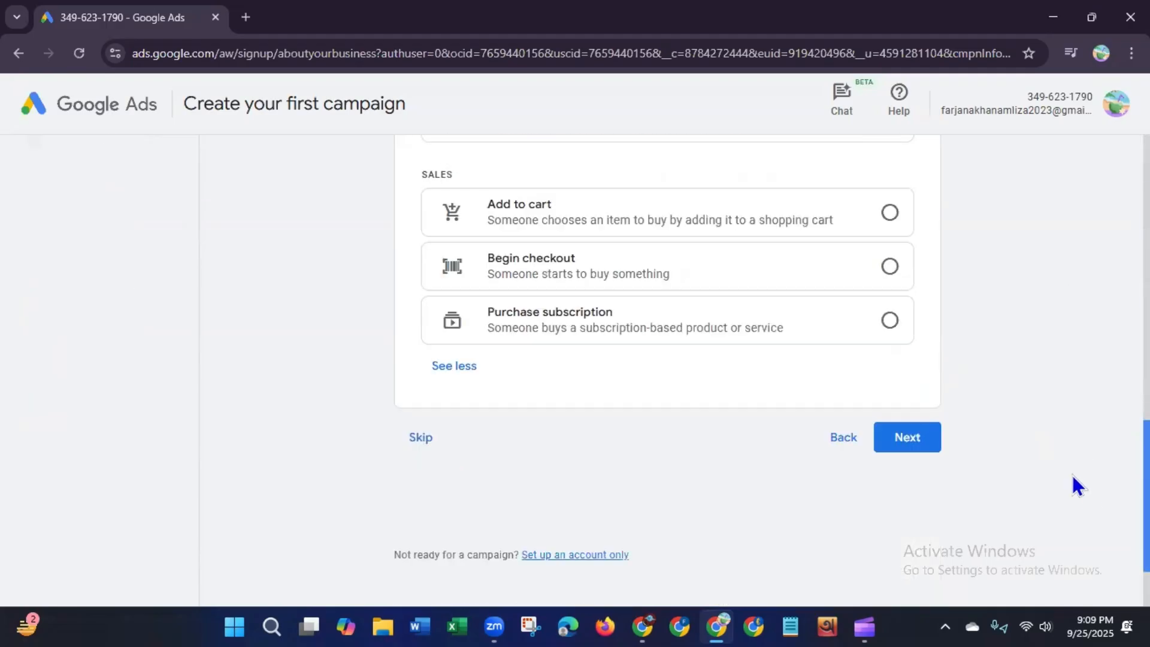
{"action": "left_click", "coordinate": [906, 443]}
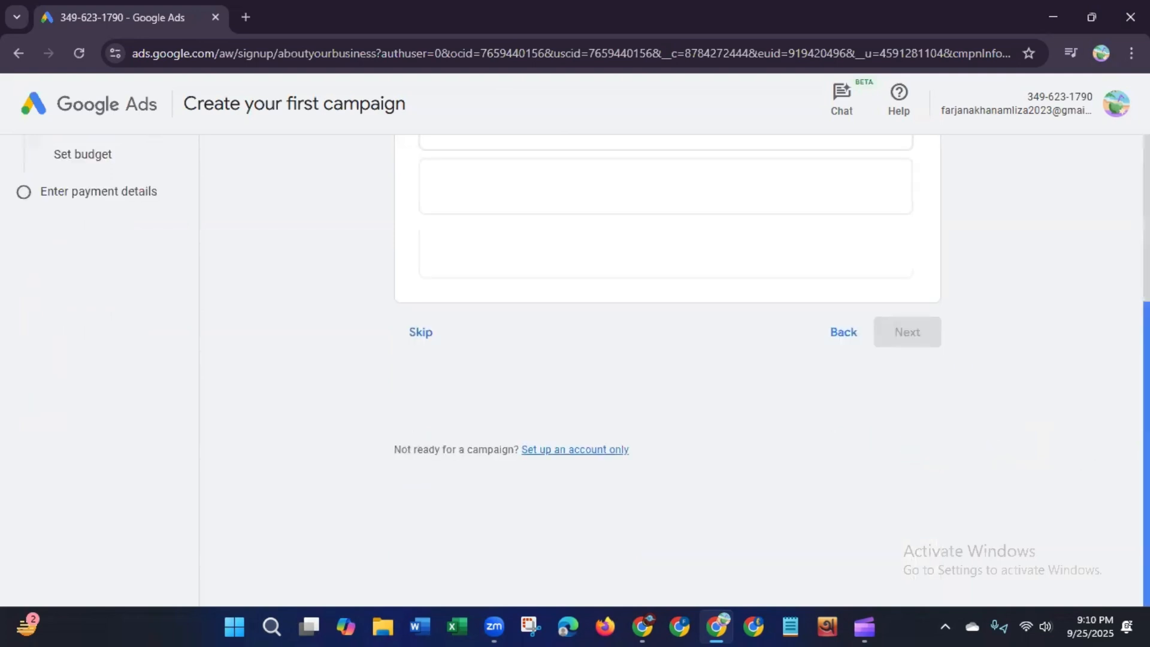
Step: Show all campaign types, choose Display instead of the recommended Video type and continue
{"action": "left_click_drag", "start_coordinate": [1145, 436], "coordinate": [1146, 269]}
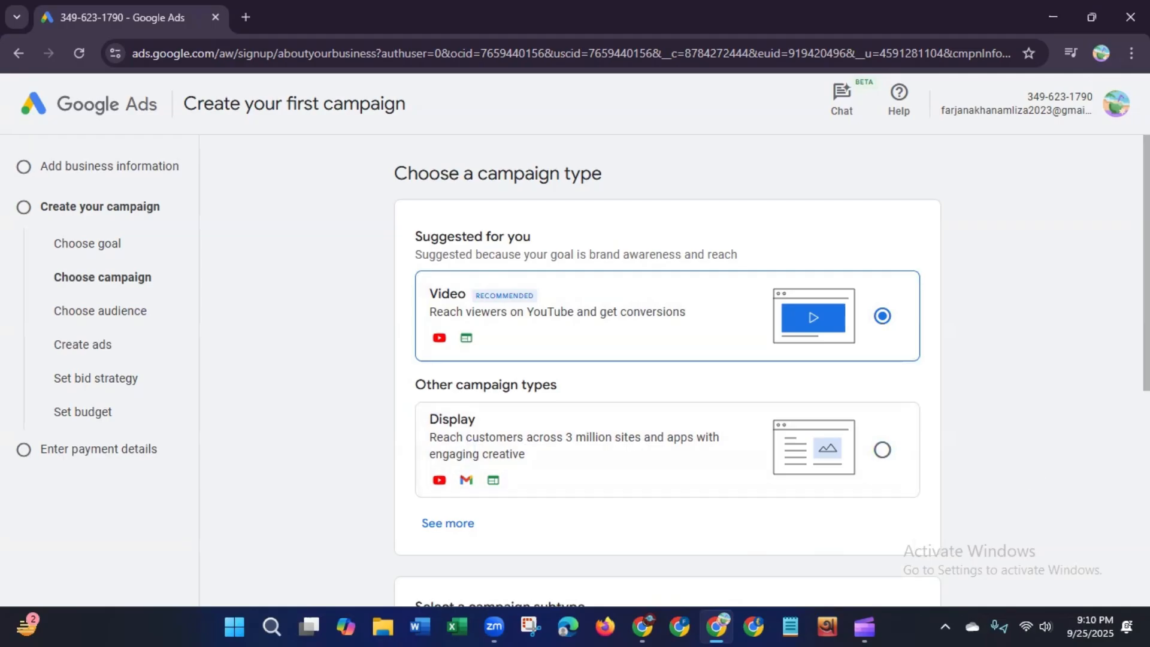
{"action": "scroll", "coordinate": [529, 426], "scroll_direction": "down", "scroll_amount": 2}
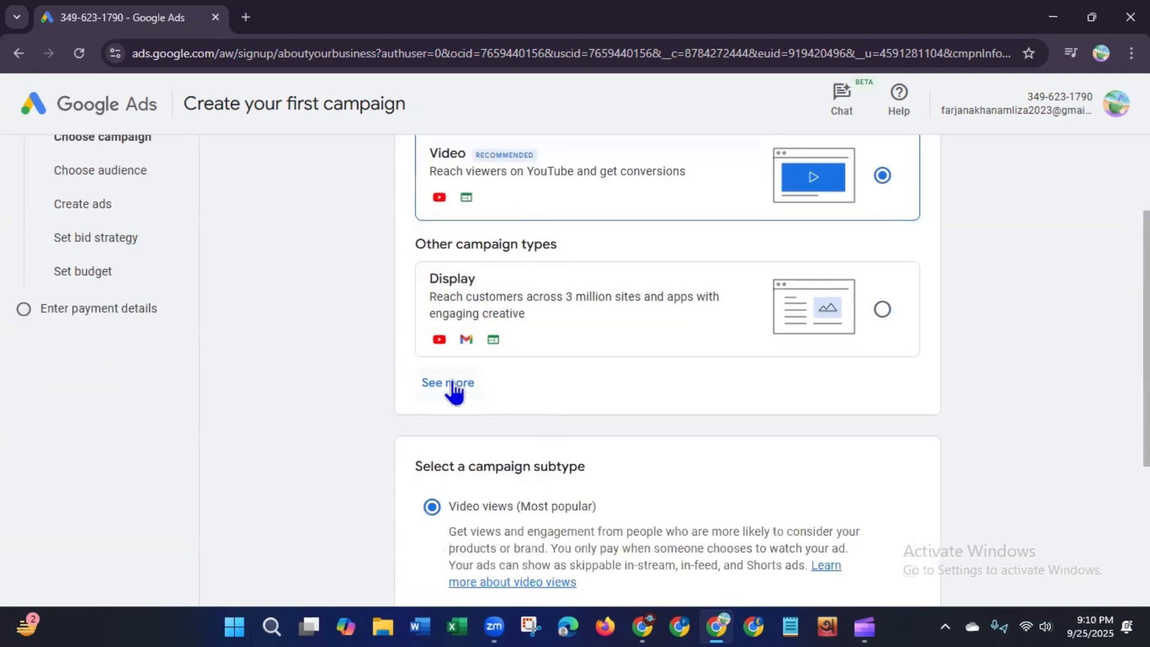
{"action": "left_click", "coordinate": [454, 381]}
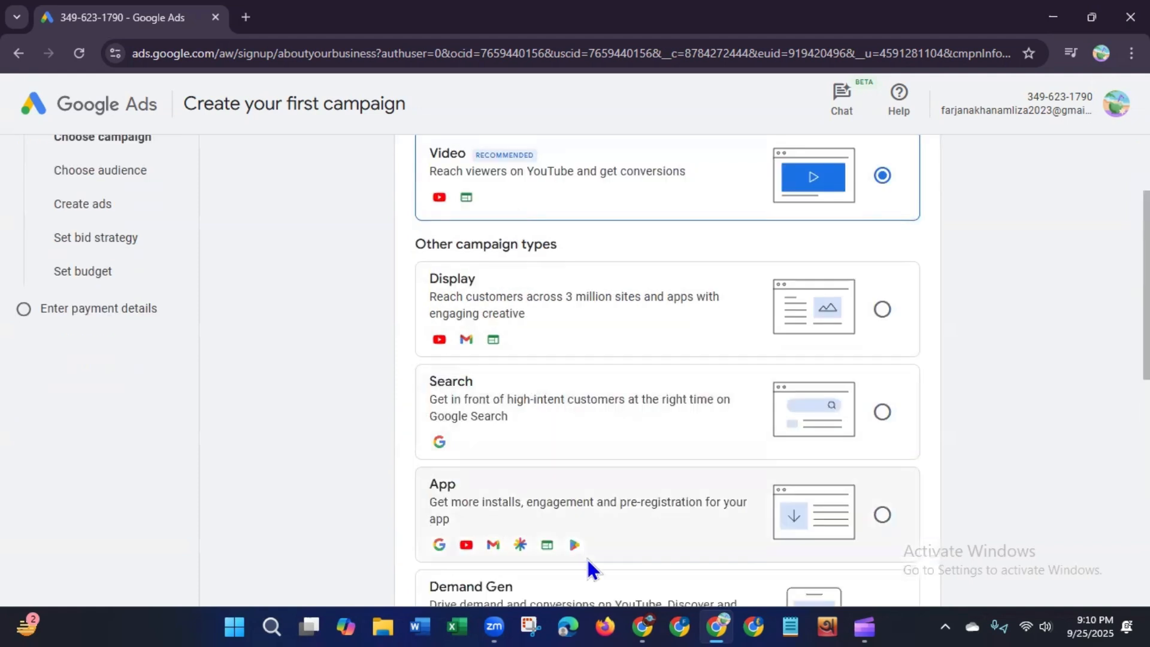
{"action": "left_click", "coordinate": [882, 309]}
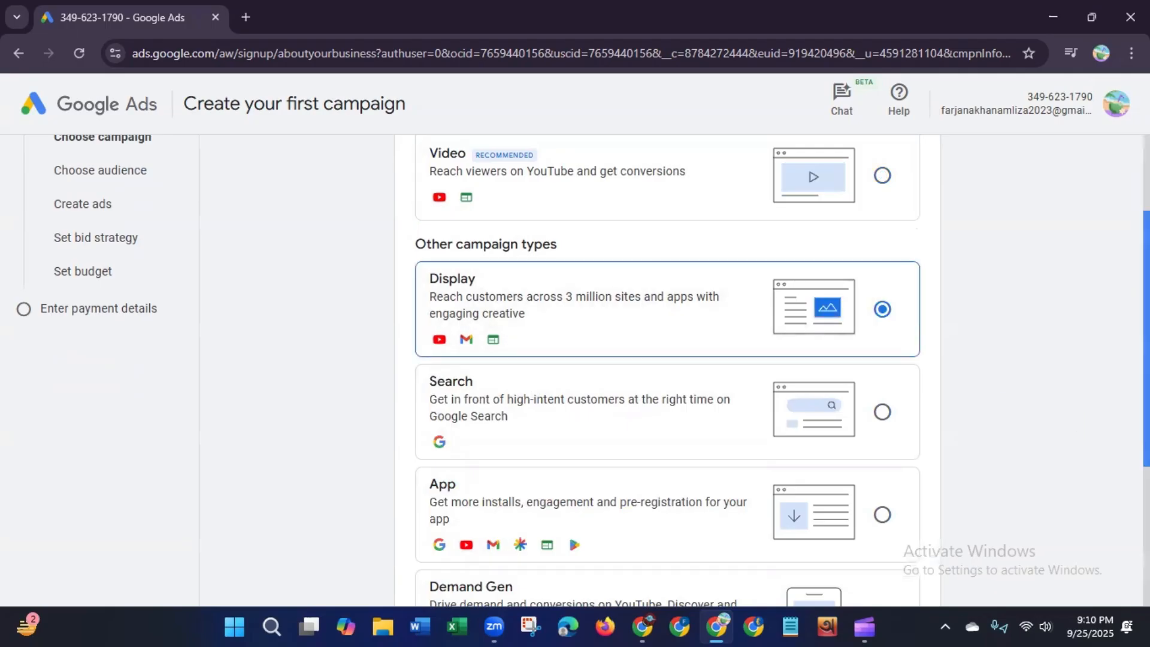
{"action": "scroll", "coordinate": [1109, 533], "scroll_direction": "up", "scroll_amount": 3}
{"action": "scroll", "coordinate": [1108, 534], "scroll_direction": "down", "scroll_amount": 3}
{"action": "scroll", "coordinate": [1108, 534], "scroll_direction": "down", "scroll_amount": 3}
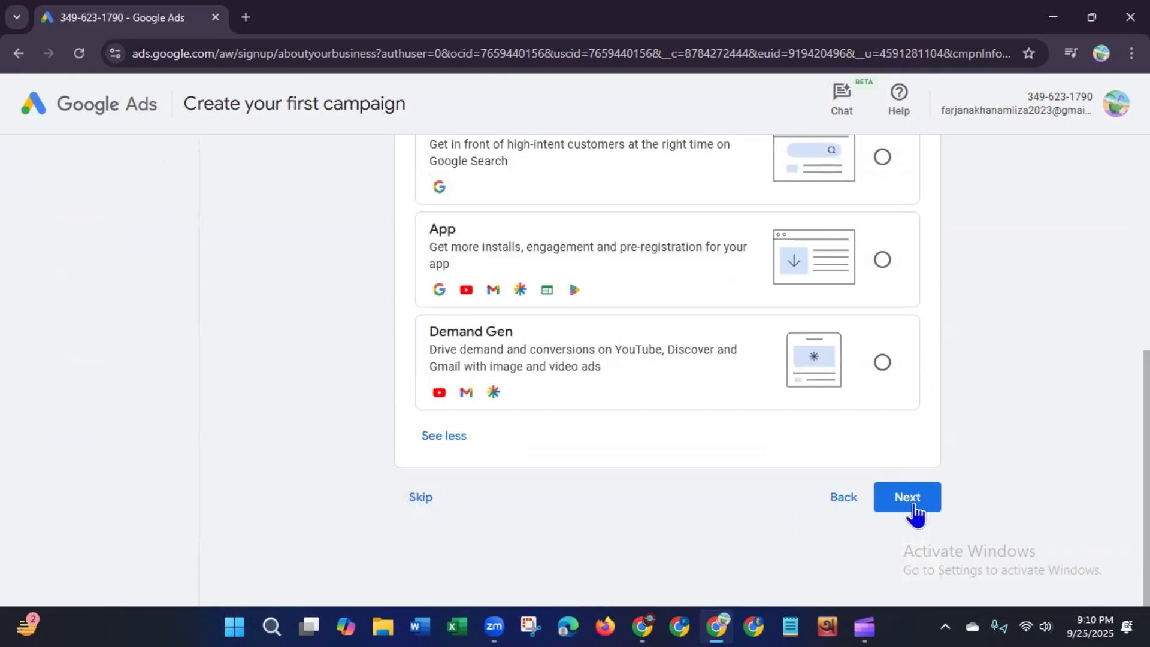
{"action": "left_click", "coordinate": [914, 512]}
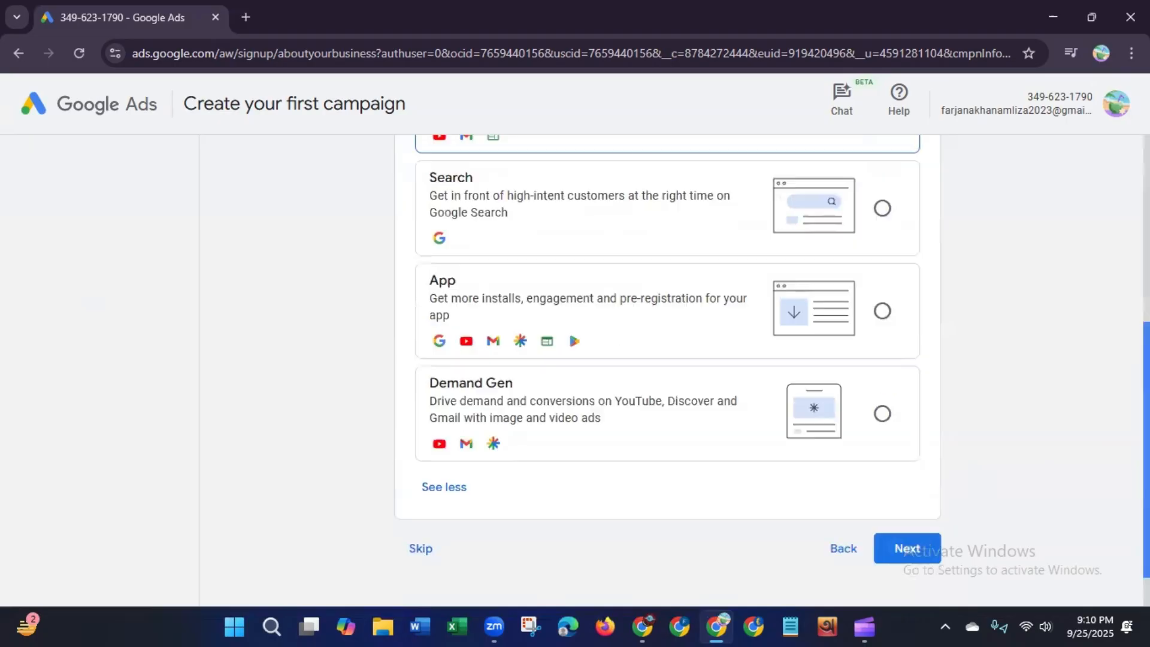
{"action": "left_click_drag", "start_coordinate": [1146, 263], "coordinate": [1147, 446]}
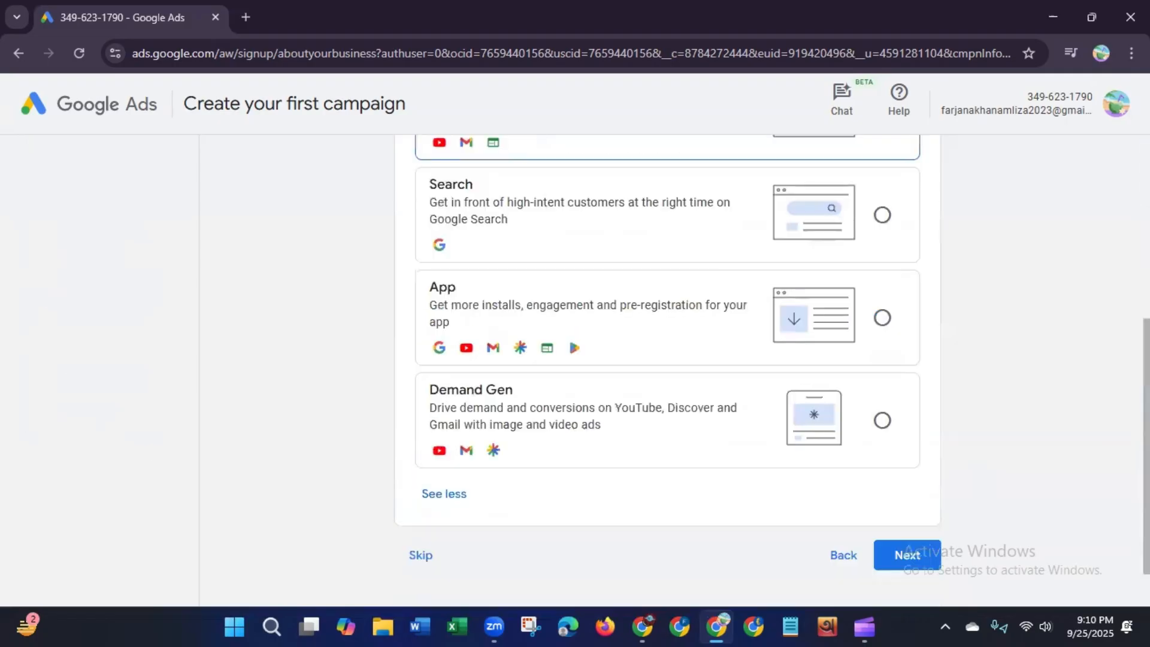
{"action": "left_click", "coordinate": [904, 561]}
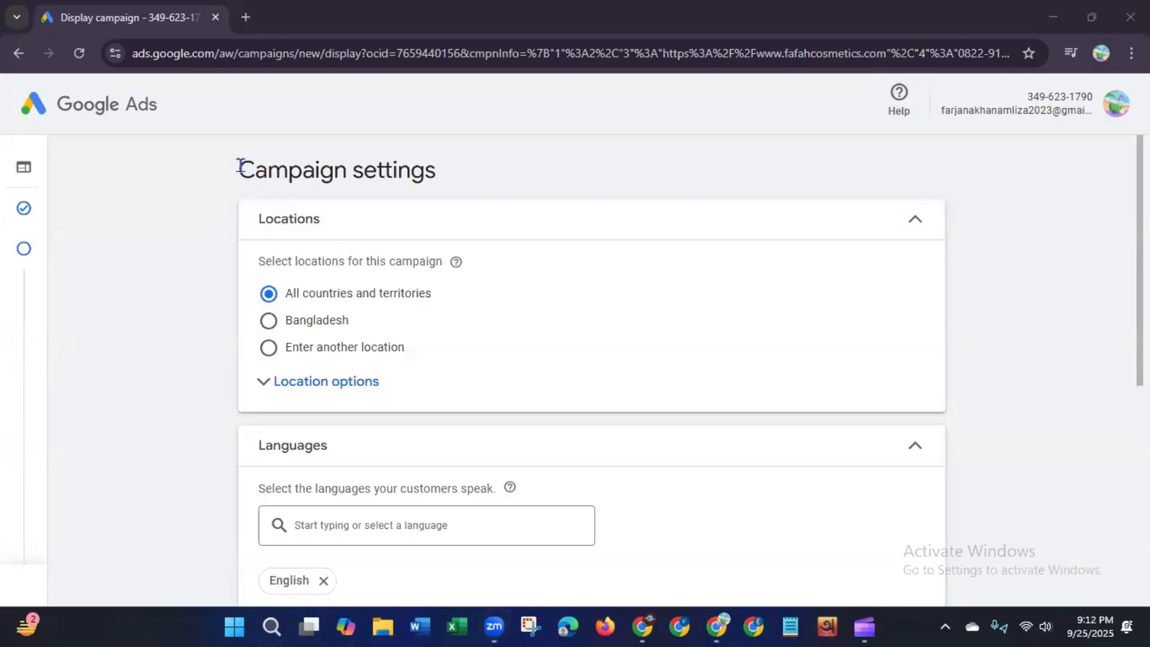
Step: Expand the location options and switch the campaign location setting to entering another location
{"action": "left_click_drag", "start_coordinate": [238, 170], "coordinate": [443, 171]}
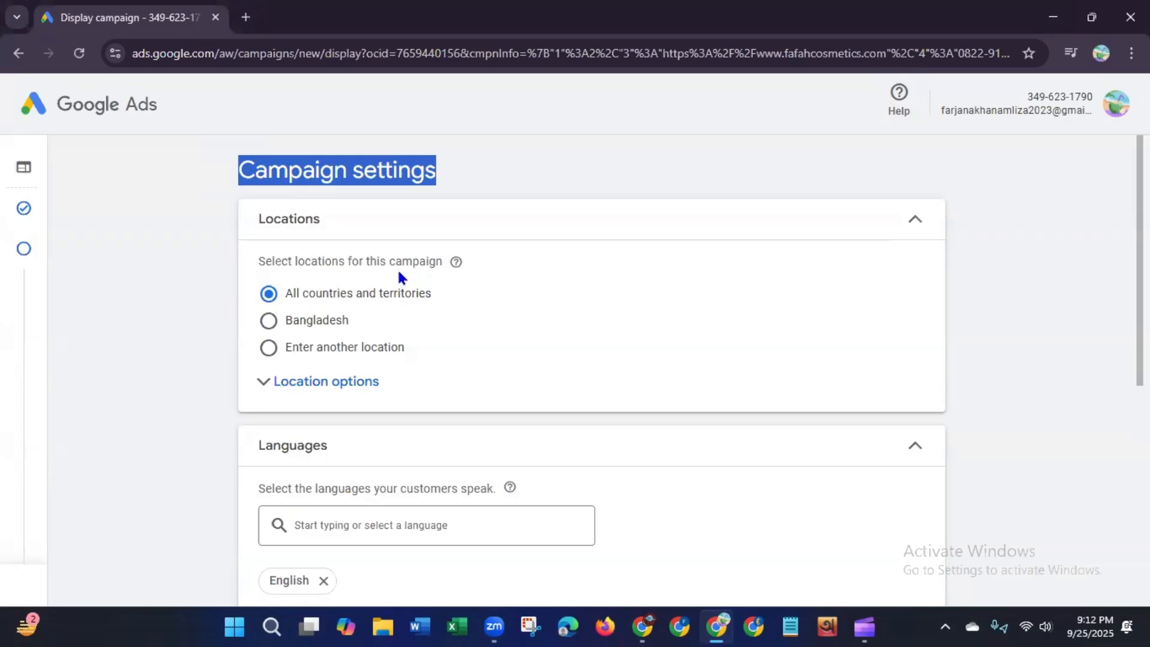
{"action": "left_click", "coordinate": [341, 389]}
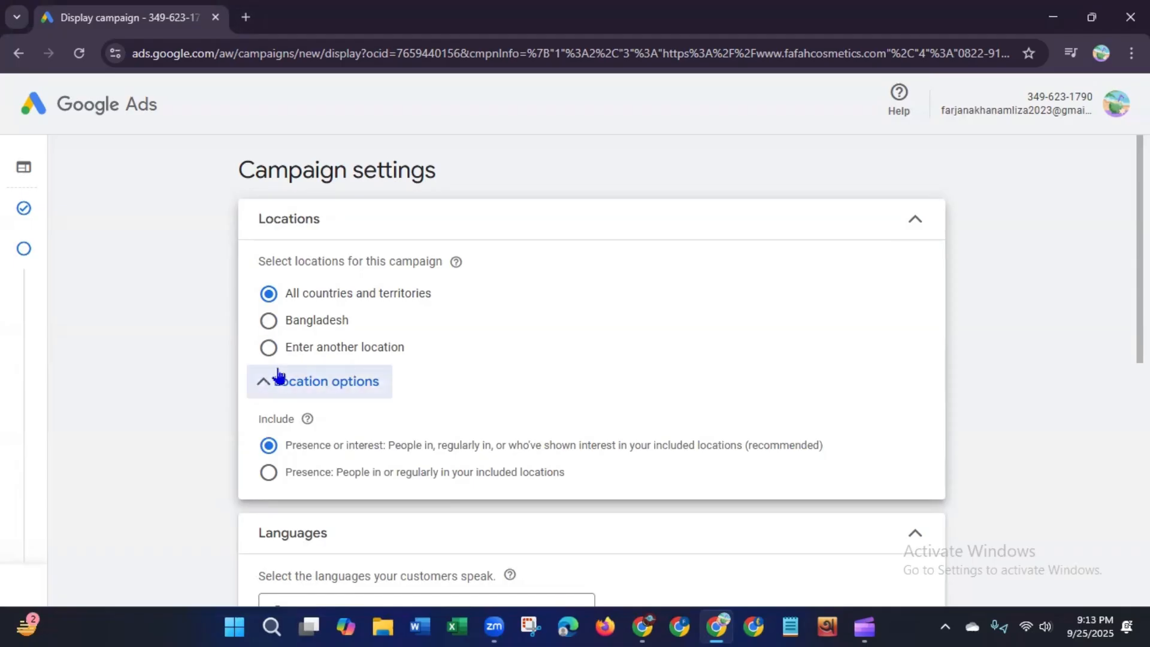
{"action": "left_click", "coordinate": [267, 352]}
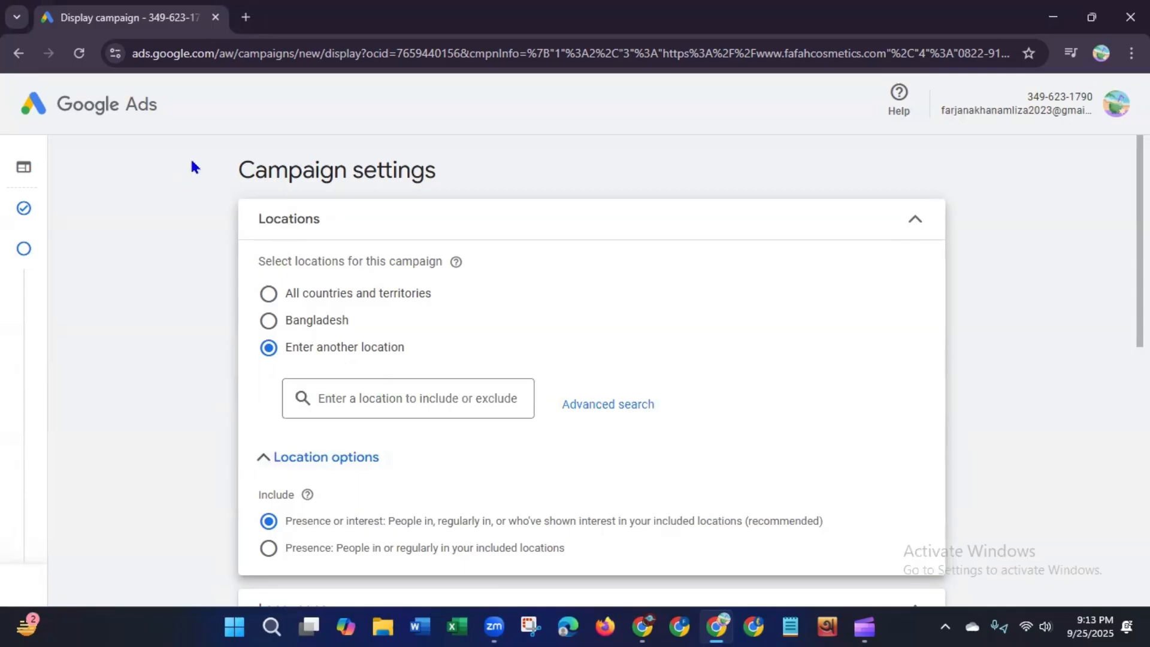
Step: Search locations for Newyork and add New York, United States state as the campaign's target location
{"action": "left_click", "coordinate": [516, 123]}
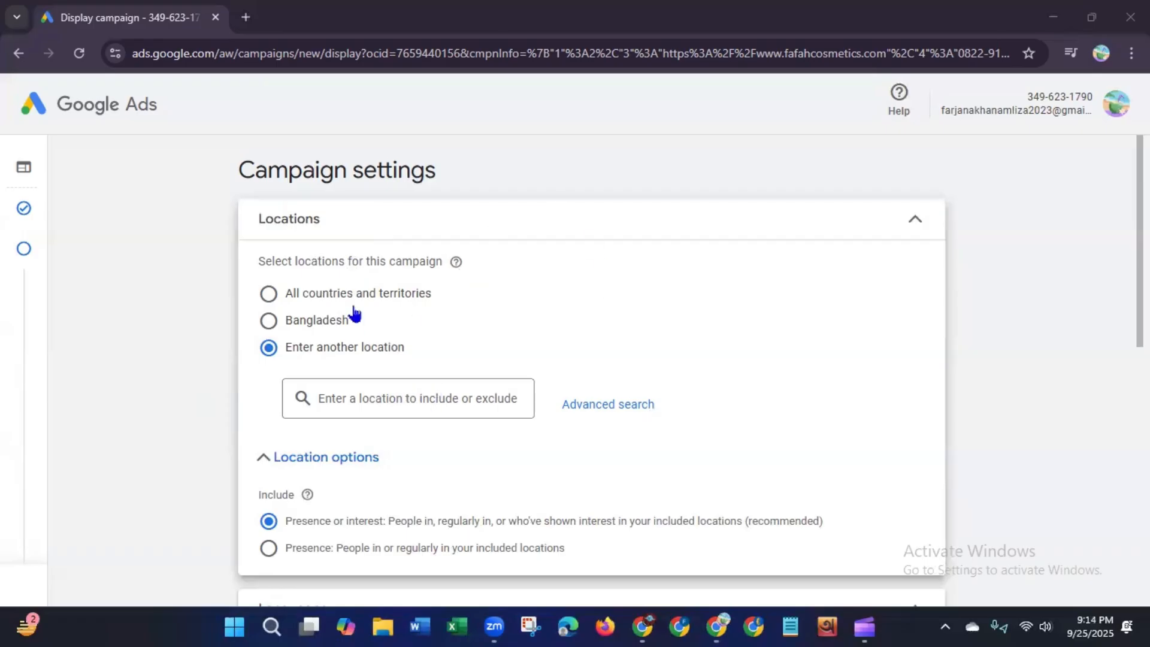
{"action": "left_click_drag", "start_coordinate": [273, 263], "coordinate": [442, 262]}
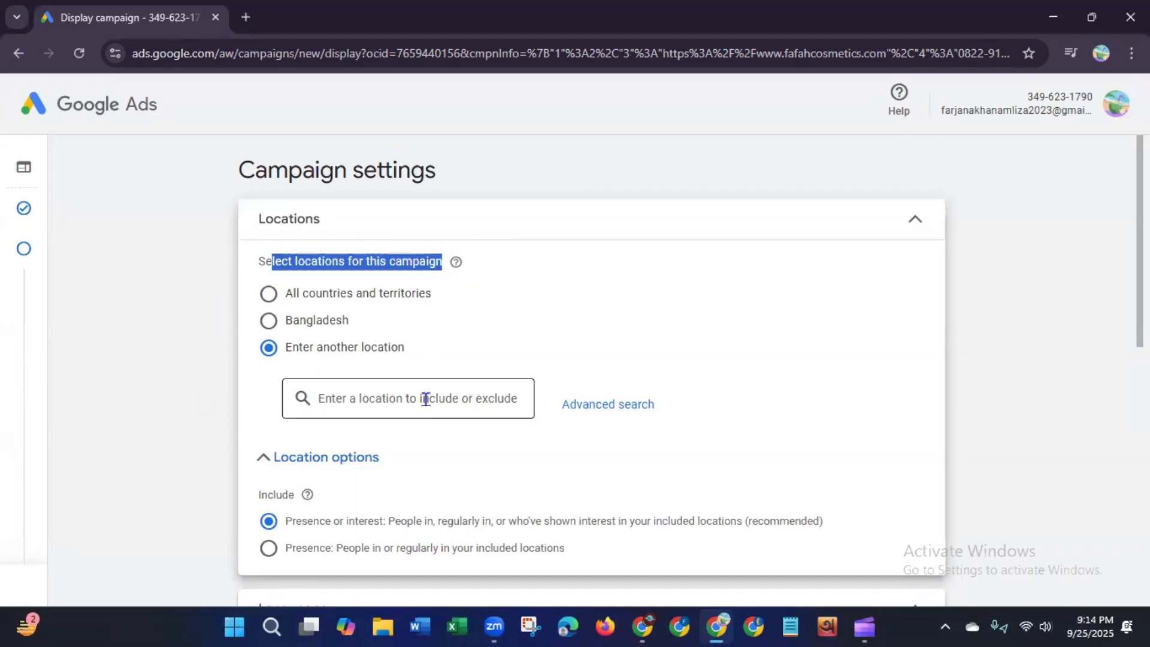
{"action": "left_click", "coordinate": [379, 400]}
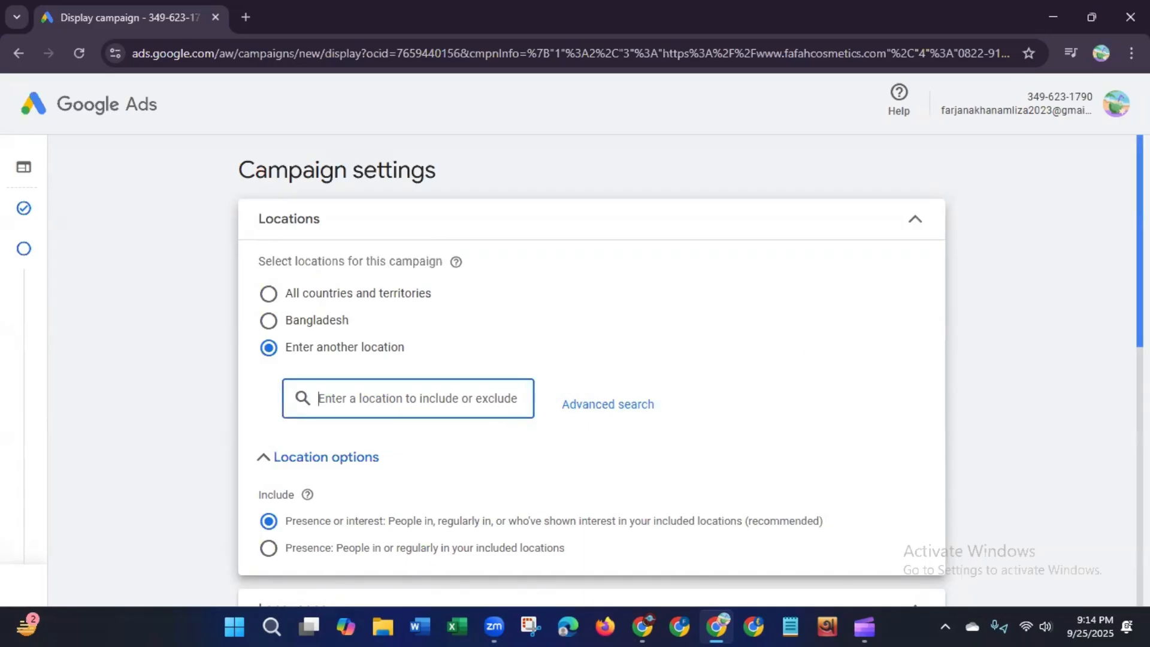
{"action": "scroll", "coordinate": [505, 231], "scroll_direction": "down", "scroll_amount": 3}
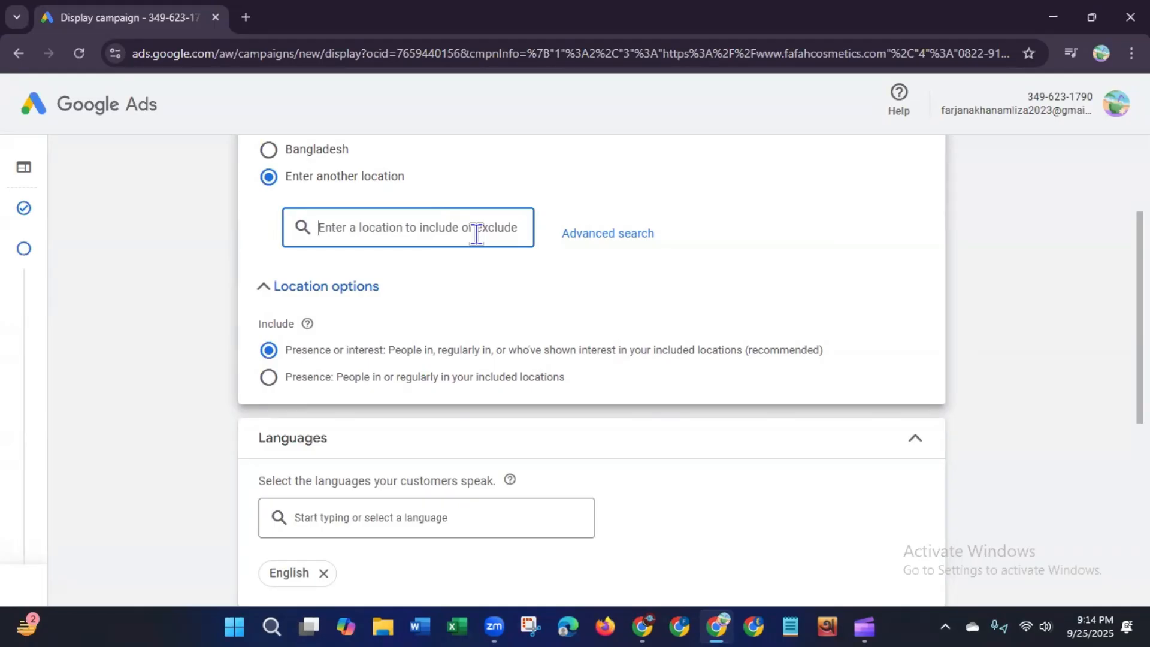
{"action": "type", "text": "N"}
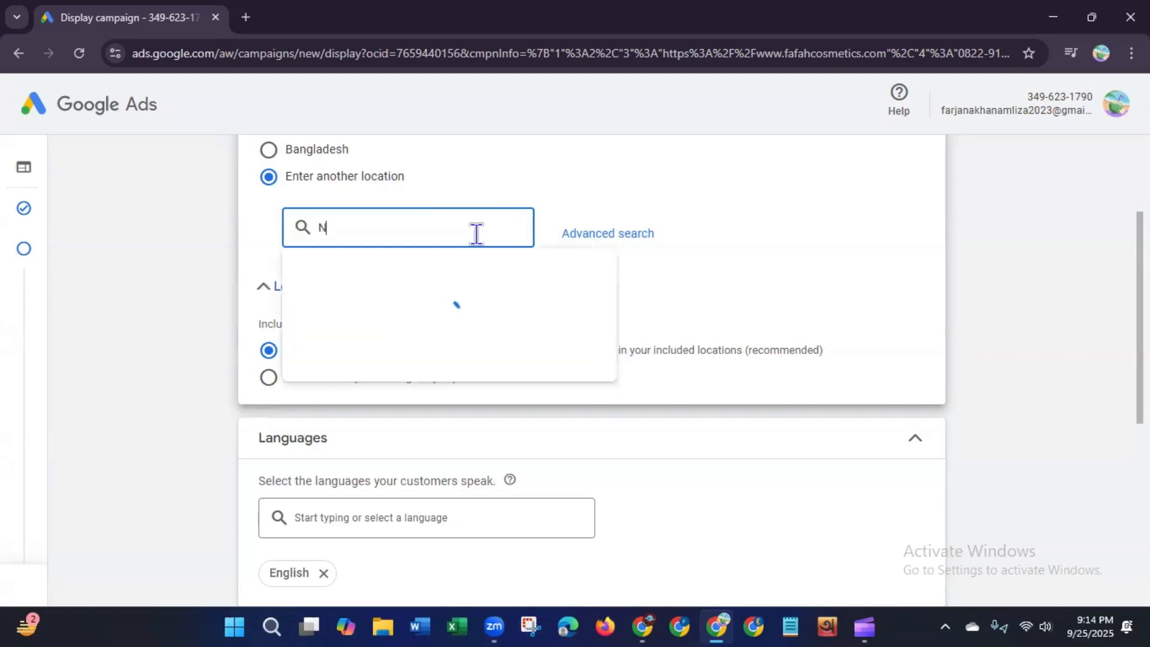
{"action": "type", "text": "ewyork"}
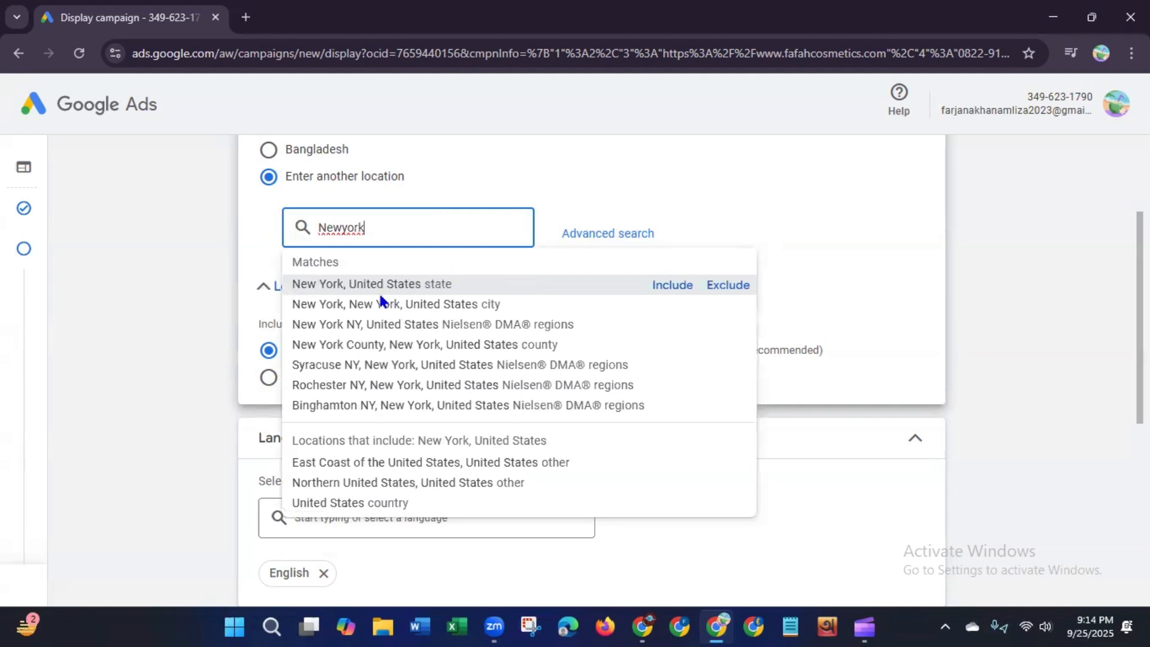
{"action": "left_click", "coordinate": [421, 285]}
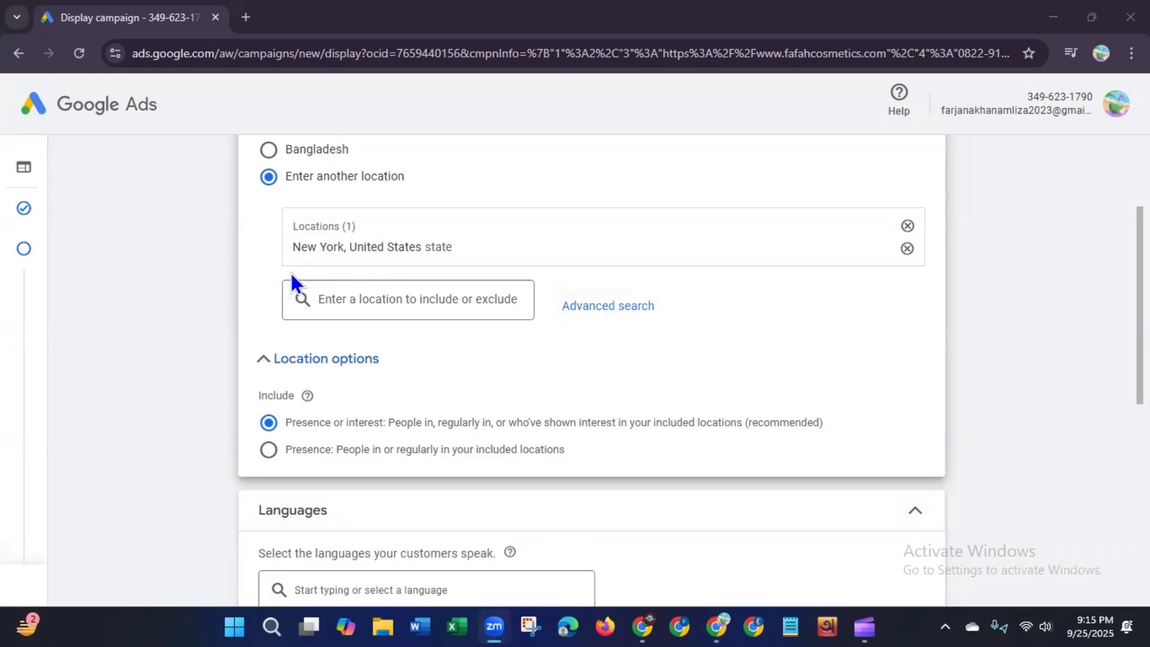
{"action": "left_click", "coordinate": [414, 300]}
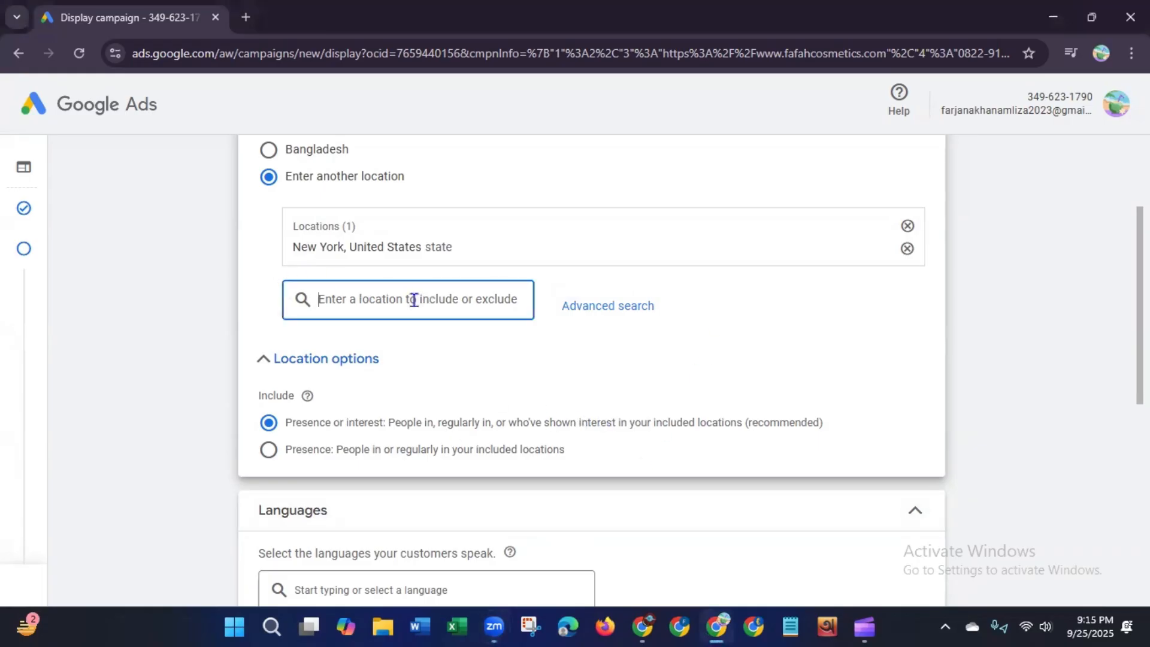
Step: Search locations for washin and add Washington, United States state as another target location
{"action": "type", "text": "was"}
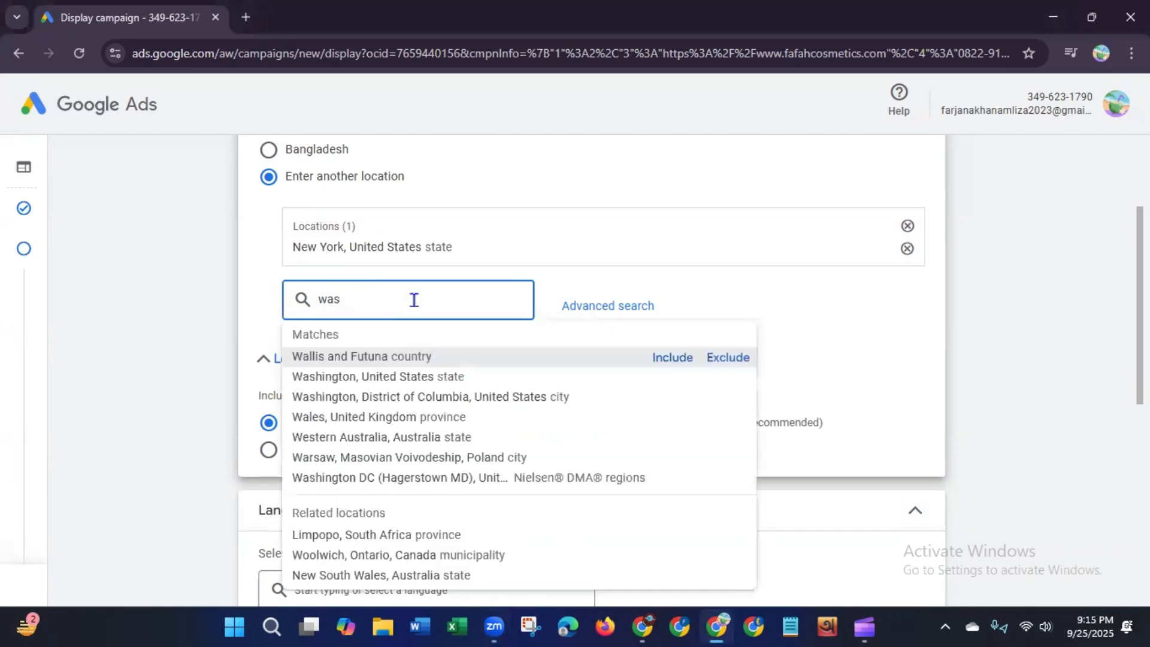
{"action": "type", "text": "hin"}
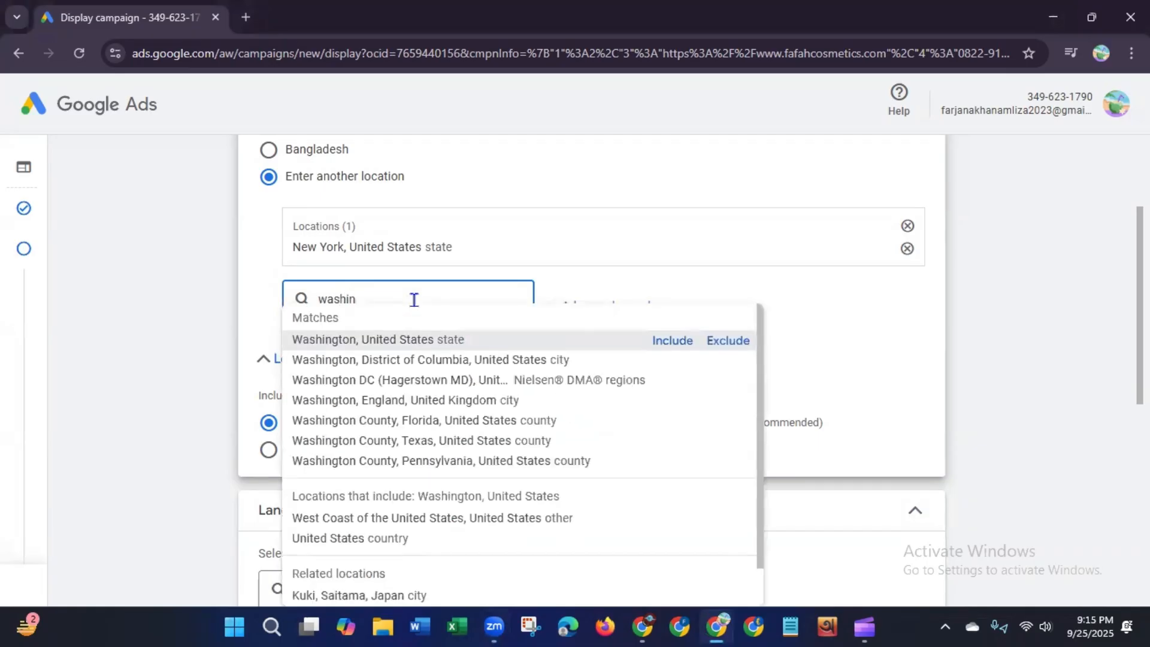
{"action": "left_click", "coordinate": [396, 341]}
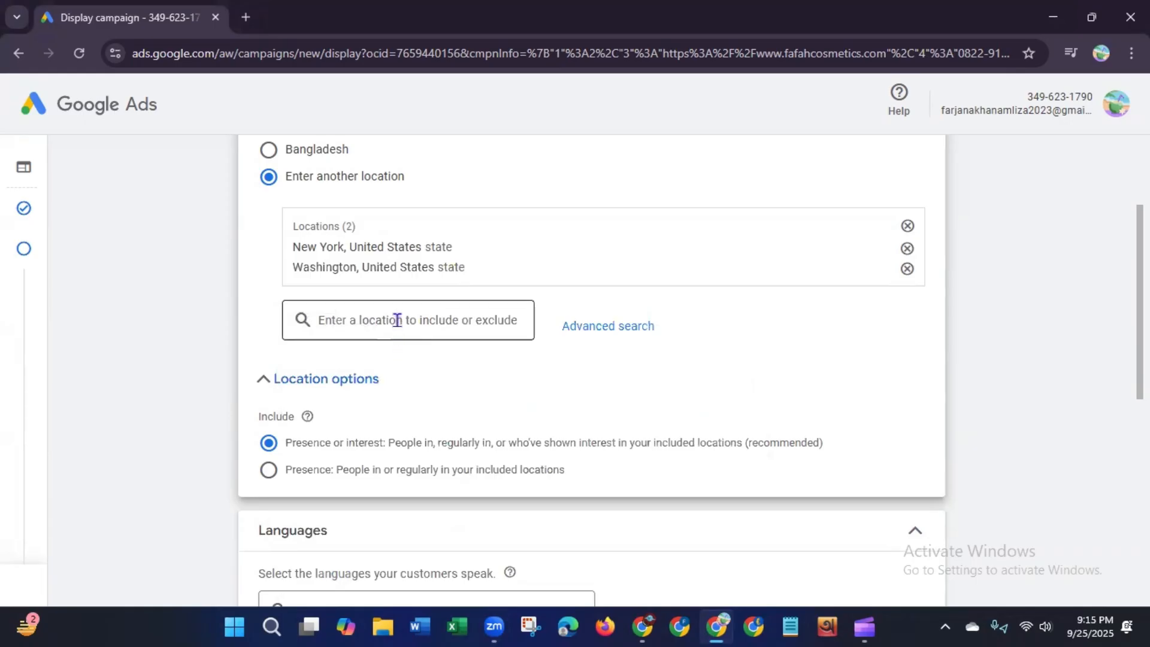
Step: Search locations for texas and add Texas, United States state as a third target location
{"action": "left_click", "coordinate": [397, 320]}
{"action": "type", "text": "t"}
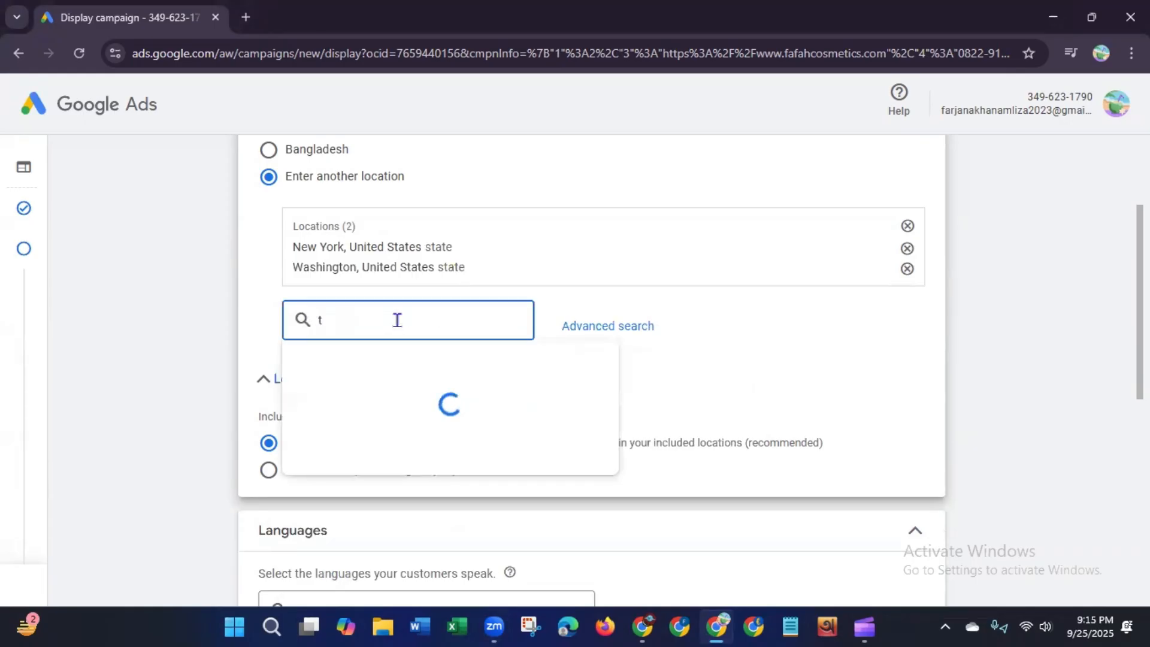
{"action": "type", "text": "exas"}
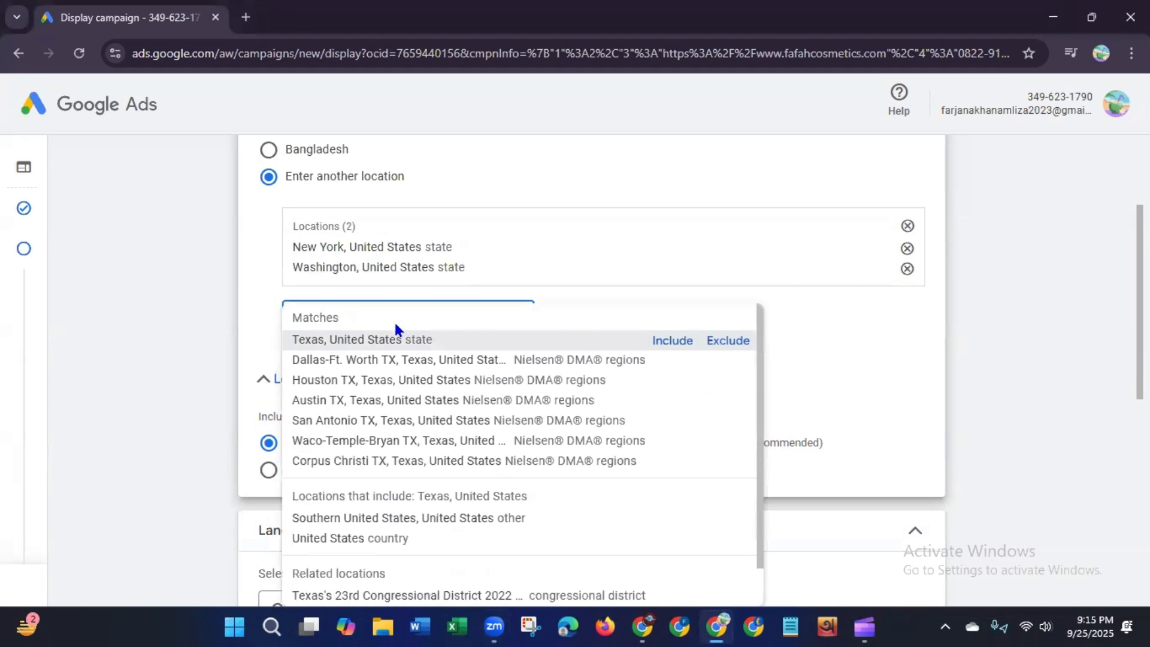
{"action": "left_click", "coordinate": [381, 339]}
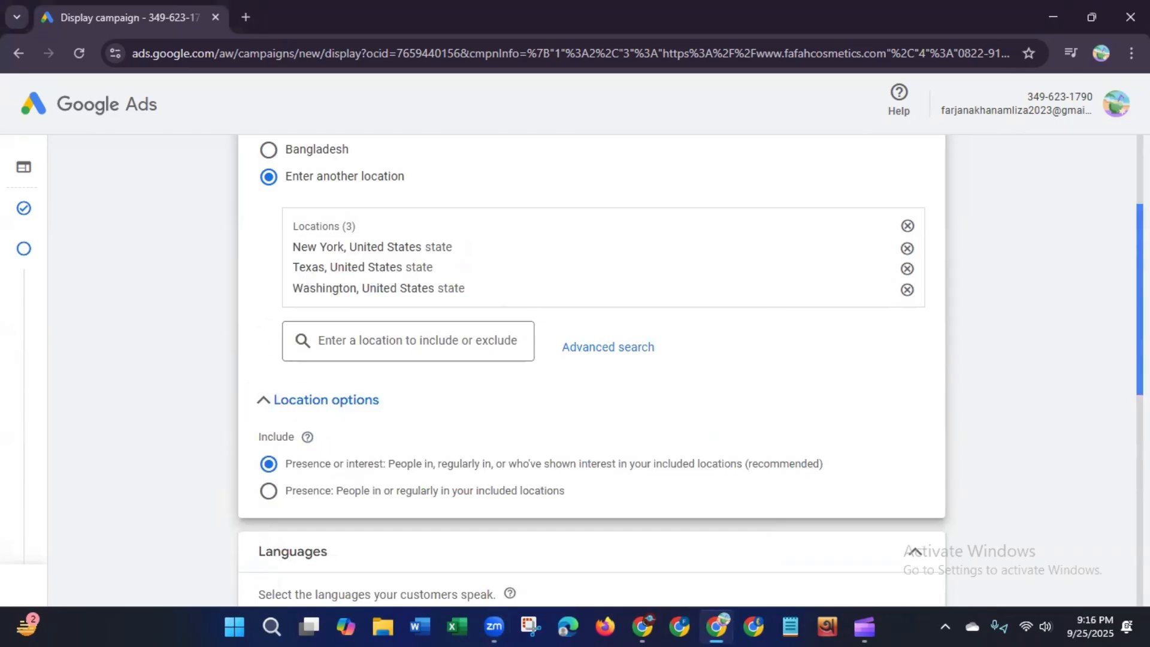
Step: Review the selected locations, location options and the Languages section of the campaign settings
{"action": "scroll", "coordinate": [592, 359], "scroll_direction": "up", "scroll_amount": 3}
{"action": "scroll", "coordinate": [592, 359], "scroll_direction": "down", "scroll_amount": 7}
{"action": "scroll", "coordinate": [592, 359], "scroll_direction": "down", "scroll_amount": 3}
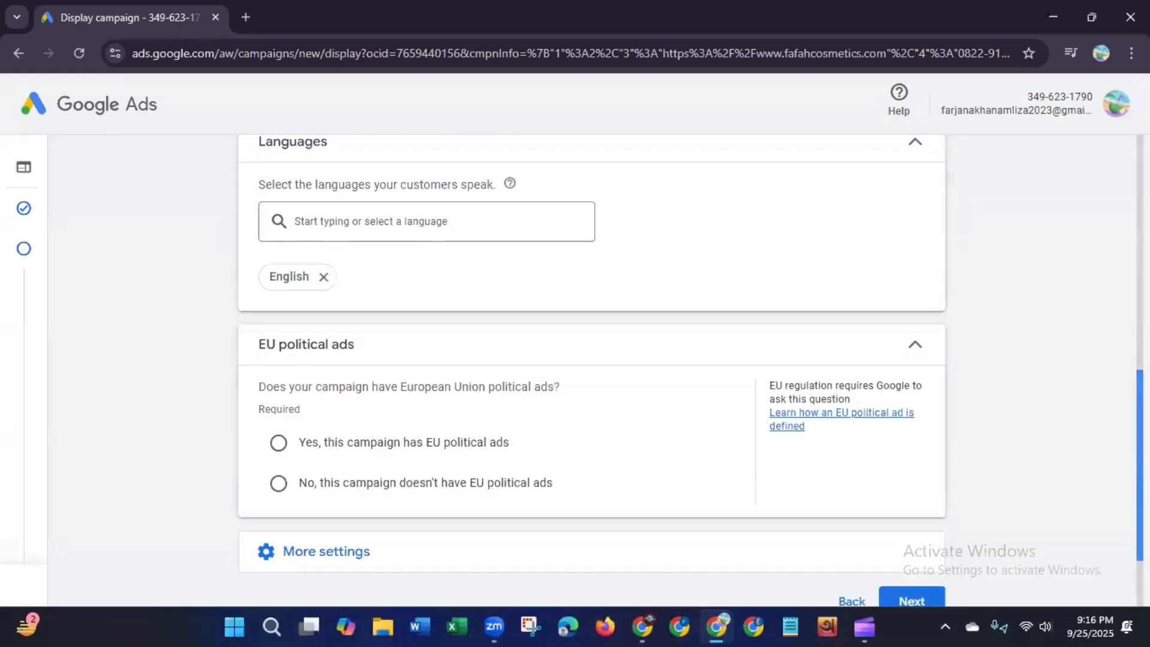
{"action": "scroll", "coordinate": [592, 359], "scroll_direction": "up", "scroll_amount": 1}
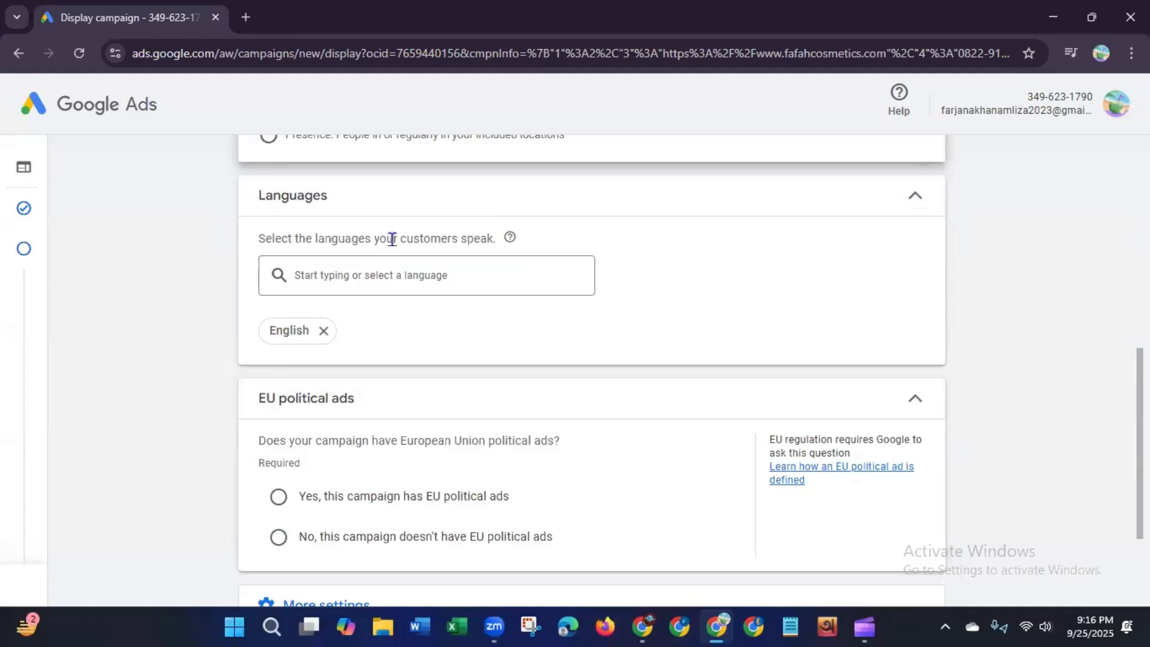
{"action": "left_click_drag", "start_coordinate": [400, 238], "coordinate": [497, 235]}
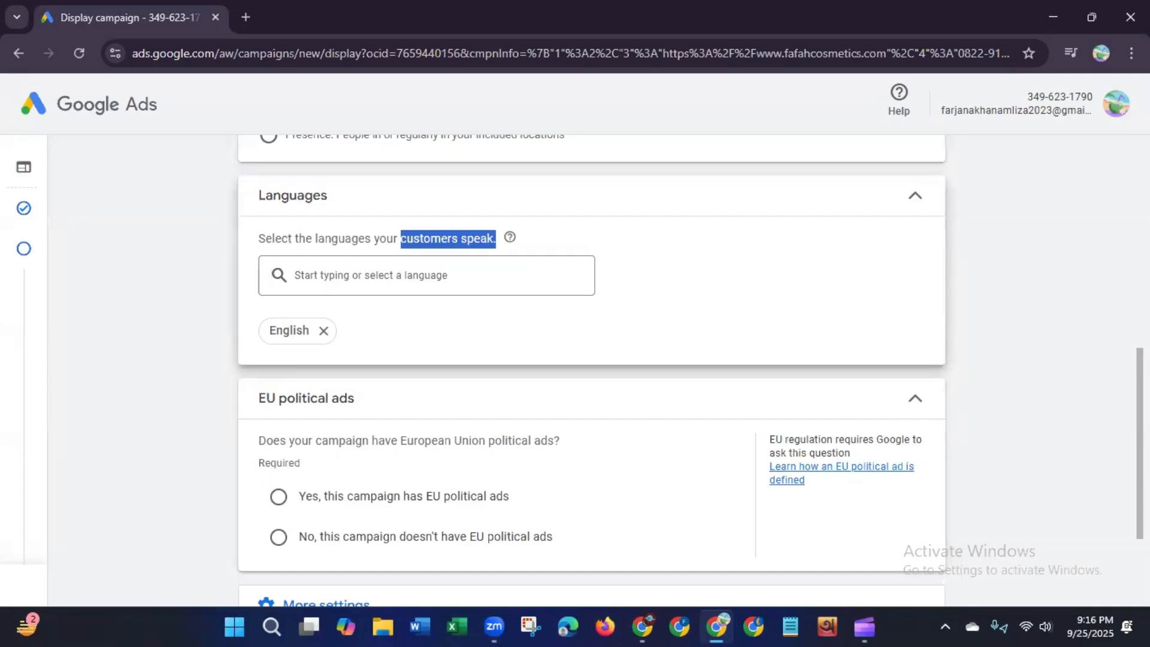
{"action": "scroll", "coordinate": [1140, 443], "scroll_direction": "up", "scroll_amount": 4}
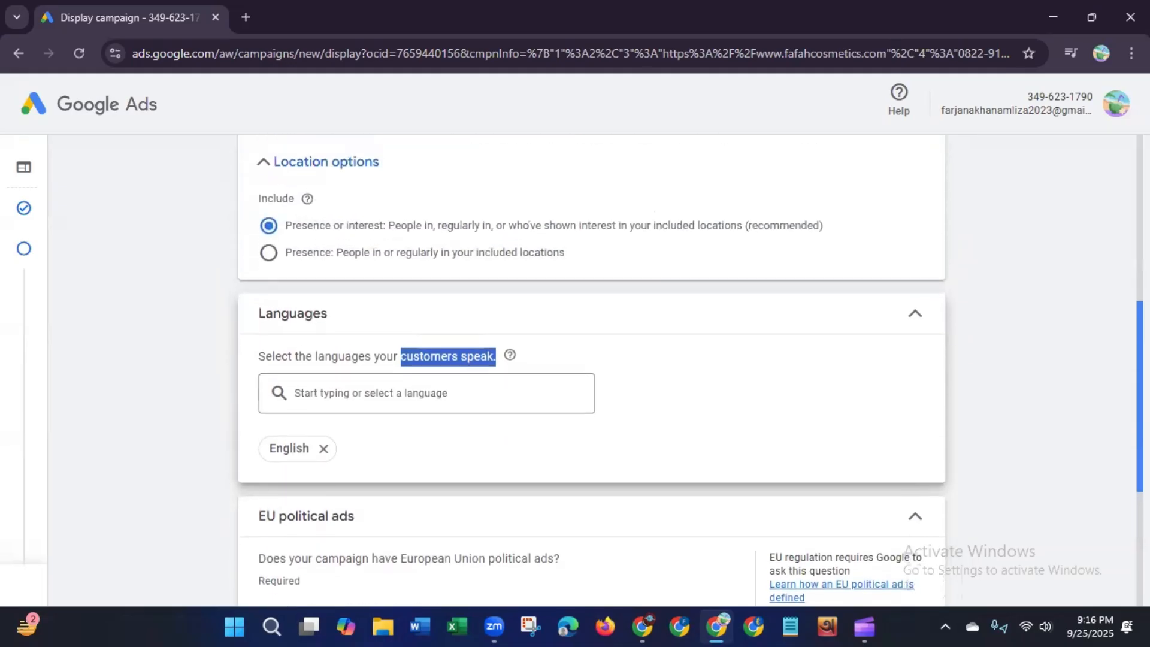
{"action": "scroll", "coordinate": [1140, 443], "scroll_direction": "up", "scroll_amount": 2}
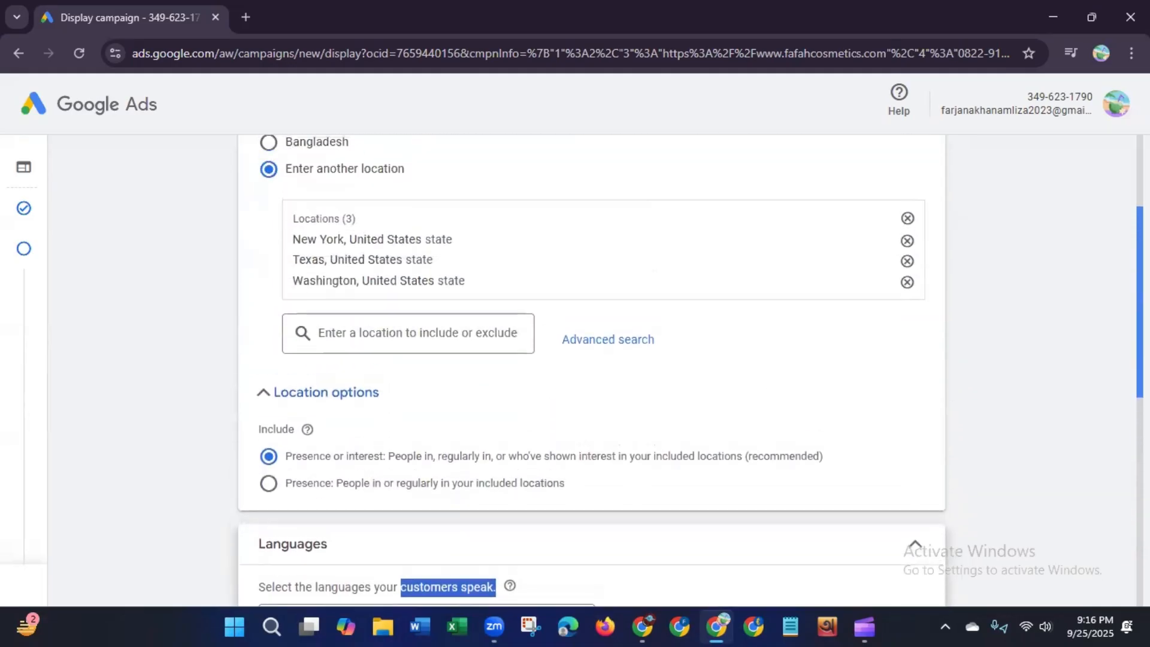
{"action": "scroll", "coordinate": [1140, 443], "scroll_direction": "down", "scroll_amount": 2}
{"action": "scroll", "coordinate": [592, 371], "scroll_direction": "down", "scroll_amount": 3}
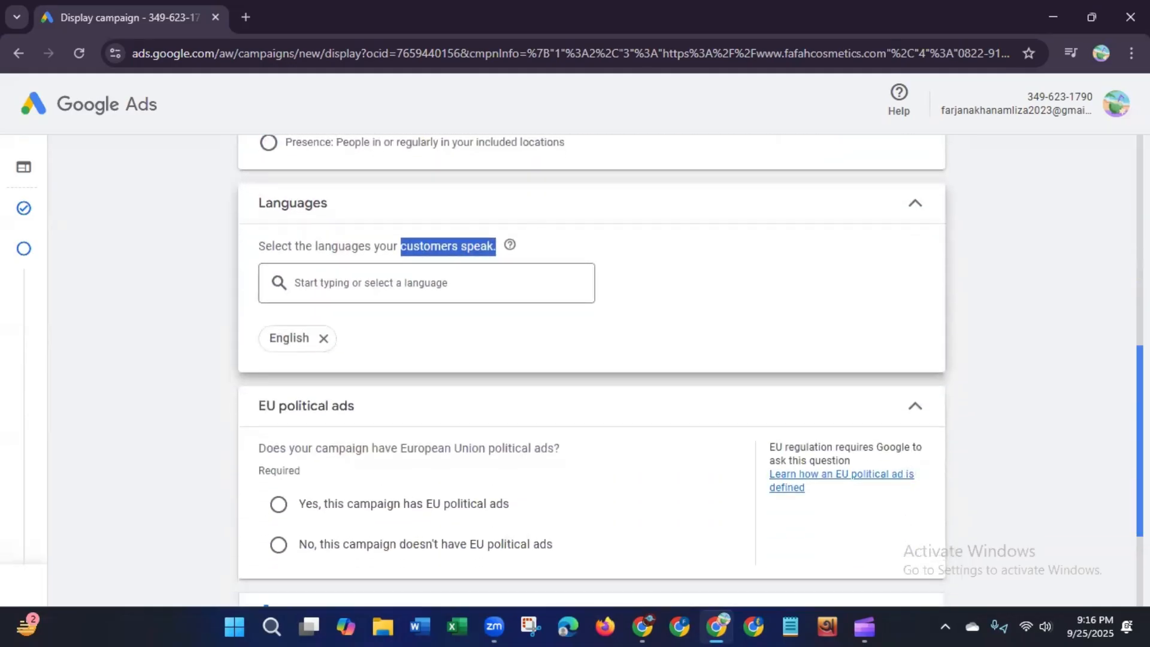
{"action": "left_click_drag", "start_coordinate": [1139, 441], "coordinate": [1140, 442]}
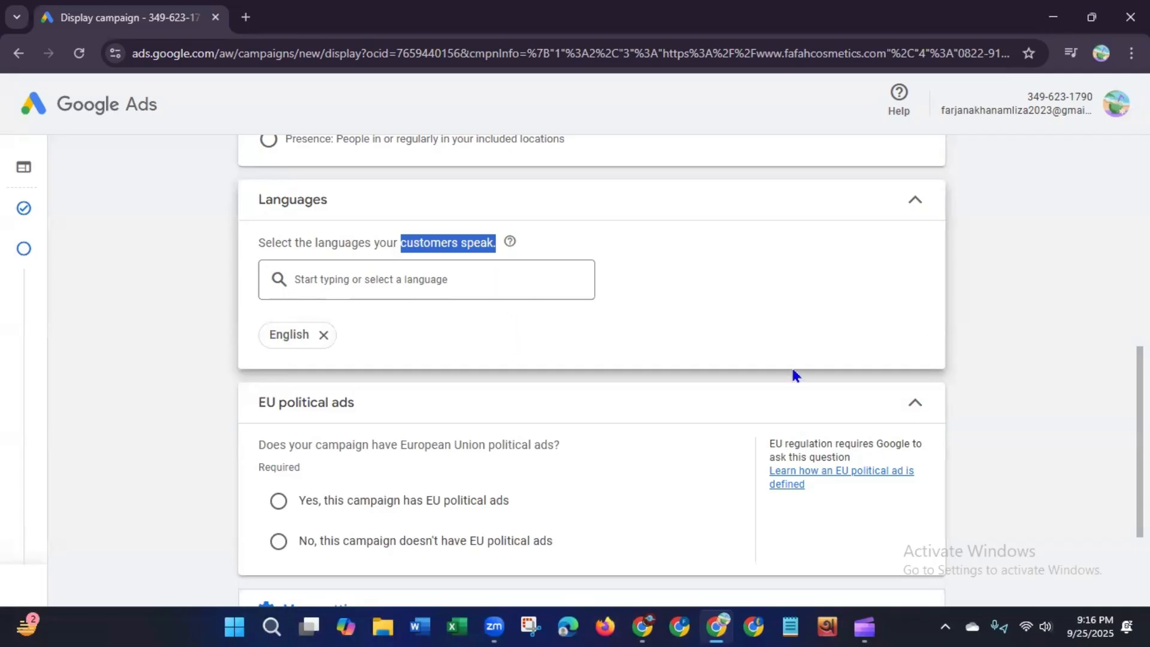
Step: Keep English as the language and declare that the campaign doesn't have EU political ads
{"action": "left_click", "coordinate": [912, 204]}
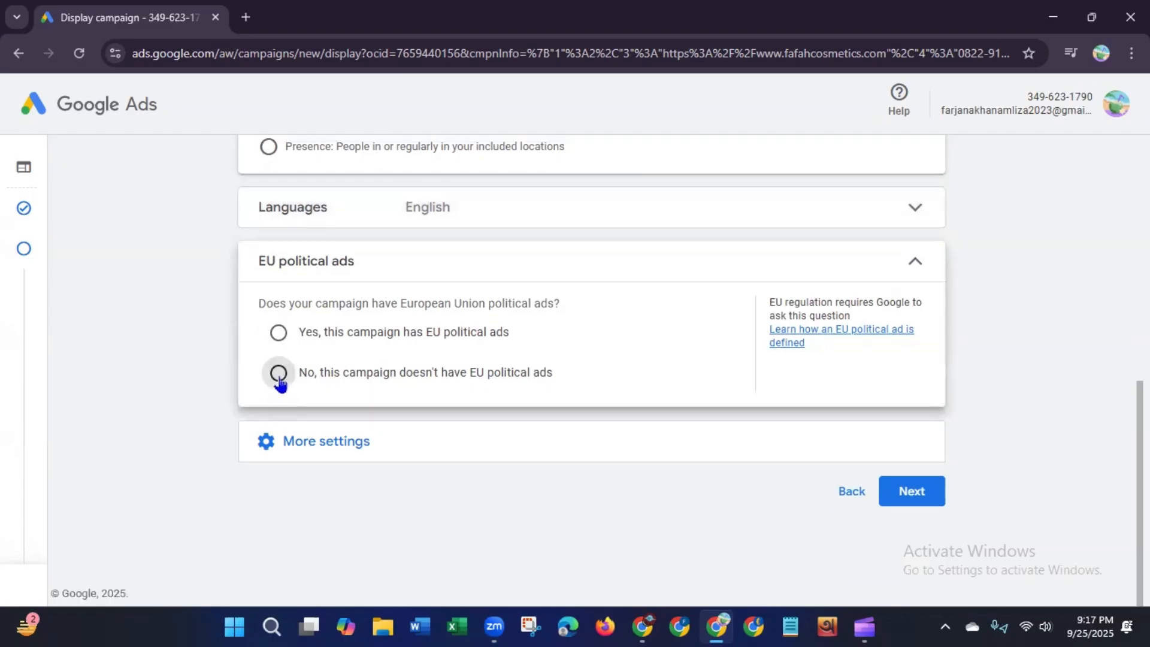
{"action": "left_click", "coordinate": [279, 378]}
{"action": "left_click", "coordinate": [916, 261]}
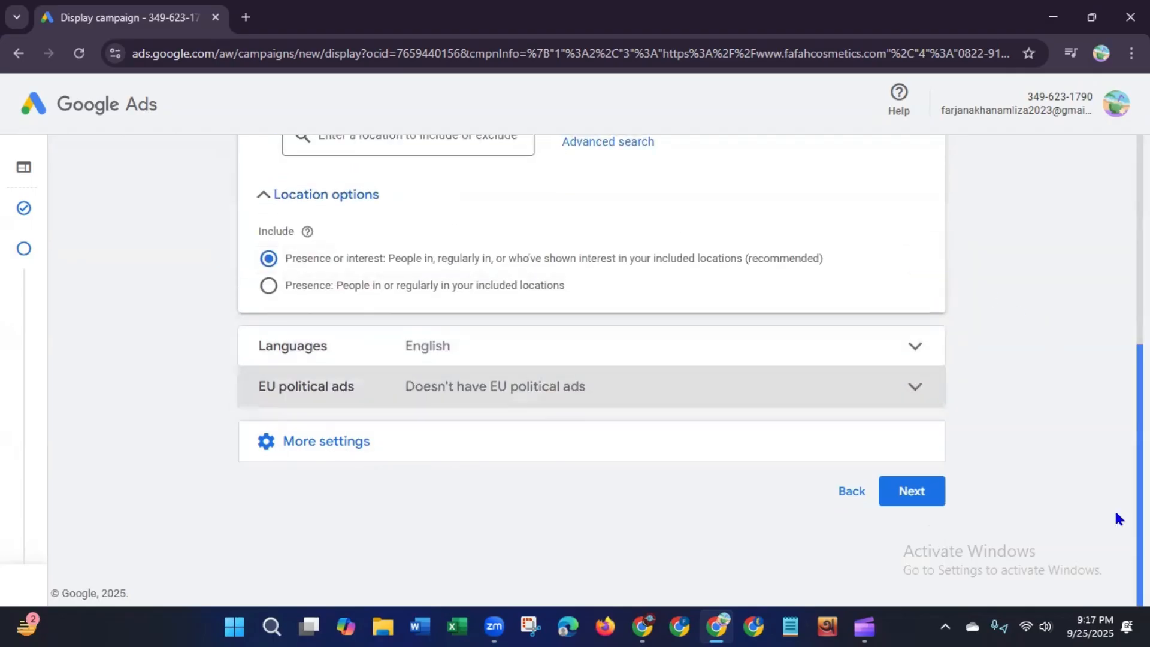
Step: Open More settings and inspect the Ad rotation option, keeping Optimize: Prefer best performing ads
{"action": "left_click", "coordinate": [326, 443]}
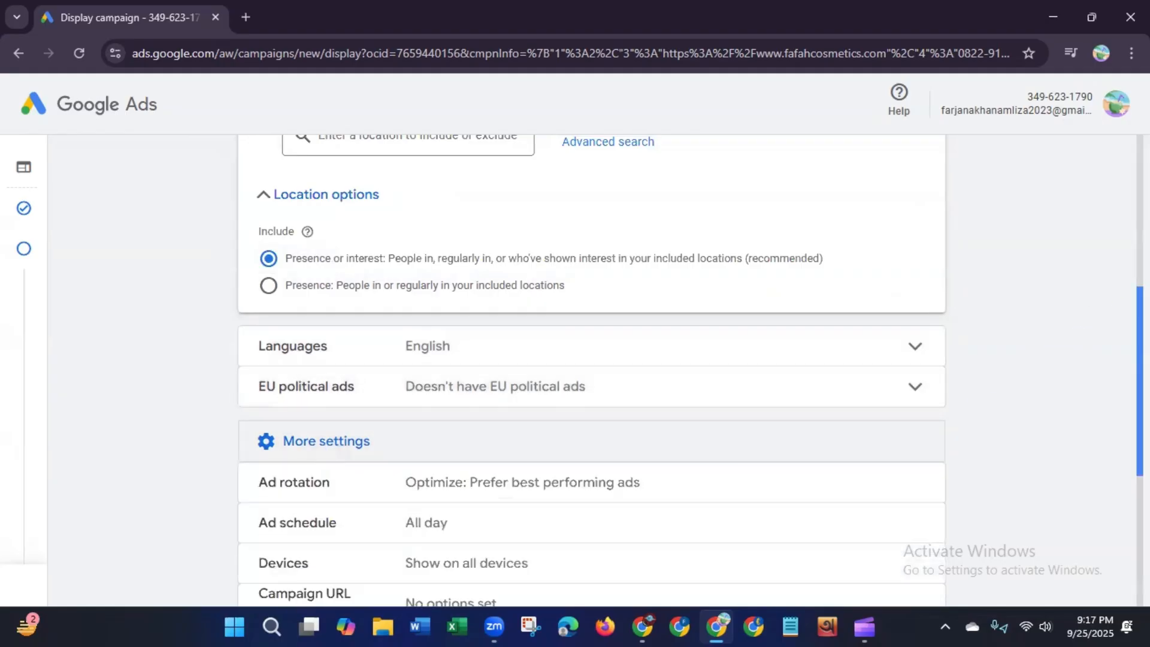
{"action": "left_click_drag", "start_coordinate": [1140, 303], "coordinate": [1120, 434]}
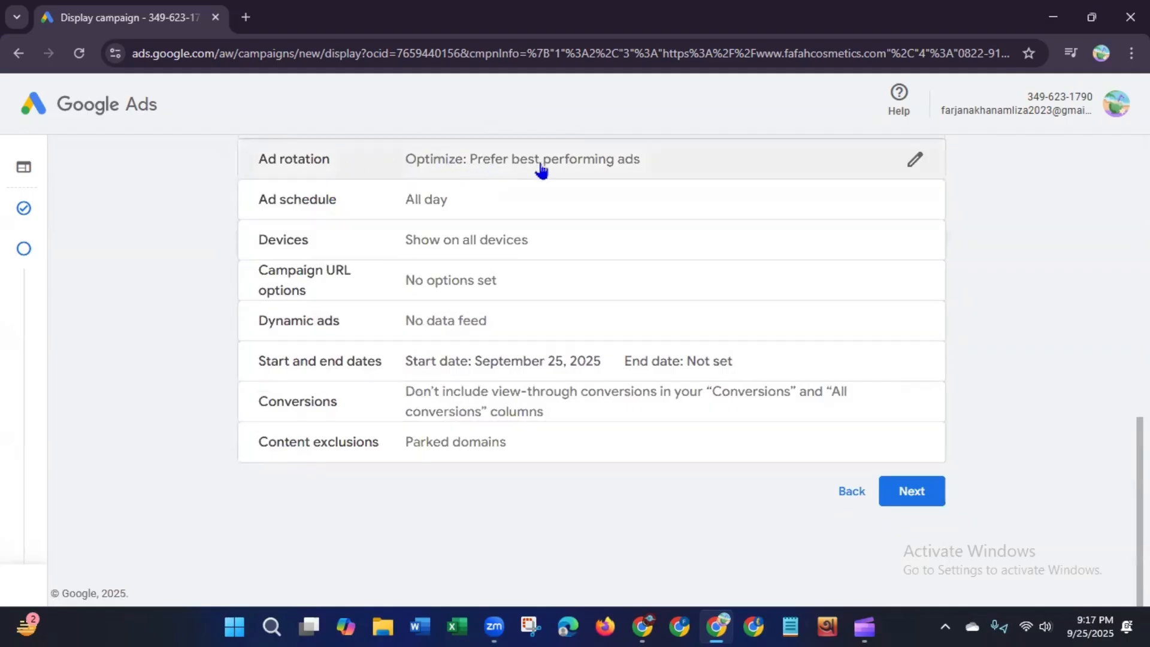
{"action": "left_click", "coordinate": [903, 170]}
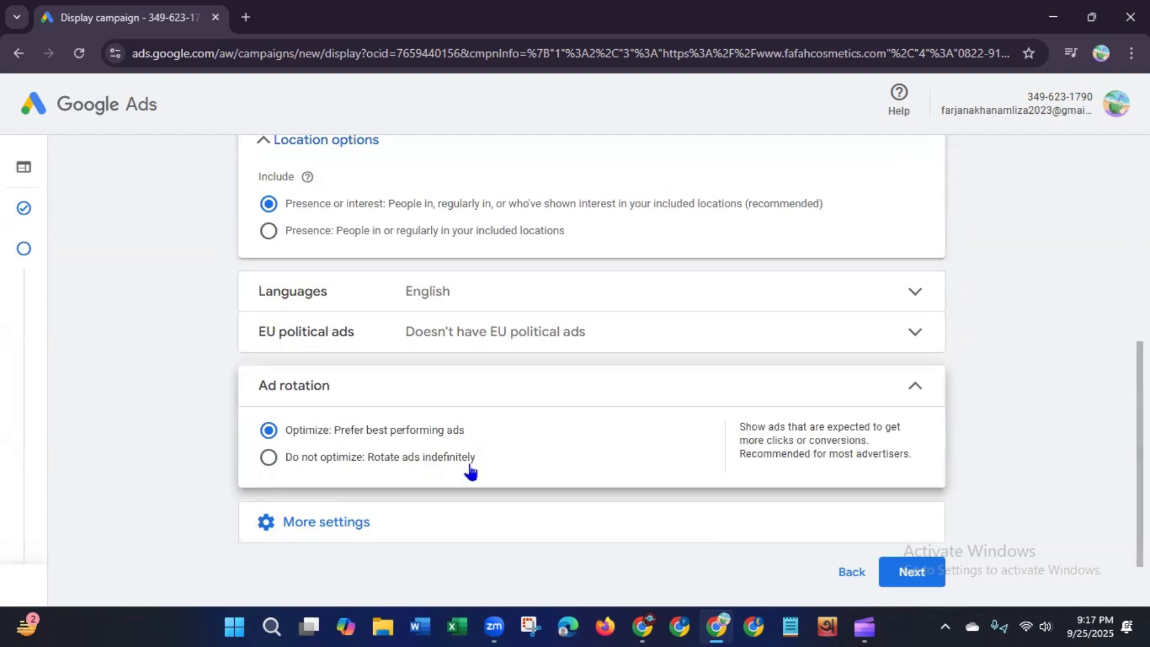
{"action": "left_click", "coordinate": [915, 388]}
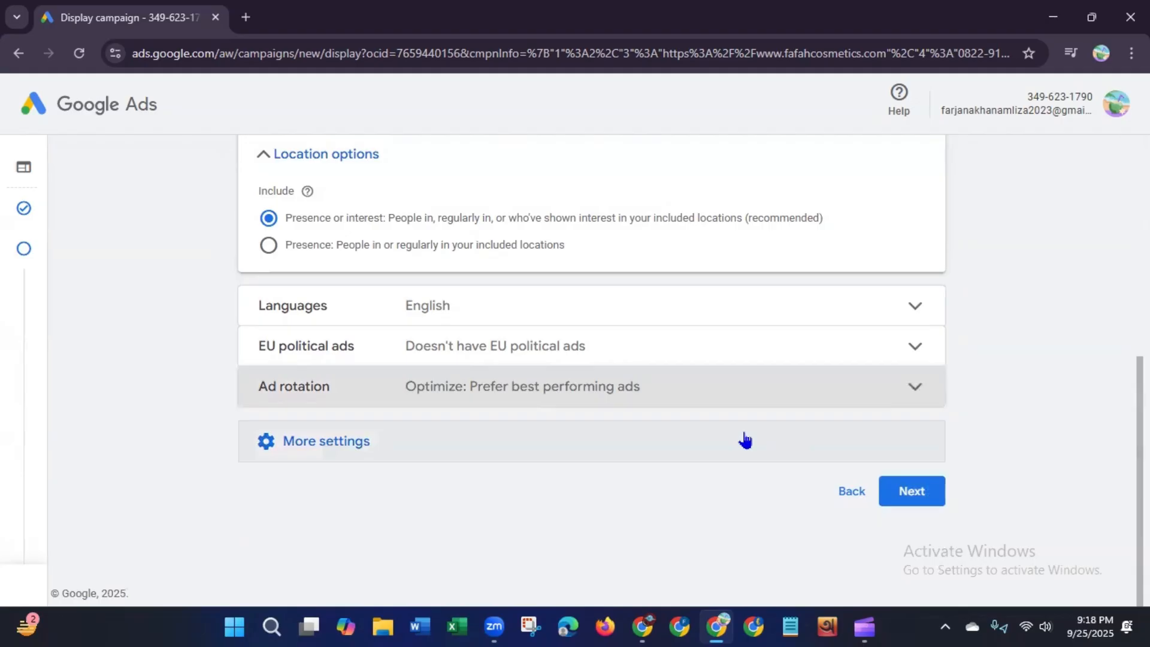
{"action": "left_click", "coordinate": [360, 453]}
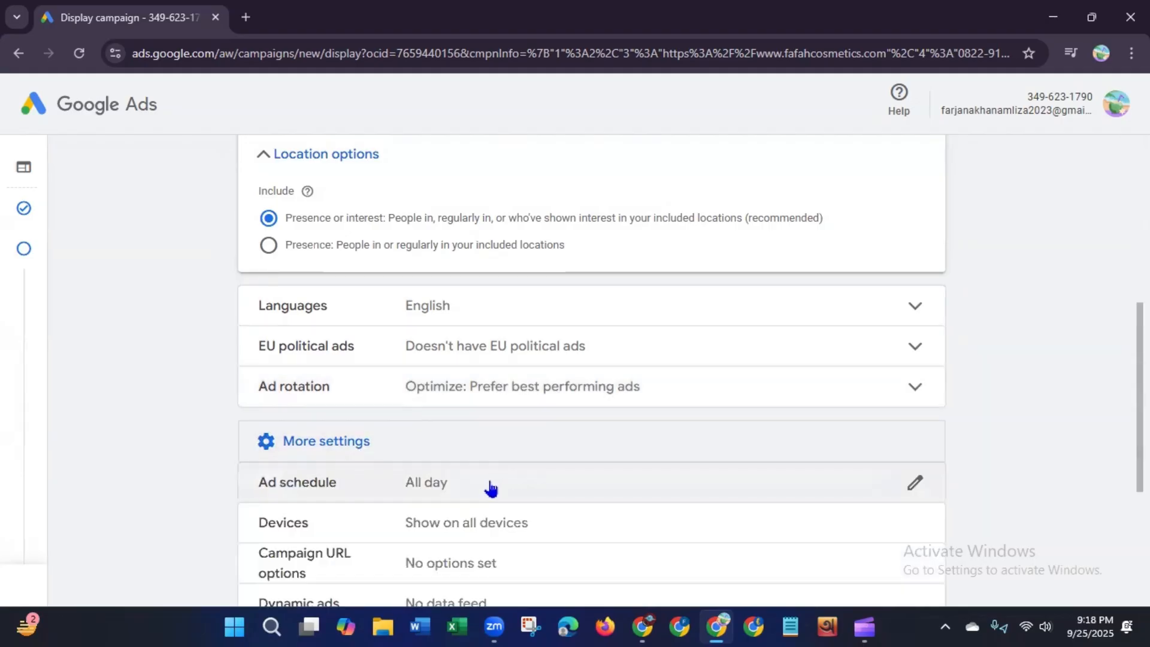
Step: Open the Ad schedule, keep All days and set the start time to 07:00
{"action": "left_click", "coordinate": [581, 485]}
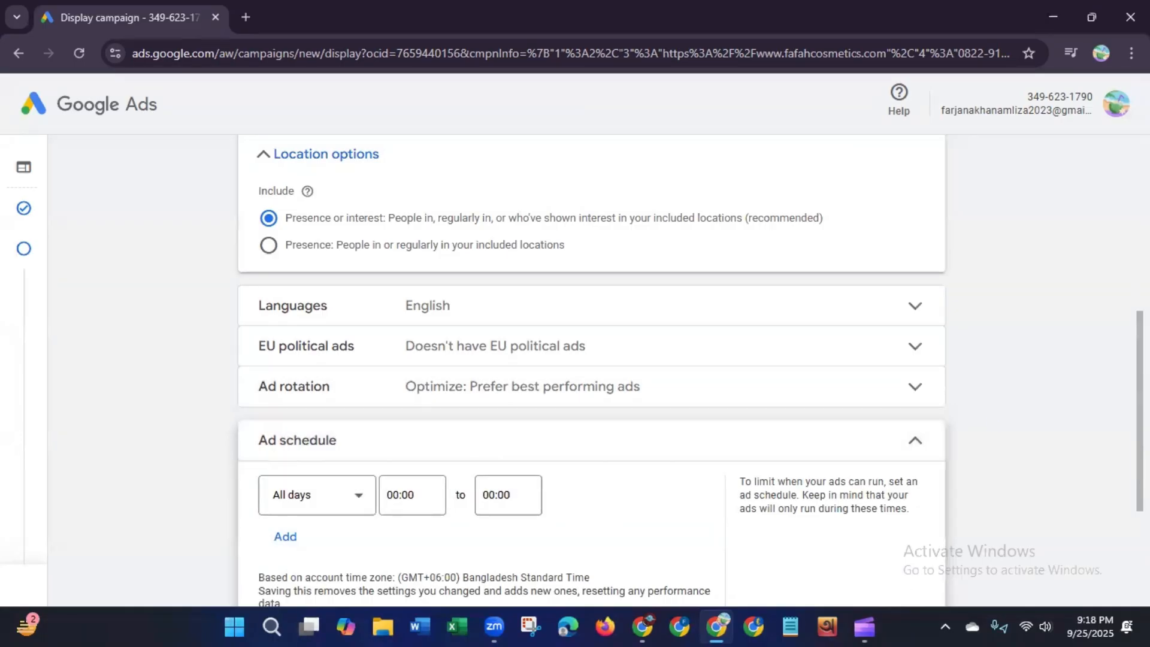
{"action": "scroll", "coordinate": [1111, 457], "scroll_direction": "down", "scroll_amount": 4}
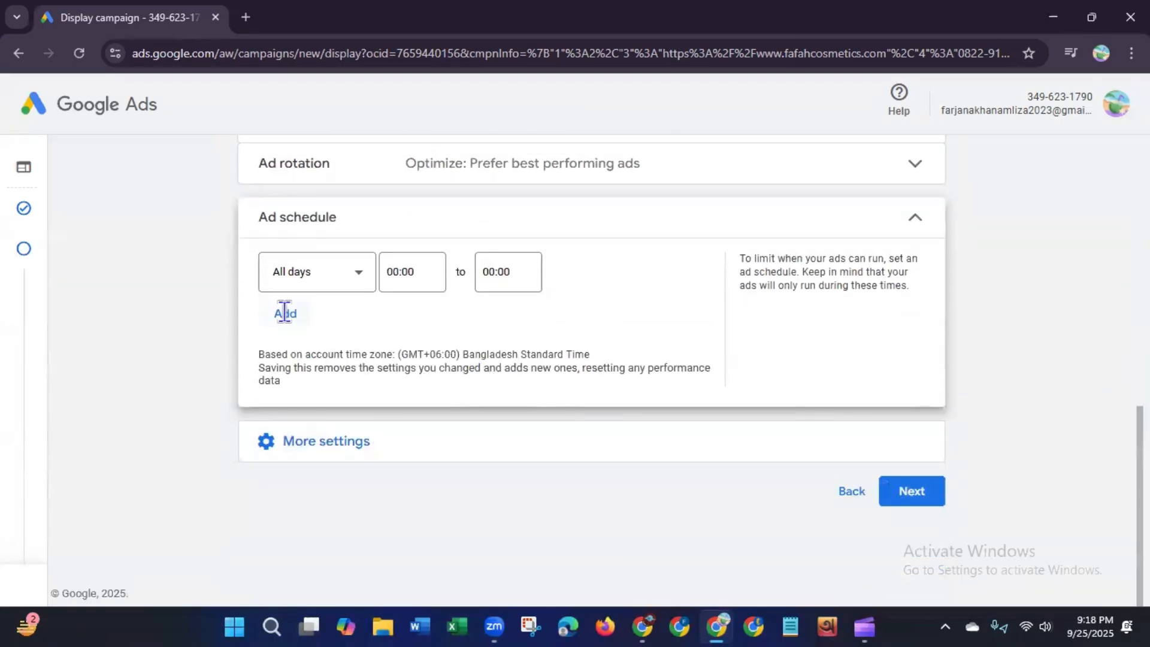
{"action": "left_click", "coordinate": [358, 281]}
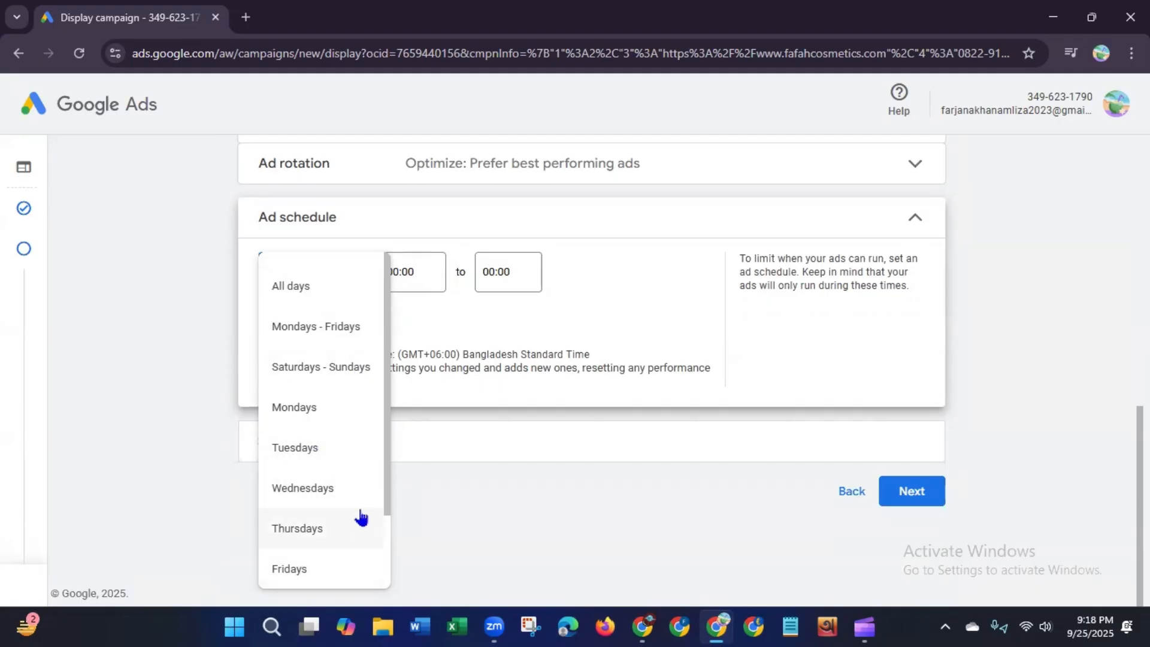
{"action": "left_click_drag", "start_coordinate": [387, 490], "coordinate": [360, 423]}
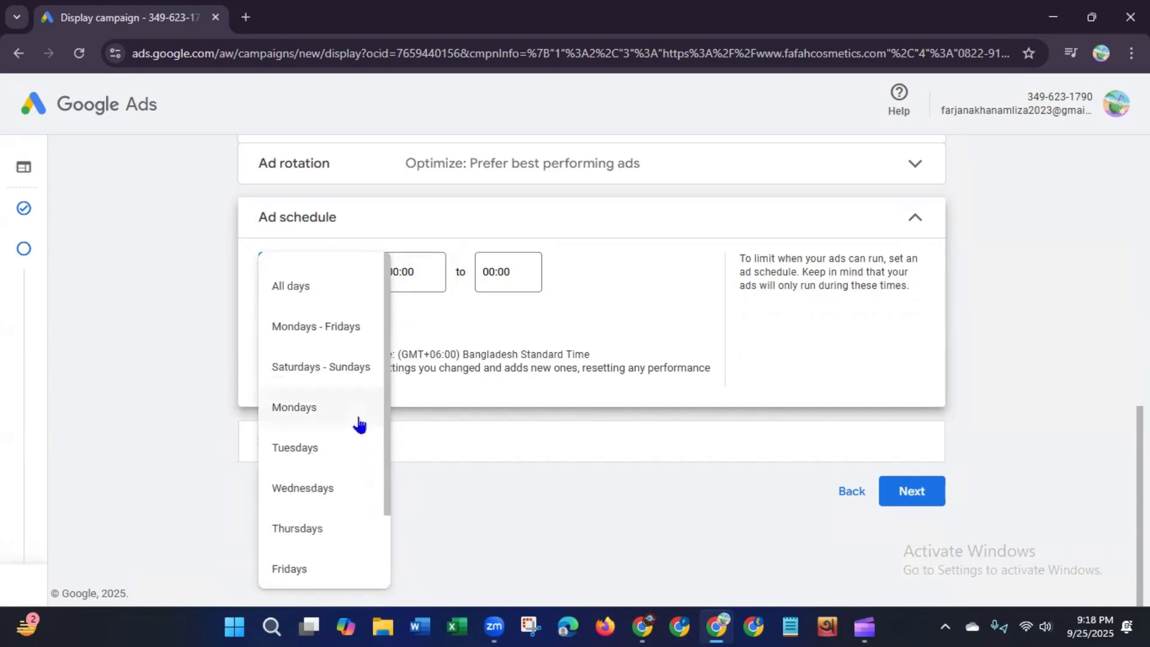
{"action": "left_click", "coordinate": [296, 289]}
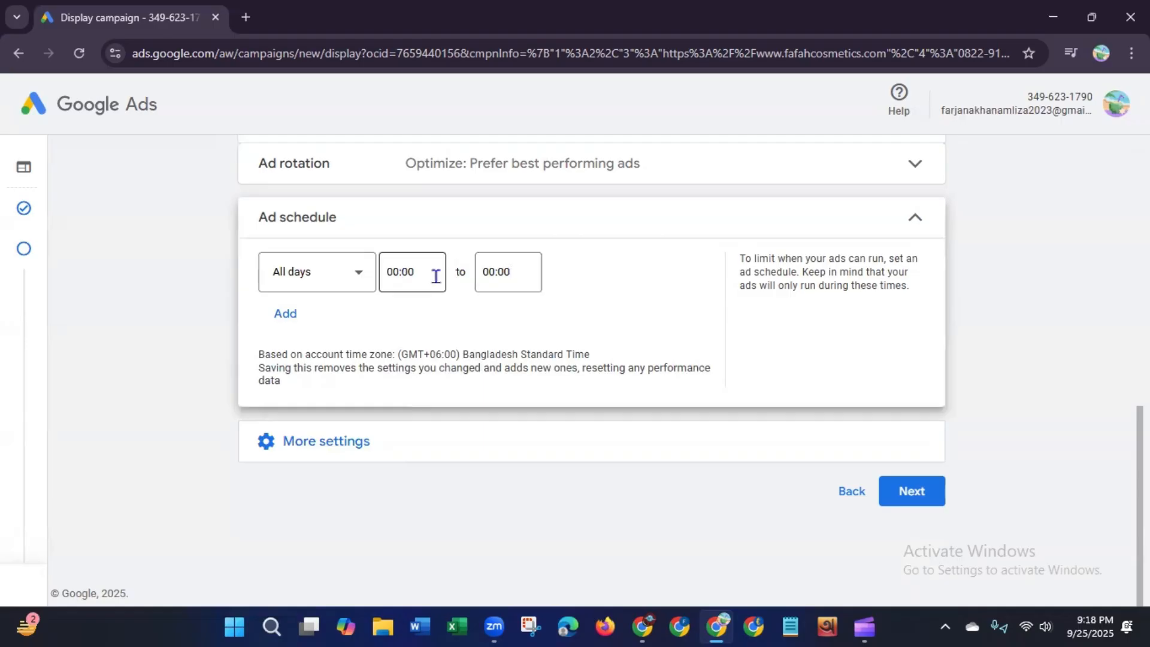
{"action": "left_click", "coordinate": [406, 272]}
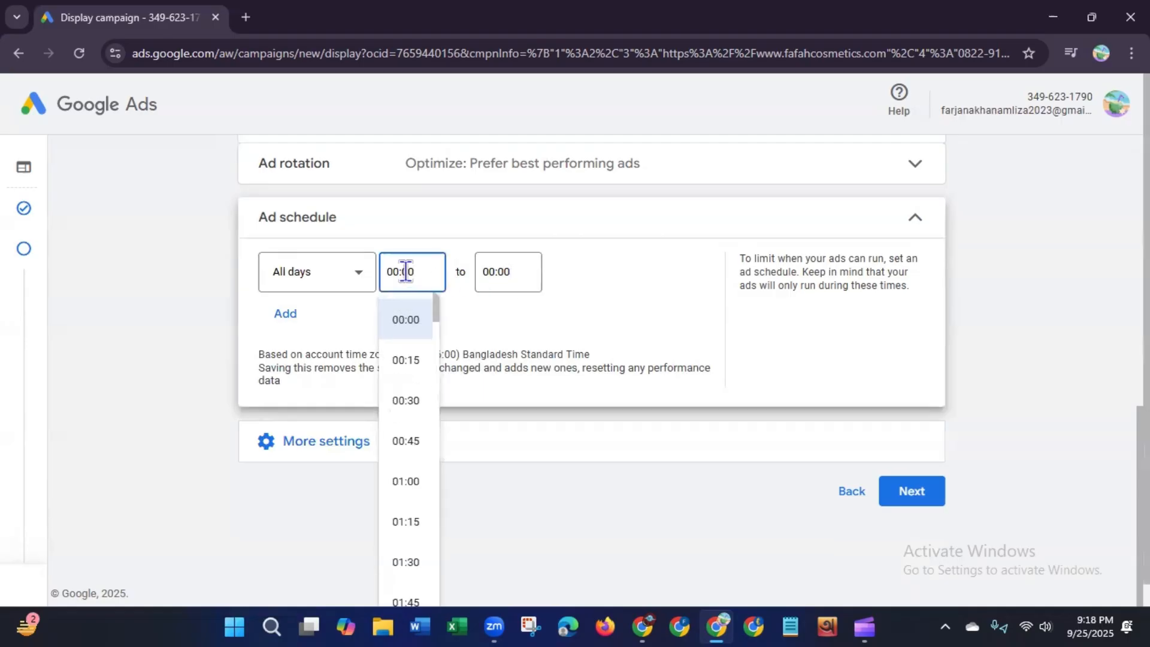
{"action": "left_click_drag", "start_coordinate": [437, 322], "coordinate": [440, 404]}
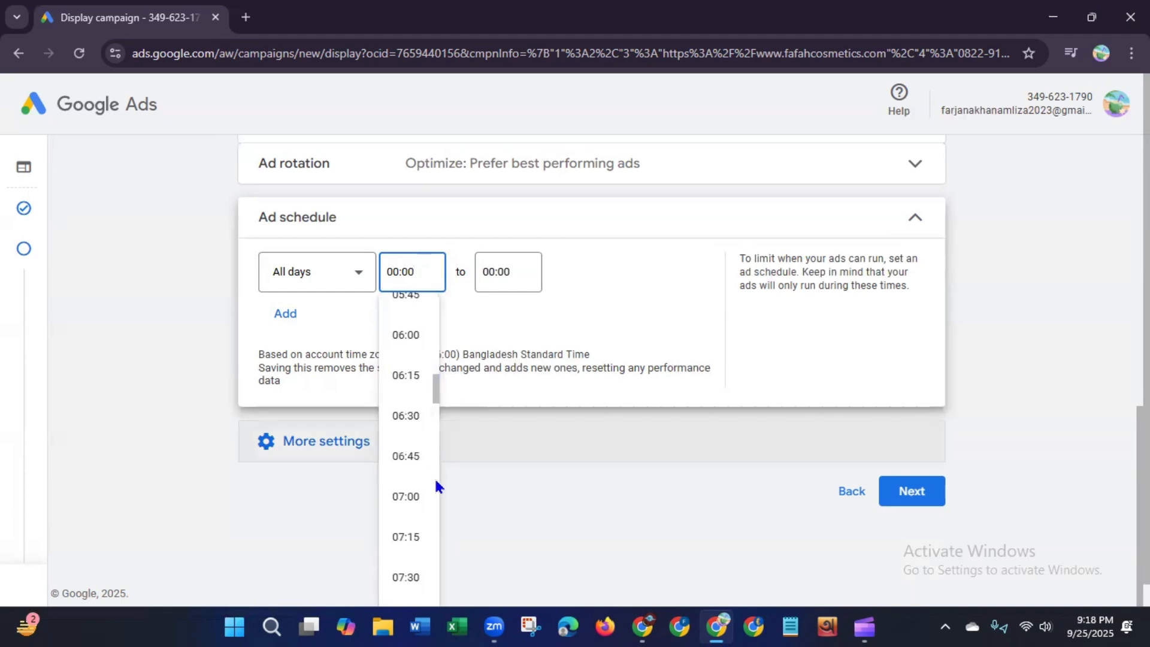
{"action": "left_click", "coordinate": [404, 497]}
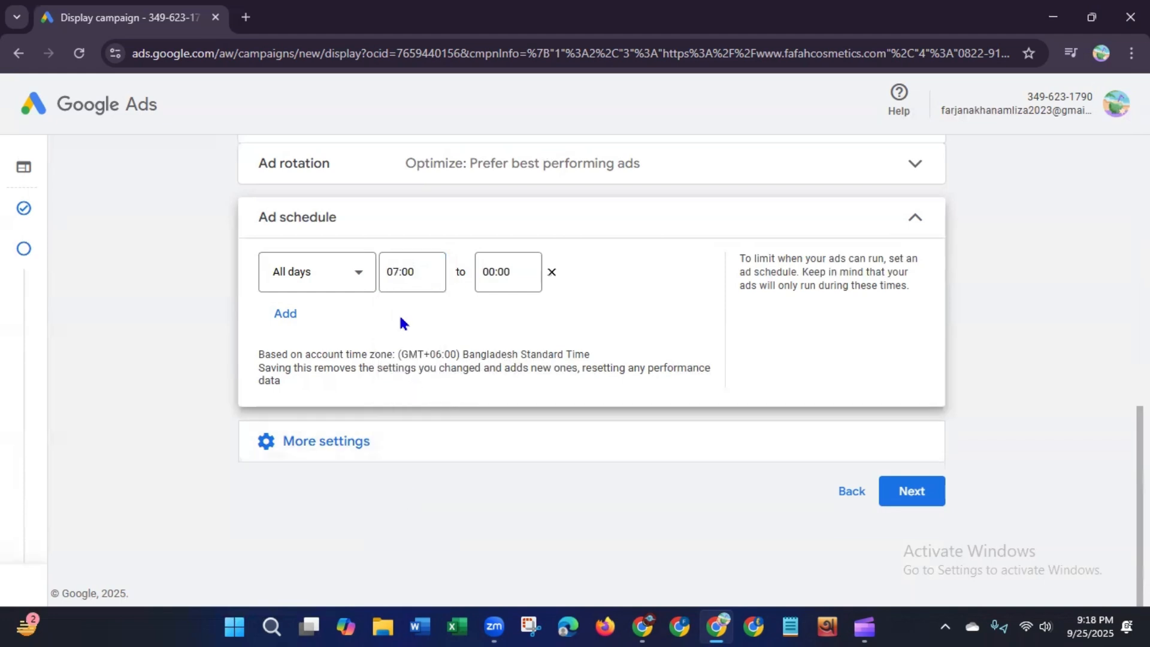
Step: Set the ad schedule's end time to 00:00 after trying 02:00 and 01:30
{"action": "left_click", "coordinate": [495, 275]}
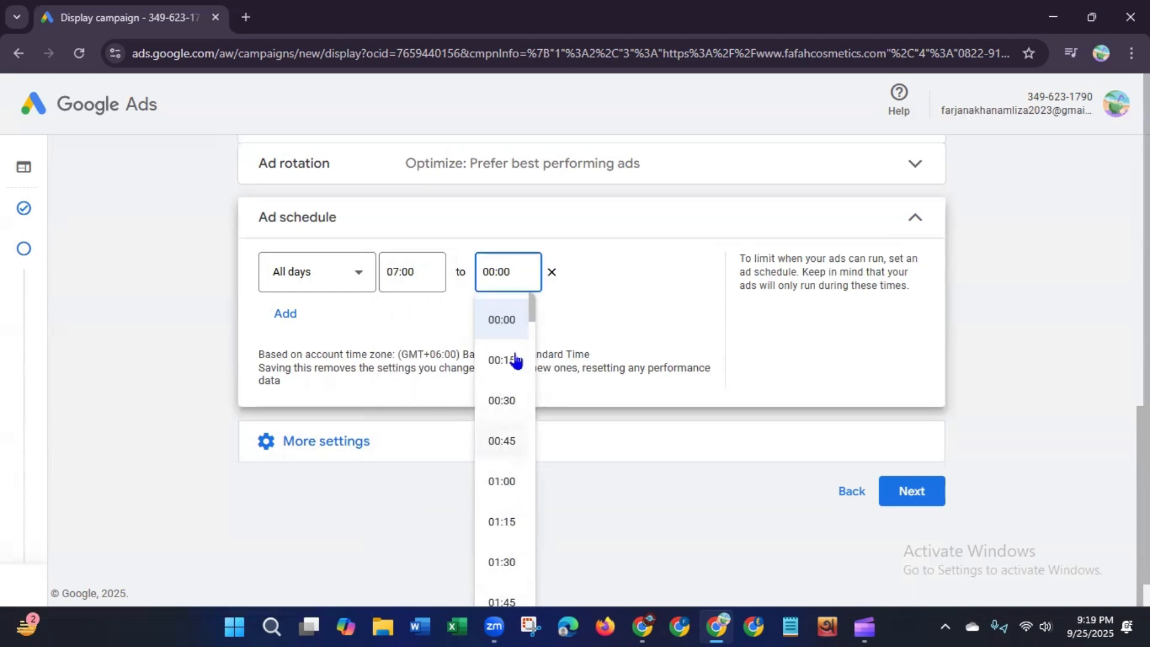
{"action": "left_click_drag", "start_coordinate": [533, 310], "coordinate": [533, 339]}
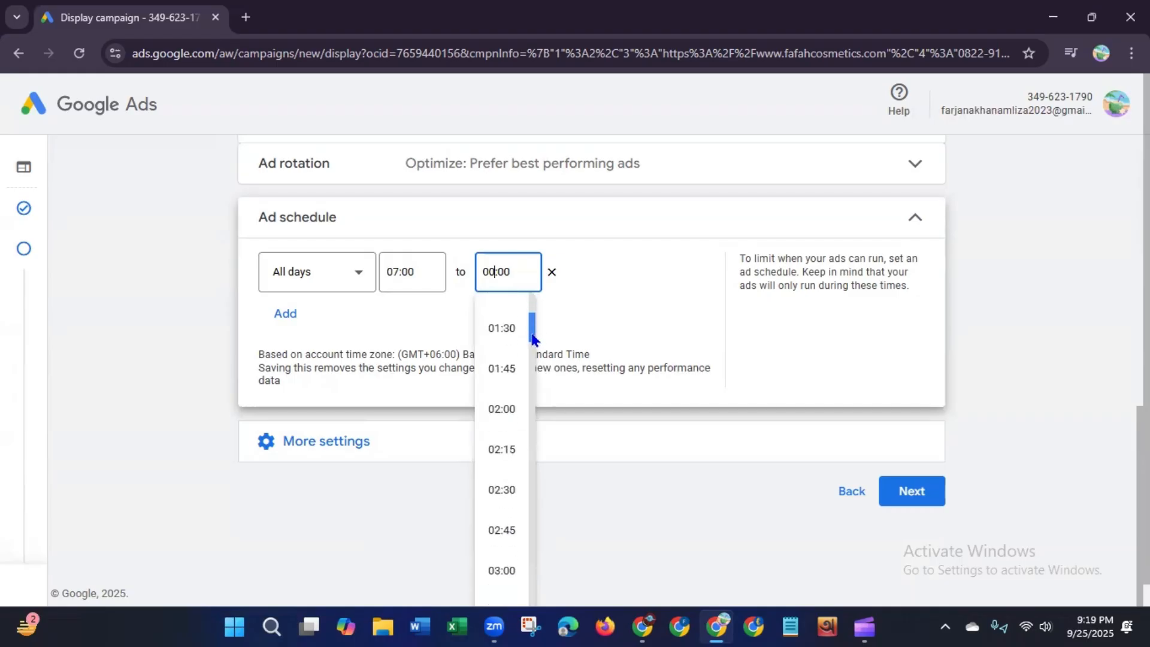
{"action": "left_click", "coordinate": [509, 408]}
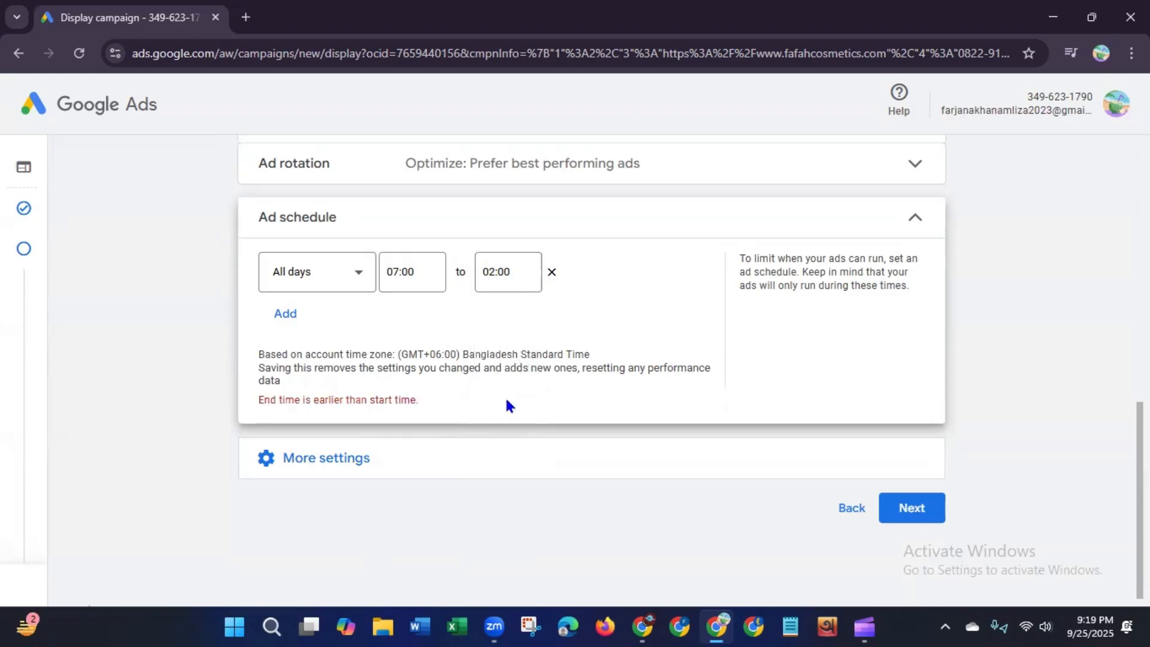
{"action": "left_click", "coordinate": [495, 266]}
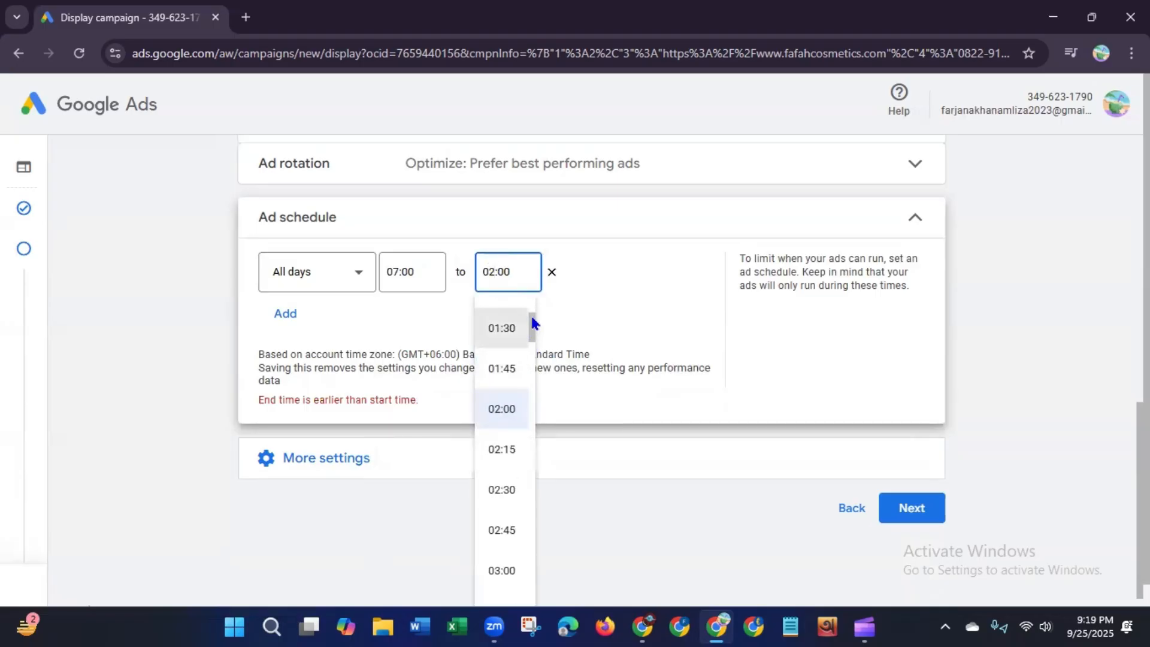
{"action": "left_click", "coordinate": [527, 326]}
{"action": "left_click", "coordinate": [502, 271]}
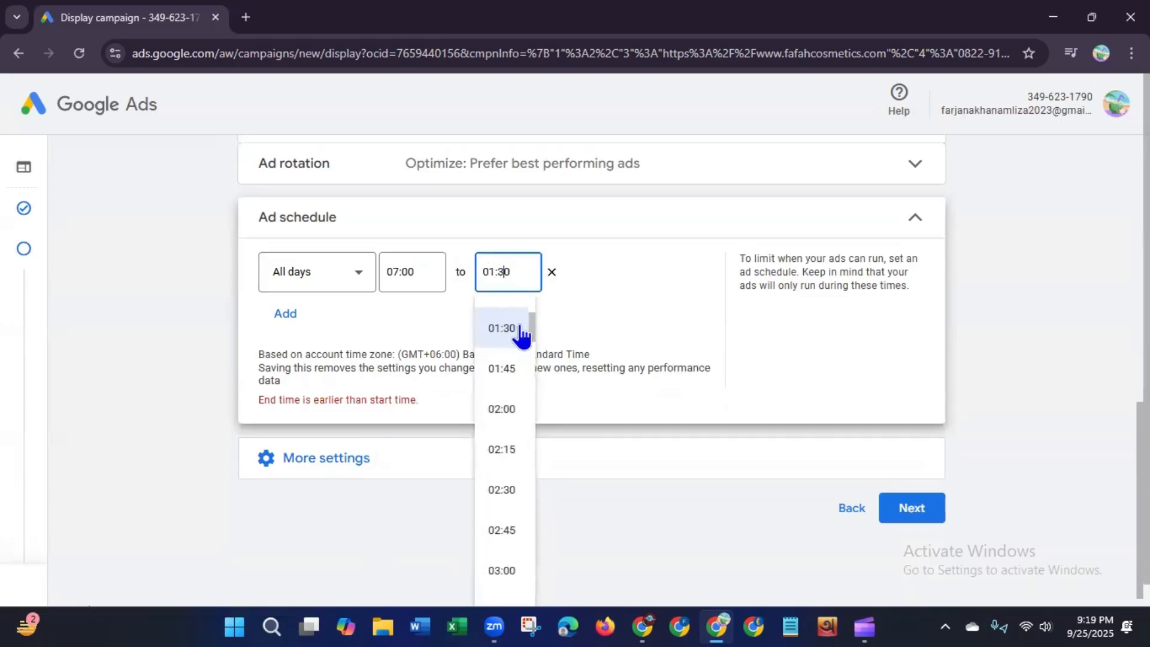
{"action": "left_click_drag", "start_coordinate": [531, 327], "coordinate": [530, 297]}
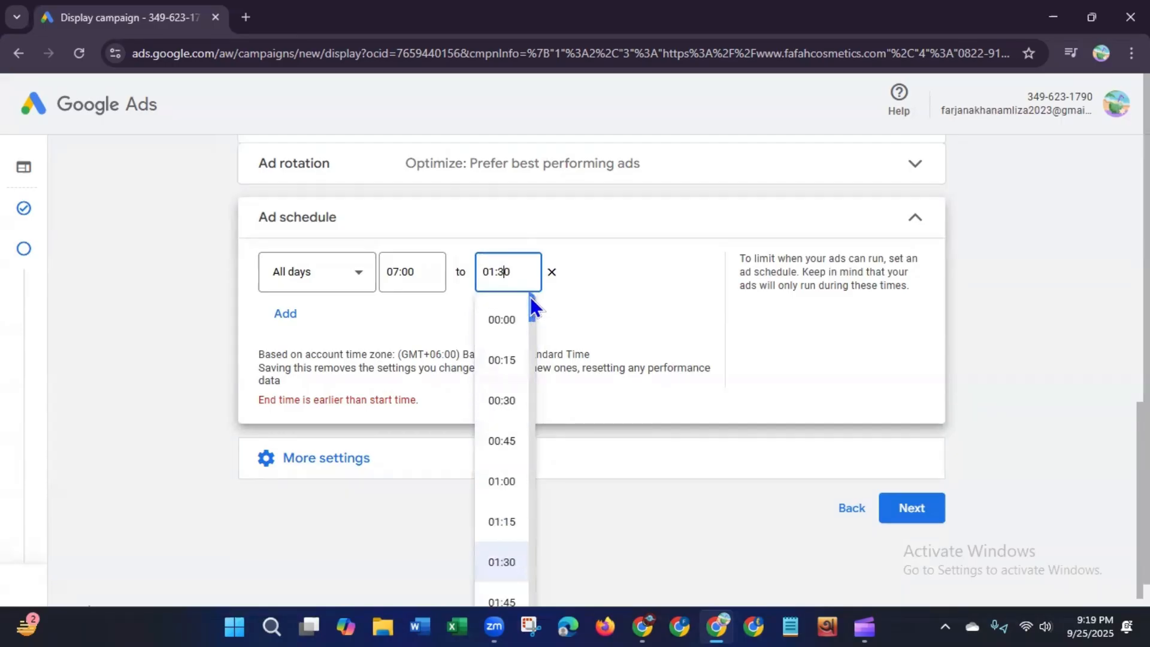
{"action": "left_click", "coordinate": [502, 320]}
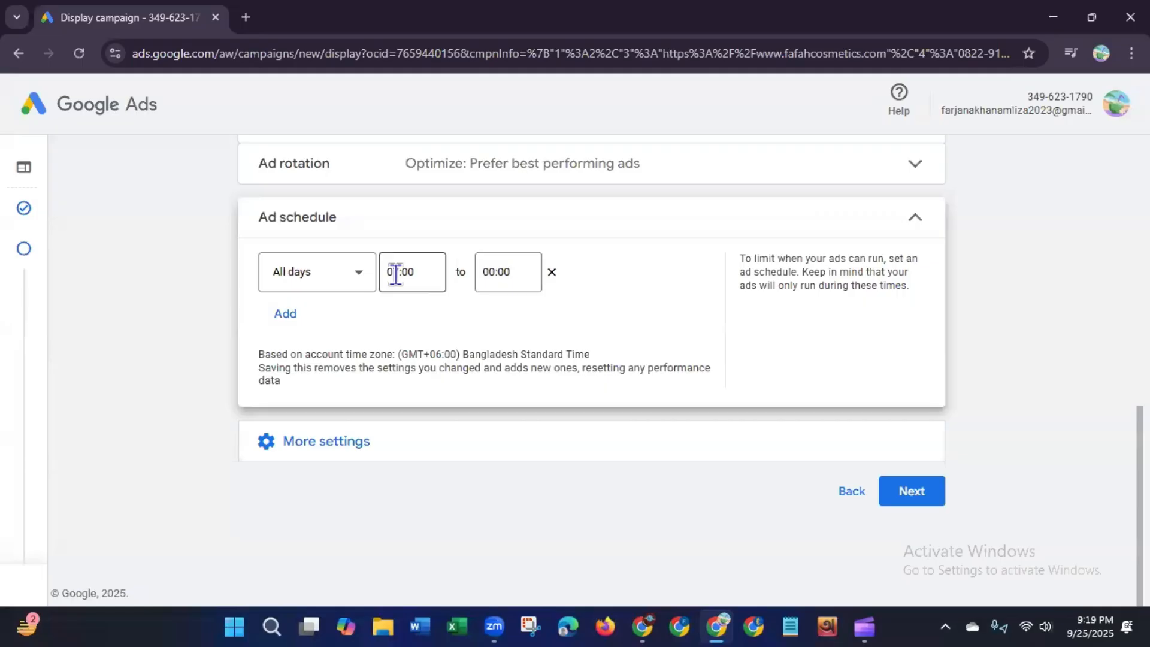
{"action": "left_click", "coordinate": [530, 273]}
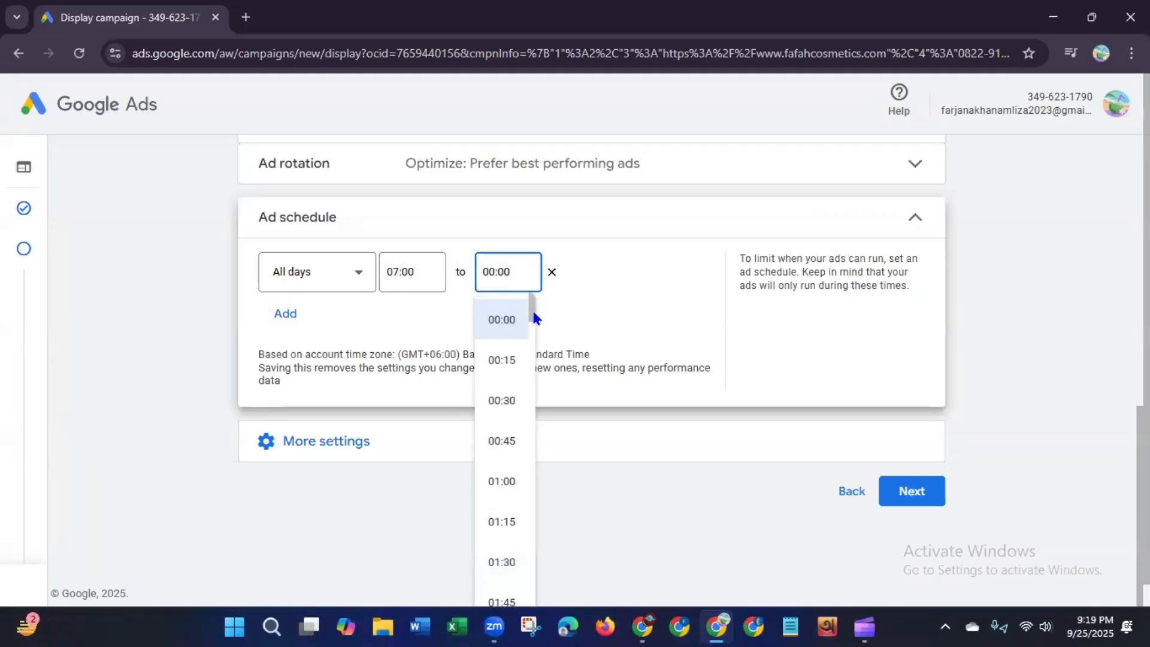
{"action": "left_click_drag", "start_coordinate": [534, 312], "coordinate": [542, 617]}
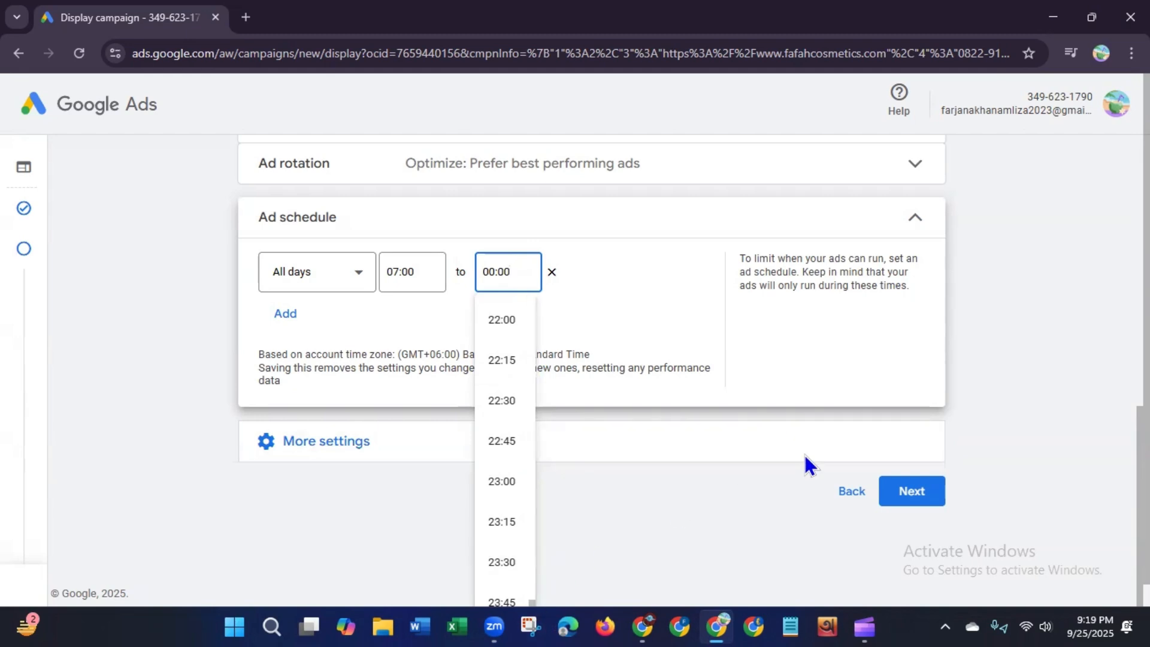
{"action": "left_click", "coordinate": [1140, 539]}
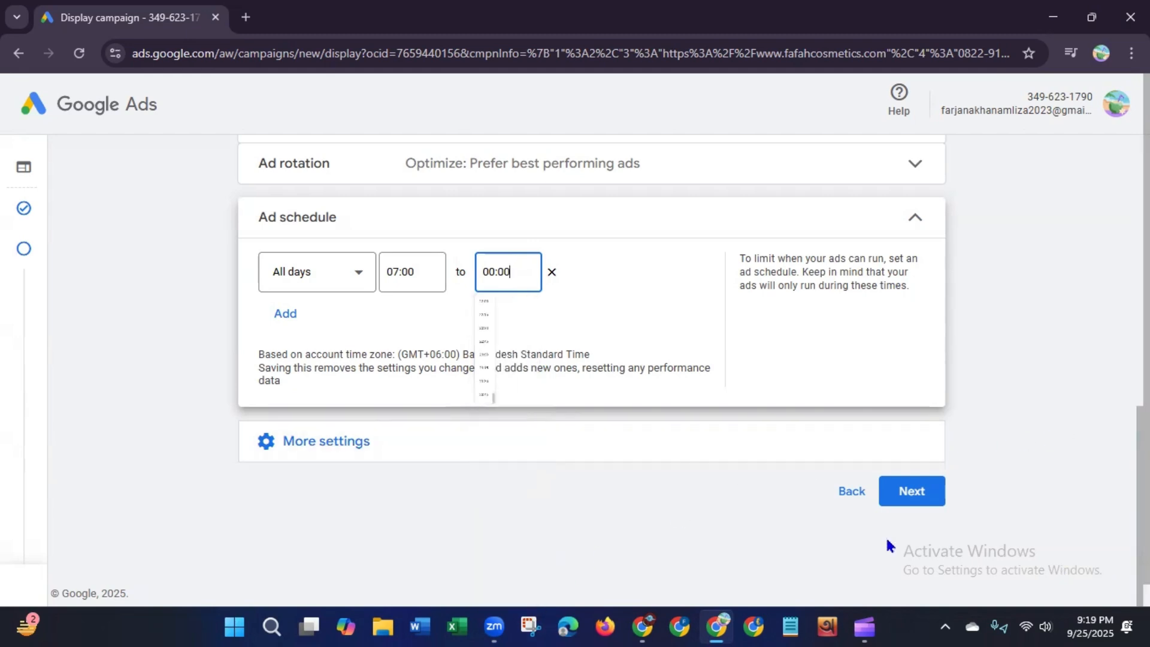
{"action": "left_click", "coordinate": [512, 274]}
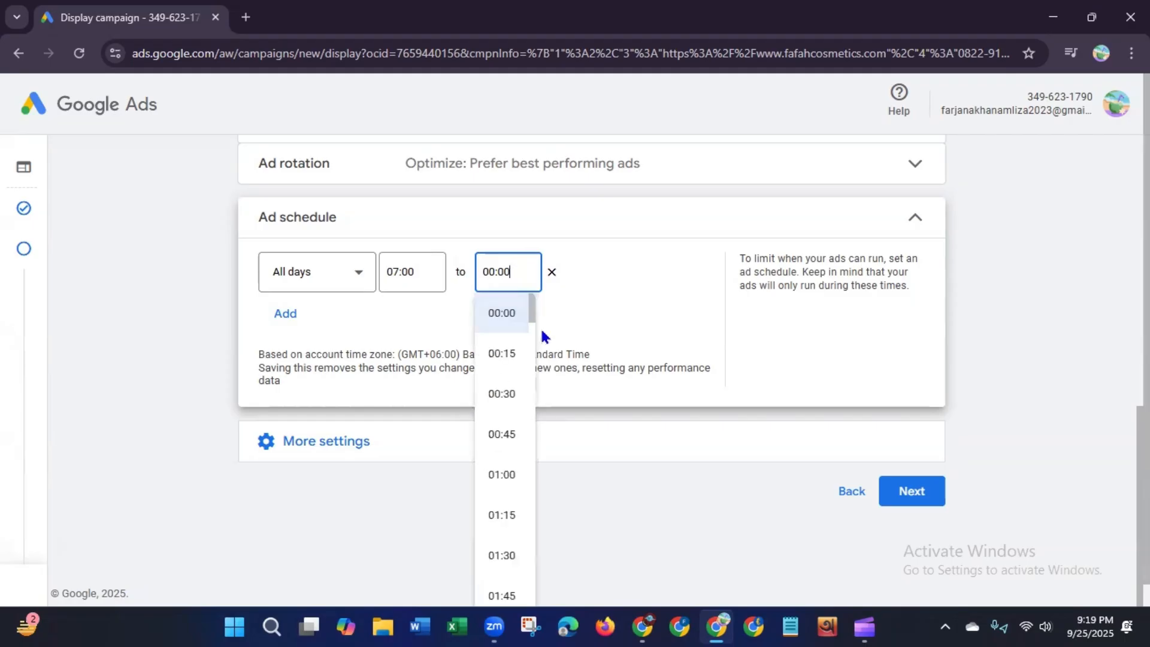
{"action": "left_click_drag", "start_coordinate": [533, 324], "coordinate": [500, 285]}
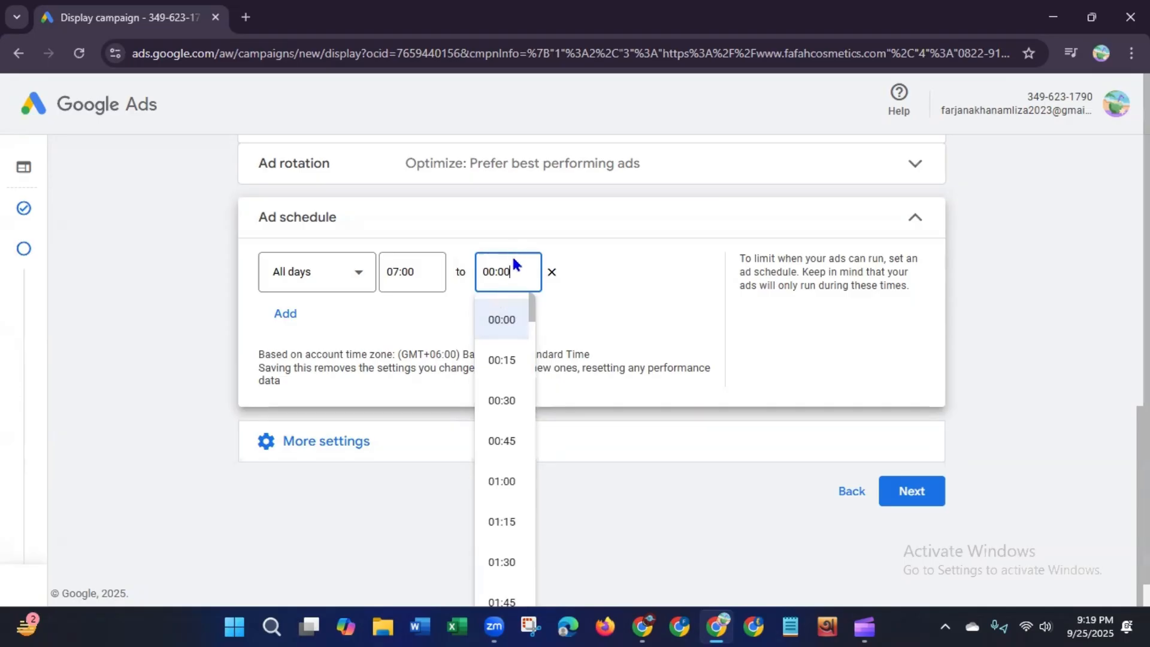
{"action": "left_click", "coordinate": [604, 296]}
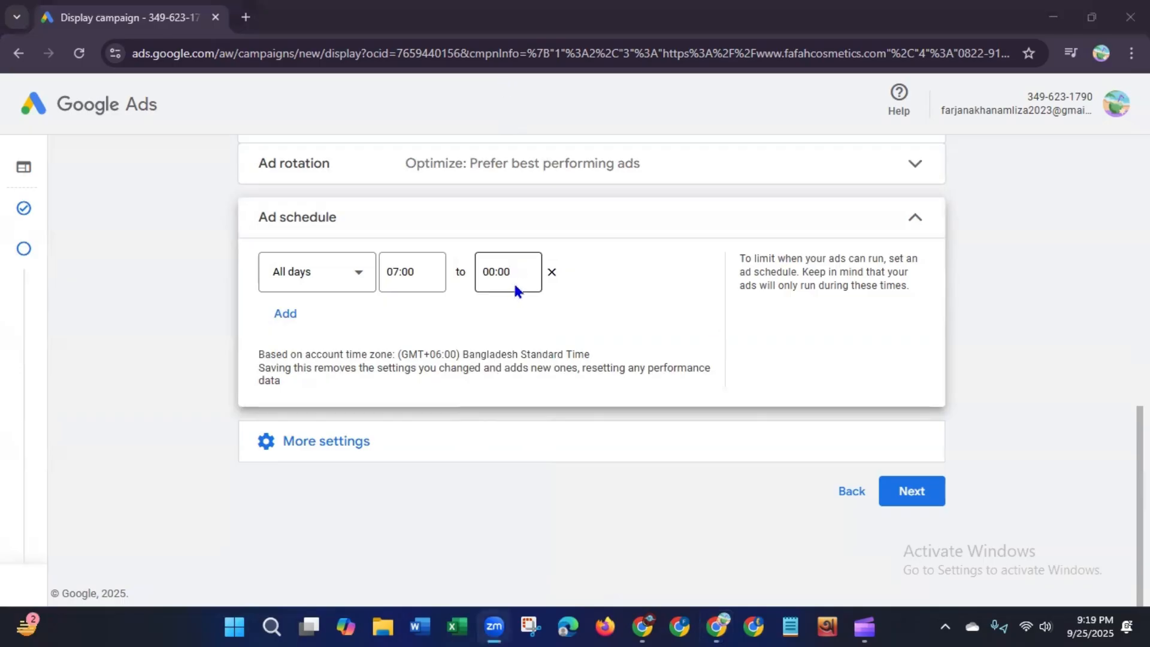
Step: Try adding a second ad schedule row, then remove it and collapse the Ad schedule section
{"action": "left_click", "coordinate": [287, 317]}
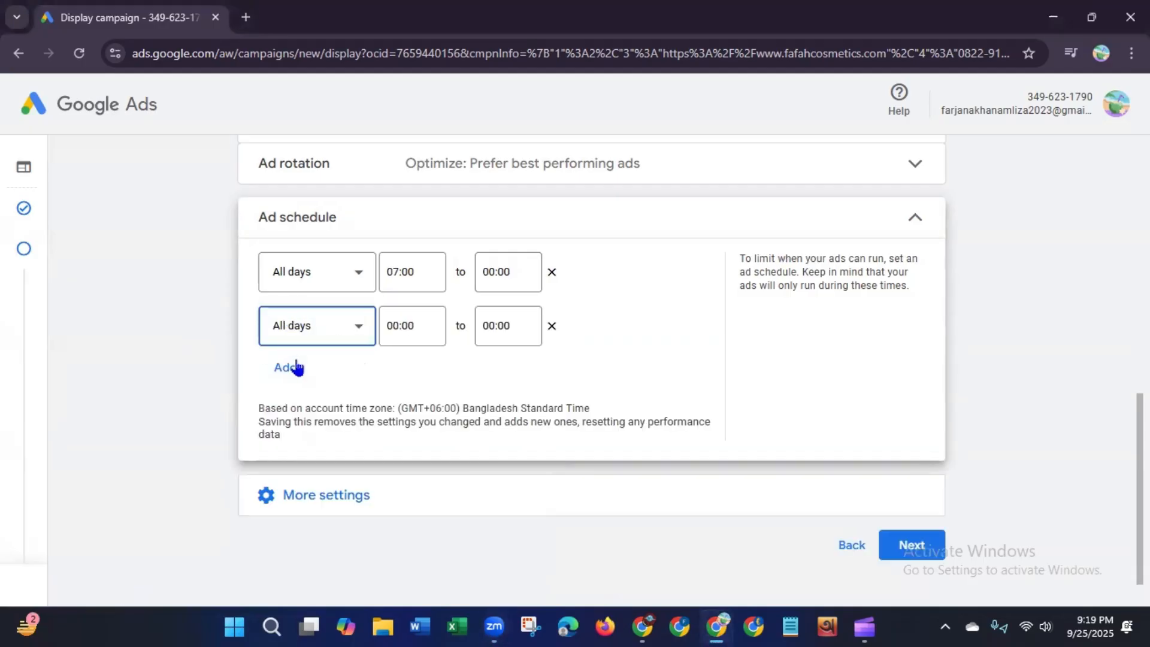
{"action": "left_click", "coordinate": [552, 327]}
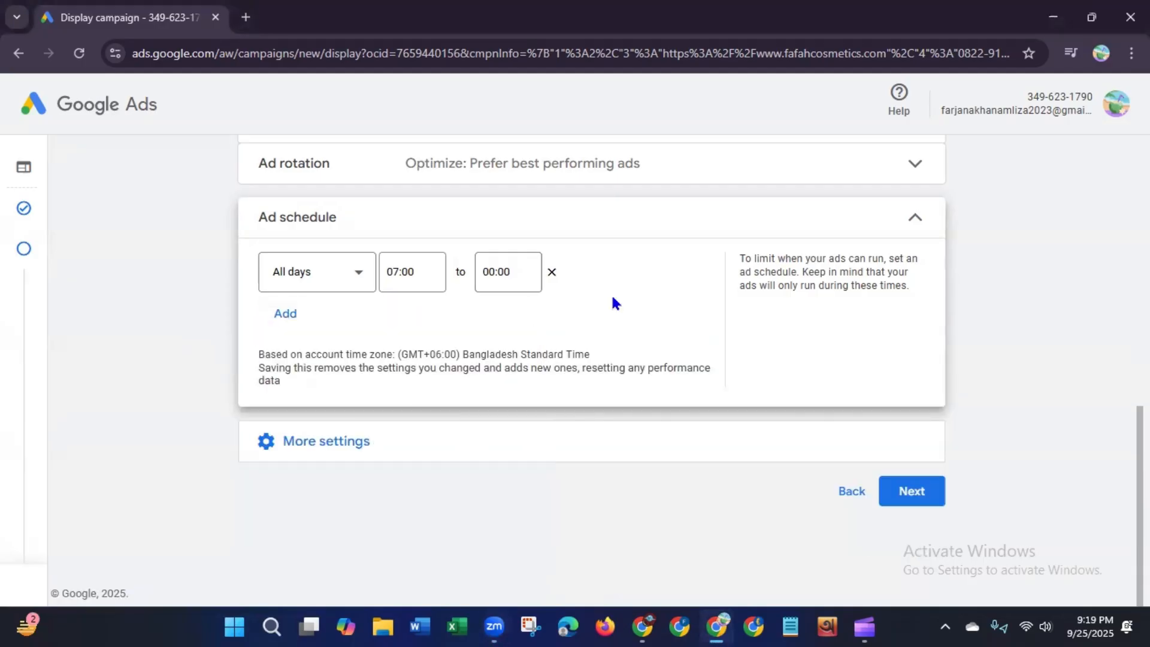
{"action": "left_click", "coordinate": [914, 218]}
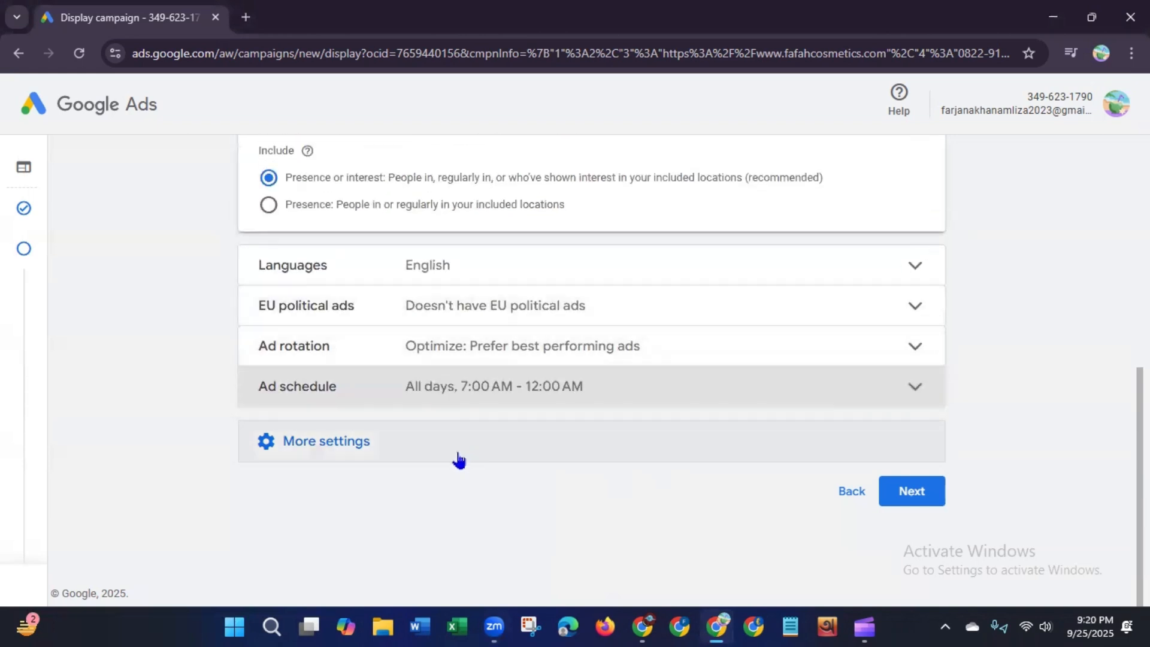
Step: Expand More settings and review the Devices option, keeping Show on all devices
{"action": "left_click", "coordinate": [465, 457]}
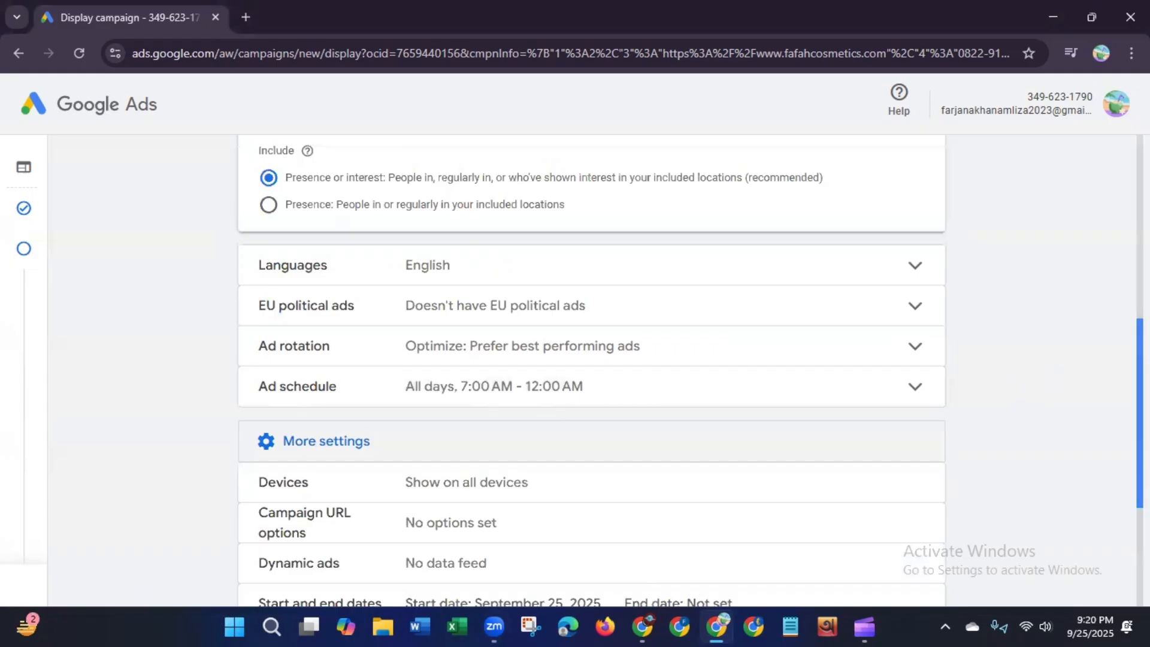
{"action": "scroll", "coordinate": [1140, 419], "scroll_direction": "down", "scroll_amount": 1}
{"action": "scroll", "coordinate": [592, 371], "scroll_direction": "down", "scroll_amount": 3}
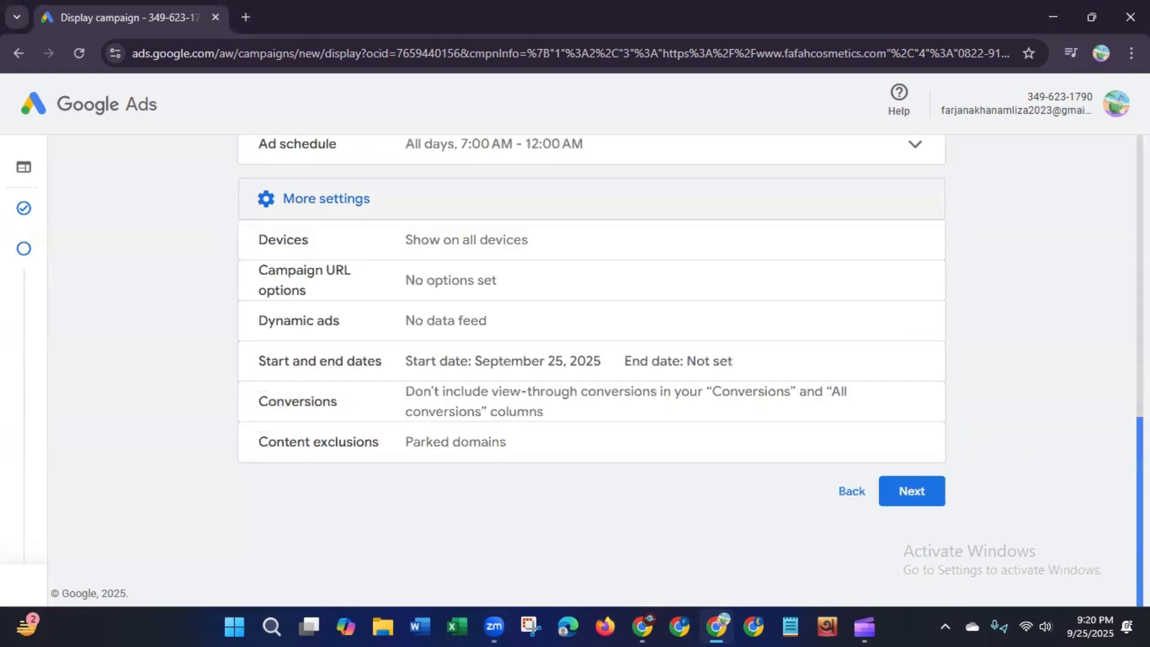
{"action": "left_click", "coordinate": [448, 251]}
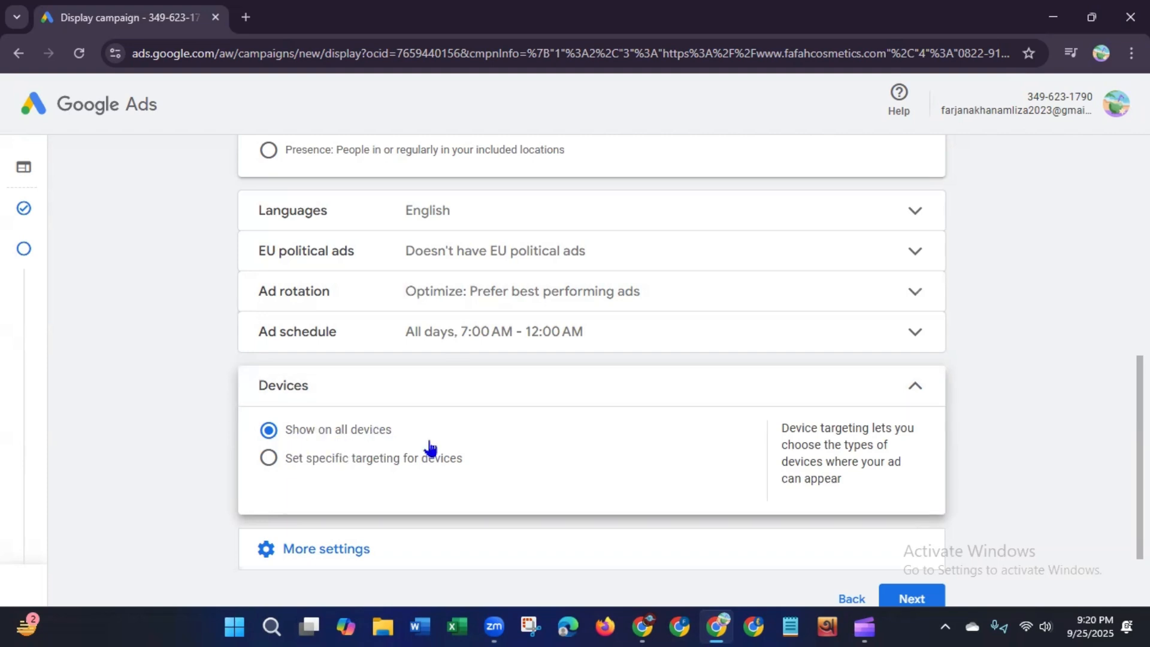
{"action": "left_click", "coordinate": [913, 392]}
{"action": "left_click", "coordinate": [419, 448]}
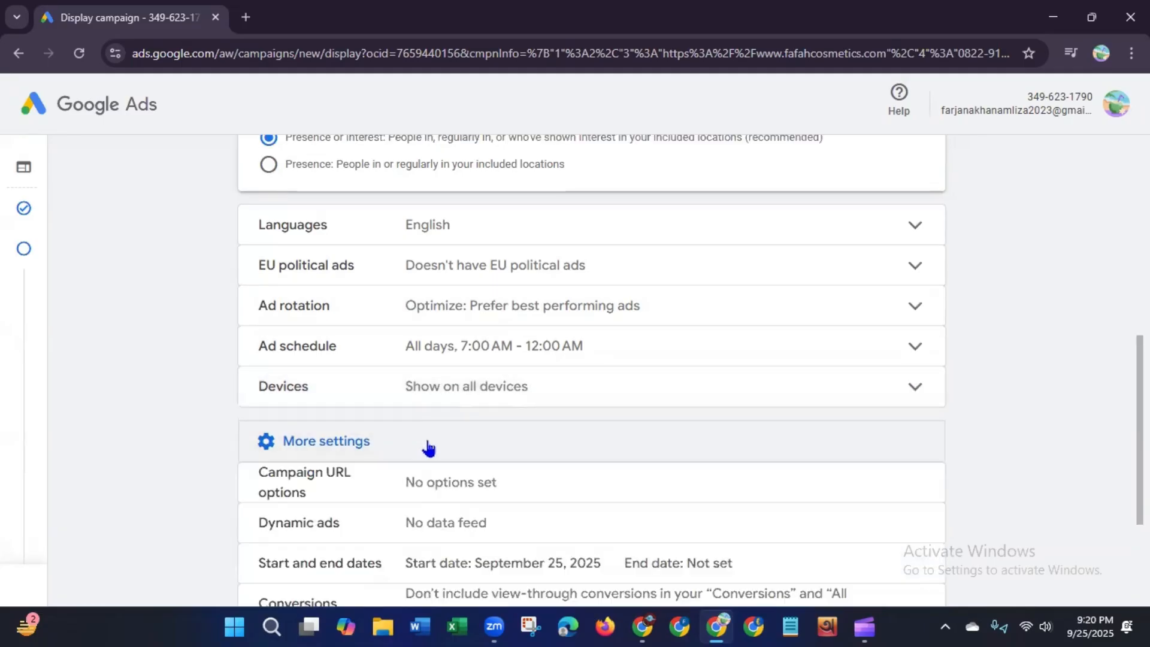
Step: Open the Campaign URL options and close them again without entering any tracking template or suffix
{"action": "scroll", "coordinate": [592, 372], "scroll_direction": "down", "scroll_amount": 3}
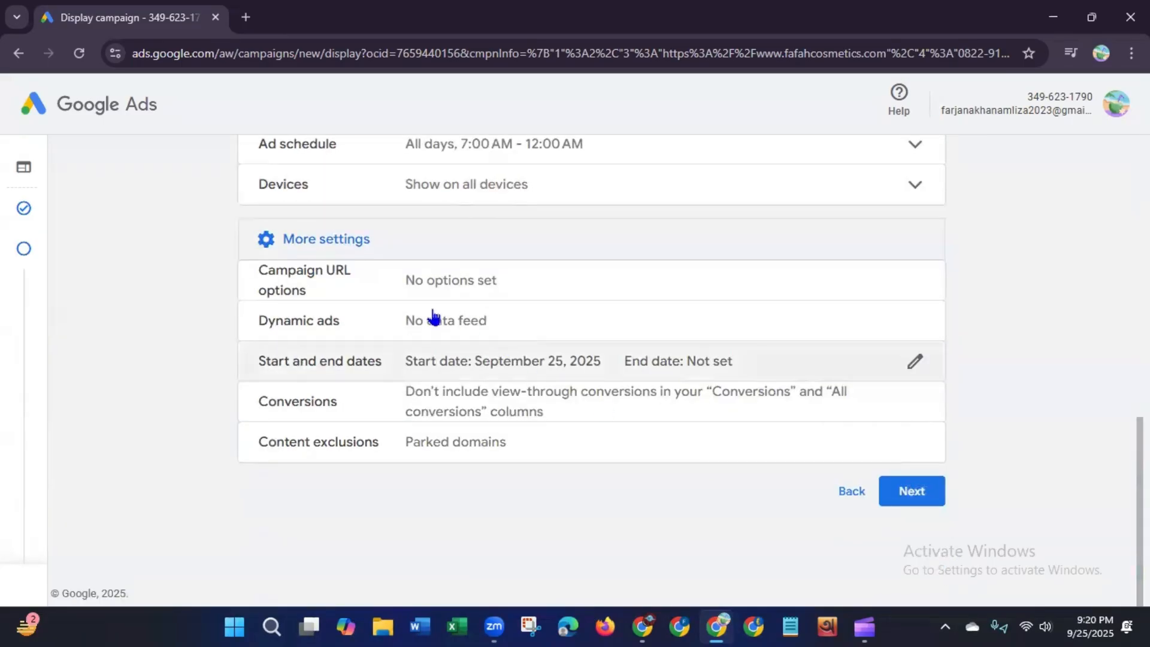
{"action": "left_click", "coordinate": [465, 289]}
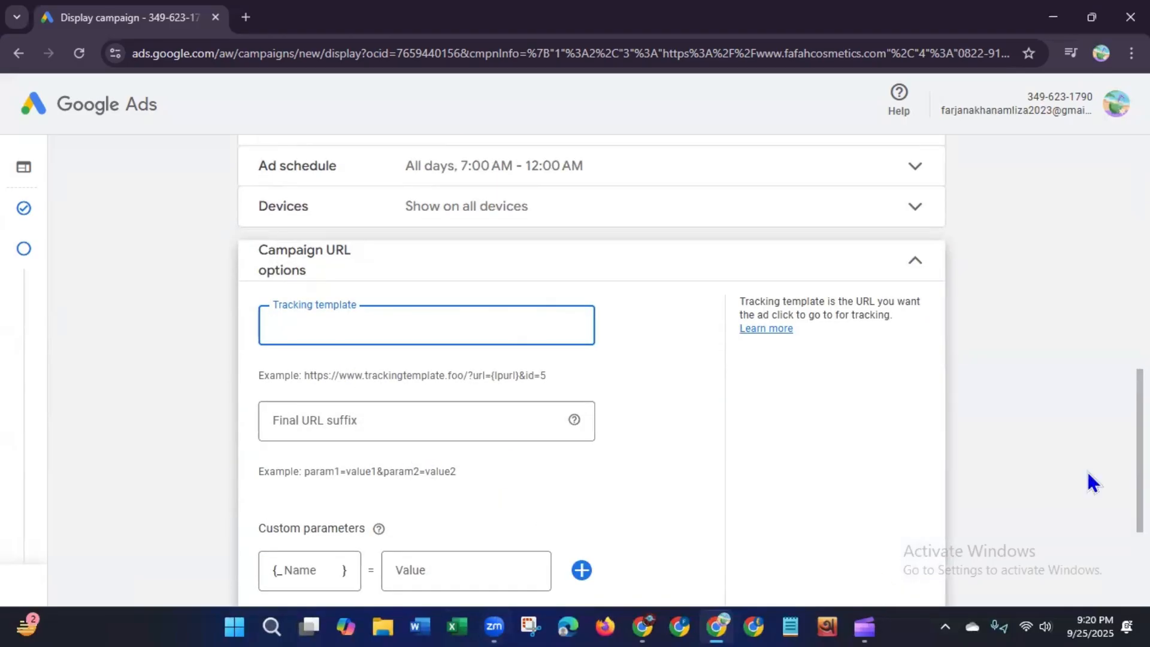
{"action": "left_click", "coordinate": [1126, 452]}
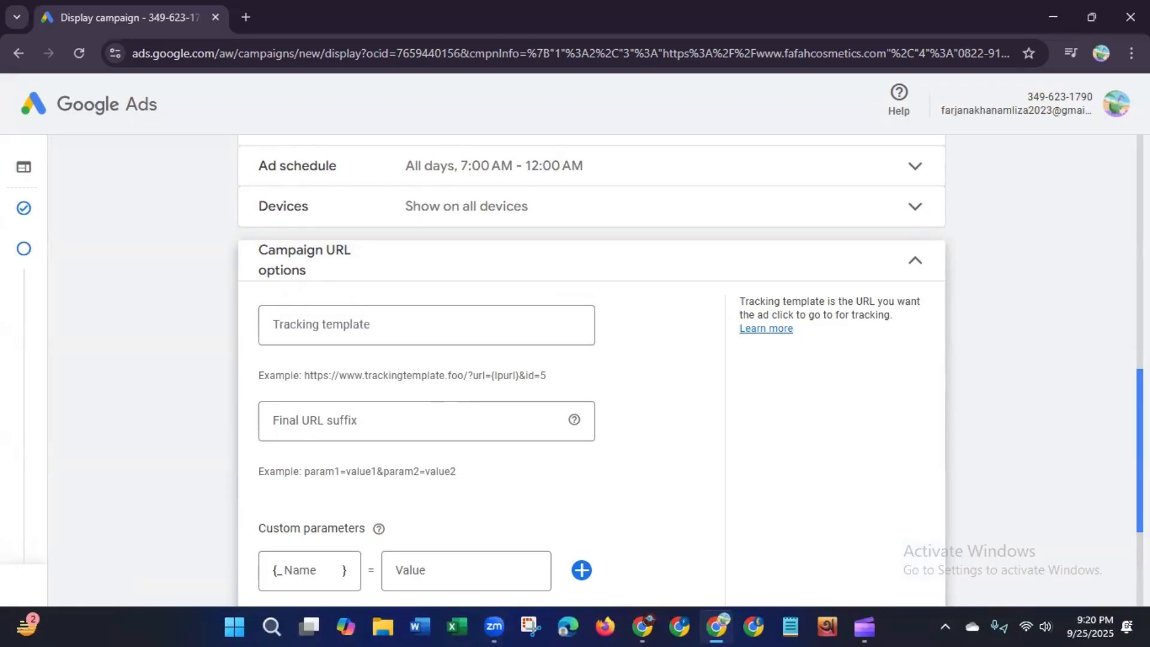
{"action": "mouse_move", "coordinate": [1140, 455]}
{"action": "left_mouse_down"}
{"action": "mouse_move", "coordinate": [1140, 531]}
{"action": "mouse_move", "coordinate": [1140, 445]}
{"action": "left_mouse_up"}
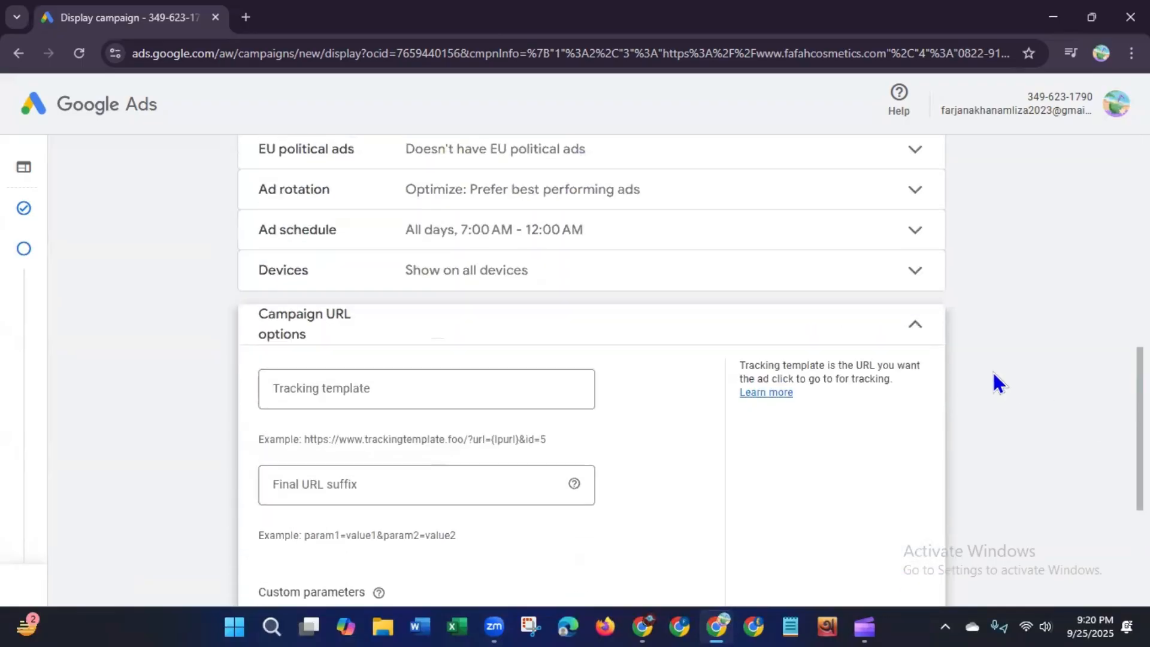
{"action": "left_click", "coordinate": [918, 326]}
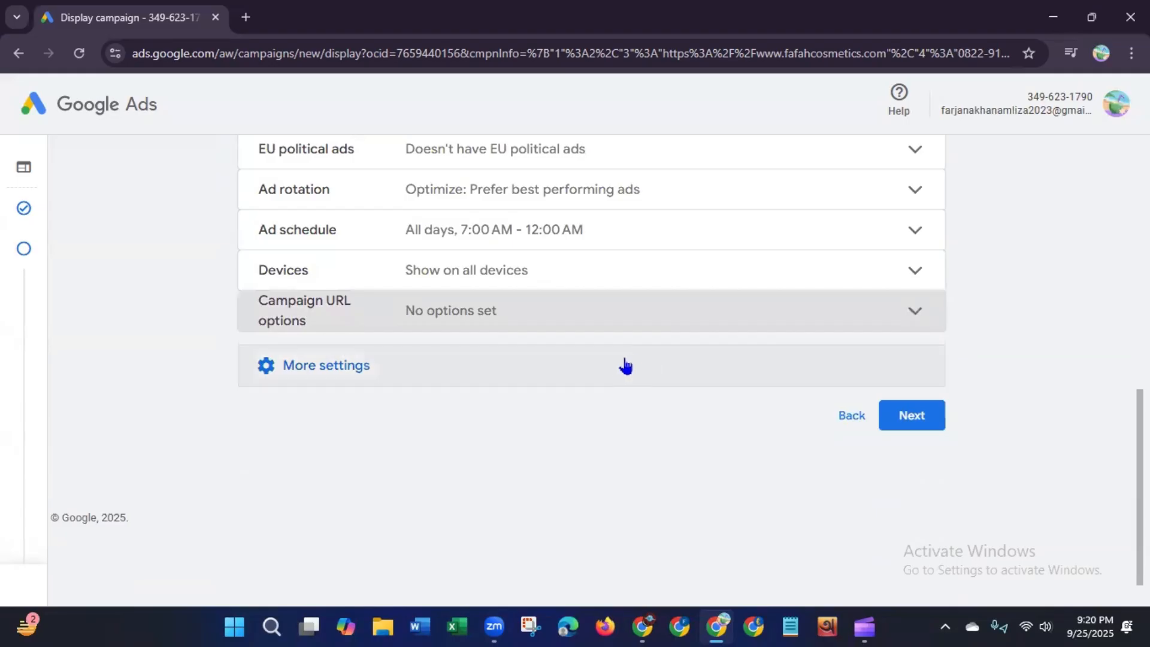
Step: Enable the dynamic ads feed for personalized ads and set the business type to Other (custom option)
{"action": "left_click", "coordinate": [620, 368]}
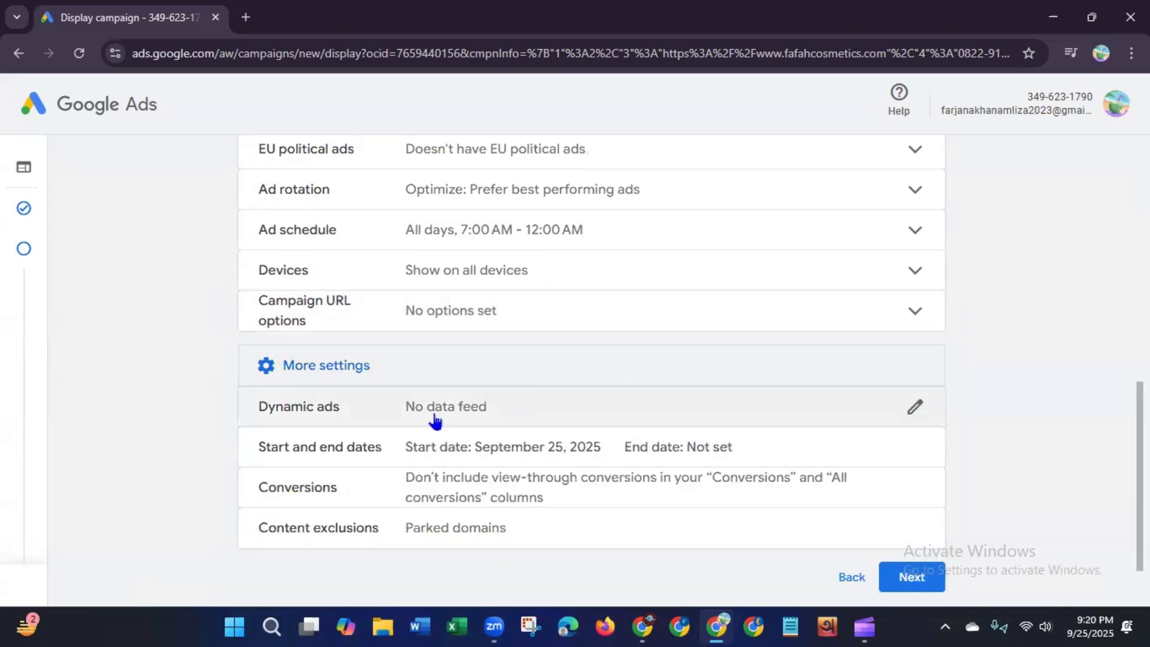
{"action": "left_click", "coordinate": [506, 419]}
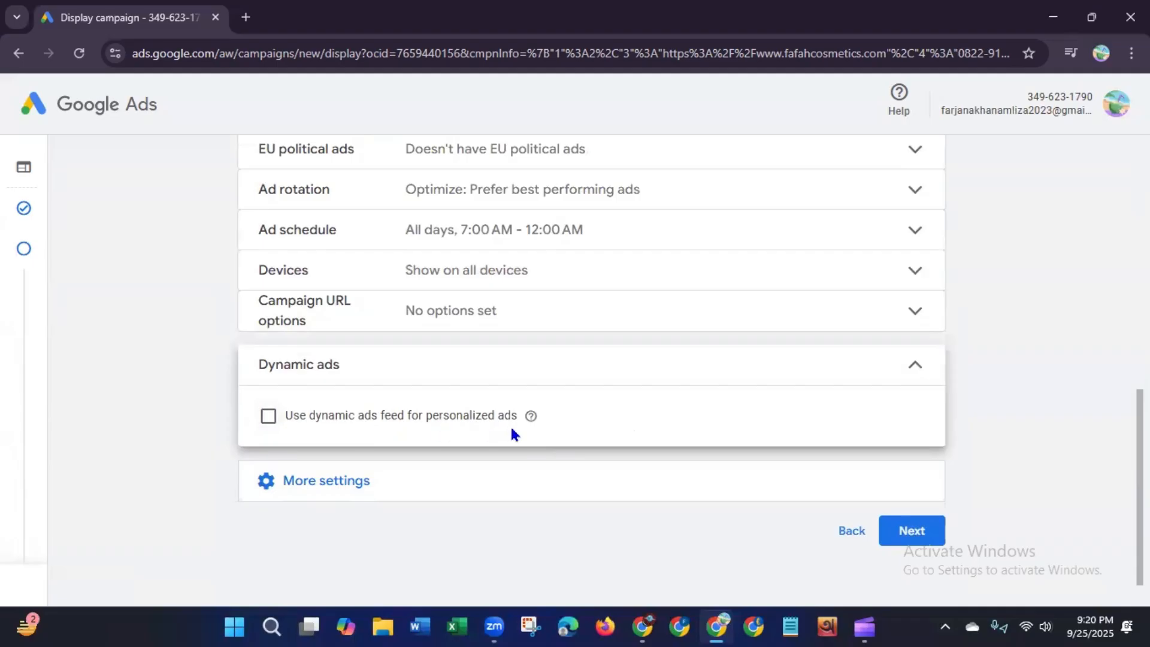
{"action": "left_click", "coordinate": [269, 416]}
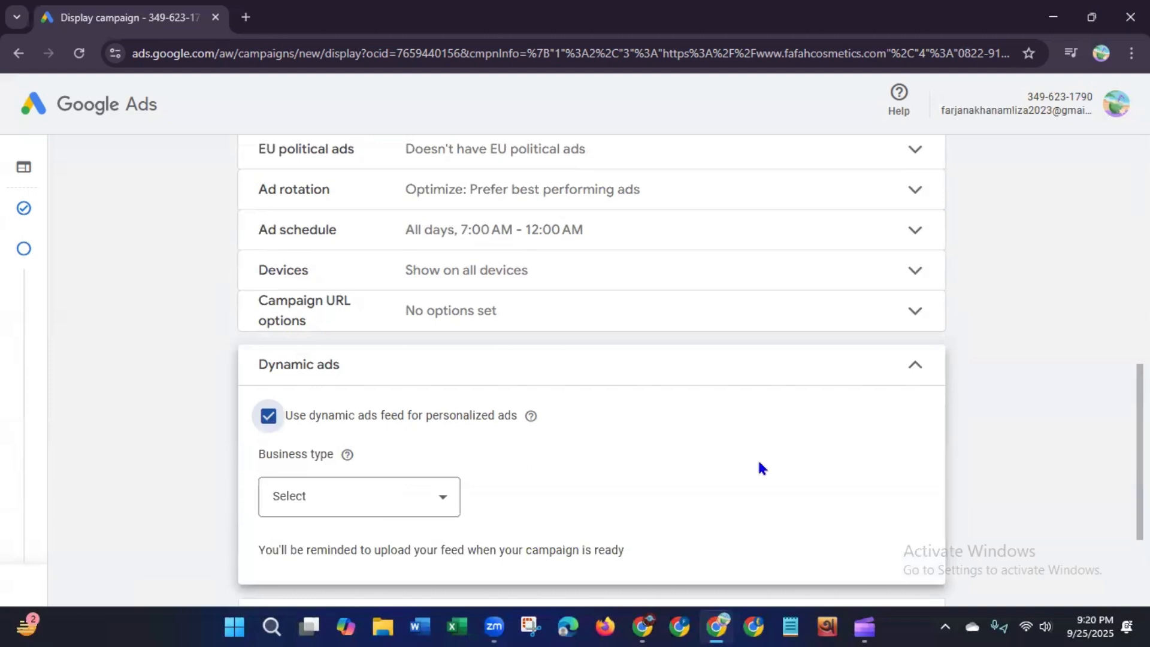
{"action": "scroll", "coordinate": [592, 368], "scroll_direction": "down", "scroll_amount": 3}
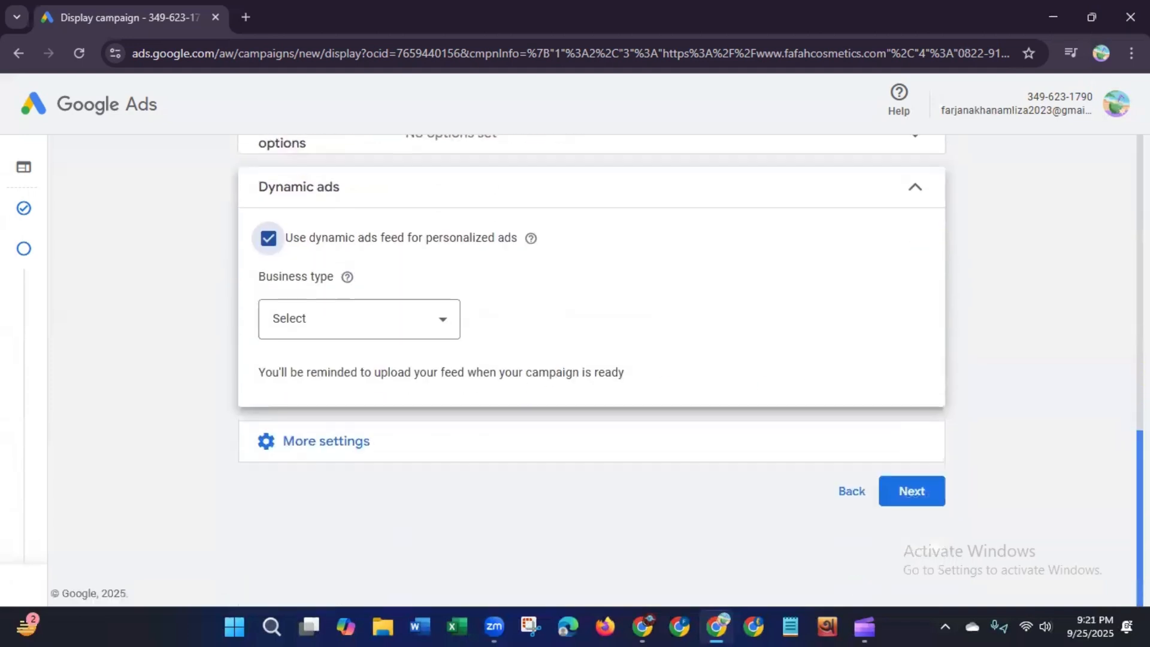
{"action": "left_click", "coordinate": [447, 325]}
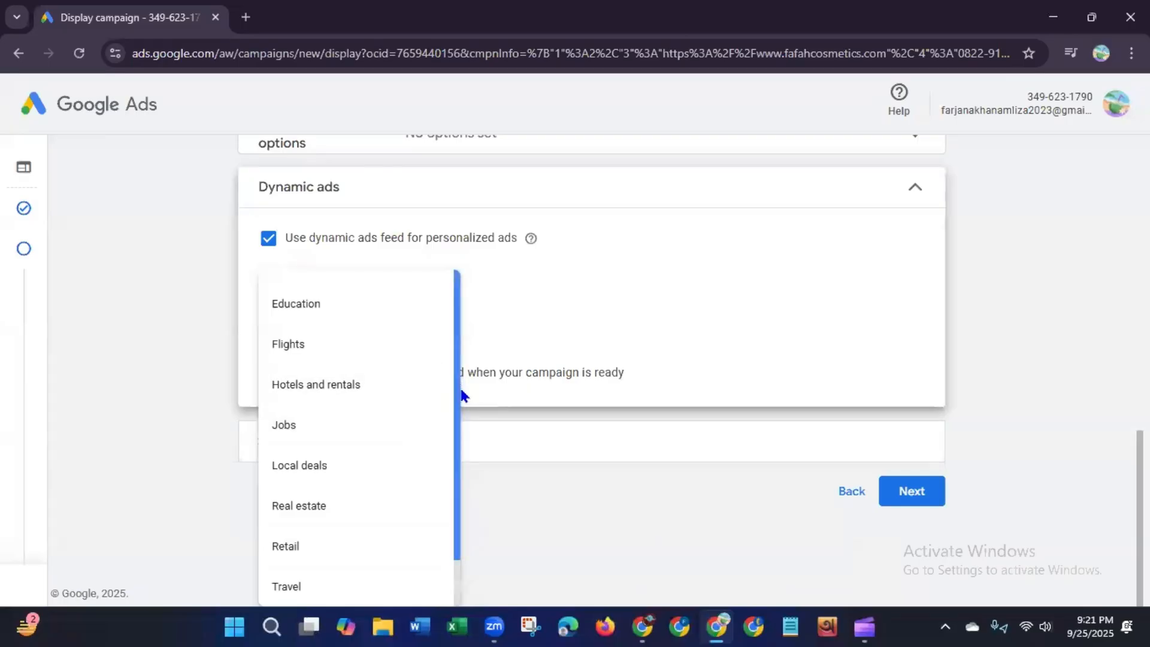
{"action": "left_click_drag", "start_coordinate": [458, 390], "coordinate": [467, 490]}
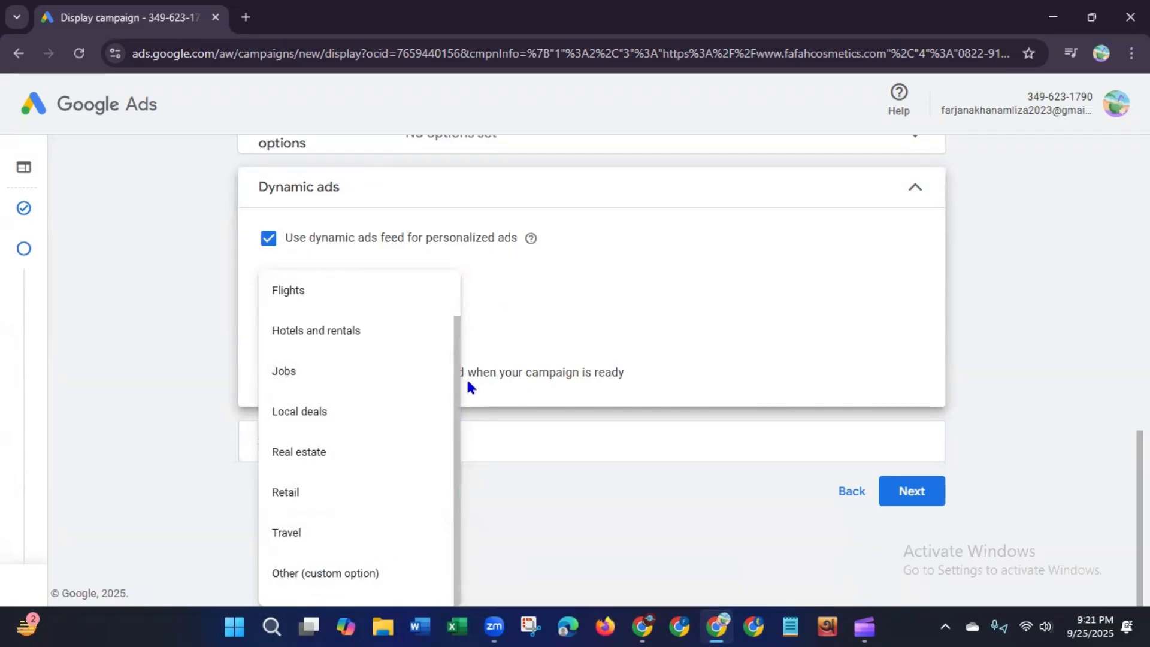
{"action": "left_click_drag", "start_coordinate": [459, 375], "coordinate": [461, 409]}
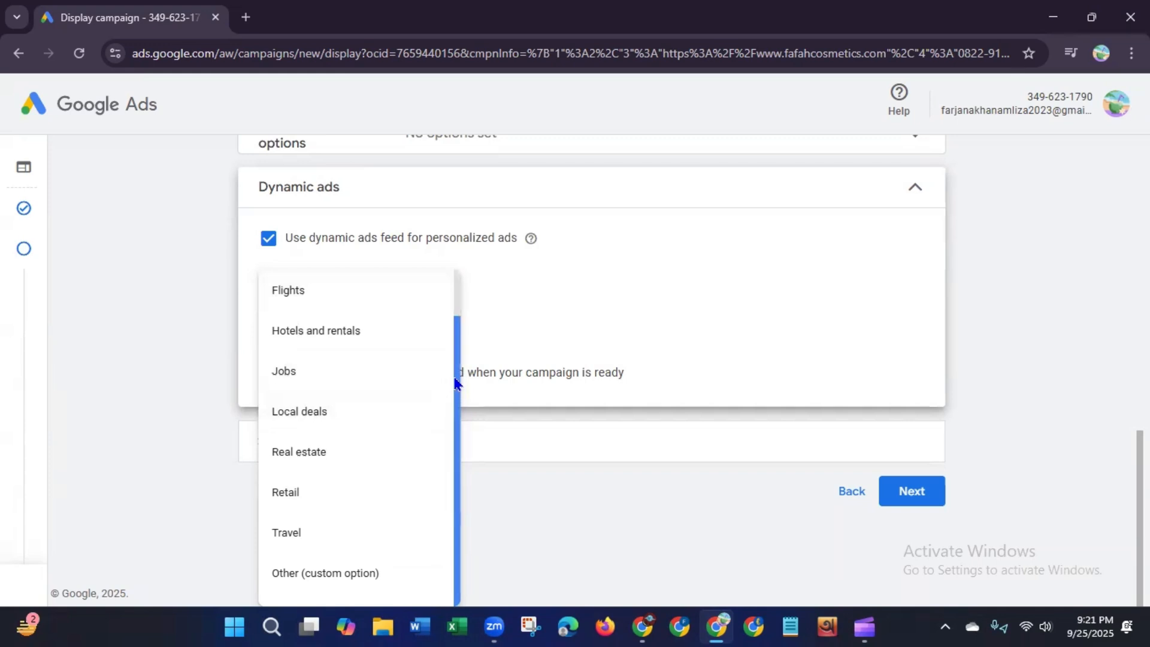
{"action": "scroll", "coordinate": [334, 308], "scroll_direction": "up", "scroll_amount": 1}
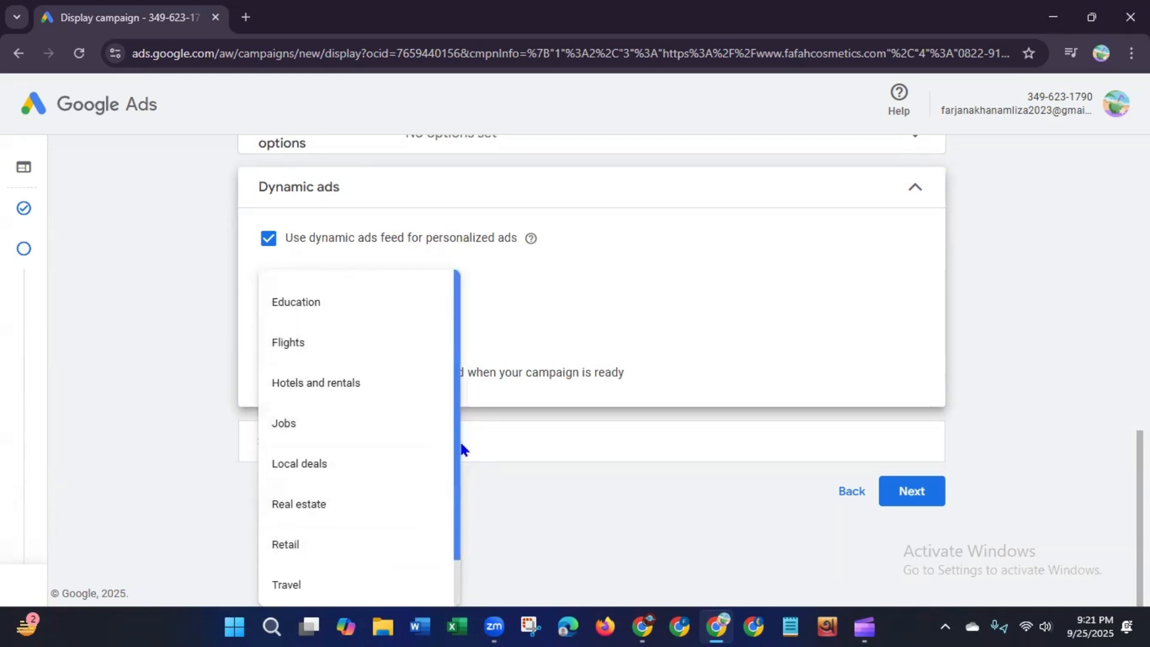
{"action": "scroll", "coordinate": [461, 448], "scroll_direction": "down", "scroll_amount": 1}
{"action": "left_click", "coordinate": [316, 574]}
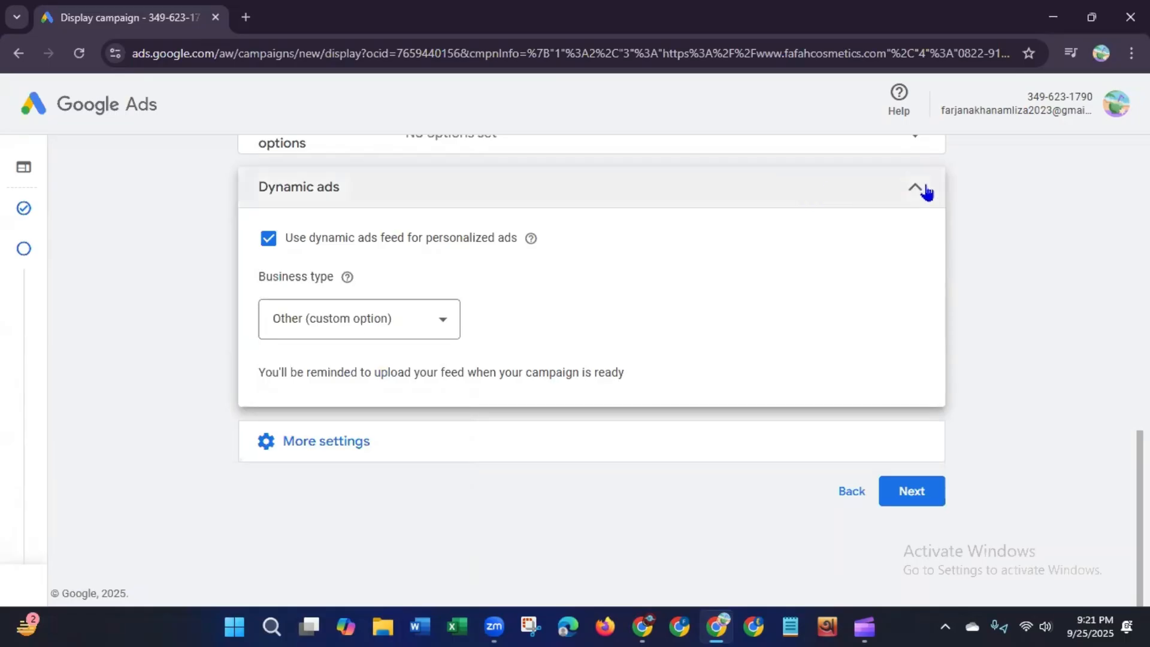
{"action": "left_click", "coordinate": [916, 193]}
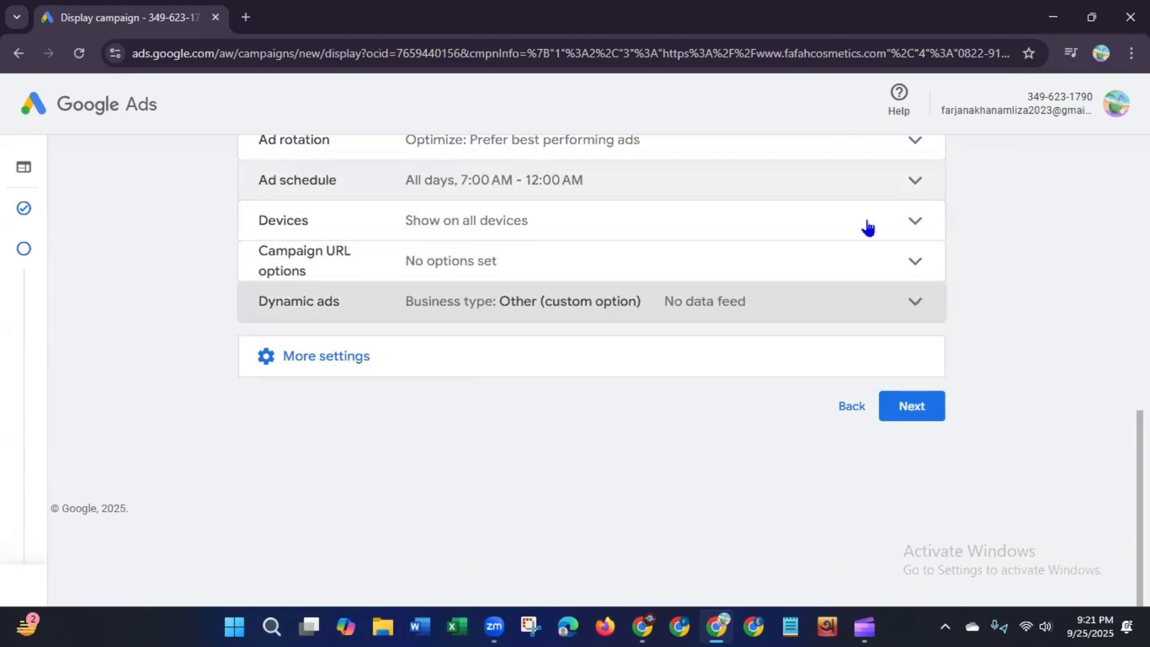
Step: Open Start and end dates and set the campaign start date to Sep 26, 2025
{"action": "left_click", "coordinate": [381, 367]}
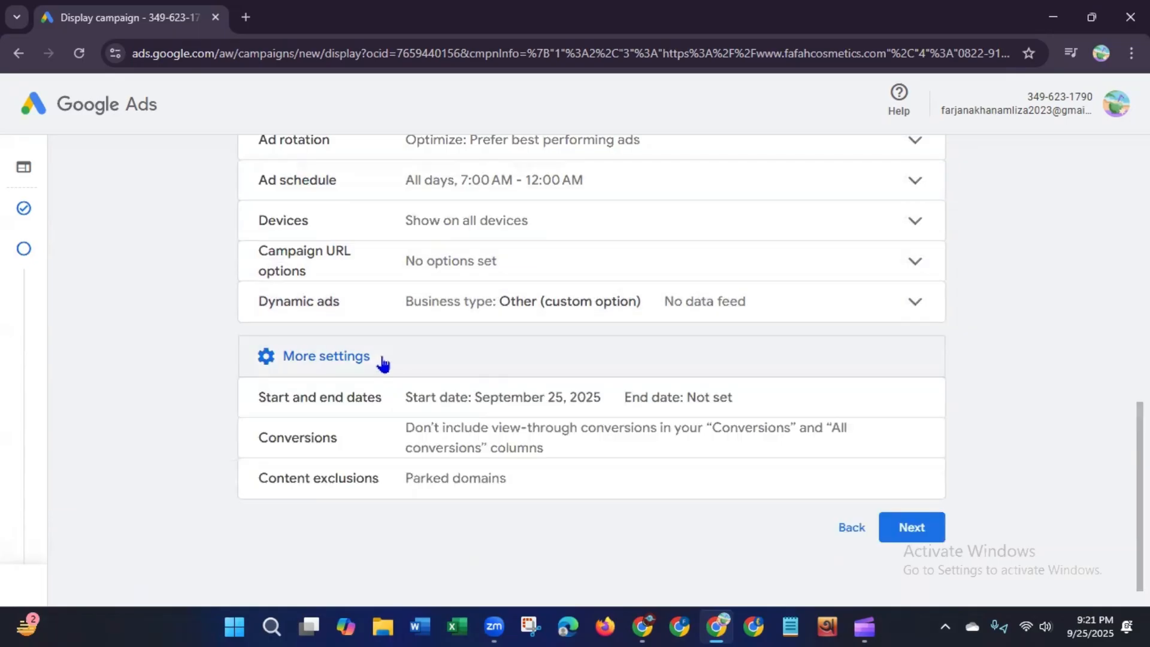
{"action": "left_click", "coordinate": [476, 400]}
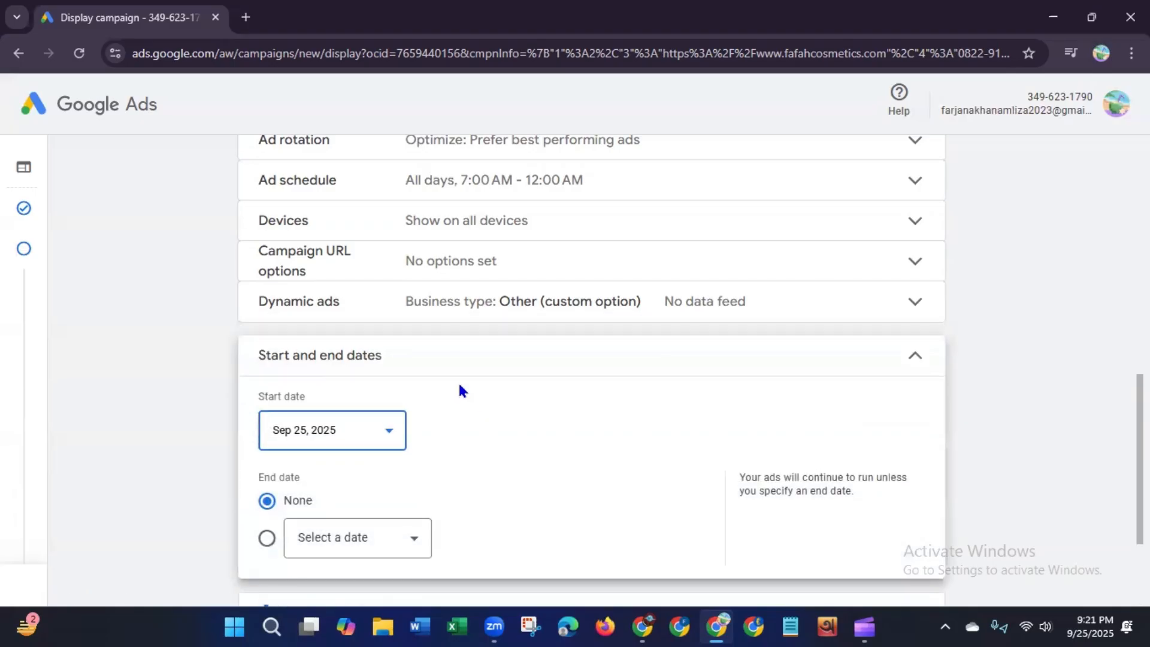
{"action": "left_click", "coordinate": [390, 439]}
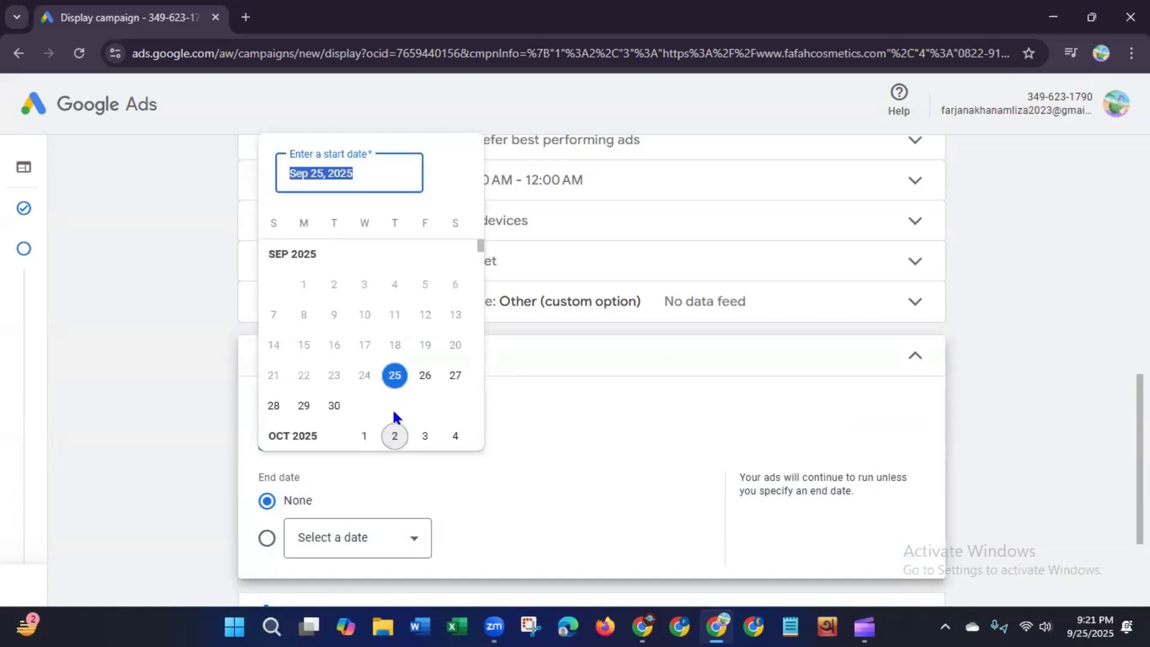
{"action": "left_click", "coordinate": [423, 388]}
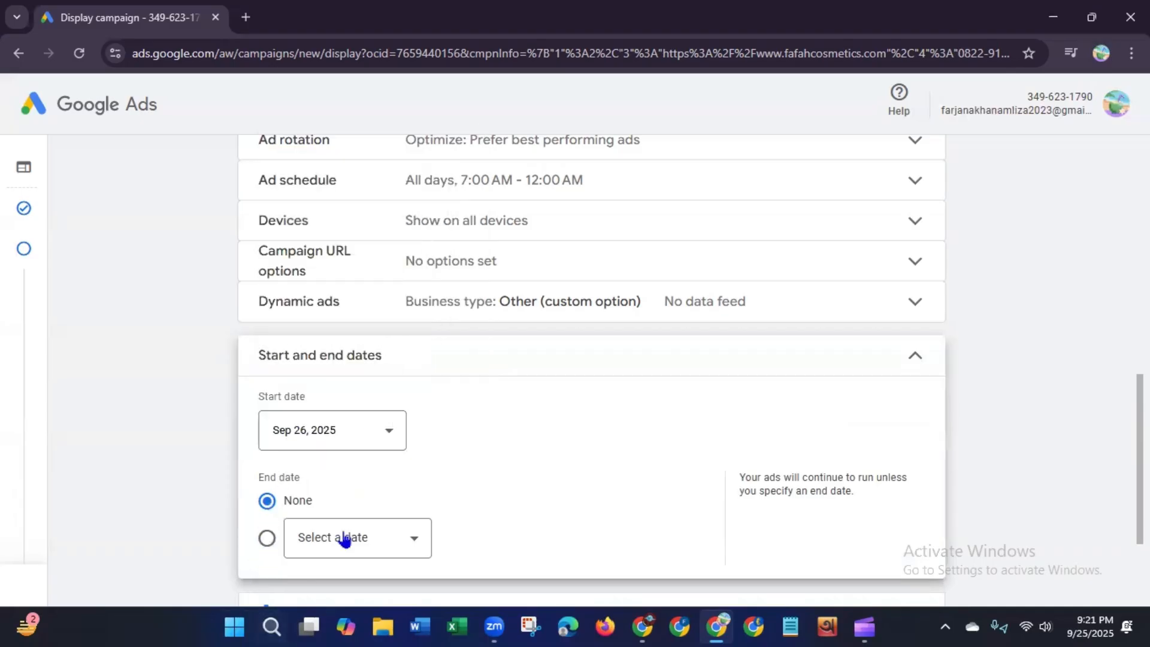
Step: Set the campaign end date to Sep 30, 2025
{"action": "left_click", "coordinate": [355, 550]}
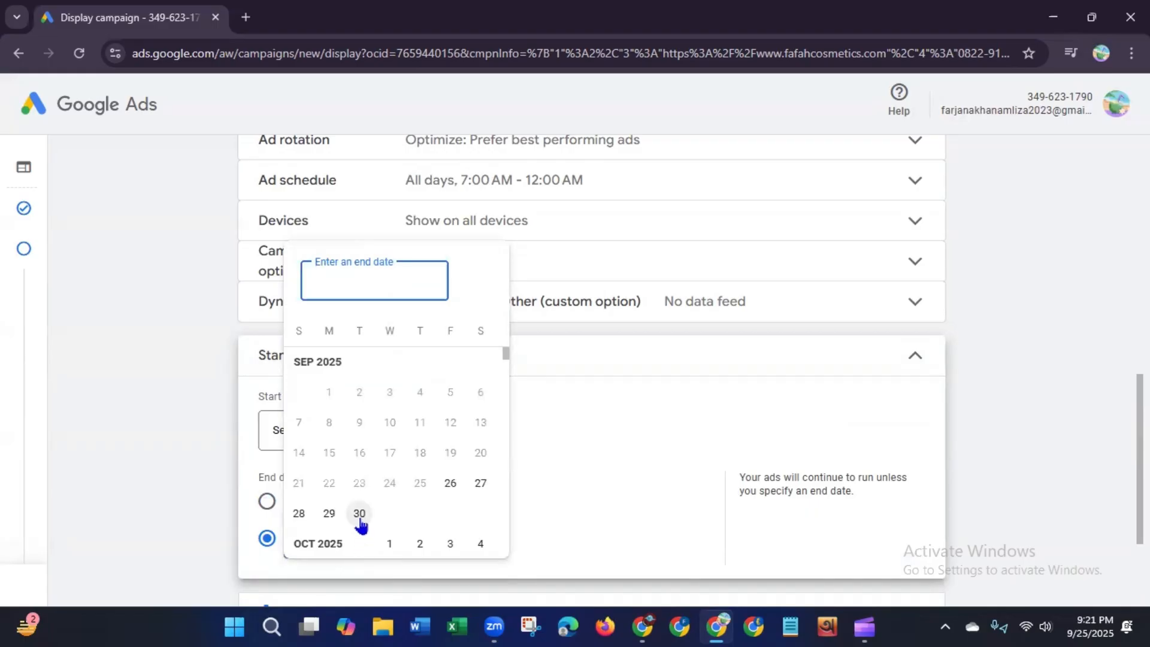
{"action": "left_click", "coordinate": [359, 513]}
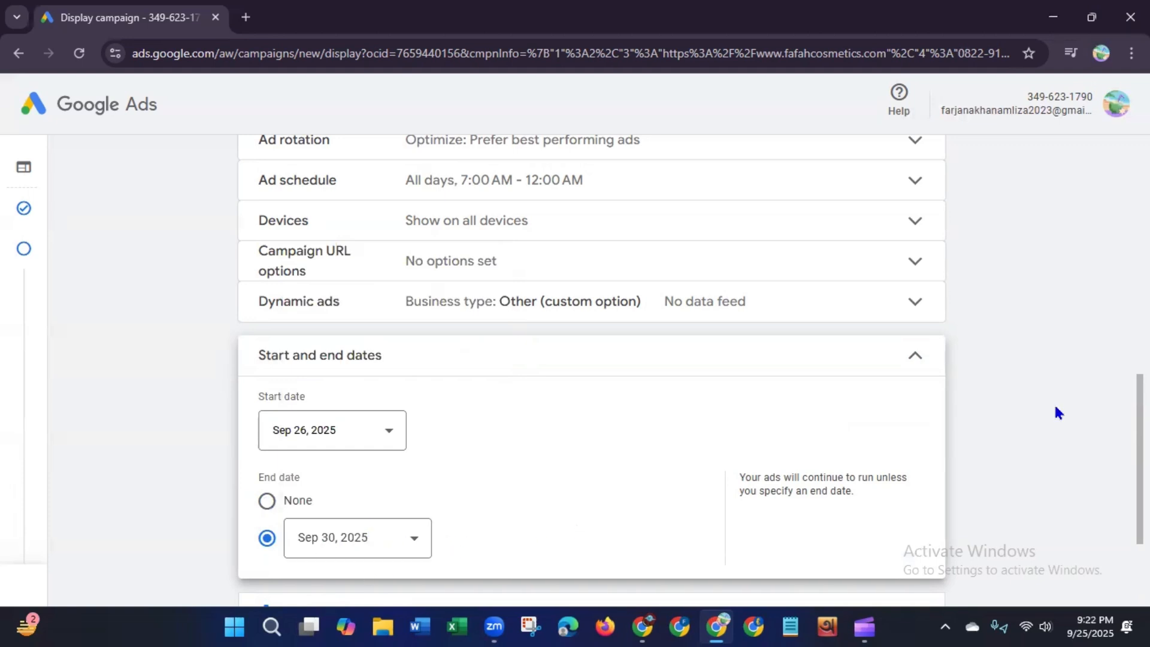
{"action": "scroll", "coordinate": [962, 383], "scroll_direction": "down", "scroll_amount": 3}
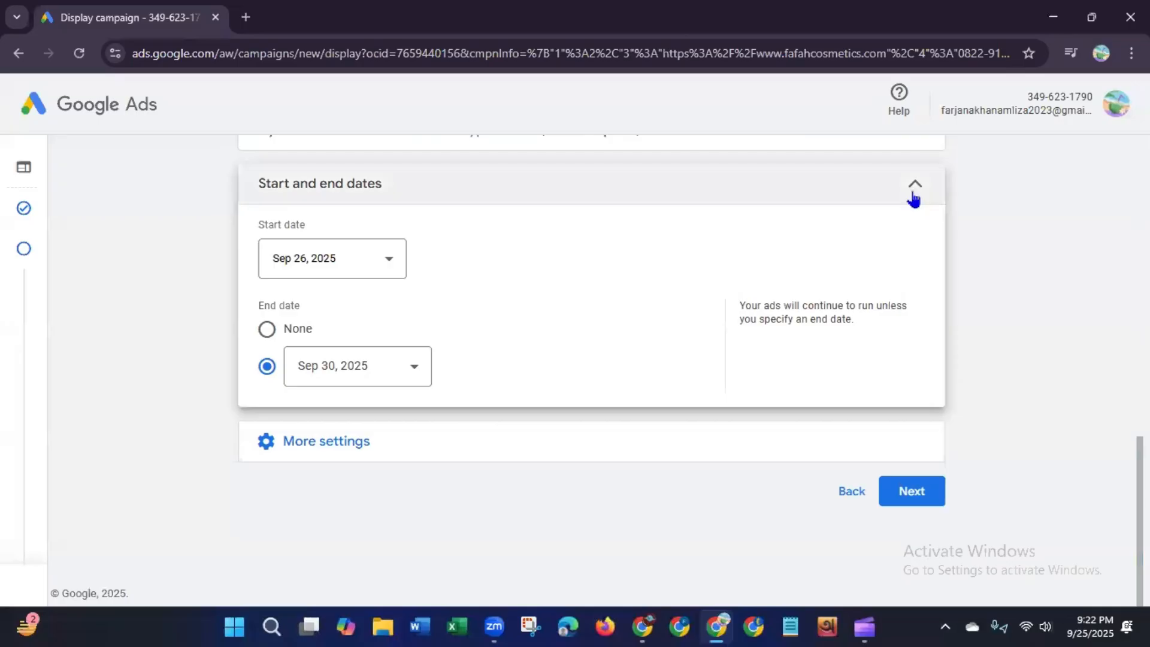
Step: Collapse the dates section, expand More settings and review the Conversions option without changing it
{"action": "left_click", "coordinate": [913, 194]}
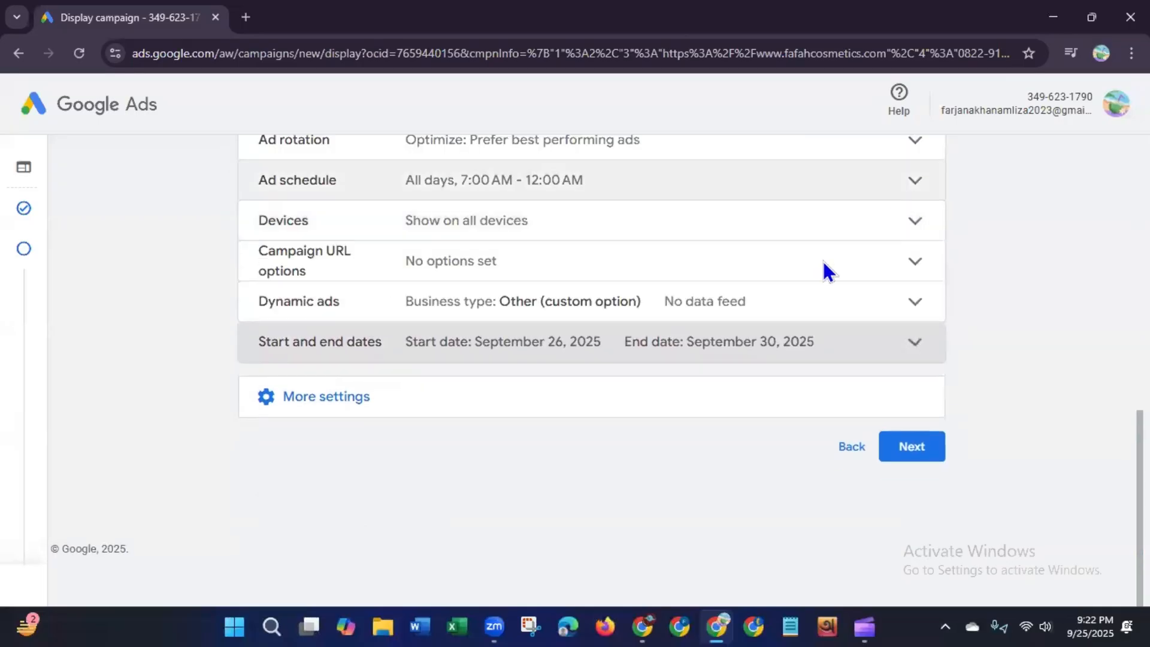
{"action": "left_click", "coordinate": [363, 409]}
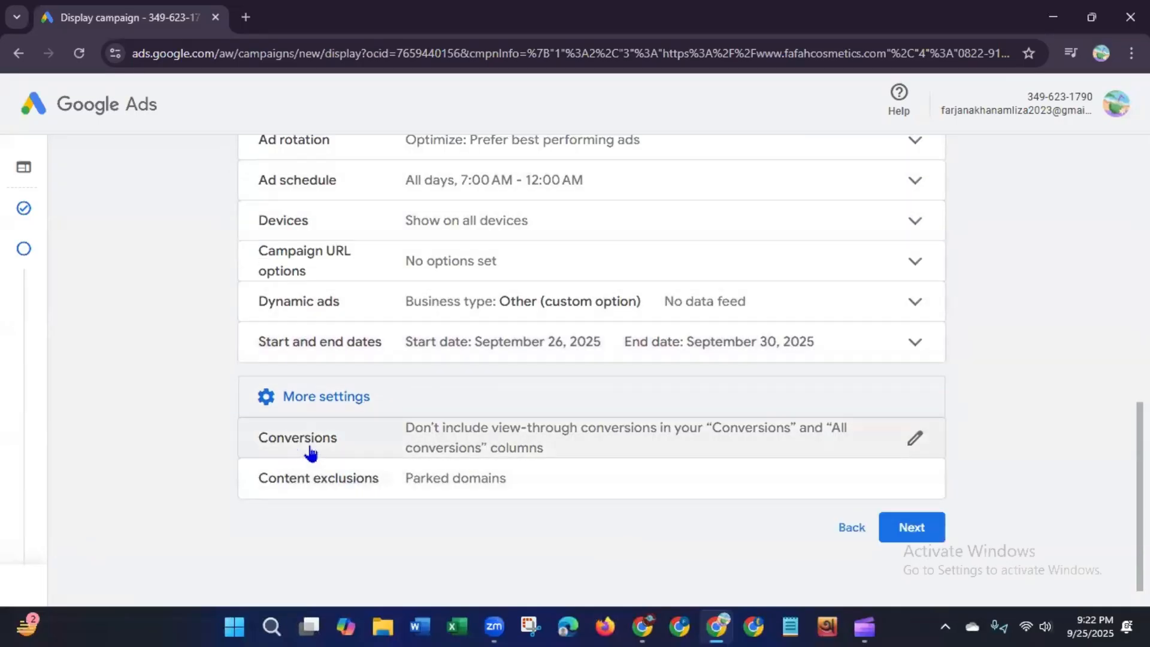
{"action": "left_click", "coordinate": [500, 443]}
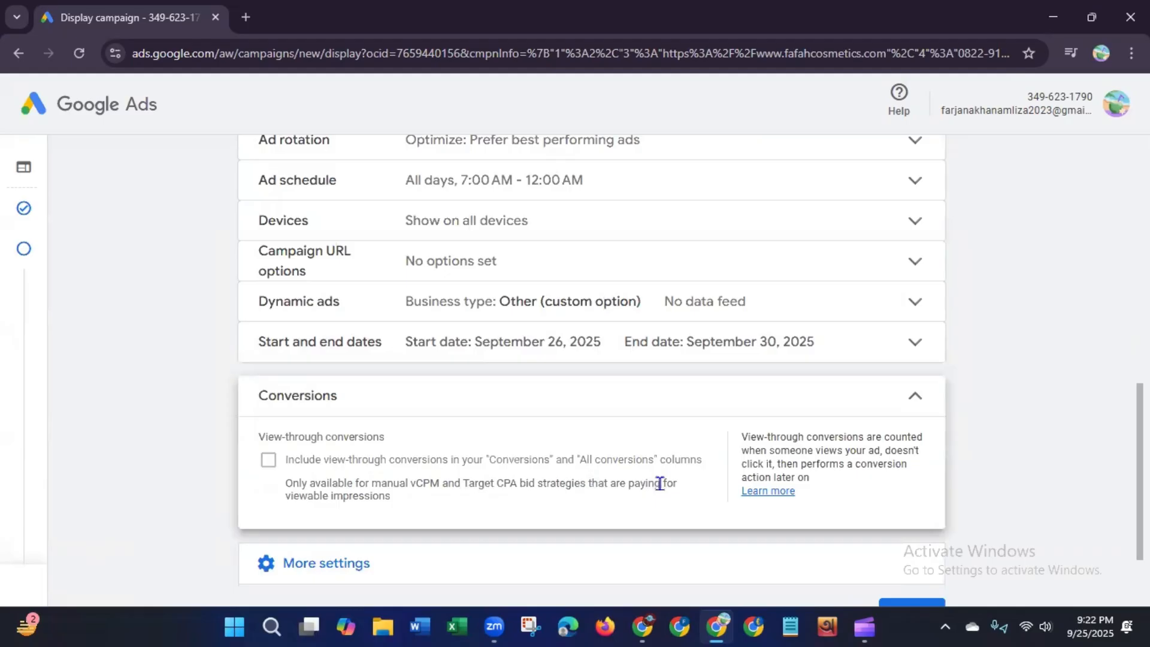
{"action": "left_click", "coordinate": [915, 396]}
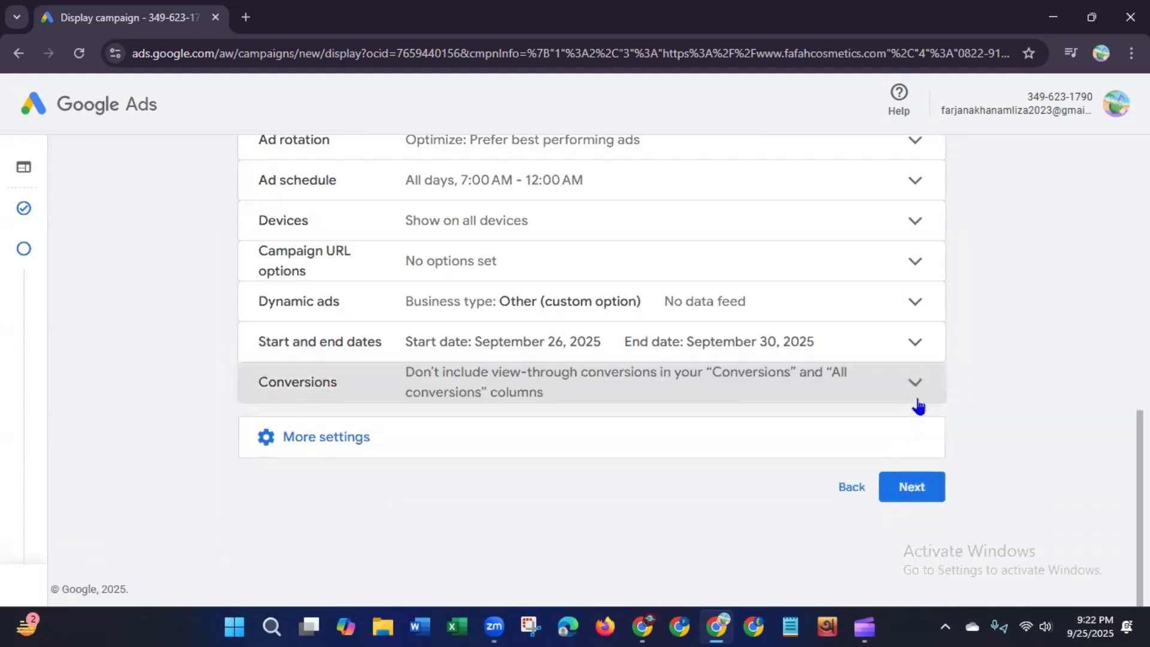
Step: In Content exclusions, exclude all five sensitive content categories from Tragedy and conflict through Sensational and shocking
{"action": "left_click", "coordinate": [656, 455]}
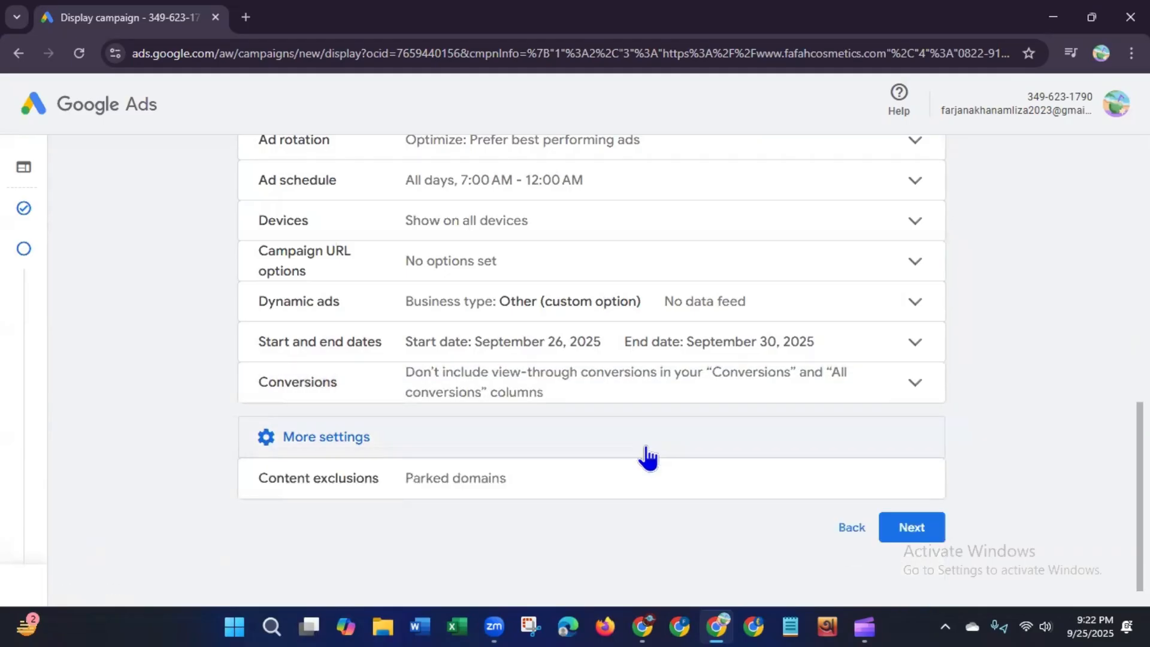
{"action": "left_click", "coordinate": [453, 495]}
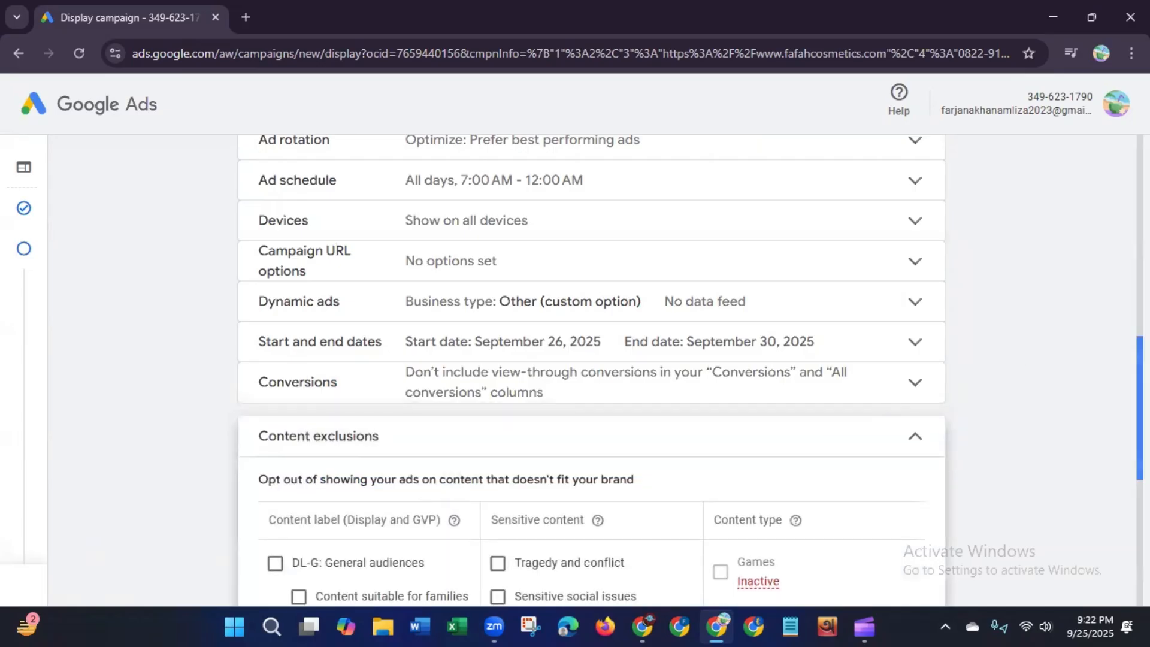
{"action": "scroll", "coordinate": [1117, 451], "scroll_direction": "down", "scroll_amount": 5}
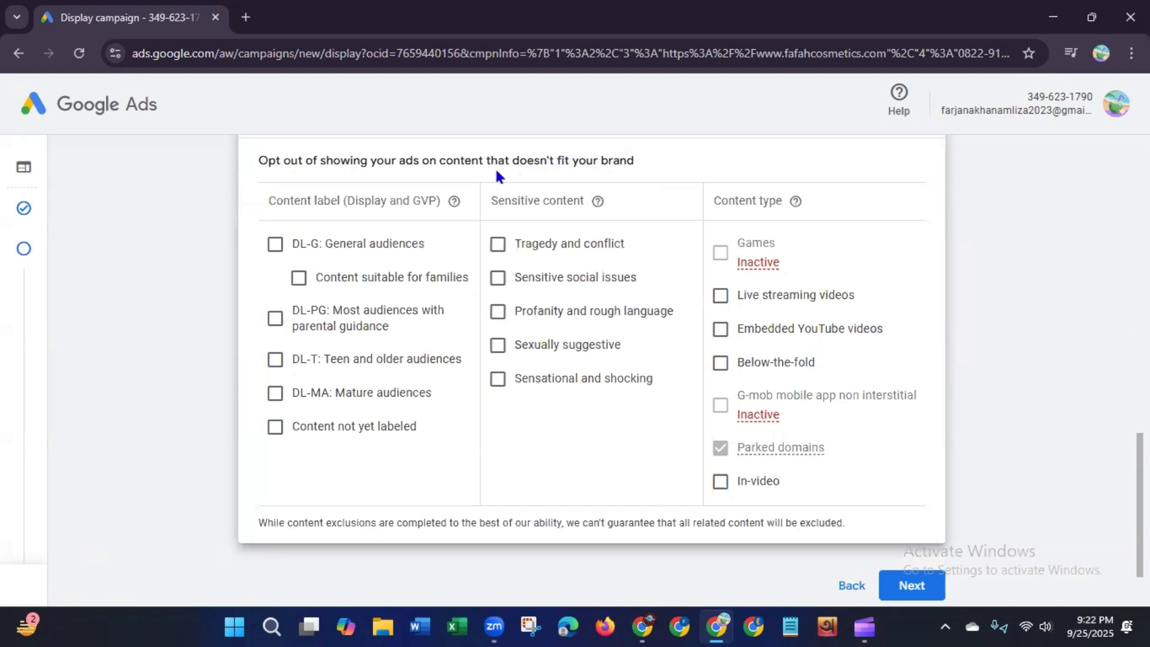
{"action": "left_click_drag", "start_coordinate": [512, 160], "coordinate": [638, 167]}
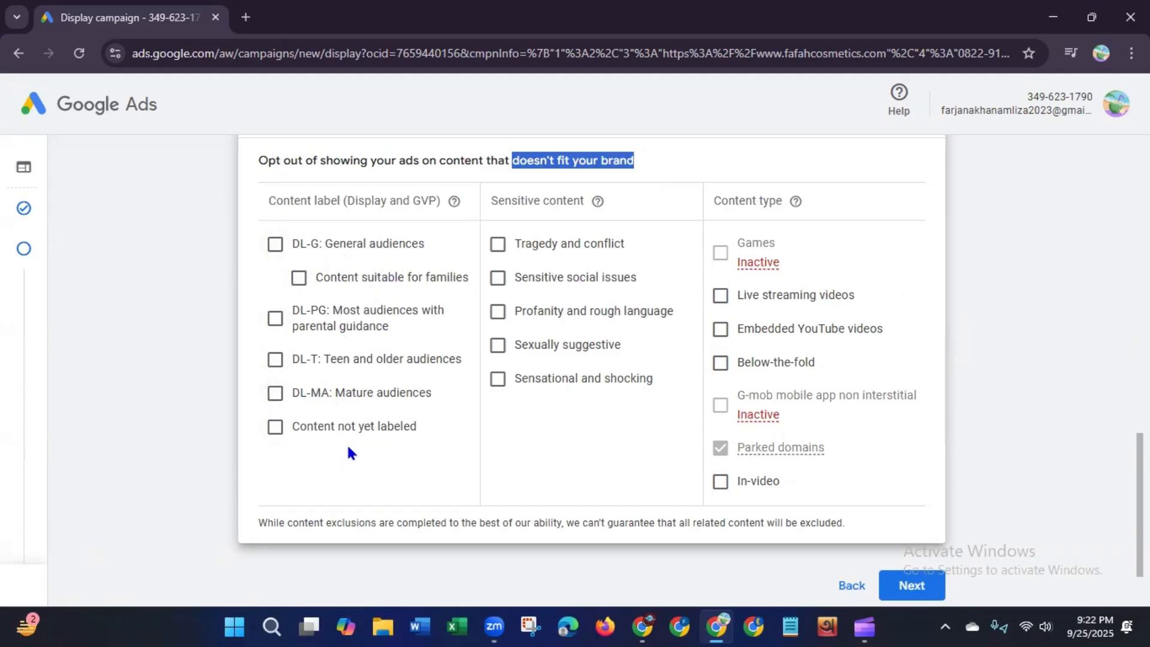
{"action": "left_click", "coordinate": [496, 247]}
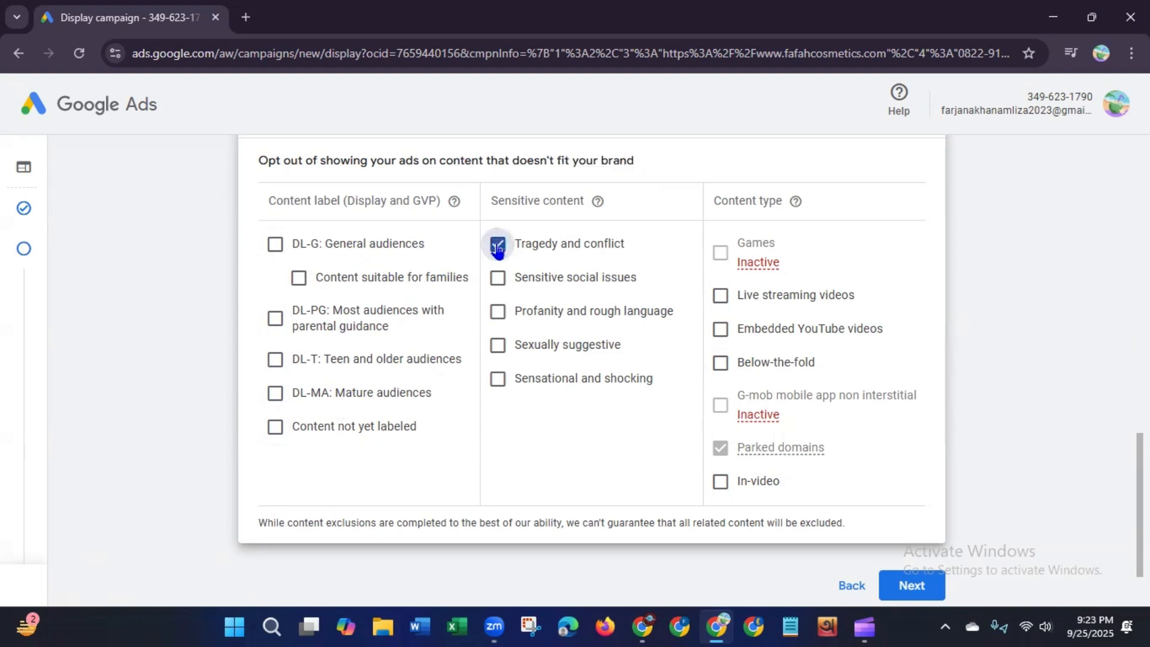
{"action": "left_click", "coordinate": [497, 278]}
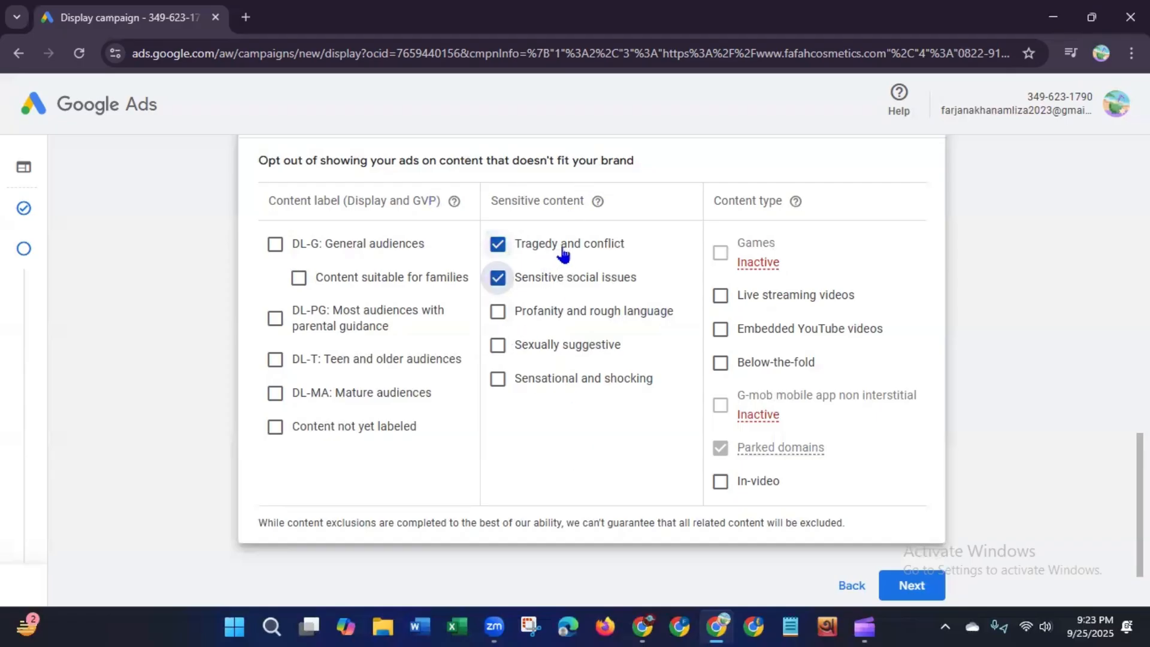
{"action": "left_click", "coordinate": [499, 312]}
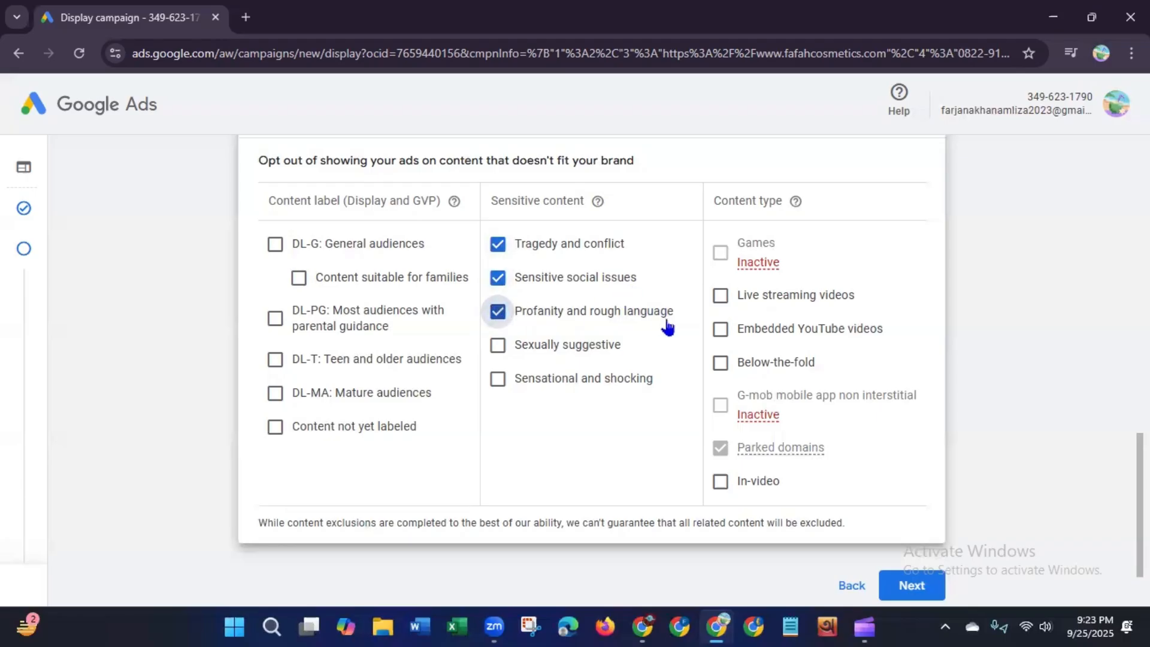
{"action": "left_click", "coordinate": [494, 349]}
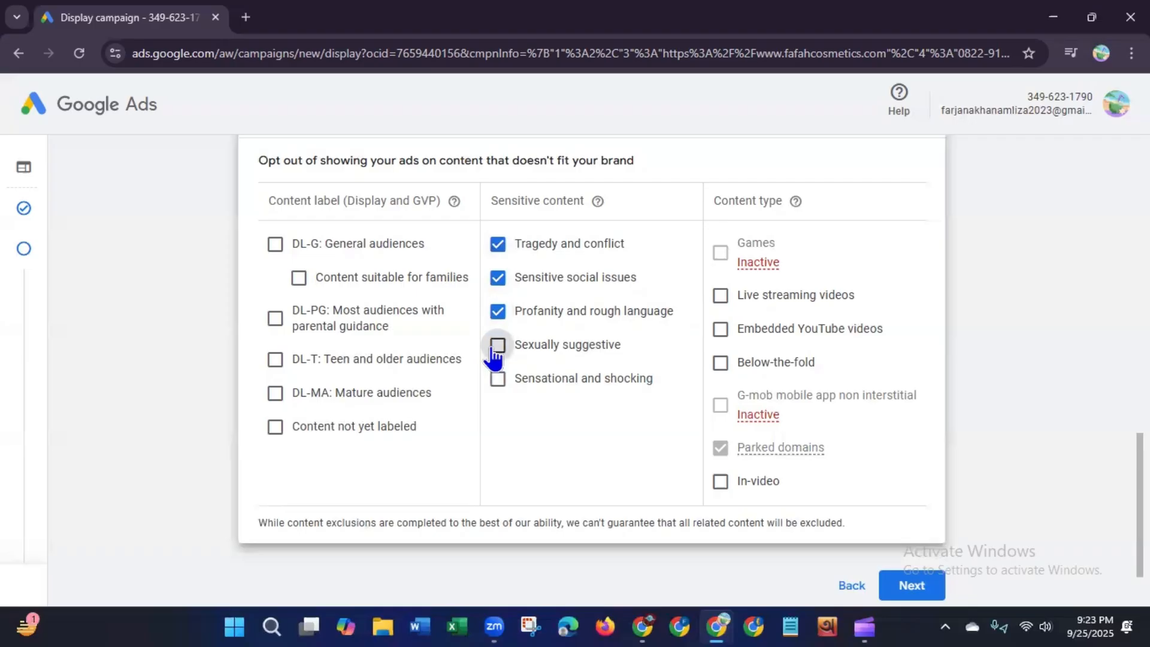
{"action": "left_click", "coordinate": [499, 380]}
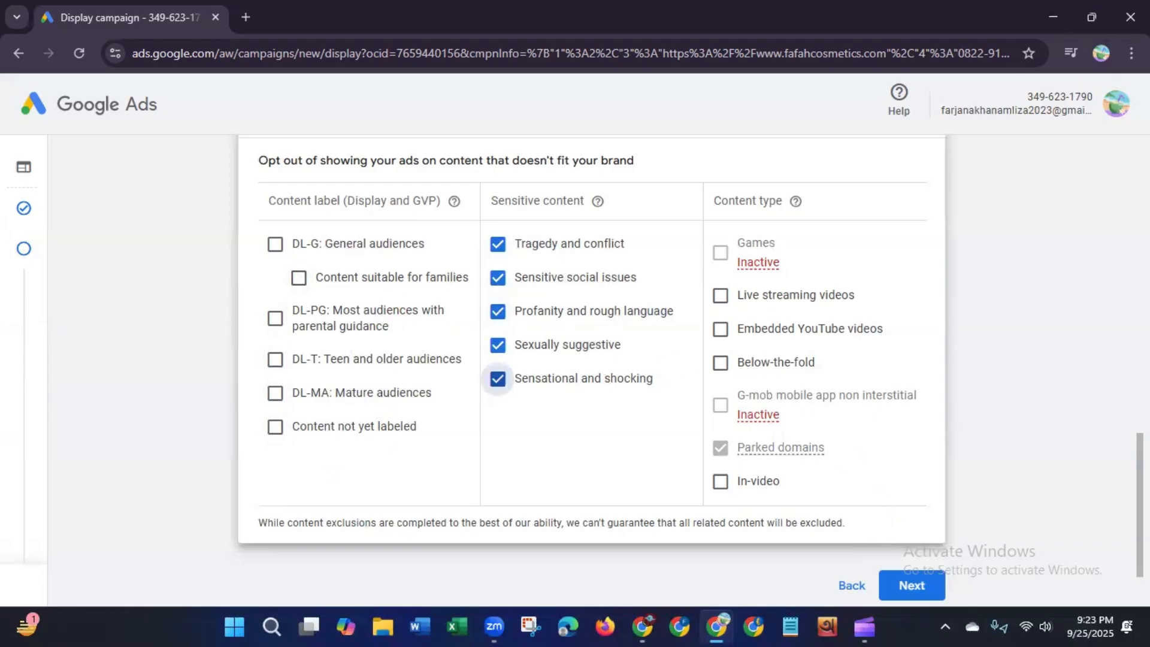
{"action": "scroll", "coordinate": [947, 285], "scroll_direction": "up", "scroll_amount": 3}
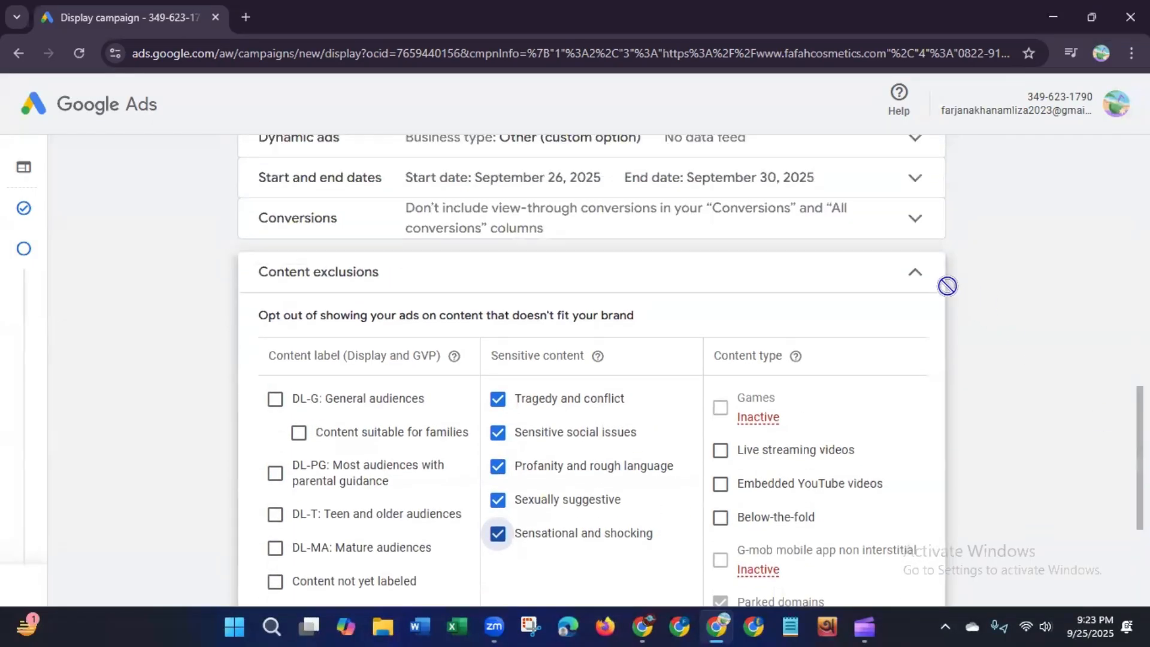
{"action": "left_click", "coordinate": [917, 275]}
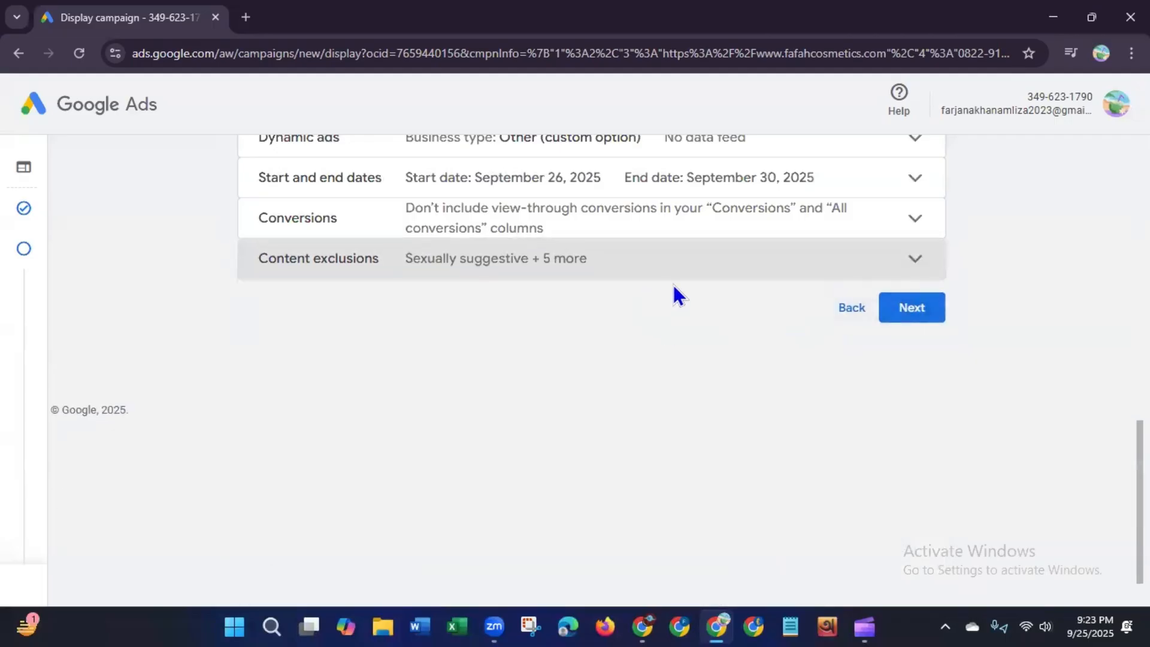
Step: Continue to Budget and bidding and set the average daily budget to $50
{"action": "left_click", "coordinate": [934, 318]}
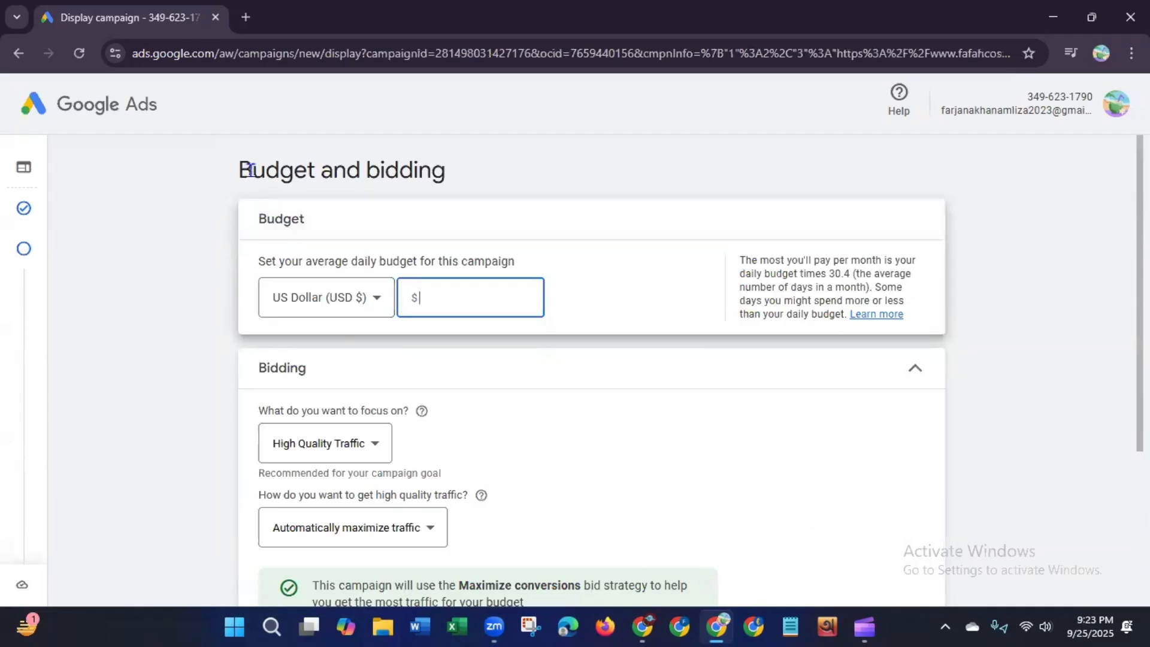
{"action": "left_click_drag", "start_coordinate": [253, 170], "coordinate": [502, 172]}
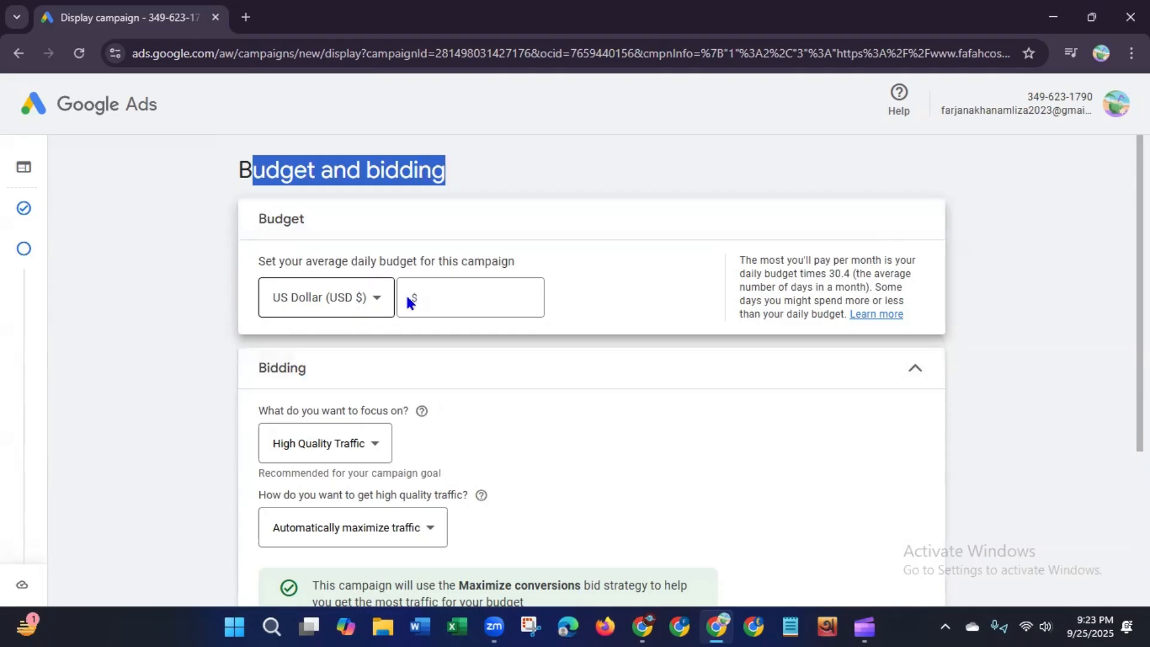
{"action": "left_click", "coordinate": [457, 300]}
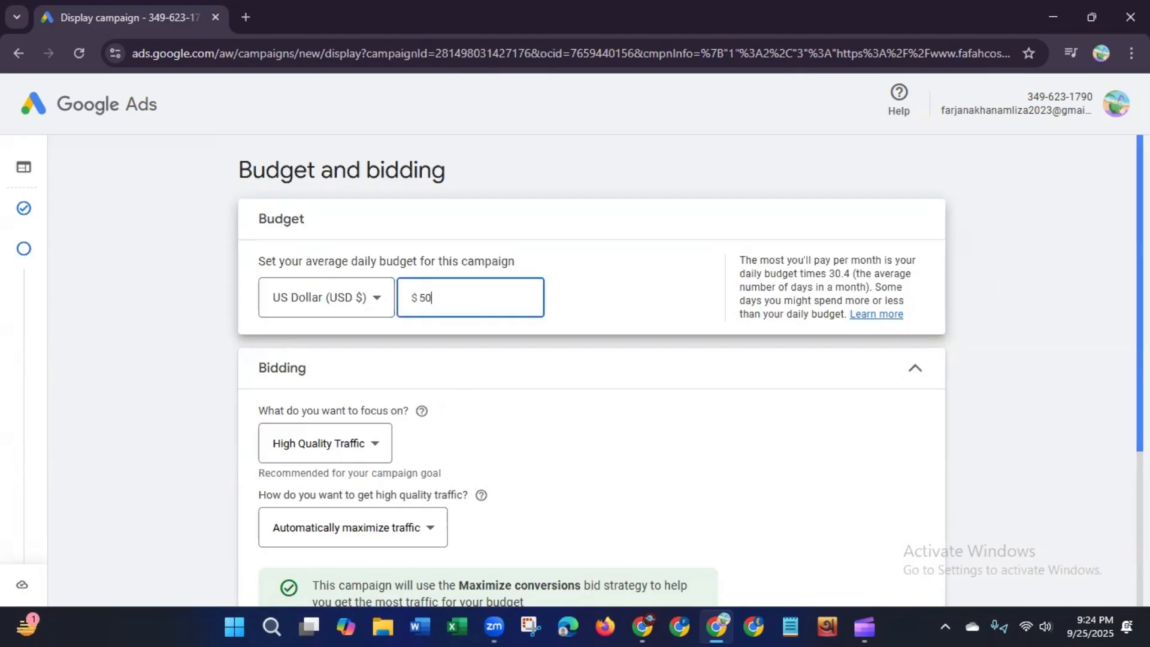
{"action": "scroll", "coordinate": [1096, 269], "scroll_direction": "down", "scroll_amount": 2}
{"action": "scroll", "coordinate": [1108, 372], "scroll_direction": "down", "scroll_amount": 2}
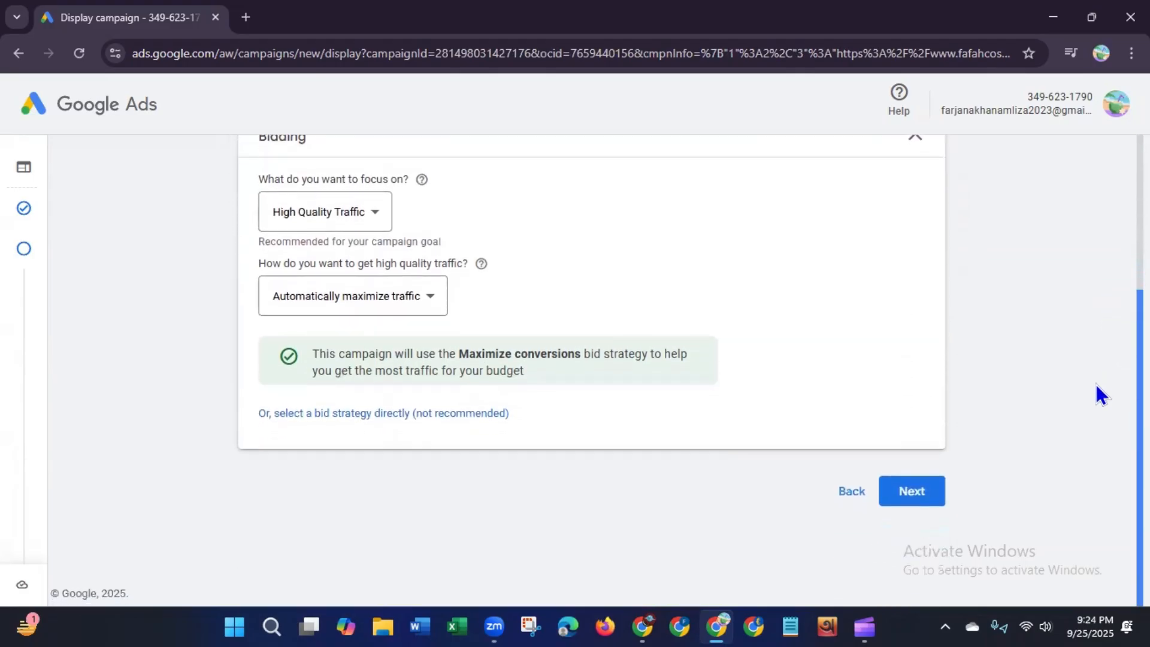
Step: Review the bidding focus and traffic options, keeping High Quality Traffic and Automatically maximize traffic
{"action": "left_click", "coordinate": [375, 215]}
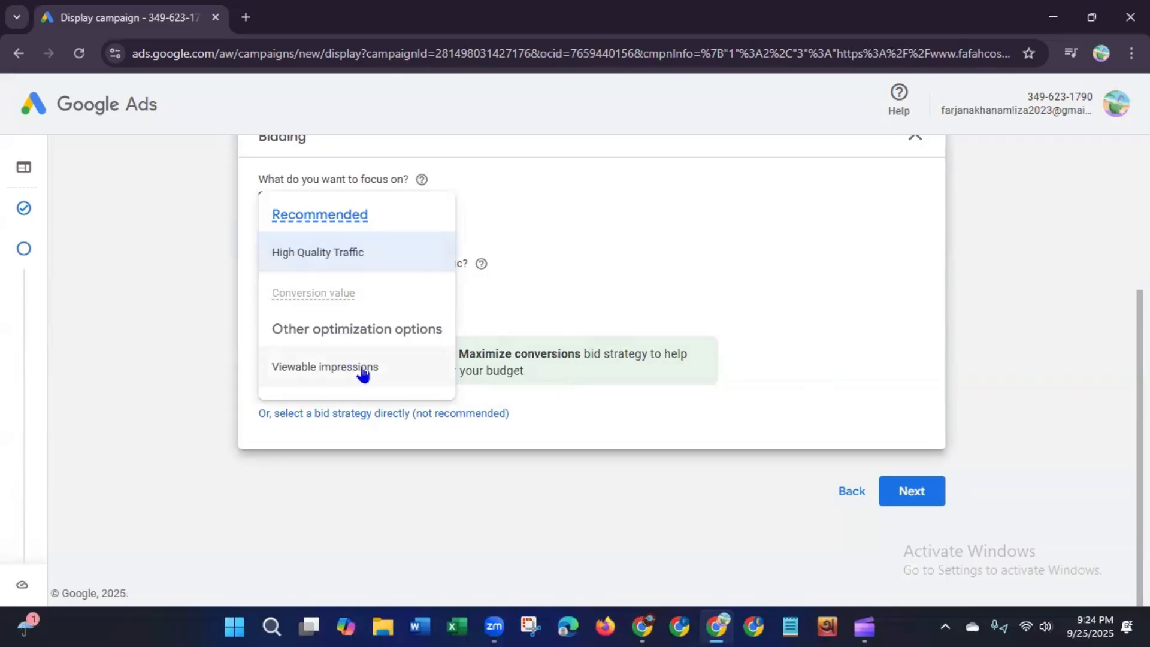
{"action": "left_click", "coordinate": [361, 255]}
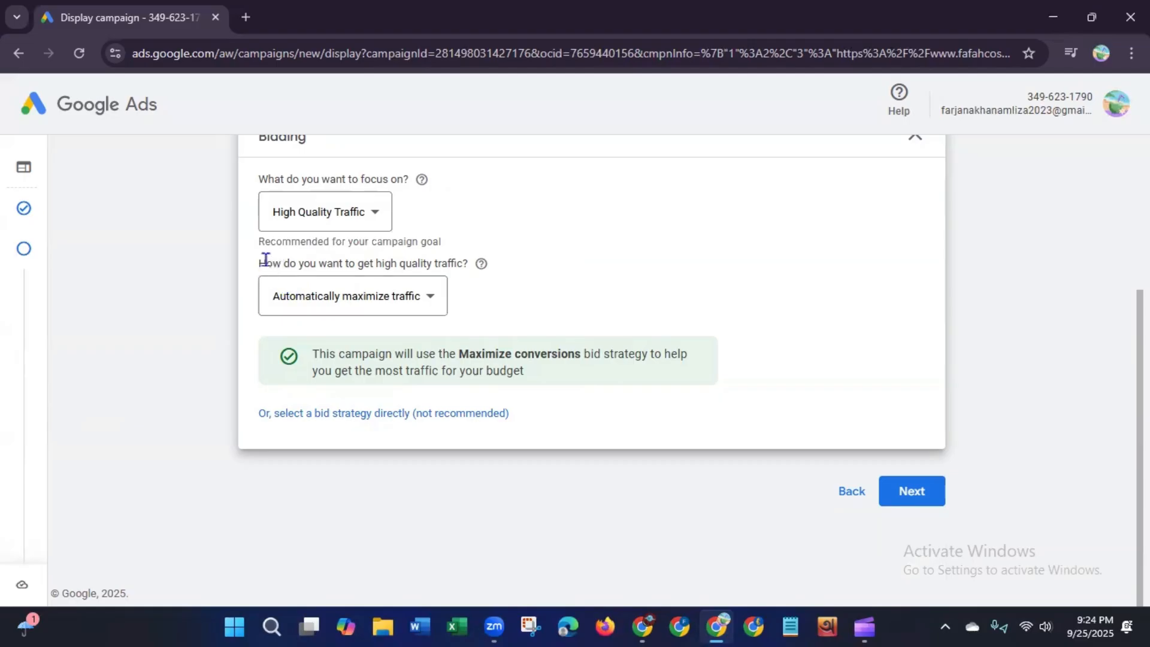
{"action": "left_click_drag", "start_coordinate": [265, 262], "coordinate": [316, 257]}
{"action": "left_click_drag", "start_coordinate": [418, 270], "coordinate": [463, 281]}
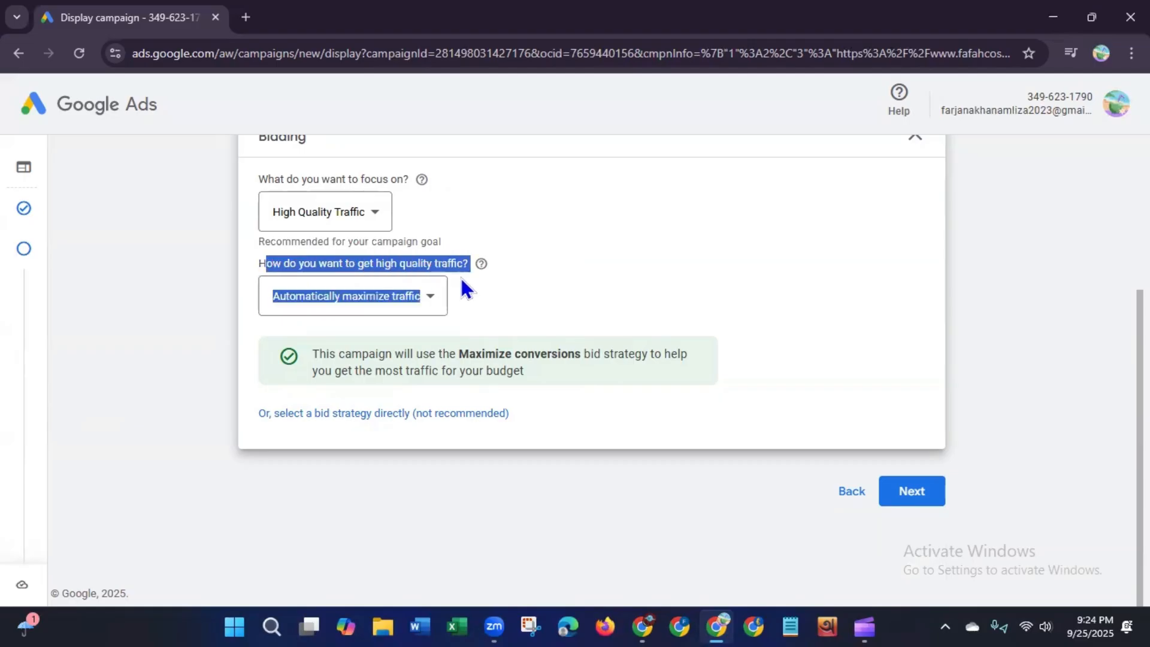
{"action": "left_click", "coordinate": [490, 308]}
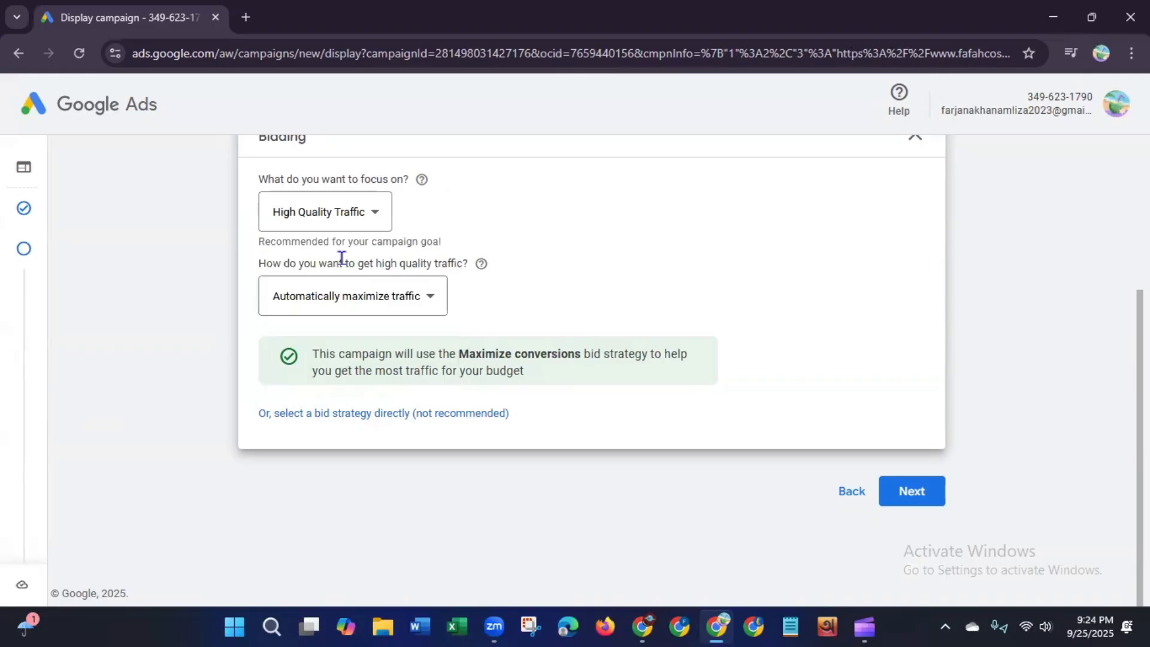
{"action": "left_click", "coordinate": [380, 300]}
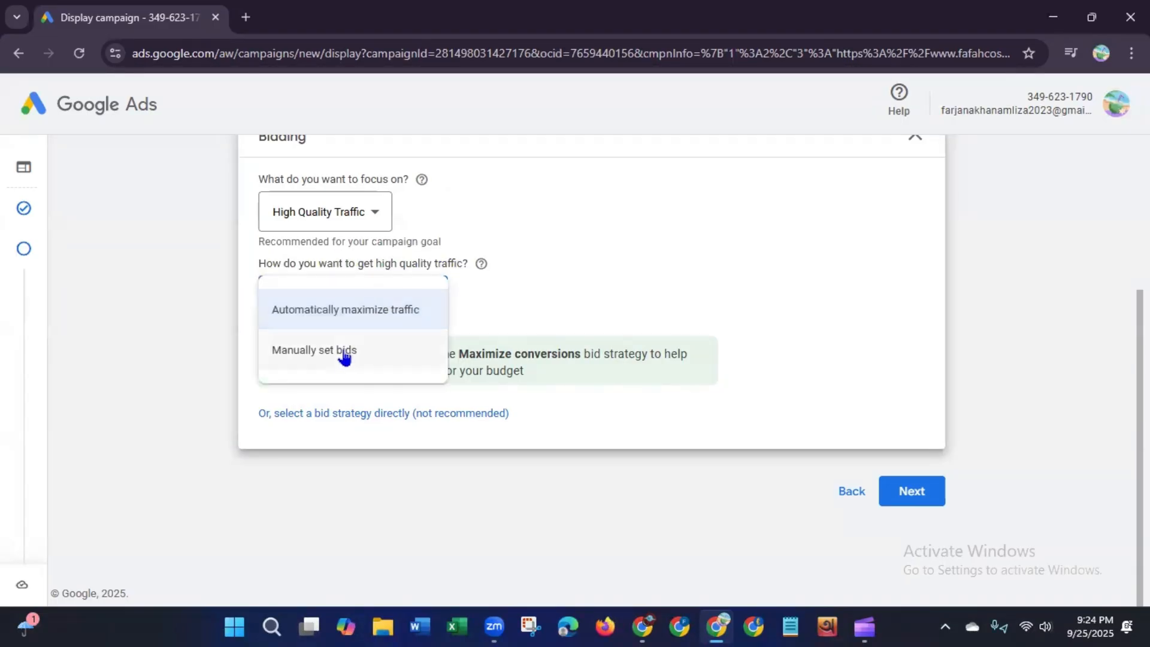
{"action": "mouse_move", "coordinate": [307, 310]}
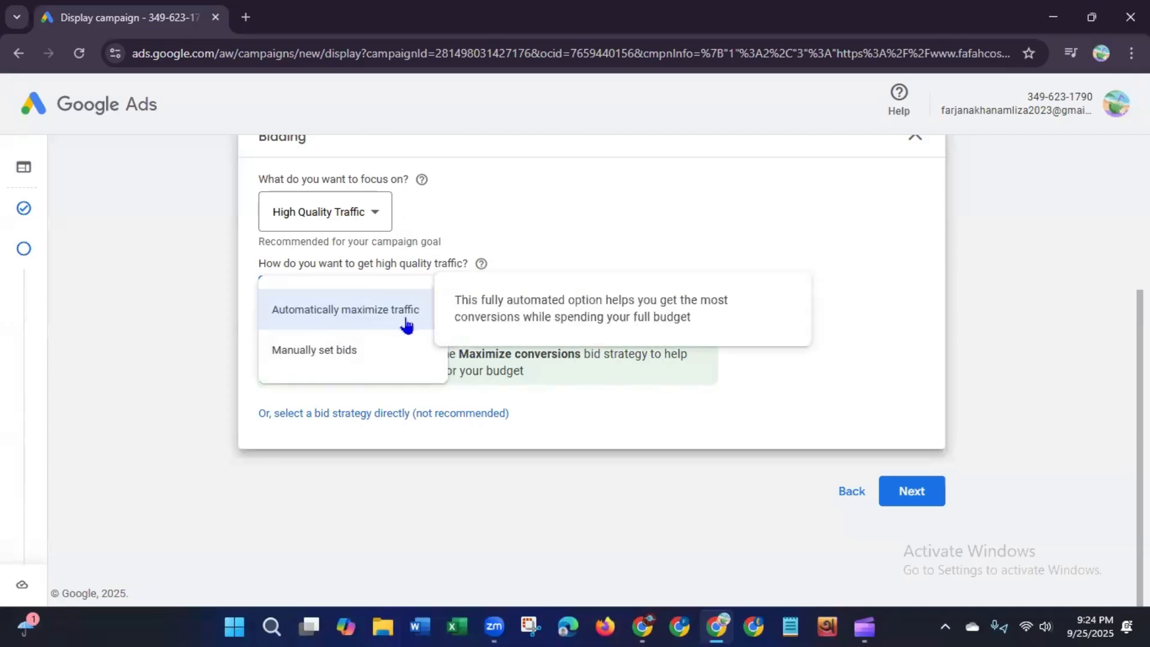
{"action": "mouse_move", "coordinate": [358, 360]}
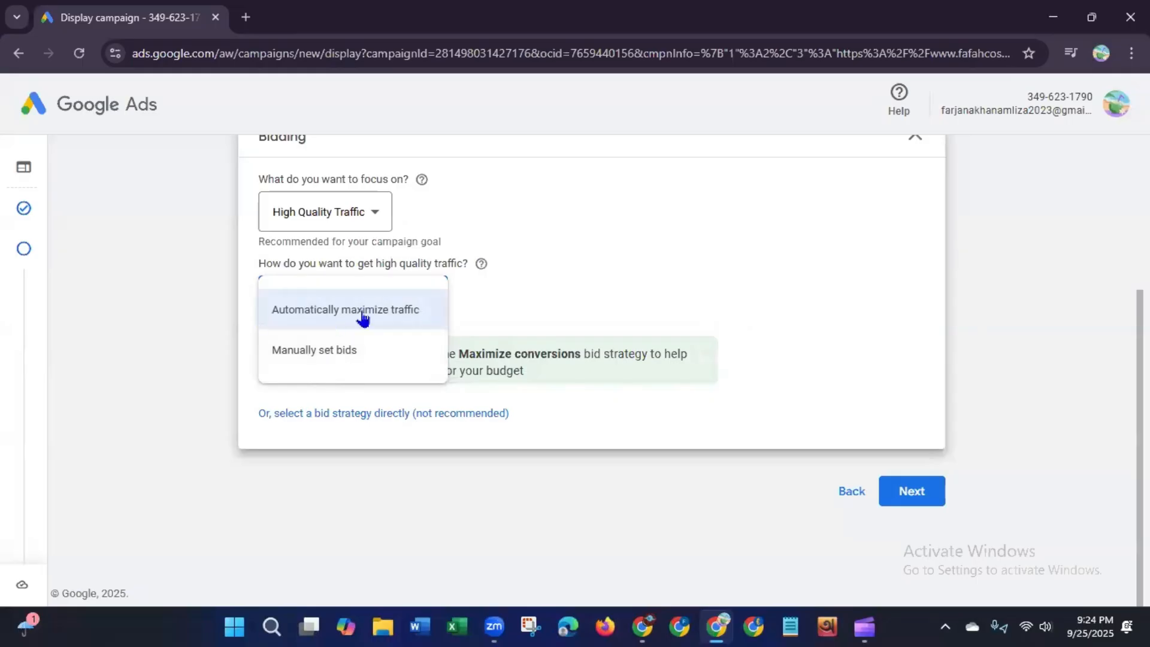
{"action": "mouse_move", "coordinate": [362, 317]}
{"action": "left_click", "coordinate": [368, 321]}
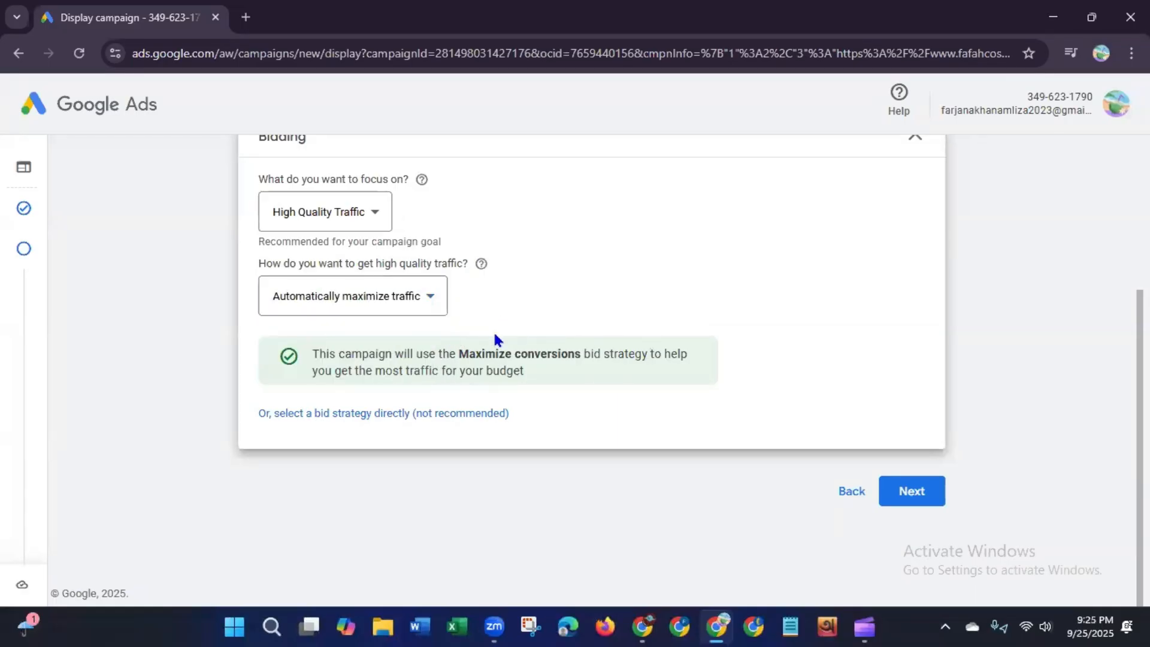
{"action": "left_click", "coordinate": [431, 300]}
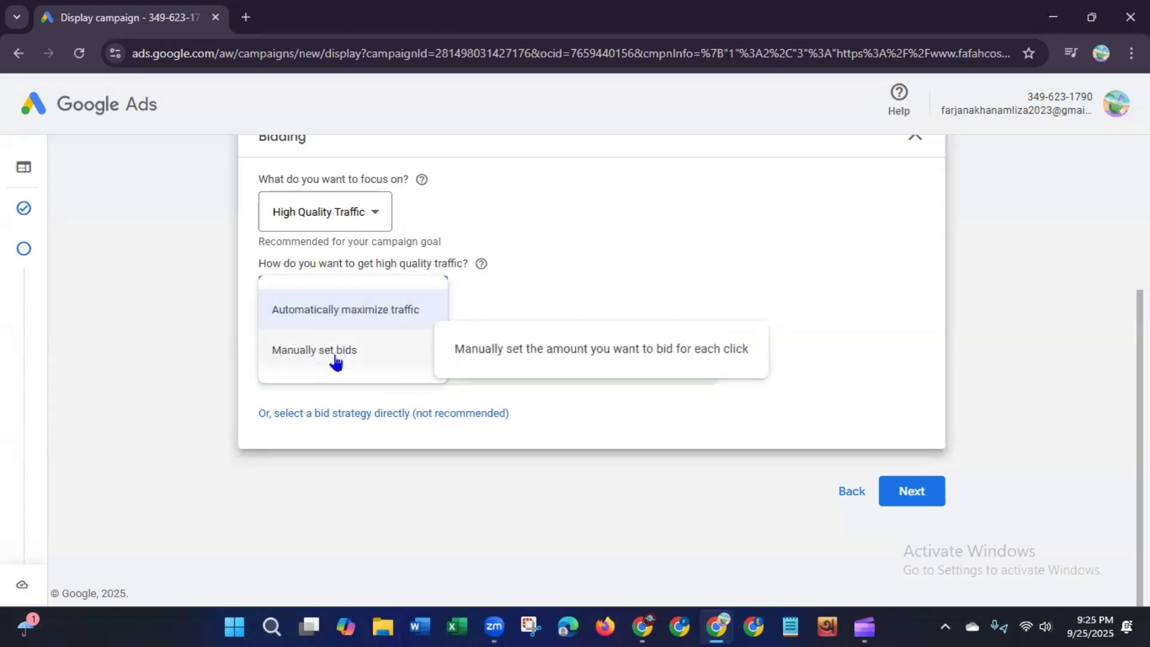
{"action": "left_click", "coordinate": [509, 308]}
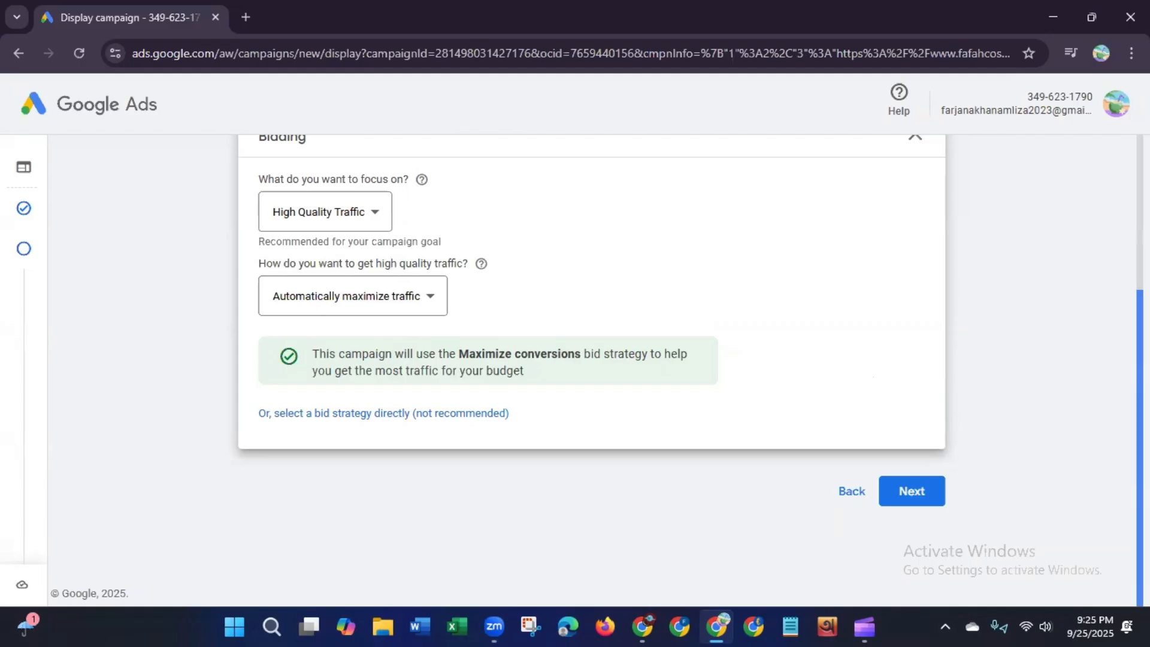
{"action": "scroll", "coordinate": [597, 372], "scroll_direction": "up", "scroll_amount": 2}
{"action": "scroll", "coordinate": [597, 371], "scroll_direction": "down", "scroll_amount": 2}
Step: Continue to Targeting and open the Audience Segments editor under Add targeting
{"action": "left_click", "coordinate": [912, 488]}
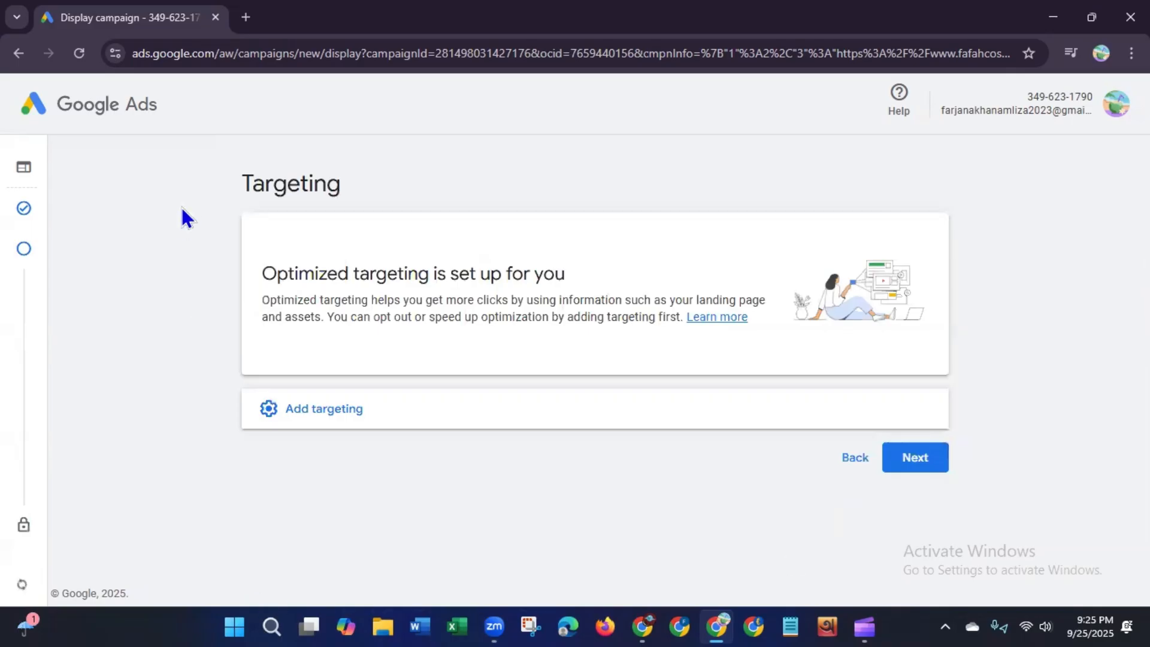
{"action": "left_click_drag", "start_coordinate": [244, 175], "coordinate": [367, 182]}
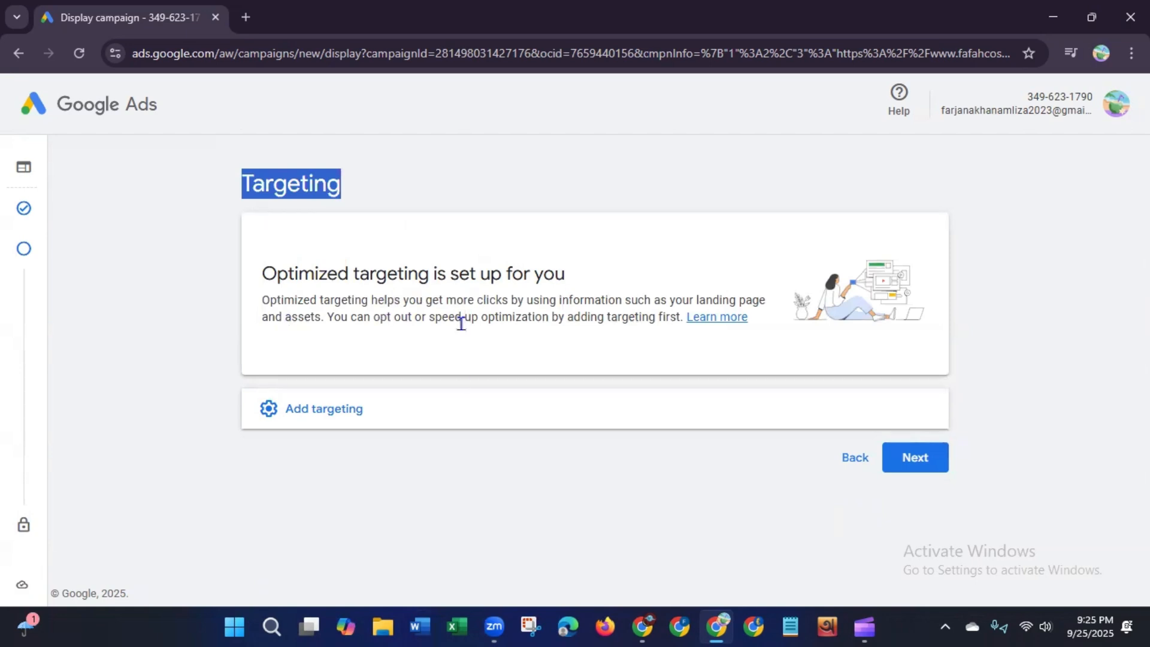
{"action": "left_click", "coordinate": [377, 418]}
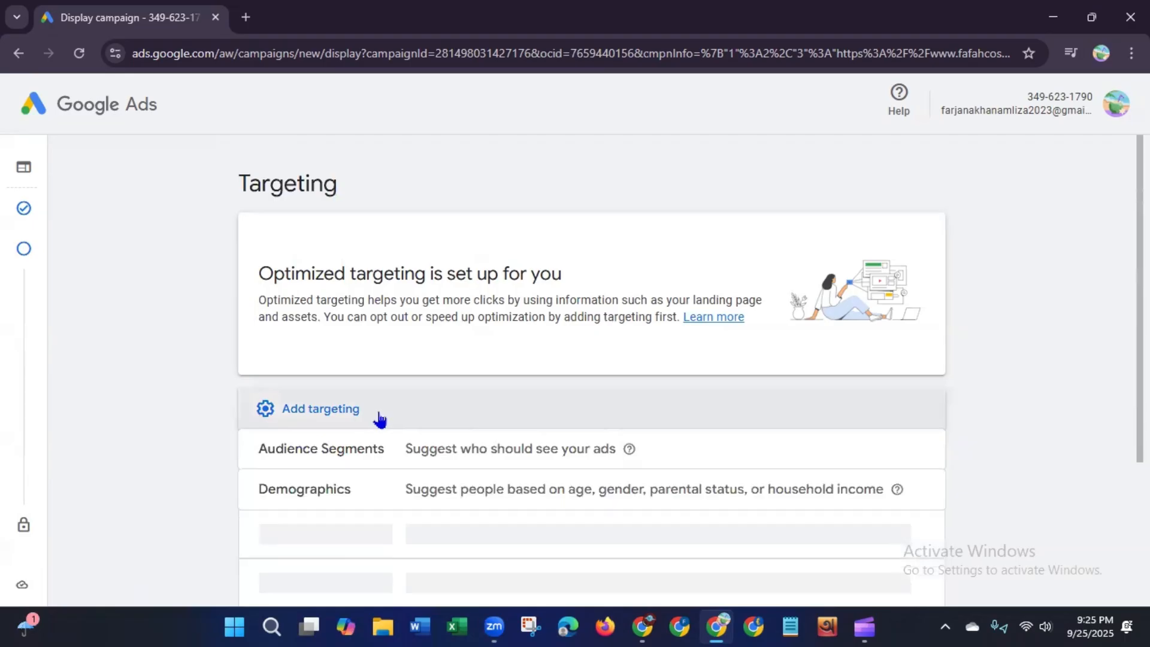
{"action": "left_click_drag", "start_coordinate": [1140, 269], "coordinate": [1140, 284]}
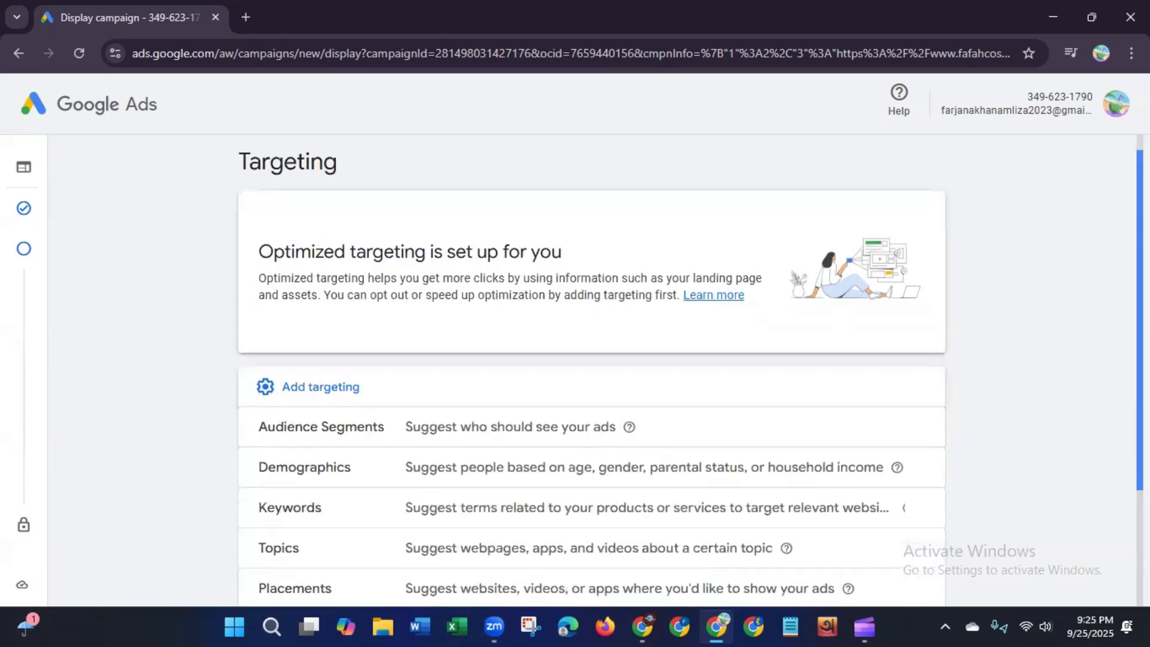
{"action": "scroll", "coordinate": [1120, 379], "scroll_direction": "down", "scroll_amount": 3}
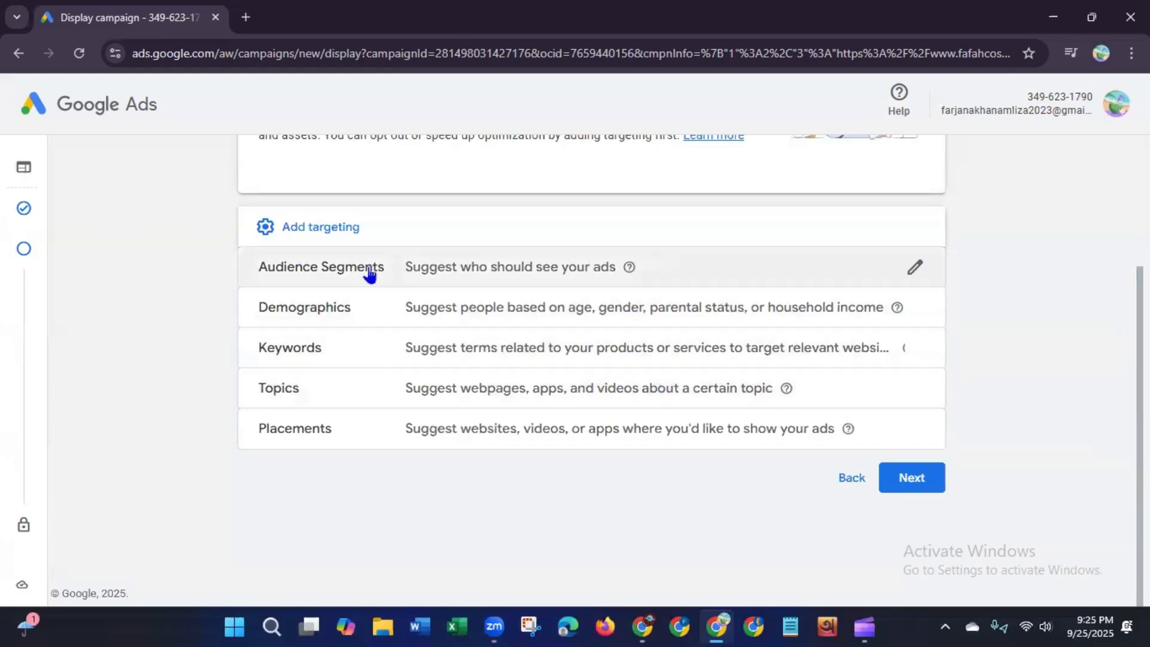
{"action": "left_click", "coordinate": [562, 276]}
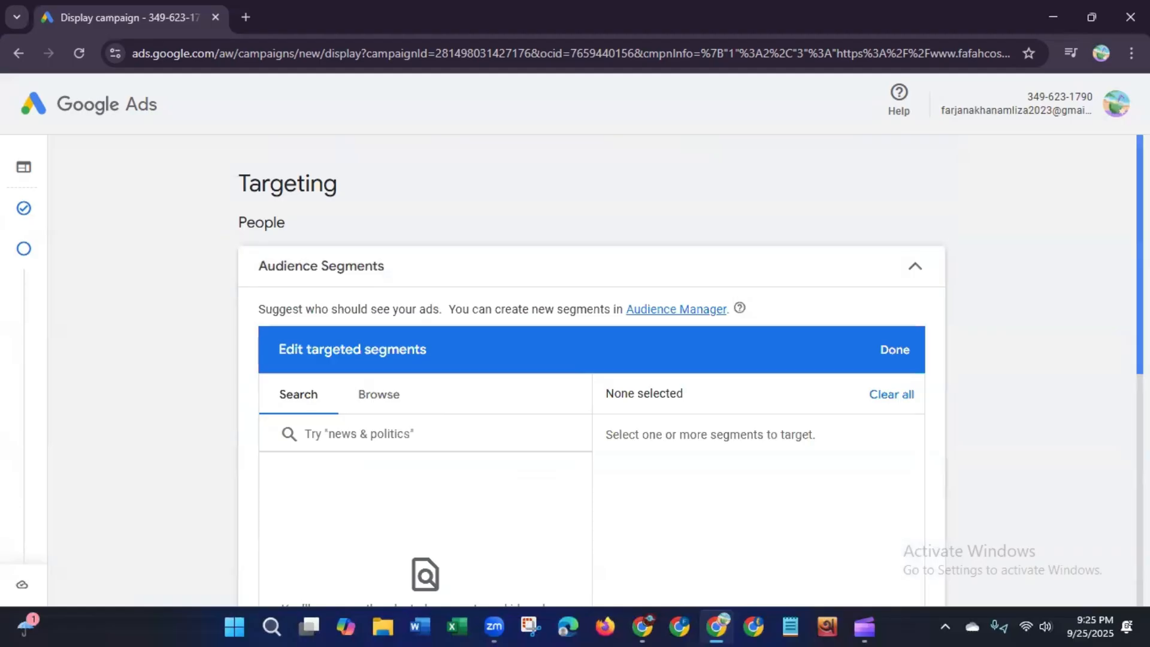
{"action": "scroll", "coordinate": [592, 371], "scroll_direction": "down", "scroll_amount": 5}
{"action": "scroll", "coordinate": [1111, 290], "scroll_direction": "up", "scroll_amount": 3}
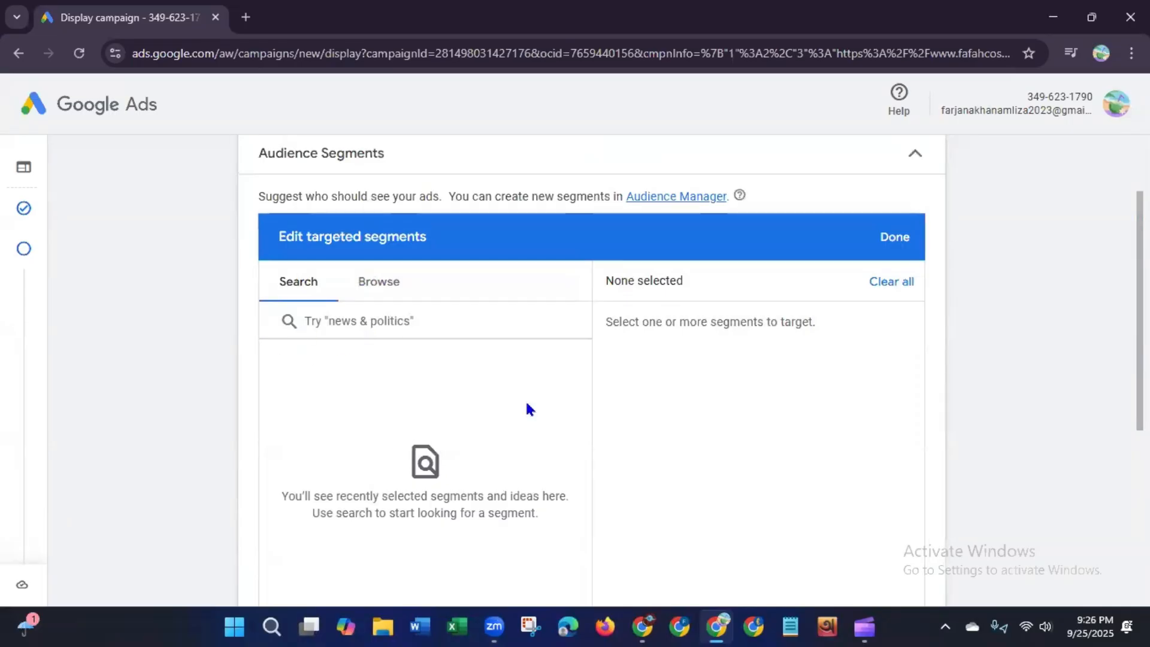
{"action": "scroll", "coordinate": [1115, 421], "scroll_direction": "down", "scroll_amount": 5}
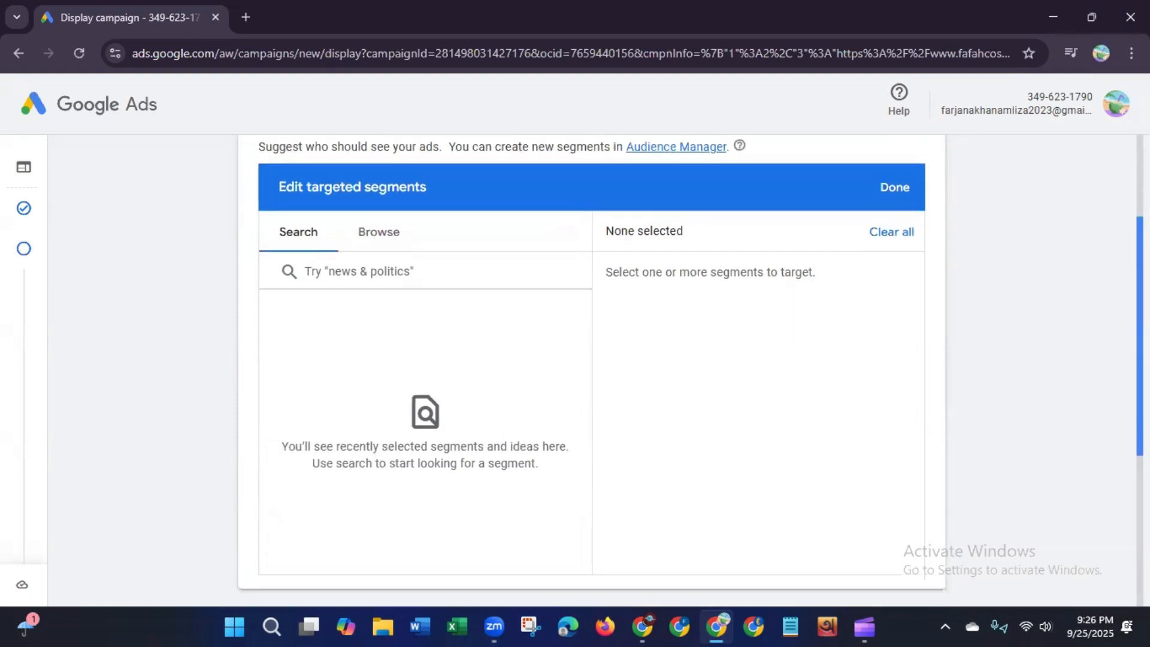
{"action": "scroll", "coordinate": [1112, 403], "scroll_direction": "up", "scroll_amount": 4}
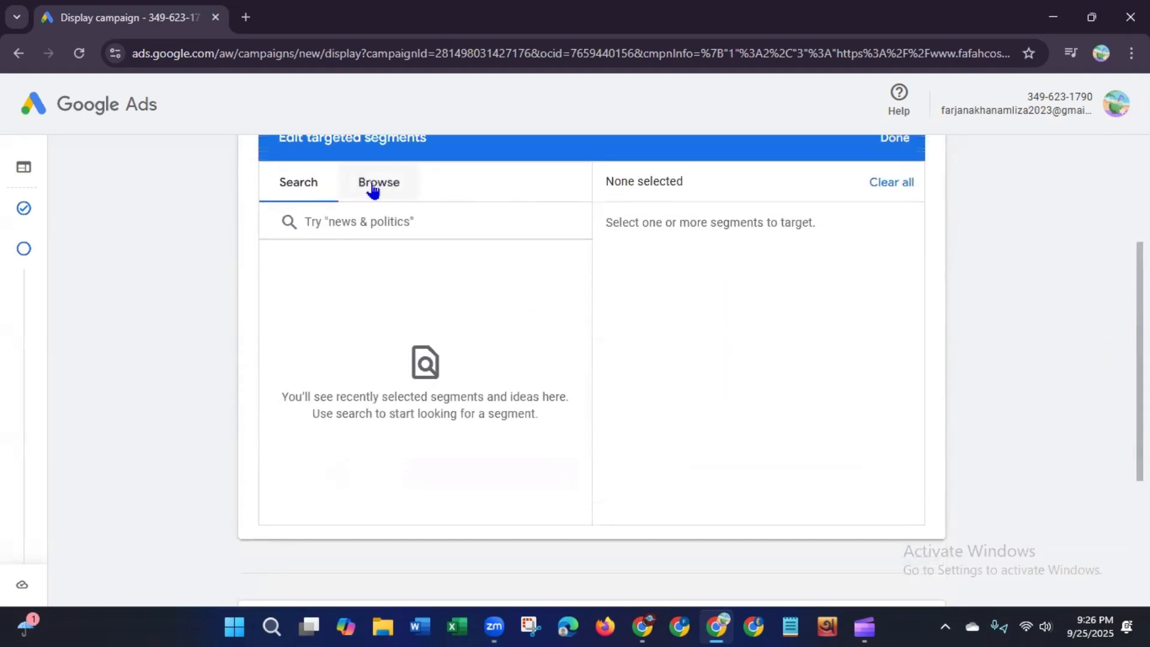
Step: Browse the detailed demographic segments under Who they are, examining the Parental Status, Parents and Marital Status options
{"action": "left_click", "coordinate": [372, 188]}
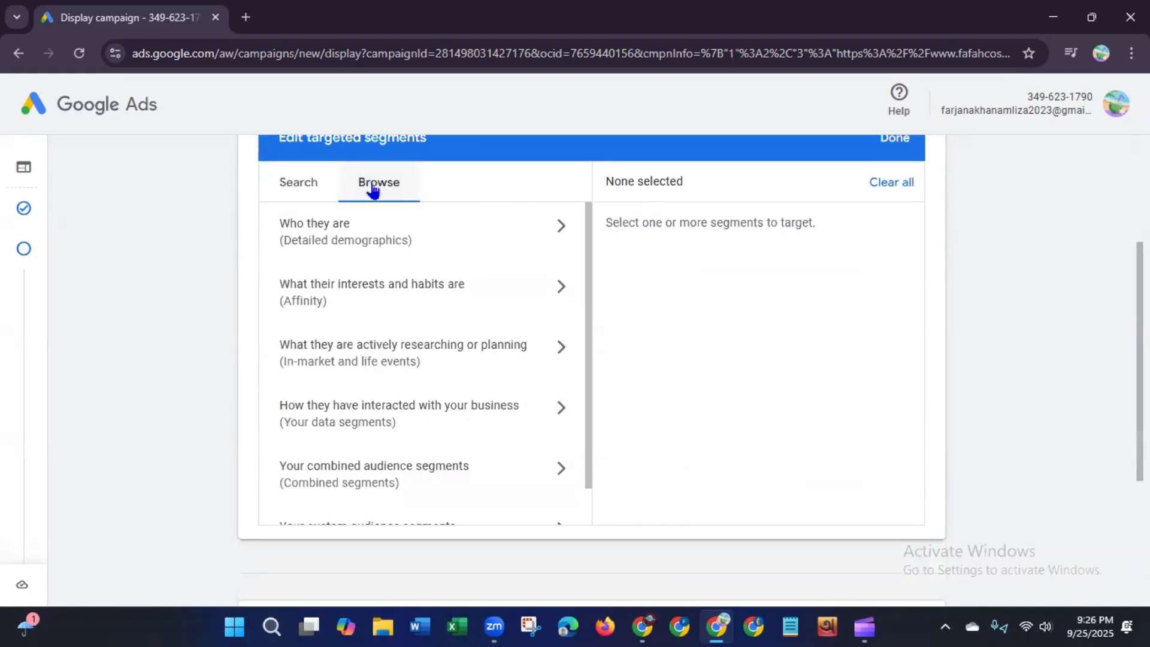
{"action": "left_click", "coordinate": [327, 244]}
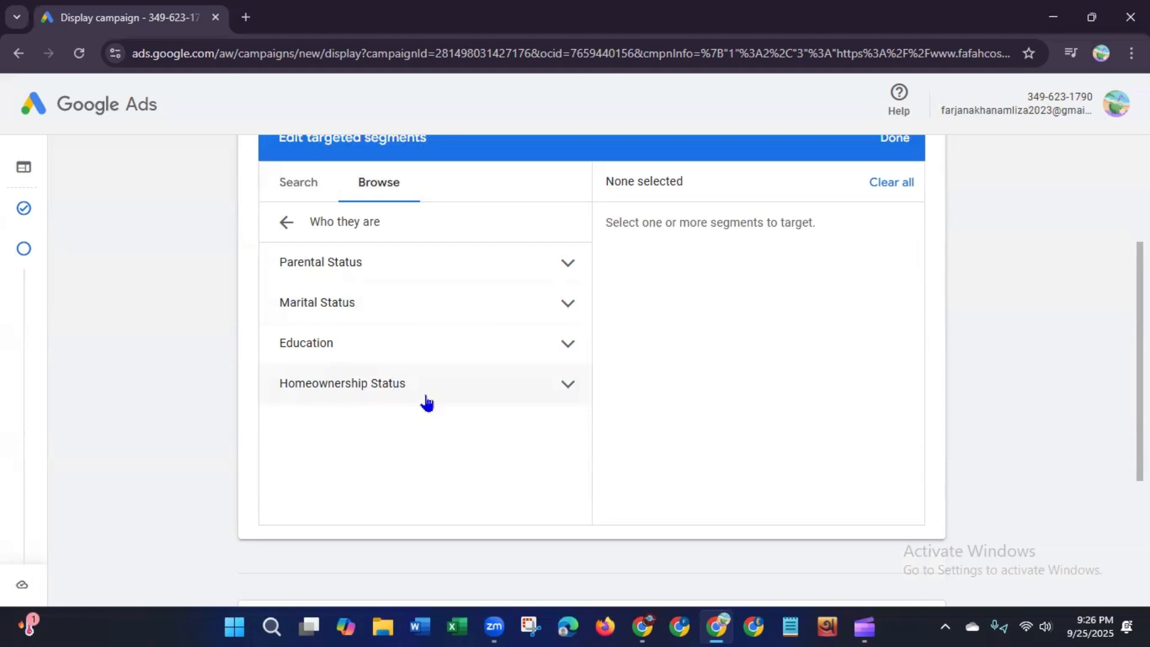
{"action": "scroll", "coordinate": [1067, 347], "scroll_direction": "up", "scroll_amount": 2}
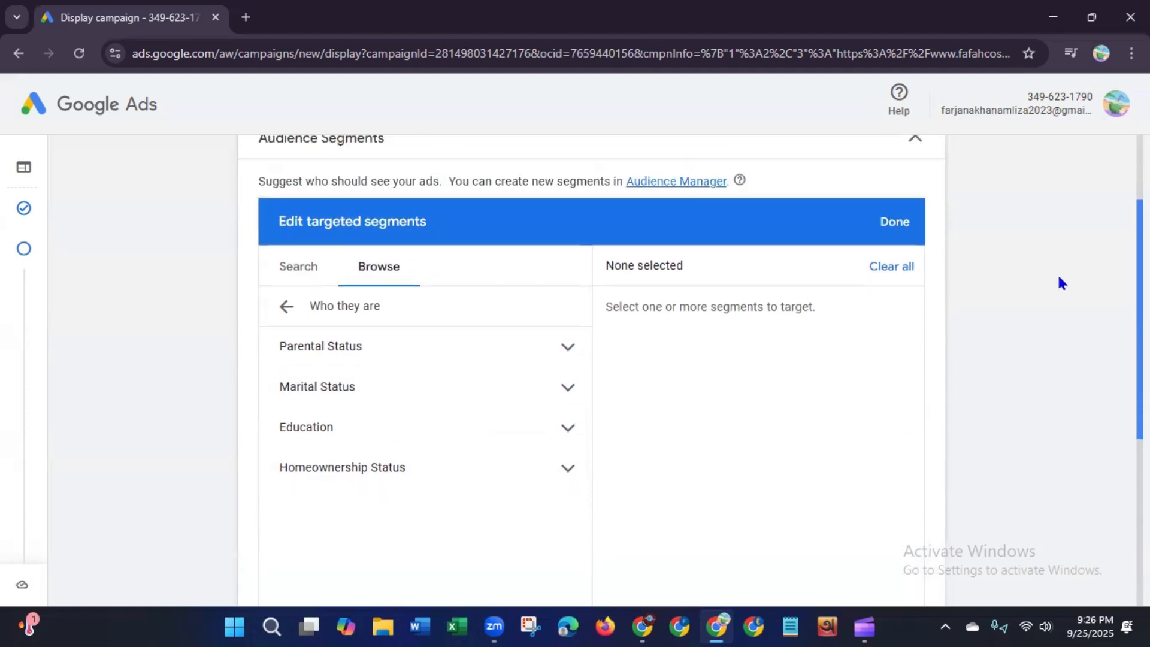
{"action": "left_click", "coordinate": [568, 352]}
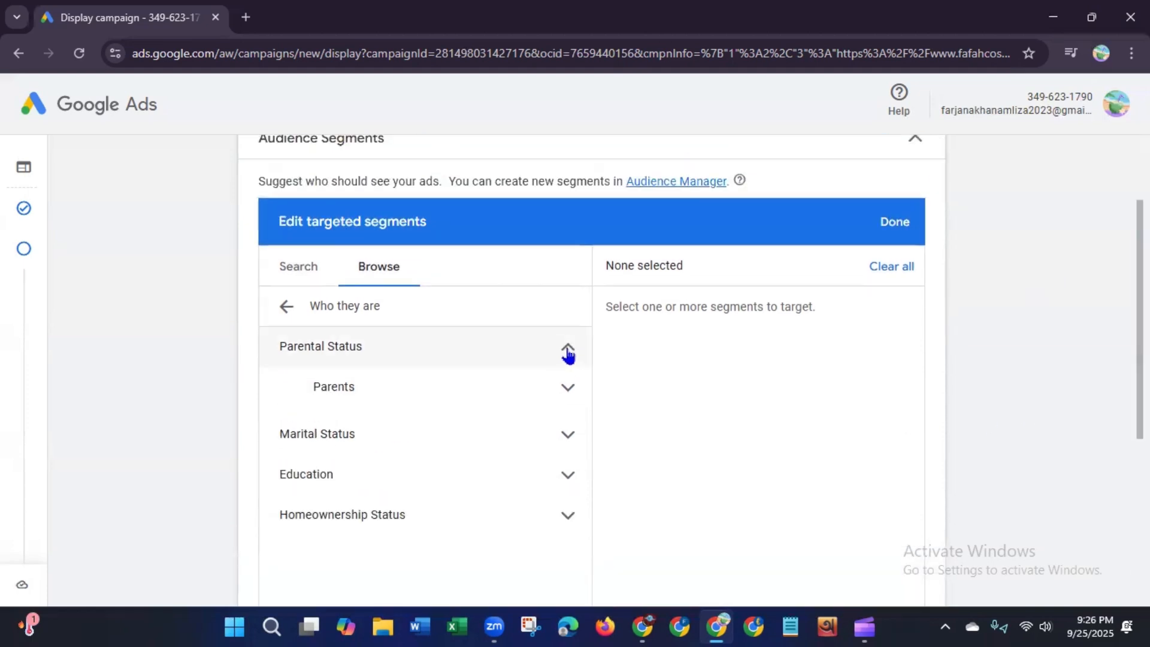
{"action": "left_click", "coordinate": [568, 390]}
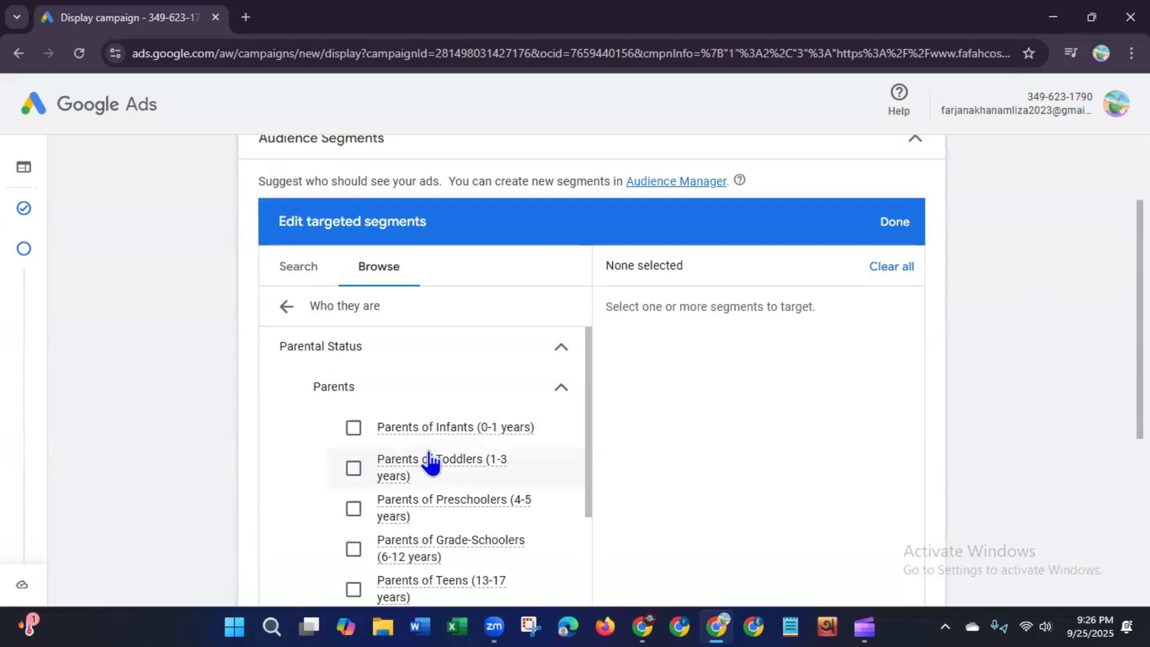
{"action": "mouse_move", "coordinate": [497, 444]}
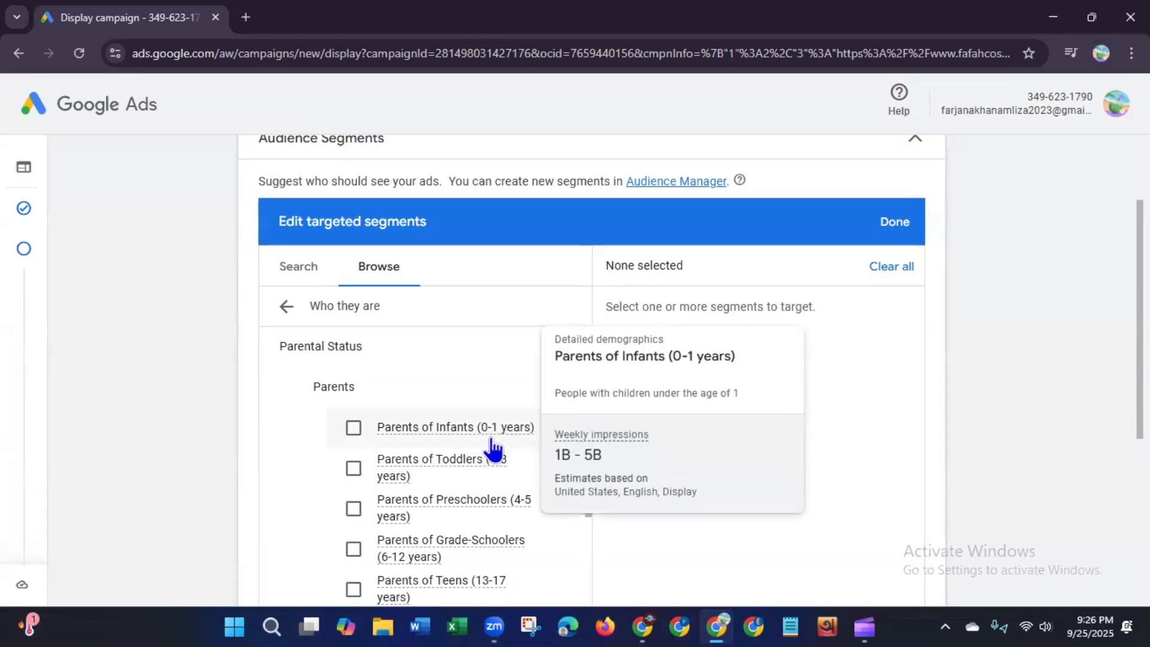
{"action": "mouse_move", "coordinate": [406, 482]}
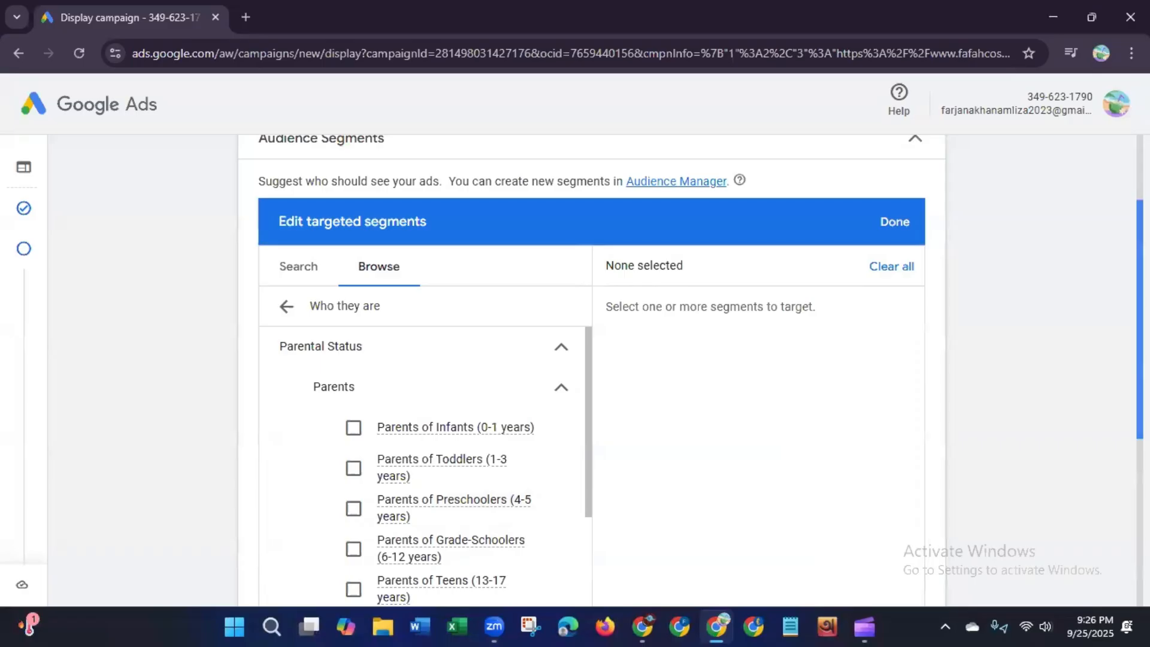
{"action": "scroll", "coordinate": [591, 372], "scroll_direction": "down", "scroll_amount": 3}
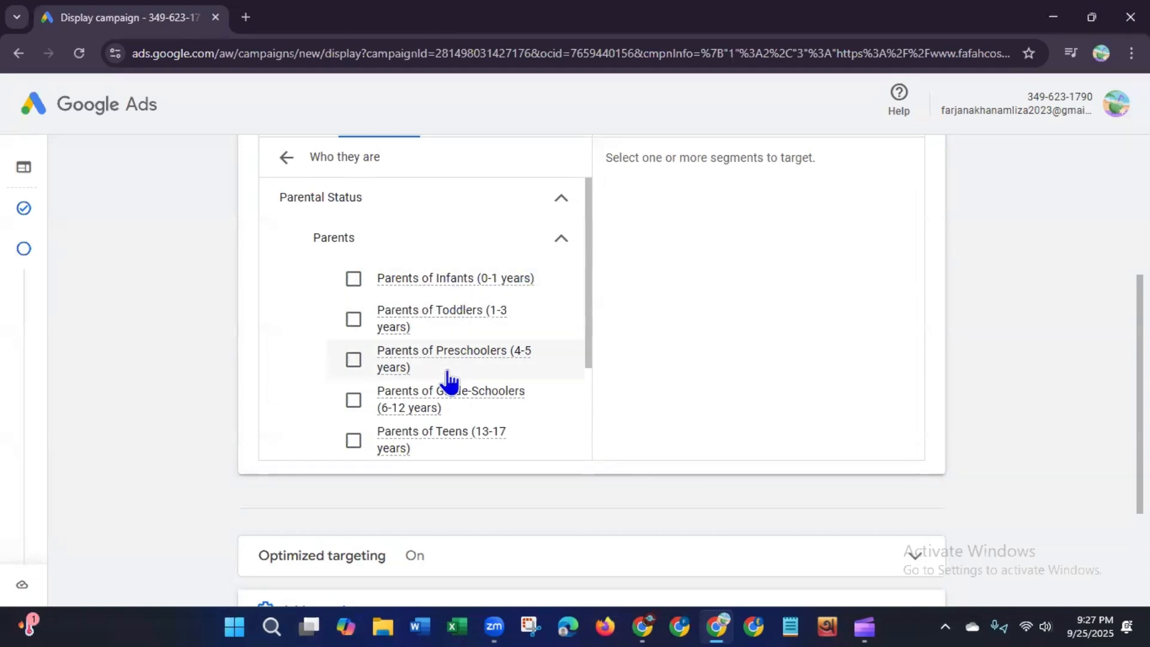
{"action": "mouse_move", "coordinate": [449, 283]}
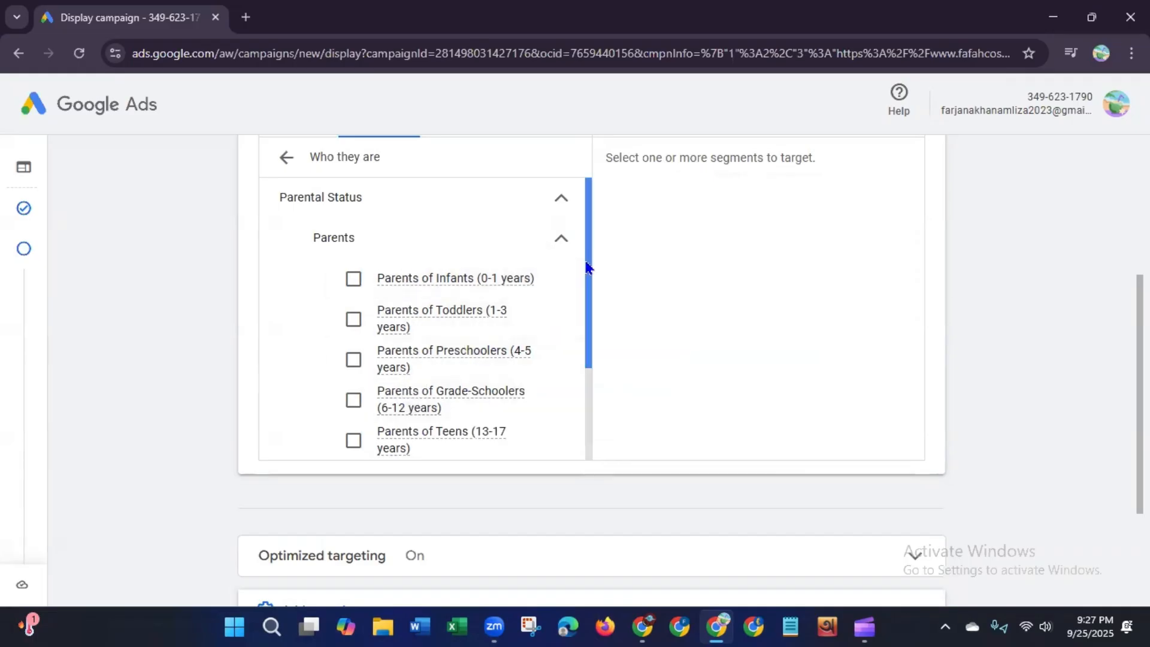
{"action": "left_click_drag", "start_coordinate": [587, 264], "coordinate": [587, 348]}
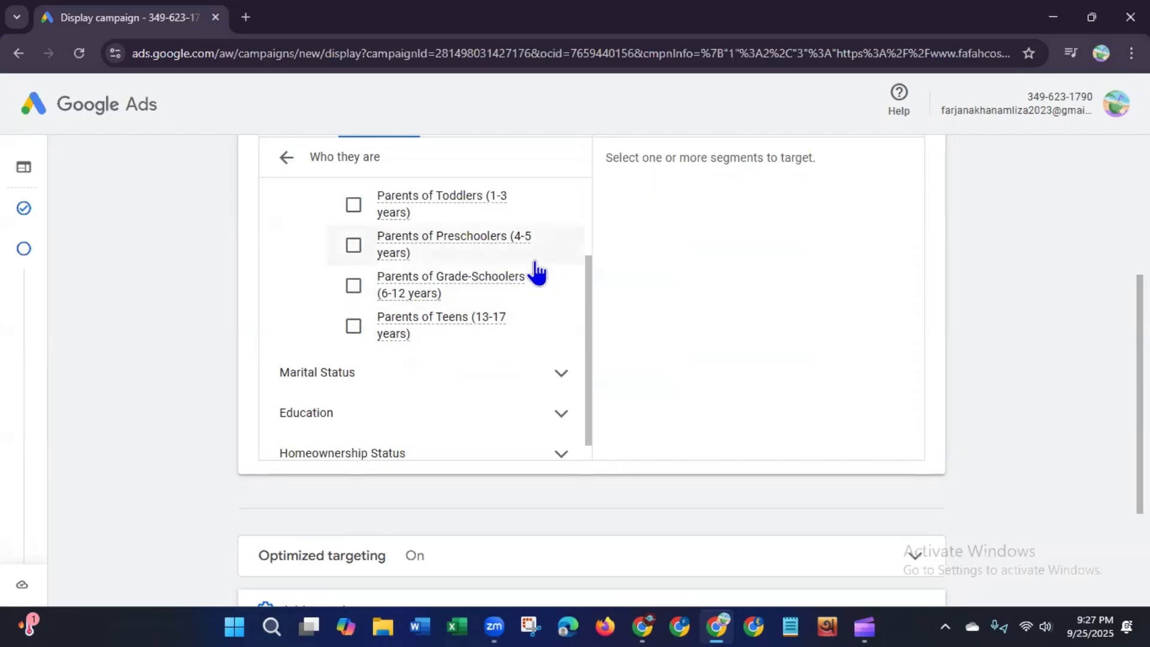
{"action": "left_click_drag", "start_coordinate": [590, 267], "coordinate": [563, 324]}
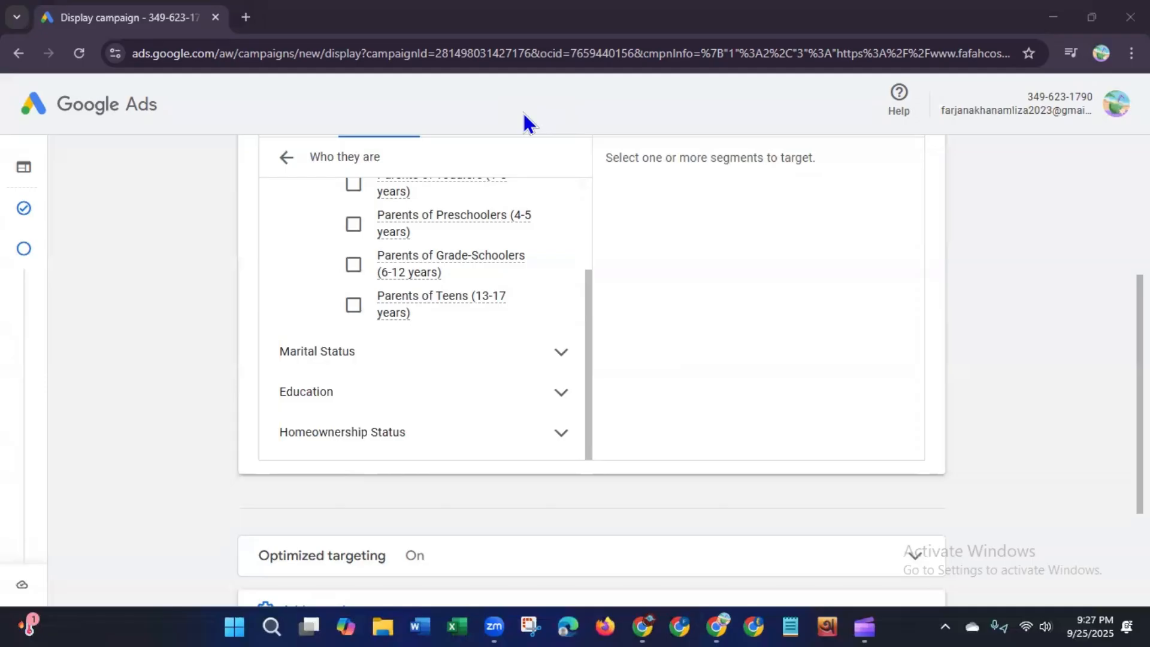
{"action": "left_click", "coordinate": [561, 353]}
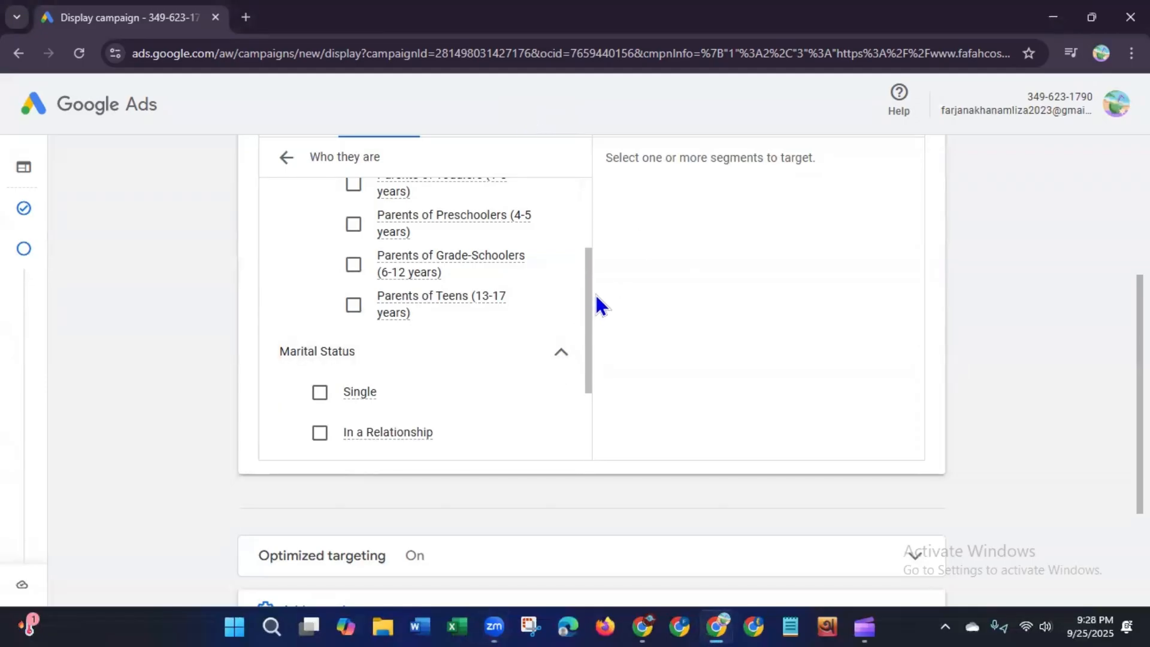
{"action": "scroll", "coordinate": [575, 367], "scroll_direction": "down", "scroll_amount": 2}
{"action": "scroll", "coordinate": [573, 367], "scroll_direction": "down", "scroll_amount": 1}
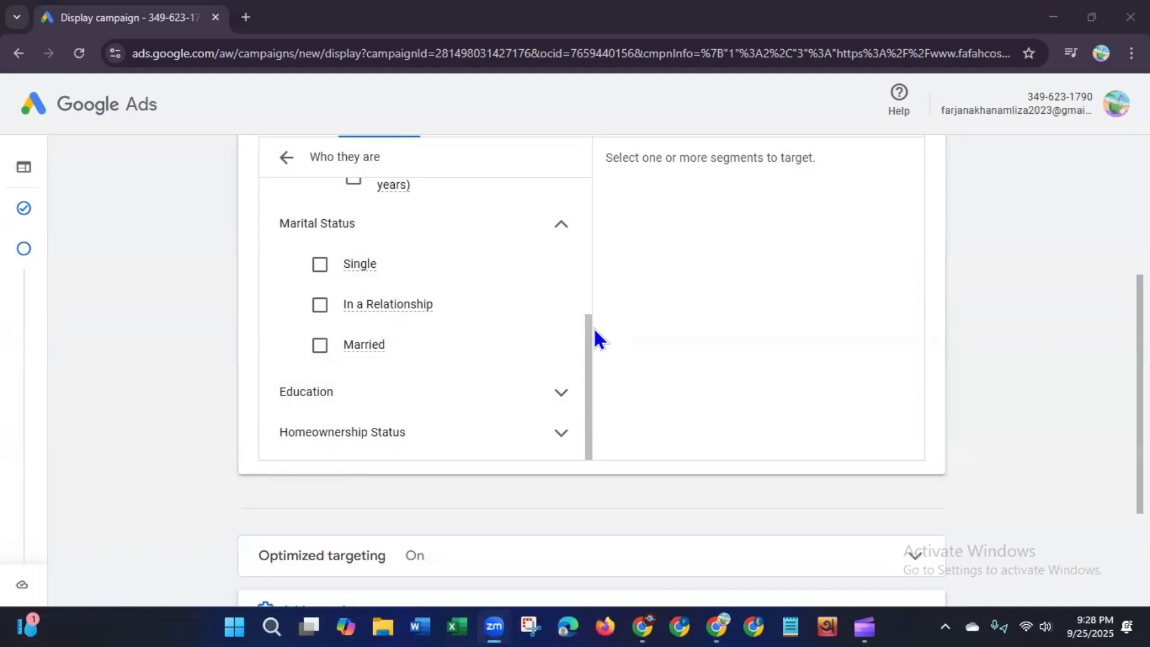
{"action": "left_click_drag", "start_coordinate": [588, 357], "coordinate": [591, 180]}
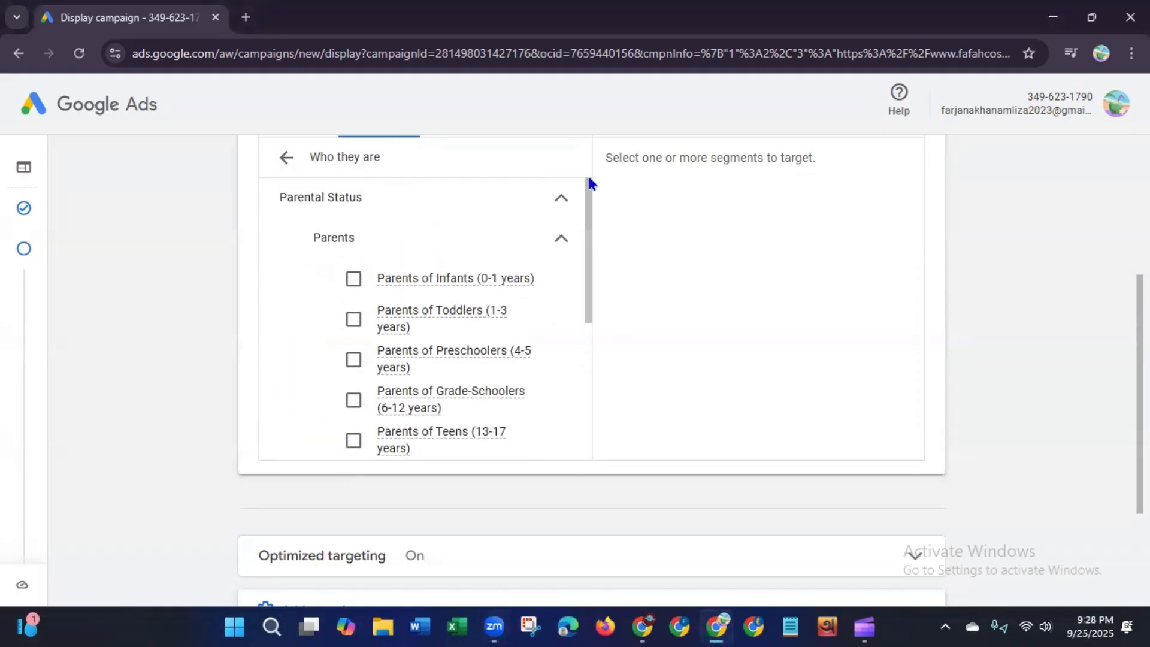
{"action": "left_click_drag", "start_coordinate": [1140, 373], "coordinate": [1140, 319]}
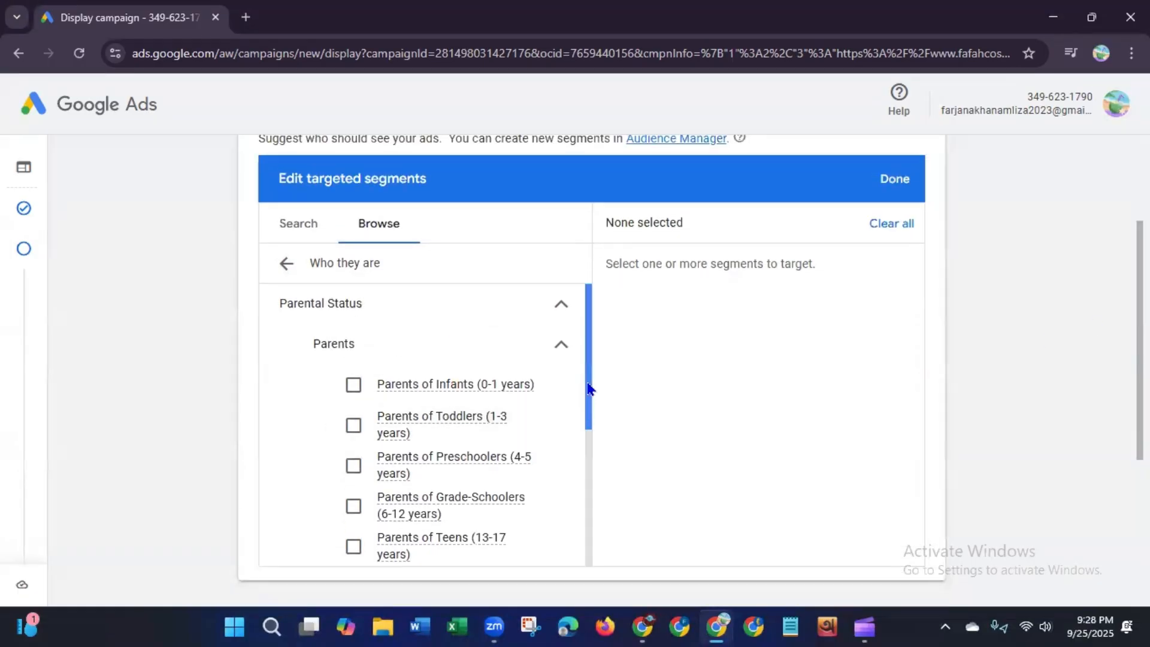
{"action": "left_click_drag", "start_coordinate": [590, 385], "coordinate": [576, 454]}
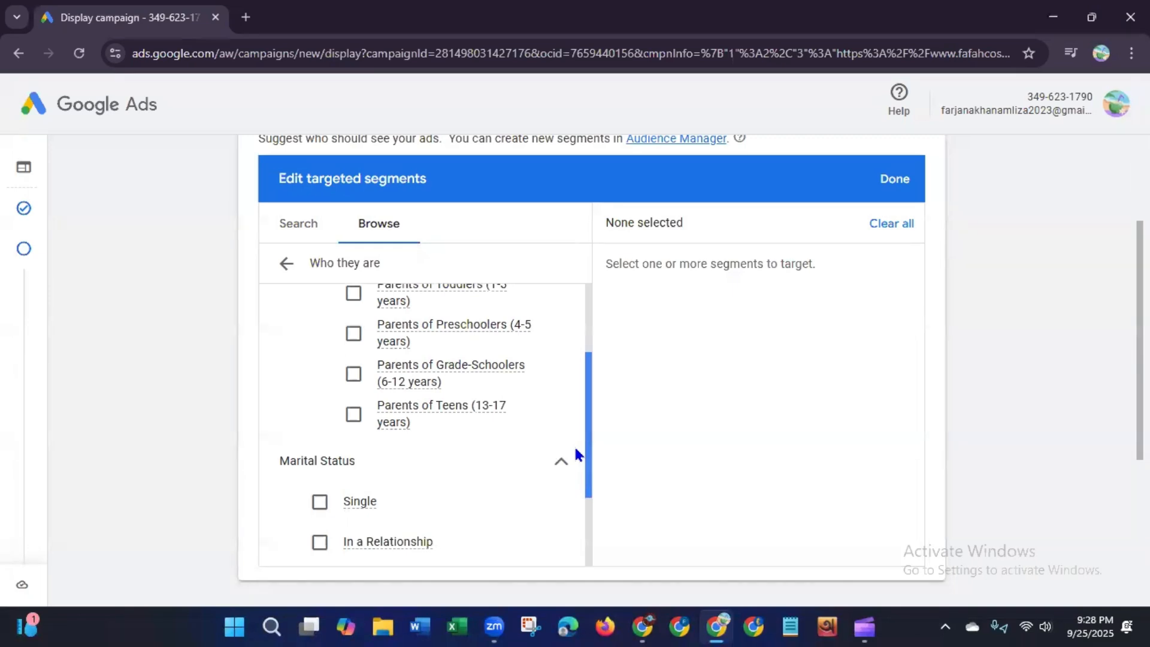
{"action": "left_click_drag", "start_coordinate": [574, 444], "coordinate": [587, 354]}
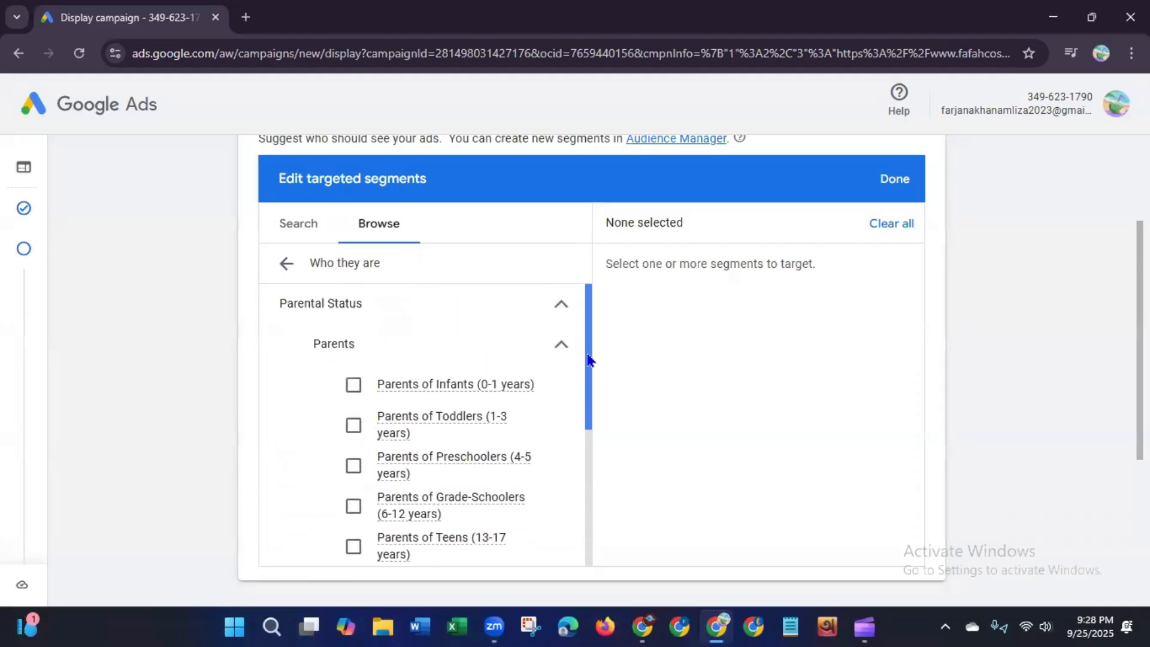
Step: Search the audience segments for cosmetics and select the whole actively researching or planning group of results
{"action": "left_click", "coordinate": [283, 233]}
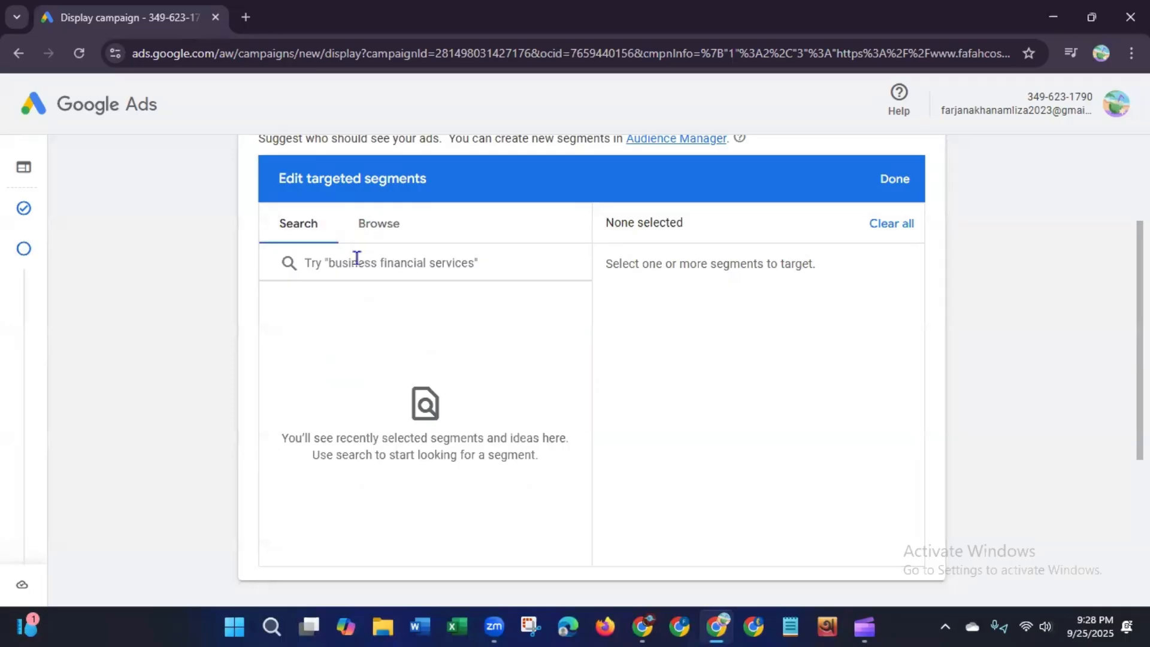
{"action": "left_click", "coordinate": [404, 267]}
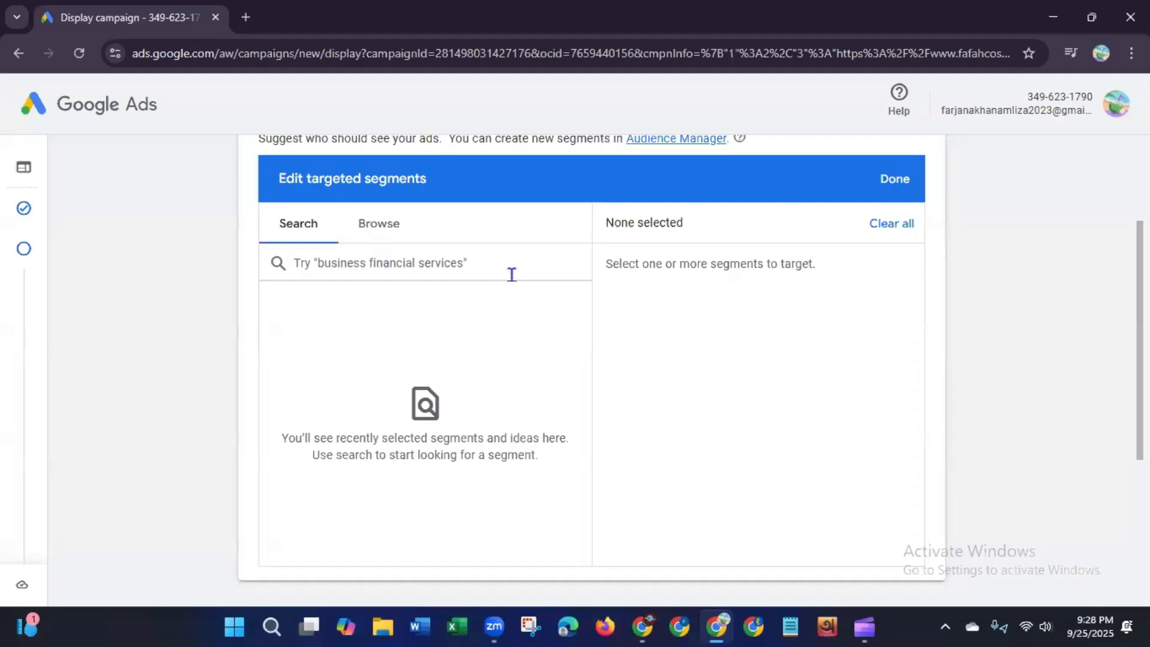
{"action": "type", "text": "cosme"}
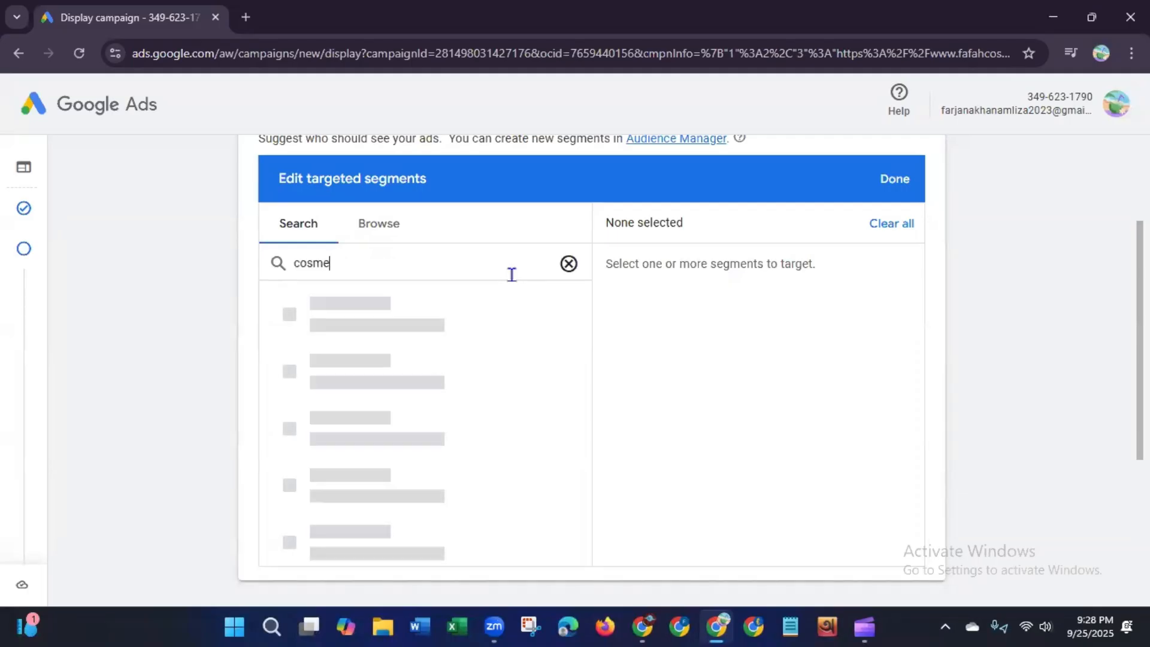
{"action": "type", "text": "tics"}
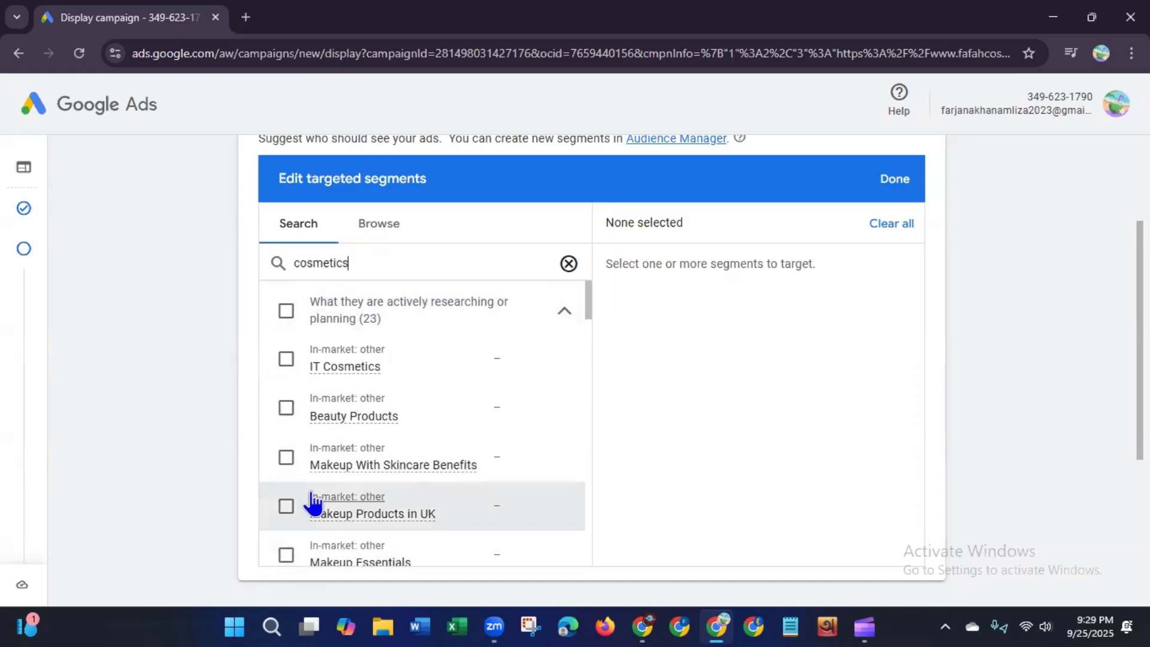
{"action": "left_click", "coordinate": [286, 313]}
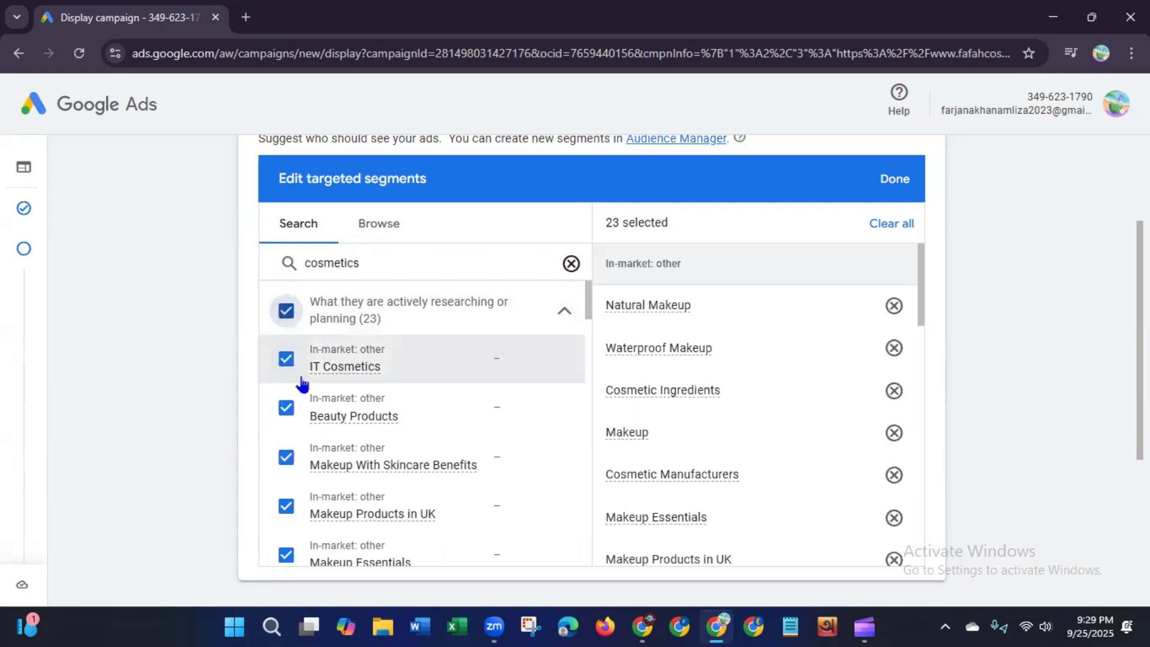
Step: Add the Beauty Blogger, Hair and Makeup Salons and Bridal Hair and Makeup affinity segments from the cosmetics results
{"action": "left_click_drag", "start_coordinate": [587, 319], "coordinate": [579, 464]}
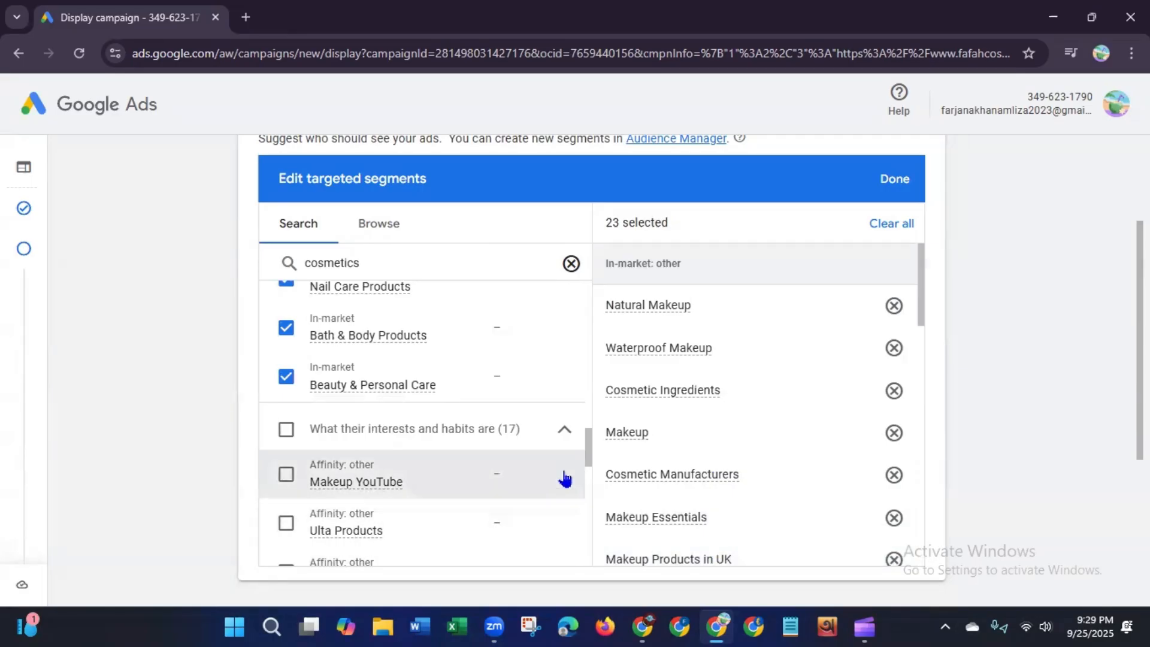
{"action": "left_click_drag", "start_coordinate": [588, 449], "coordinate": [588, 466]}
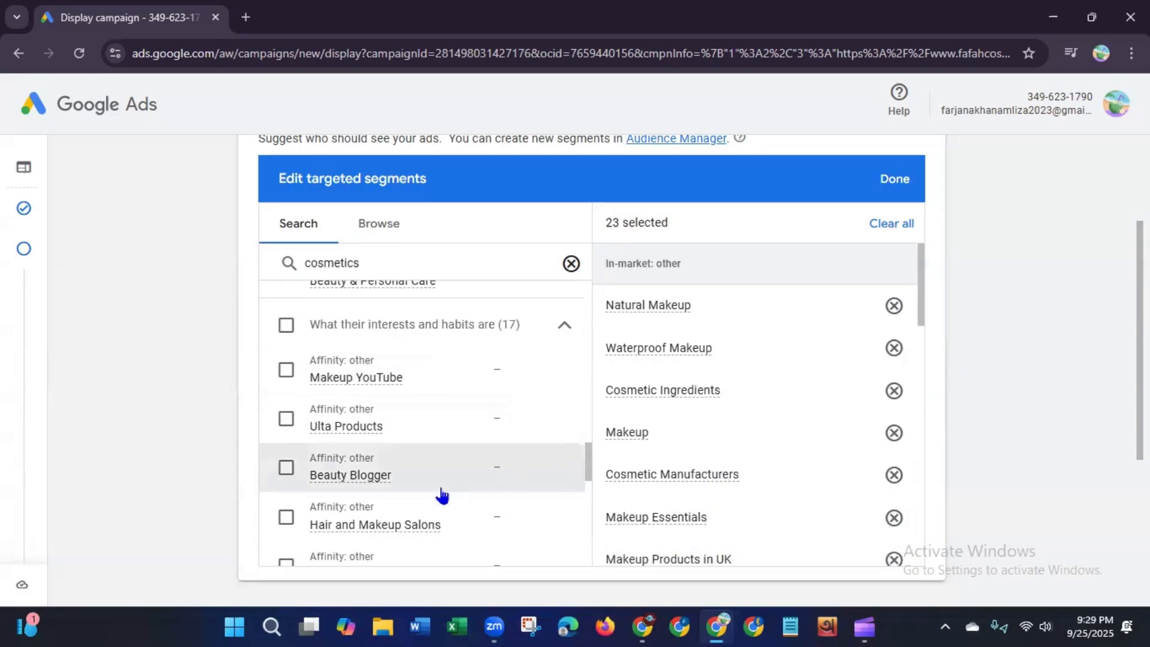
{"action": "left_click", "coordinate": [289, 469]}
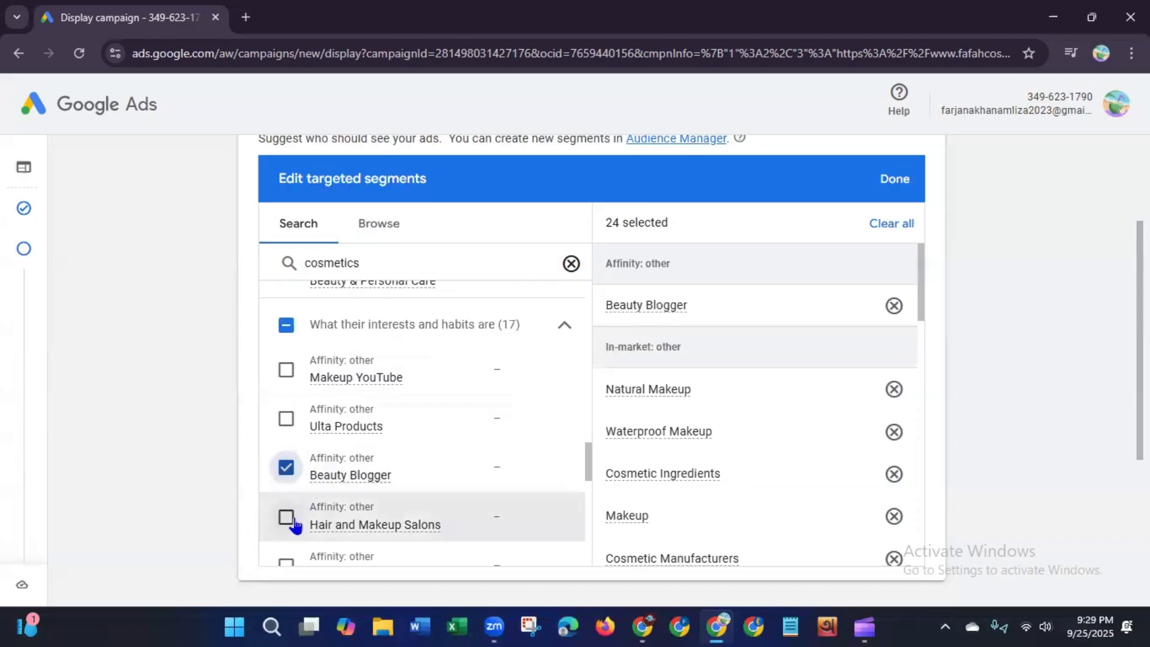
{"action": "left_click", "coordinate": [286, 516]}
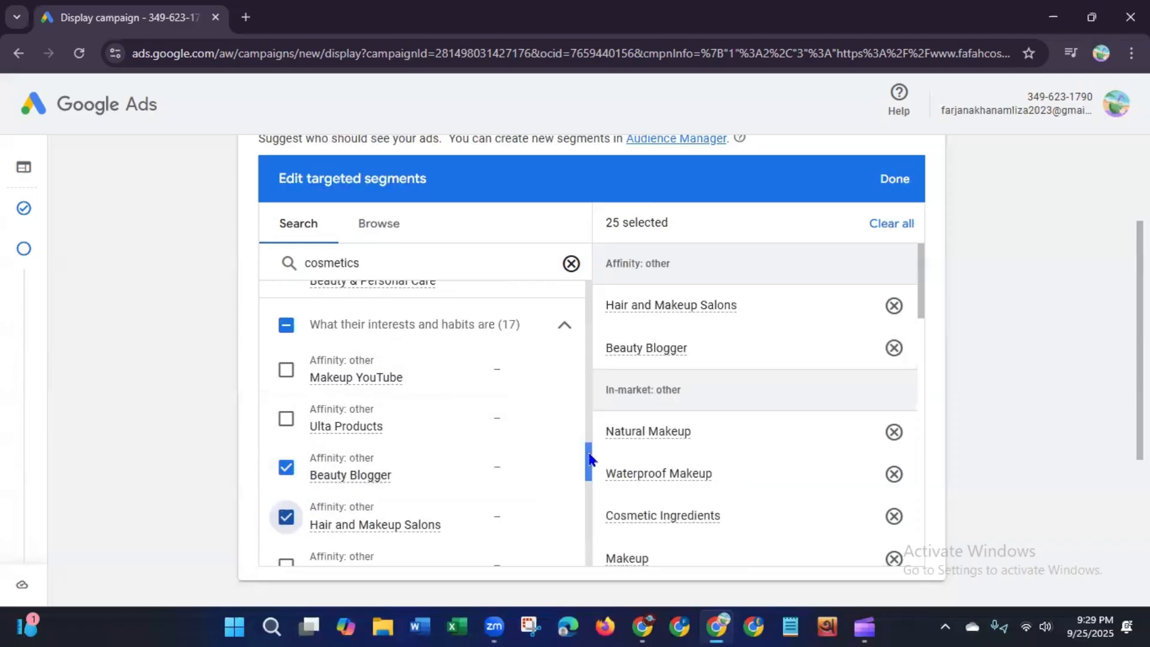
{"action": "scroll", "coordinate": [584, 464], "scroll_direction": "down", "scroll_amount": 3}
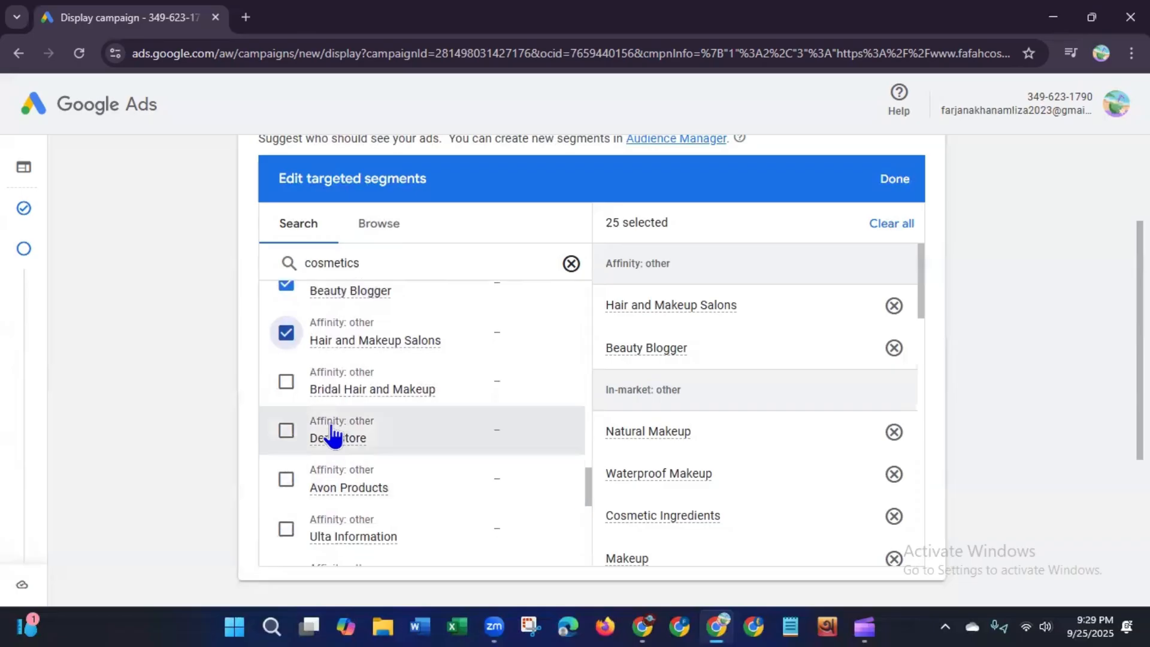
{"action": "left_click", "coordinate": [288, 384]}
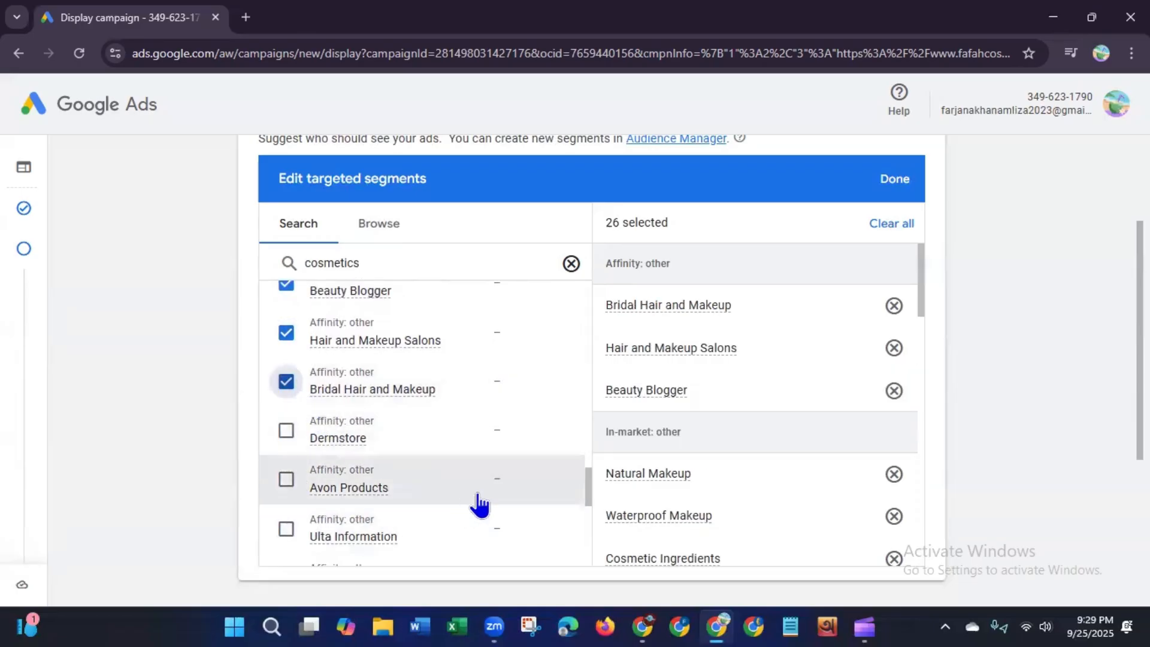
Step: Add the Beauty & Wellness, Hair Salon Supplies, Beauty Mavens and Shoppers affinity segments
{"action": "left_click_drag", "start_coordinate": [590, 487], "coordinate": [588, 509]}
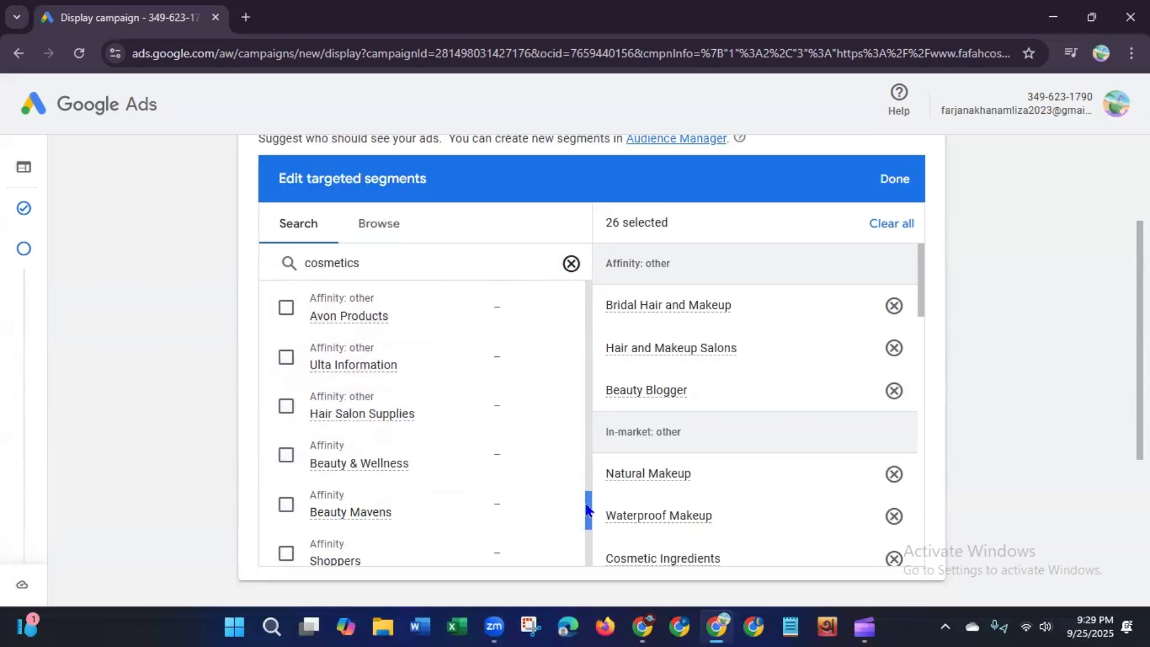
{"action": "left_click", "coordinate": [286, 455]}
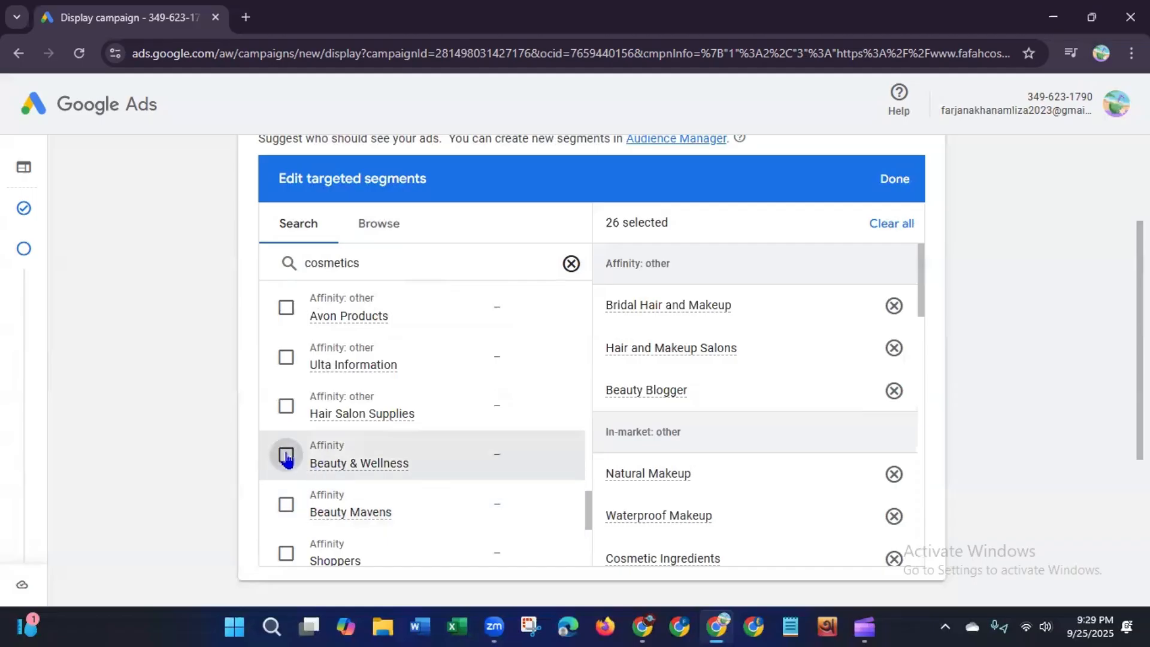
{"action": "left_click", "coordinate": [287, 407]}
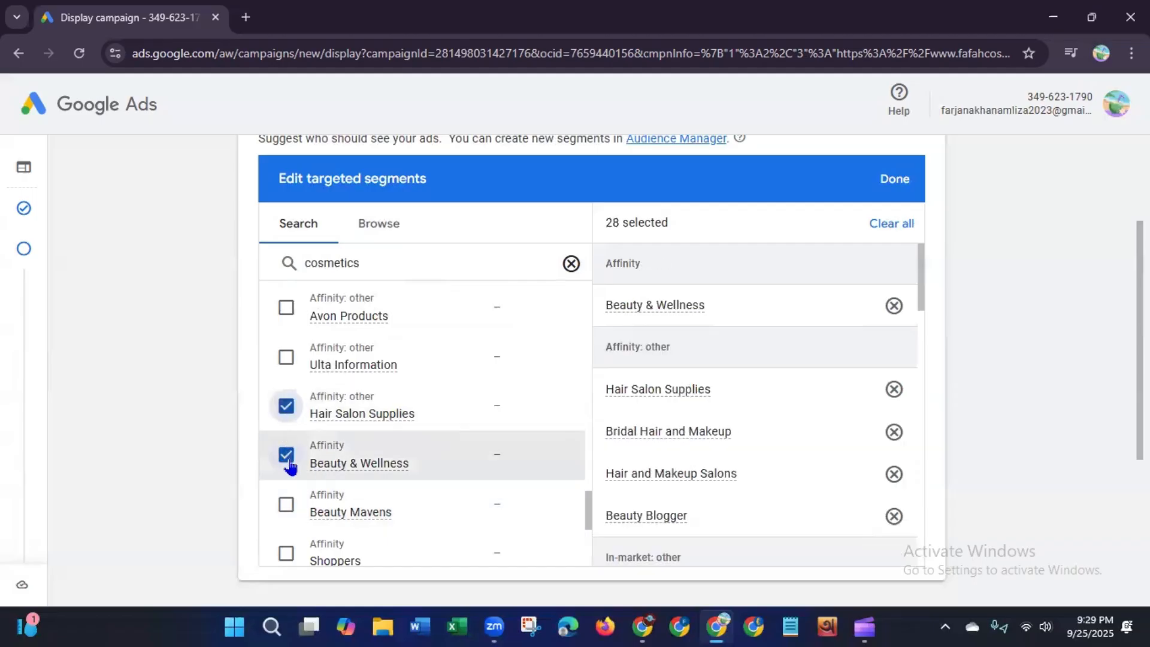
{"action": "left_click", "coordinate": [286, 505]}
{"action": "left_click", "coordinate": [287, 560]}
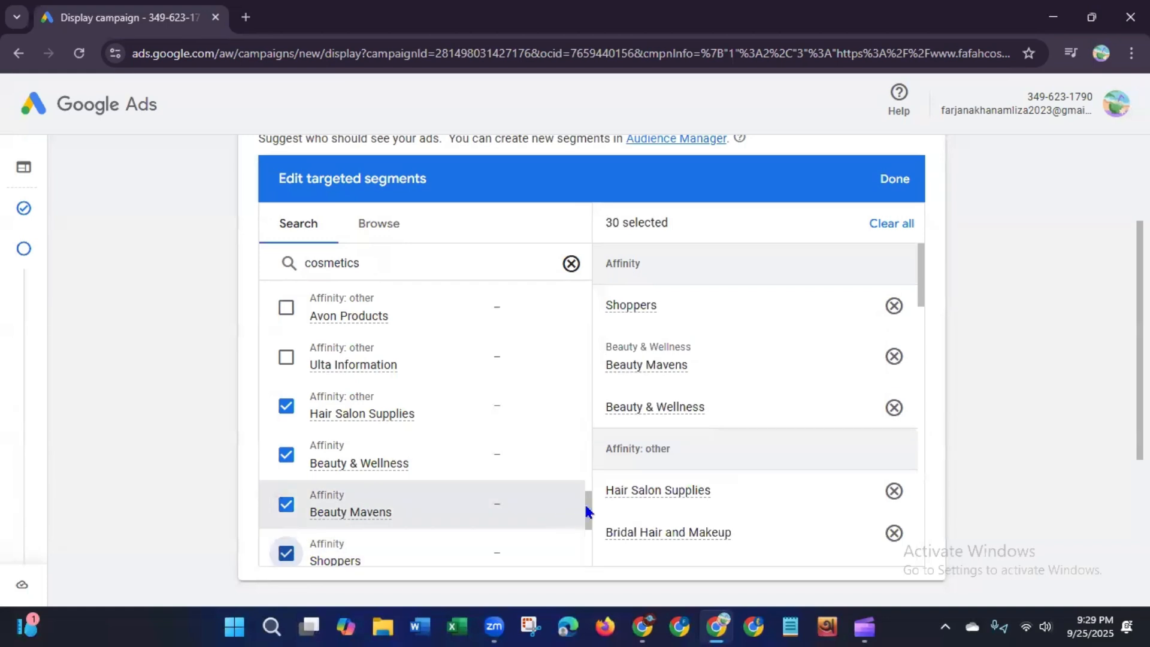
Step: Clear the previous search and search the audience segments for "beauty product"
{"action": "left_click_drag", "start_coordinate": [587, 510], "coordinate": [571, 273]}
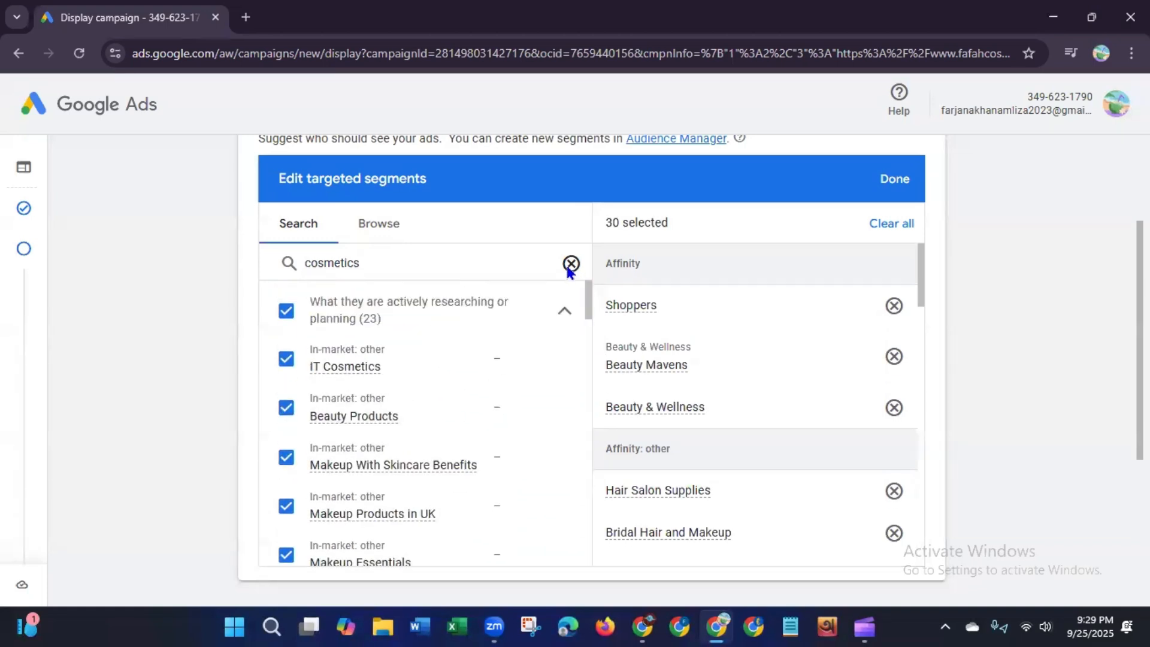
{"action": "left_click", "coordinate": [571, 264]}
{"action": "left_click", "coordinate": [395, 268]}
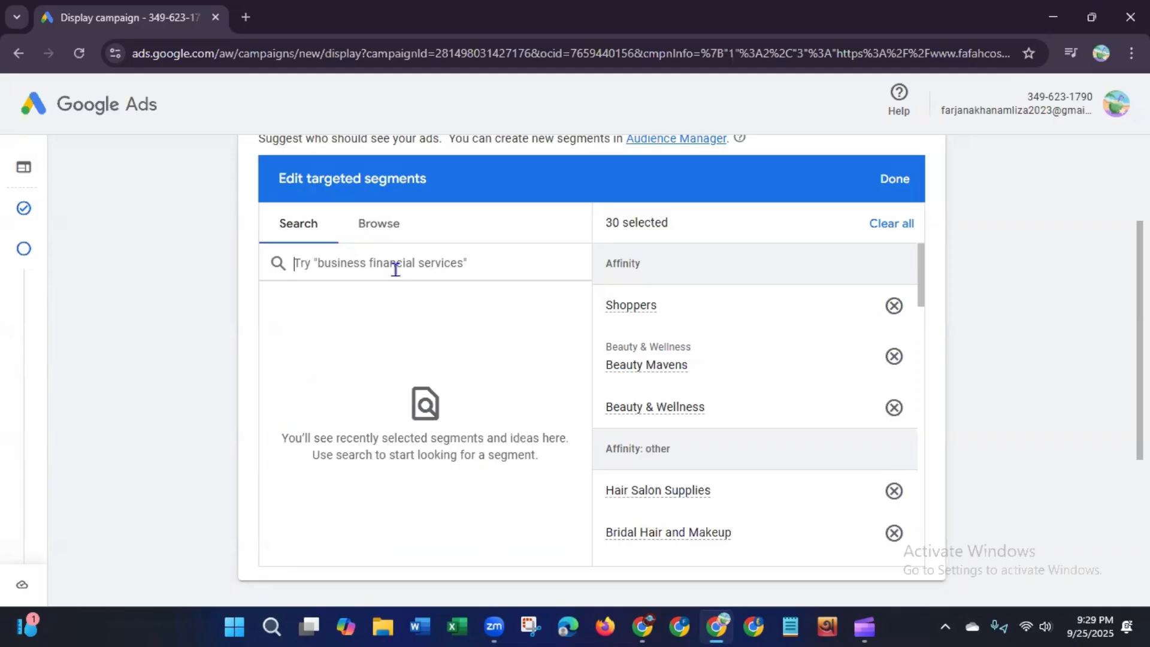
{"action": "type", "text": "beau"}
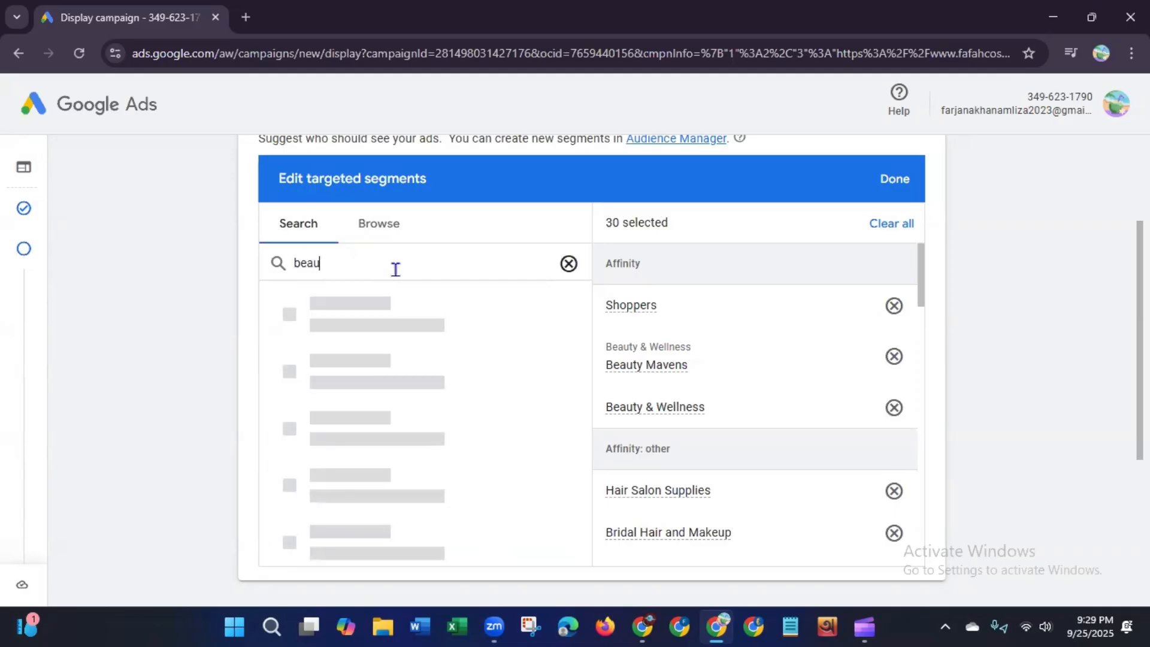
{"action": "type", "text": "ty product"}
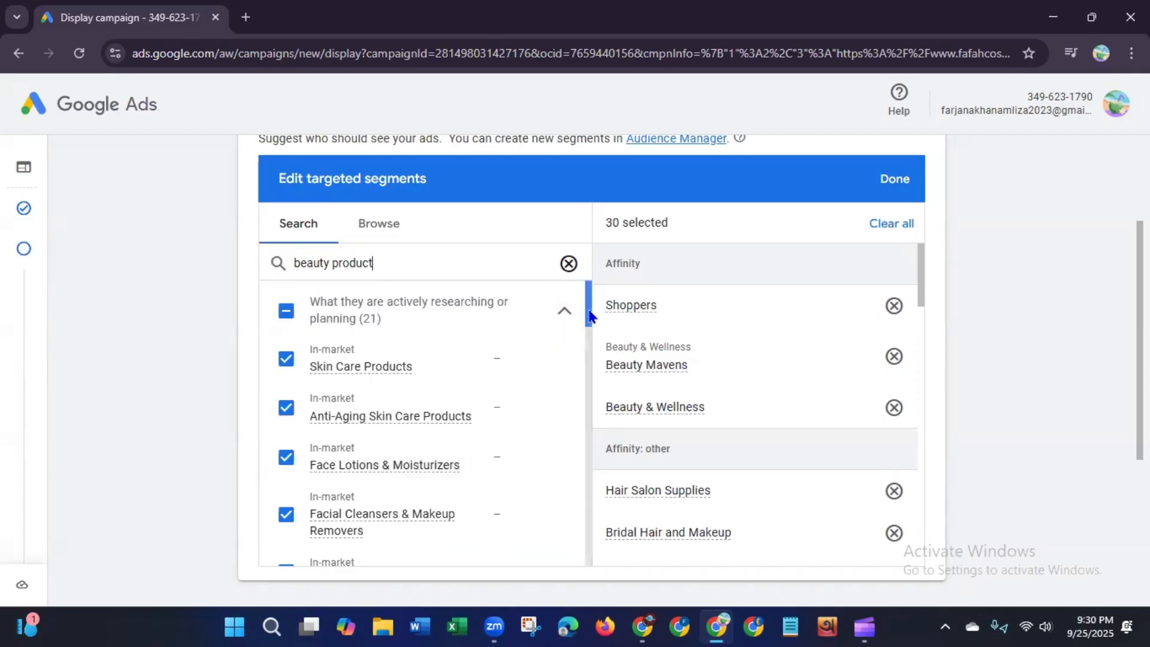
Step: Add the Skin Care Products, Organic Body Care Products, Beauty Bay, Beauty Routine Information and Spa Skin Care Products in-market segments
{"action": "left_click_drag", "start_coordinate": [590, 316], "coordinate": [590, 395]}
{"action": "mouse_move", "coordinate": [353, 456]}
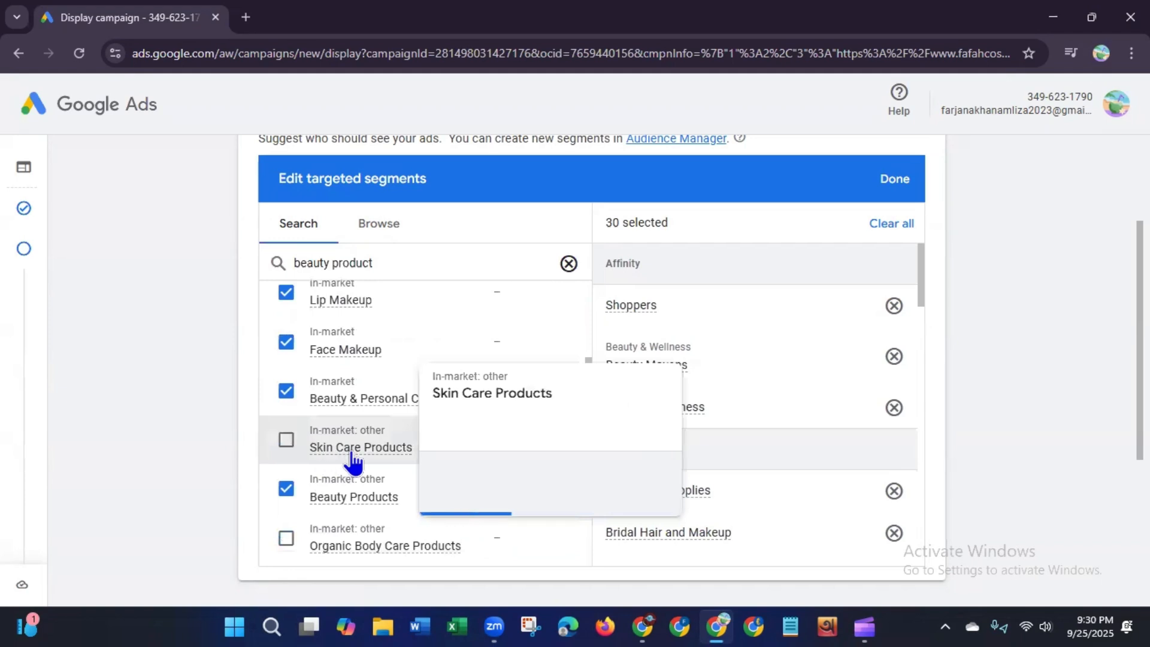
{"action": "left_click", "coordinate": [287, 442]}
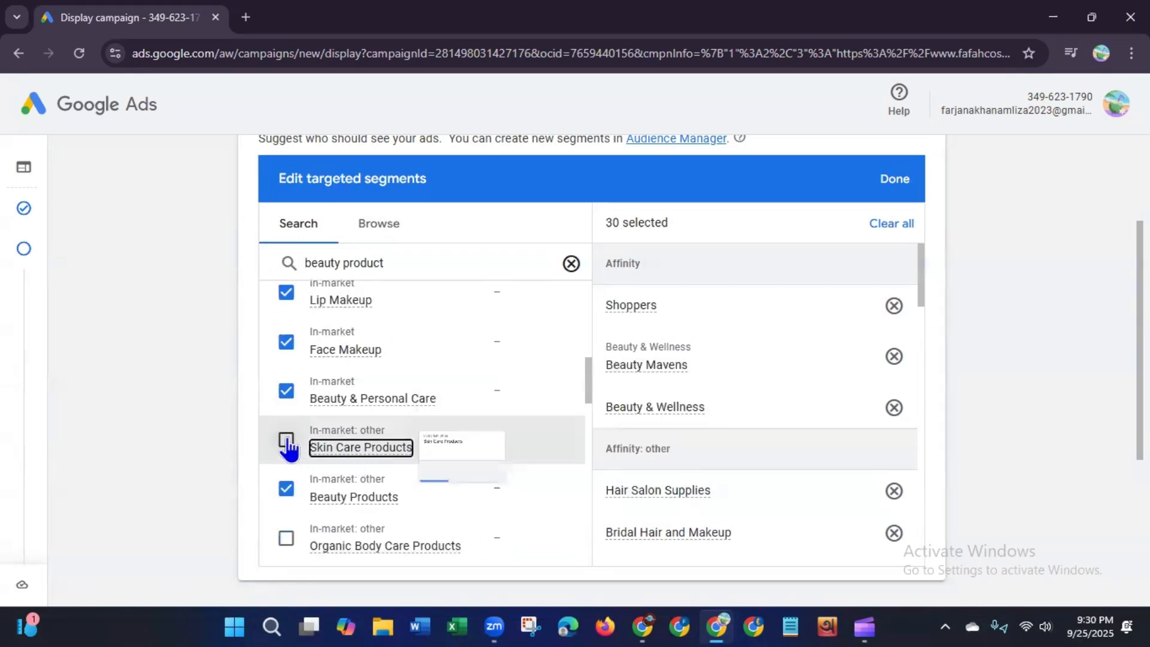
{"action": "left_click", "coordinate": [287, 442]}
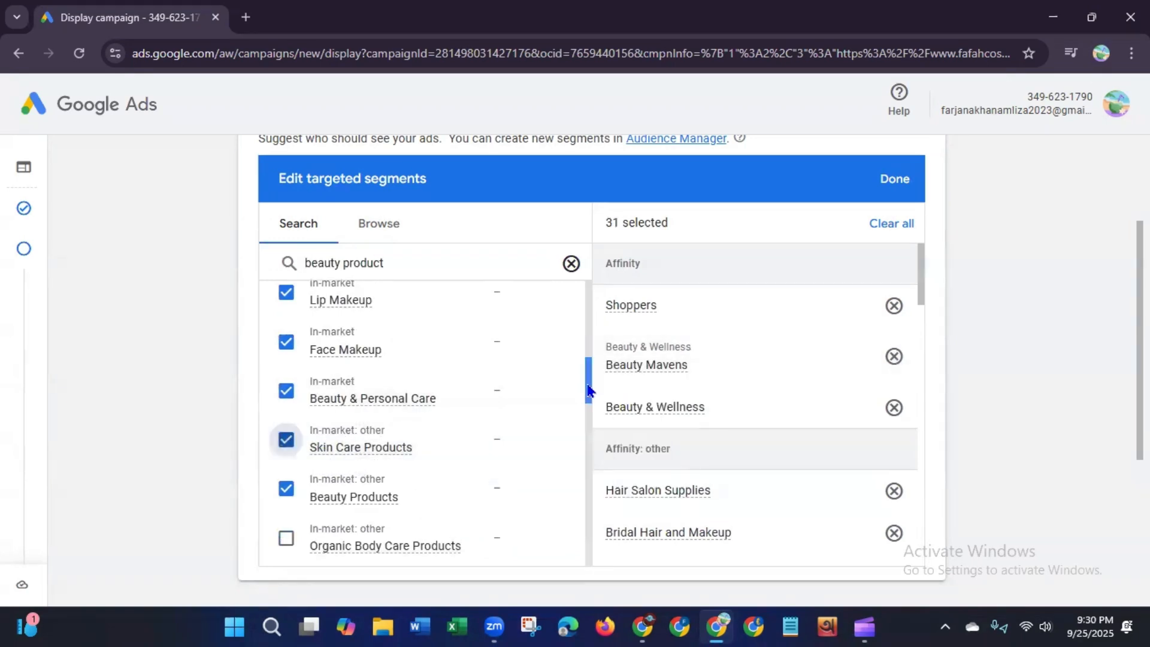
{"action": "left_click_drag", "start_coordinate": [588, 391], "coordinate": [588, 420]}
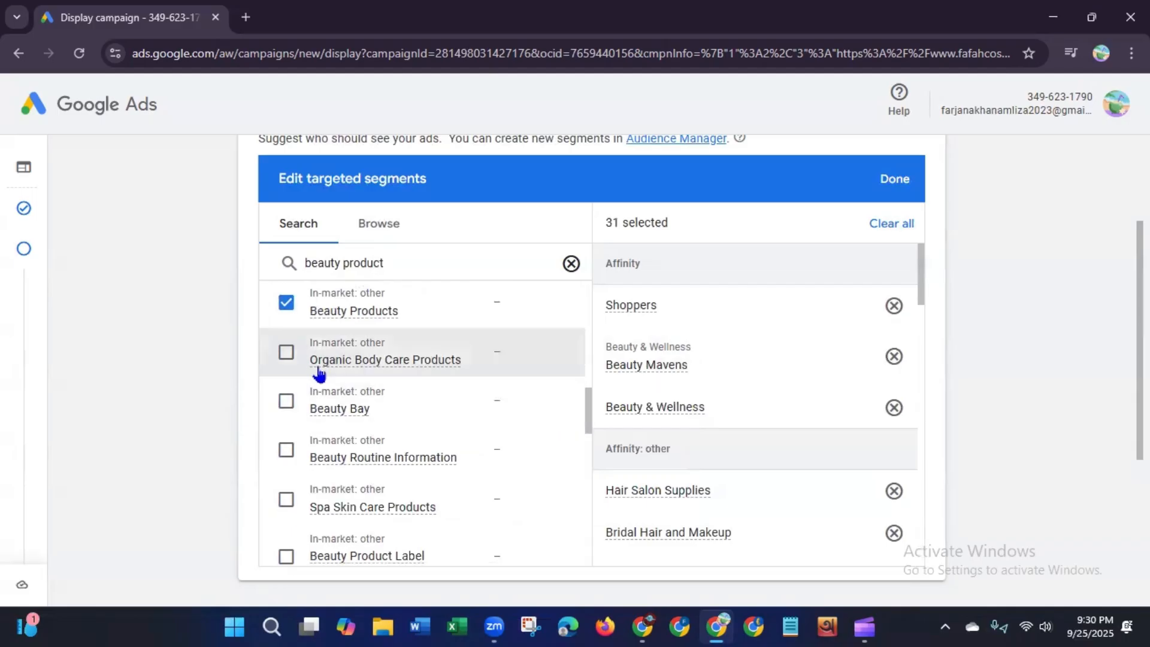
{"action": "mouse_move", "coordinate": [434, 373]}
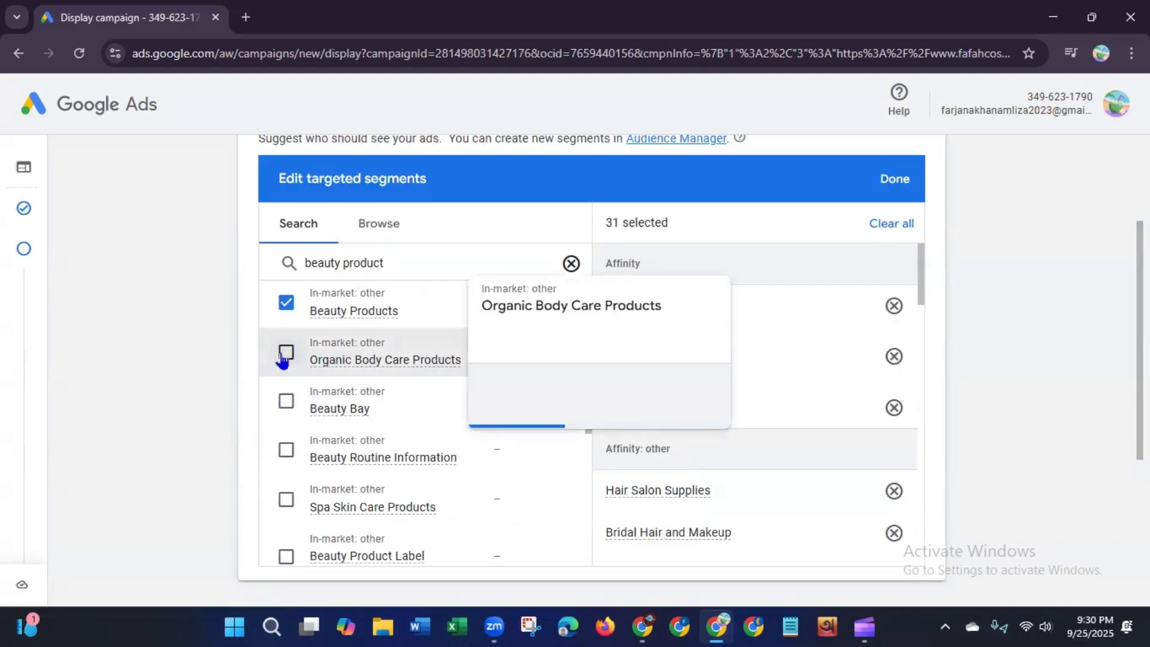
{"action": "left_click", "coordinate": [284, 406]}
{"action": "left_click", "coordinate": [286, 454]}
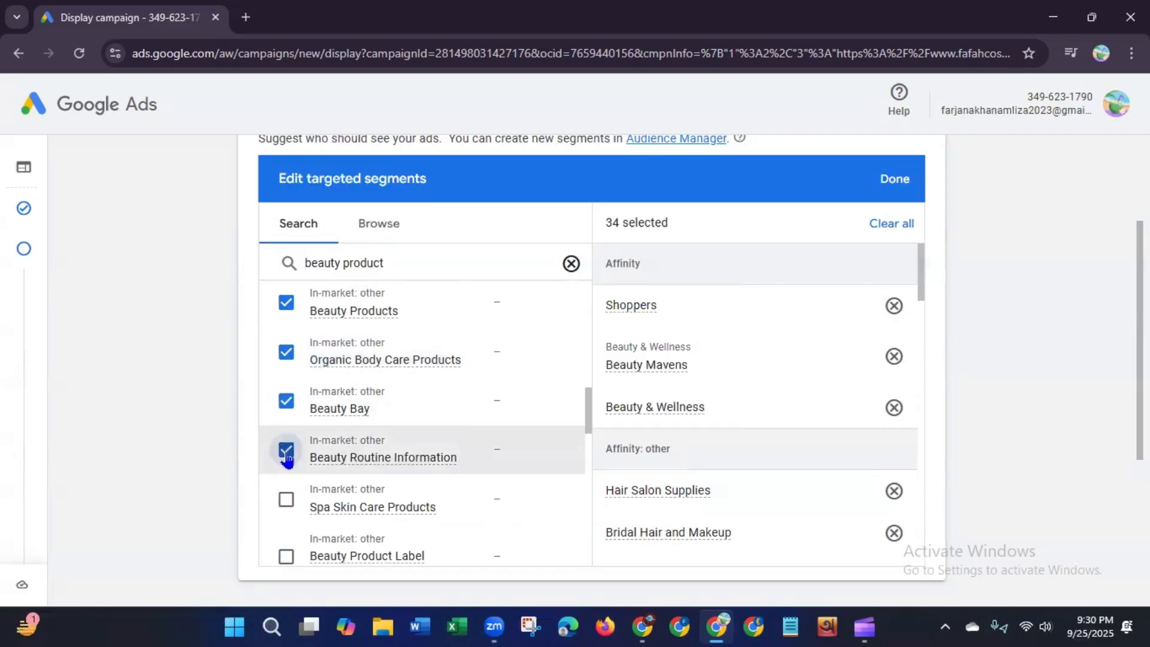
{"action": "left_click", "coordinate": [289, 501]}
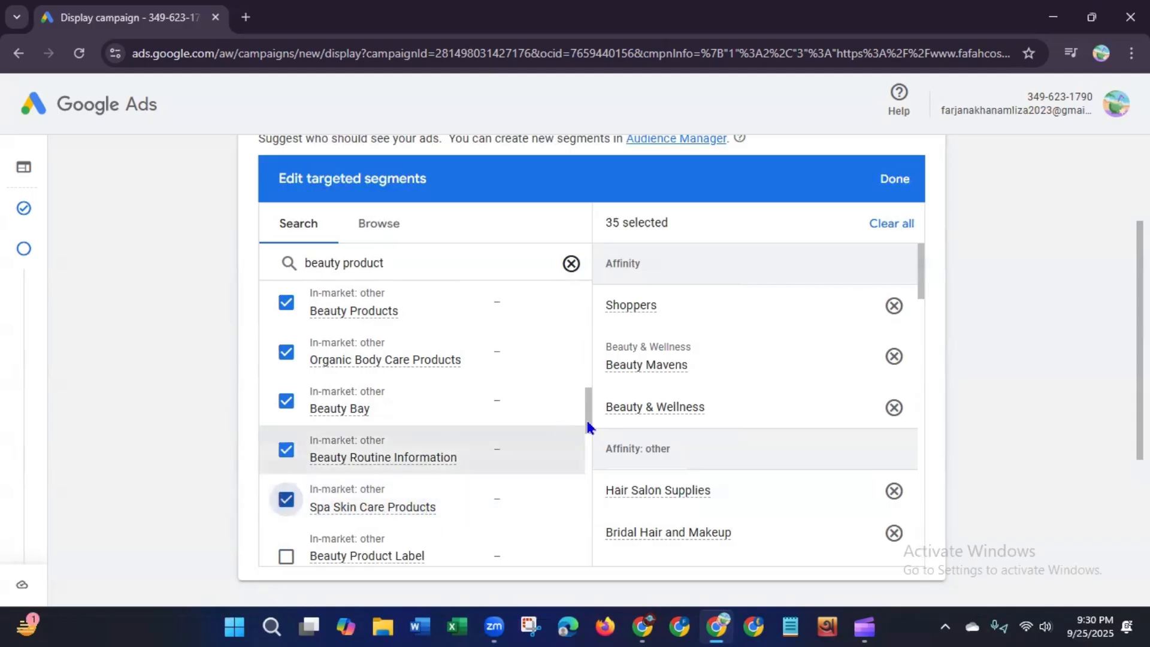
Step: Add the Skincare Products, Homemade Beauty Products and Beauty Product Label Manufaturer in-market segments
{"action": "scroll", "coordinate": [584, 455], "scroll_direction": "down", "scroll_amount": 4}
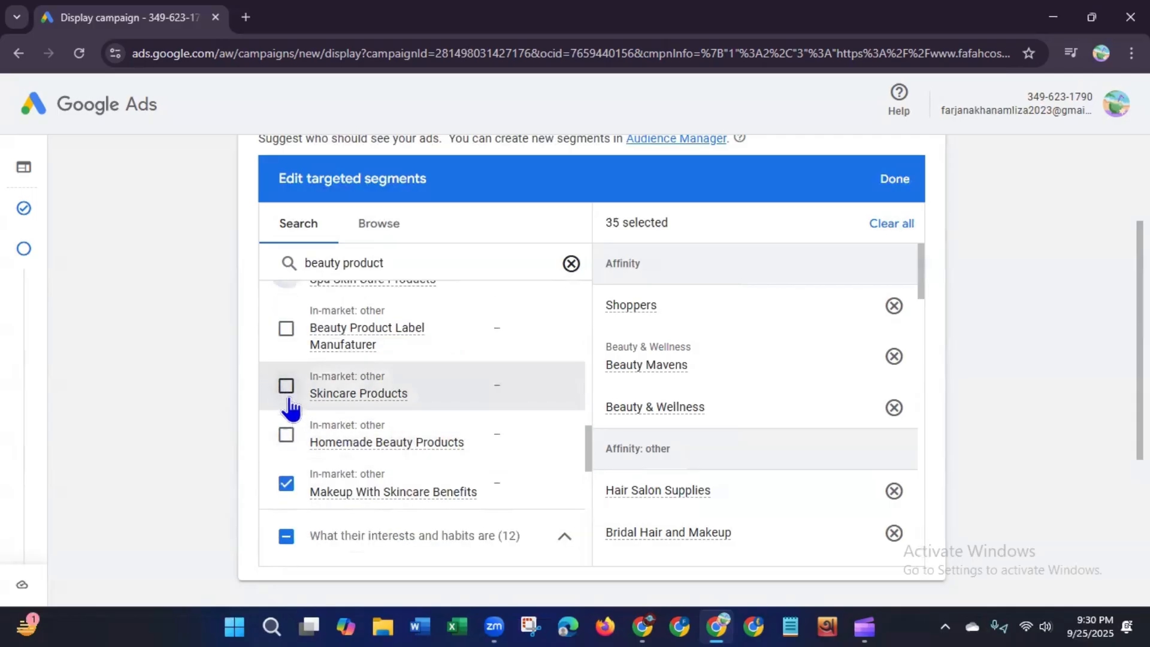
{"action": "left_click", "coordinate": [290, 396]}
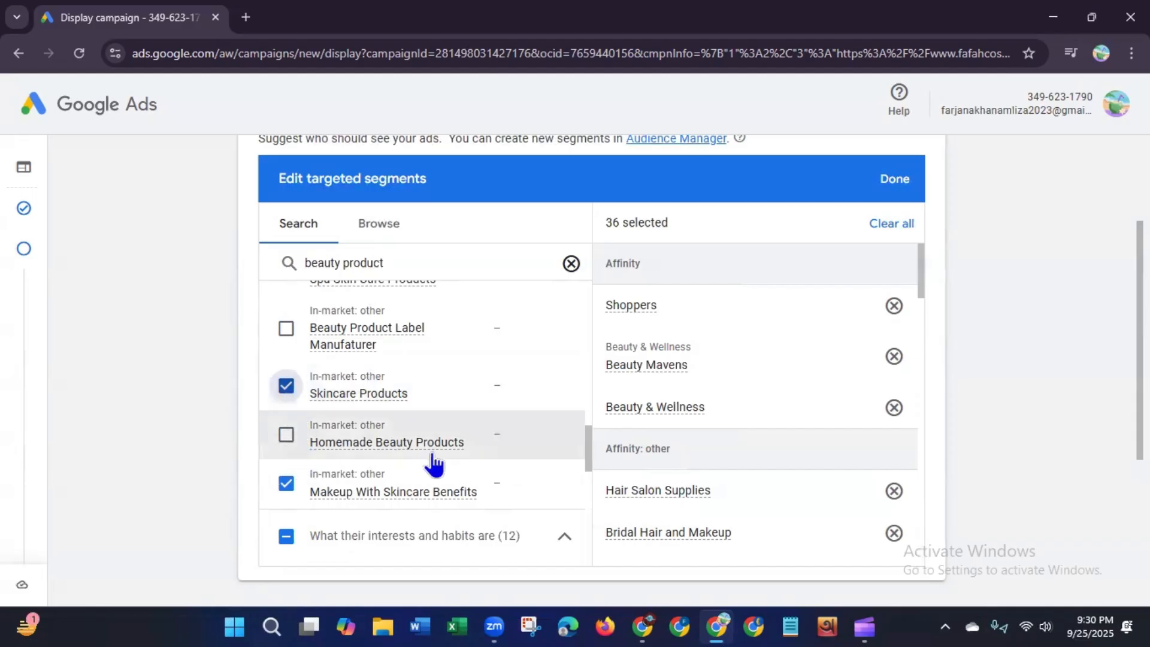
{"action": "left_click", "coordinate": [287, 437]}
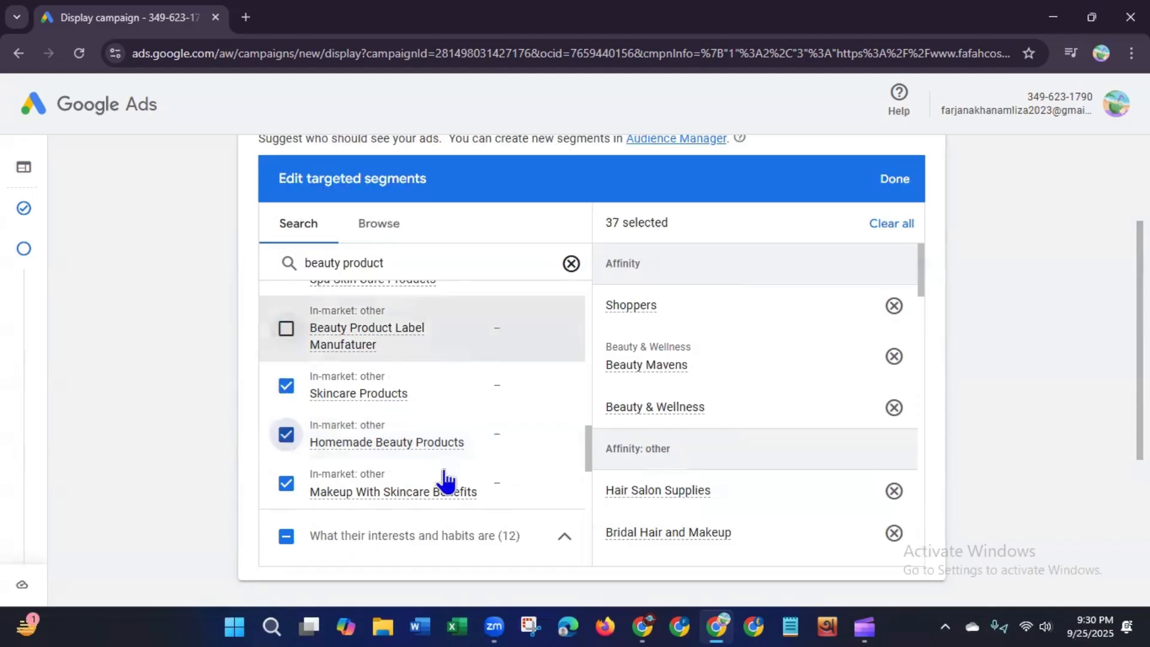
{"action": "left_click", "coordinate": [288, 330]}
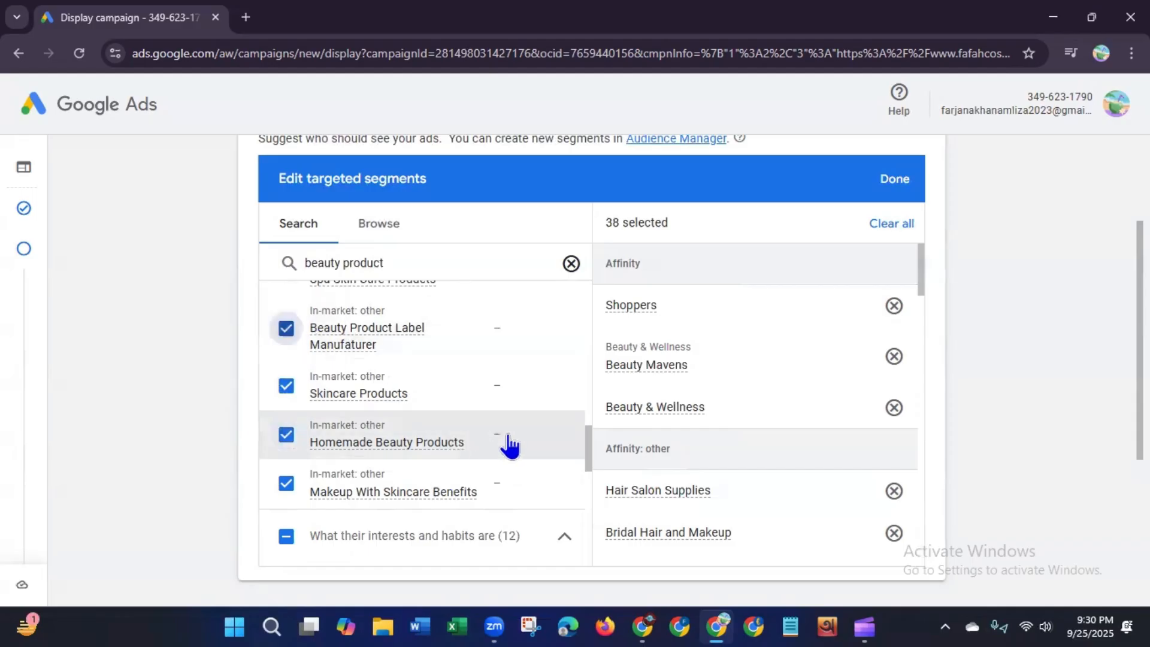
Step: Add the Makeup YouTube and Luxury Shoppers affinity segments from the beauty product results
{"action": "left_click_drag", "start_coordinate": [590, 454], "coordinate": [577, 495]}
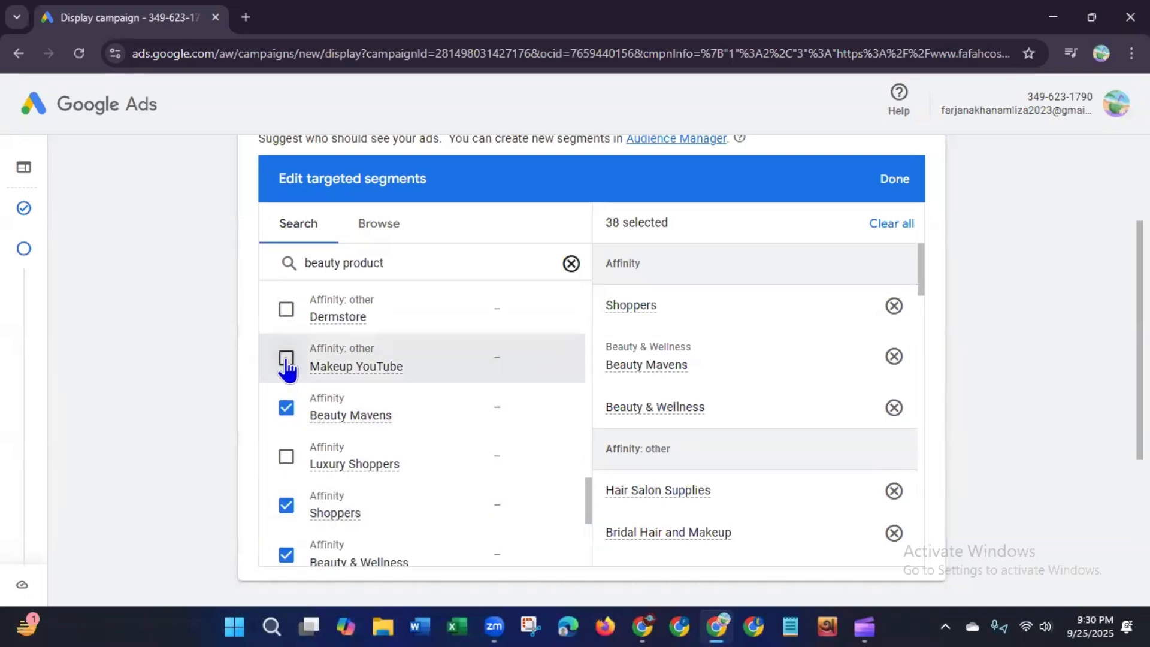
{"action": "left_click", "coordinate": [287, 362]}
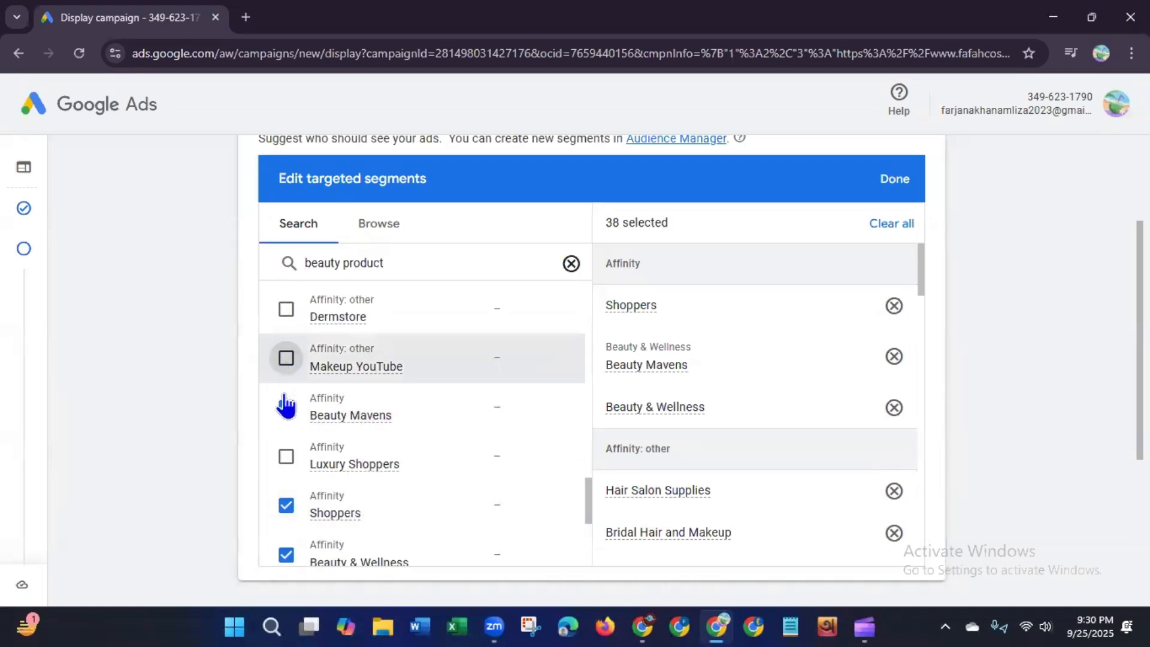
{"action": "left_click", "coordinate": [336, 476]}
Step: Clear the search and search the audience segments for "cruelty free makeup"
{"action": "left_click_drag", "start_coordinate": [588, 497], "coordinate": [590, 264]}
{"action": "left_click", "coordinate": [572, 263]}
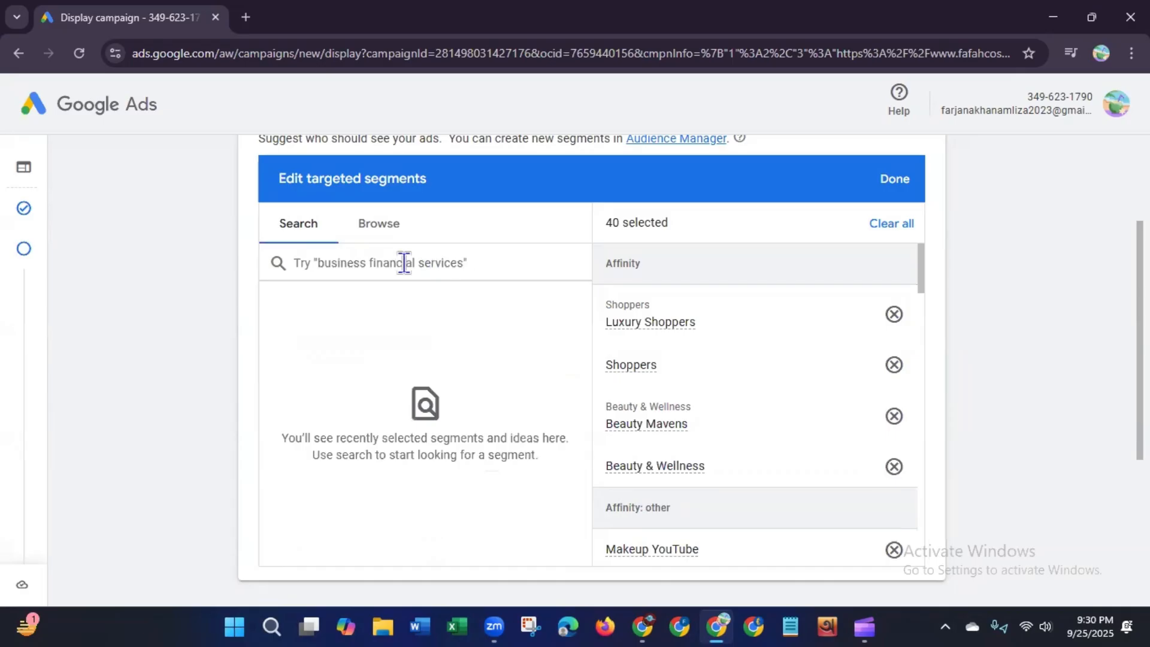
{"action": "type", "text": "cru"}
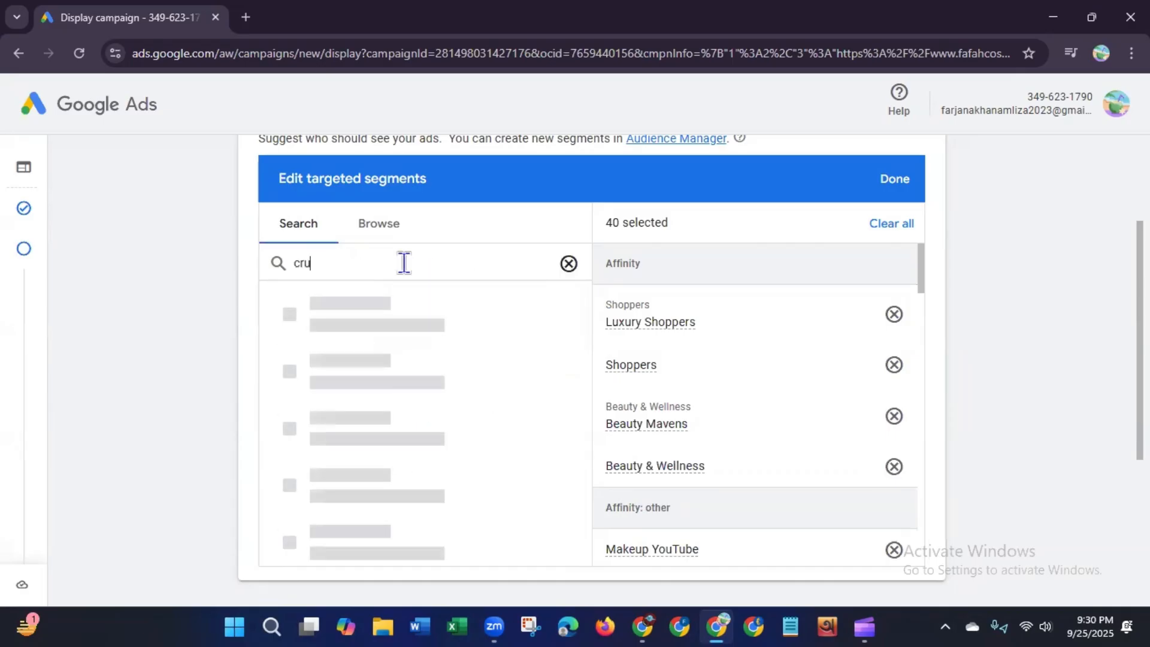
{"action": "type", "text": "elt"}
{"action": "type", "text": "y fre"}
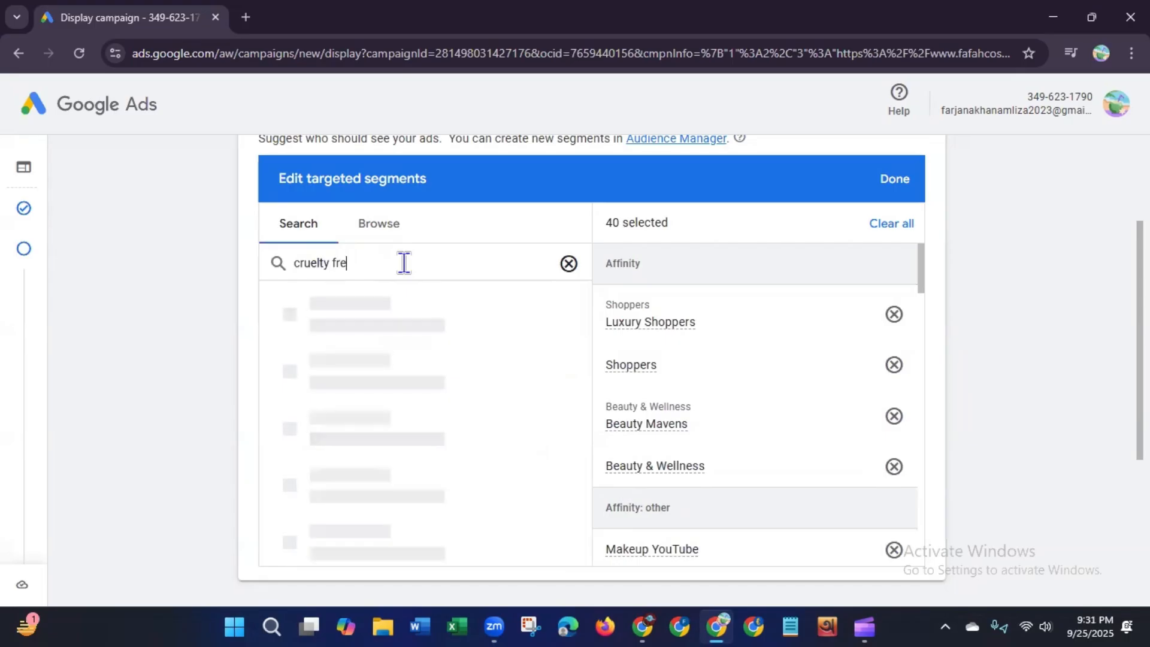
{"action": "type", "text": "e ma"}
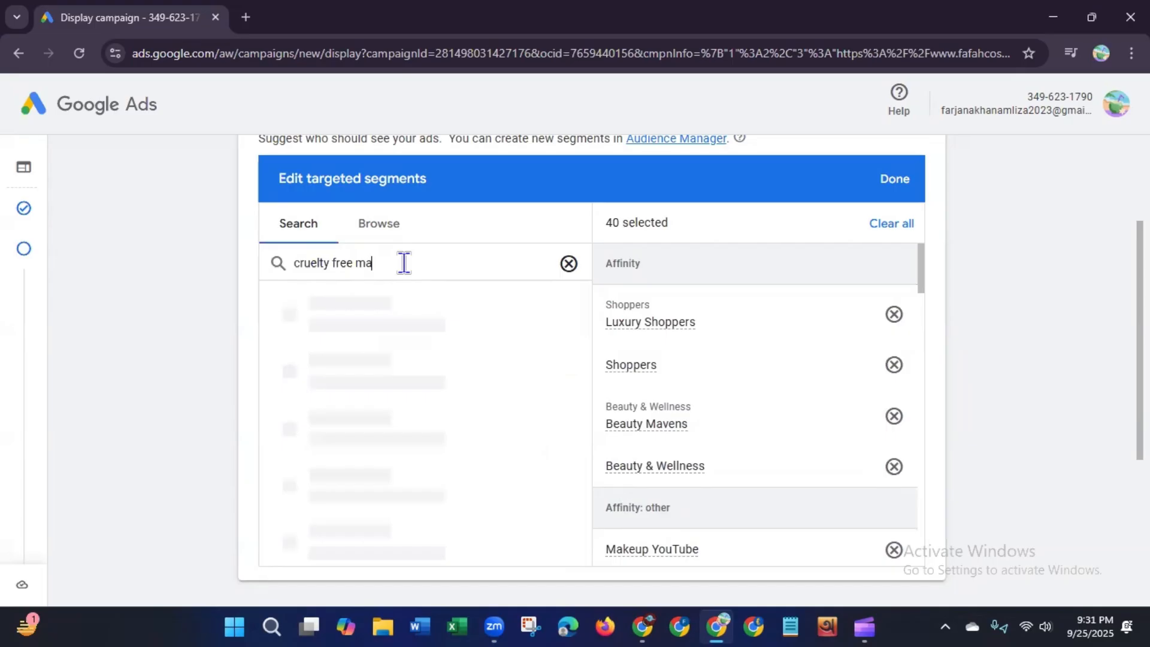
{"action": "type", "text": "keup"}
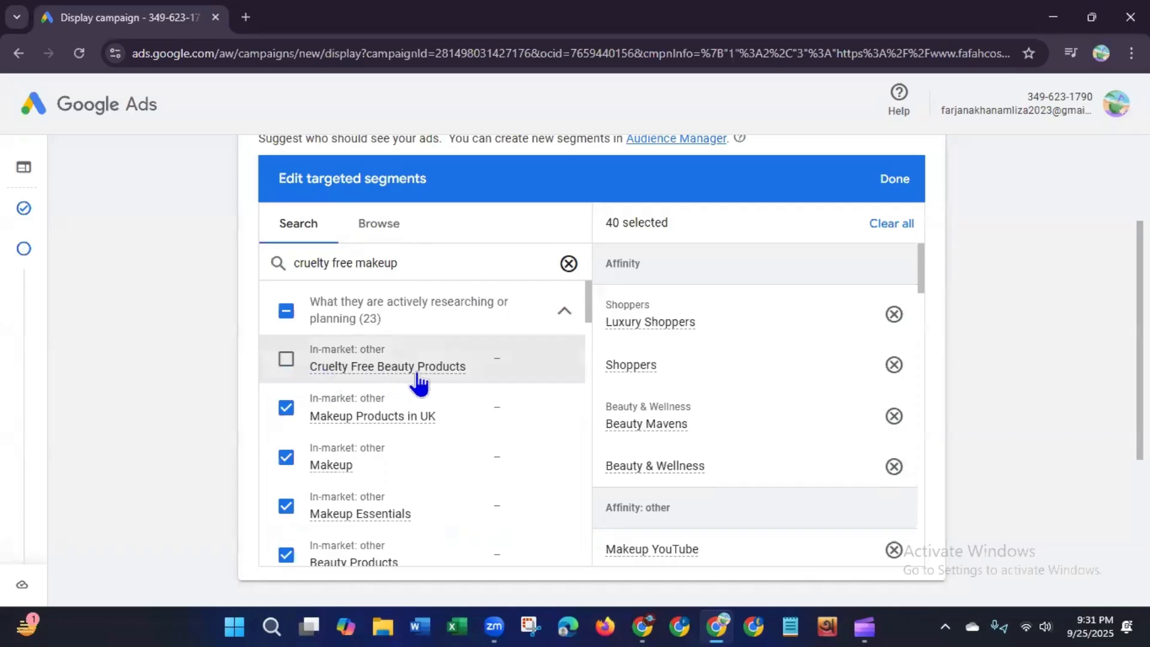
Step: Add the Cruelty Free Beauty Products and Makeup Trends segments, review the remaining results, and finish editing targeted segments
{"action": "mouse_move", "coordinate": [431, 384]}
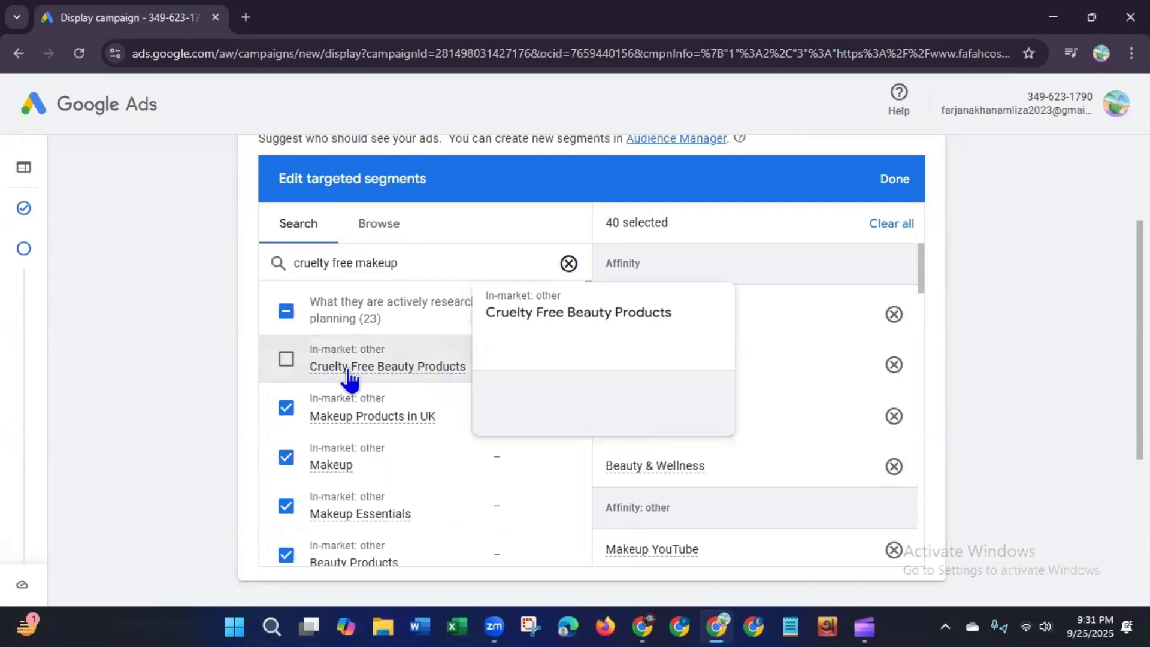
{"action": "left_click", "coordinate": [287, 360]}
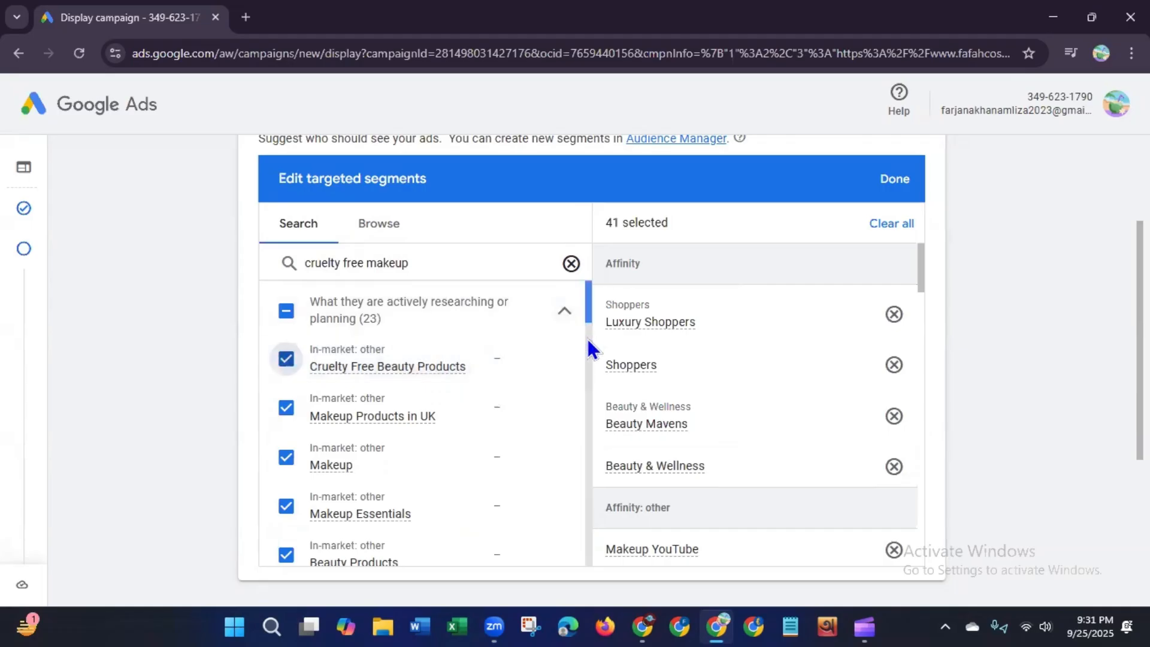
{"action": "scroll", "coordinate": [587, 361], "scroll_direction": "down", "scroll_amount": 6}
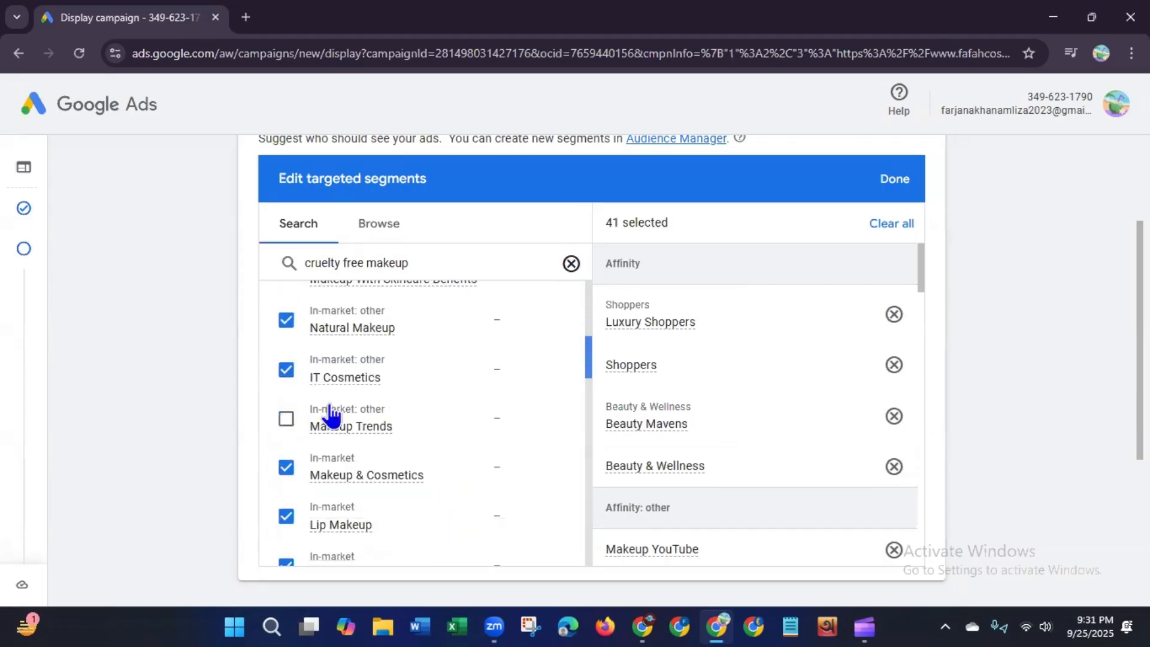
{"action": "left_click", "coordinate": [491, 419]}
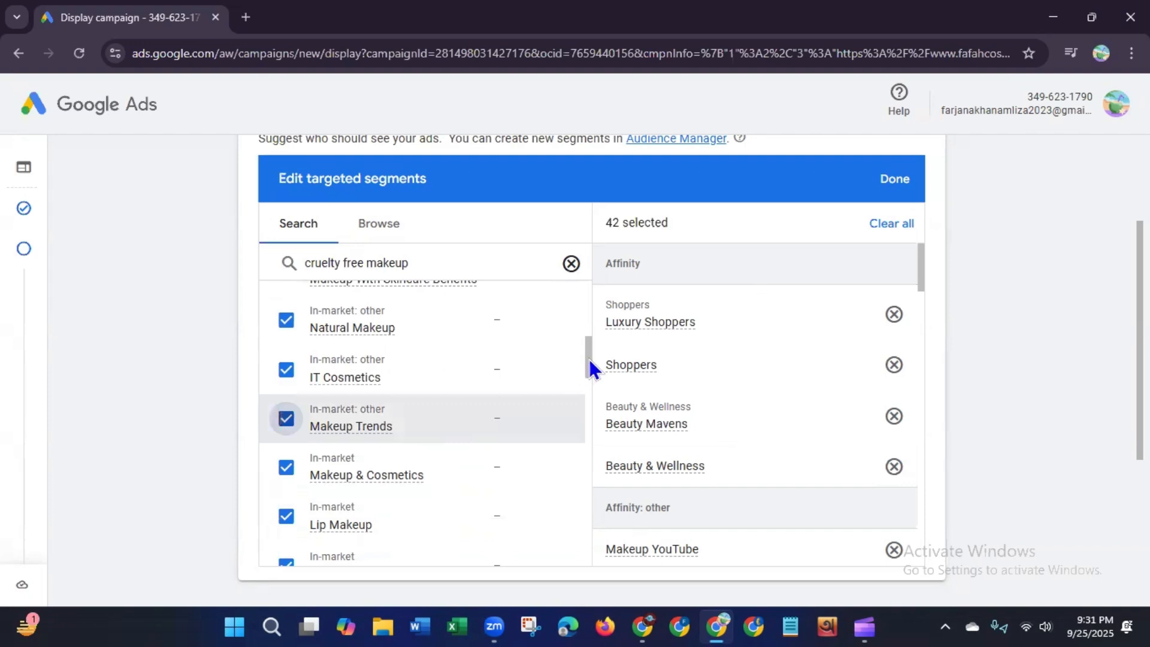
{"action": "scroll", "coordinate": [584, 407], "scroll_direction": "down", "scroll_amount": 1}
{"action": "scroll", "coordinate": [581, 431], "scroll_direction": "down", "scroll_amount": 7}
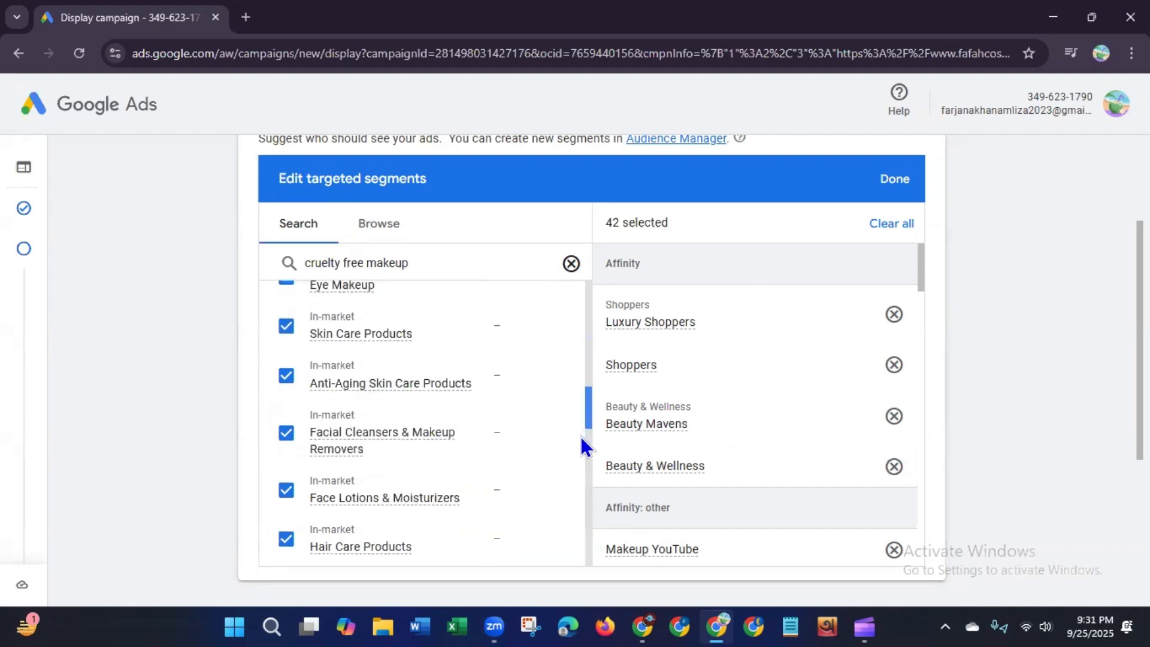
{"action": "scroll", "coordinate": [574, 474], "scroll_direction": "down", "scroll_amount": 4}
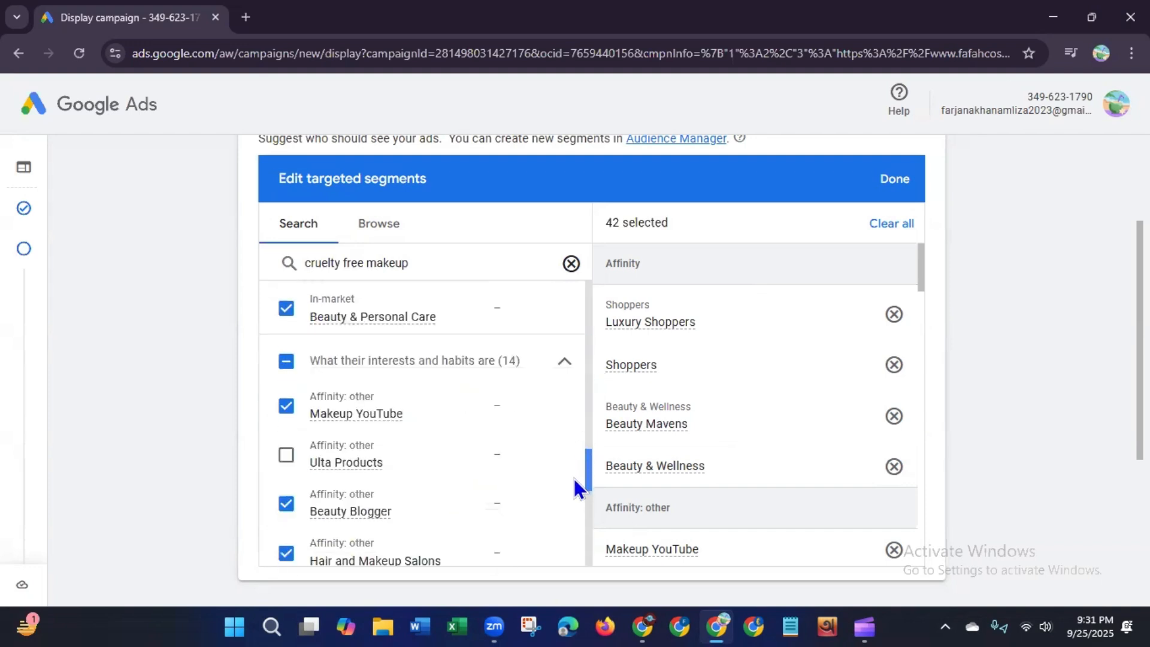
{"action": "scroll", "coordinate": [566, 524], "scroll_direction": "down", "scroll_amount": 6}
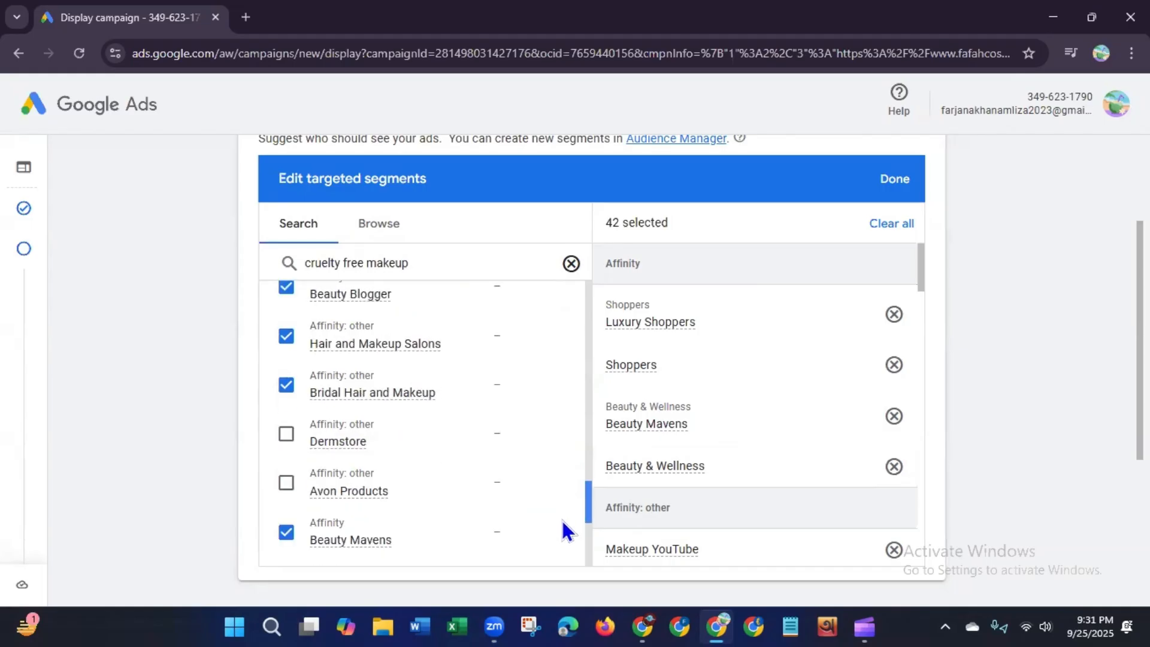
{"action": "scroll", "coordinate": [551, 558], "scroll_direction": "down", "scroll_amount": 1}
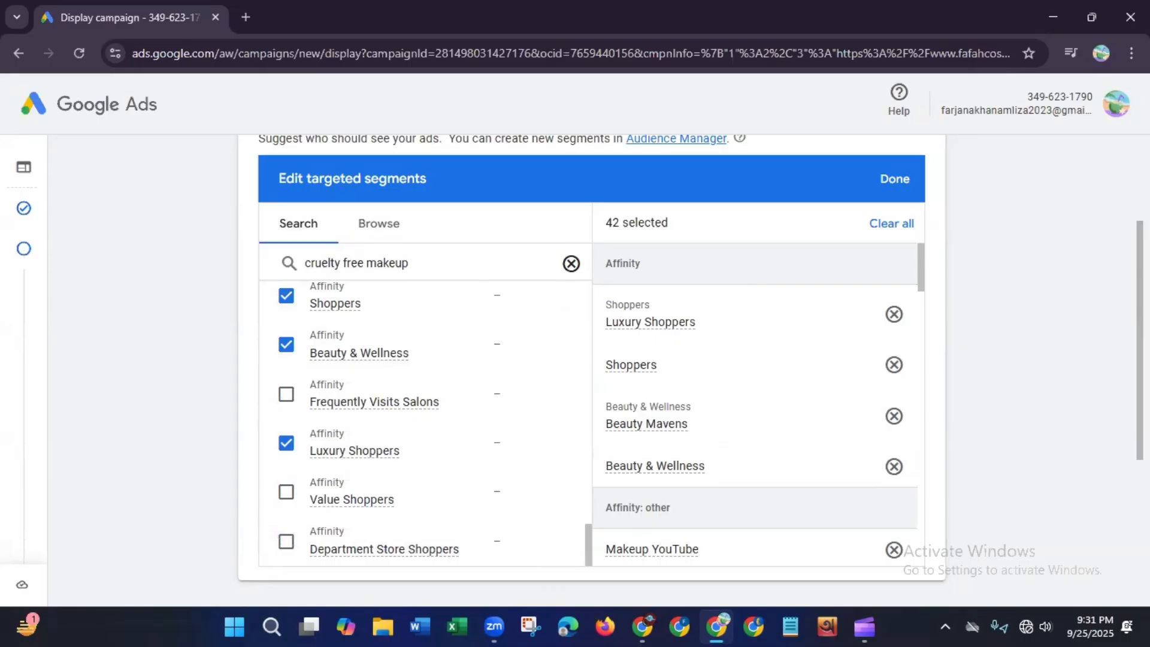
{"action": "scroll", "coordinate": [1139, 342], "scroll_direction": "up", "scroll_amount": 2}
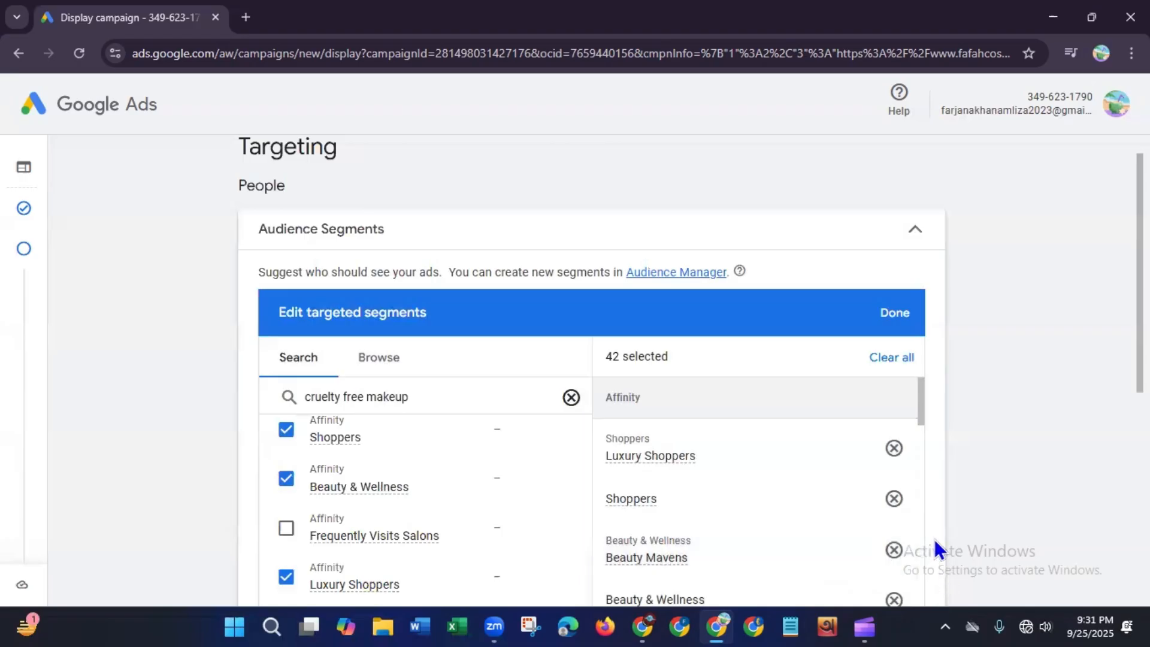
{"action": "left_click", "coordinate": [900, 315]}
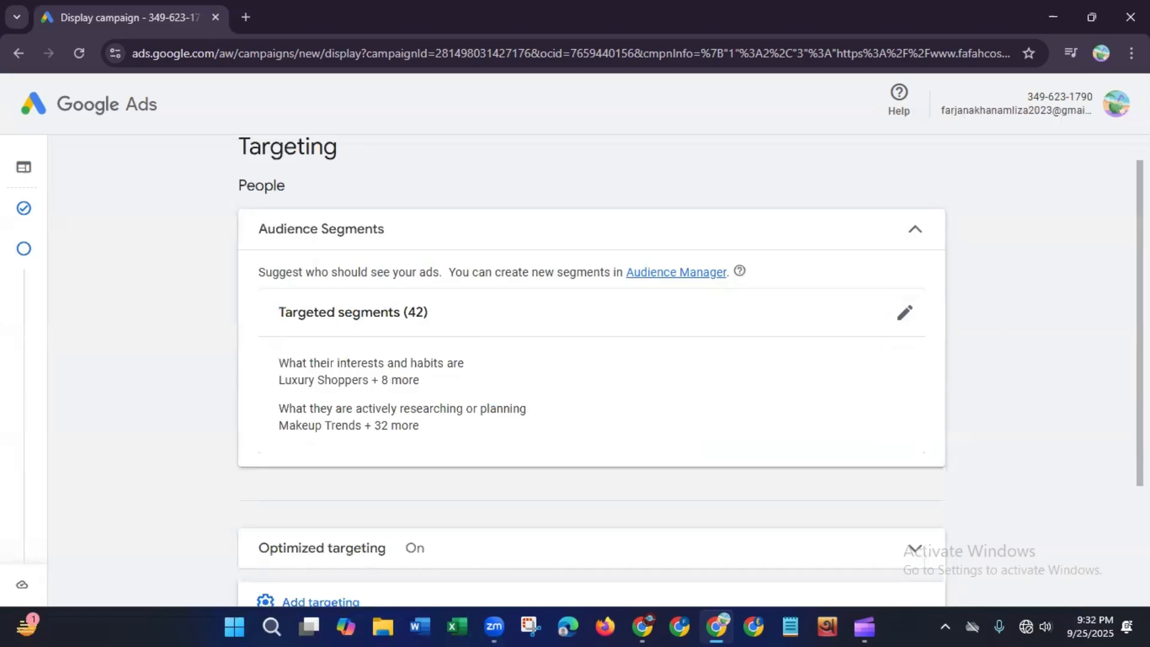
{"action": "scroll", "coordinate": [827, 427], "scroll_direction": "down", "scroll_amount": 3}
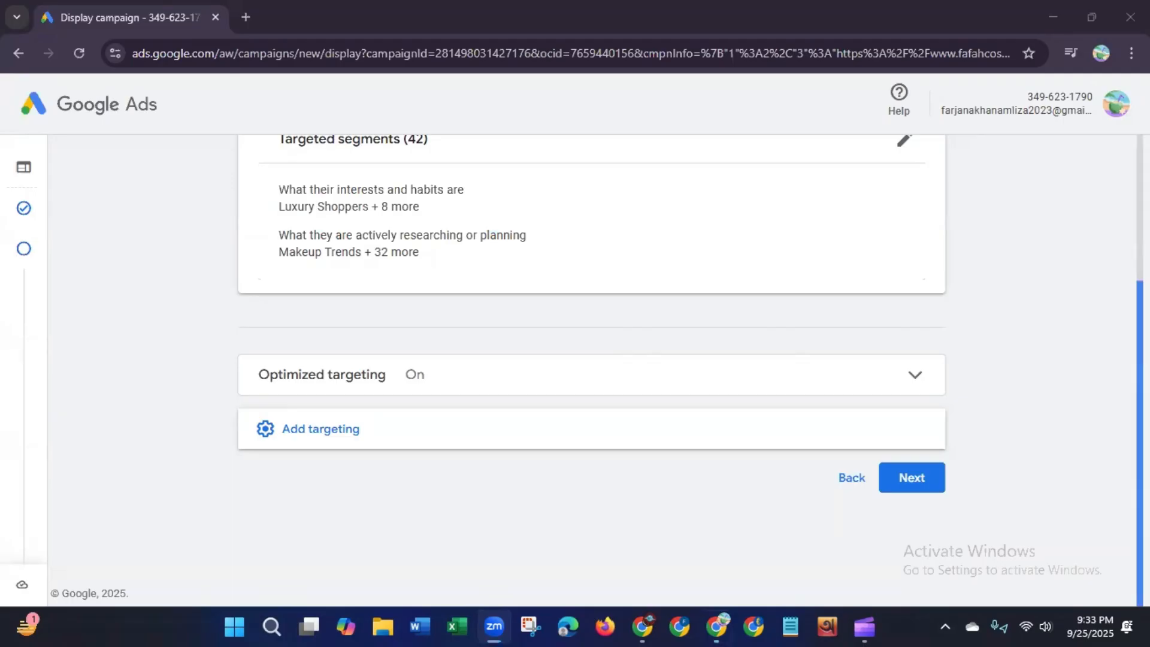
{"action": "scroll", "coordinate": [1139, 443], "scroll_direction": "up", "scroll_amount": 2}
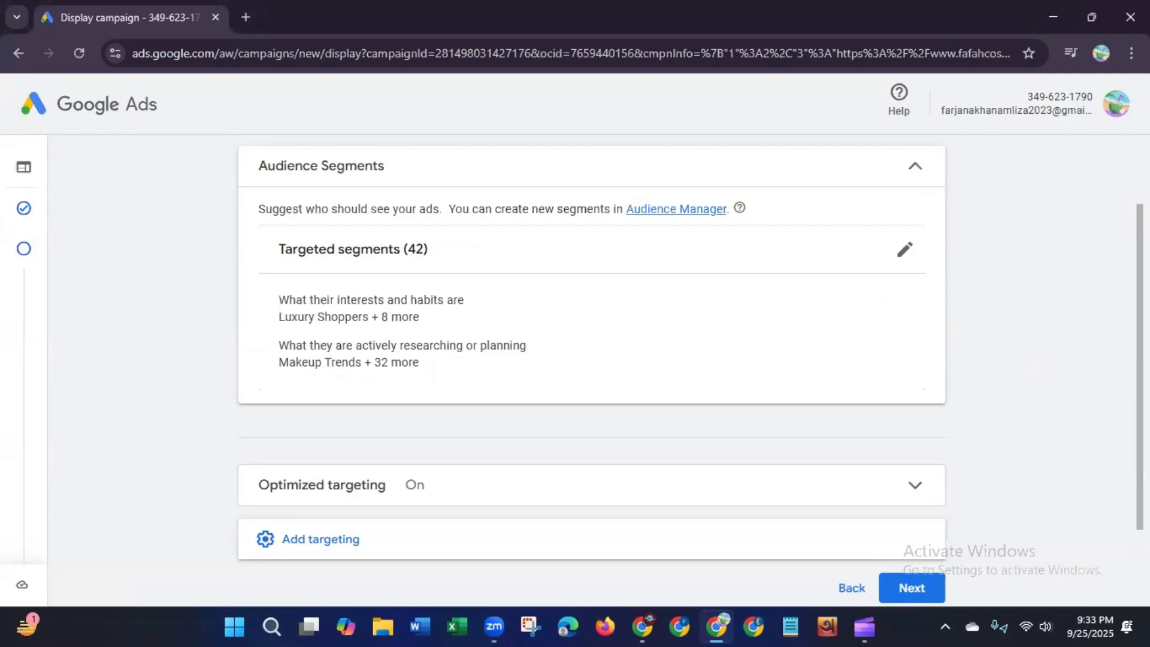
{"action": "scroll", "coordinate": [917, 389], "scroll_direction": "down", "scroll_amount": 2}
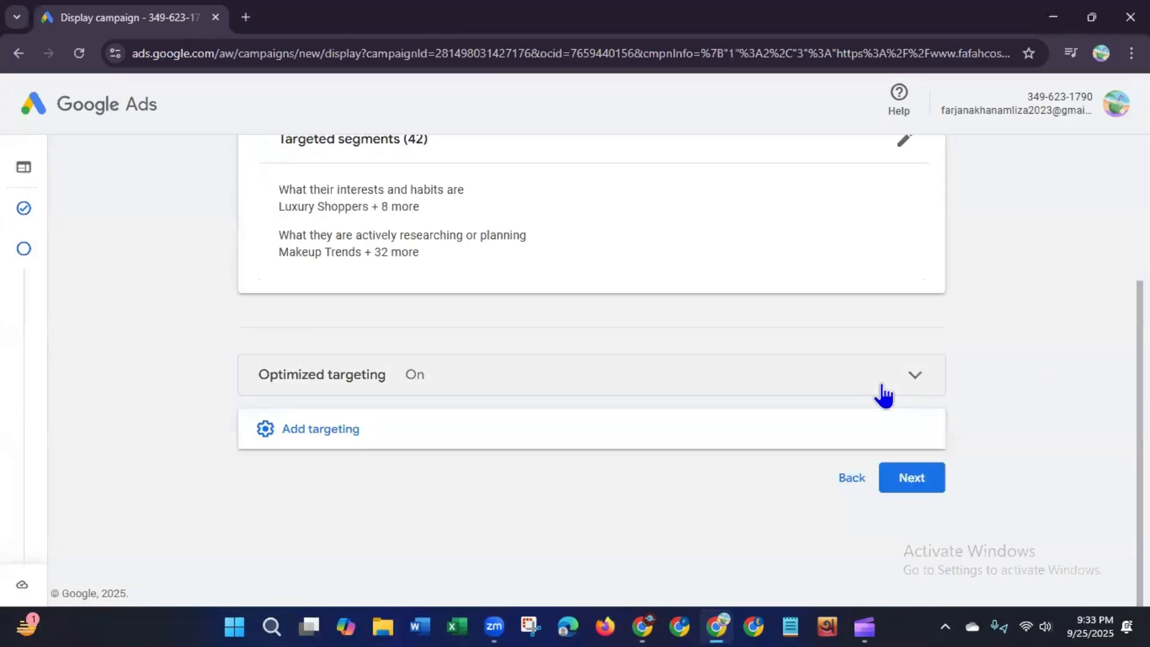
Step: Expand the Optimized targeting section to review its setting, then collapse it again
{"action": "left_click", "coordinate": [883, 389]}
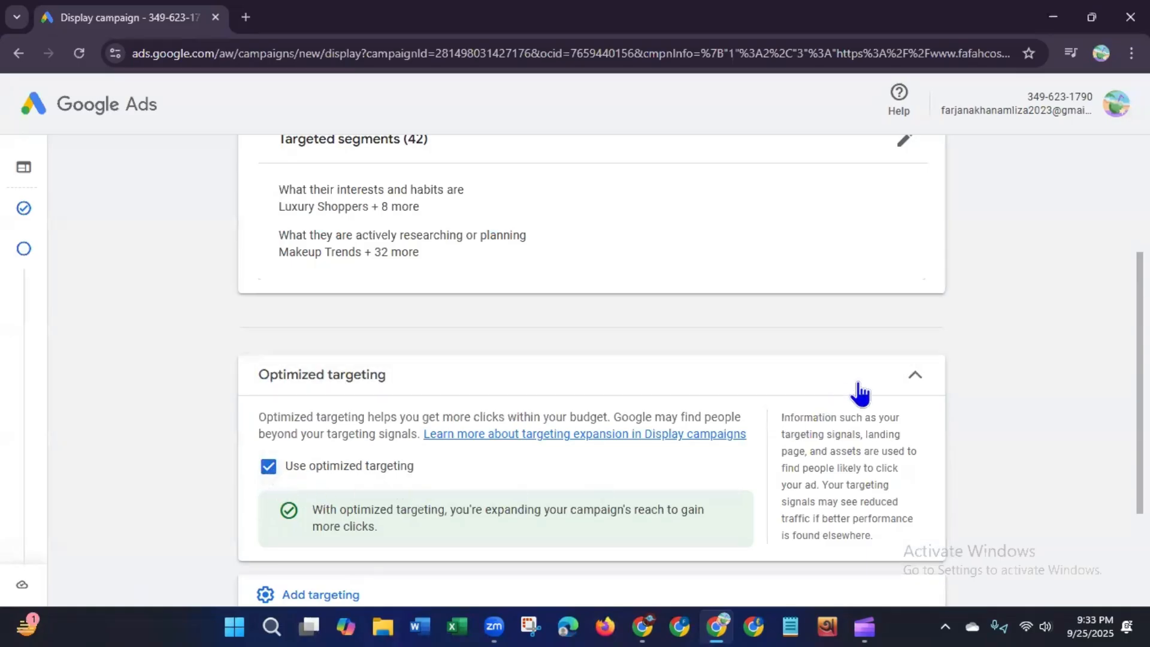
{"action": "left_click", "coordinate": [914, 377]}
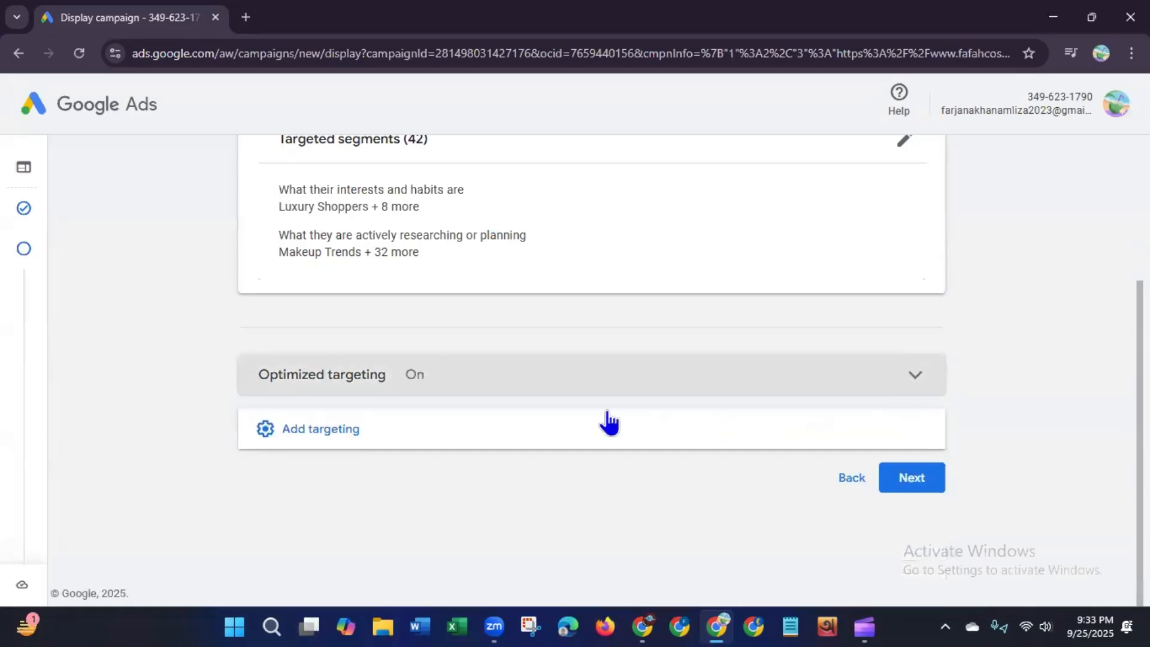
Step: Add Demographics targeting and open the targeted demographics editor for gender, age, parental status and household income
{"action": "left_click", "coordinate": [408, 442]}
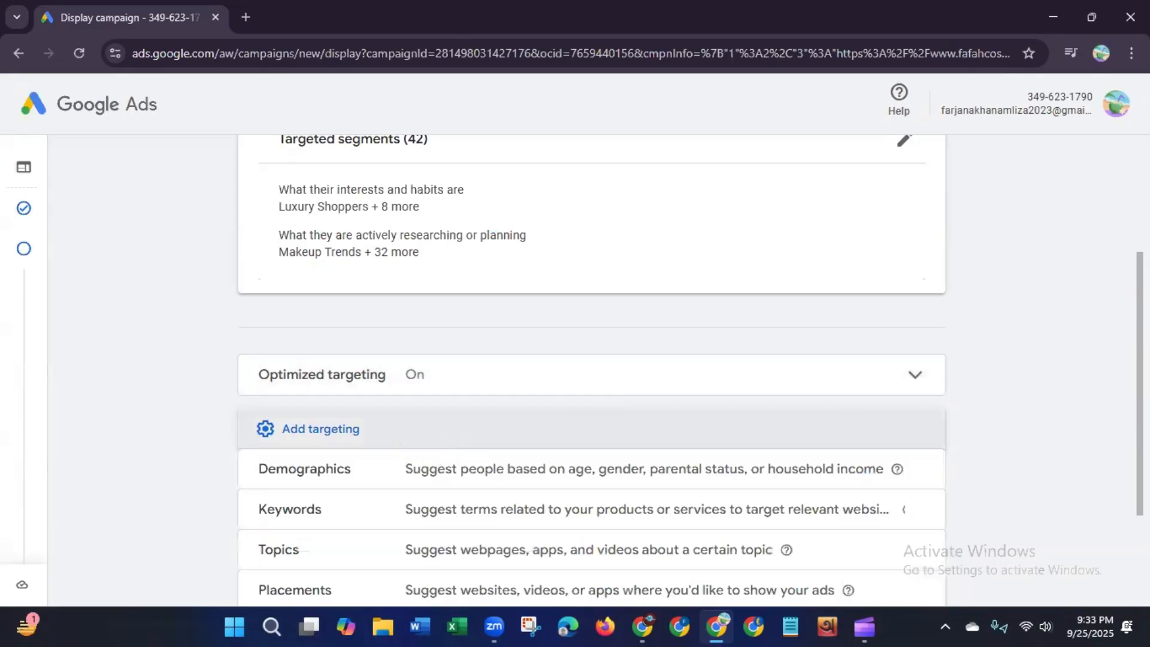
{"action": "scroll", "coordinate": [1096, 532], "scroll_direction": "down", "scroll_amount": 3}
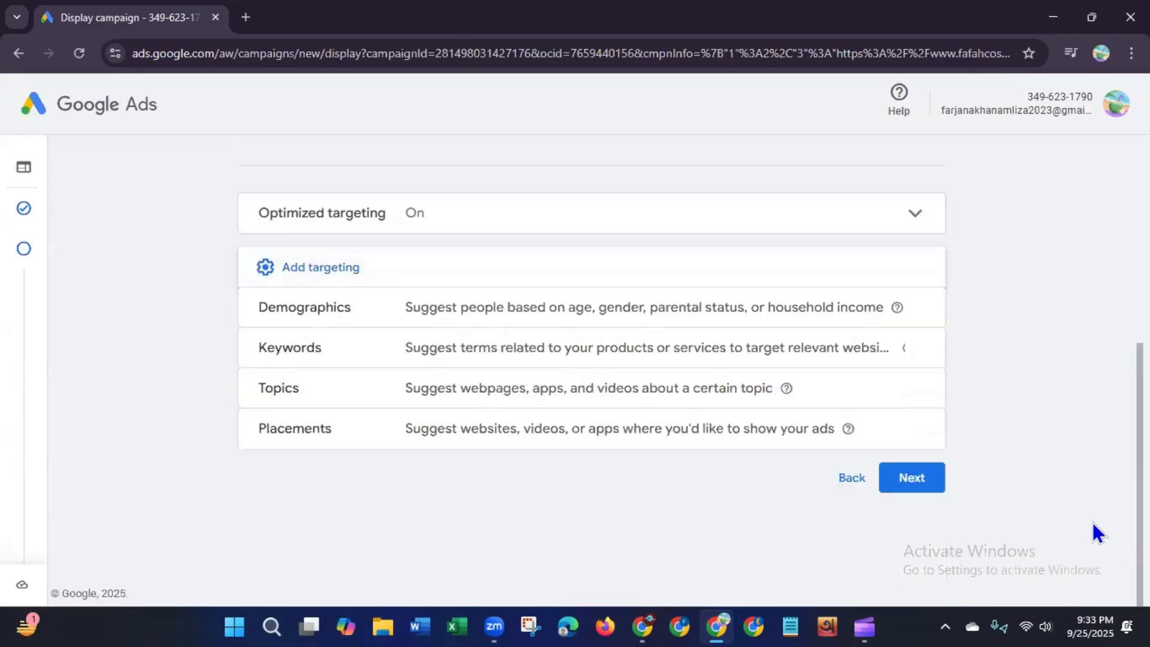
{"action": "left_click", "coordinate": [584, 311]}
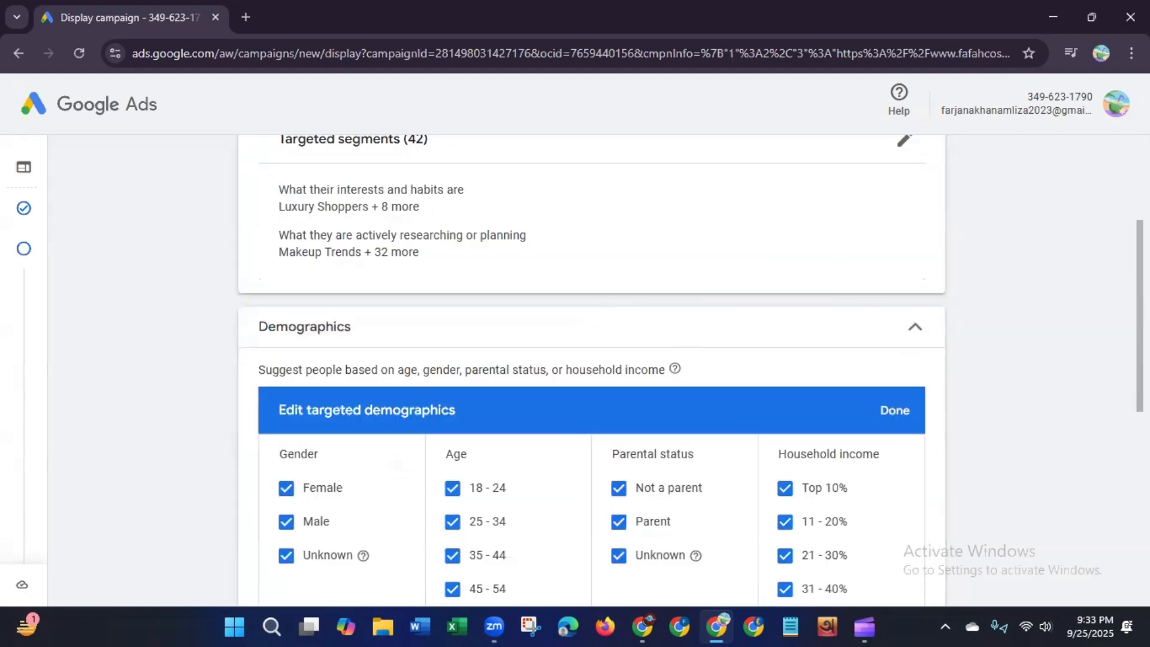
{"action": "scroll", "coordinate": [592, 372], "scroll_direction": "down", "scroll_amount": 3}
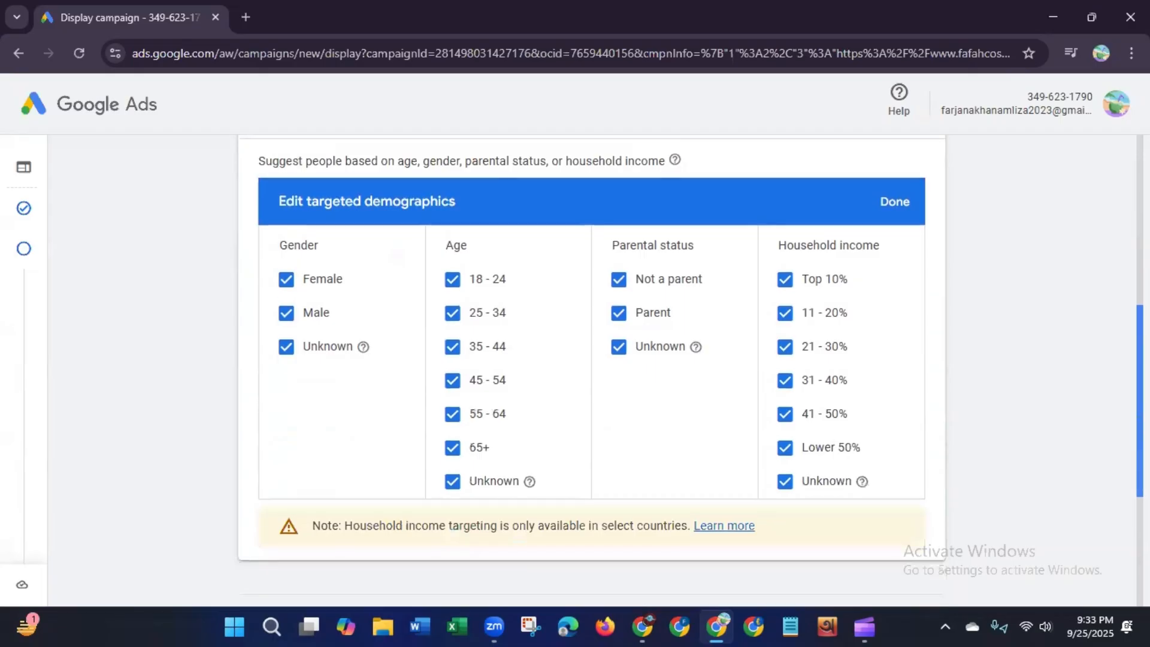
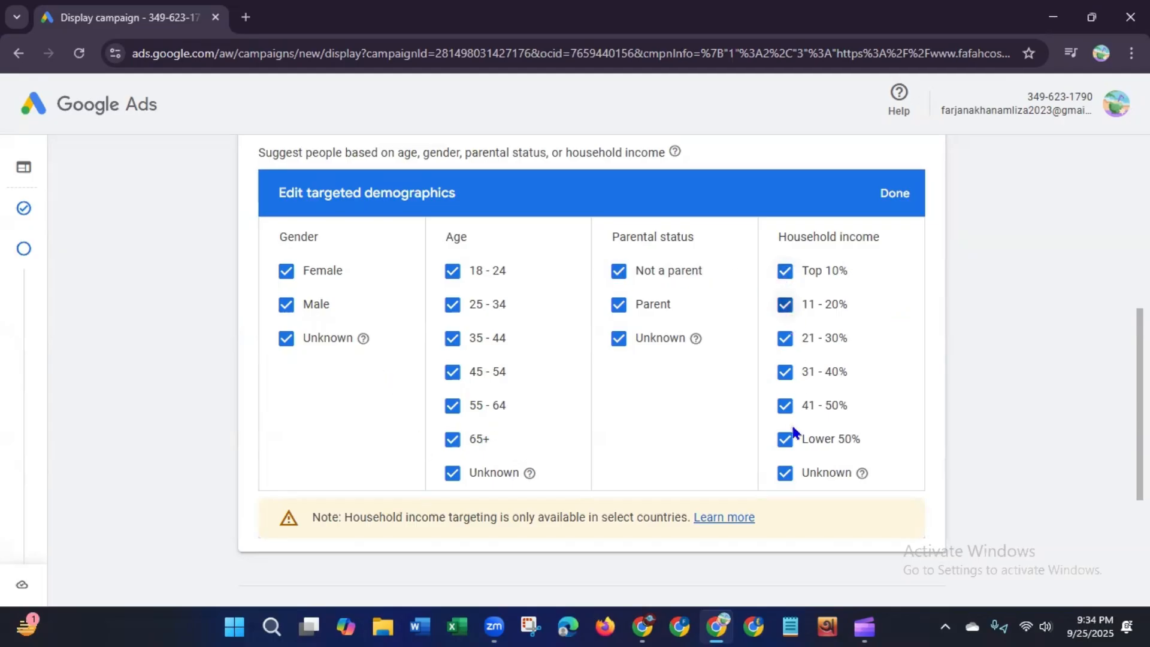
Step: Keep every gender, age, parental status and household income option selected and finish editing targeted demographics
{"action": "mouse_move", "coordinate": [1139, 345]}
{"action": "left_mouse_down"}
{"action": "mouse_move", "coordinate": [1140, 361]}
{"action": "mouse_move", "coordinate": [1140, 335]}
{"action": "left_mouse_up"}
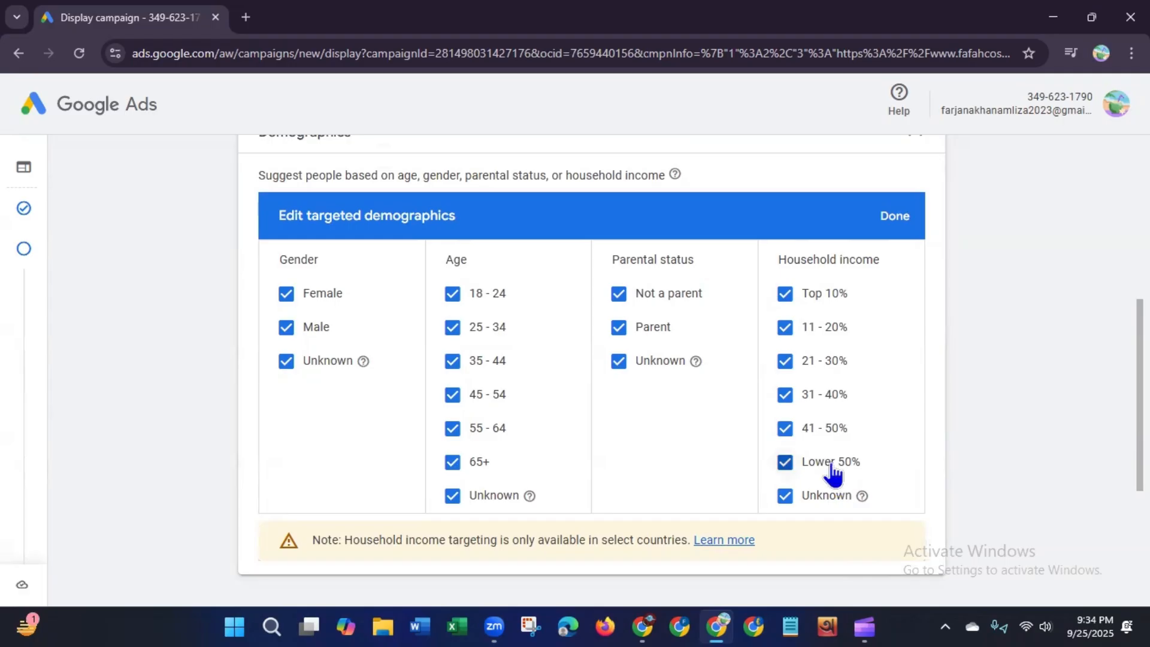
{"action": "left_click", "coordinate": [901, 216]}
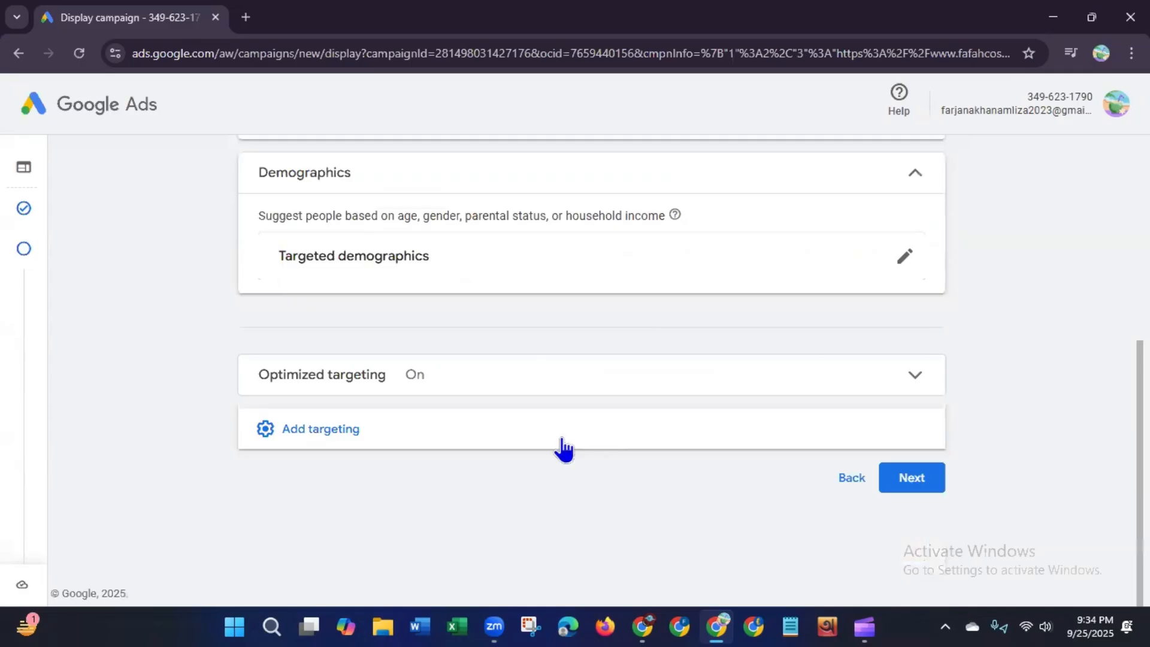
Step: Add Keywords targeting and add all keyword ideas suggested from the fafahcosmetics.com website
{"action": "left_click", "coordinate": [521, 448]}
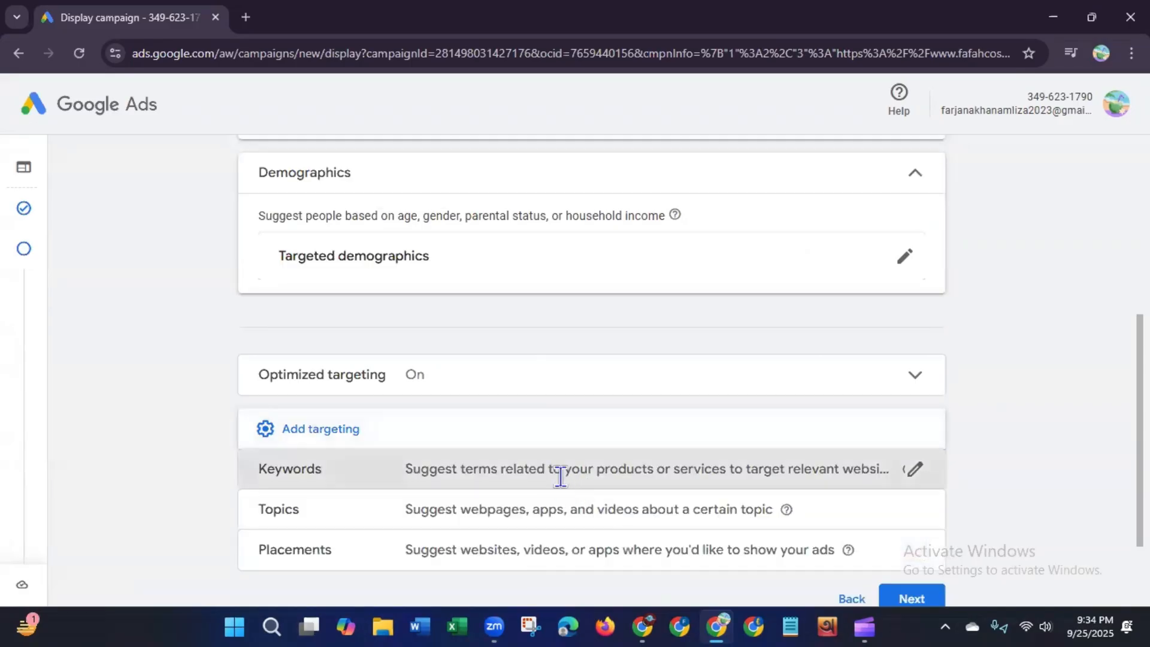
{"action": "left_click", "coordinate": [561, 477]}
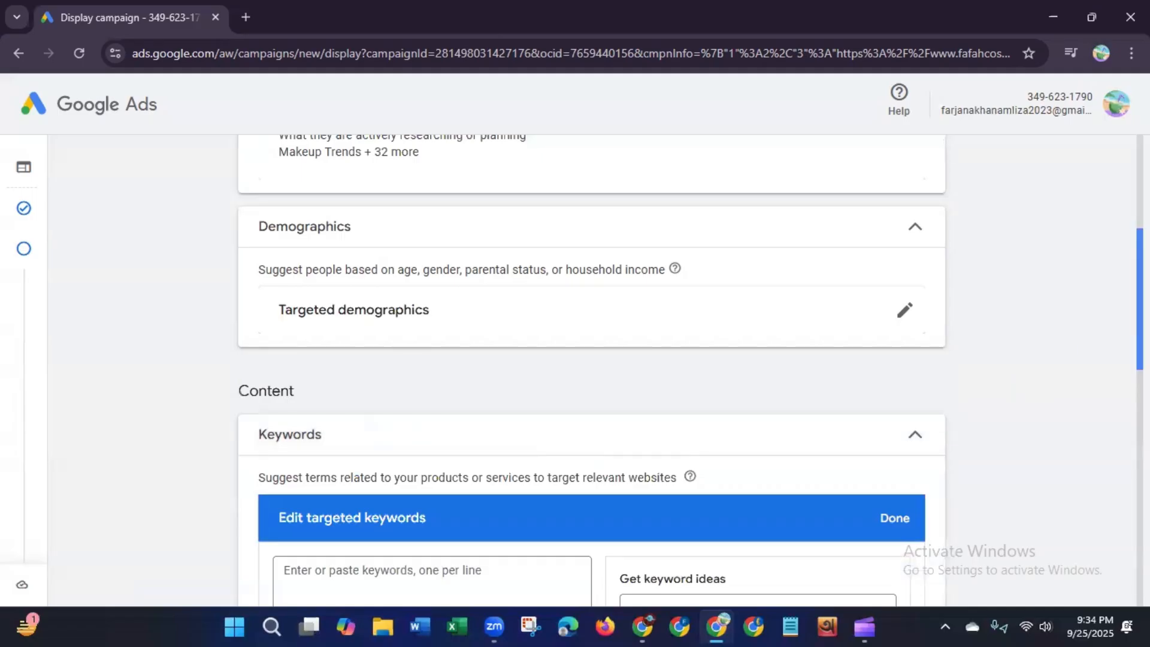
{"action": "left_click_drag", "start_coordinate": [1140, 318], "coordinate": [1140, 411]}
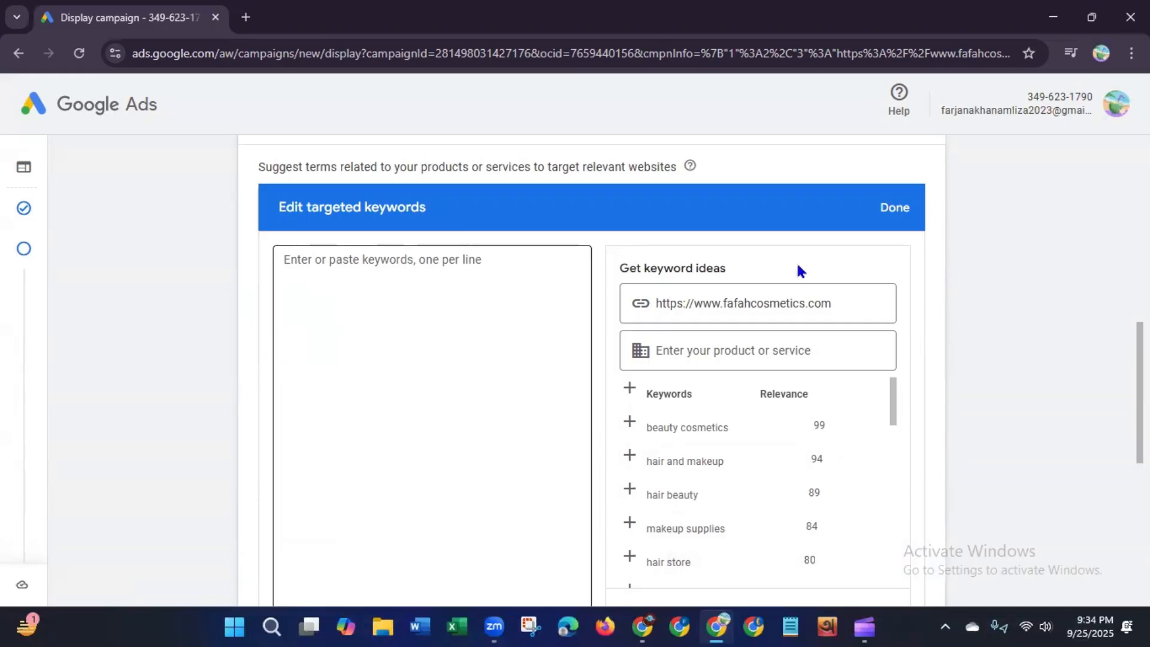
{"action": "mouse_move", "coordinate": [1140, 392]}
{"action": "left_mouse_down"}
{"action": "mouse_move", "coordinate": [1140, 362]}
{"action": "mouse_move", "coordinate": [1140, 384]}
{"action": "left_mouse_up"}
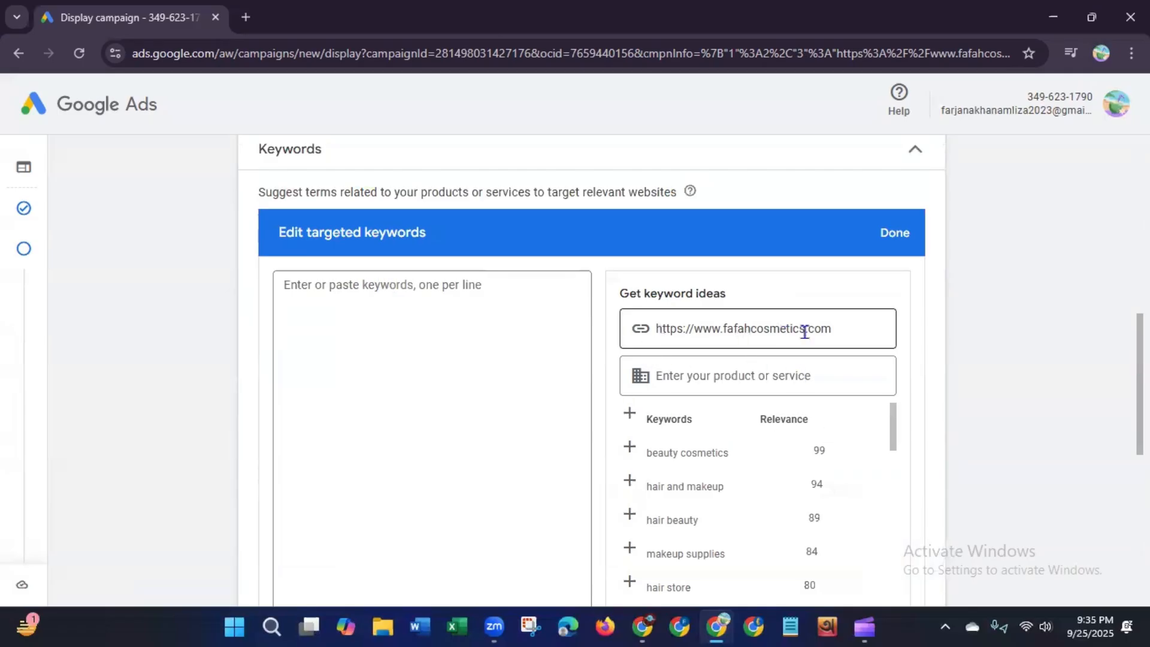
{"action": "left_click_drag", "start_coordinate": [836, 330], "coordinate": [646, 330]}
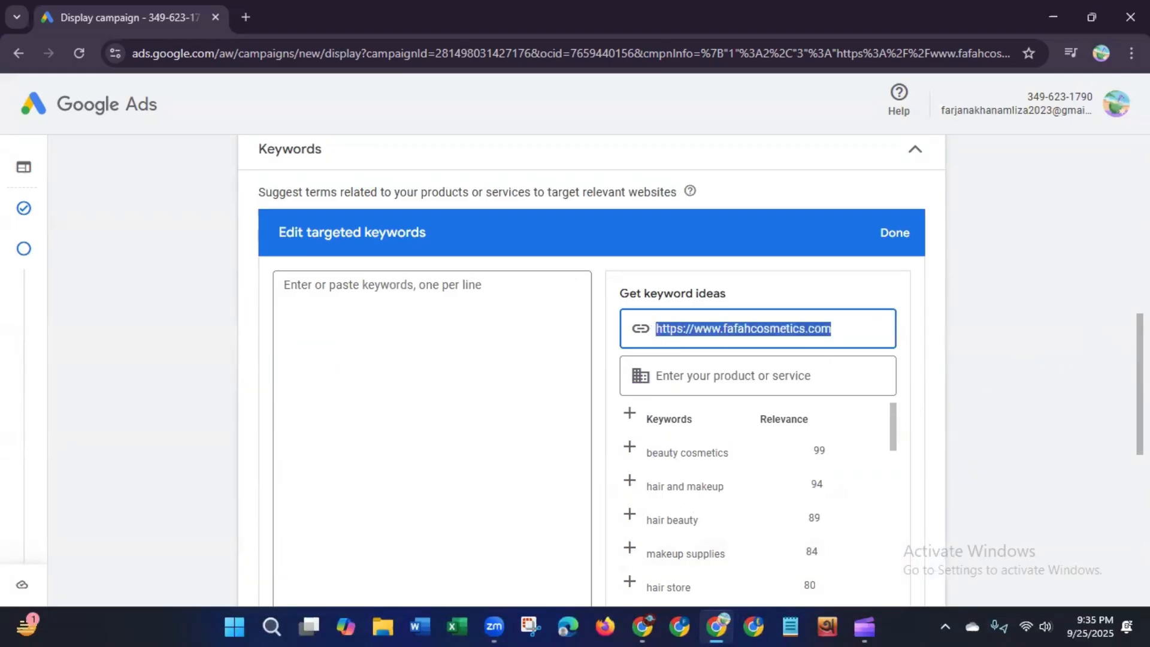
{"action": "scroll", "coordinate": [1140, 383], "scroll_direction": "down", "scroll_amount": 3}
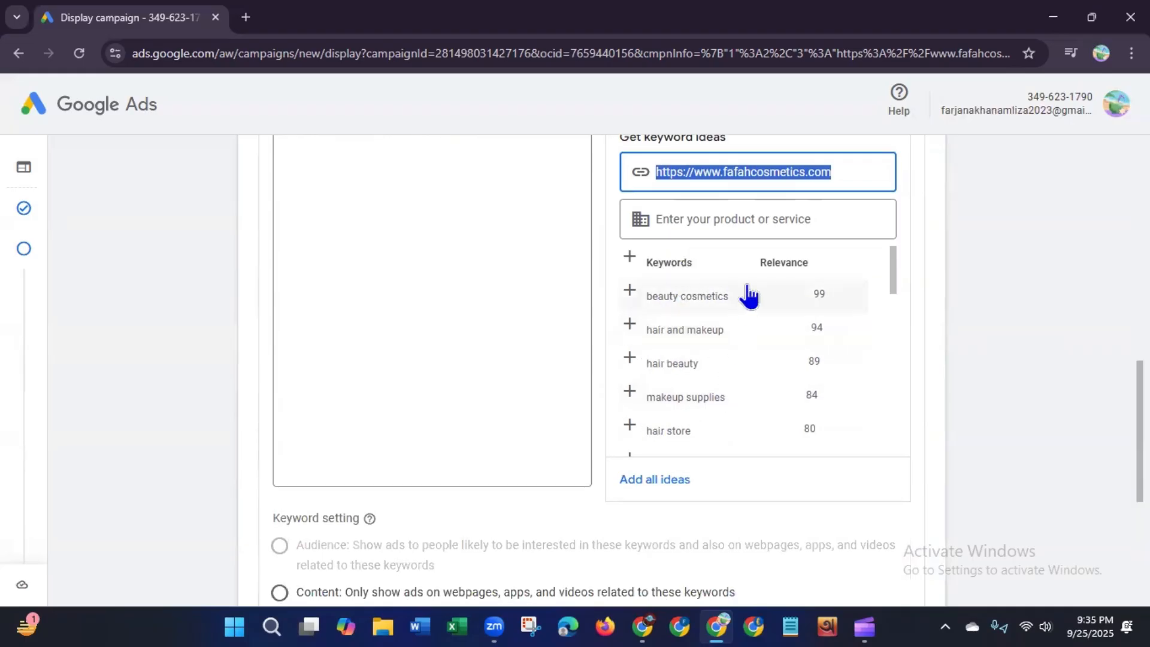
{"action": "left_click_drag", "start_coordinate": [897, 269], "coordinate": [899, 457]}
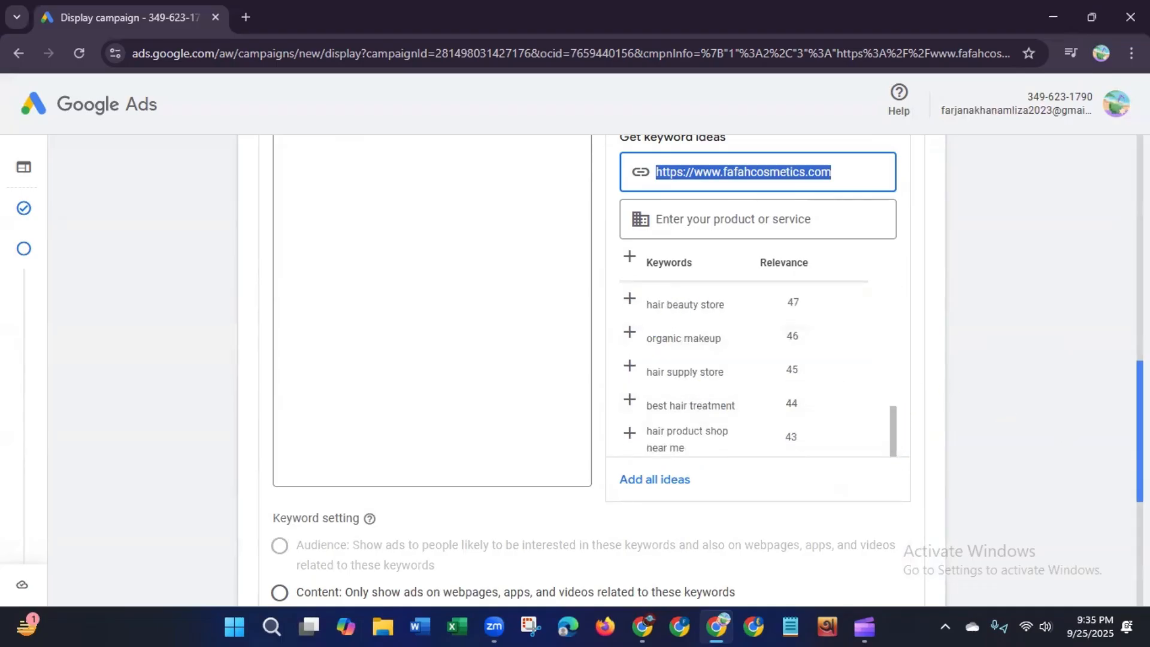
{"action": "scroll", "coordinate": [587, 368], "scroll_direction": "up", "scroll_amount": 2}
{"action": "scroll", "coordinate": [891, 493], "scroll_direction": "down", "scroll_amount": 1}
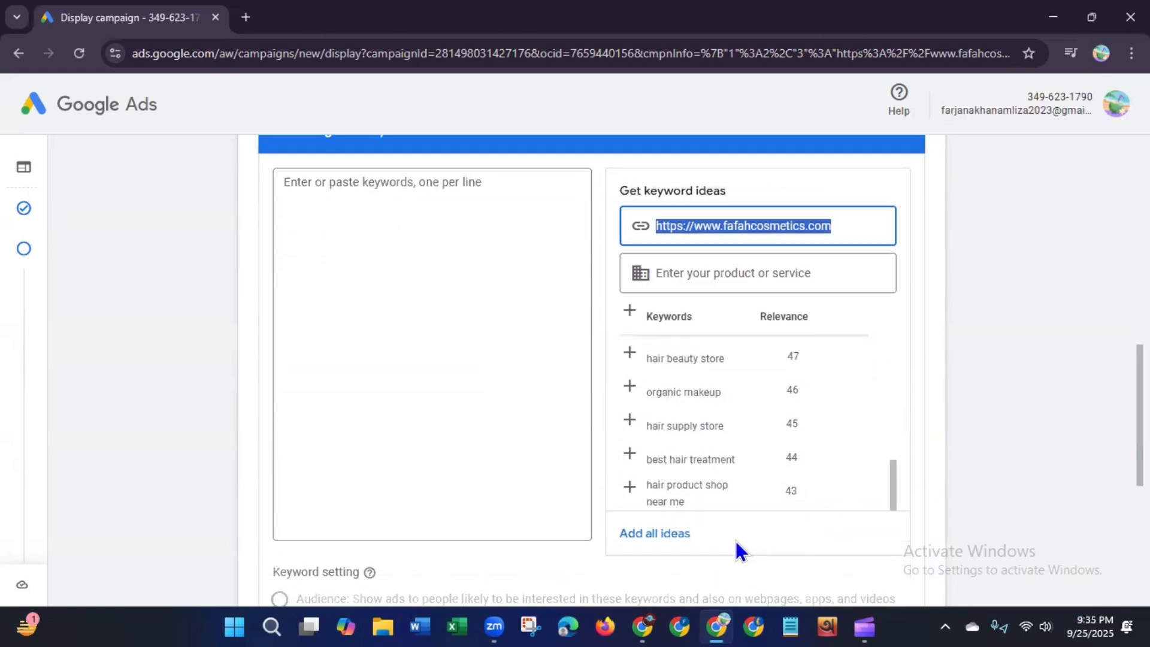
{"action": "left_click", "coordinate": [669, 535]}
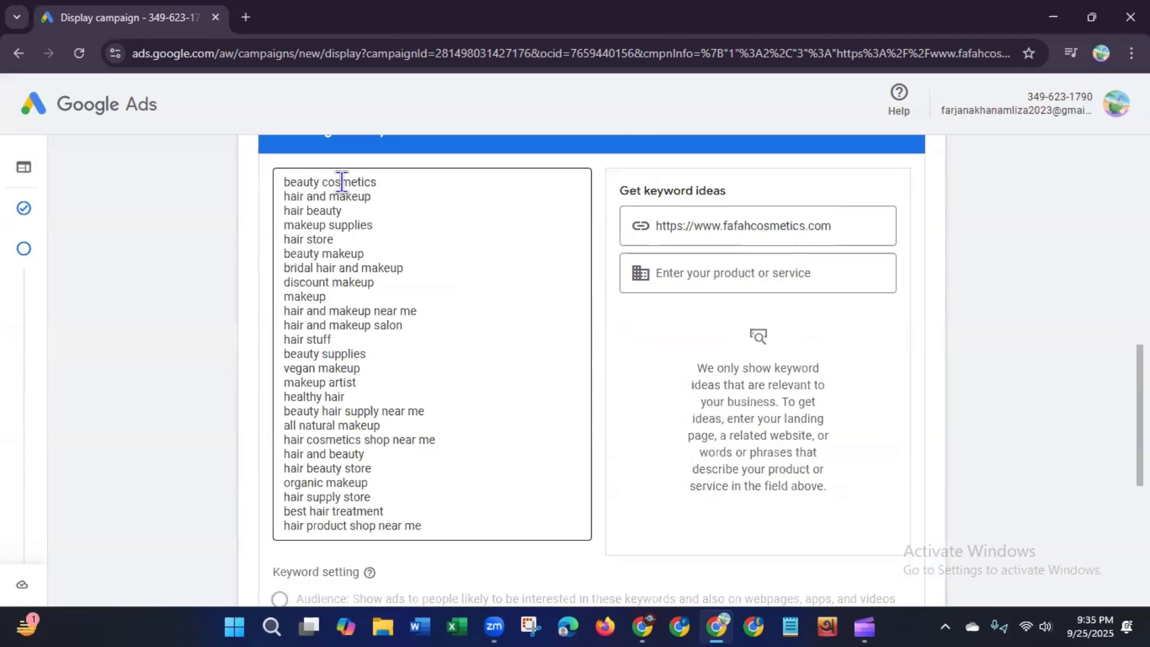
Step: Append the keyword "Cruelty free makeup" on a new line at the end of the targeted keywords list
{"action": "left_click_drag", "start_coordinate": [288, 182], "coordinate": [425, 501]}
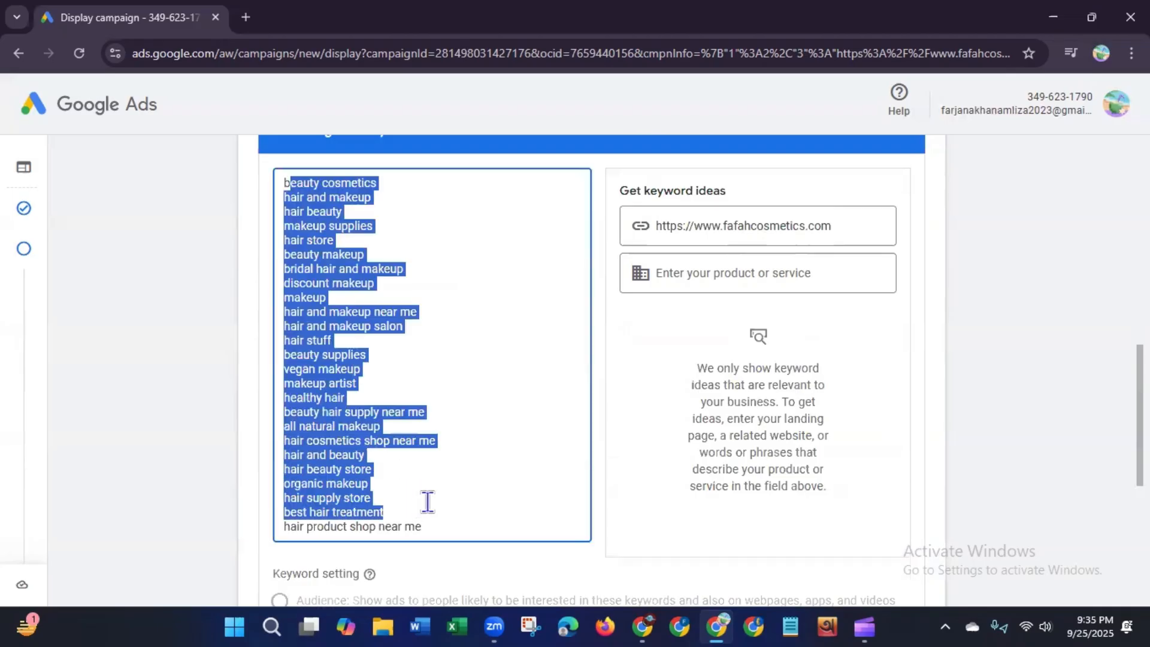
{"action": "left_click", "coordinate": [473, 444]}
{"action": "scroll", "coordinate": [321, 305], "scroll_direction": "up", "scroll_amount": 3}
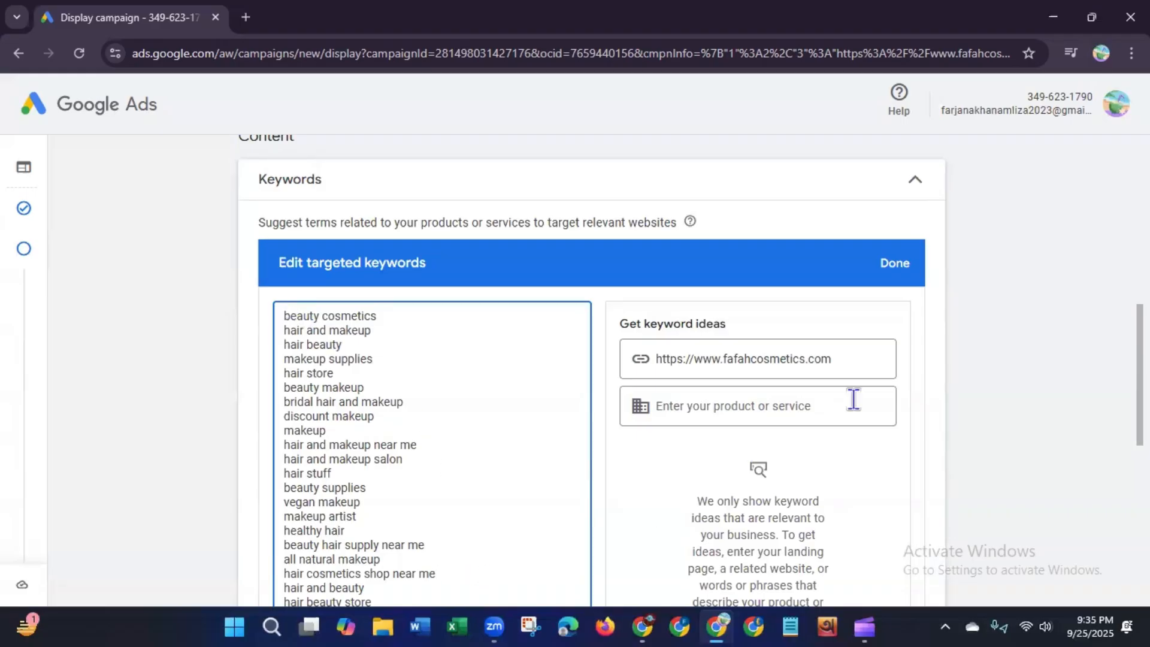
{"action": "scroll", "coordinate": [1060, 475], "scroll_direction": "down", "scroll_amount": 5}
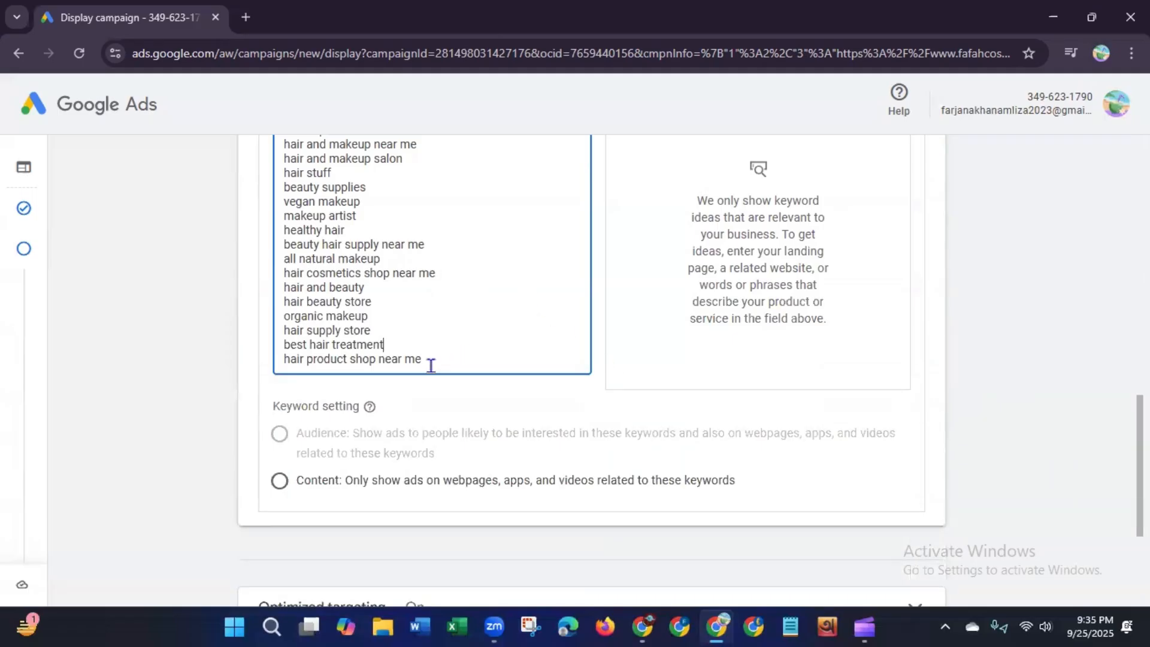
{"action": "key", "text": "Return"}
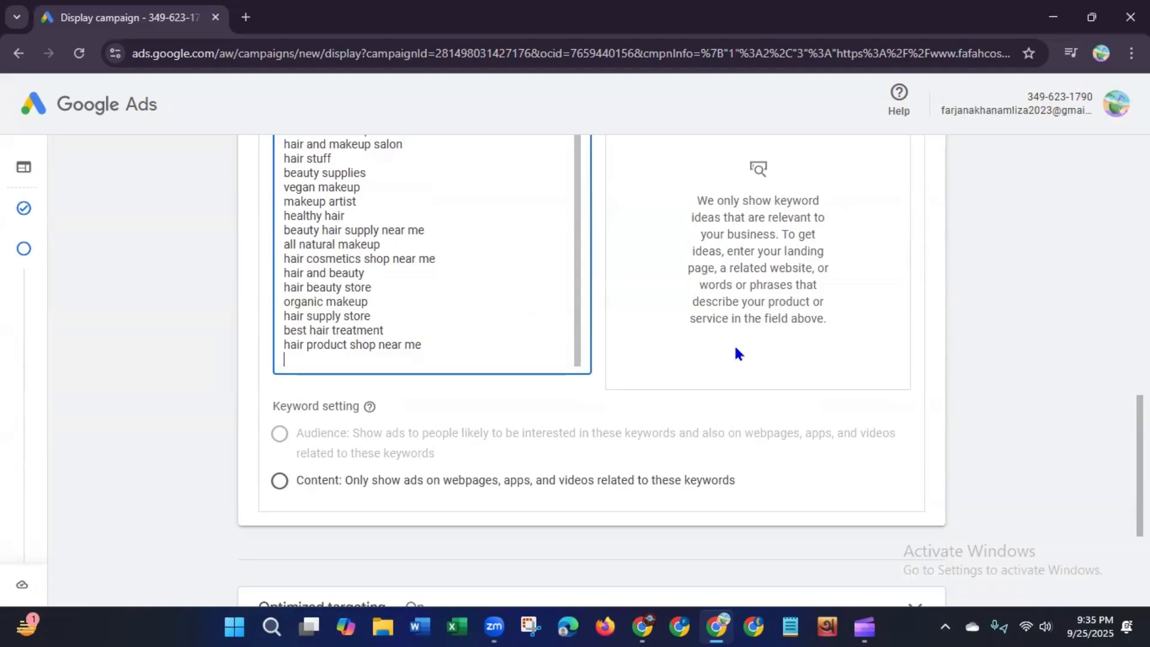
{"action": "type", "text": "Cruelty free makeup"}
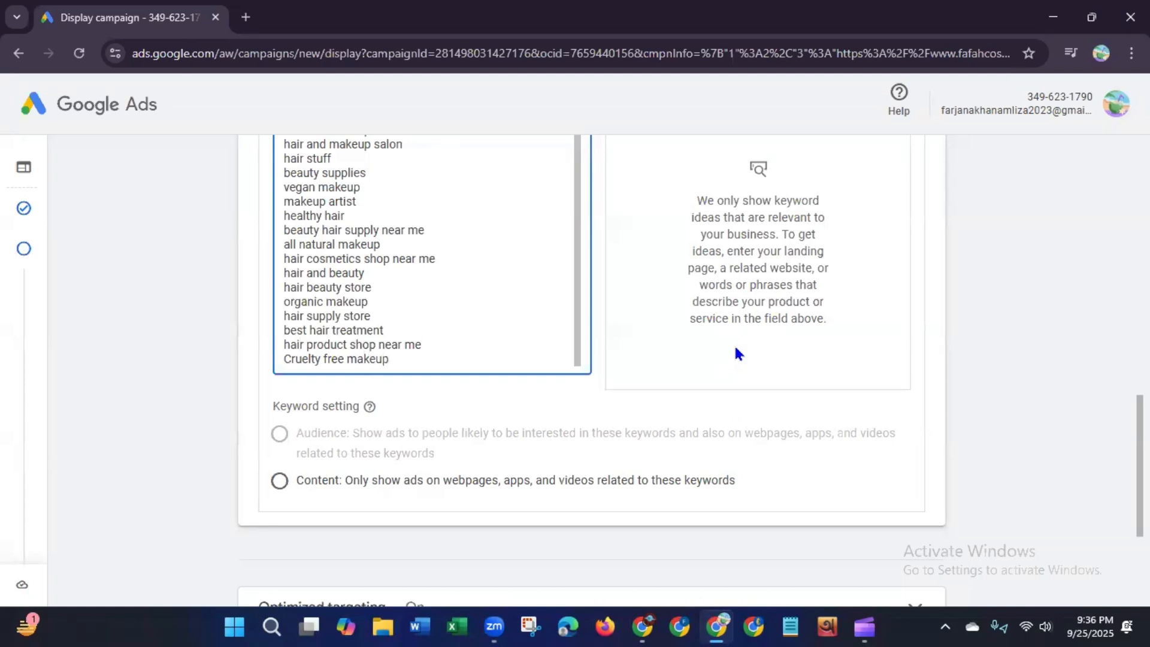
{"action": "key", "text": "Return"}
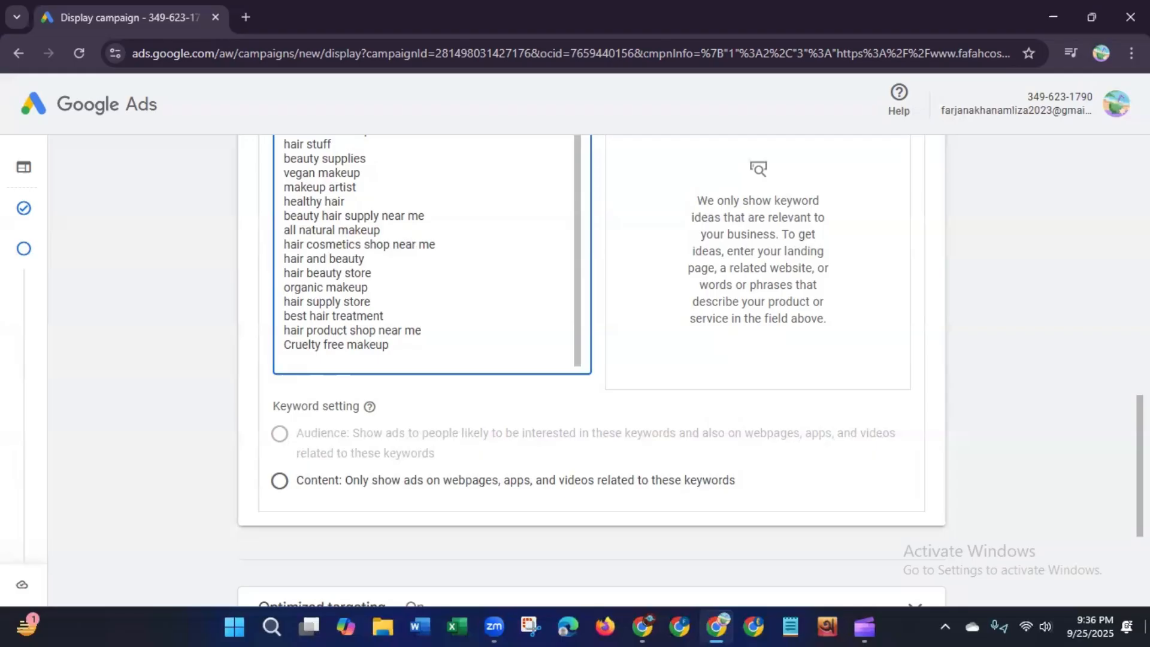
Step: Finish editing the targeted keywords
{"action": "scroll", "coordinate": [575, 371], "scroll_direction": "up", "scroll_amount": 4}
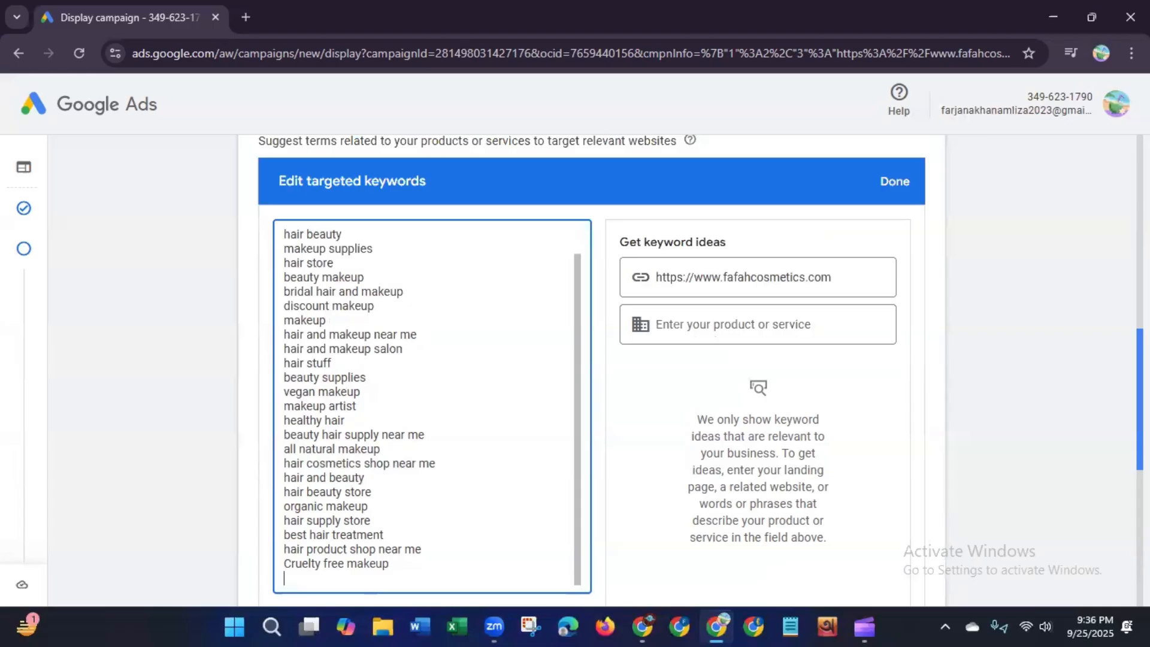
{"action": "scroll", "coordinate": [267, 195], "scroll_direction": "down", "scroll_amount": 1}
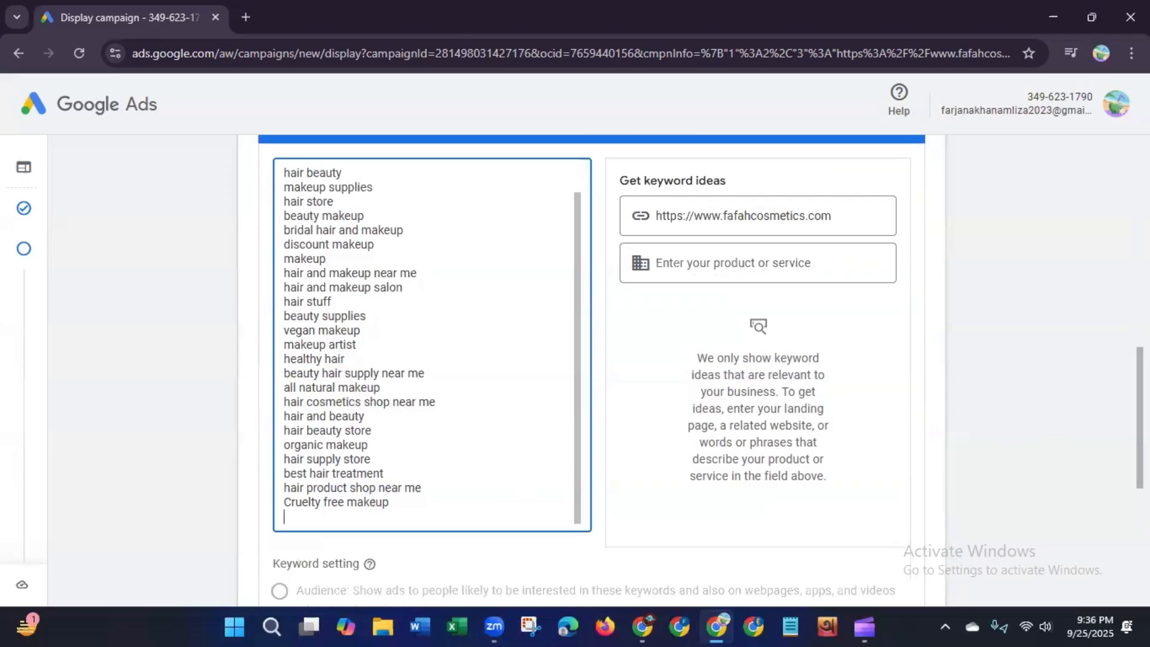
{"action": "scroll", "coordinate": [1027, 347], "scroll_direction": "up", "scroll_amount": 2}
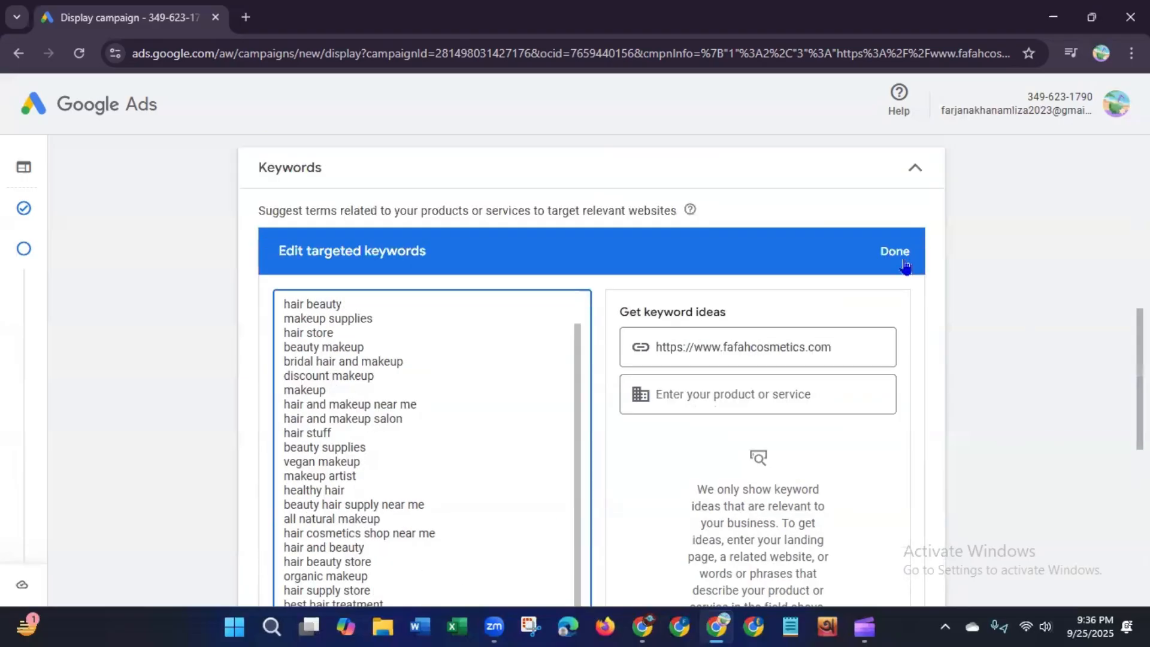
{"action": "left_click", "coordinate": [903, 261]}
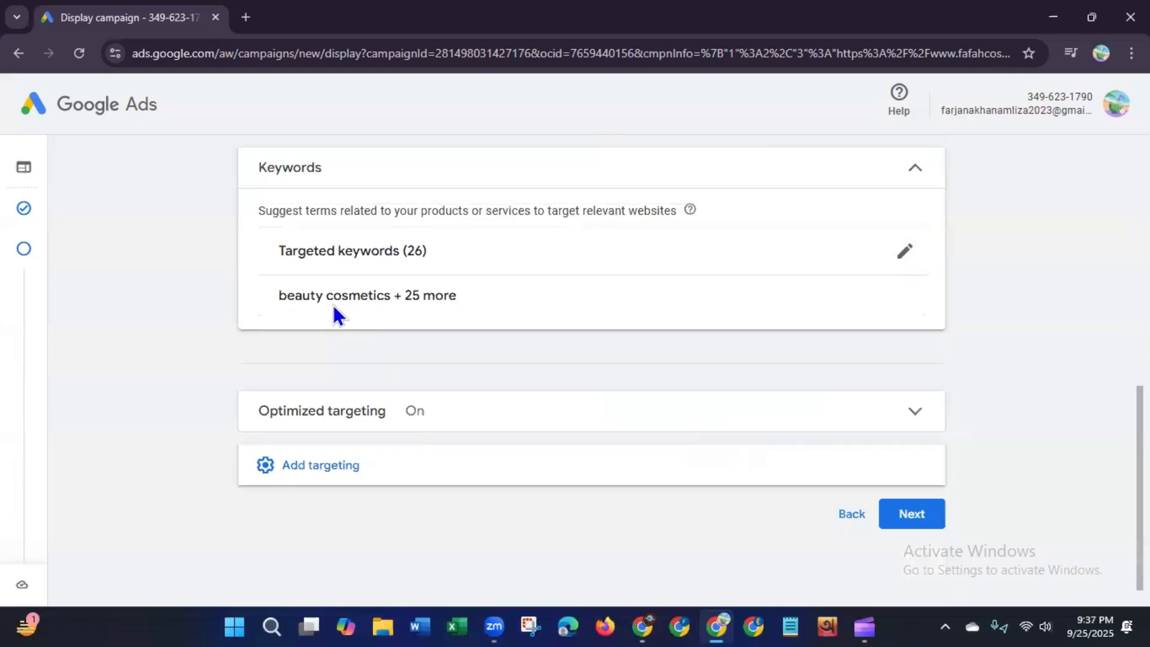
Step: Add Topics targeting and select the Beauty & Fitness topic
{"action": "left_click", "coordinate": [677, 482]}
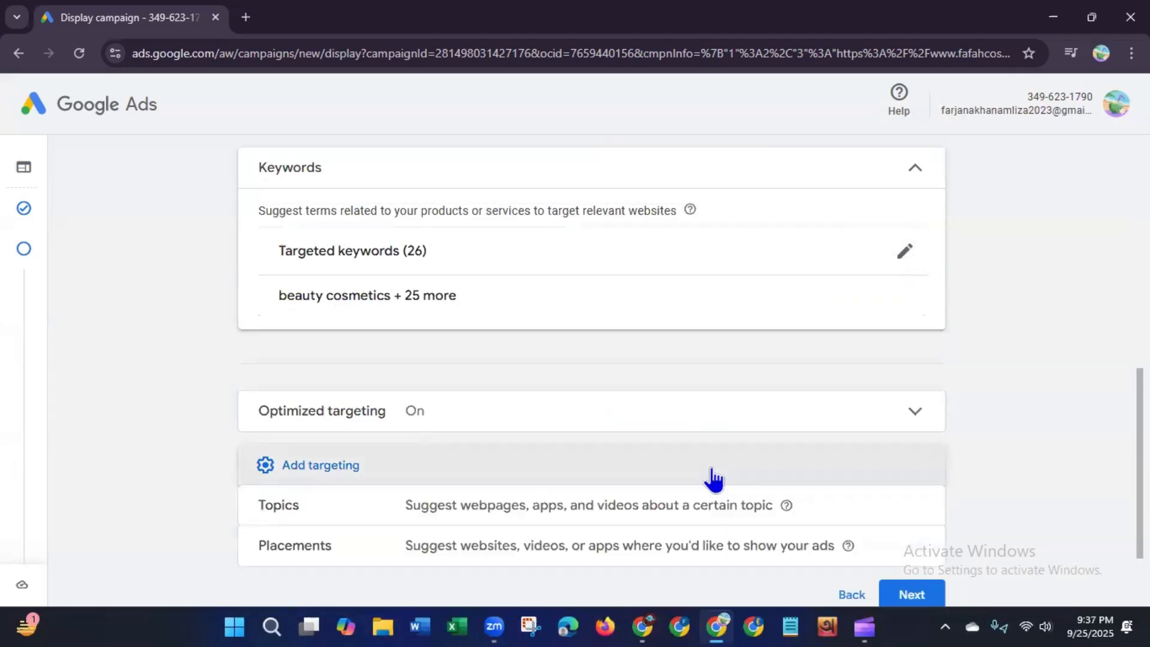
{"action": "scroll", "coordinate": [680, 426], "scroll_direction": "down", "scroll_amount": 2}
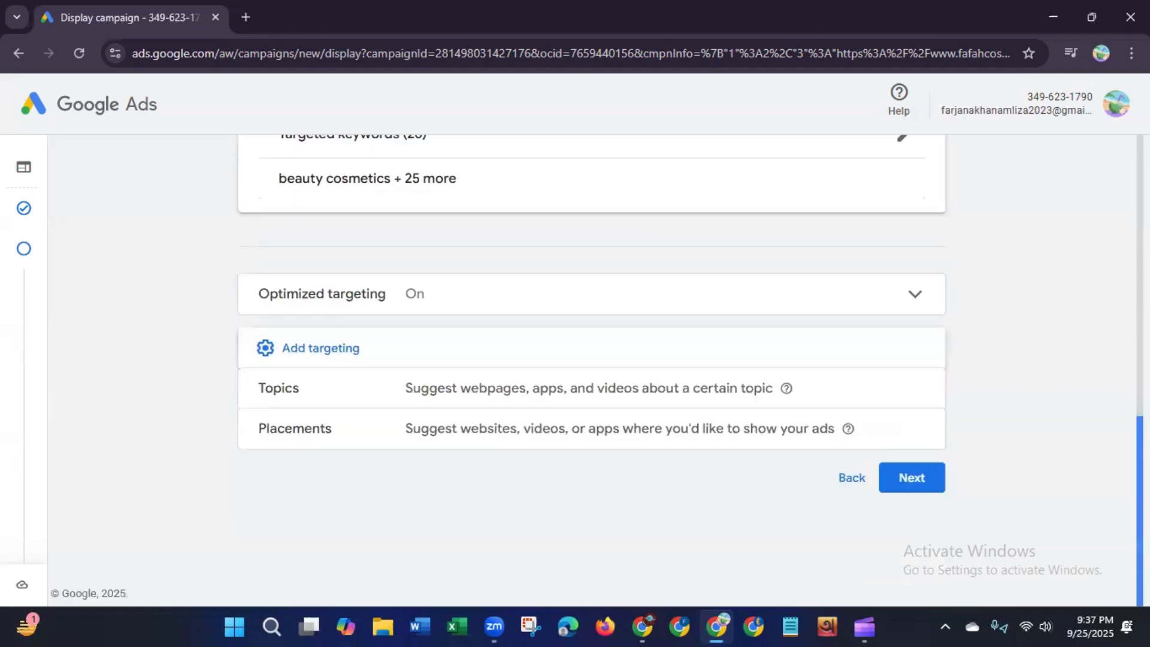
{"action": "left_click", "coordinate": [612, 396]}
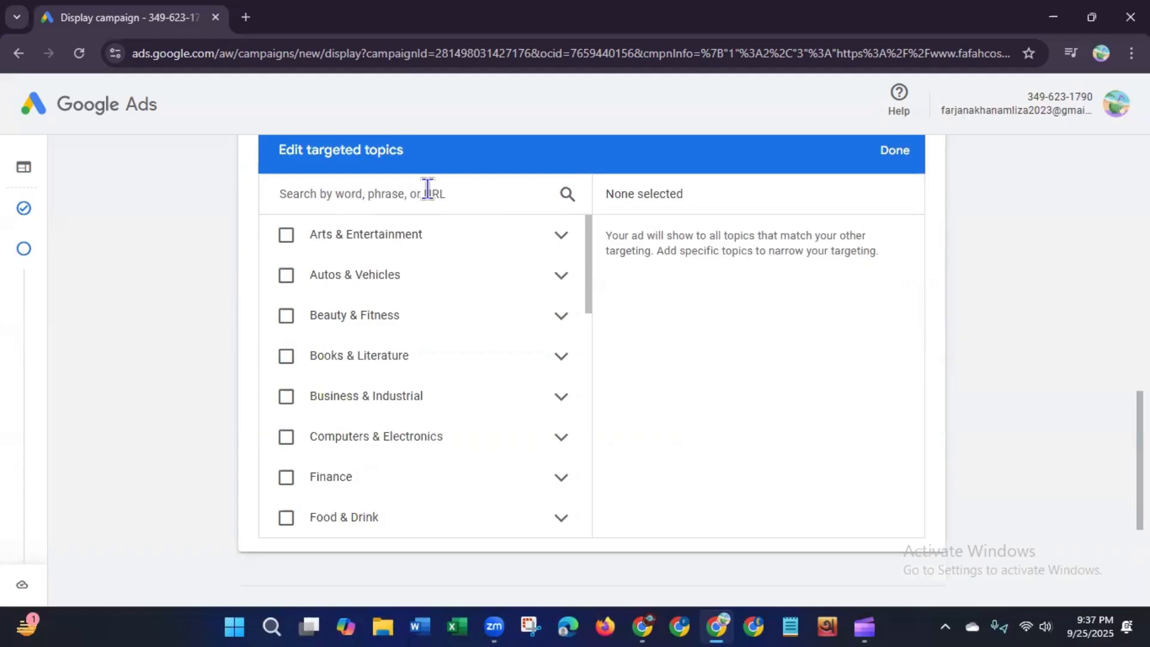
{"action": "left_click", "coordinate": [285, 324]}
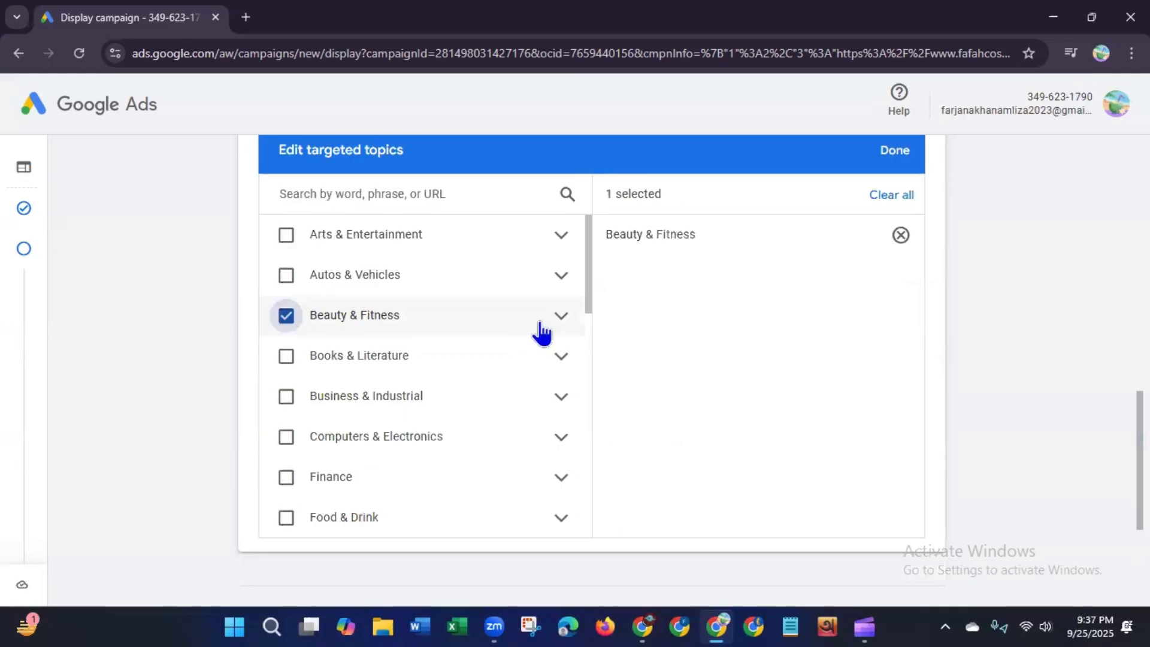
Step: Expand Beauty & Fitness and select Beauty Pageants, Beauty Services & Spas, Cosmetology & Beauty Professionals, and Face & Body Care
{"action": "left_click", "coordinate": [561, 318]}
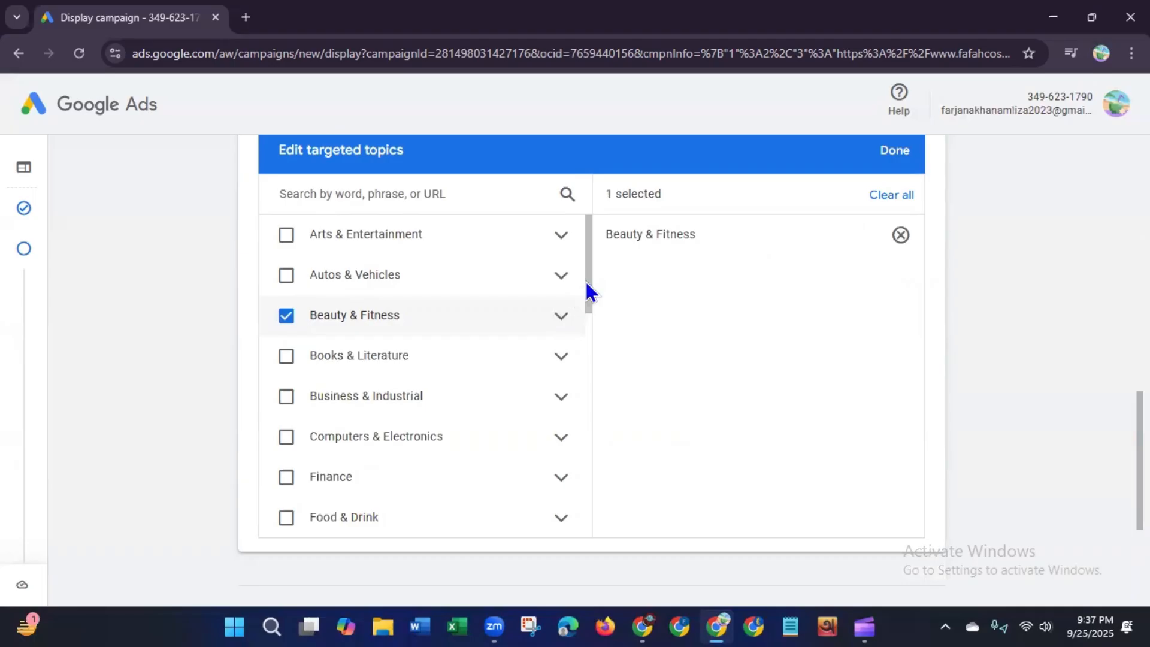
{"action": "left_click_drag", "start_coordinate": [586, 282], "coordinate": [587, 301]}
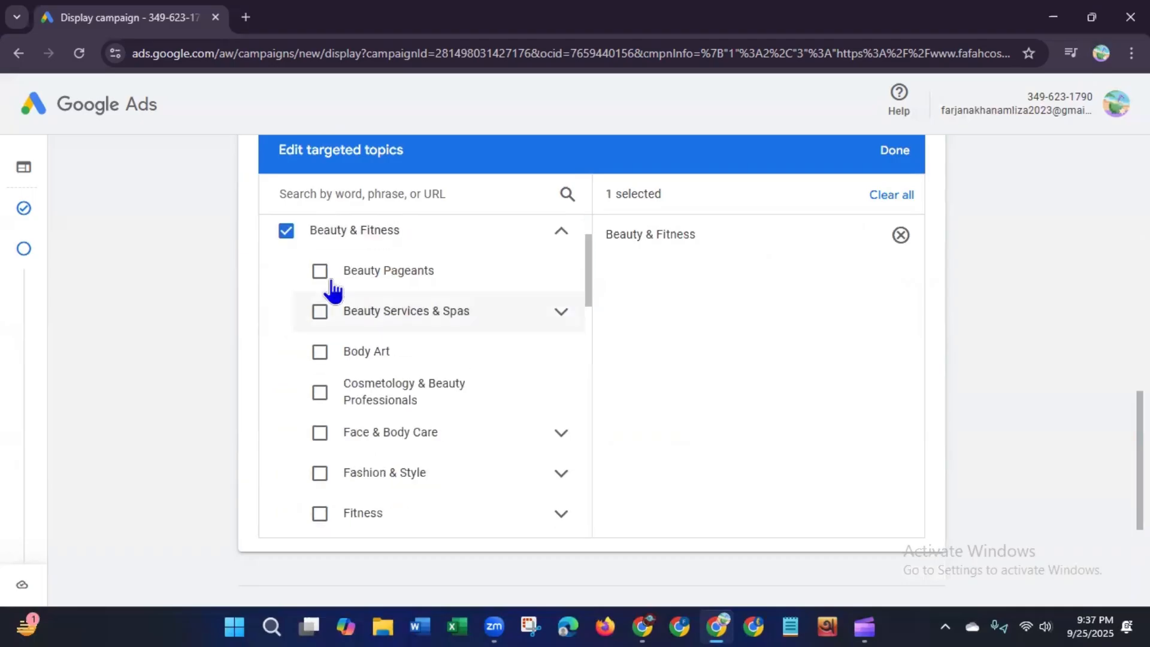
{"action": "left_click", "coordinate": [320, 272]}
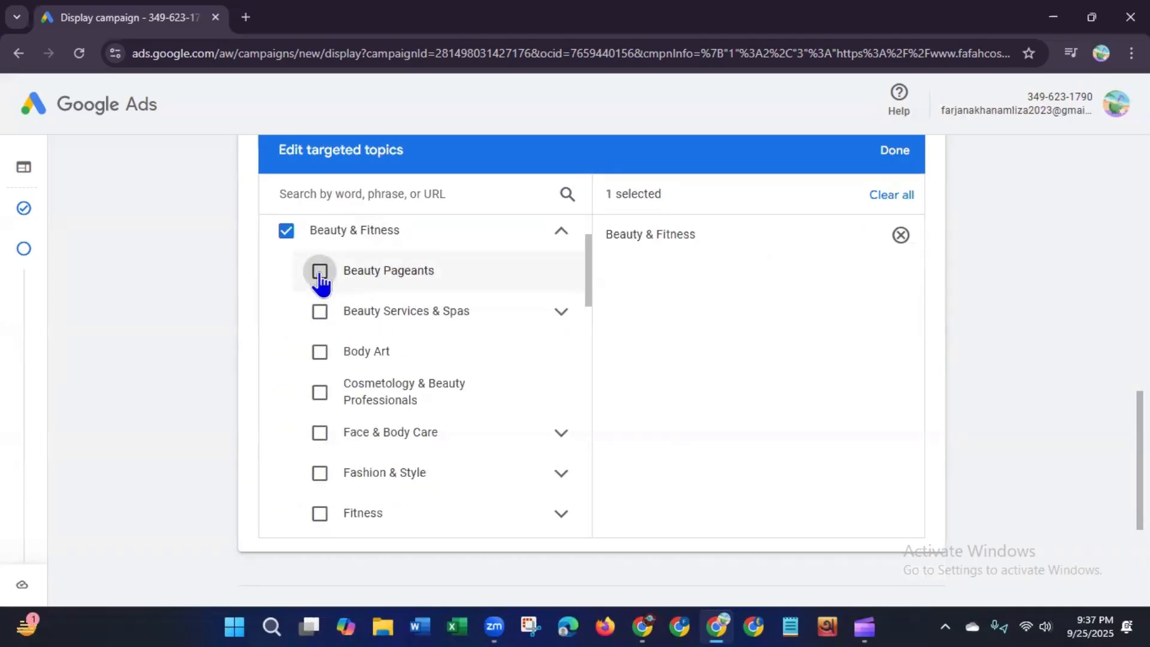
{"action": "left_click", "coordinate": [321, 316]}
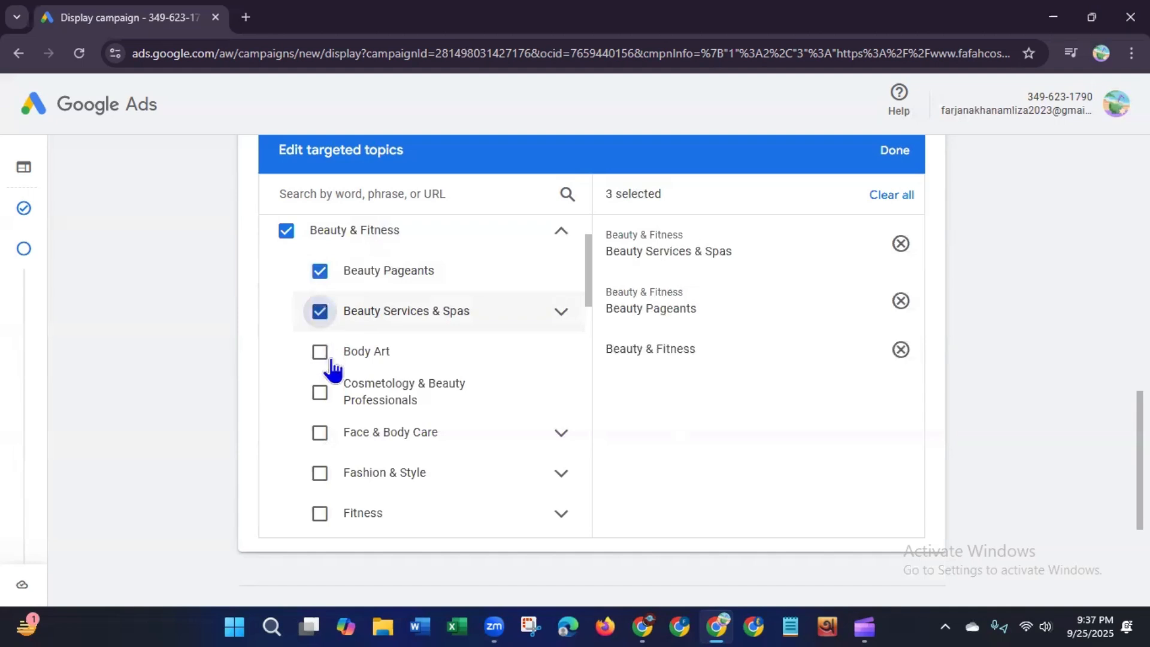
{"action": "left_click", "coordinate": [321, 395]}
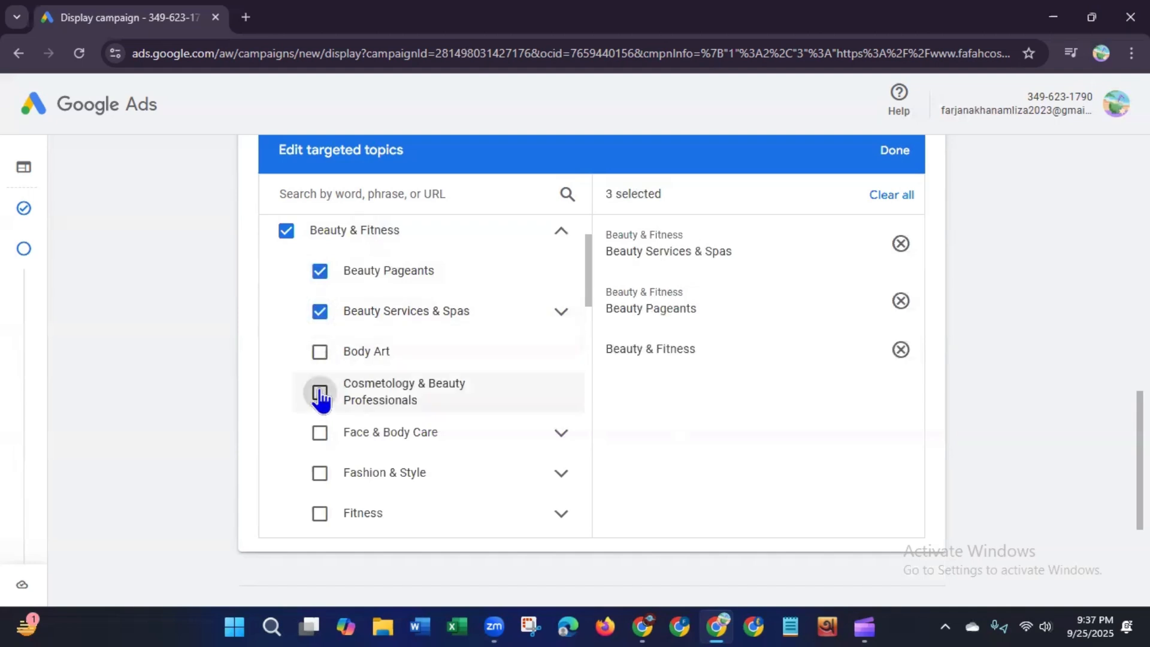
{"action": "left_click", "coordinate": [320, 437]}
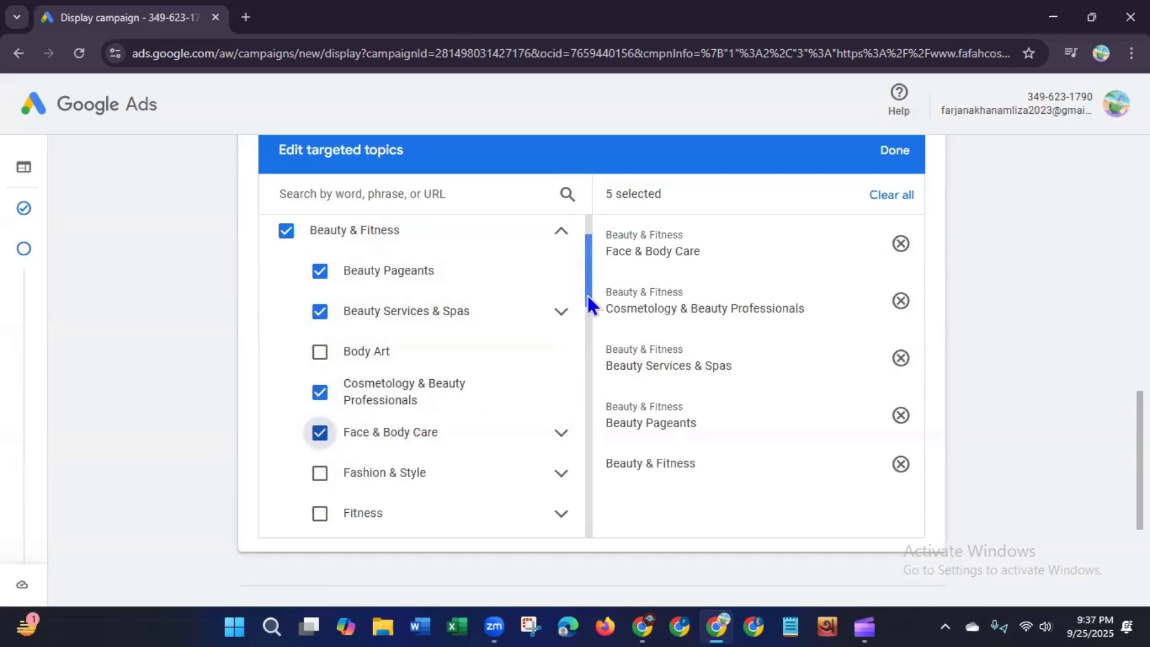
Step: Expand Face & Body Care and select Clean Beauty, Hygiene & Toiletries, and Make-Up & Cosmetics
{"action": "left_click_drag", "start_coordinate": [587, 296], "coordinate": [586, 336]}
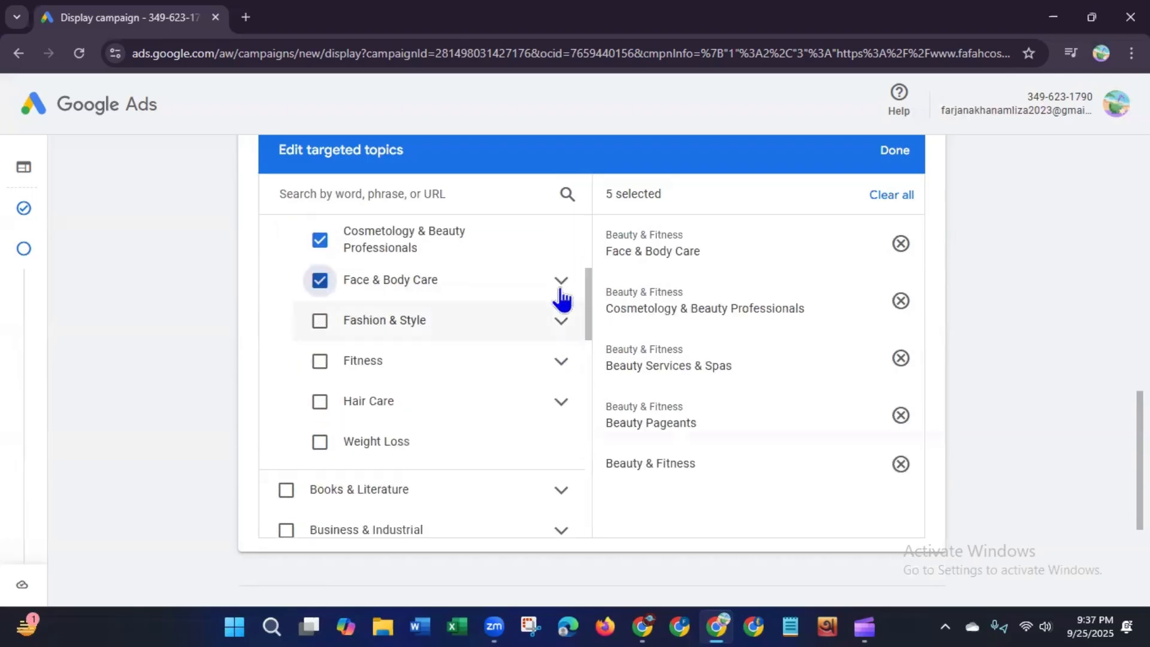
{"action": "left_click", "coordinate": [561, 280]}
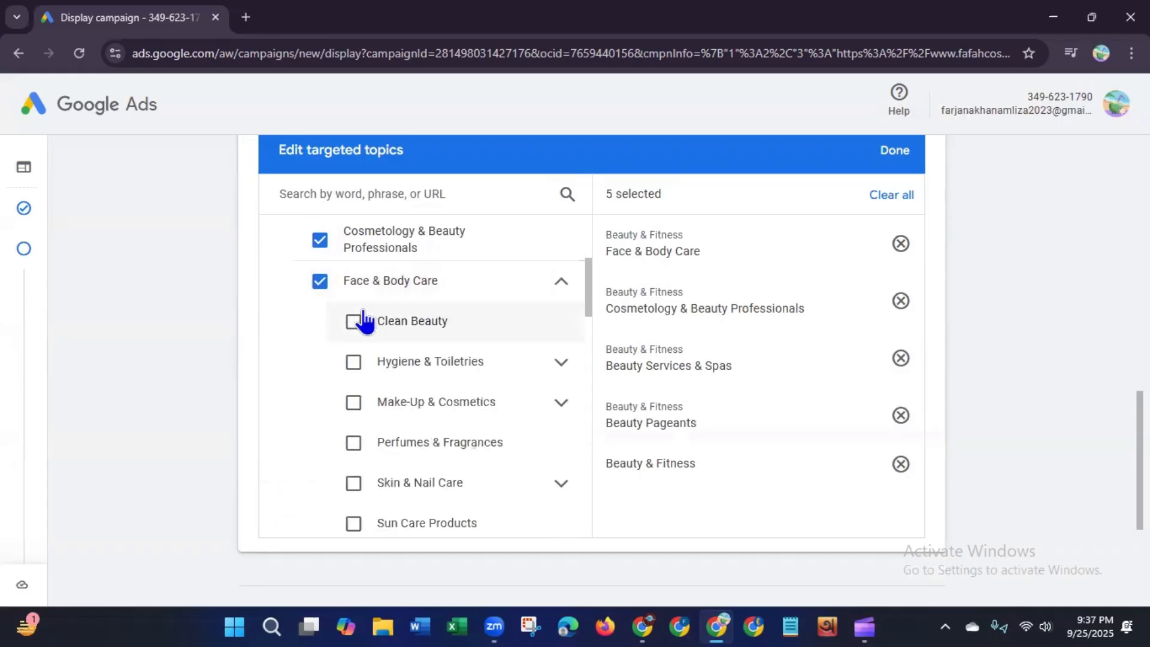
{"action": "left_click", "coordinate": [354, 321]}
{"action": "left_click", "coordinate": [354, 363]}
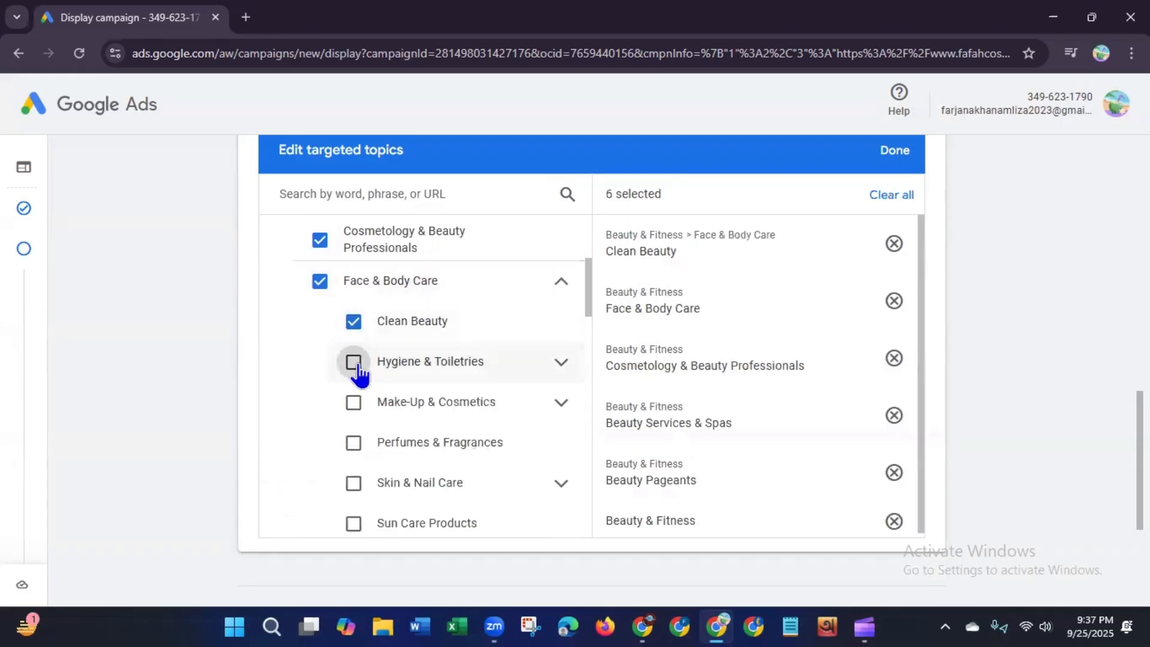
{"action": "left_click", "coordinate": [353, 405]}
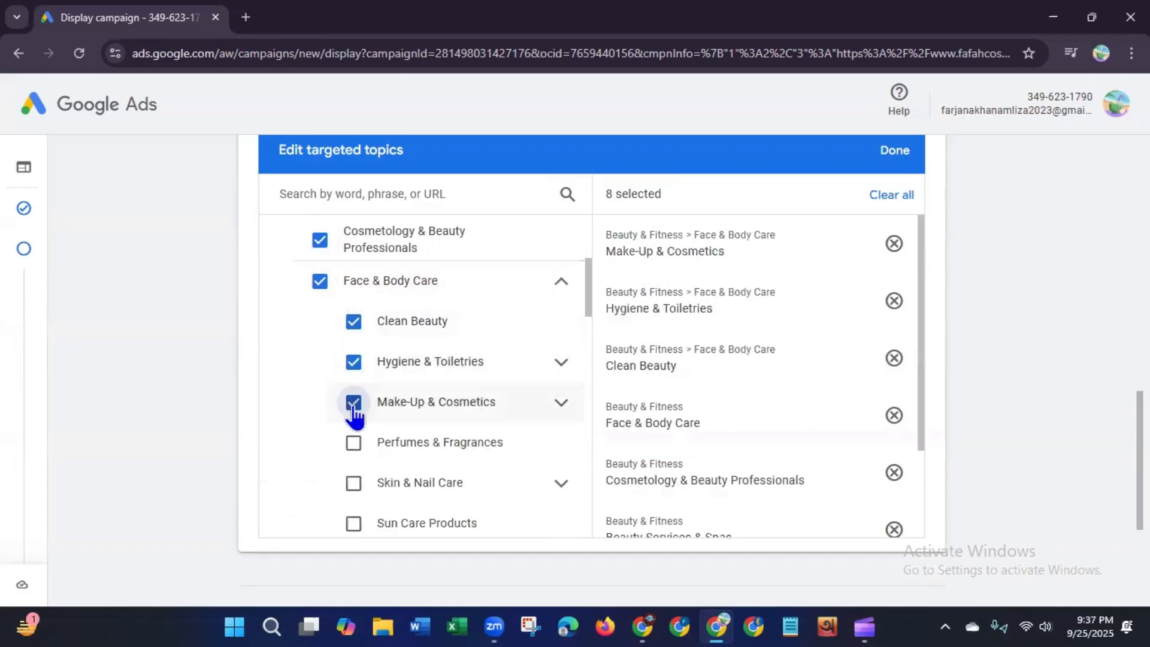
Step: Select the Perfumes & Fragrances, Skin & Nail Care, and Sun Care Products topics under Face & Body Care
{"action": "left_click", "coordinate": [354, 444]}
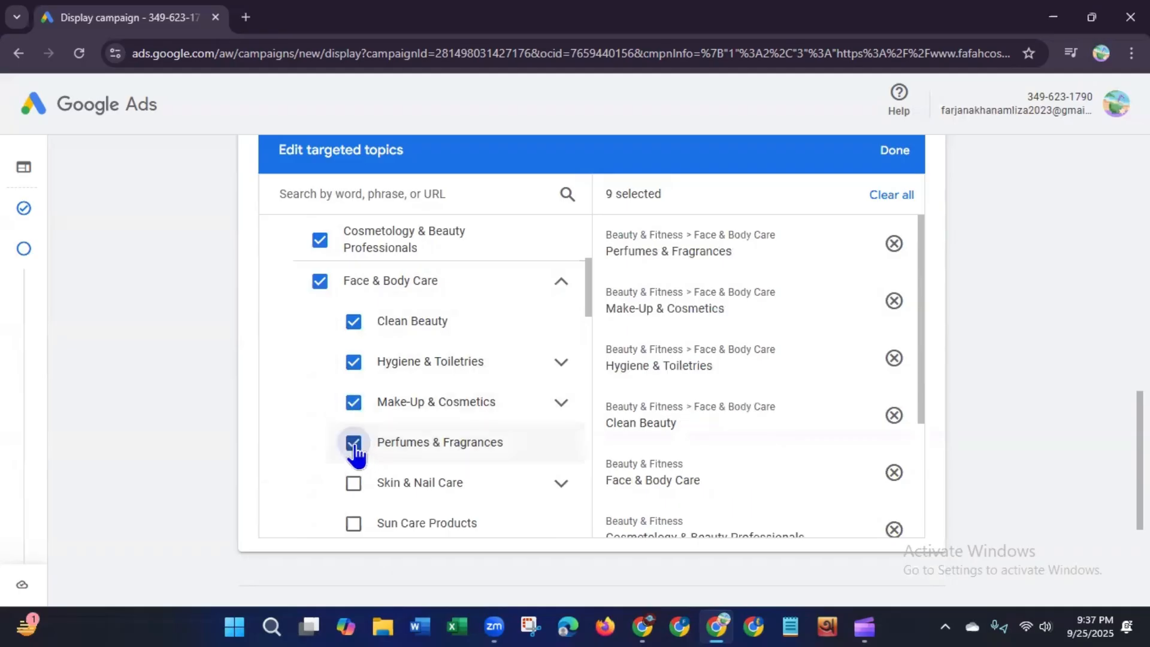
{"action": "left_click", "coordinate": [354, 485]}
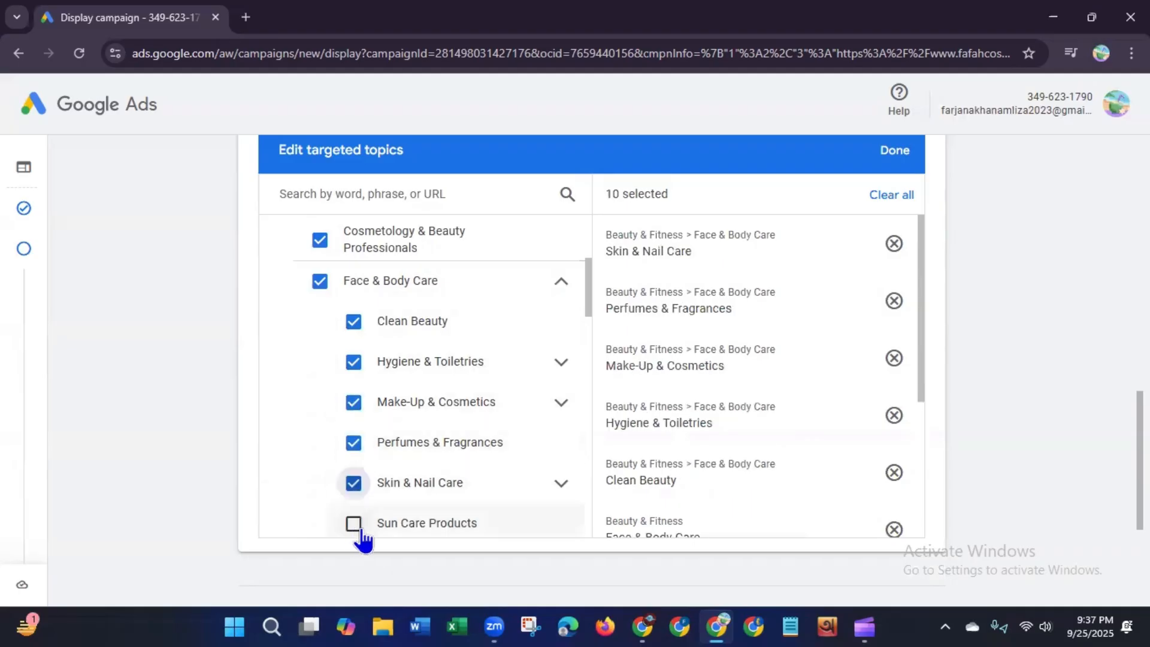
{"action": "left_click", "coordinate": [354, 525]}
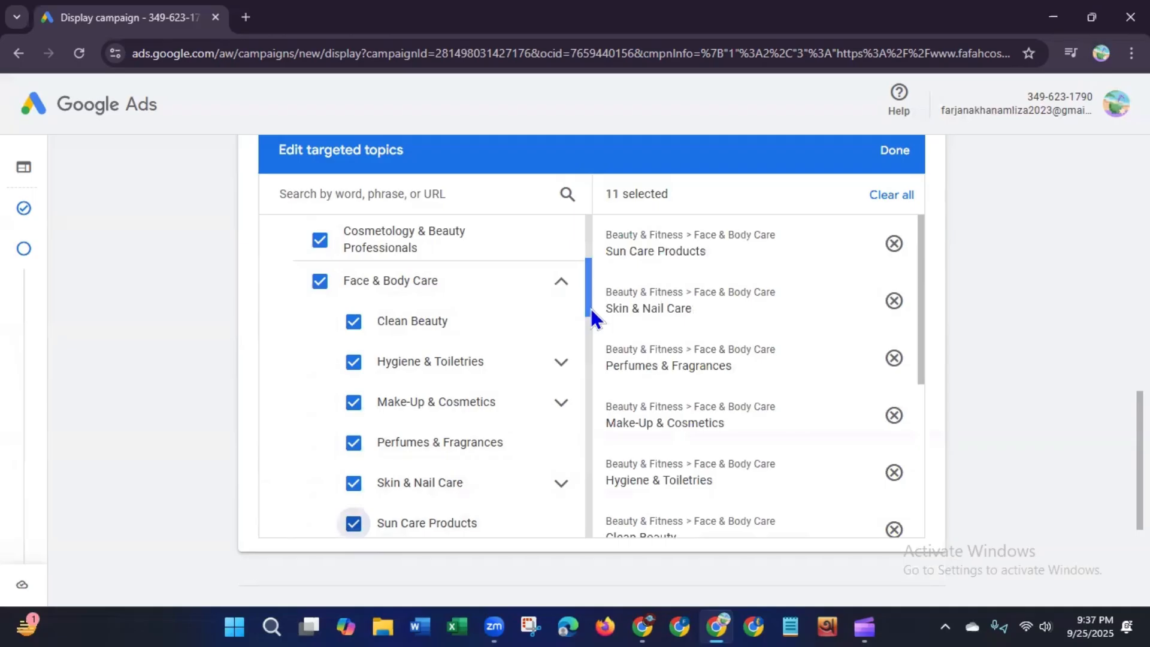
Step: Expand Make-Up & Cosmetics and select Eye Makeup, Face Makeup, Lip Makeup, and Make-Up Tutorials & Get Ready With Me Videos
{"action": "left_click_drag", "start_coordinate": [590, 307], "coordinate": [586, 349]}
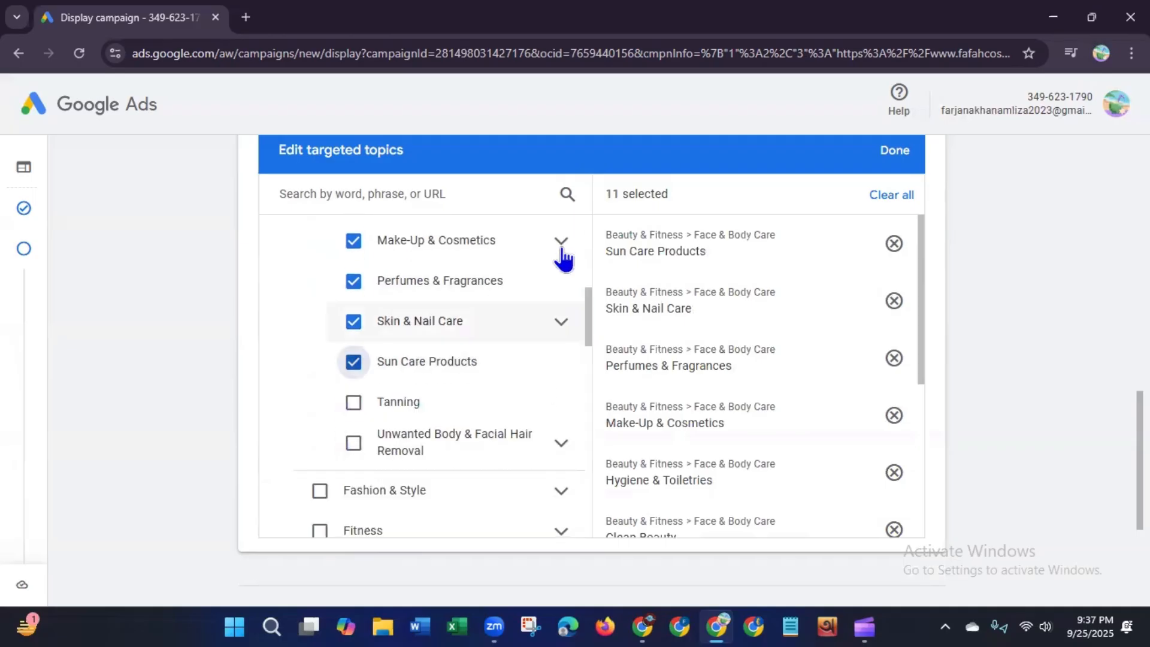
{"action": "left_click", "coordinate": [562, 245]}
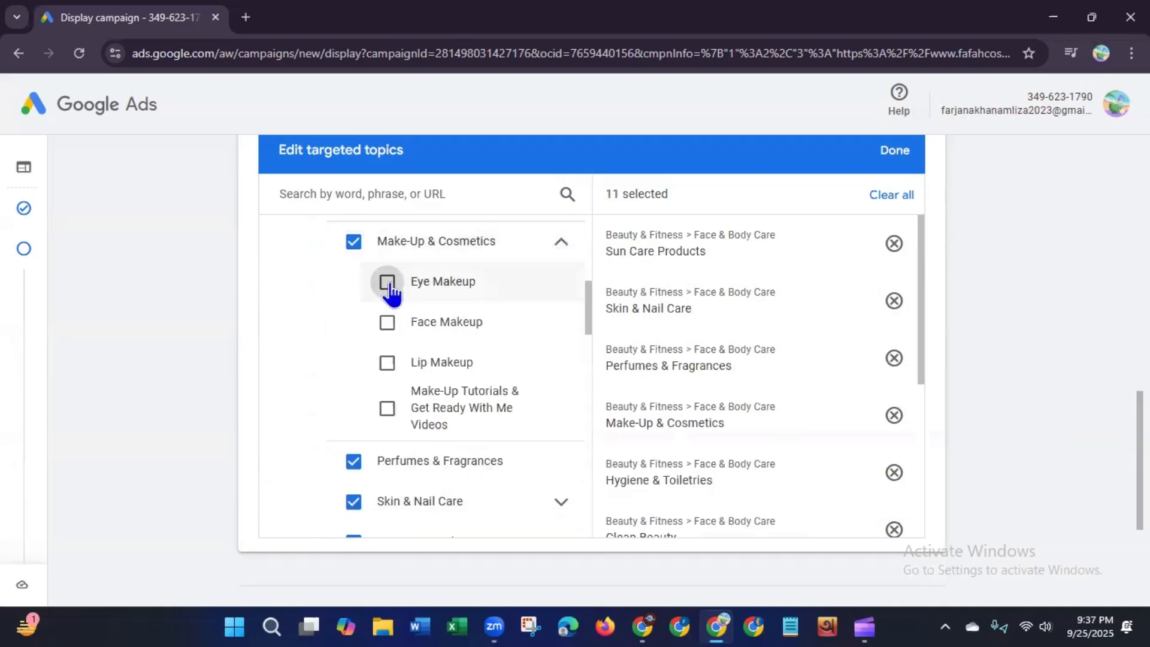
{"action": "left_click", "coordinate": [387, 281]}
{"action": "left_click", "coordinate": [387, 324]}
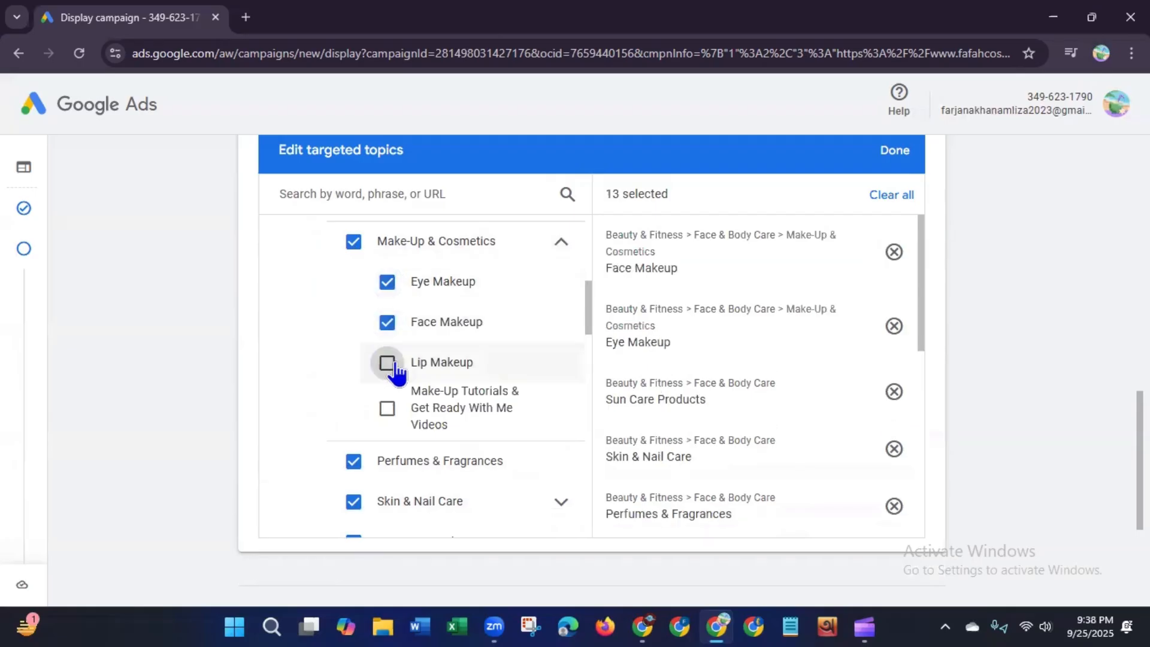
{"action": "left_click", "coordinate": [386, 362]}
{"action": "left_click", "coordinate": [387, 408]}
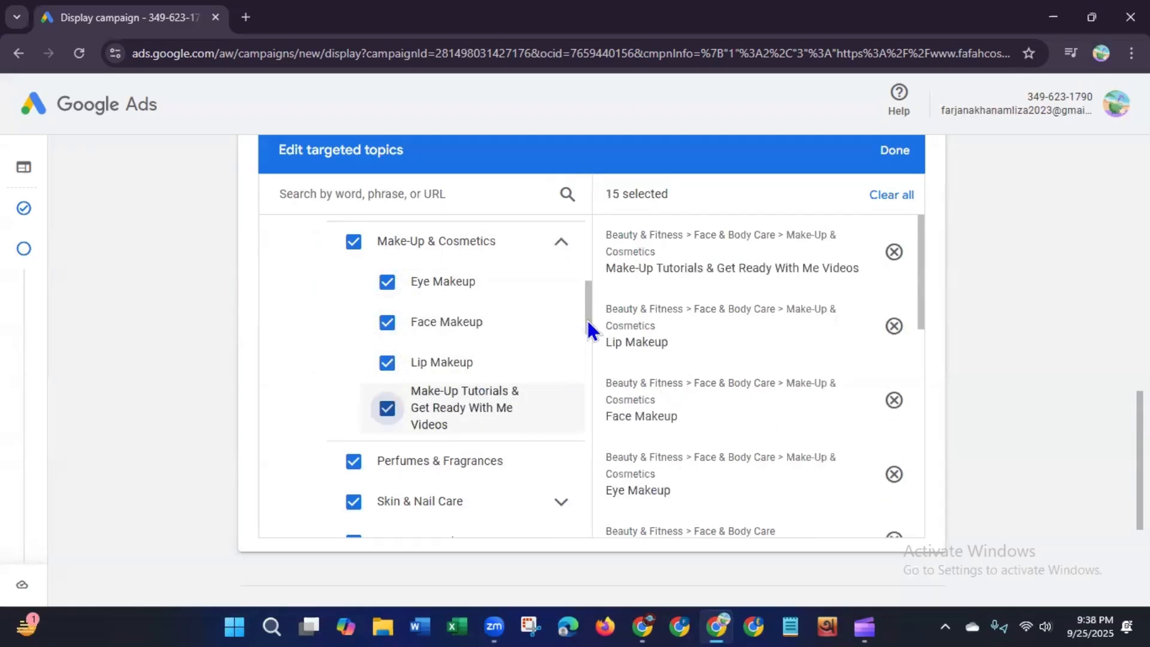
Step: Expand Skin & Nail Care and select Bath & Body Products, Face Care Products, and Nail Care Products
{"action": "scroll", "coordinate": [578, 353], "scroll_direction": "down", "scroll_amount": 2}
{"action": "scroll", "coordinate": [577, 354], "scroll_direction": "down", "scroll_amount": 2}
{"action": "left_click", "coordinate": [562, 297]}
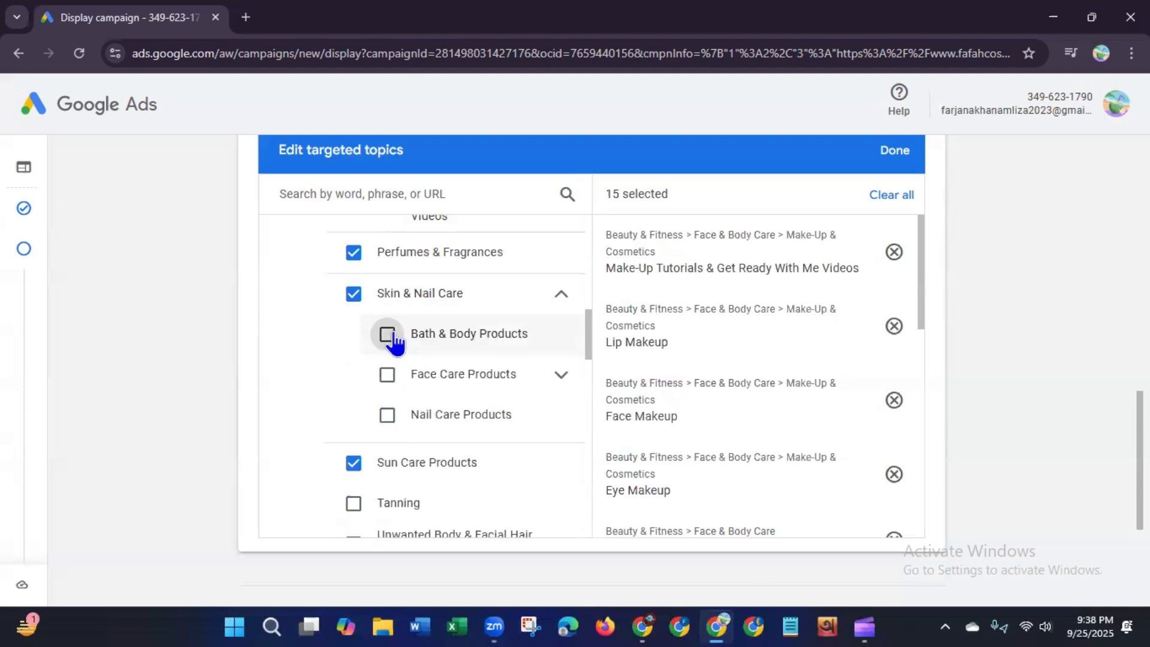
{"action": "left_click", "coordinate": [389, 334]}
{"action": "left_click", "coordinate": [388, 376]}
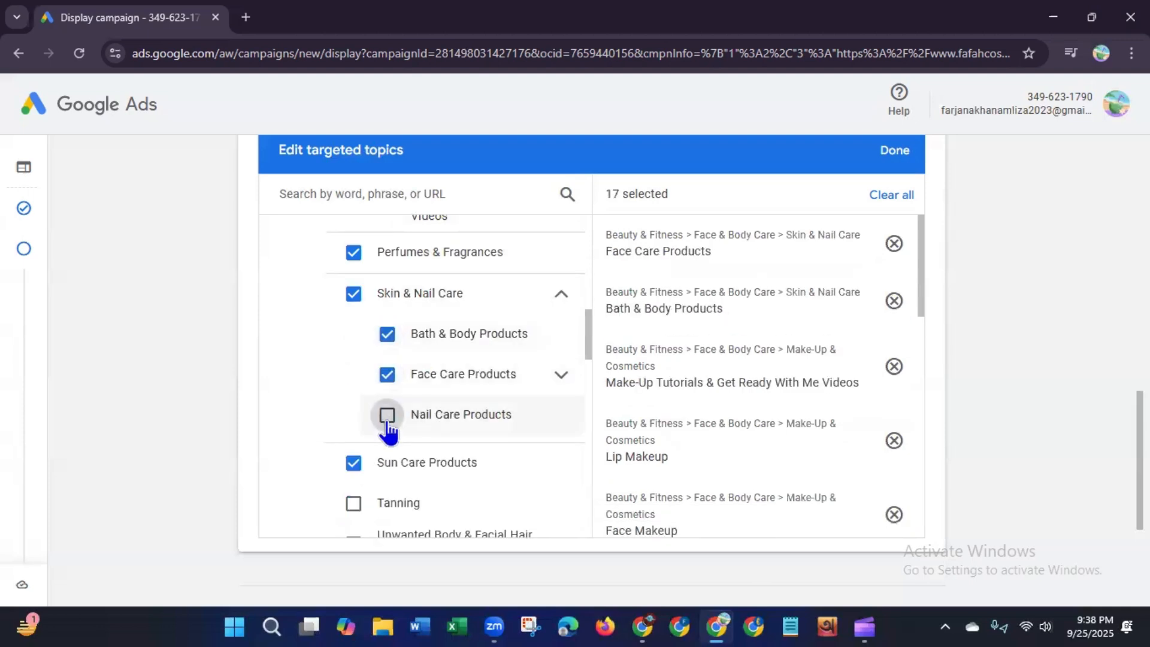
{"action": "left_click", "coordinate": [387, 415]}
Step: Select the Tanning and Unwanted Body & Facial Hair Removal topics under Face & Body Care
{"action": "scroll", "coordinate": [584, 359], "scroll_direction": "down", "scroll_amount": 1}
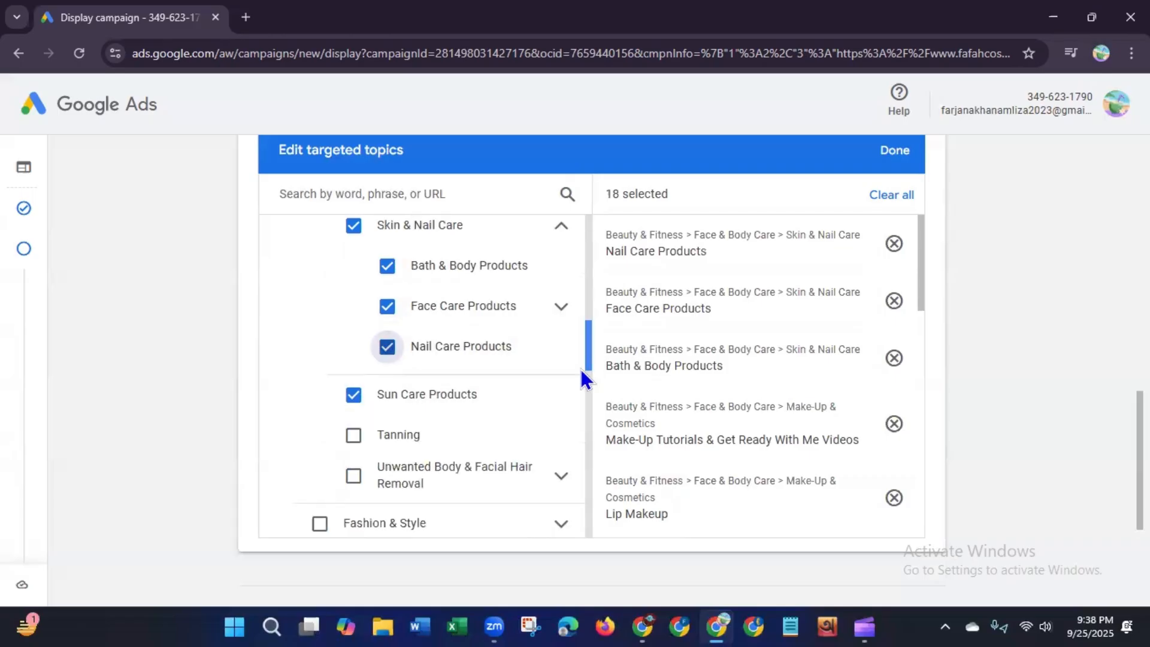
{"action": "scroll", "coordinate": [580, 371], "scroll_direction": "down", "scroll_amount": 2}
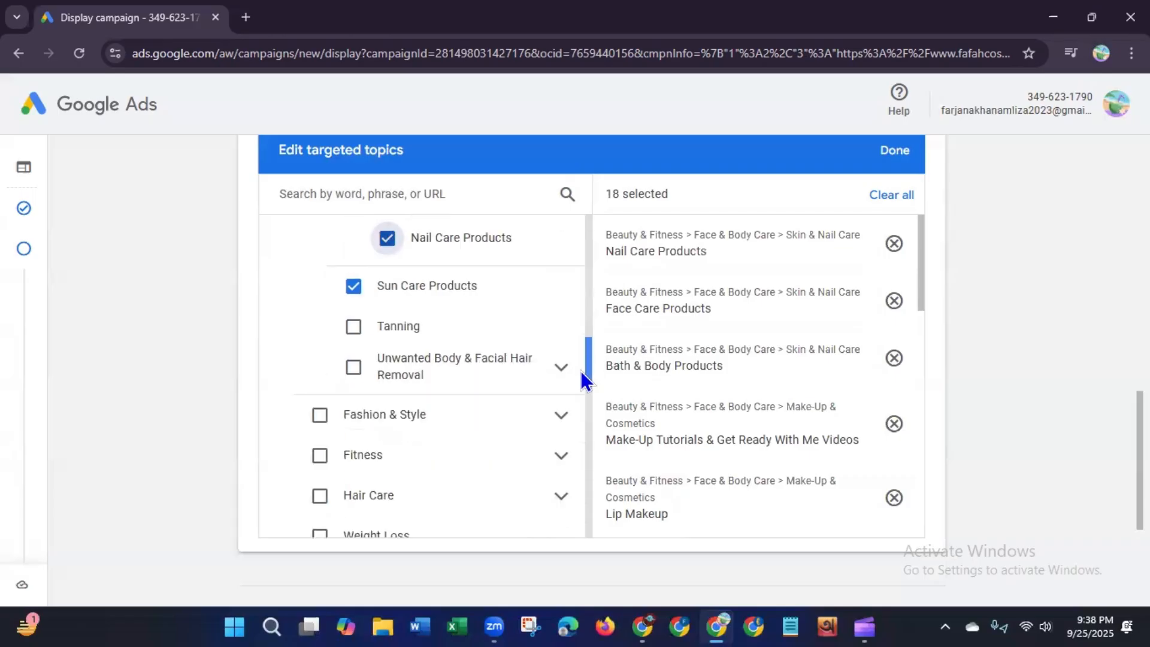
{"action": "left_click", "coordinate": [354, 317]}
{"action": "left_click", "coordinate": [353, 357]}
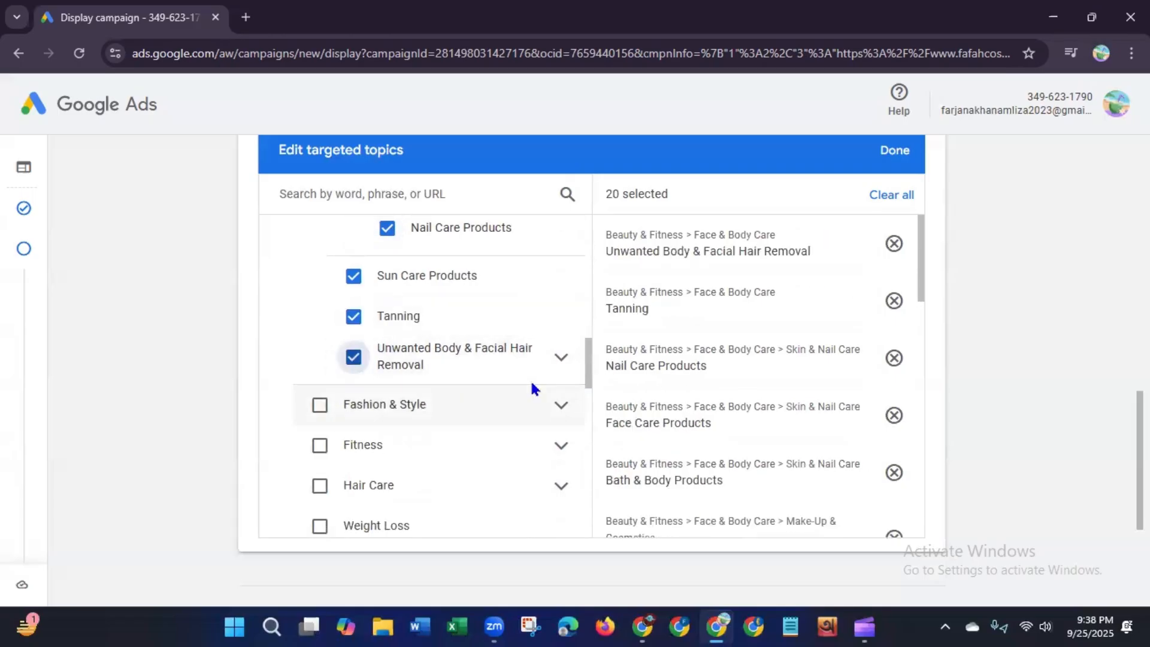
Step: Search topics for vegan makeup and select Anti-Aging Skin Care Products, Face Cleansers & Makeup Removers, and Face Lotions & Moisturizers
{"action": "mouse_move", "coordinate": [589, 371]}
{"action": "left_mouse_down"}
{"action": "mouse_move", "coordinate": [551, 537]}
{"action": "mouse_move", "coordinate": [588, 479]}
{"action": "mouse_move", "coordinate": [591, 228]}
{"action": "mouse_move", "coordinate": [551, 231]}
{"action": "left_mouse_up"}
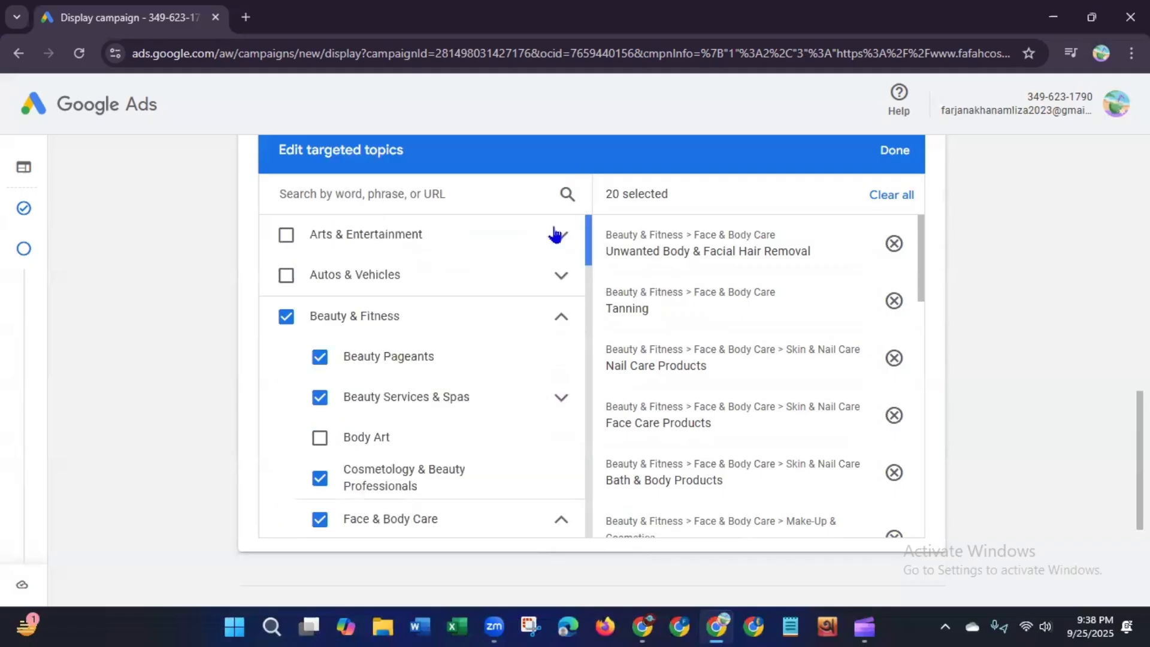
{"action": "left_click", "coordinate": [342, 193]}
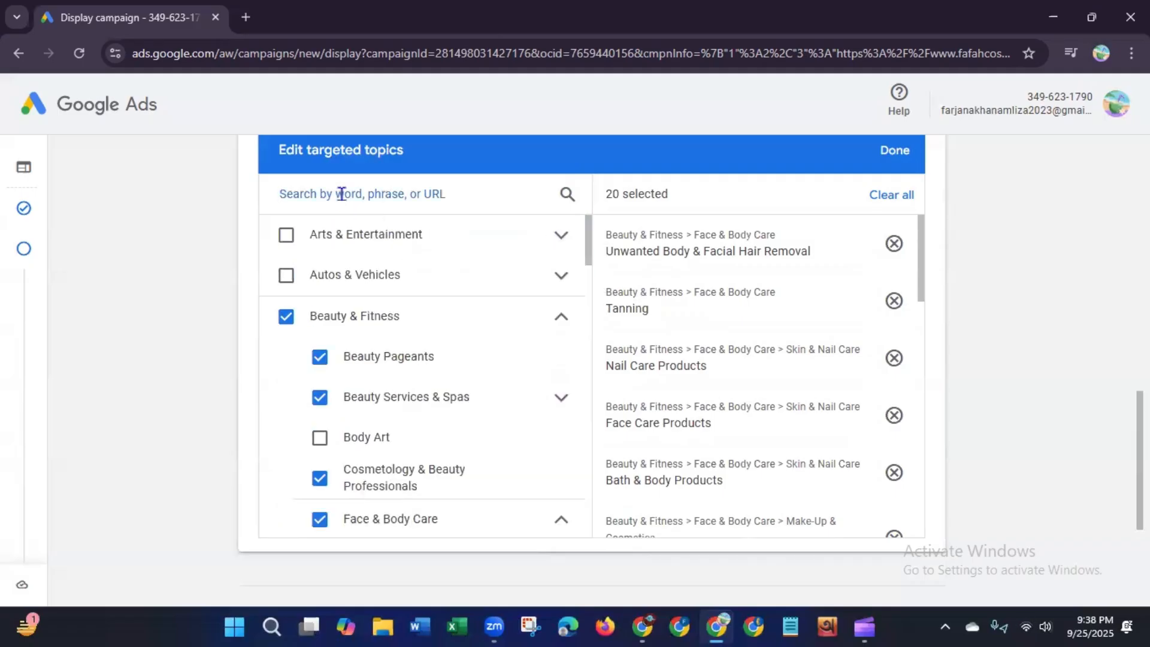
{"action": "left_click", "coordinate": [341, 193]}
{"action": "type", "text": "veg"}
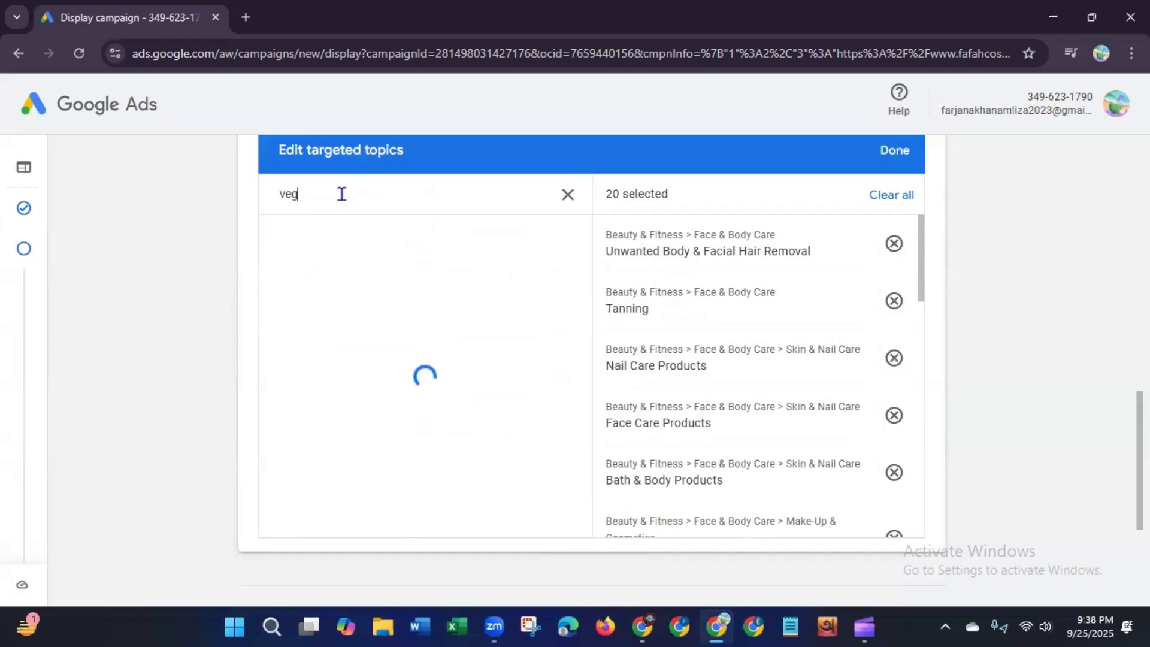
{"action": "type", "text": "an makeup"}
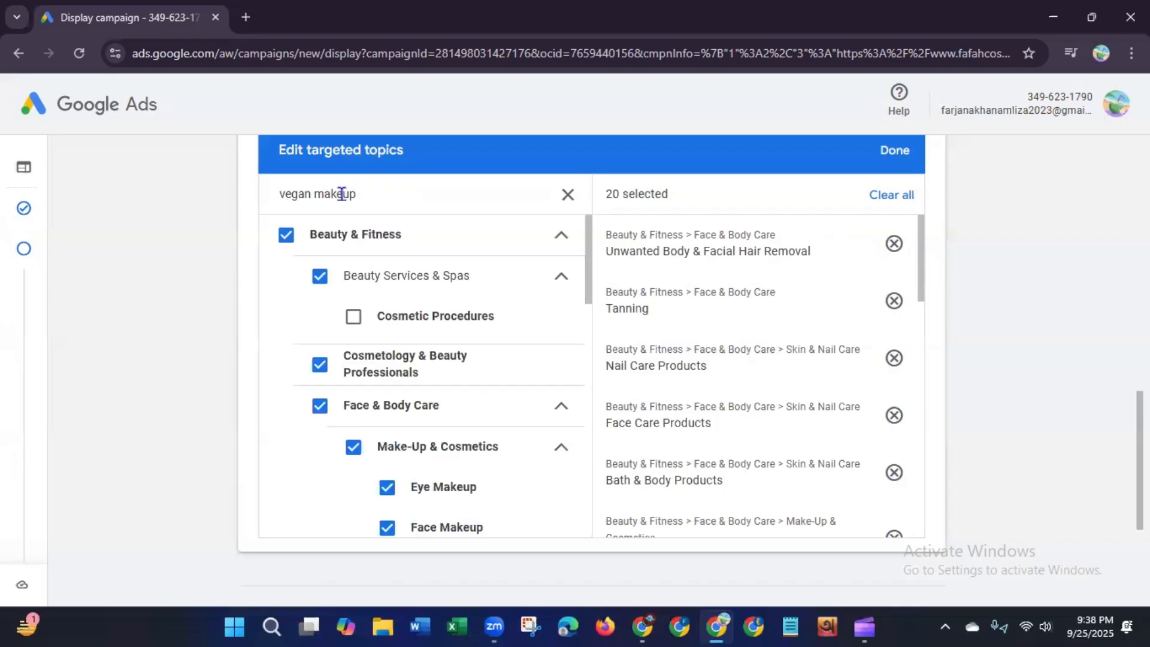
{"action": "left_click_drag", "start_coordinate": [587, 245], "coordinate": [601, 343]}
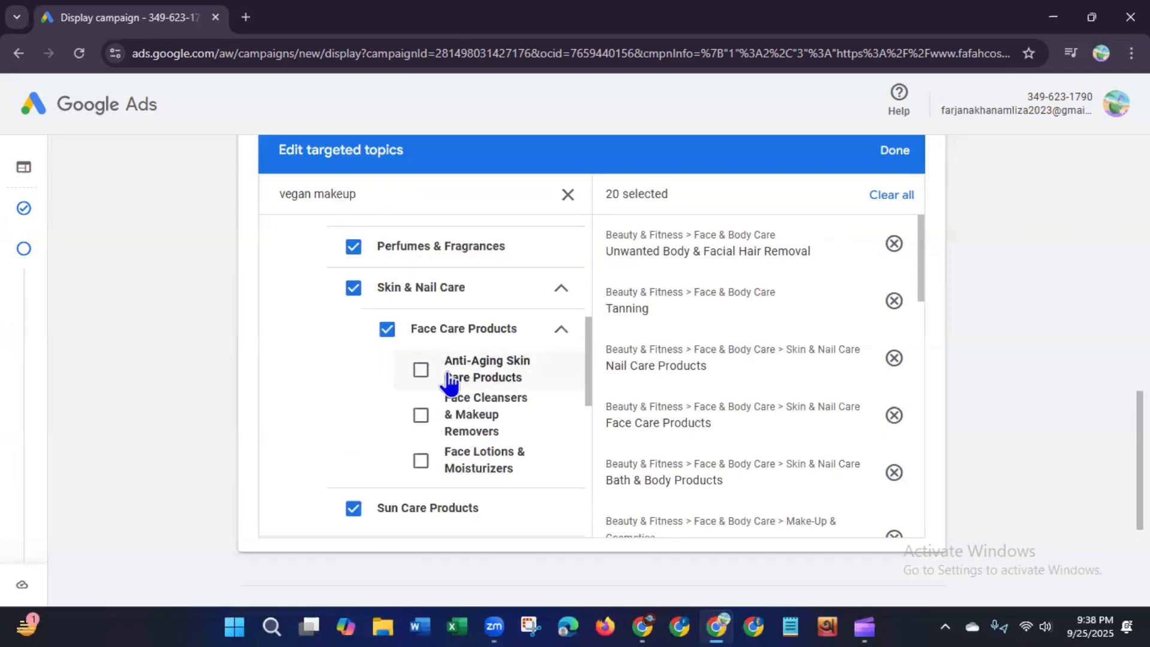
{"action": "left_click", "coordinate": [421, 372]}
{"action": "left_click", "coordinate": [421, 415]}
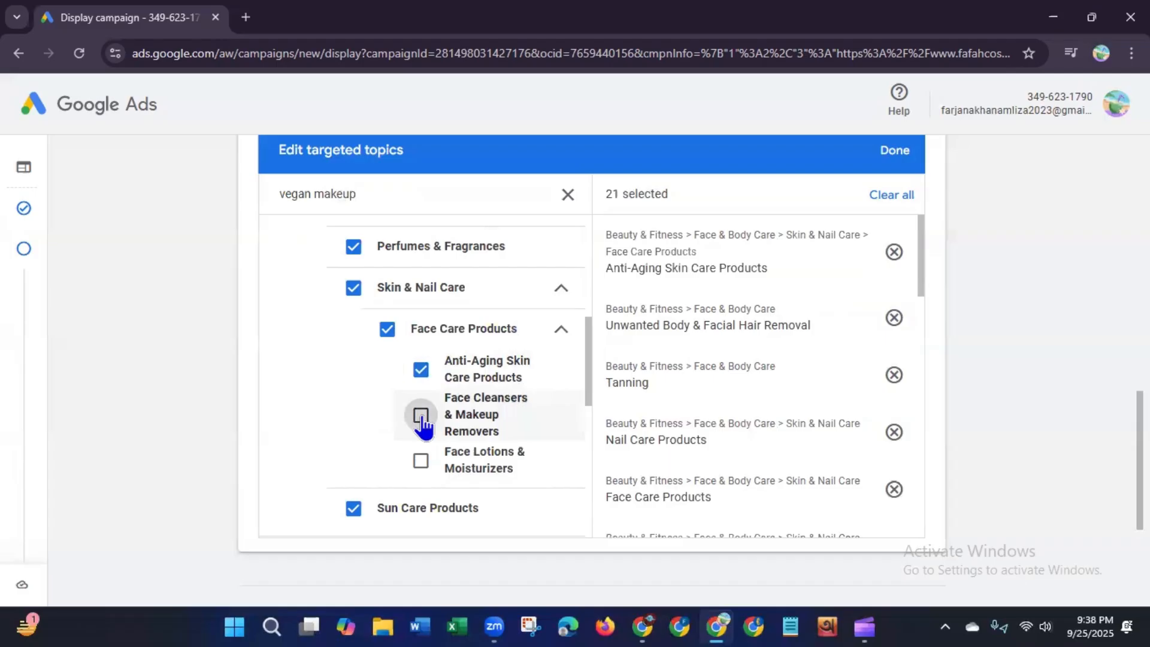
{"action": "left_click", "coordinate": [421, 462]}
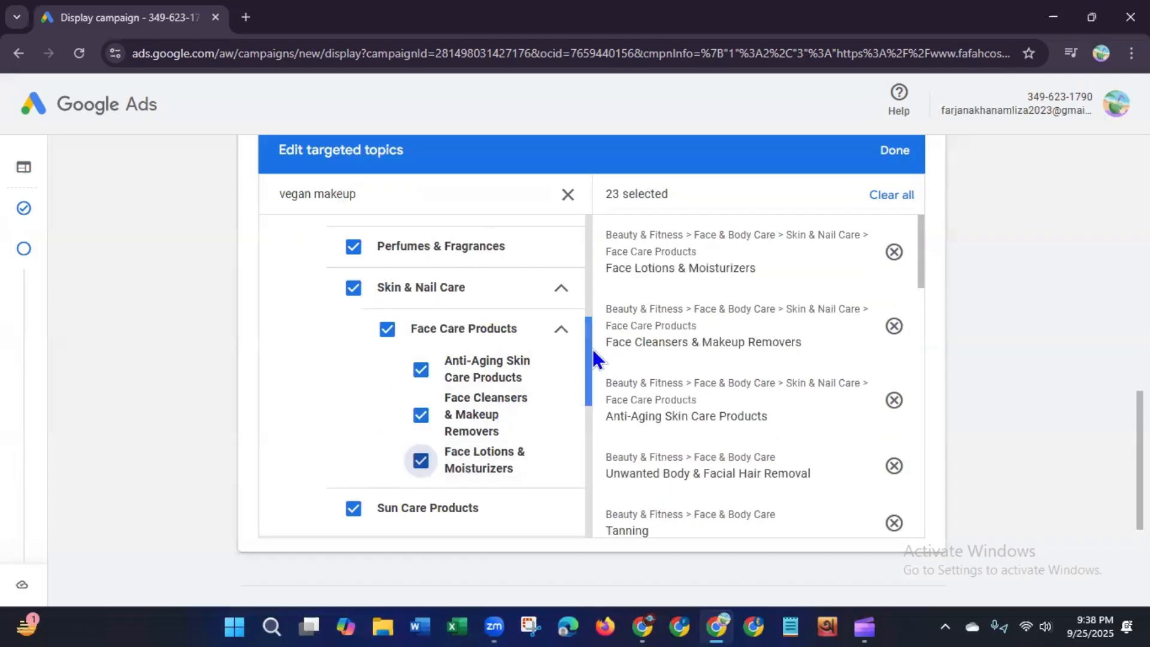
Step: Browse the remaining vegan makeup topic results, then clear the search
{"action": "scroll", "coordinate": [578, 392], "scroll_direction": "down", "scroll_amount": 3}
{"action": "scroll", "coordinate": [576, 398], "scroll_direction": "down", "scroll_amount": 2}
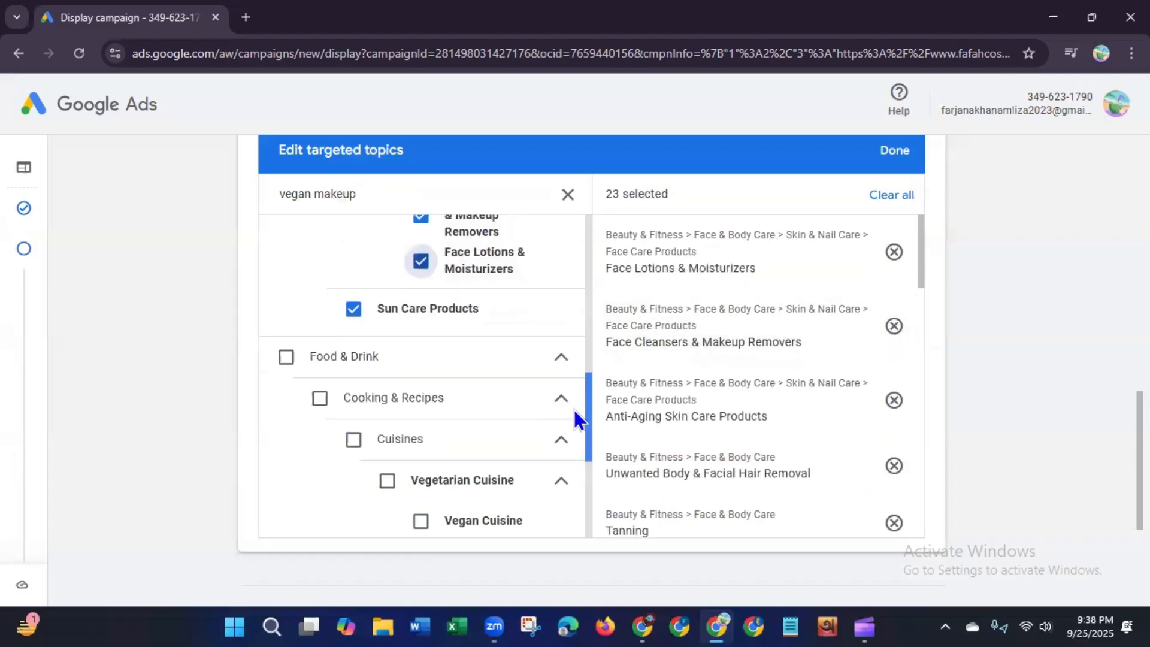
{"action": "scroll", "coordinate": [569, 449], "scroll_direction": "down", "scroll_amount": 3}
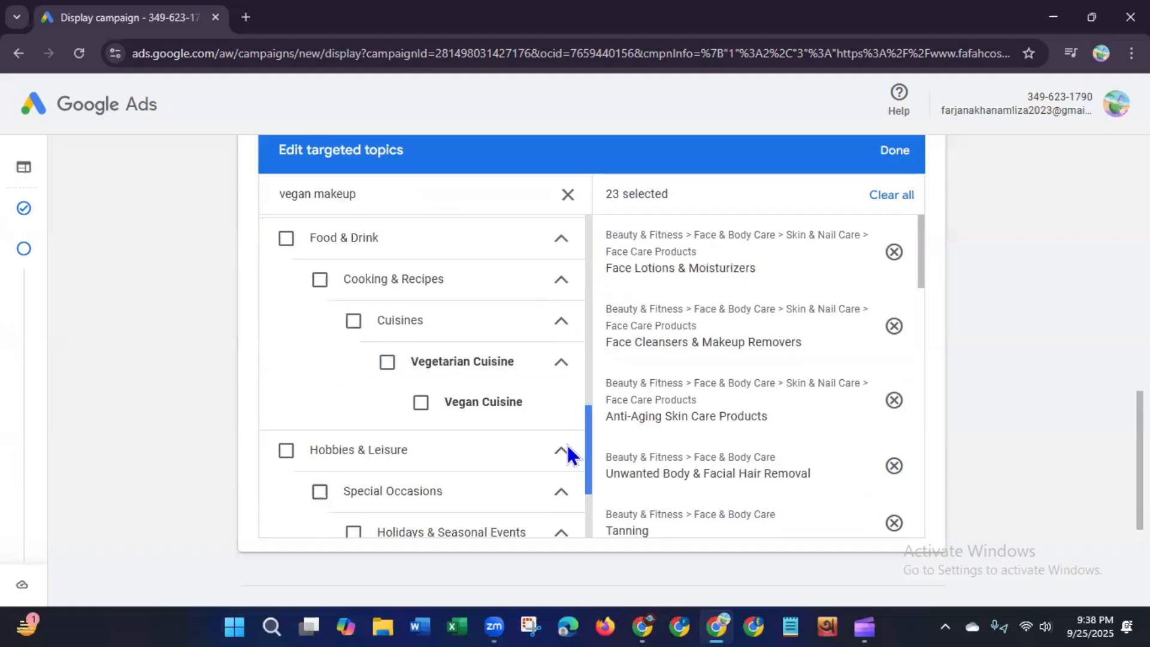
{"action": "scroll", "coordinate": [562, 495], "scroll_direction": "up", "scroll_amount": 10}
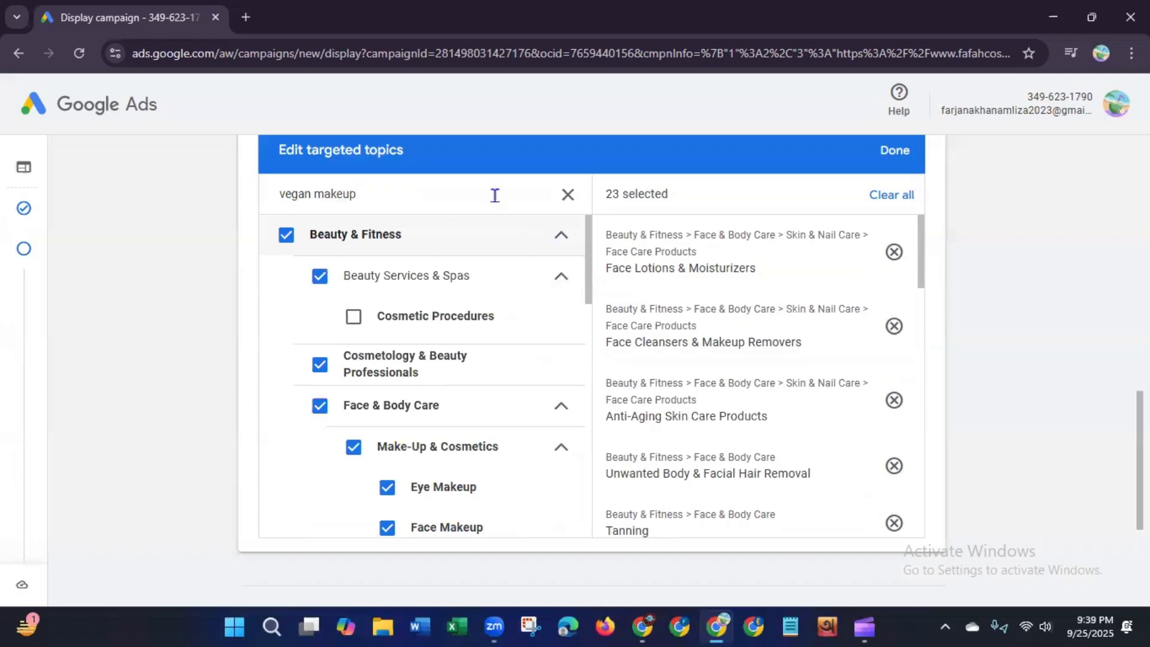
{"action": "left_click", "coordinate": [567, 195]}
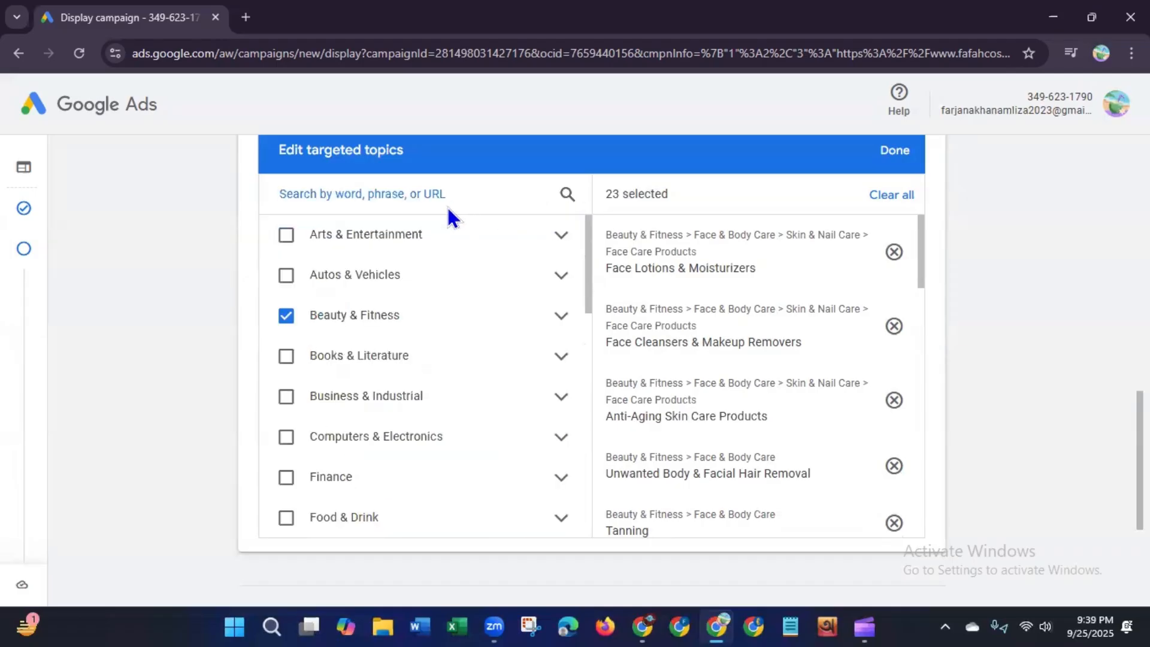
Step: Search topics for hair care oil and select Hair Care and its Shampoos & Conditioners subtopic
{"action": "type", "text": "hair"}
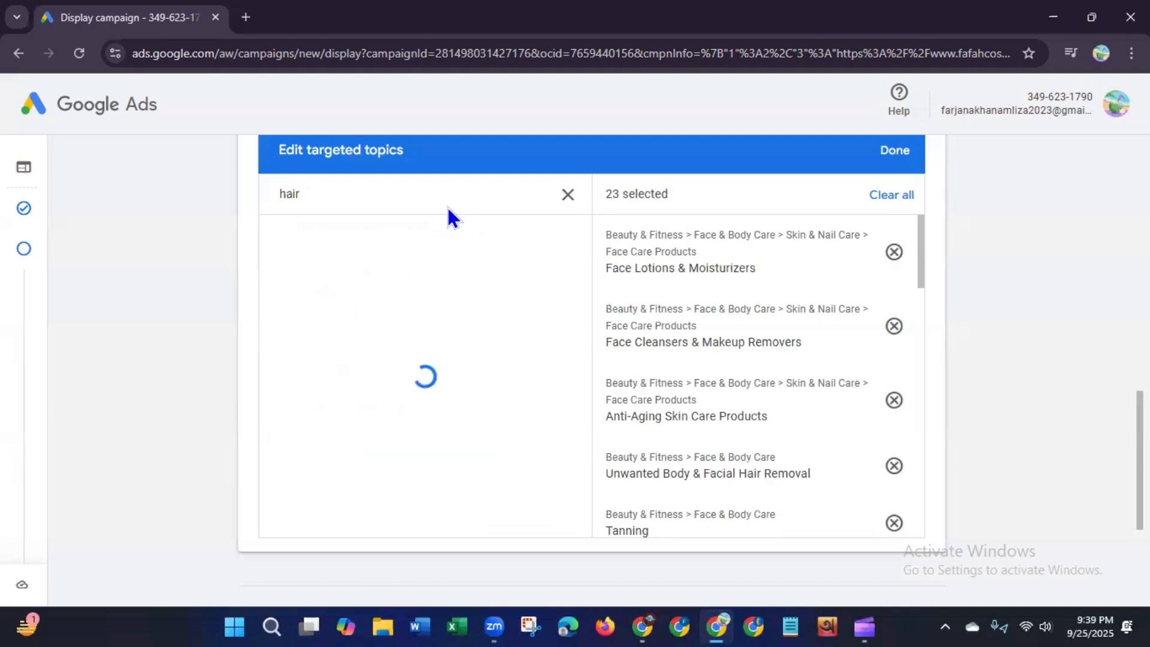
{"action": "type", "text": " care oil"}
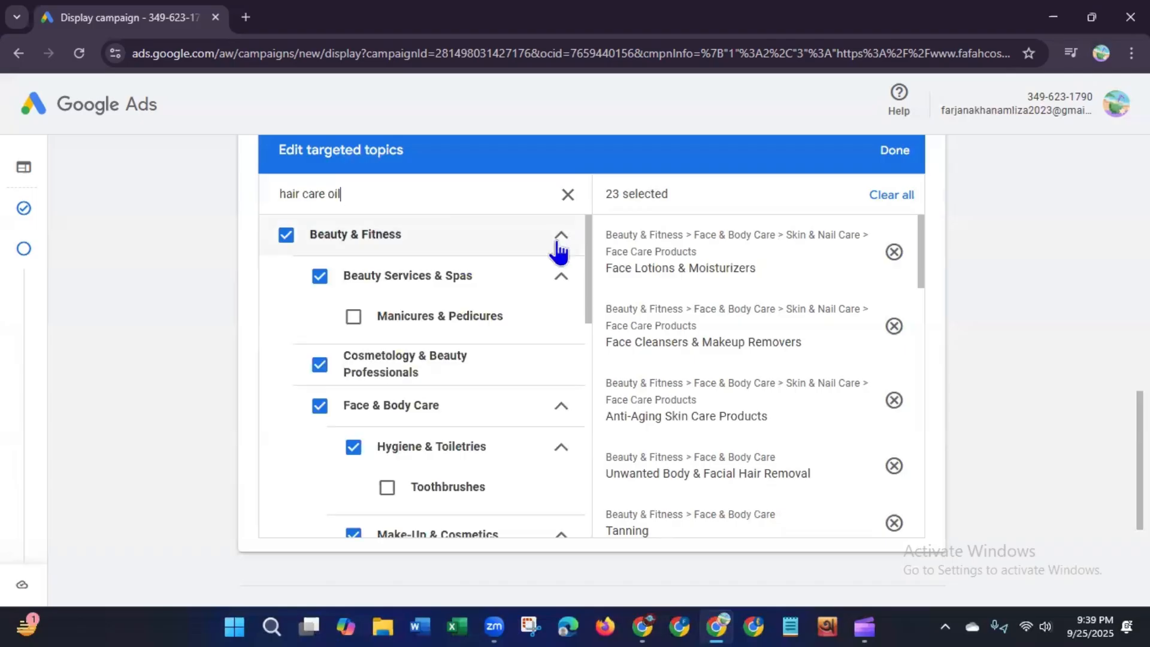
{"action": "left_click_drag", "start_coordinate": [588, 256], "coordinate": [580, 436]}
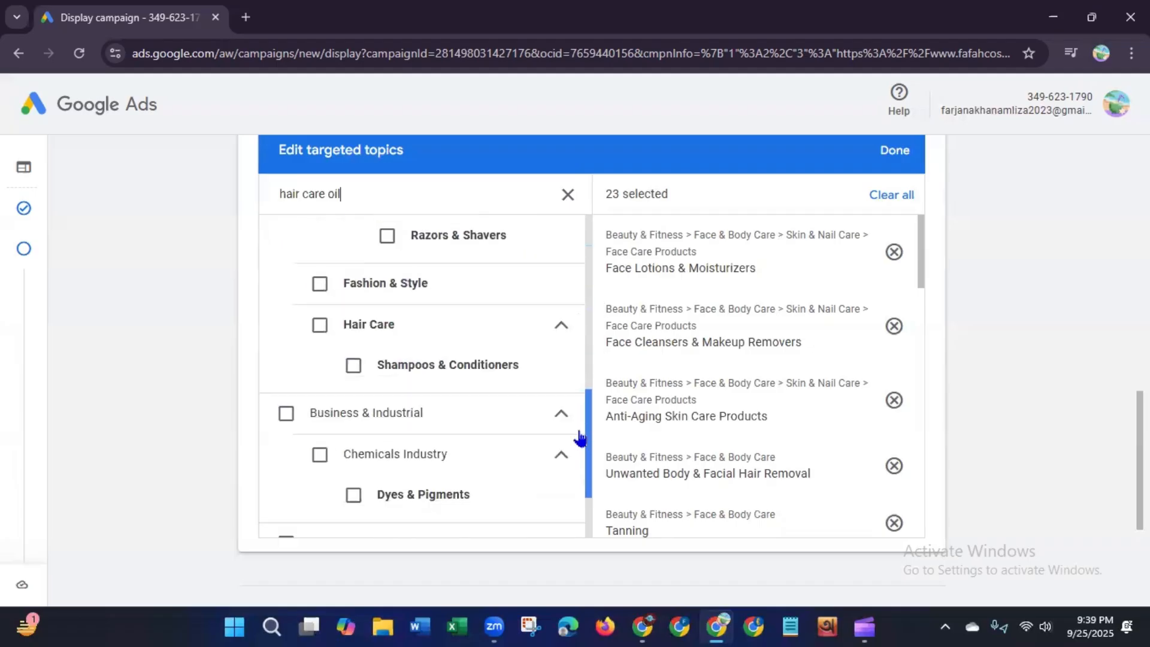
{"action": "left_click", "coordinate": [319, 325]}
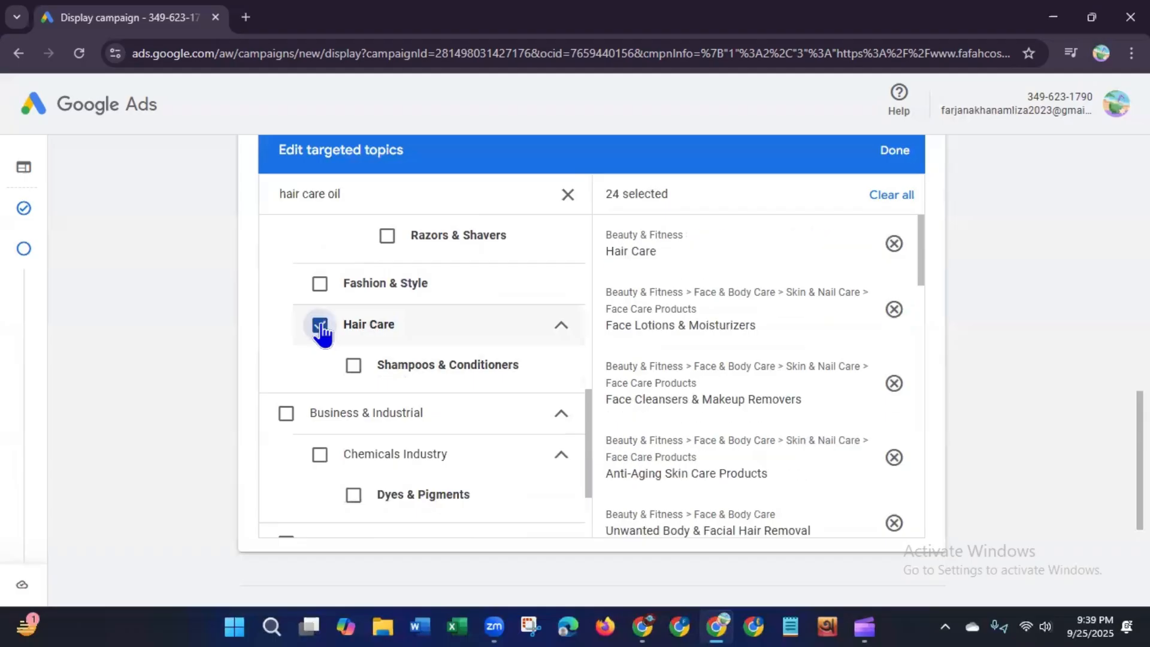
{"action": "left_click", "coordinate": [354, 367]}
Step: Finish editing the targeted topics
{"action": "left_click_drag", "start_coordinate": [588, 429], "coordinate": [588, 227]}
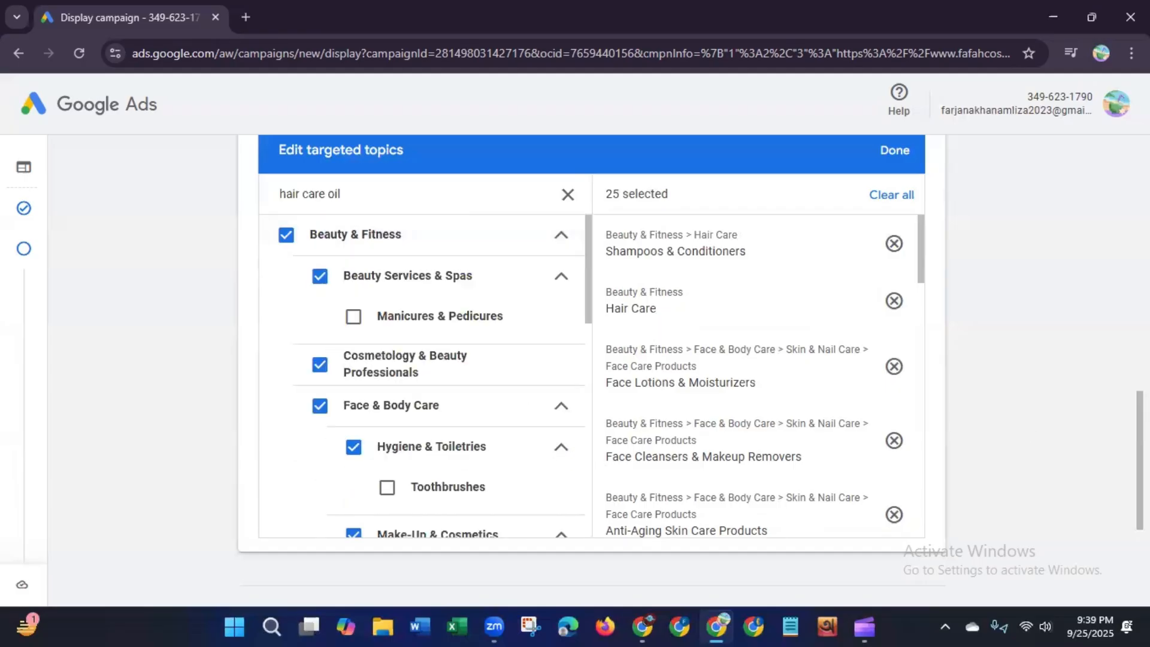
{"action": "scroll", "coordinate": [747, 411], "scroll_direction": "up", "scroll_amount": 2}
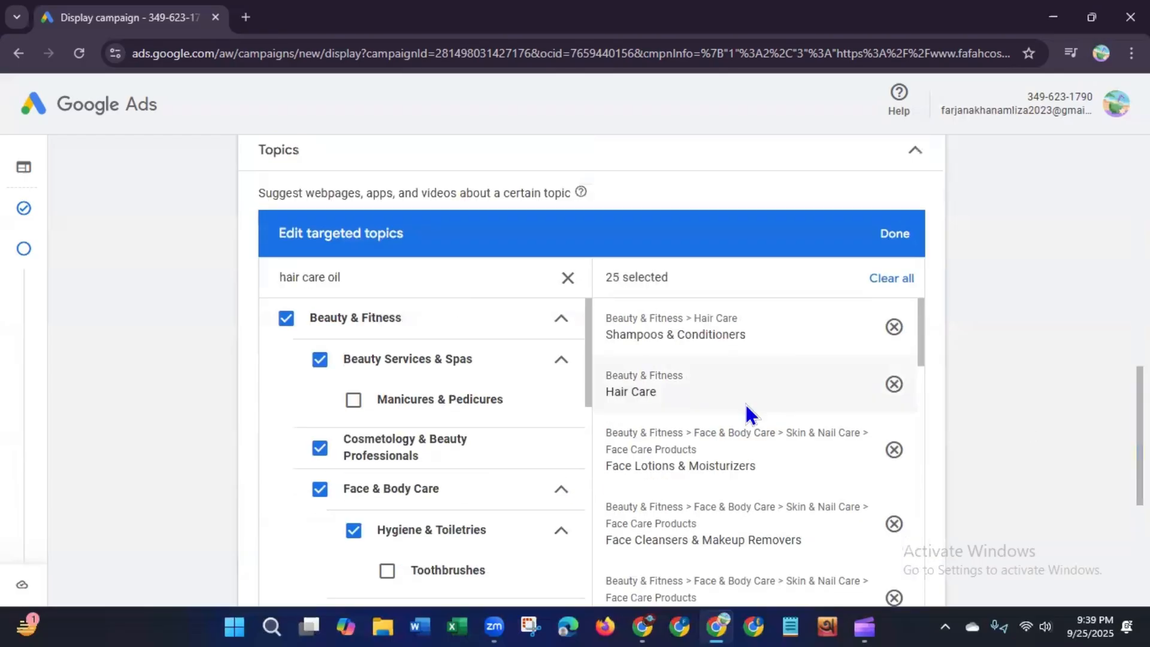
{"action": "left_click", "coordinate": [891, 235]}
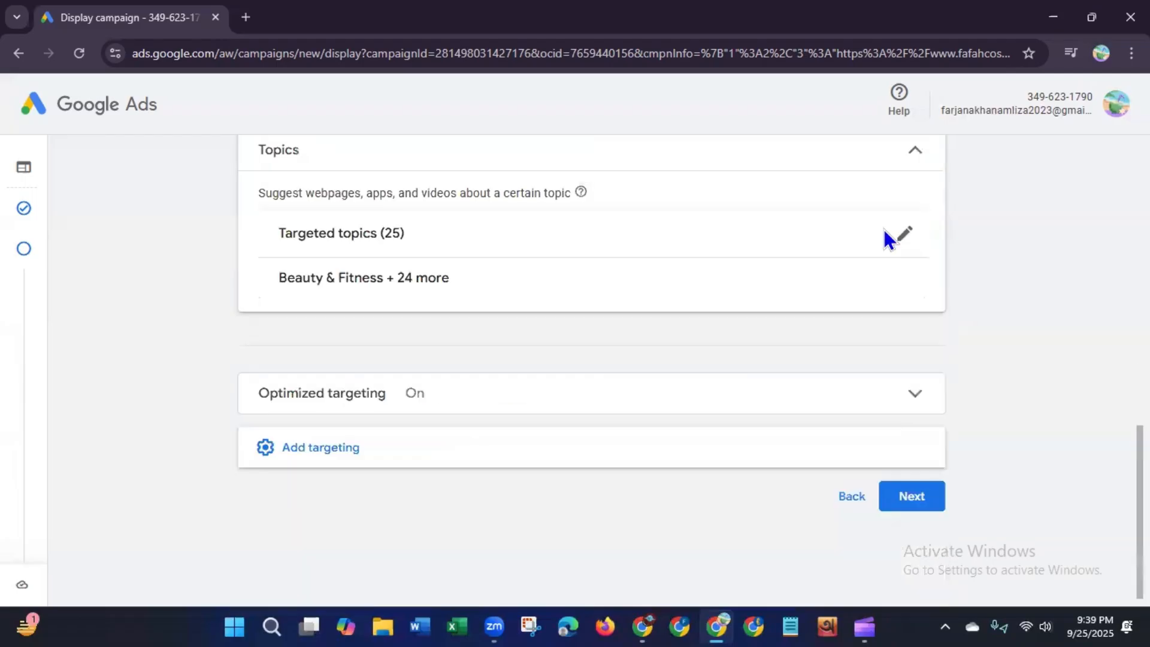
Step: Add Placements targeting to open the targeted placements editor
{"action": "left_click", "coordinate": [447, 461]}
{"action": "left_click", "coordinate": [523, 486]}
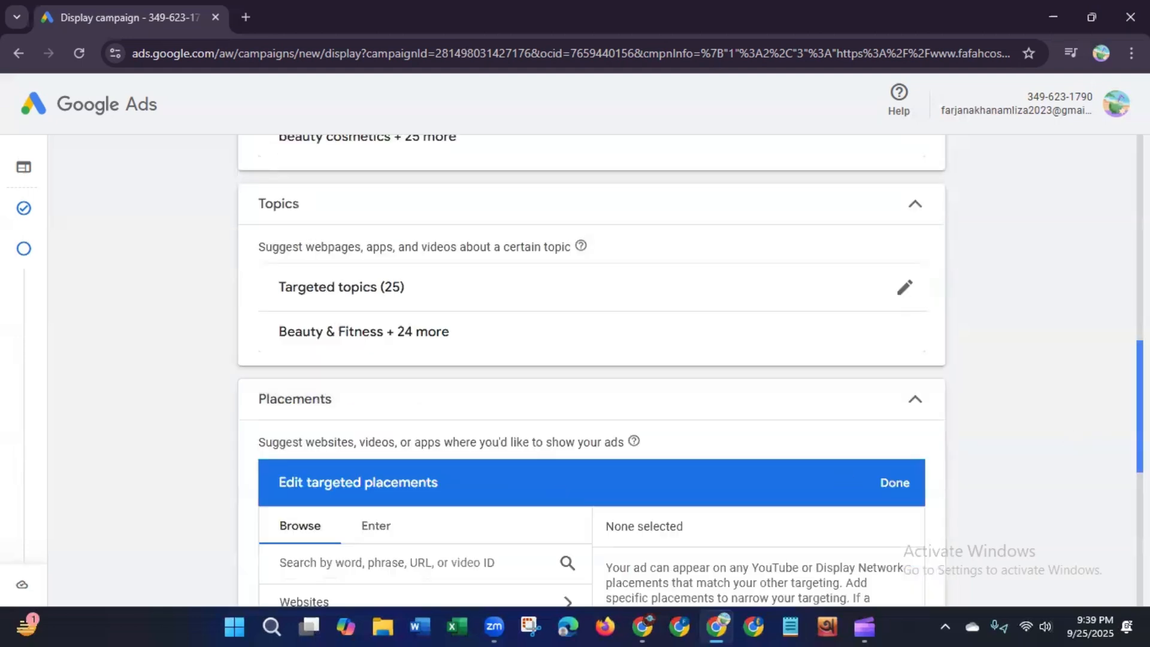
{"action": "left_click_drag", "start_coordinate": [1140, 419], "coordinate": [1140, 498]}
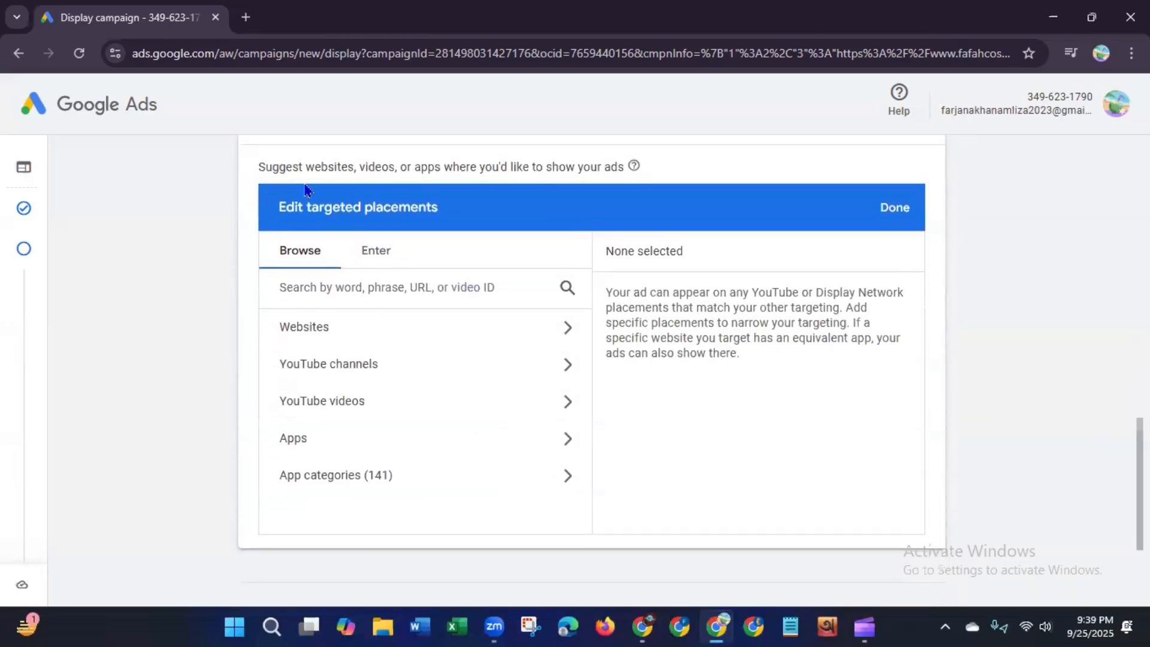
Step: Examine the Websites category in the placements browser and return to the category list
{"action": "left_click_drag", "start_coordinate": [279, 168], "coordinate": [409, 181]}
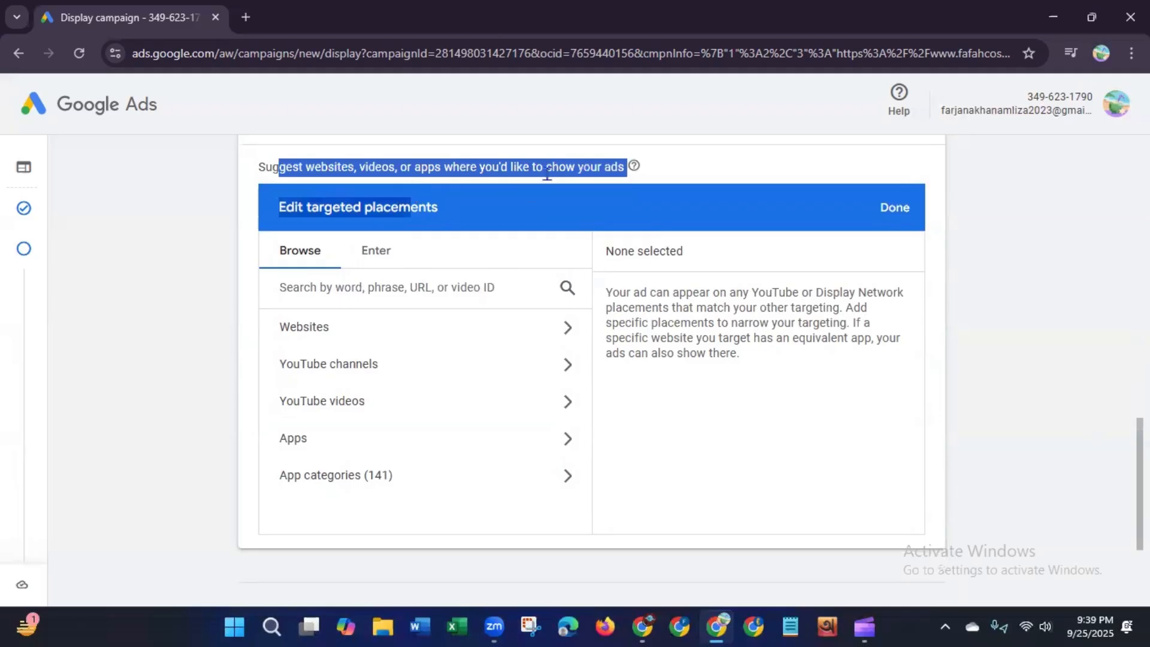
{"action": "left_click", "coordinate": [986, 340]}
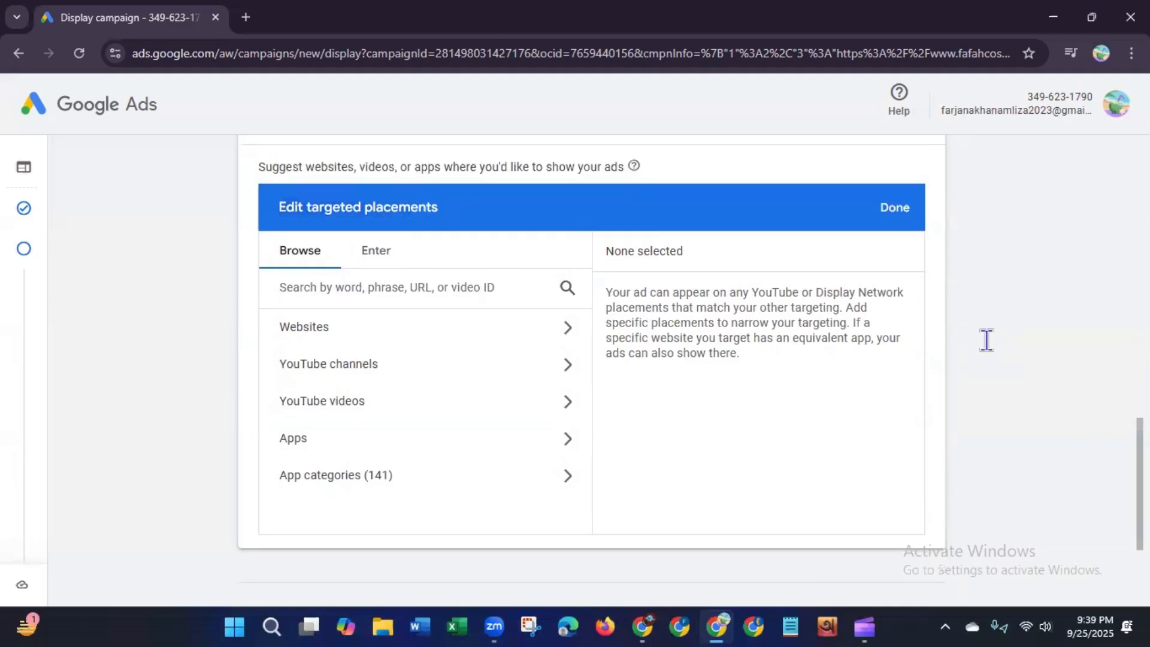
{"action": "left_click", "coordinate": [570, 335]}
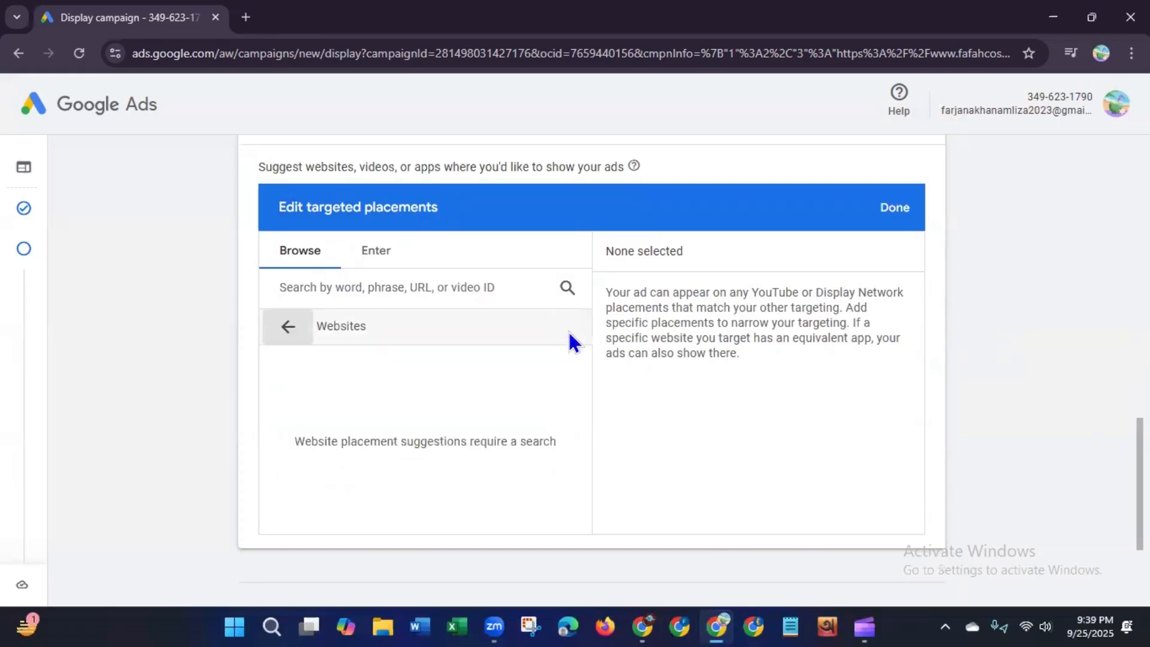
{"action": "left_click", "coordinate": [281, 331]}
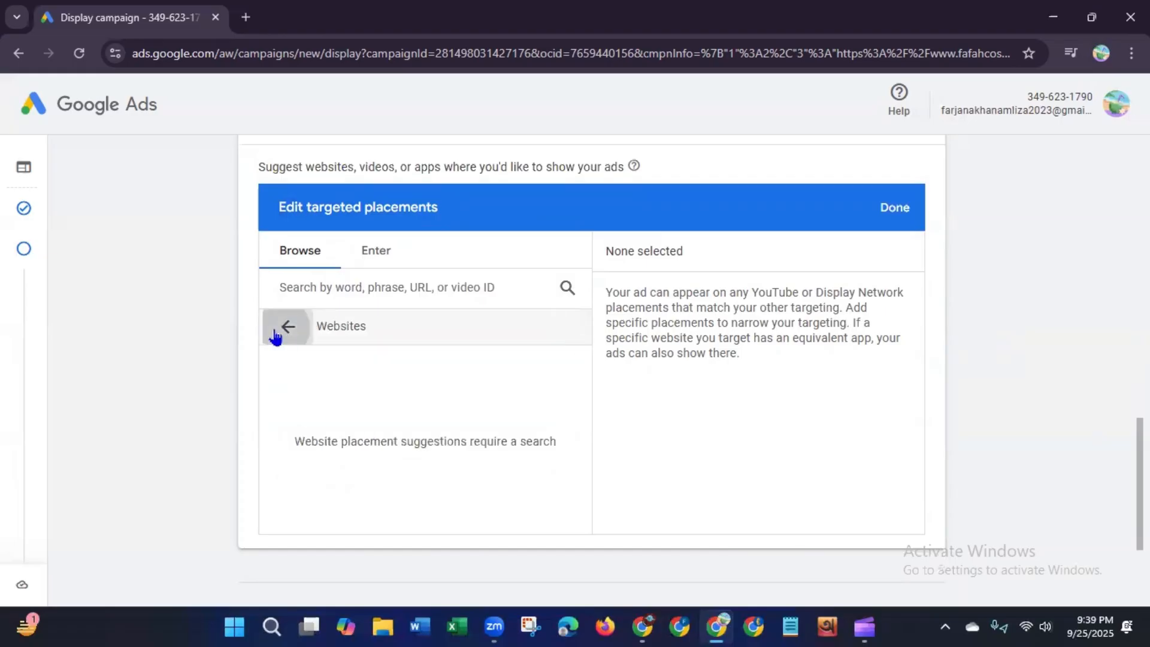
{"action": "left_click", "coordinate": [358, 286]}
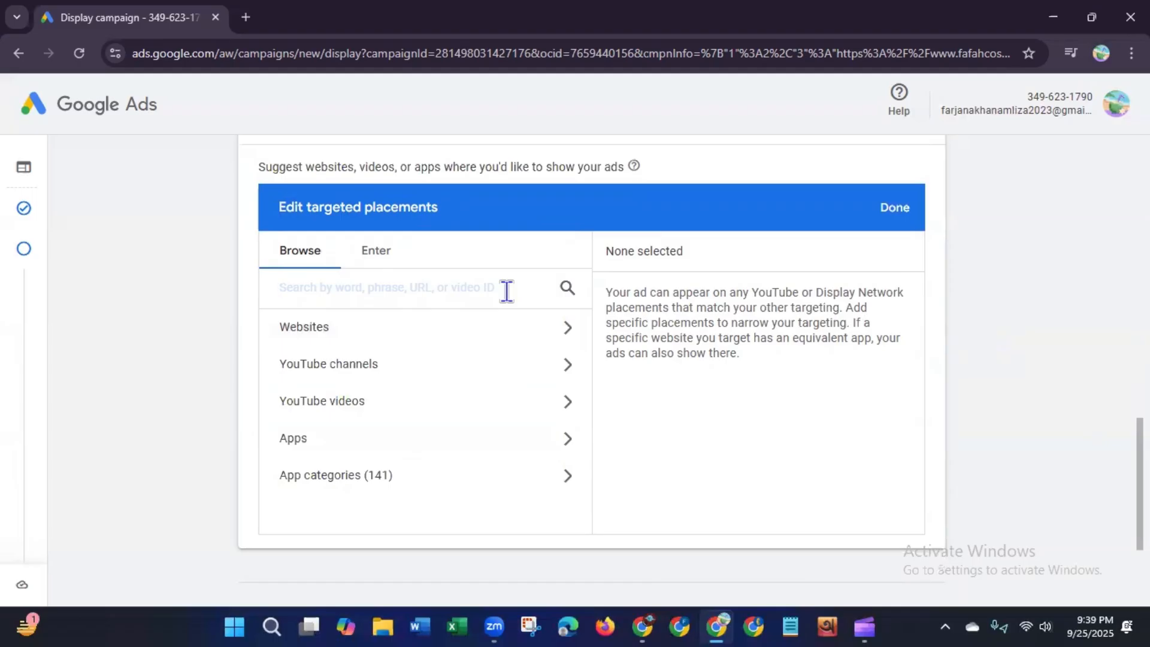
{"action": "type", "text": "ht"}
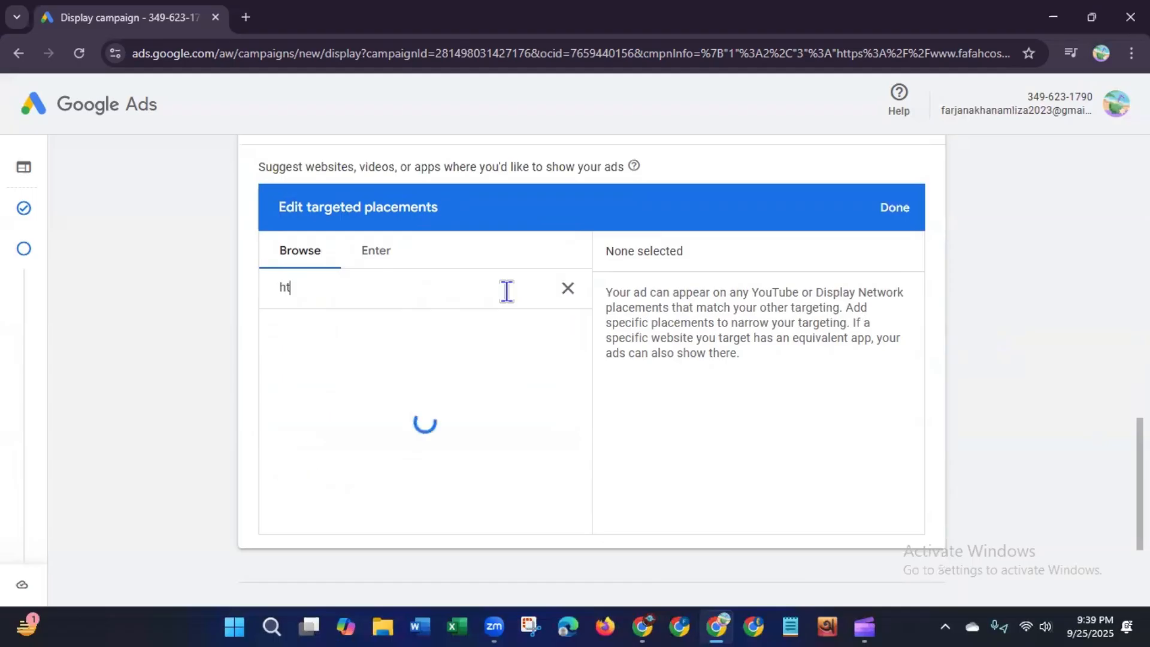
{"action": "type", "text": "tps://www."}
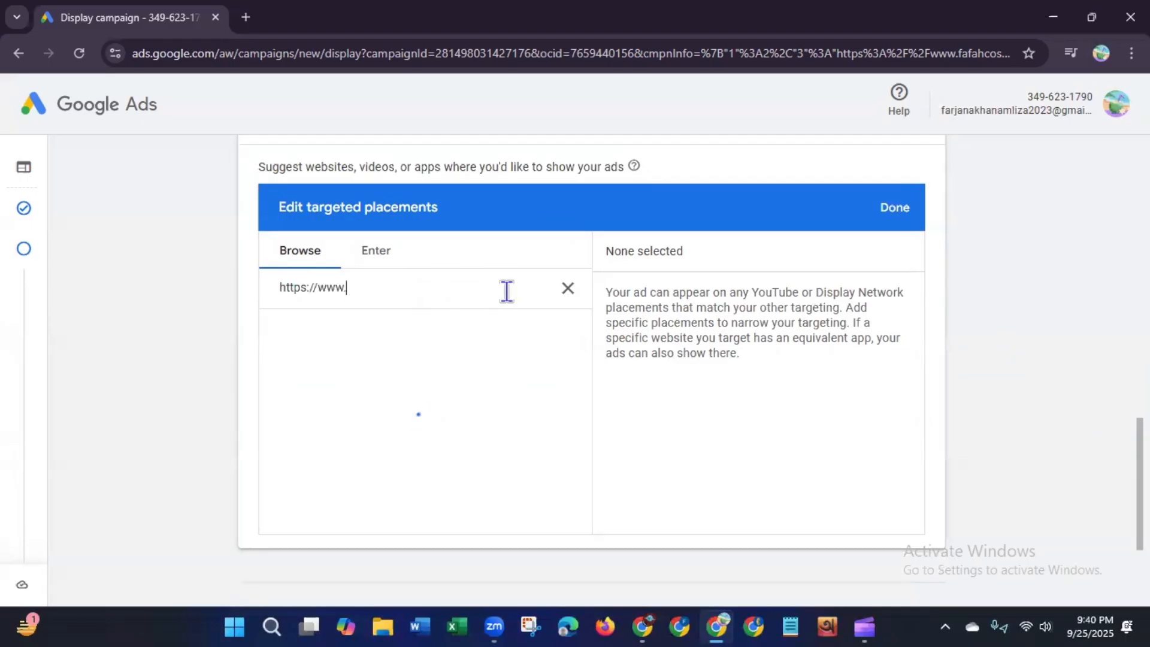
{"action": "type", "text": "fafahcosmet"}
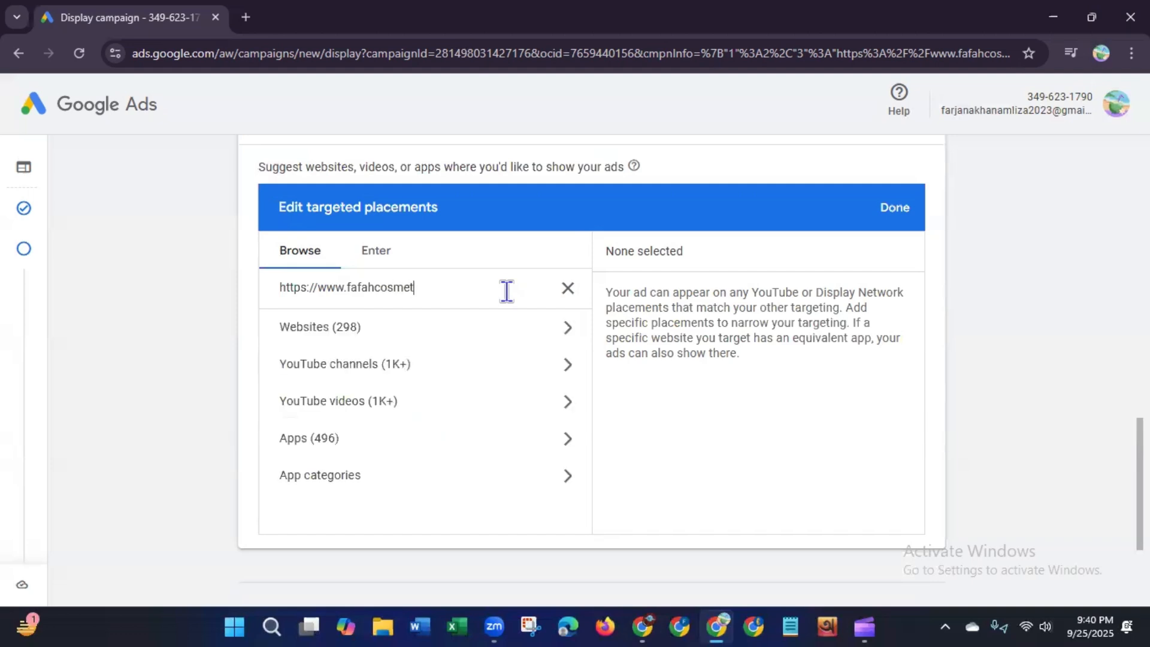
{"action": "type", "text": "ics.com"}
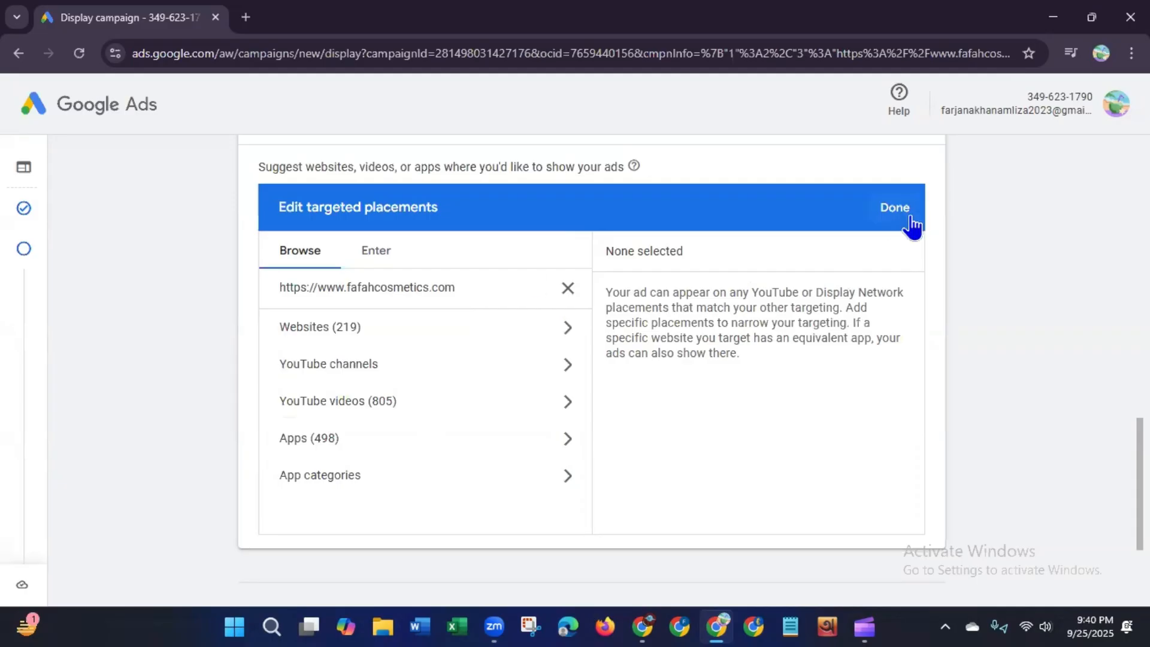
{"action": "left_click", "coordinate": [894, 208]}
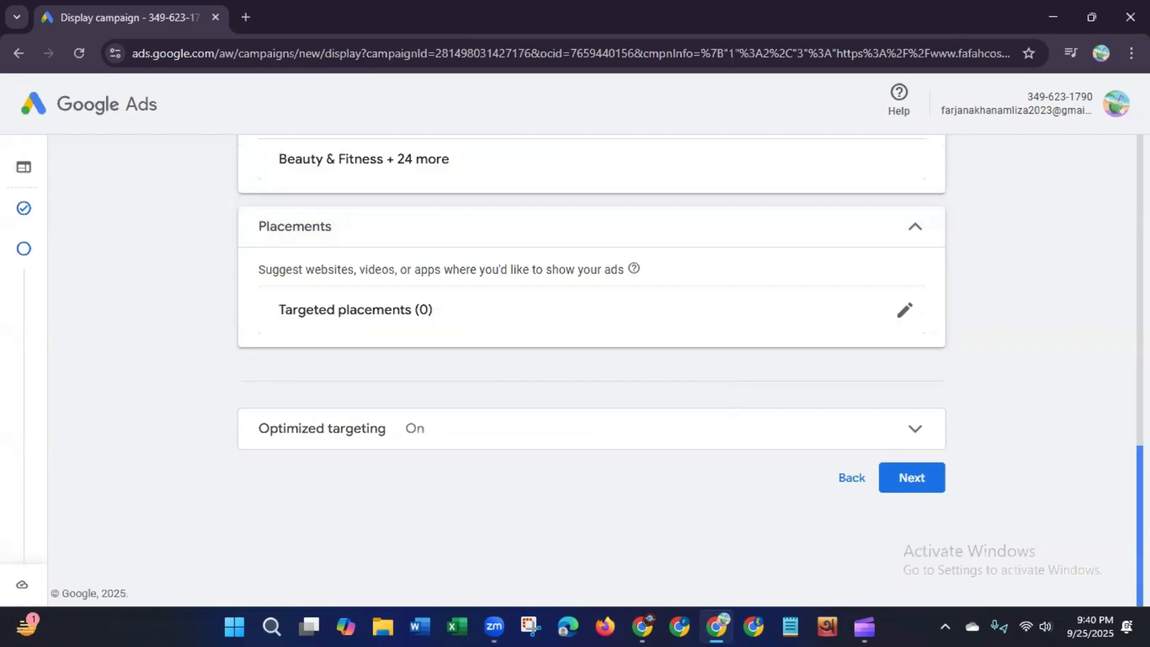
Step: Expand Optimized targeting, leave it turned on, and continue to the Ads step
{"action": "left_click", "coordinate": [877, 436]}
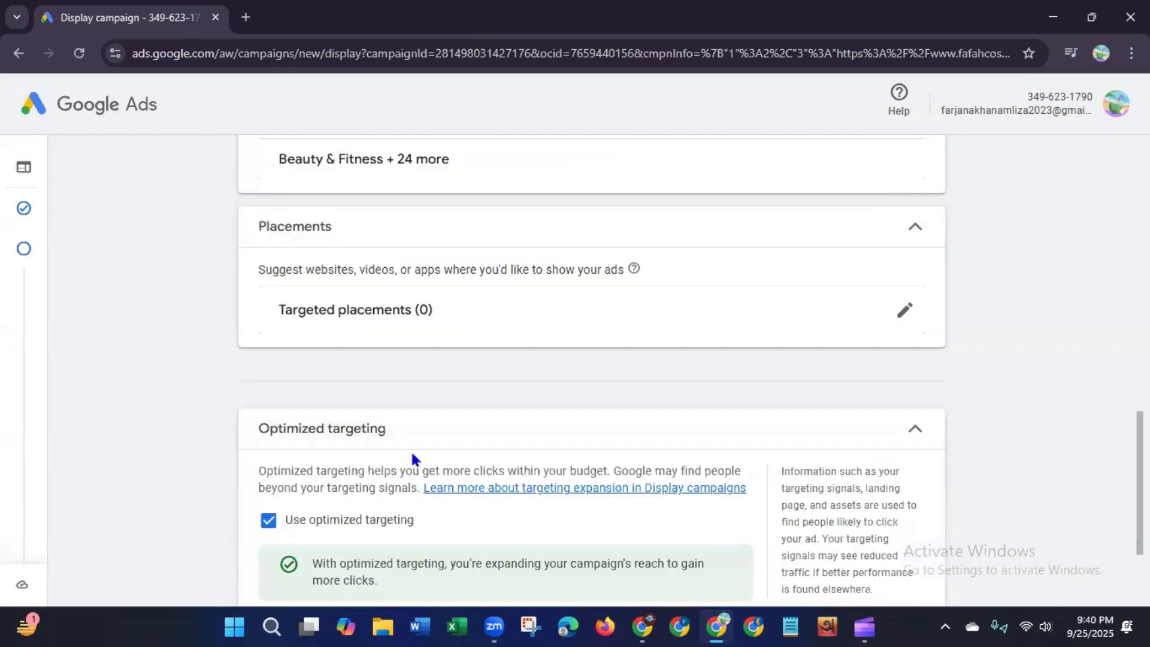
{"action": "scroll", "coordinate": [938, 413], "scroll_direction": "down", "scroll_amount": 3}
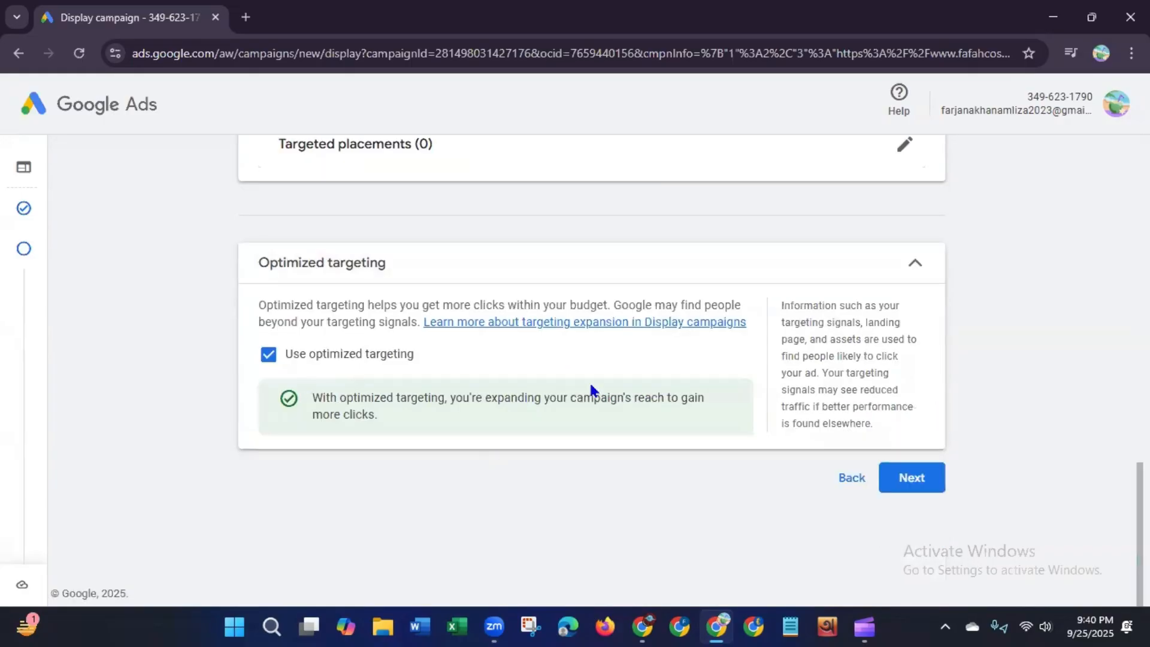
{"action": "left_click", "coordinate": [922, 480]}
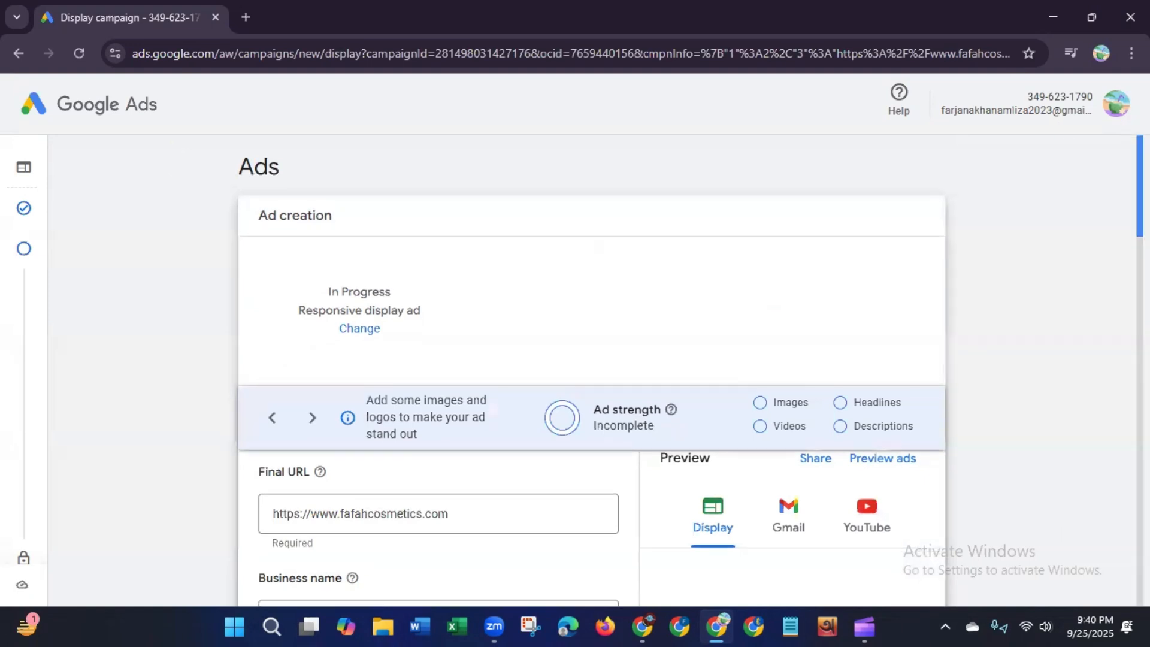
Step: Enter Fafah Cosmetics as the business name of the responsive display ad
{"action": "scroll", "coordinate": [592, 371], "scroll_direction": "down", "scroll_amount": 2}
{"action": "scroll", "coordinate": [792, 176], "scroll_direction": "down", "scroll_amount": 2}
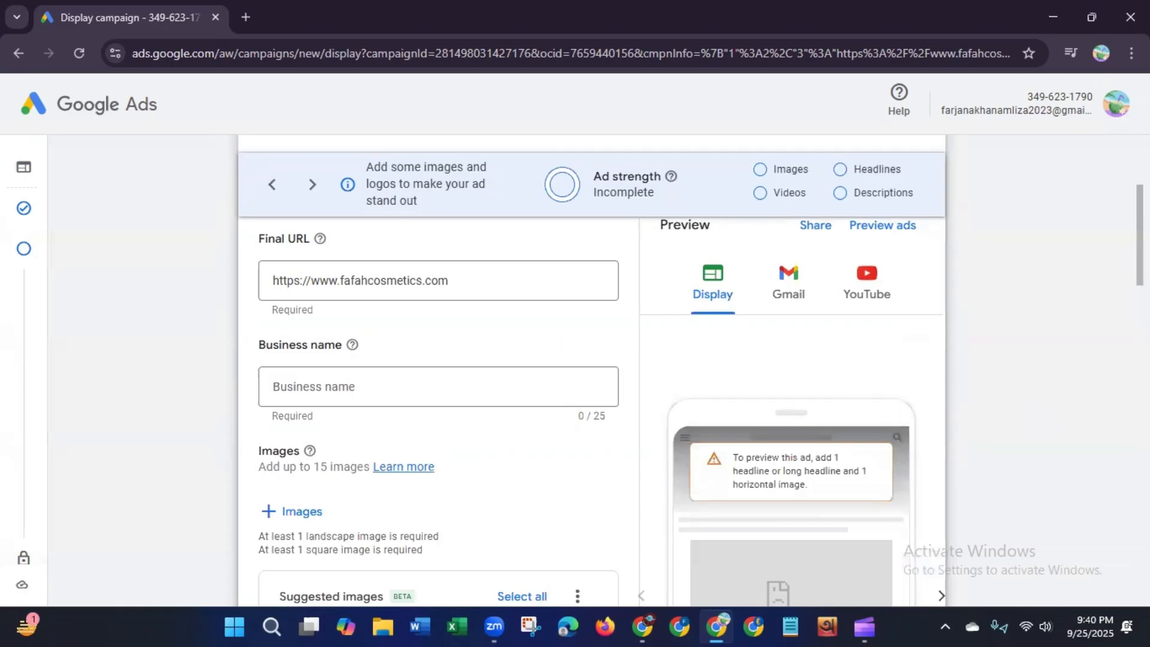
{"action": "scroll", "coordinate": [584, 523], "scroll_direction": "down", "scroll_amount": 1}
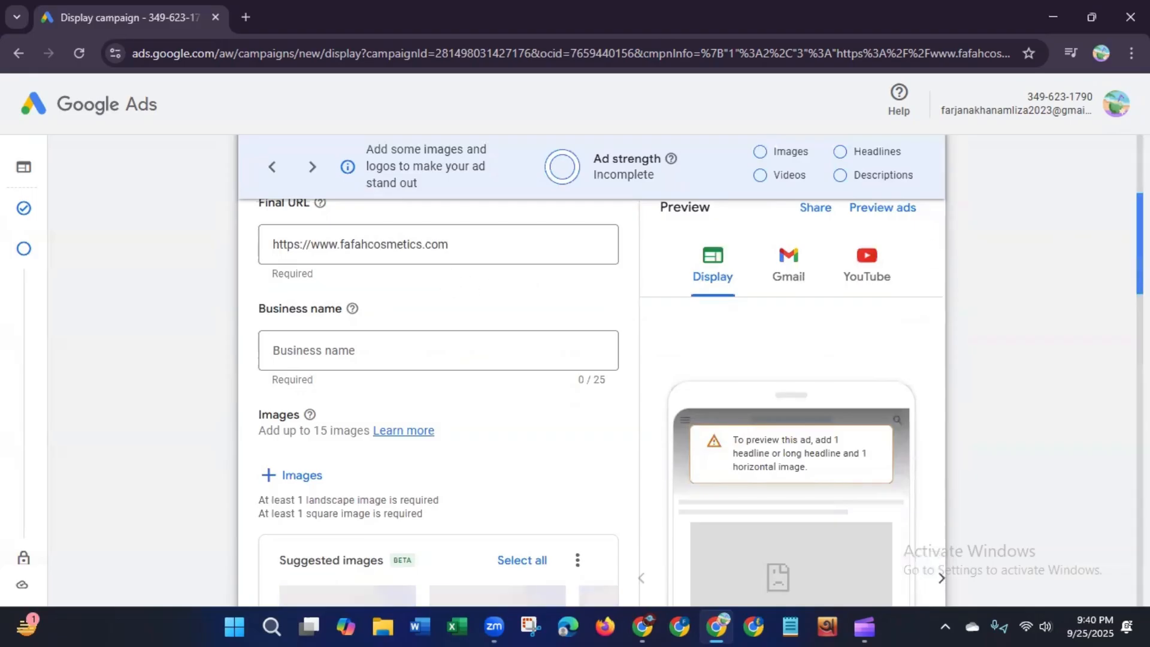
{"action": "scroll", "coordinate": [937, 282], "scroll_direction": "up", "scroll_amount": 2}
{"action": "double_click", "coordinate": [429, 362]}
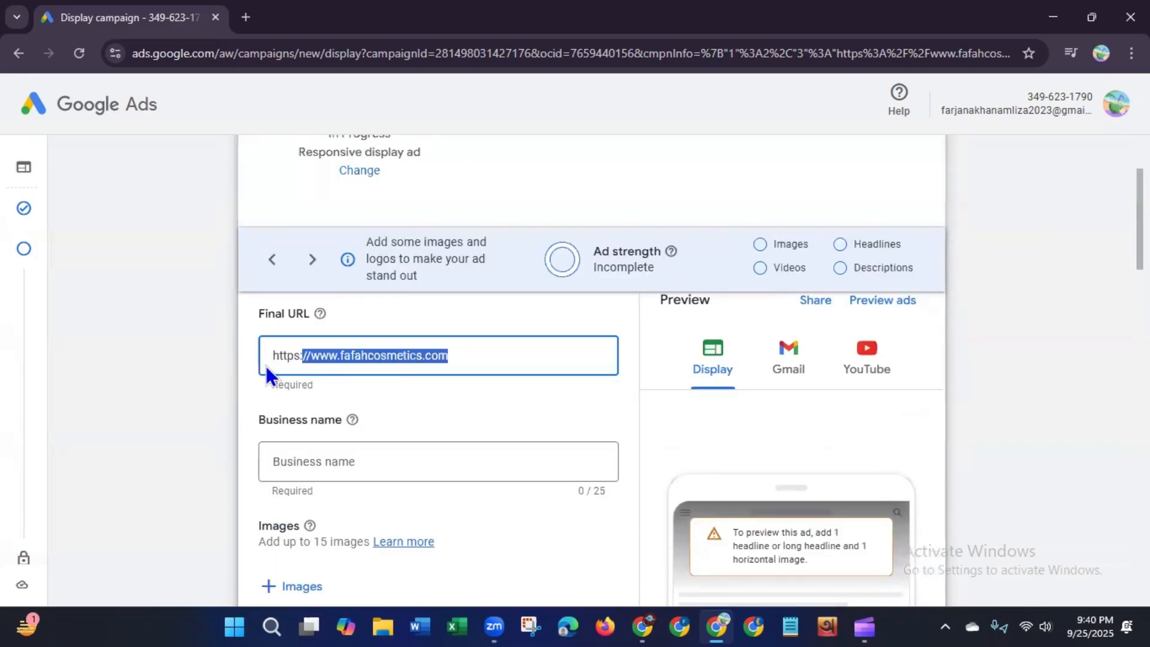
{"action": "key", "text": "ctrl+a"}
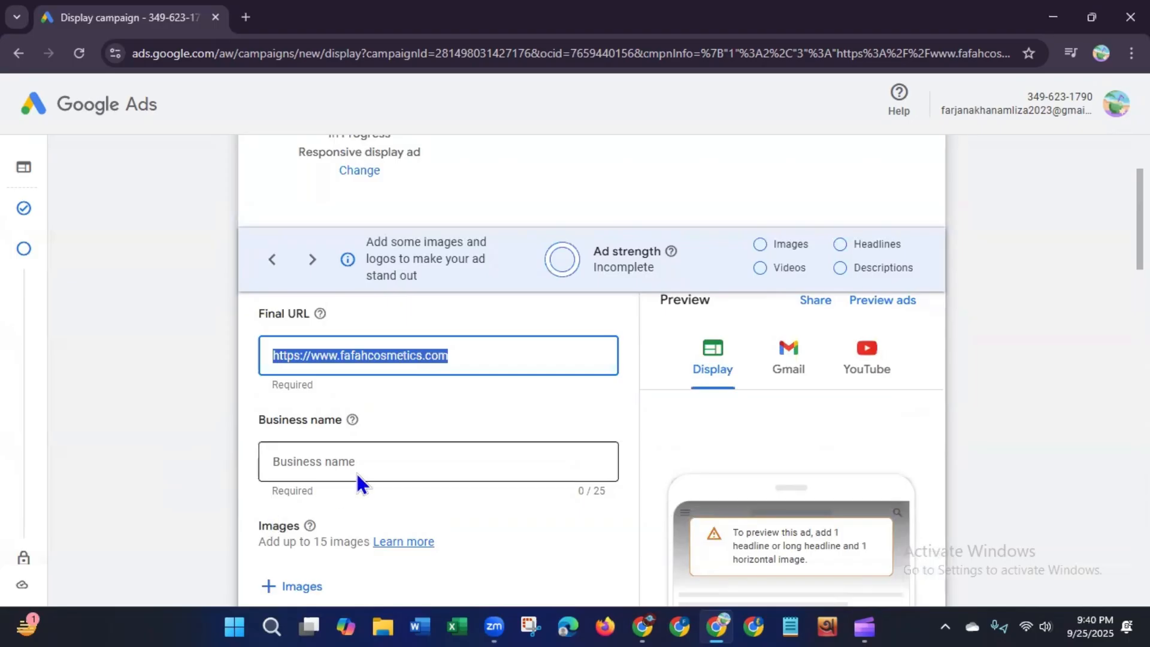
{"action": "left_click", "coordinate": [419, 458]}
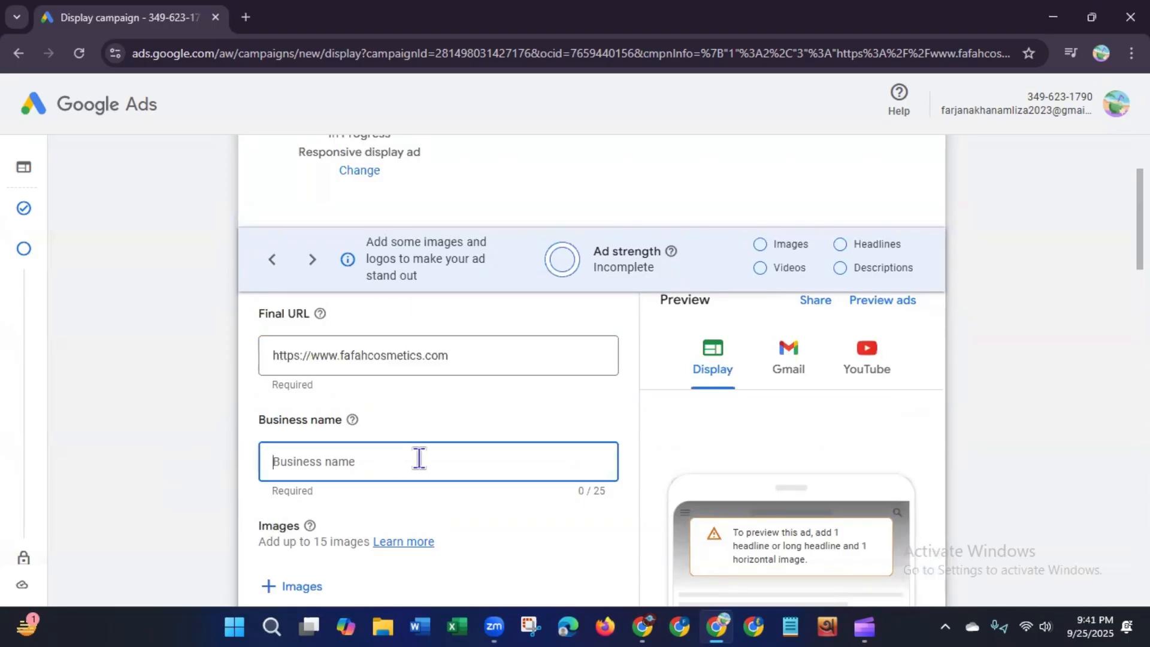
{"action": "type", "text": "Fafah C"}
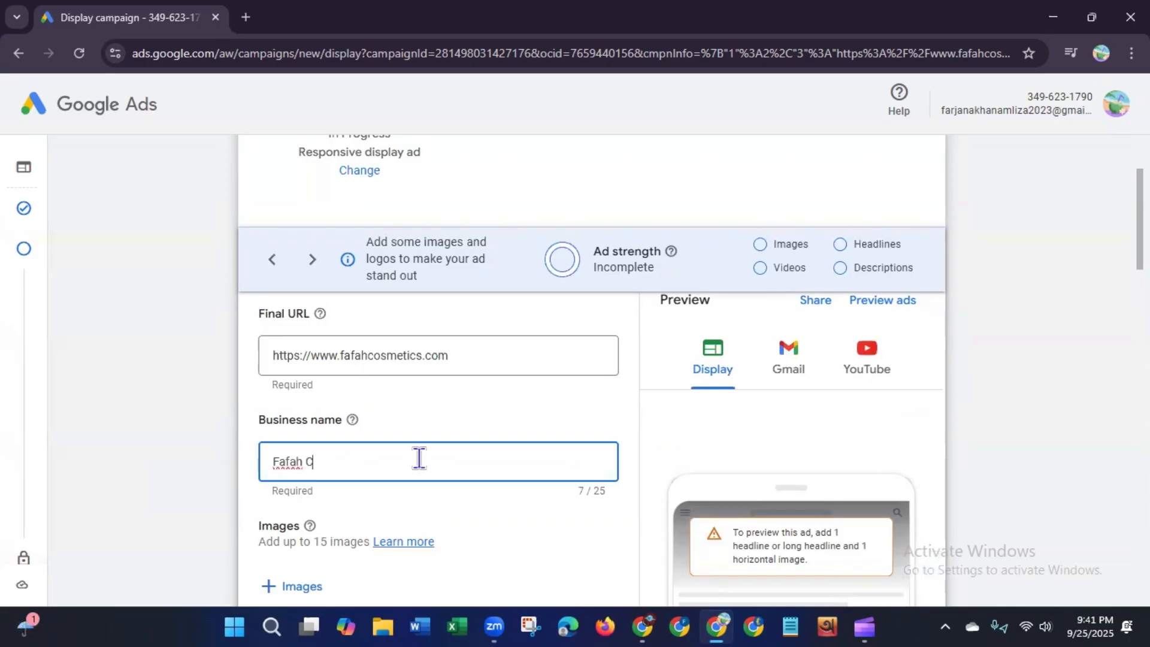
{"action": "type", "text": "osmetics"}
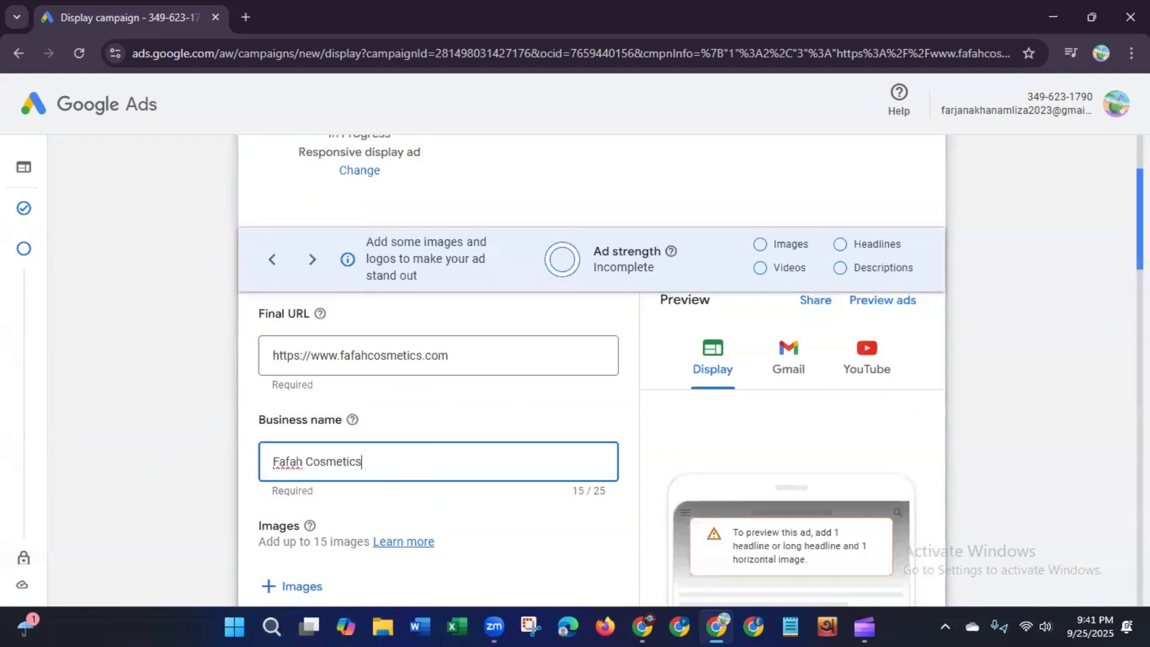
Step: Open the ad image chooser and browse its Suggested, Asset library, Website or social, Upload and Free stock images tabs
{"action": "scroll", "coordinate": [1031, 308], "scroll_direction": "down", "scroll_amount": 3}
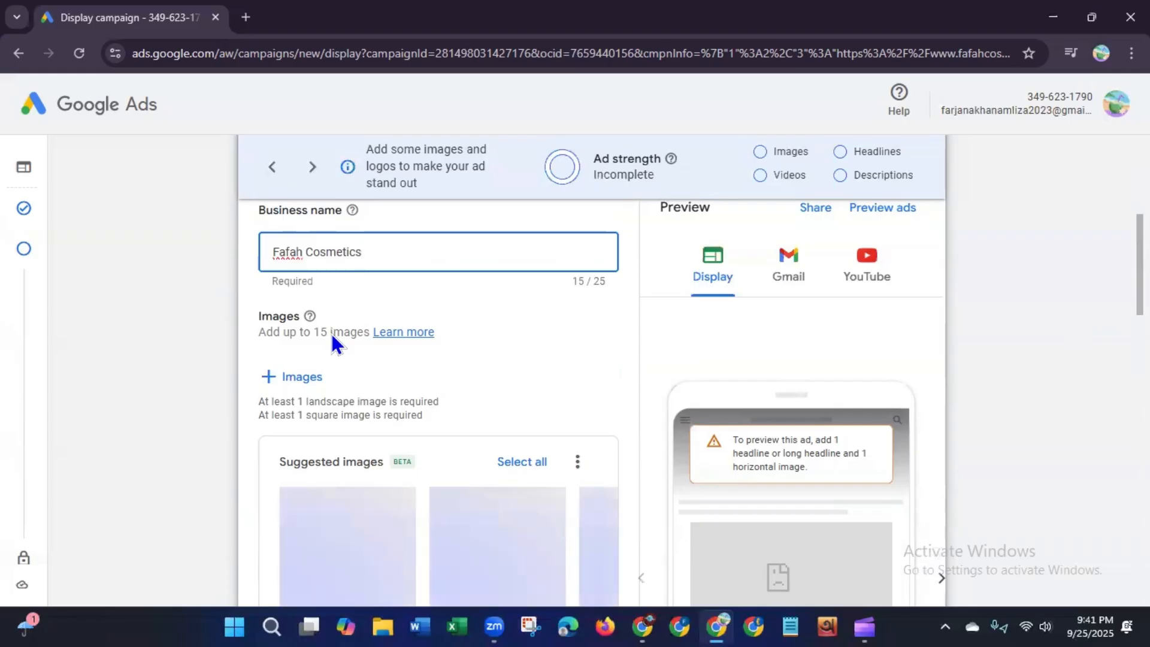
{"action": "left_click", "coordinate": [293, 379]}
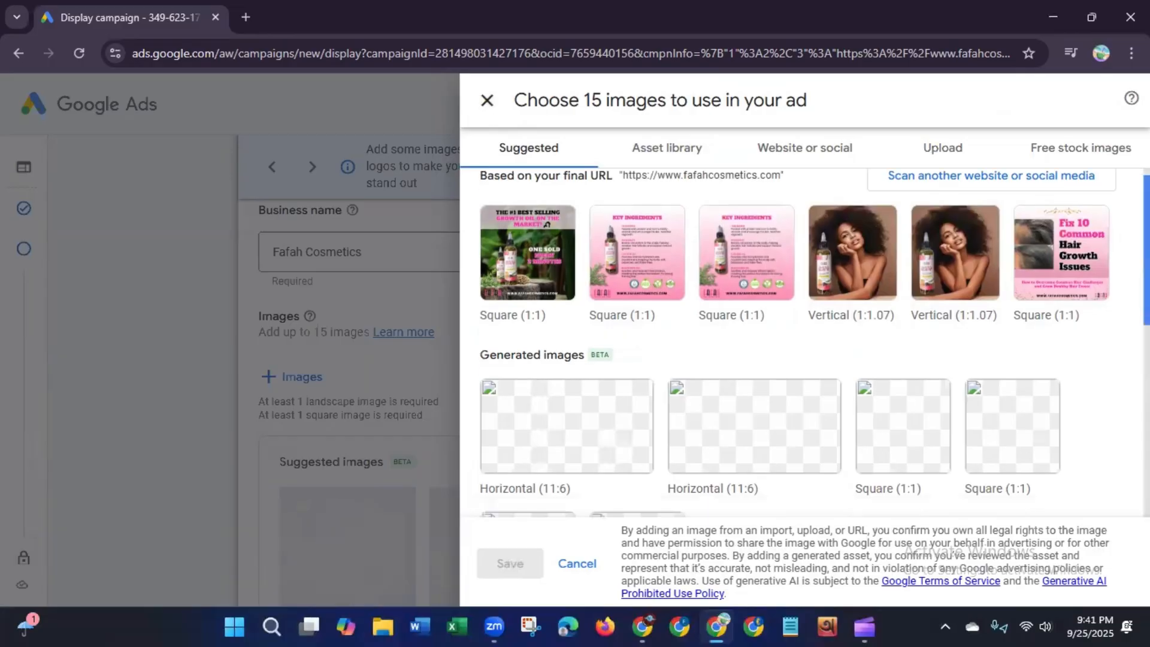
{"action": "scroll", "coordinate": [802, 341], "scroll_direction": "down", "scroll_amount": 7}
{"action": "scroll", "coordinate": [803, 341], "scroll_direction": "down", "scroll_amount": 1}
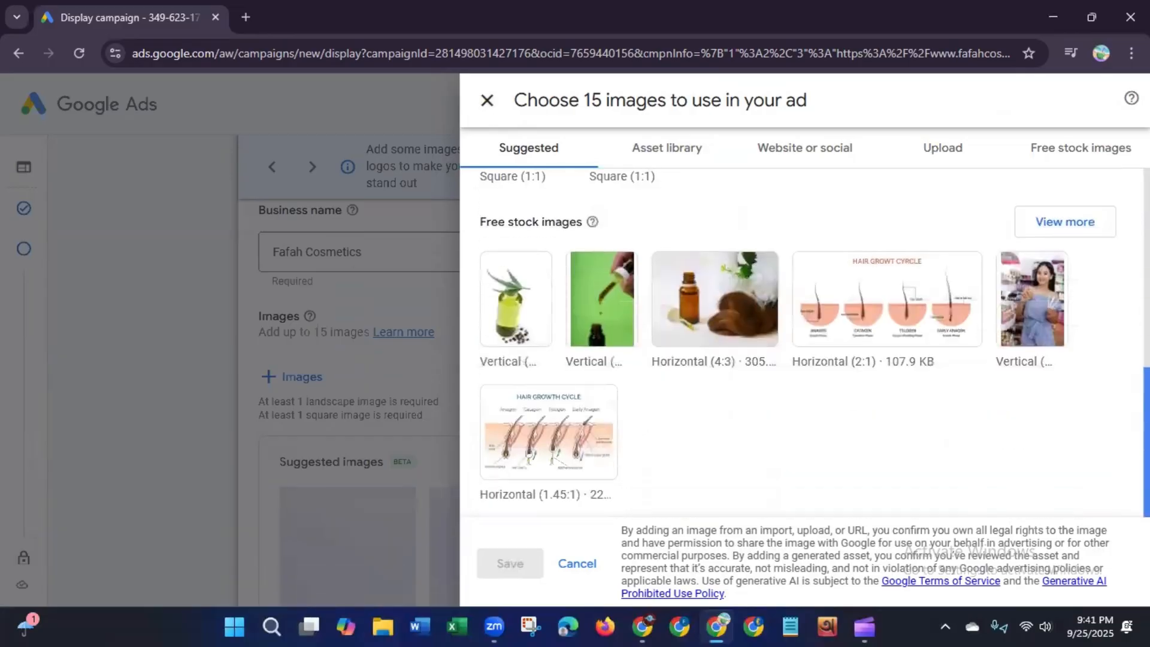
{"action": "scroll", "coordinate": [802, 342], "scroll_direction": "up", "scroll_amount": 8}
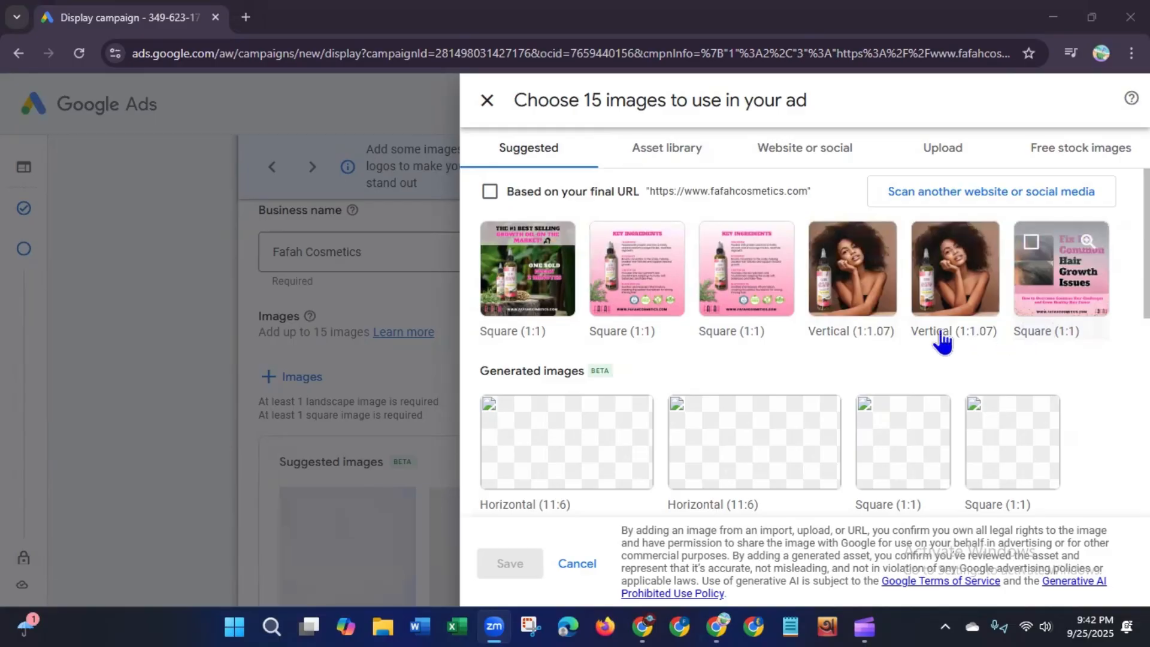
{"action": "left_click", "coordinate": [695, 159]}
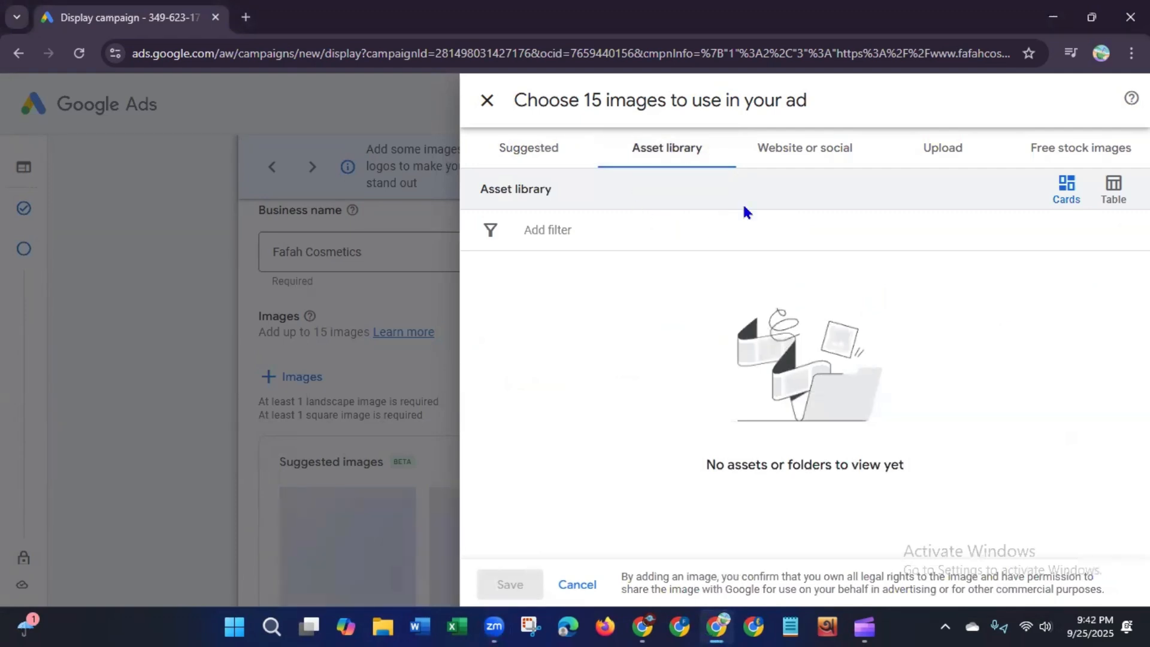
{"action": "left_click", "coordinate": [790, 157]}
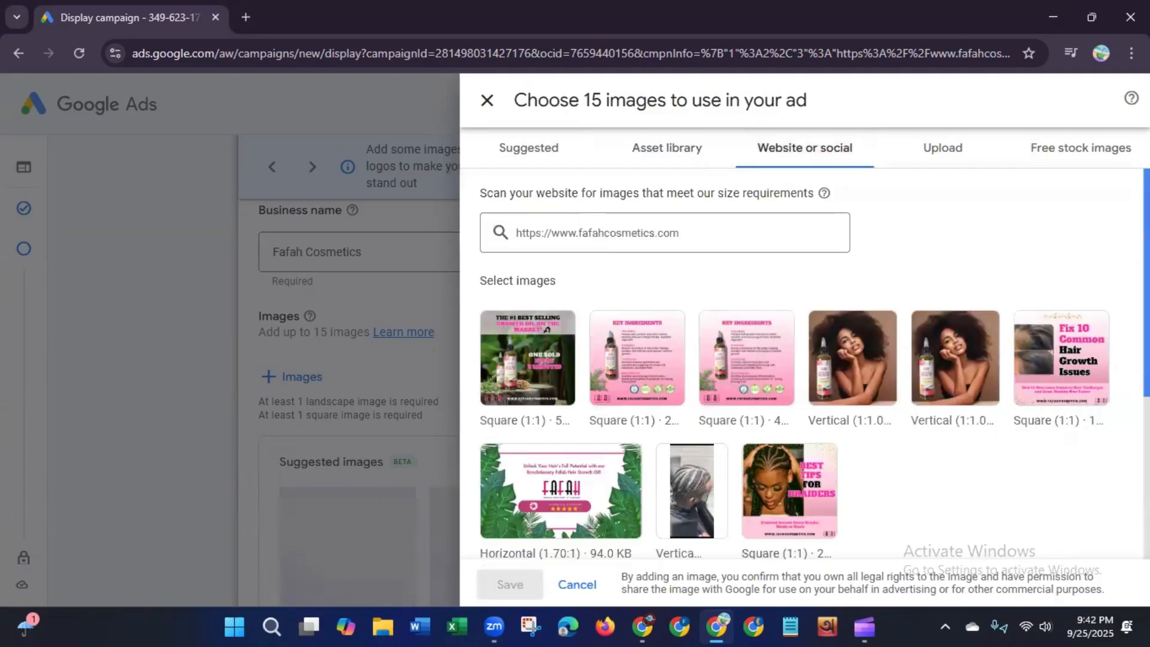
{"action": "scroll", "coordinate": [803, 371], "scroll_direction": "down", "scroll_amount": 5}
{"action": "scroll", "coordinate": [803, 372], "scroll_direction": "up", "scroll_amount": 5}
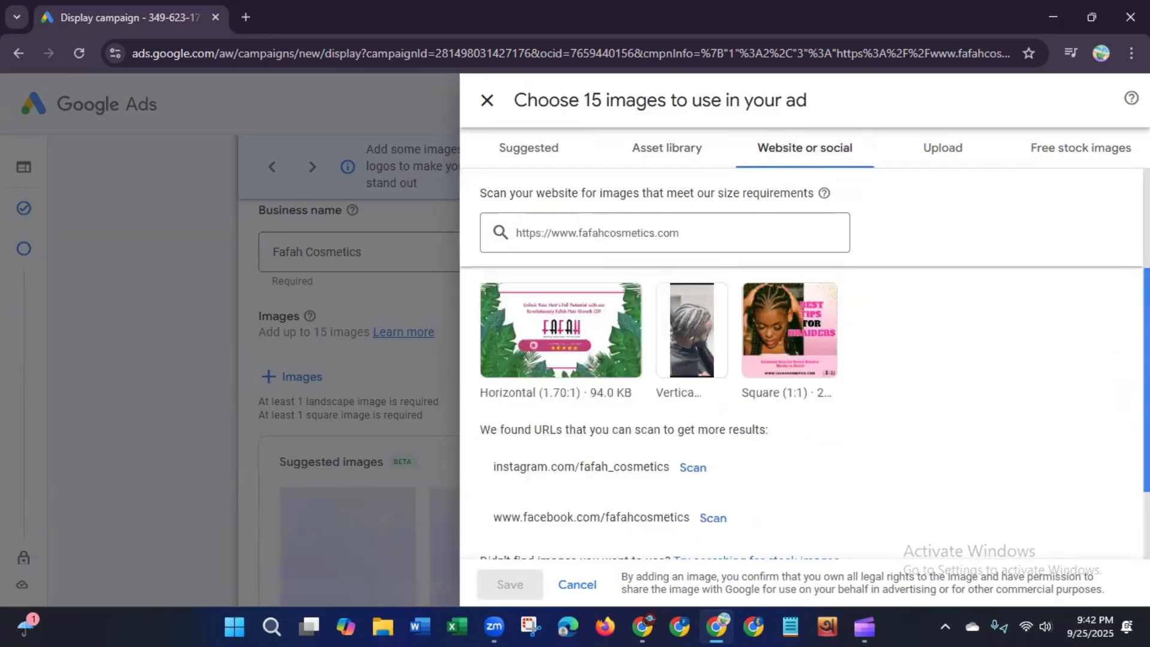
{"action": "left_click", "coordinate": [954, 159]}
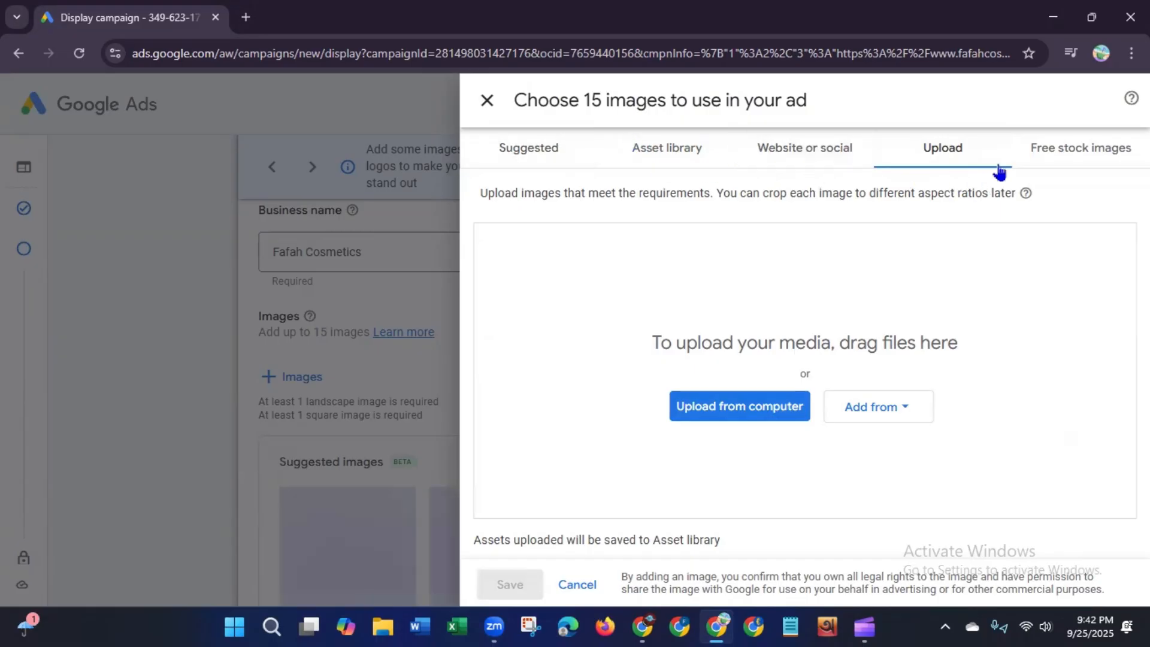
{"action": "left_click", "coordinate": [1047, 160]}
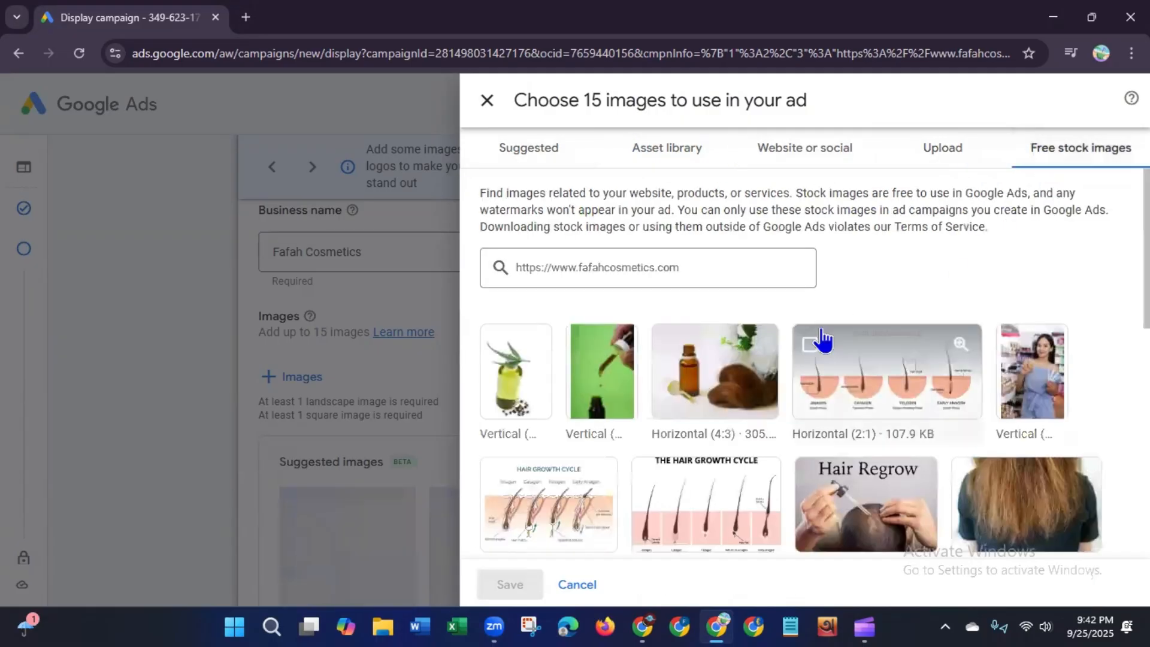
{"action": "scroll", "coordinate": [803, 432], "scroll_direction": "down", "scroll_amount": 5}
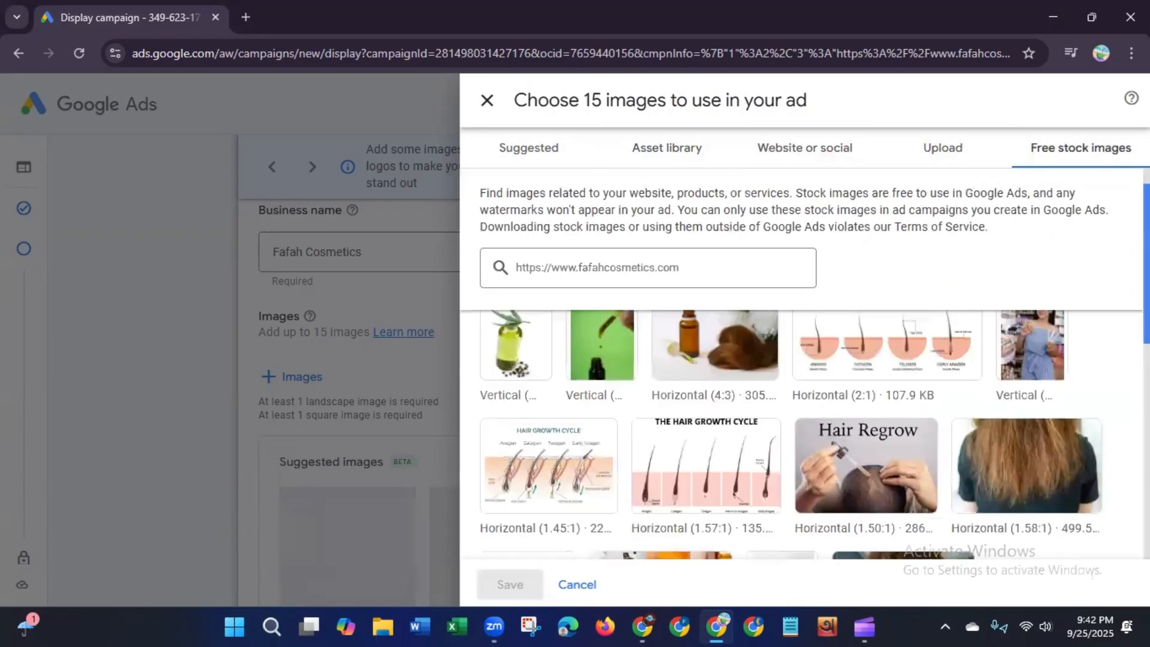
{"action": "scroll", "coordinate": [1096, 515], "scroll_direction": "down", "scroll_amount": 5}
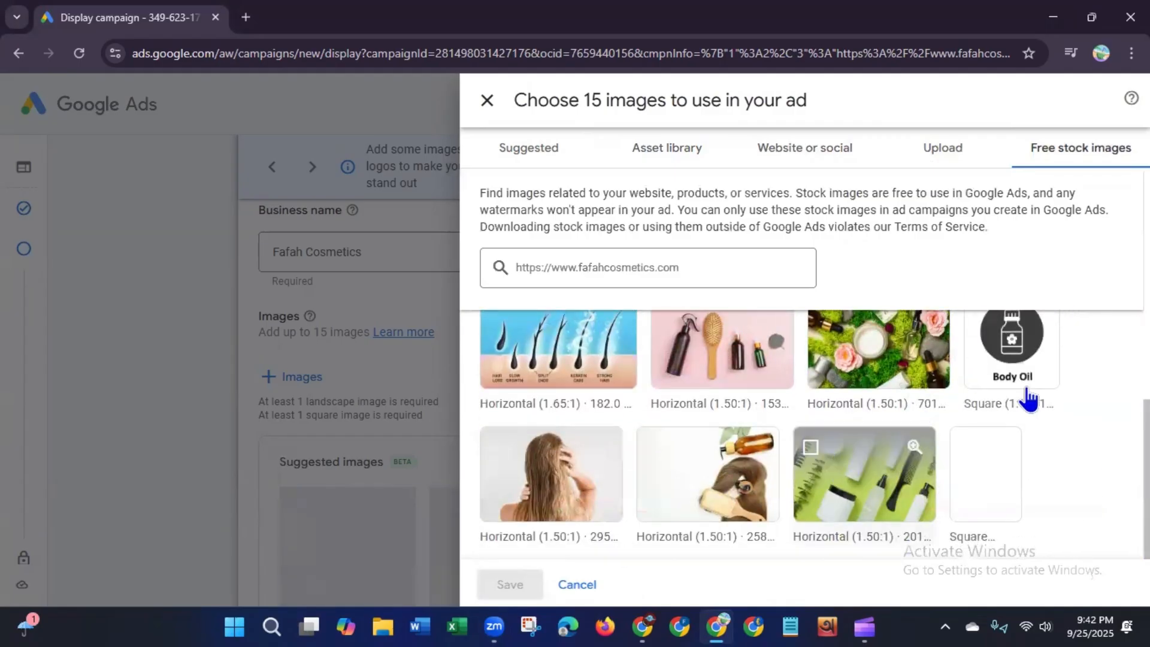
{"action": "scroll", "coordinate": [1018, 431], "scroll_direction": "up", "scroll_amount": 10}
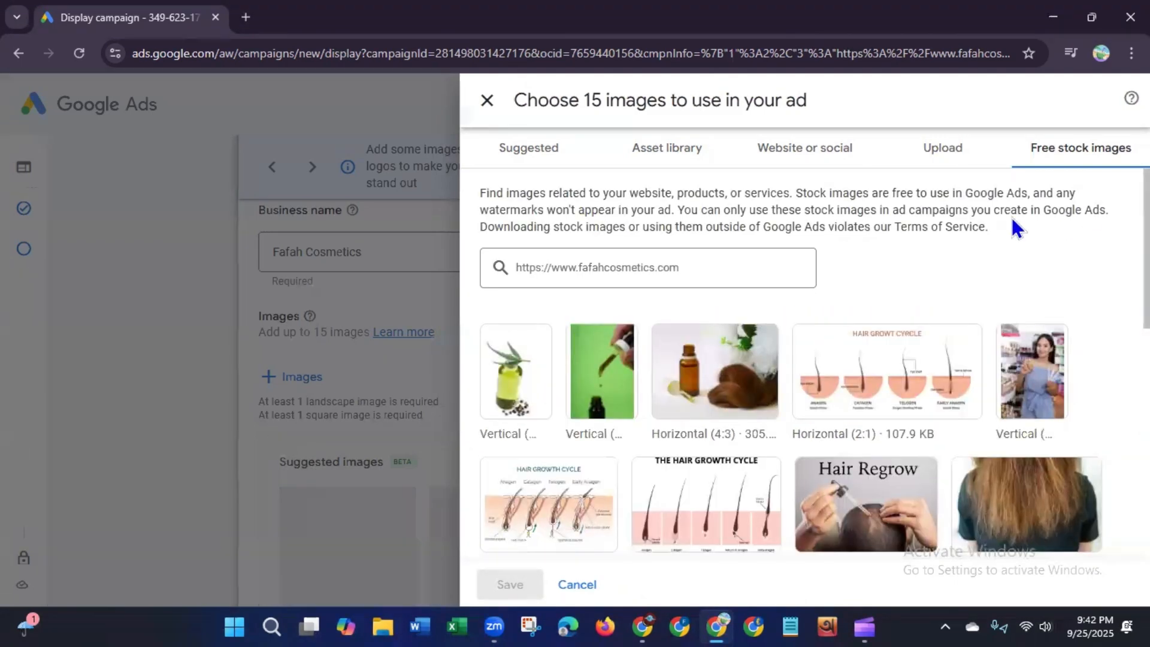
{"action": "left_click", "coordinate": [542, 157]}
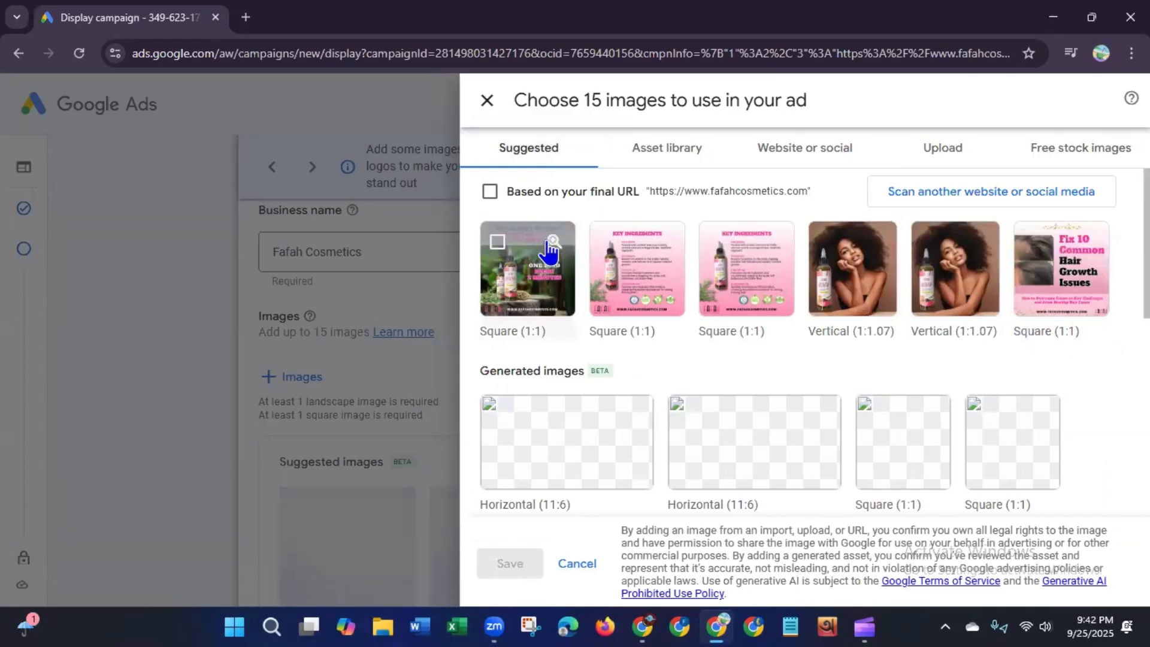
Step: Select five of the suggested images based on the final URL and save them to the ad
{"action": "left_click", "coordinate": [497, 243]}
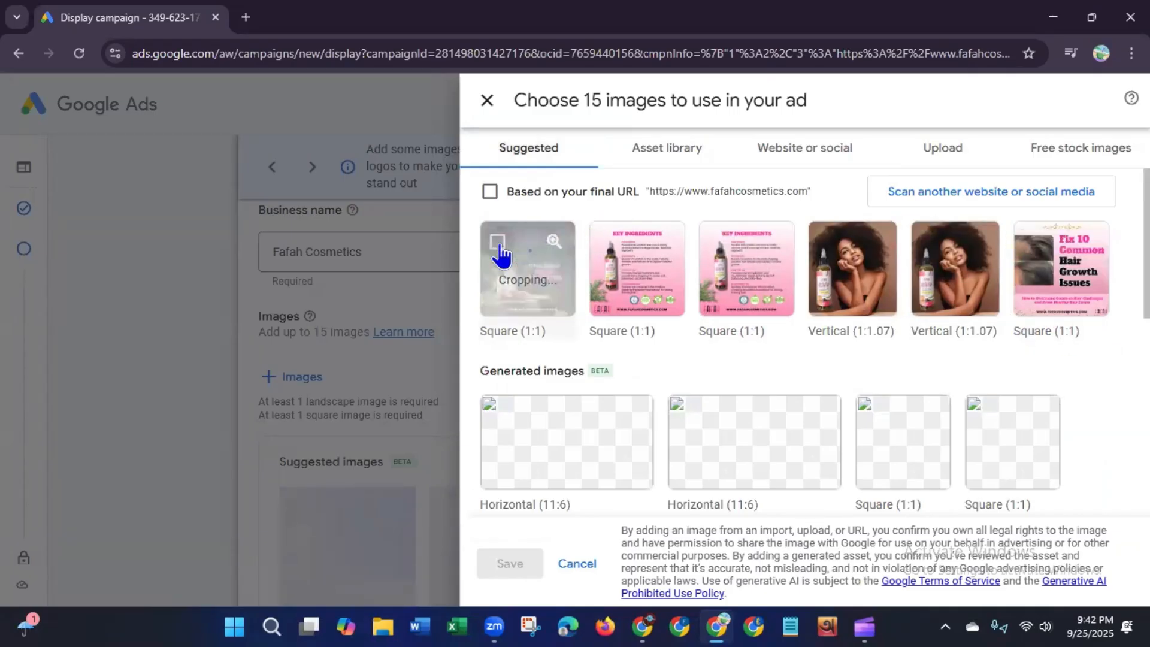
{"action": "left_click", "coordinate": [635, 255]}
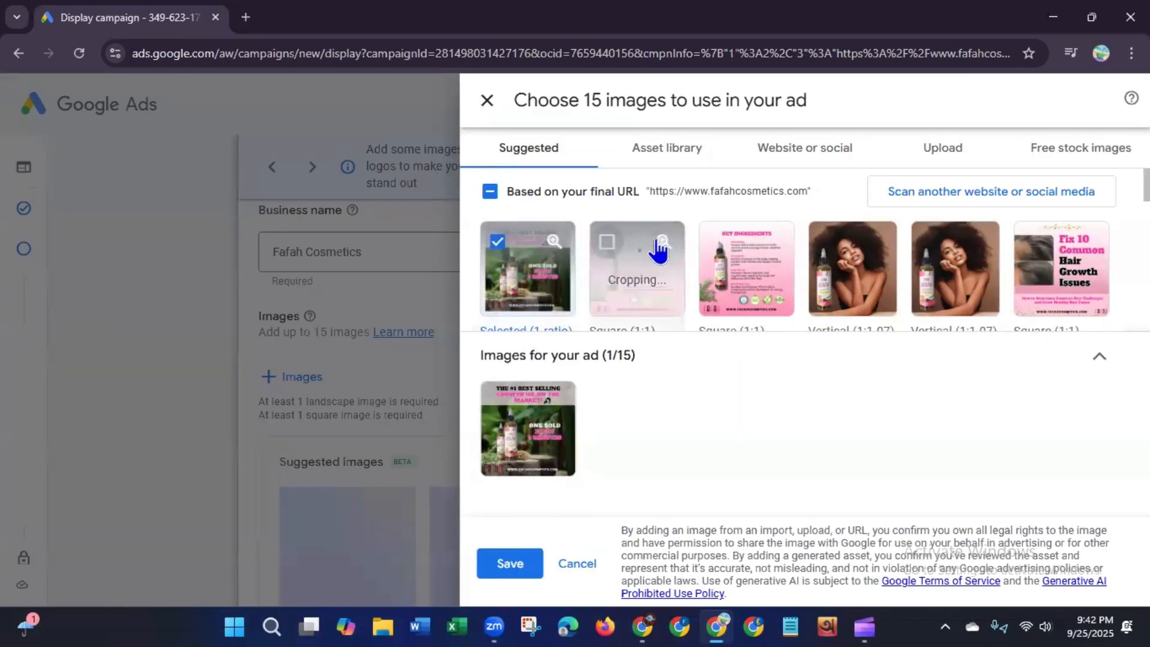
{"action": "left_click", "coordinate": [716, 248]}
{"action": "left_click", "coordinate": [822, 250]}
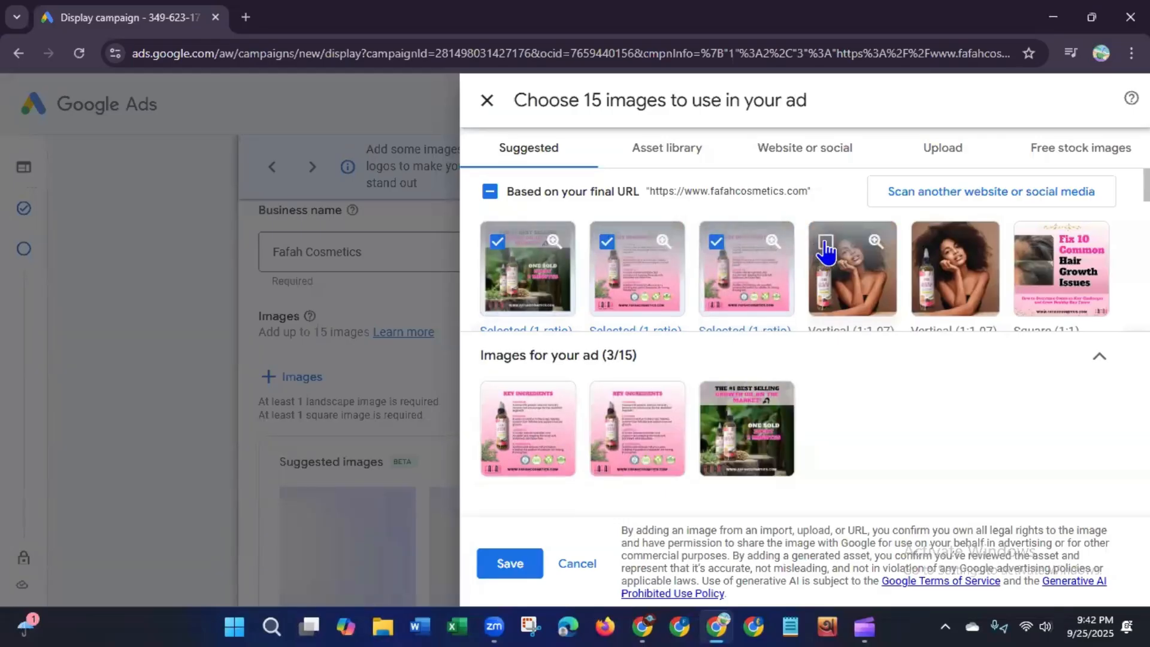
{"action": "left_click", "coordinate": [1032, 246]}
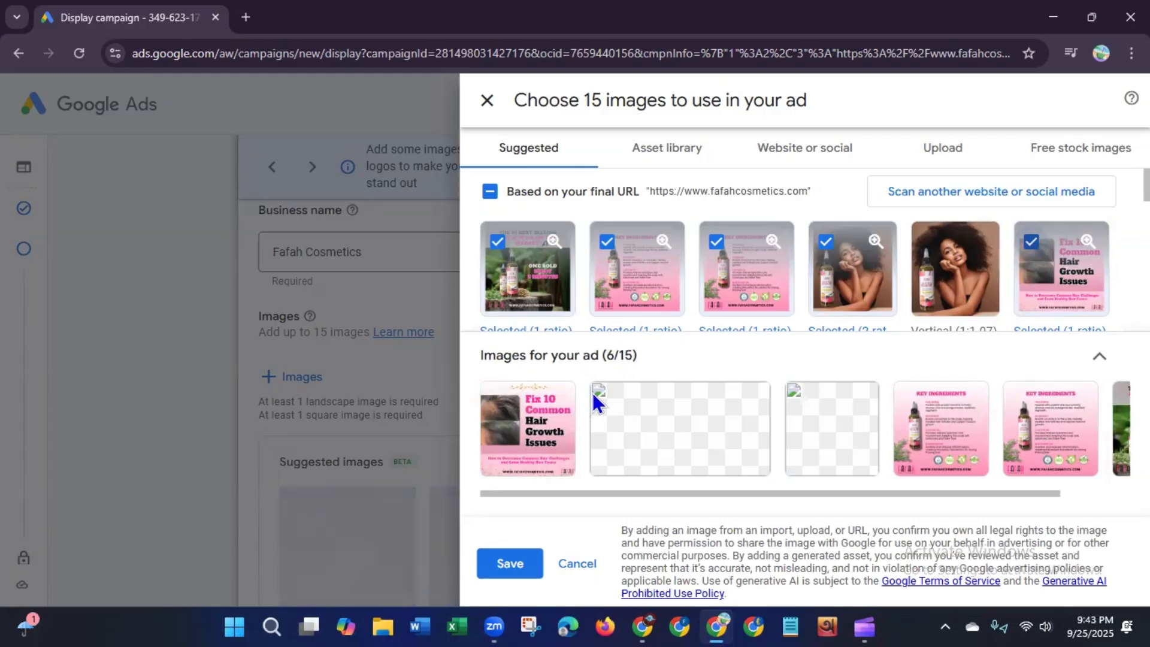
{"action": "left_click", "coordinate": [508, 567]}
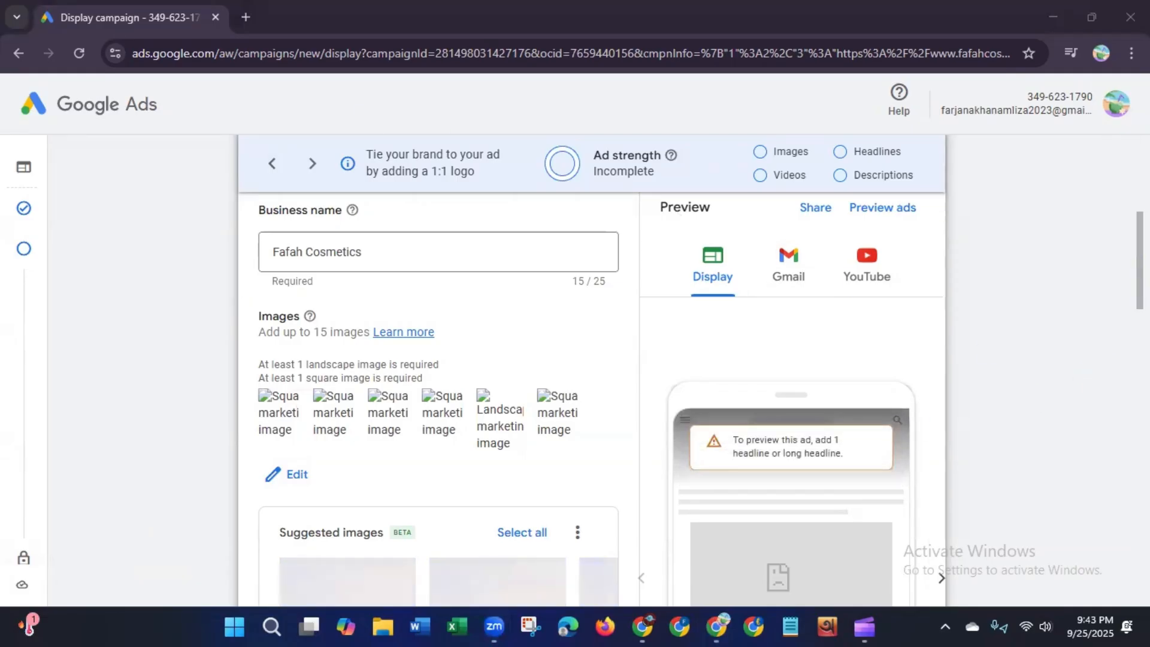
{"action": "scroll", "coordinate": [284, 470], "scroll_direction": "up", "scroll_amount": 3}
{"action": "scroll", "coordinate": [904, 318], "scroll_direction": "up", "scroll_amount": 1}
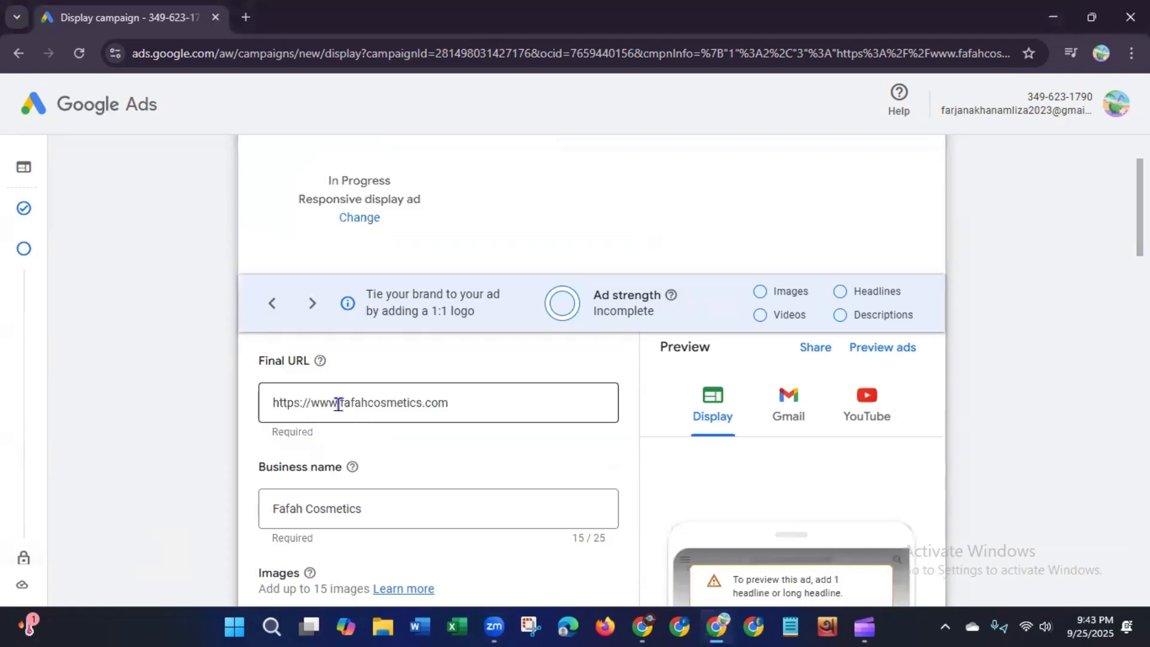
Step: Review the final URL, business name and selected images in the responsive display ad form
{"action": "left_click_drag", "start_coordinate": [338, 405], "coordinate": [473, 407]}
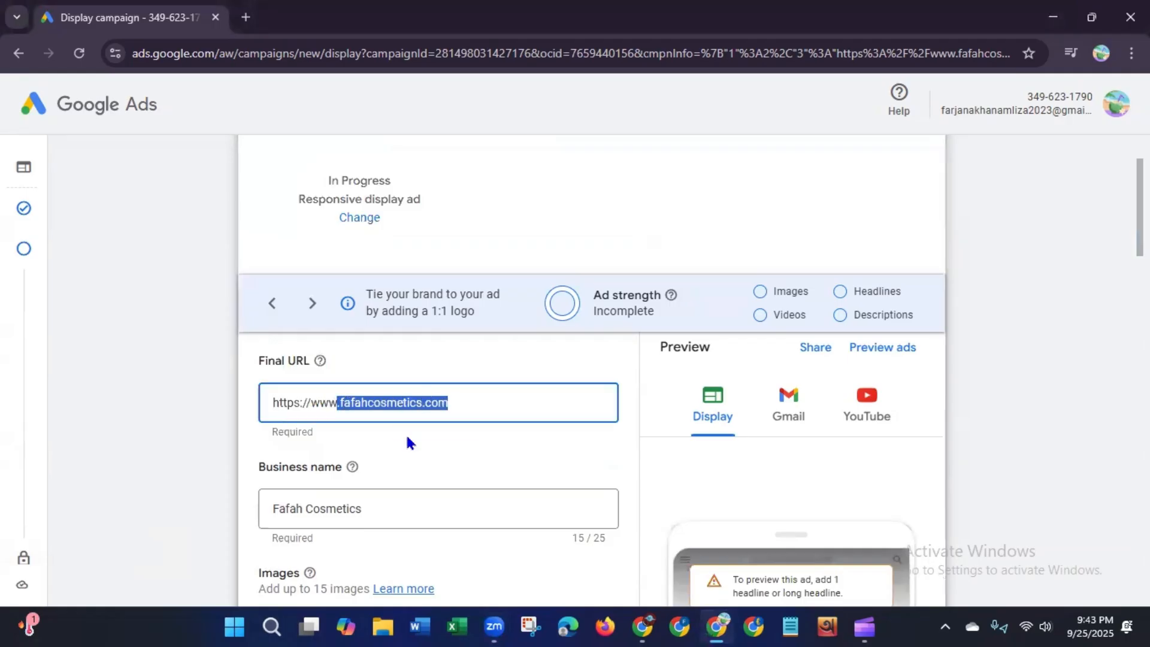
{"action": "left_click", "coordinate": [1032, 392]}
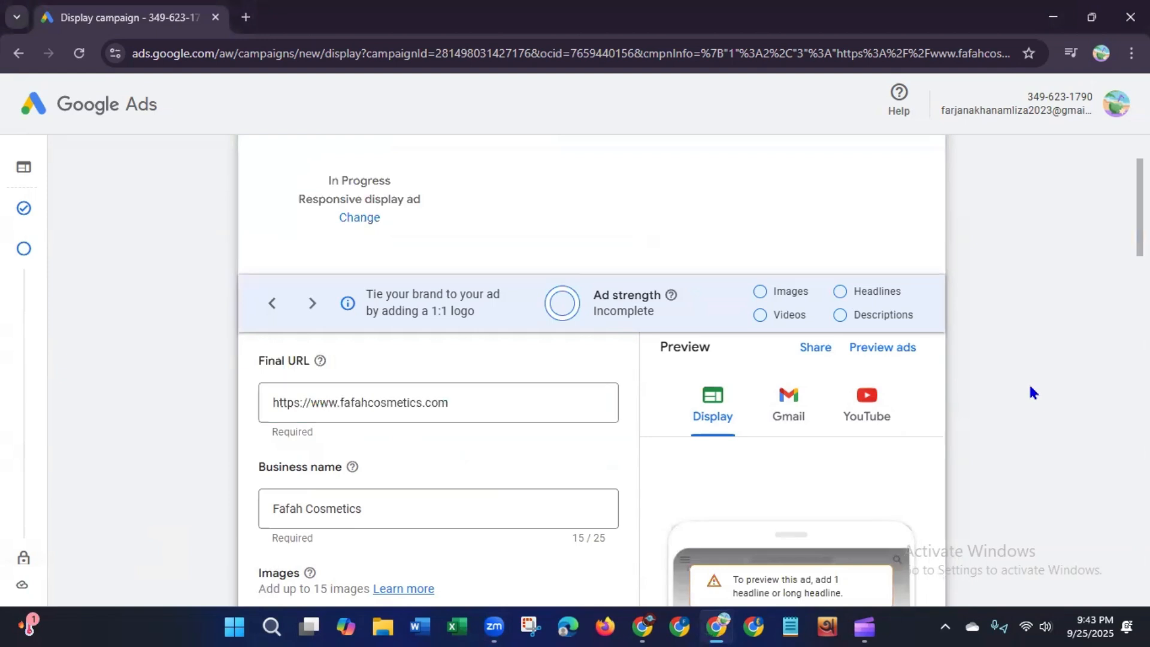
{"action": "scroll", "coordinate": [1032, 393], "scroll_direction": "down", "scroll_amount": 4}
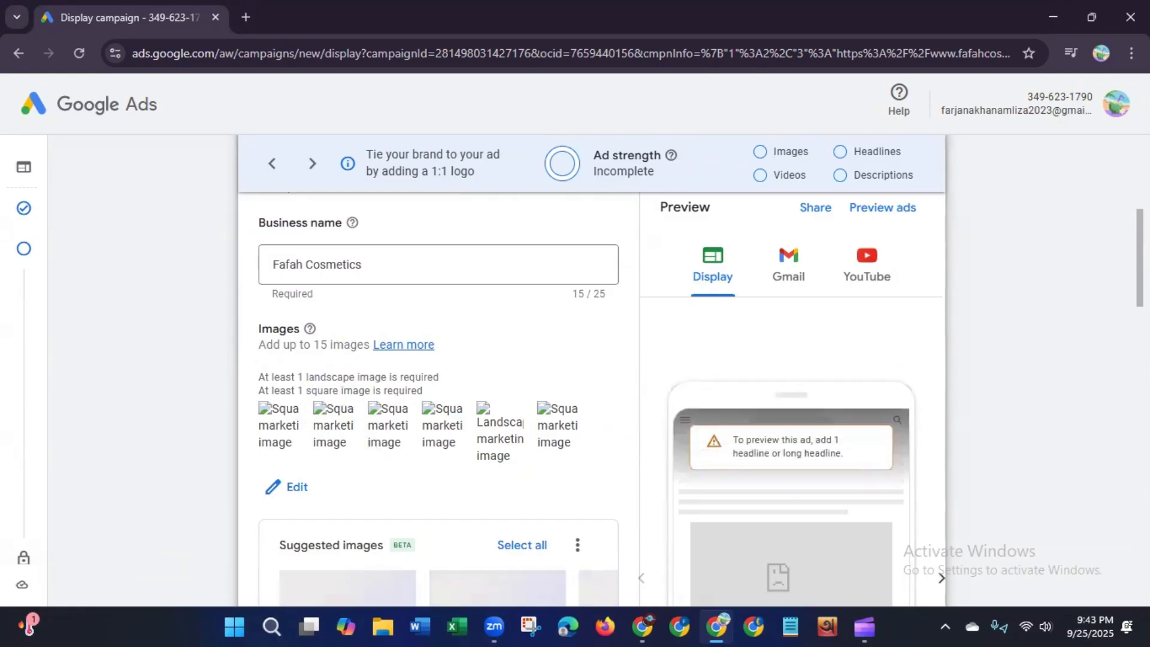
{"action": "mouse_move", "coordinate": [1140, 257]}
{"action": "left_mouse_down"}
{"action": "mouse_move", "coordinate": [1140, 227]}
{"action": "mouse_move", "coordinate": [1140, 279]}
{"action": "left_mouse_up"}
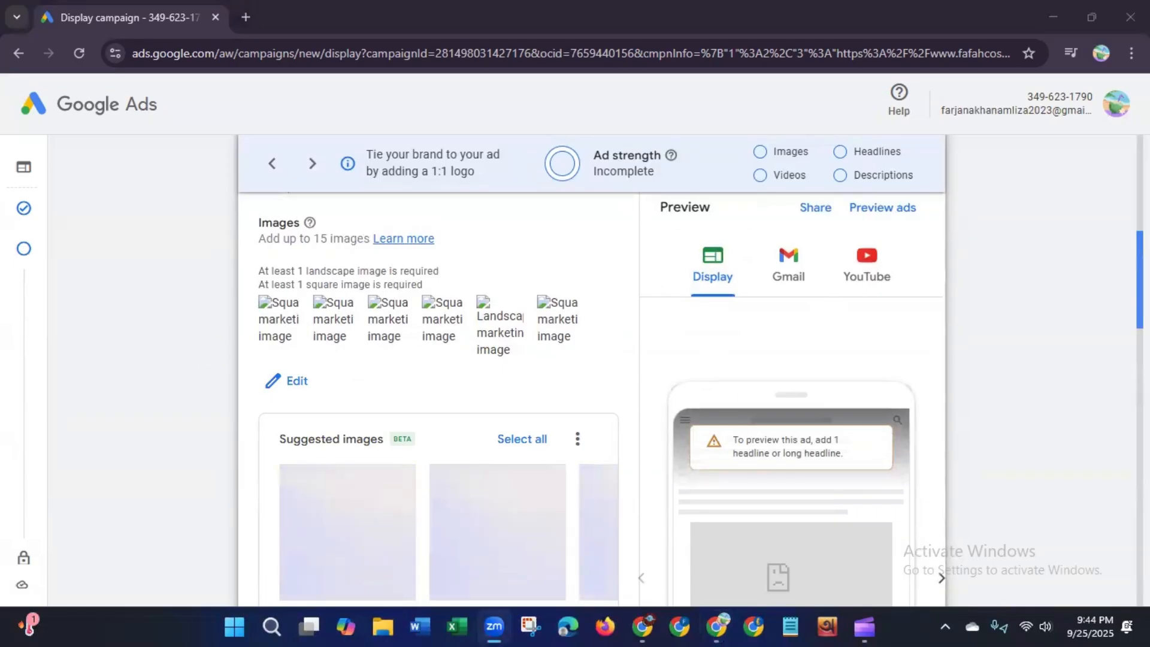
{"action": "scroll", "coordinate": [437, 359], "scroll_direction": "up", "scroll_amount": 2}
{"action": "scroll", "coordinate": [438, 396], "scroll_direction": "down", "scroll_amount": 5}
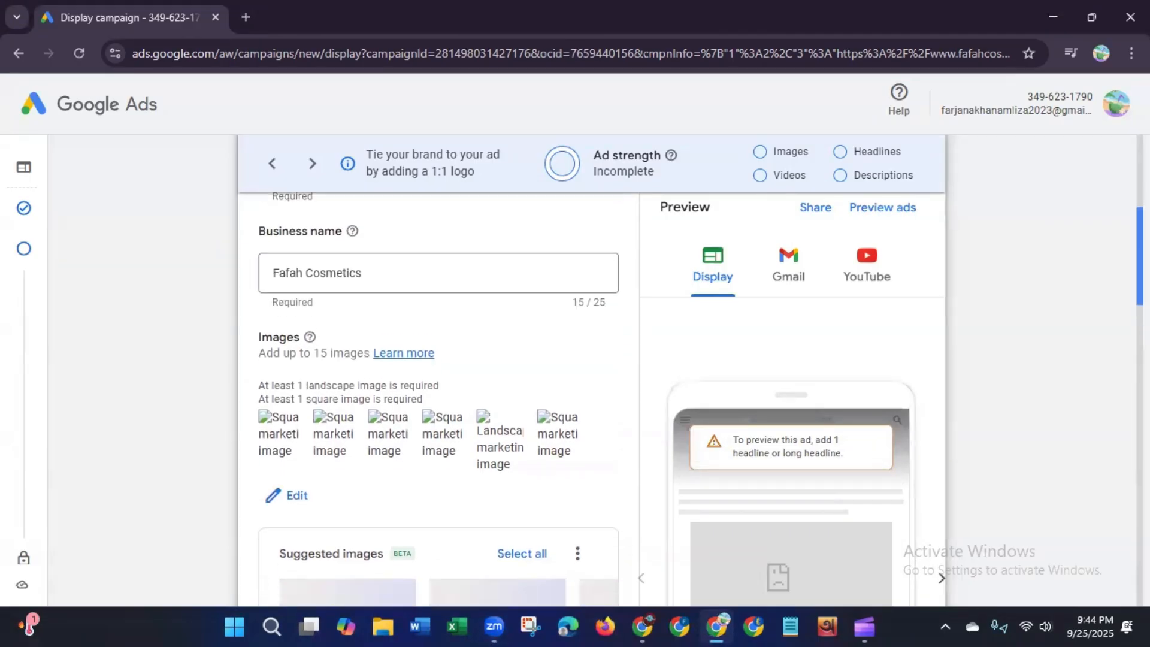
{"action": "scroll", "coordinate": [438, 395], "scroll_direction": "down", "scroll_amount": 1}
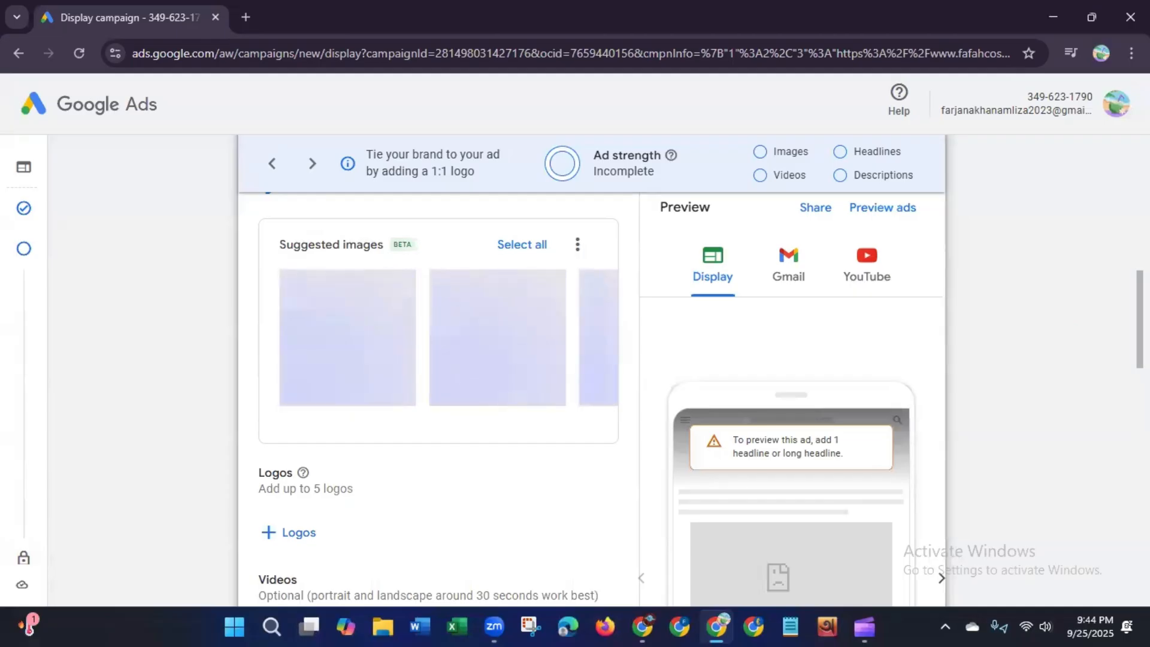
{"action": "scroll", "coordinate": [1105, 372], "scroll_direction": "down", "scroll_amount": 4}
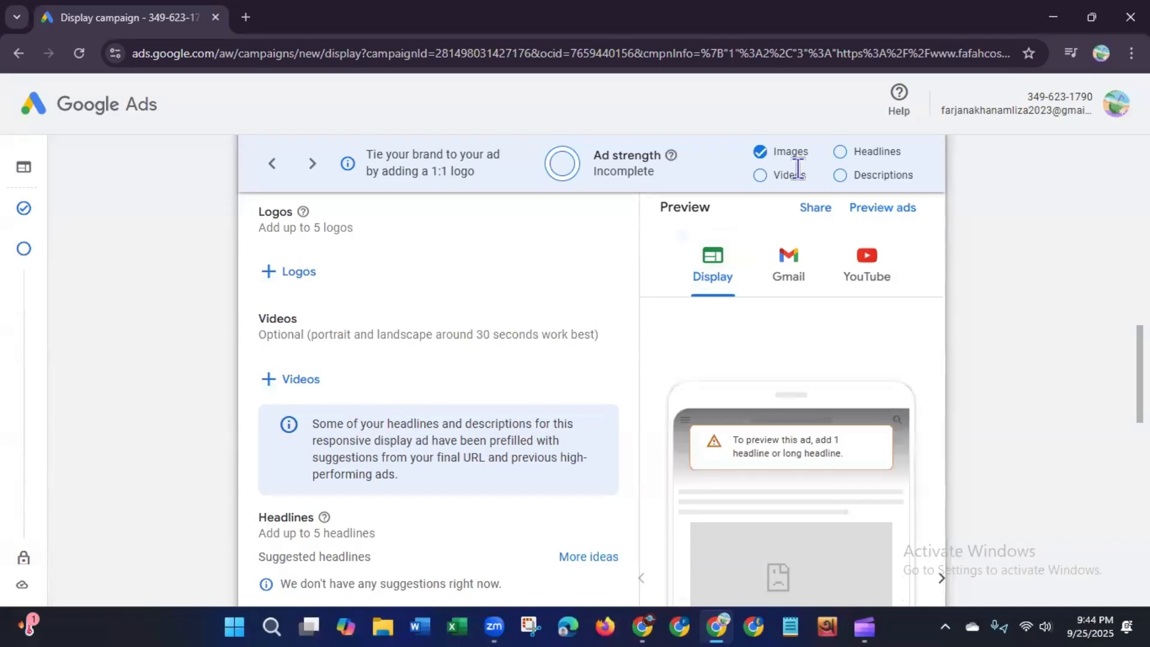
{"action": "scroll", "coordinate": [1140, 374], "scroll_direction": "up", "scroll_amount": 8}
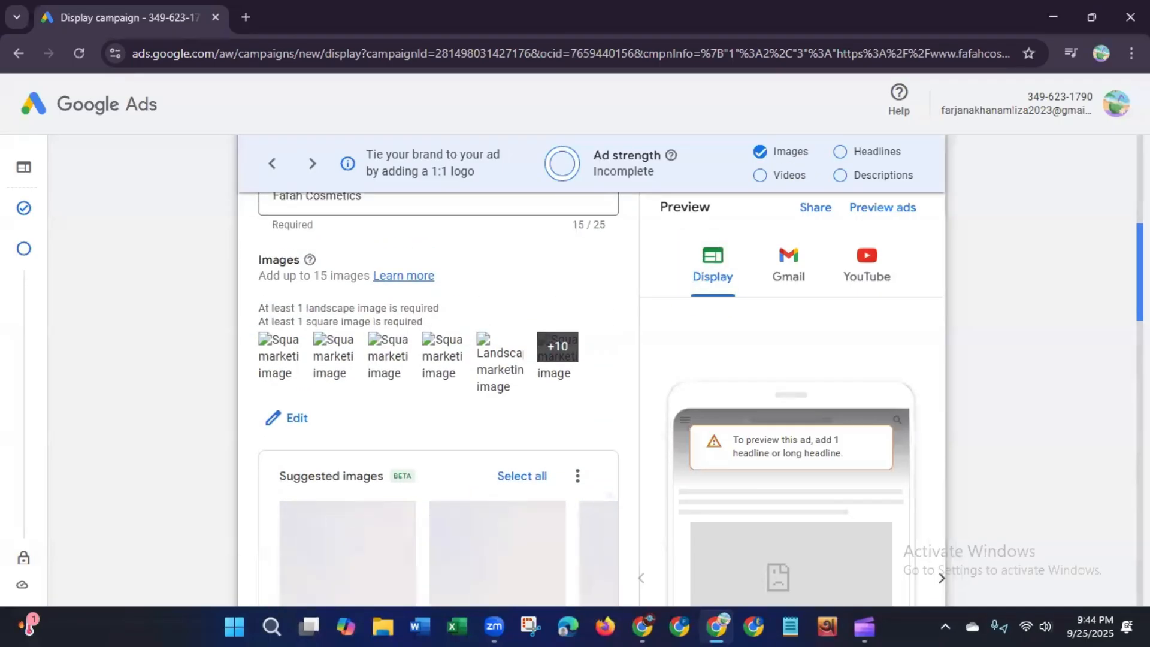
{"action": "scroll", "coordinate": [438, 372], "scroll_direction": "down", "scroll_amount": 8}
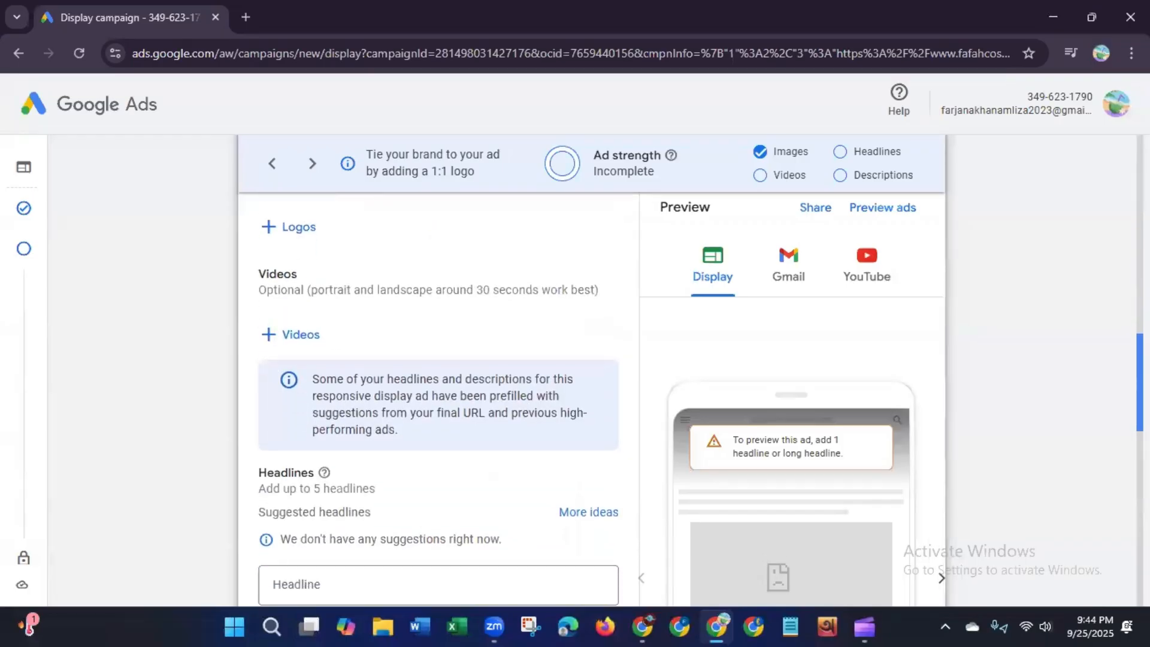
{"action": "scroll", "coordinate": [1102, 428], "scroll_direction": "down", "scroll_amount": 4}
{"action": "scroll", "coordinate": [1102, 428], "scroll_direction": "up", "scroll_amount": 4}
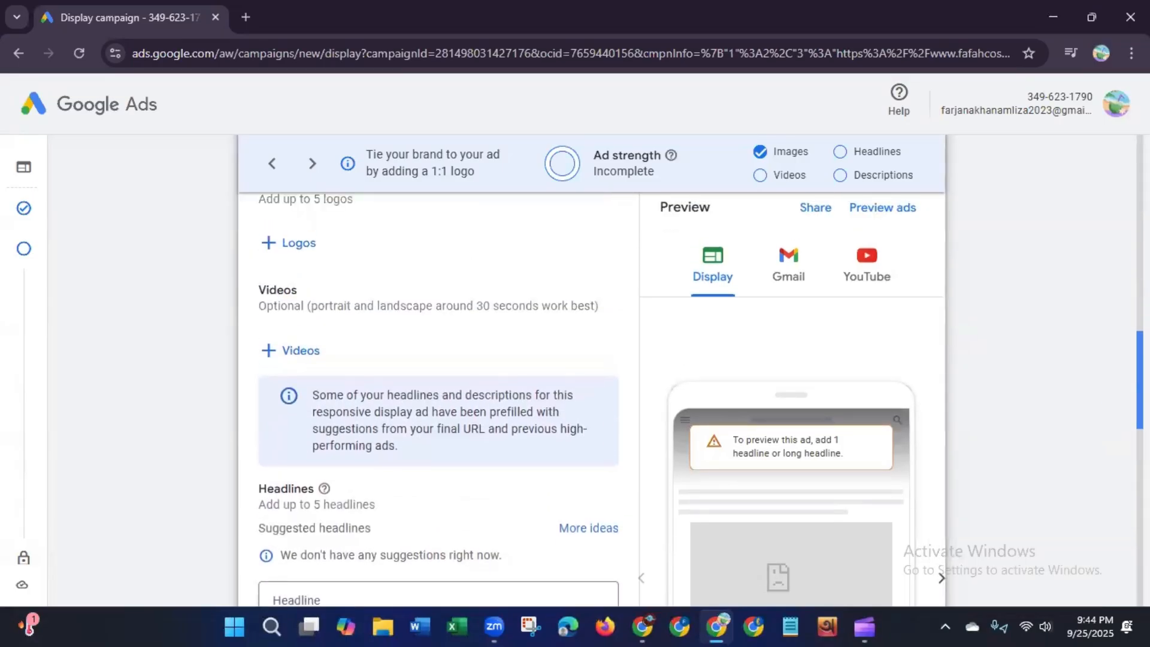
{"action": "scroll", "coordinate": [439, 371], "scroll_direction": "up", "scroll_amount": 1}
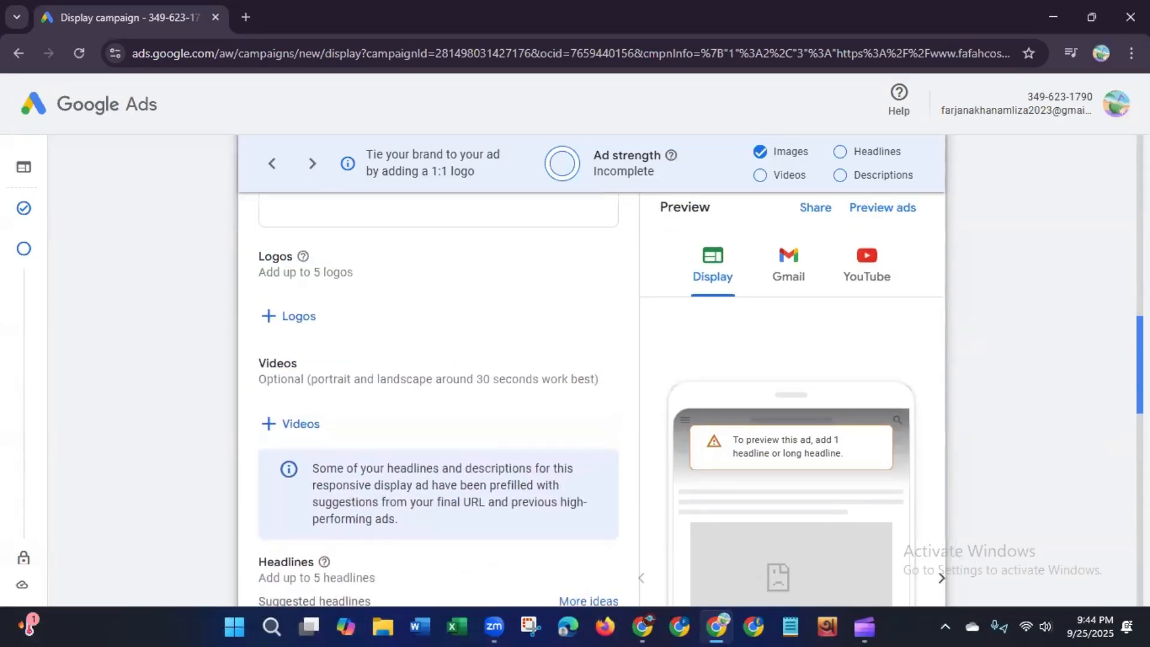
Step: Switch the computer's Wi-Fi connection from the current network to a different available network
{"action": "left_click", "coordinate": [296, 317]}
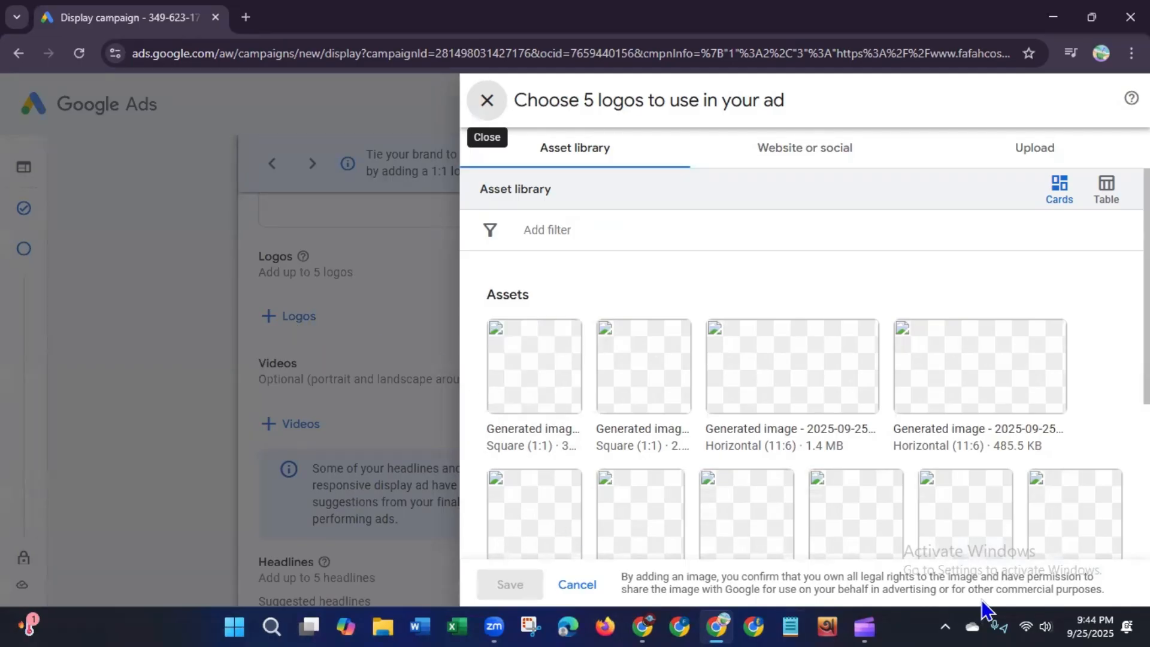
{"action": "left_click", "coordinate": [1026, 617]}
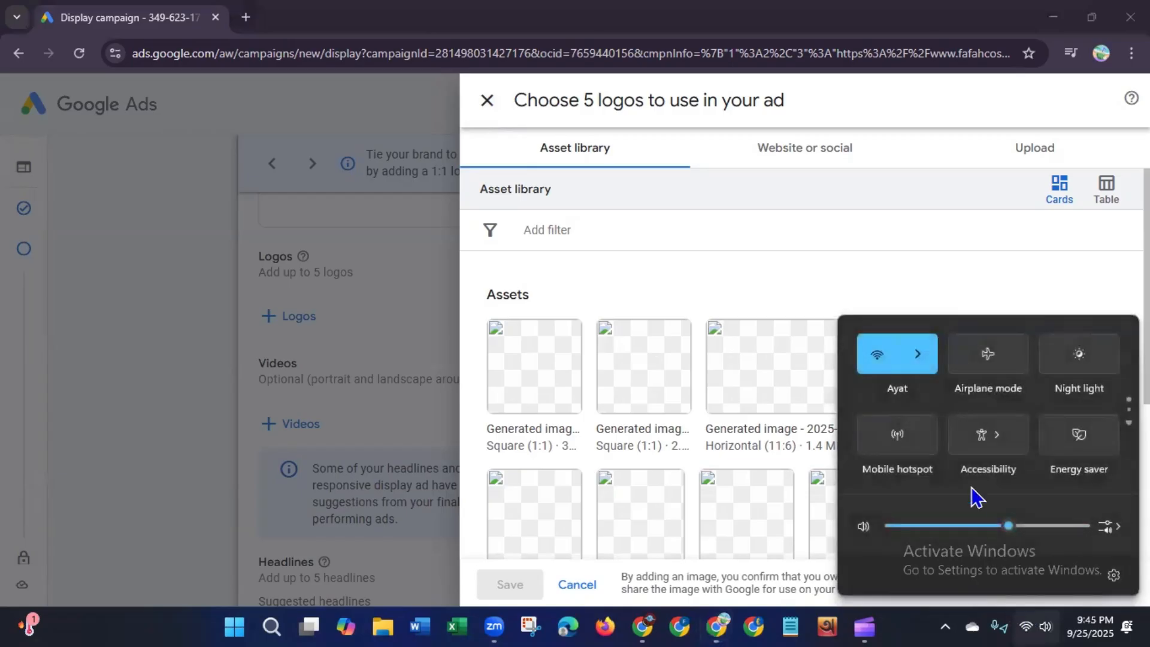
{"action": "left_click", "coordinate": [921, 362]}
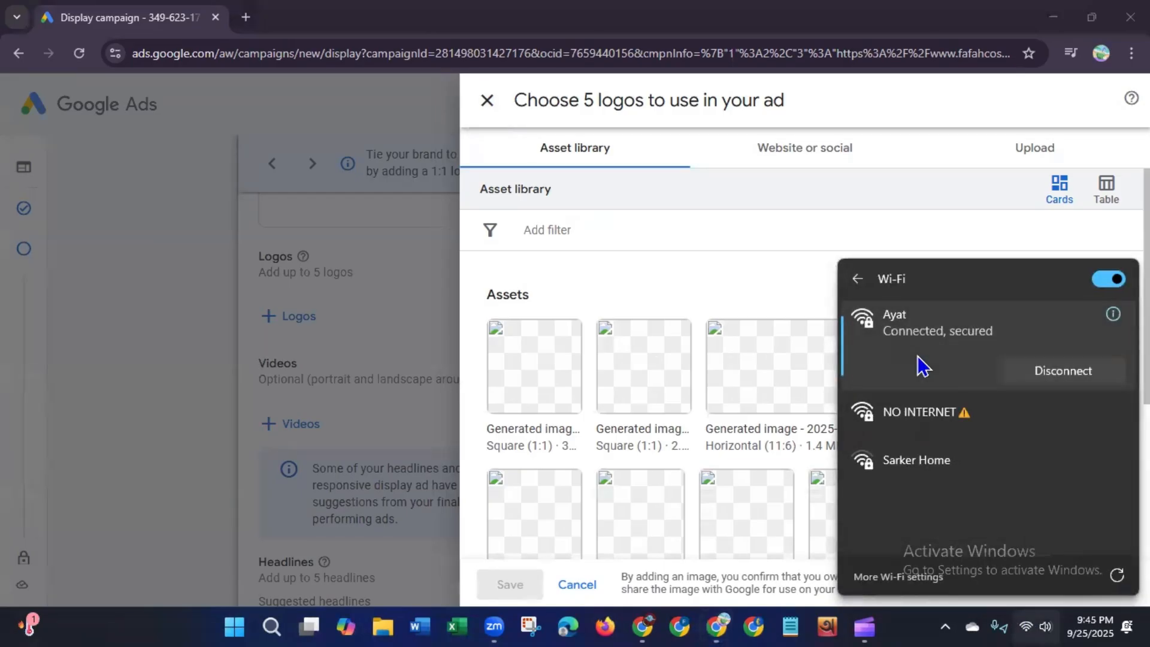
{"action": "left_click", "coordinate": [1056, 378]}
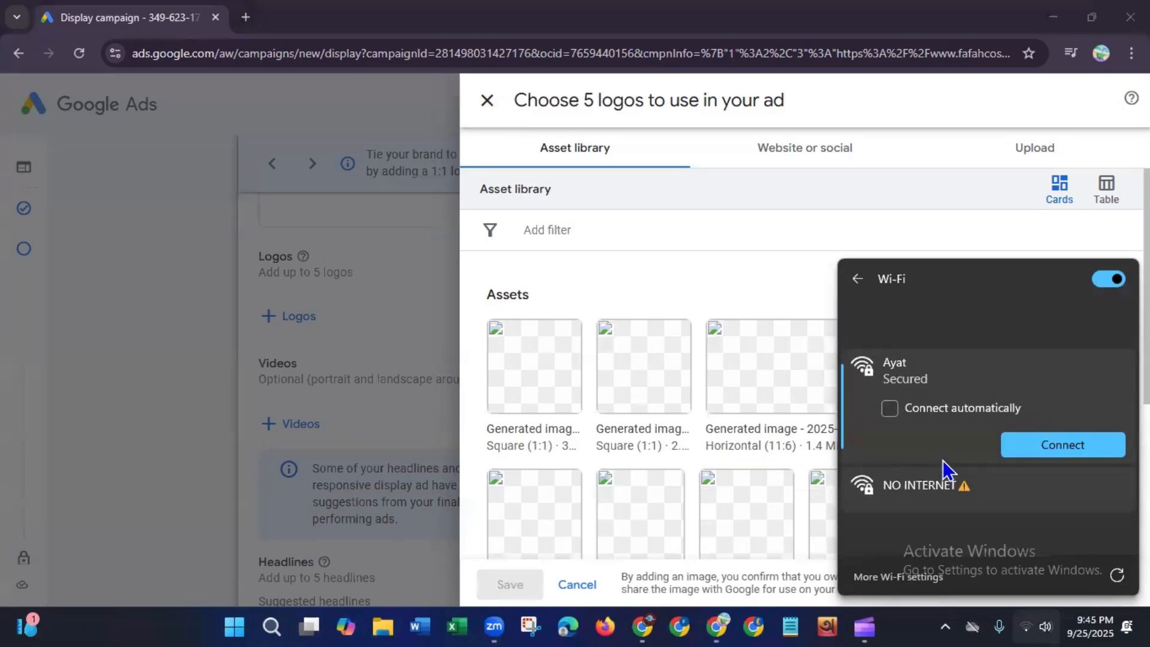
{"action": "left_click", "coordinate": [899, 327]}
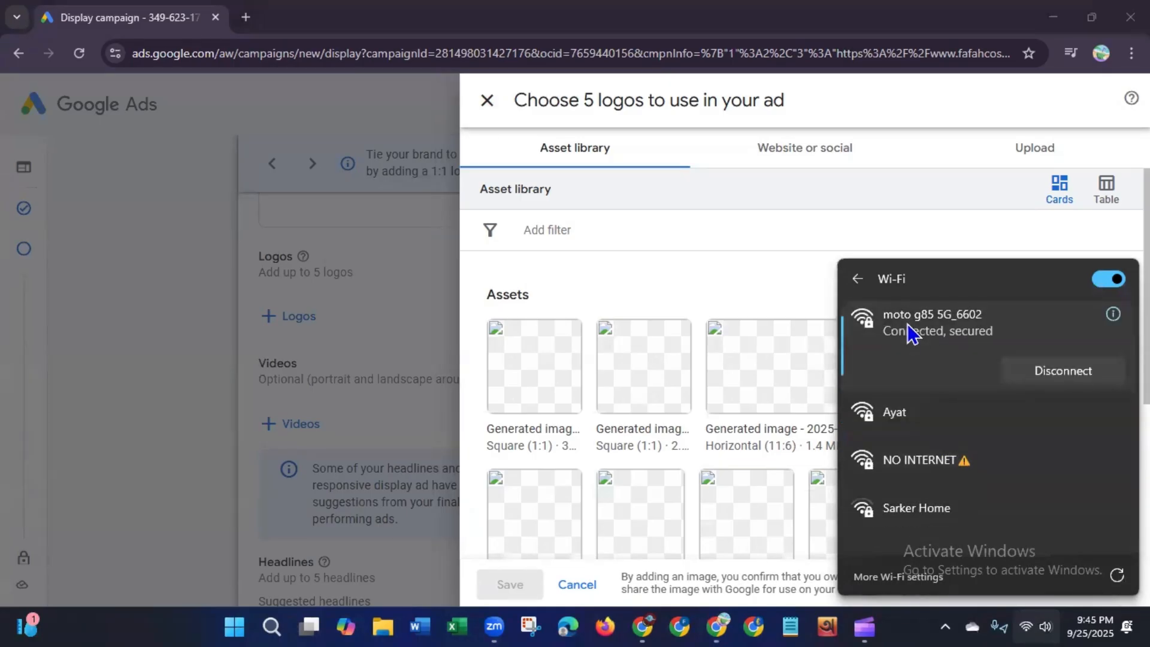
{"action": "left_click", "coordinate": [331, 413]}
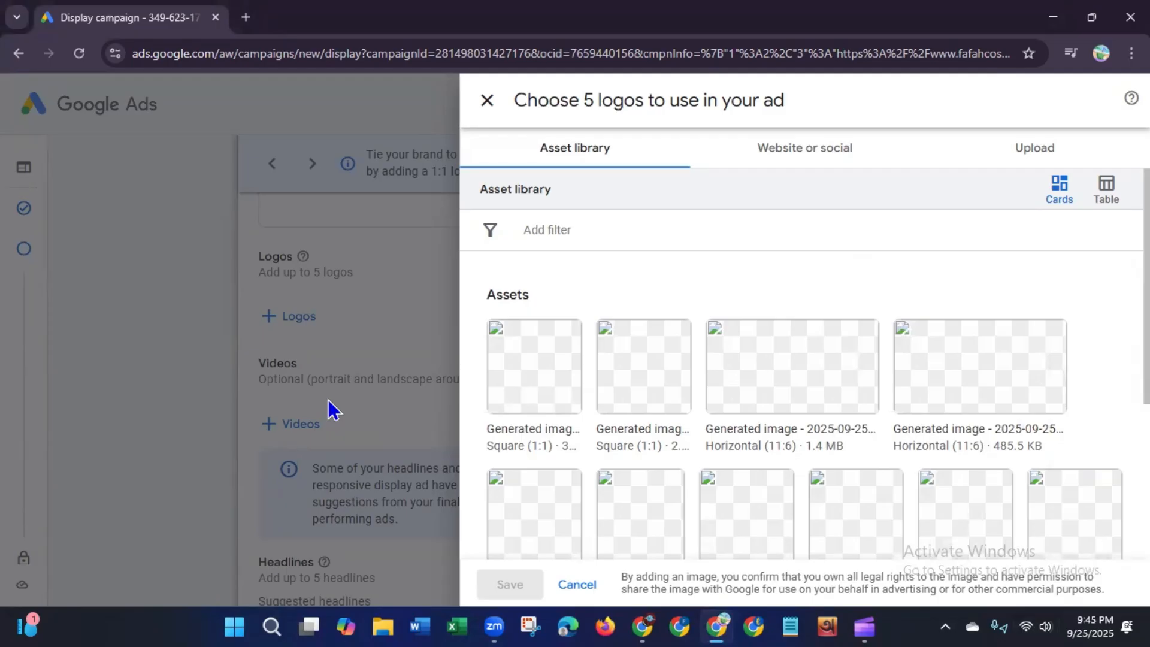
Step: Reopen the logo chooser and select five generated images from the asset library as logos, then save them
{"action": "left_click", "coordinate": [487, 100]}
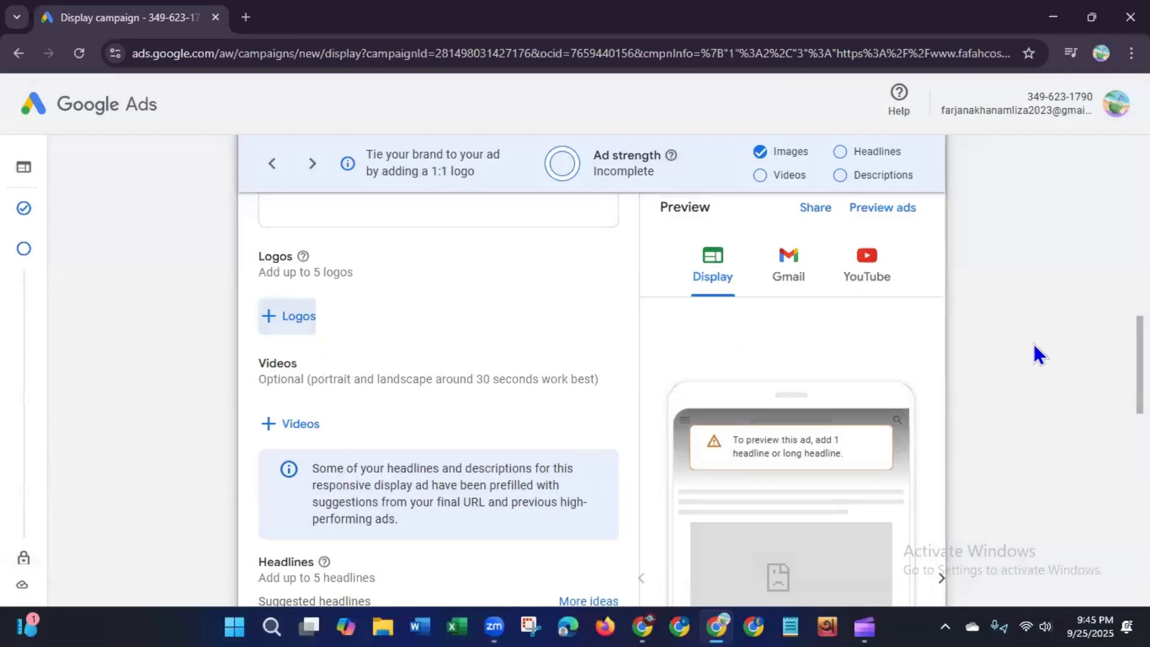
{"action": "mouse_move", "coordinate": [1140, 365]}
{"action": "left_mouse_down"}
{"action": "mouse_move", "coordinate": [1140, 288]}
{"action": "mouse_move", "coordinate": [1140, 371]}
{"action": "left_mouse_up"}
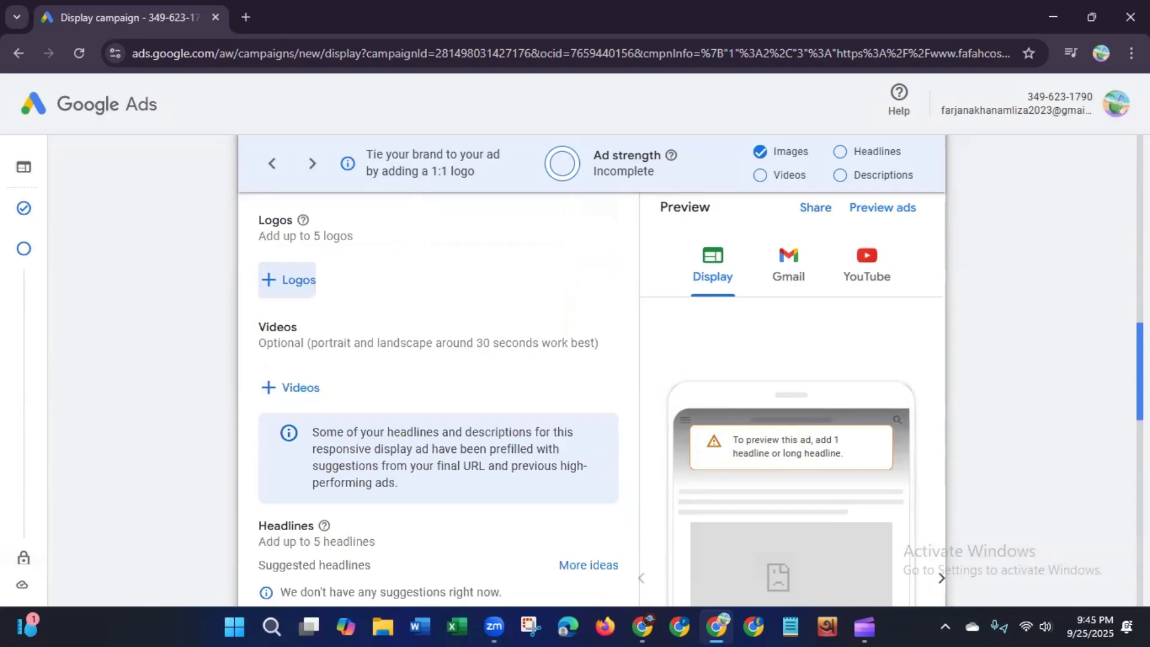
{"action": "left_click", "coordinate": [290, 282]}
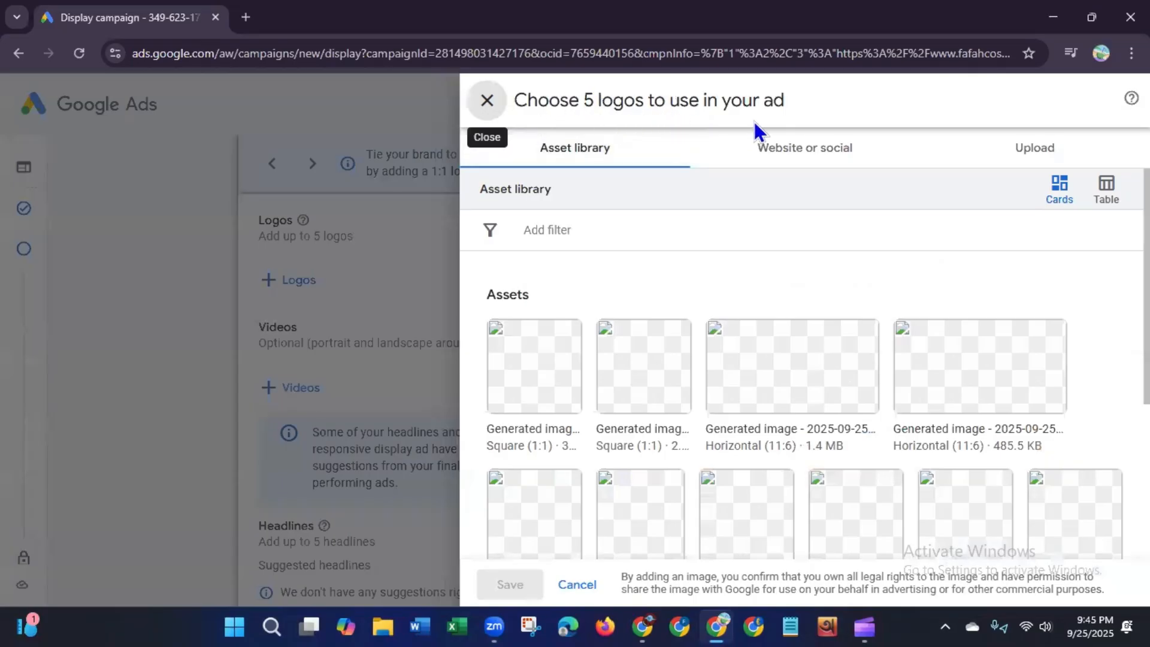
{"action": "left_click", "coordinate": [505, 343]}
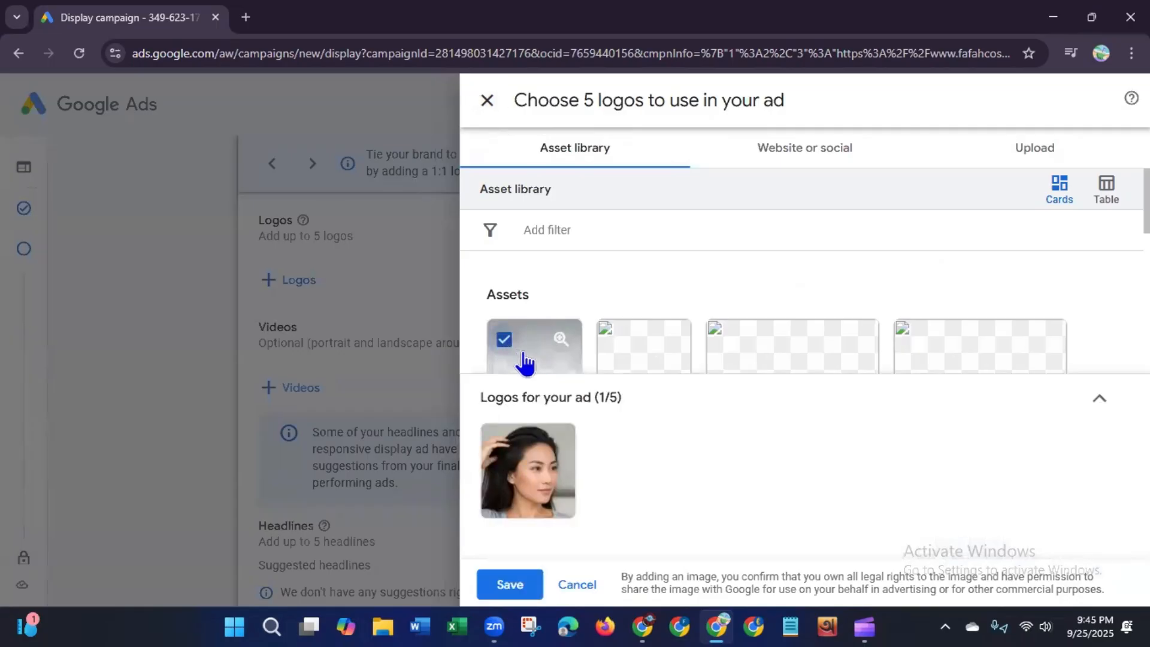
{"action": "left_click", "coordinate": [615, 345]}
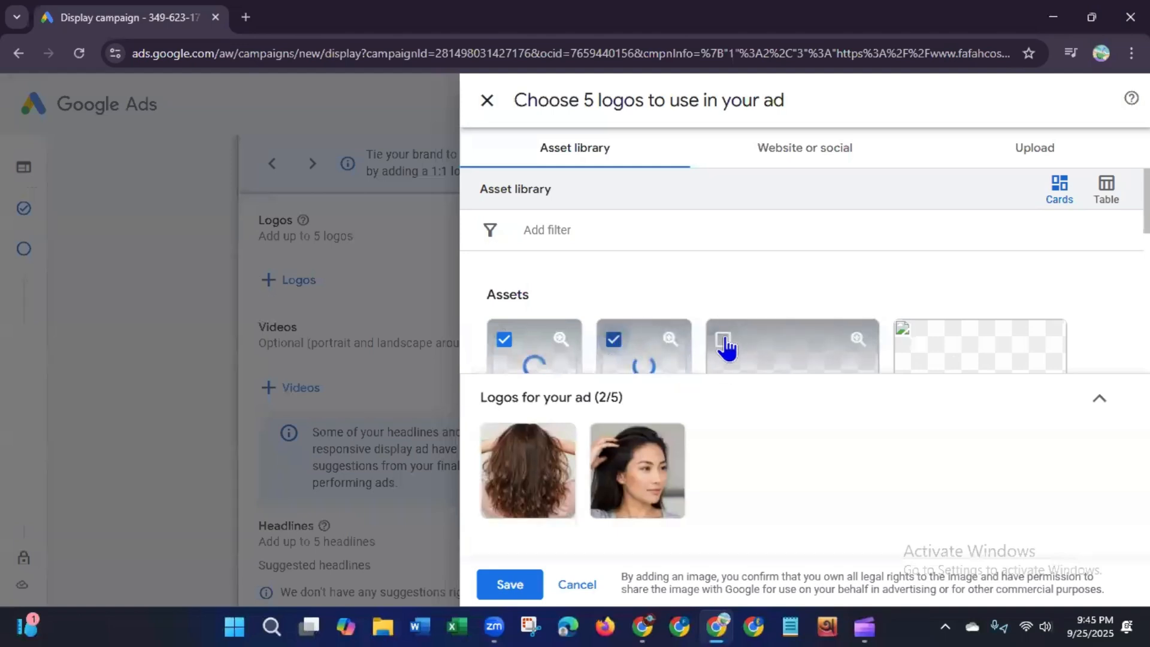
{"action": "left_click", "coordinate": [723, 342]}
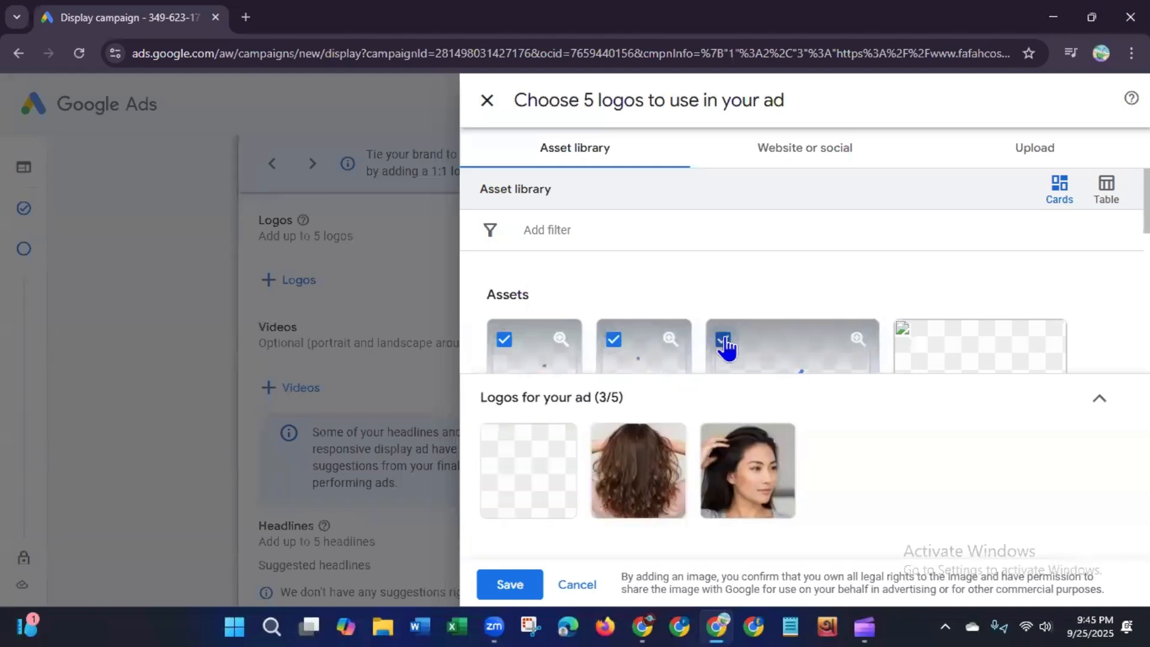
{"action": "left_click_drag", "start_coordinate": [1147, 204], "coordinate": [1147, 224]}
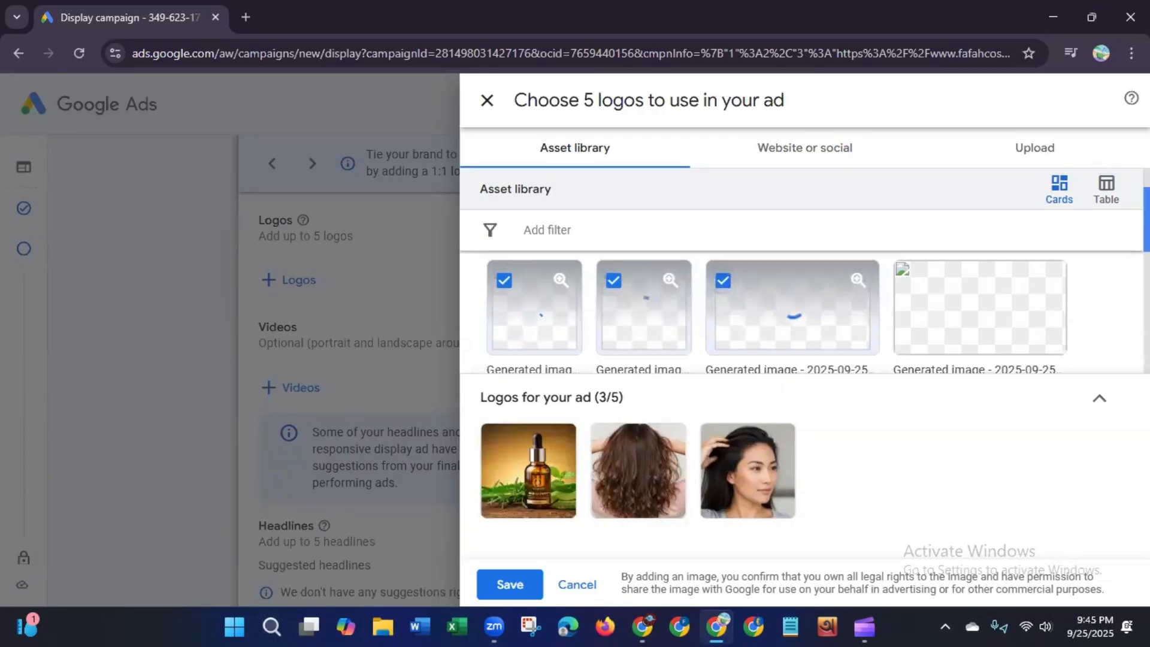
{"action": "left_click", "coordinate": [913, 282]}
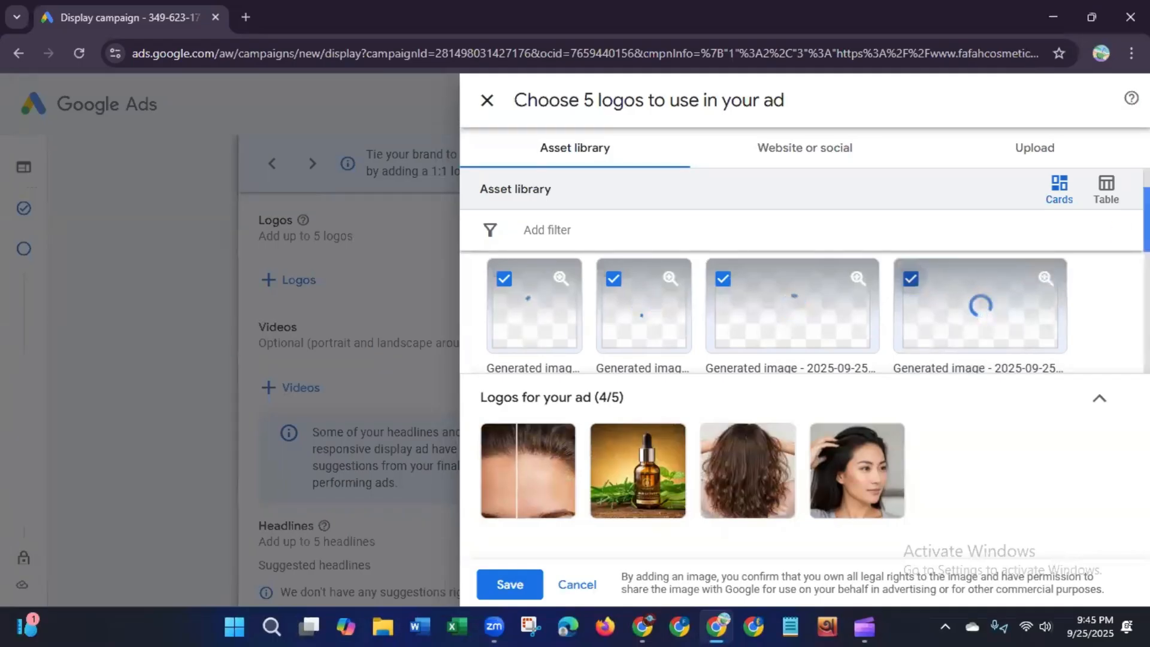
{"action": "left_click_drag", "start_coordinate": [1147, 221], "coordinate": [1147, 263]}
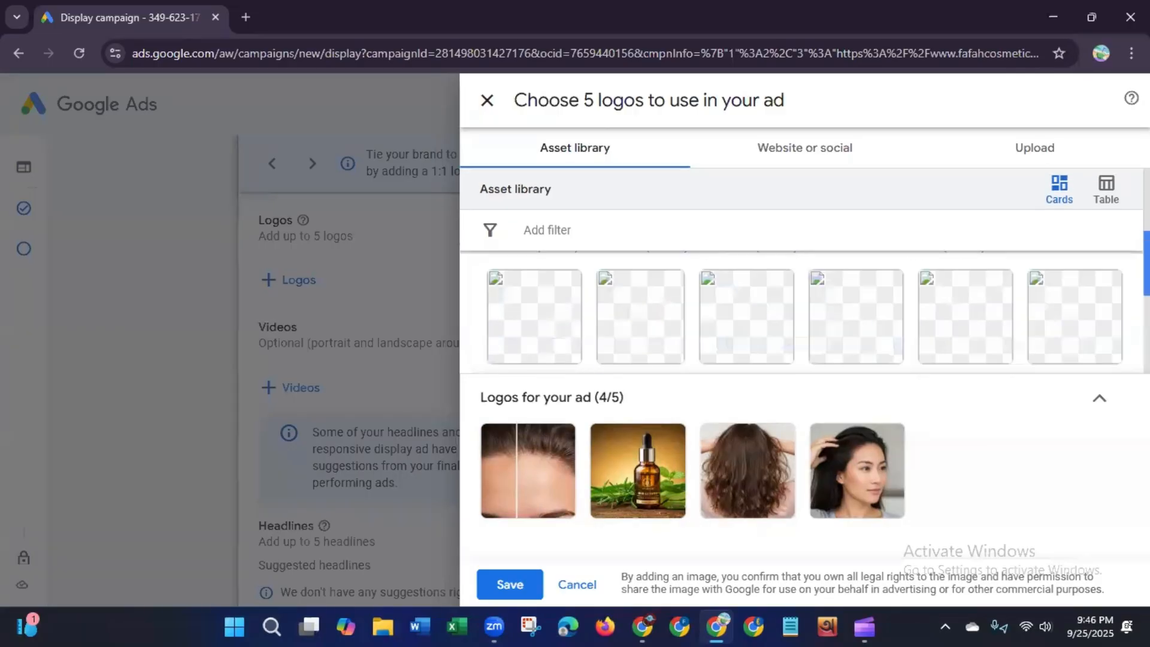
{"action": "left_click", "coordinate": [504, 292]}
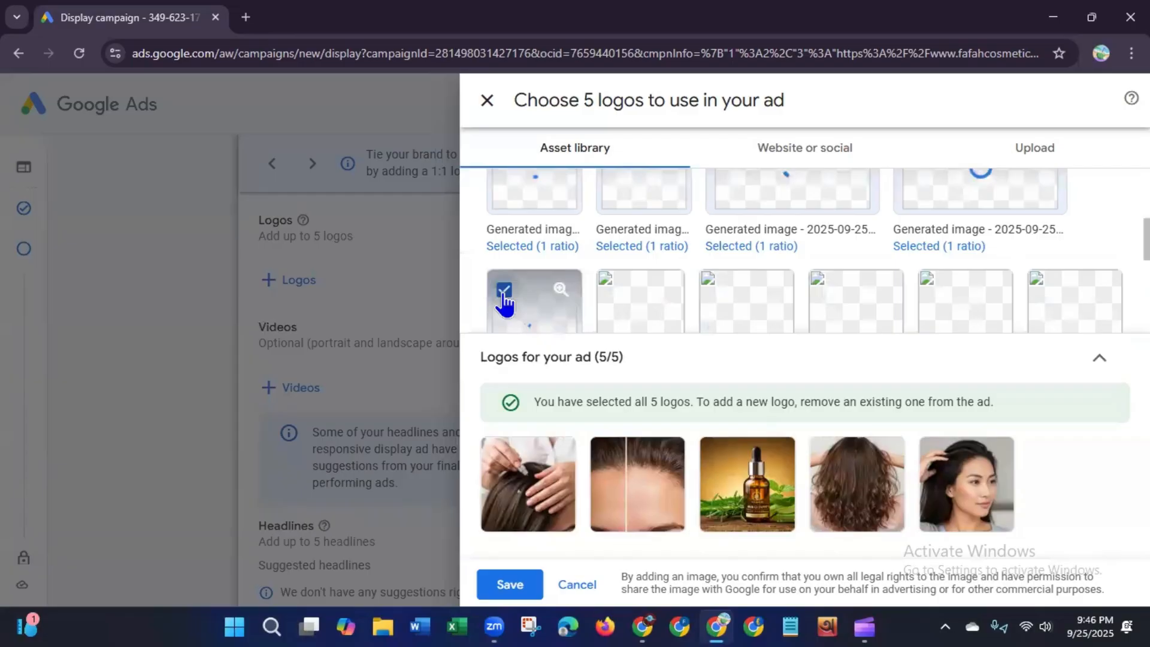
{"action": "mouse_move", "coordinate": [551, 513]}
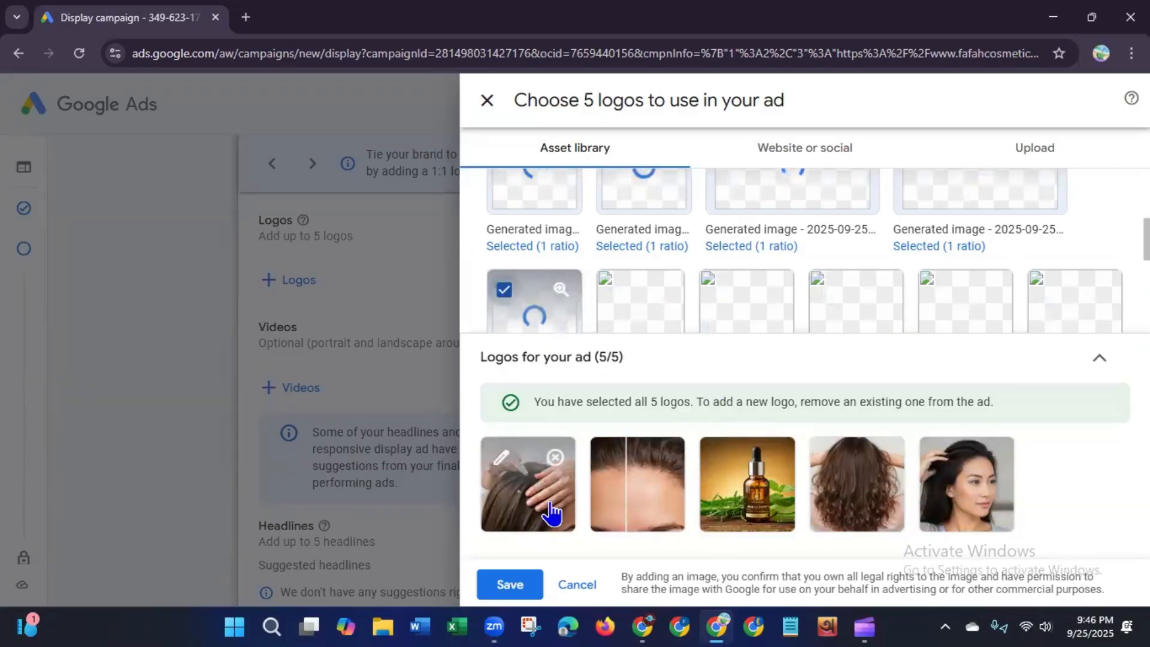
{"action": "left_click", "coordinate": [510, 585]}
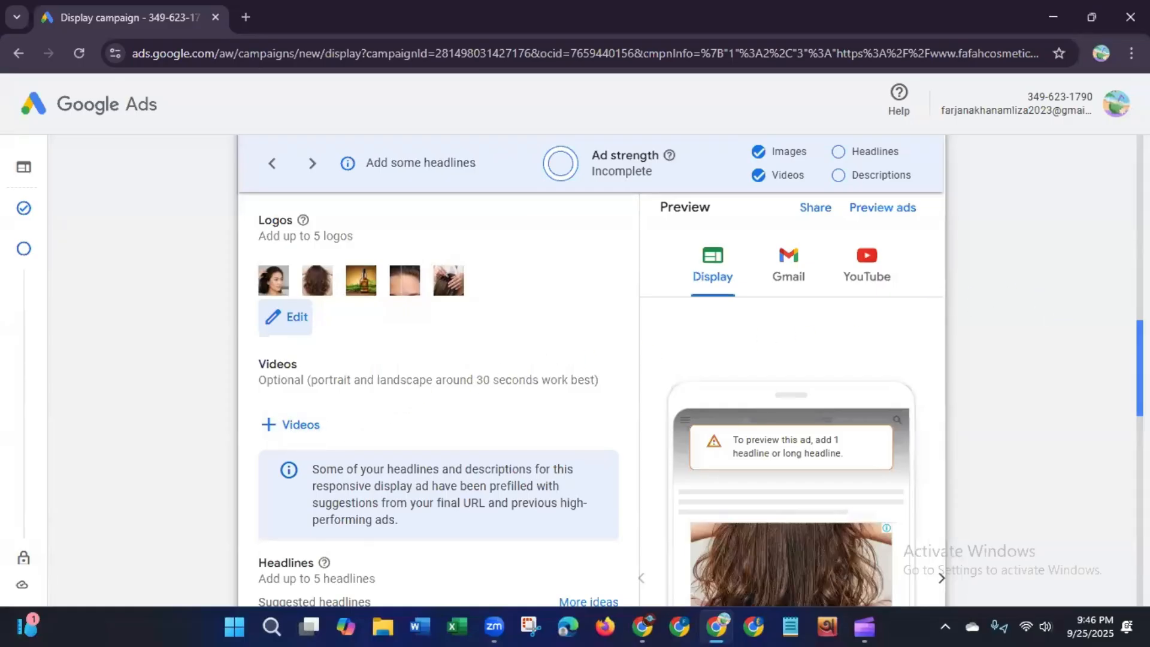
Step: Add the first headline "Best haircare oil" to the responsive display ad
{"action": "scroll", "coordinate": [438, 397], "scroll_direction": "down", "scroll_amount": 2}
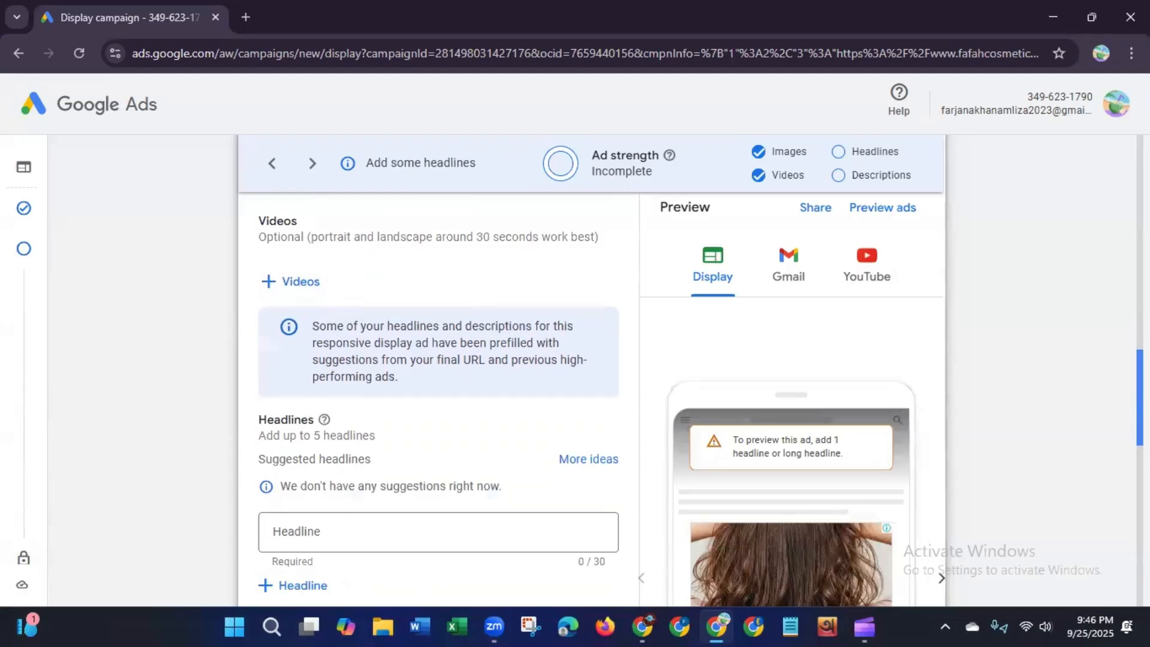
{"action": "scroll", "coordinate": [1062, 411], "scroll_direction": "down", "scroll_amount": 3}
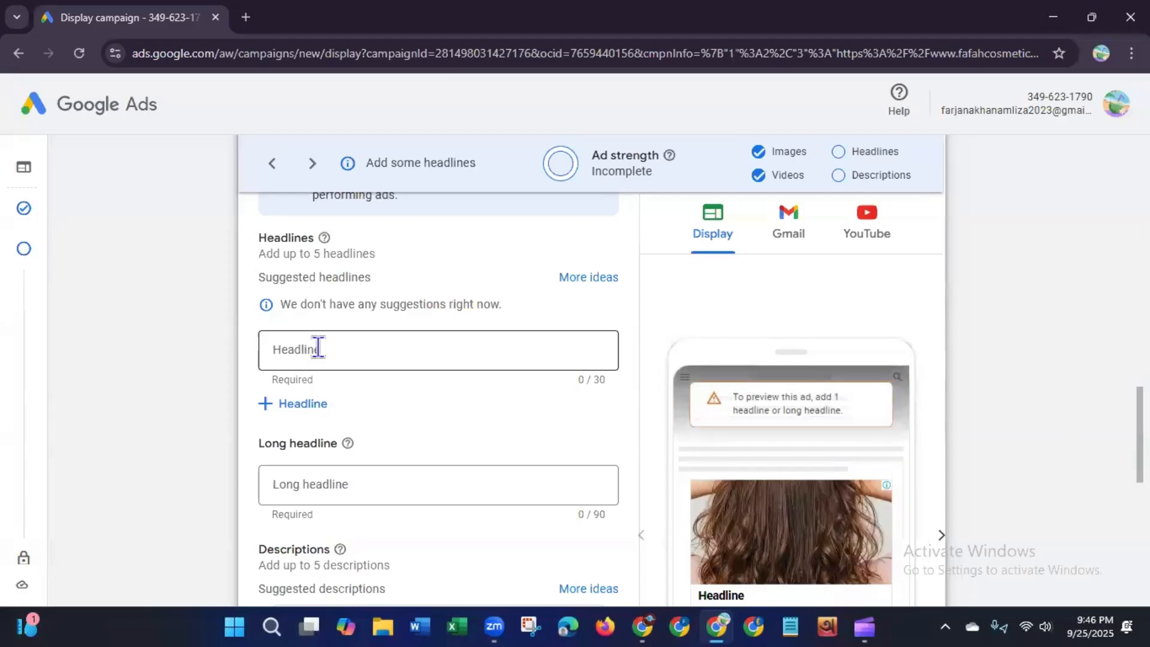
{"action": "left_click", "coordinate": [297, 412]}
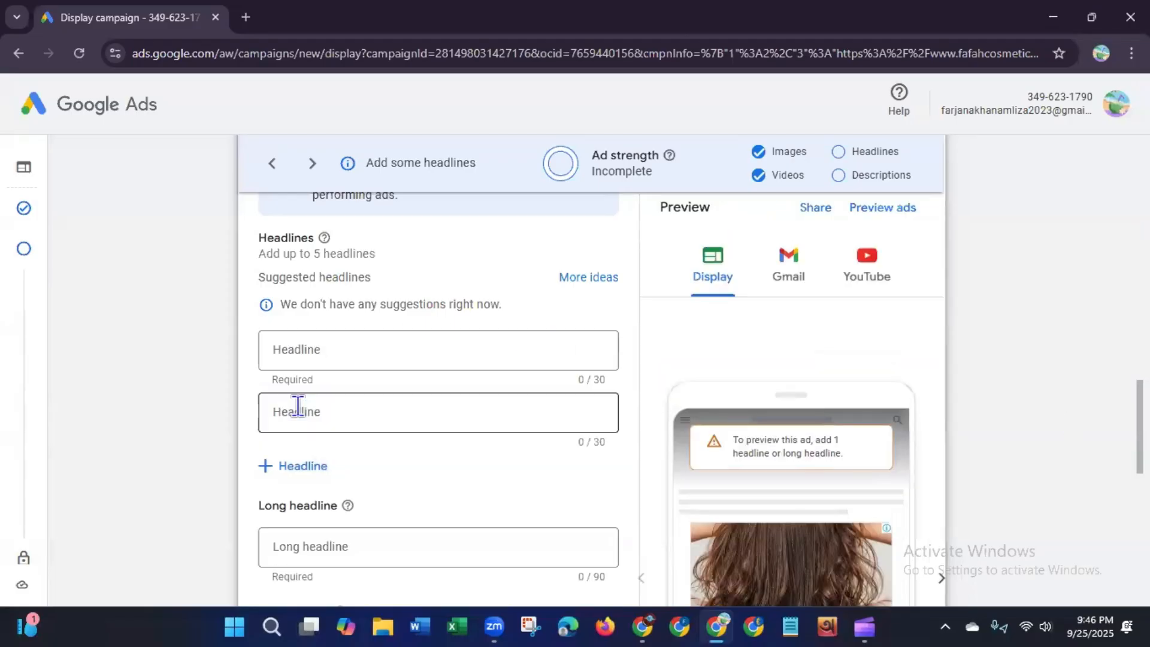
{"action": "left_click", "coordinate": [326, 349]}
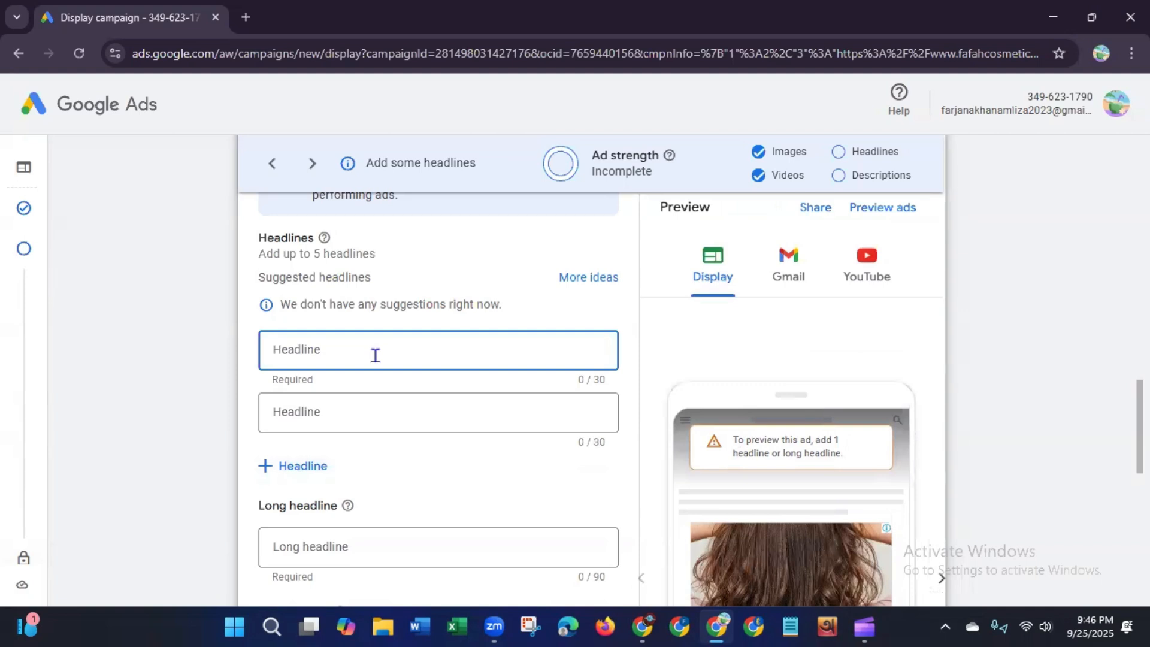
{"action": "left_click", "coordinate": [713, 90]}
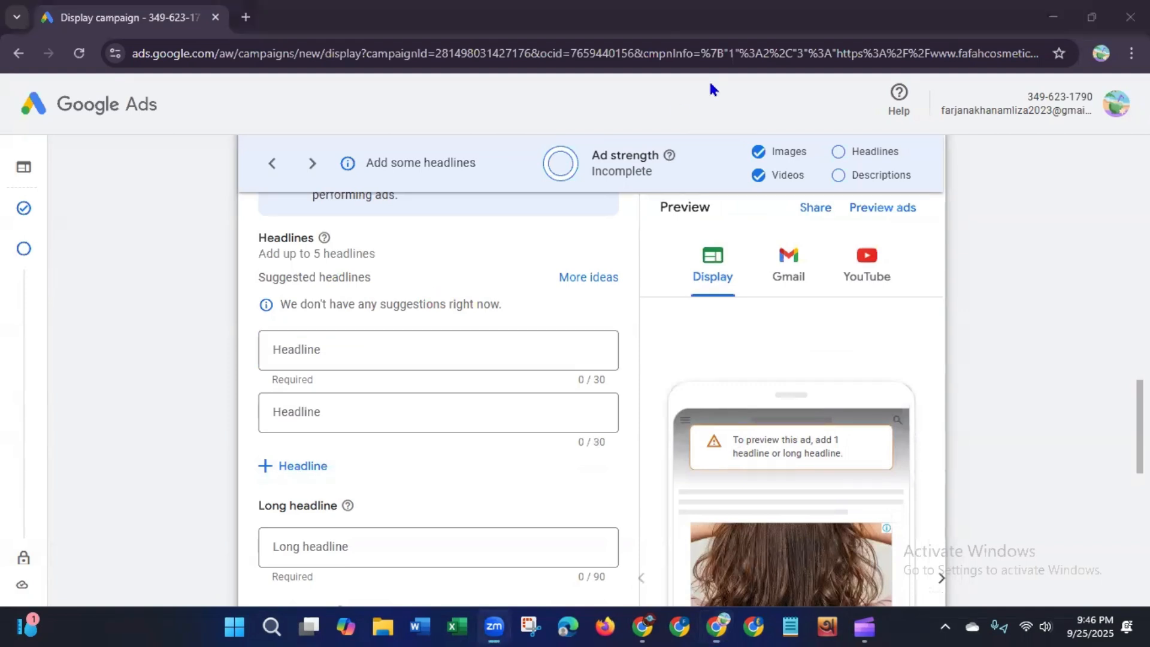
{"action": "left_click", "coordinate": [408, 362]}
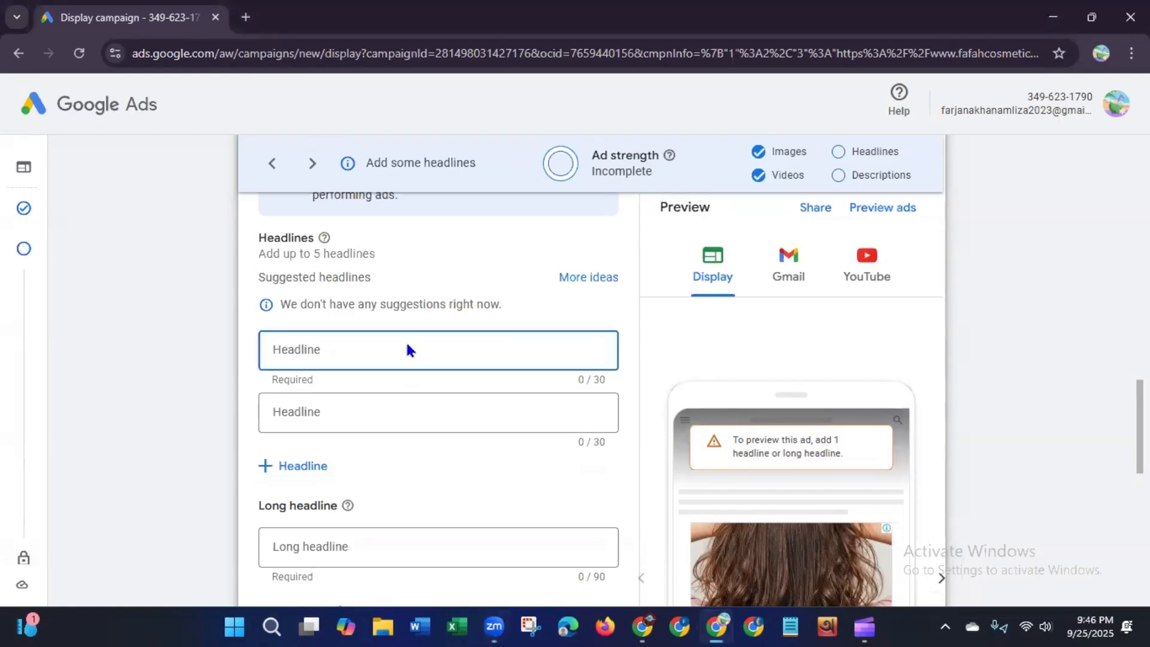
{"action": "type", "text": "Best haircare"}
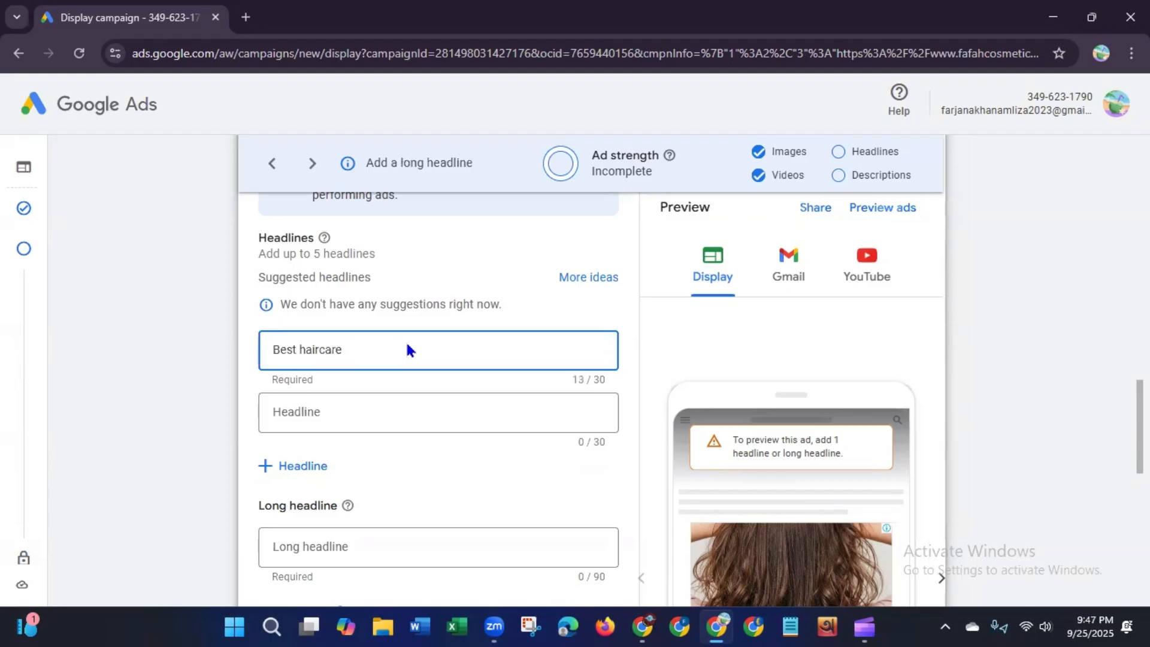
{"action": "type", "text": " oil"}
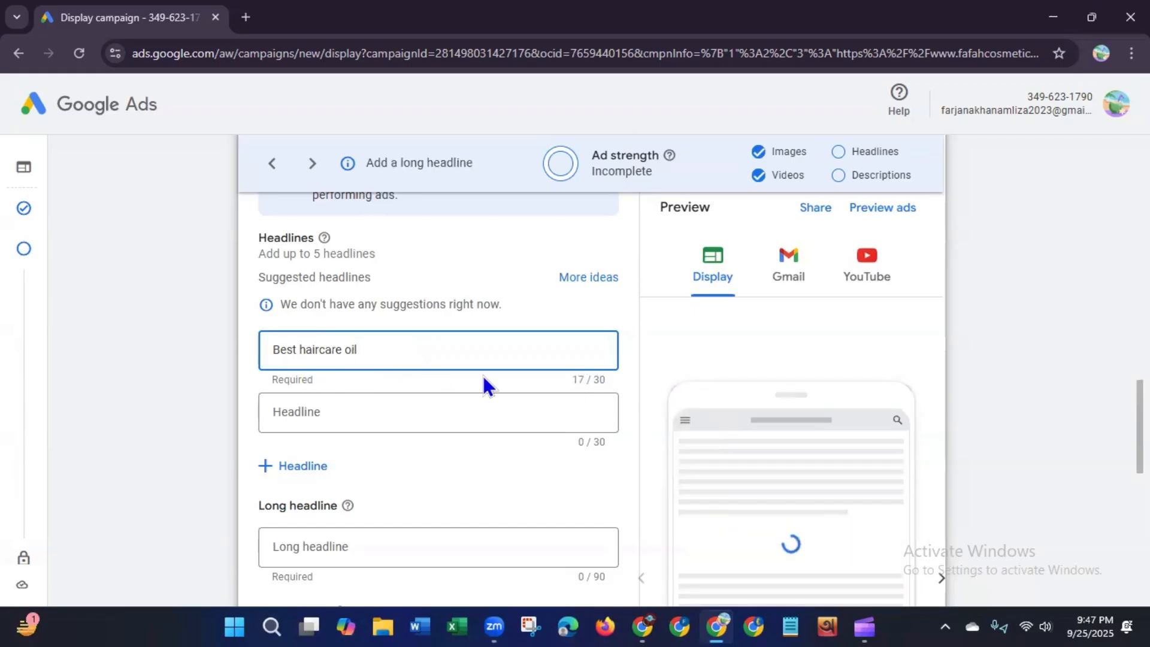
Step: Enter a second headline "Best beauty product", correcting its spelling
{"action": "left_click", "coordinate": [371, 411]}
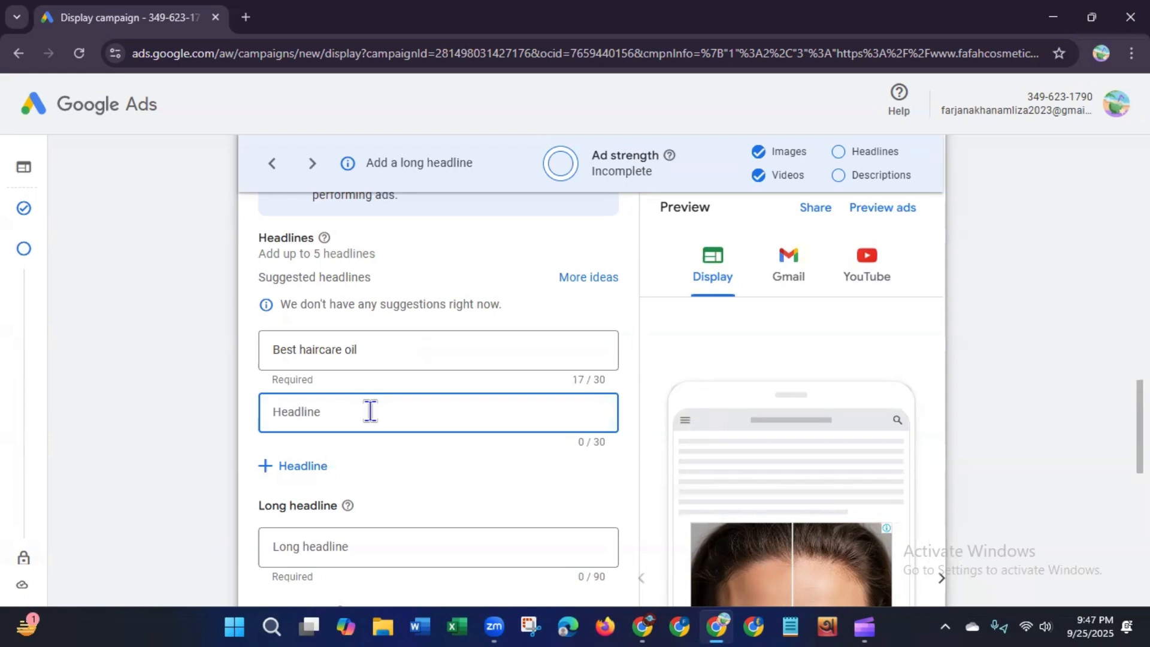
{"action": "type", "text": "B"}
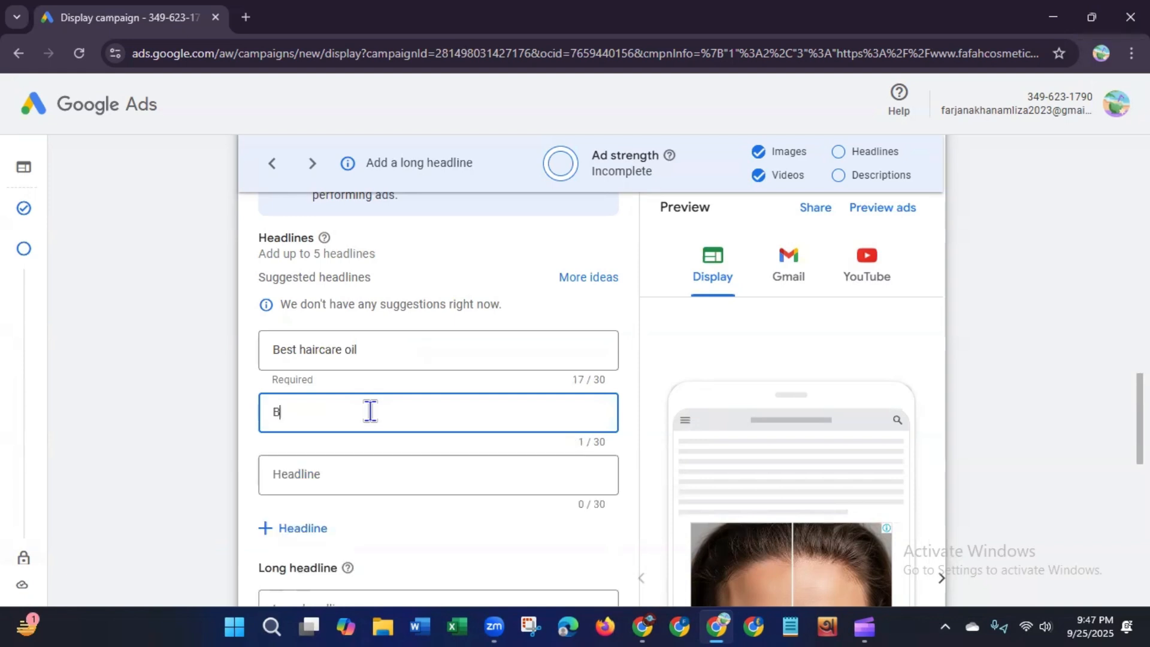
{"action": "type", "text": "est Bea"}
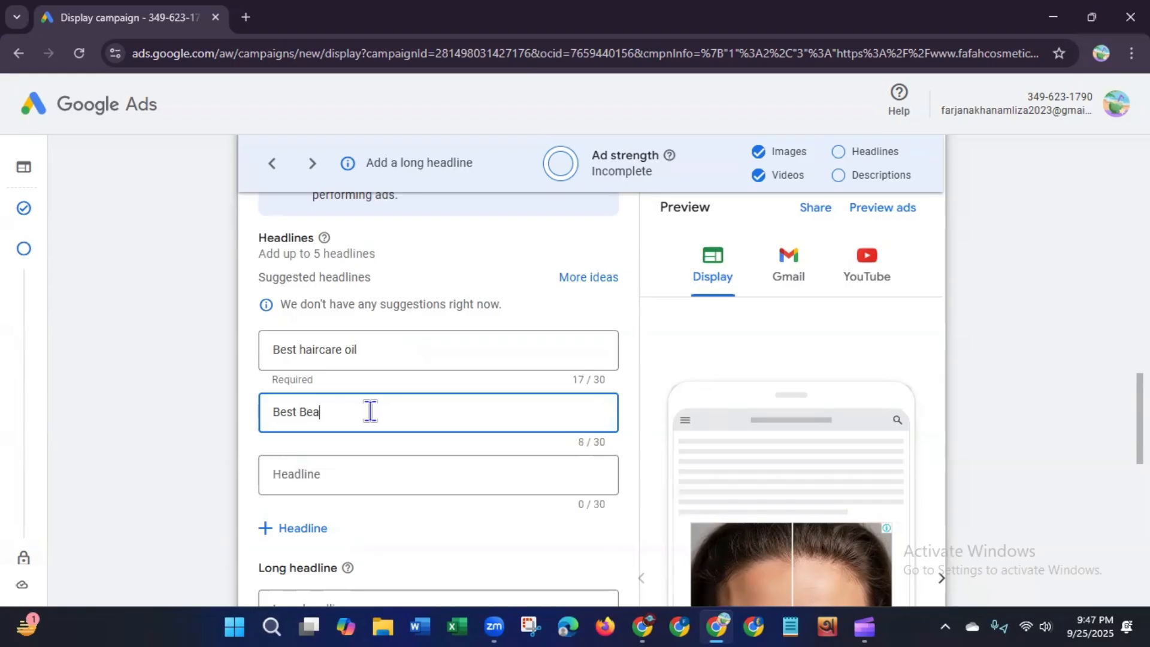
{"action": "type", "text": "uty product"}
{"action": "left_click", "coordinate": [306, 413]}
{"action": "key", "text": "BackSpace"}
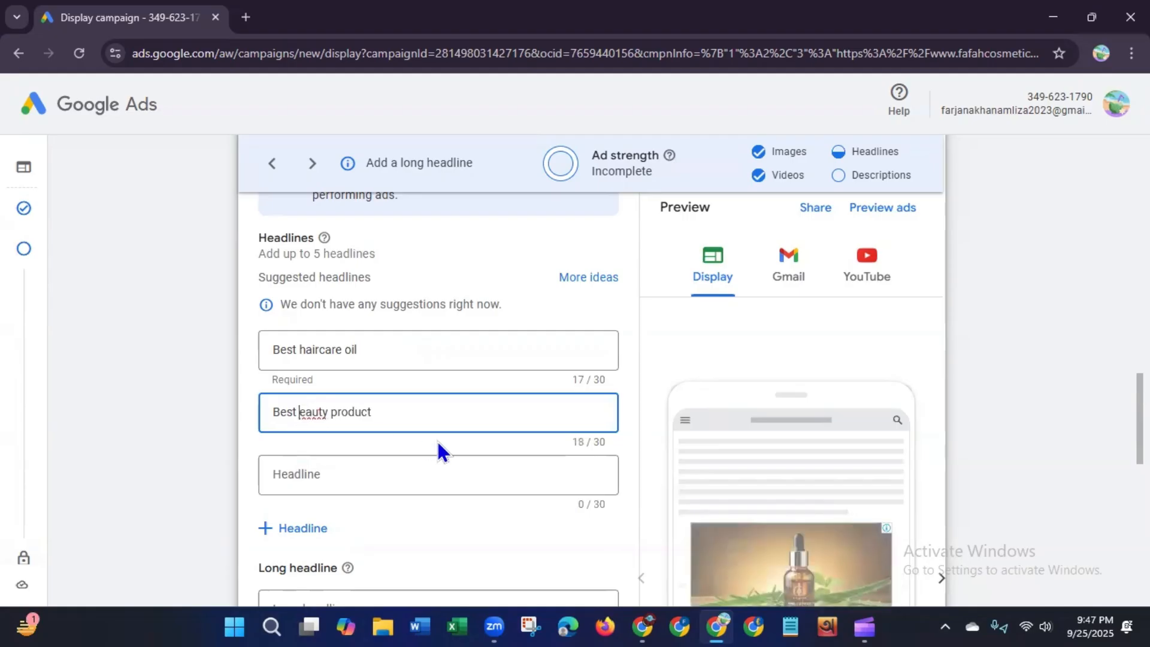
{"action": "type", "text": "b"}
{"action": "left_click", "coordinate": [437, 481]}
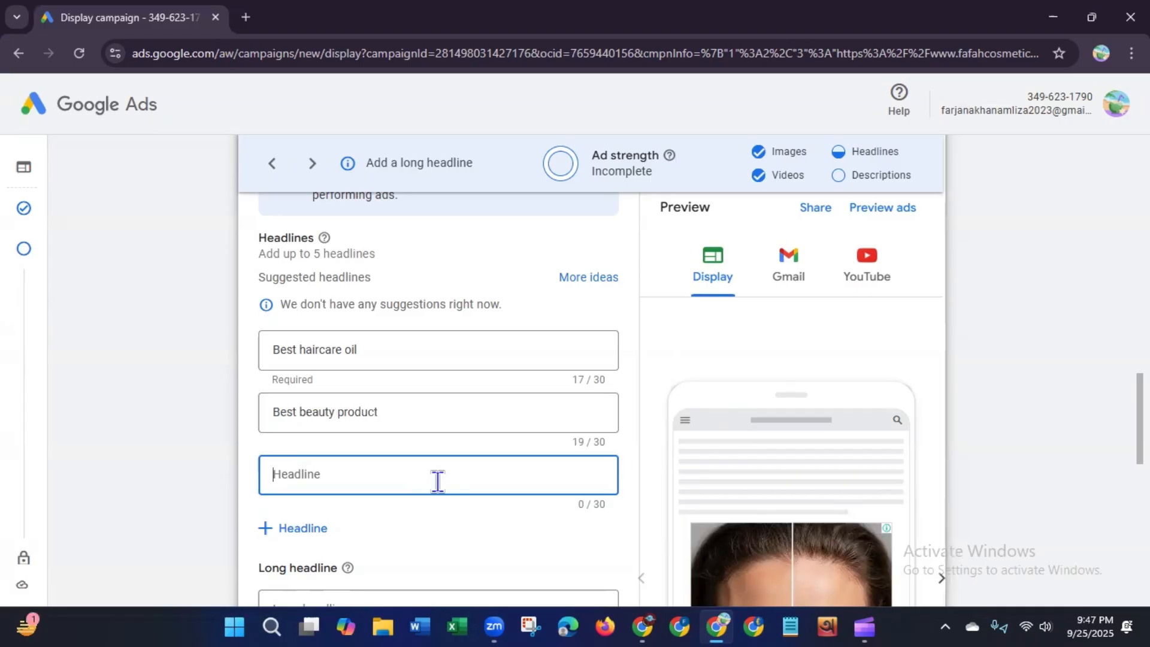
Step: Open the headline ideas dialog, inspect the added headlines, and close it without changes
{"action": "left_click", "coordinate": [587, 281]}
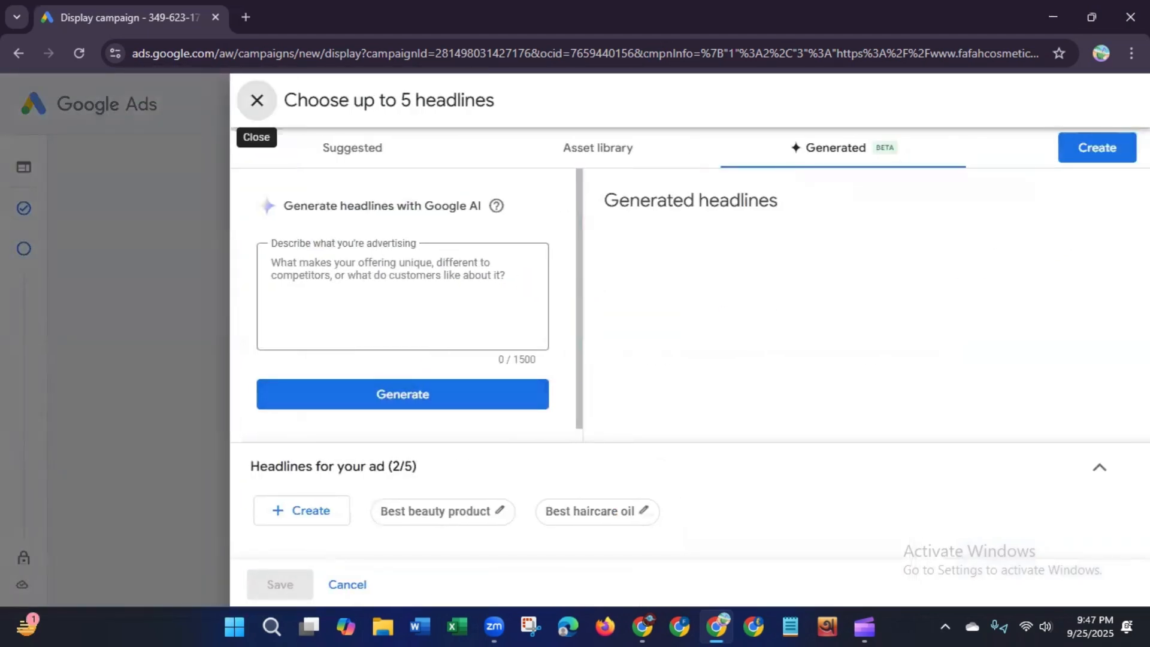
{"action": "left_click_drag", "start_coordinate": [580, 336], "coordinate": [580, 431]}
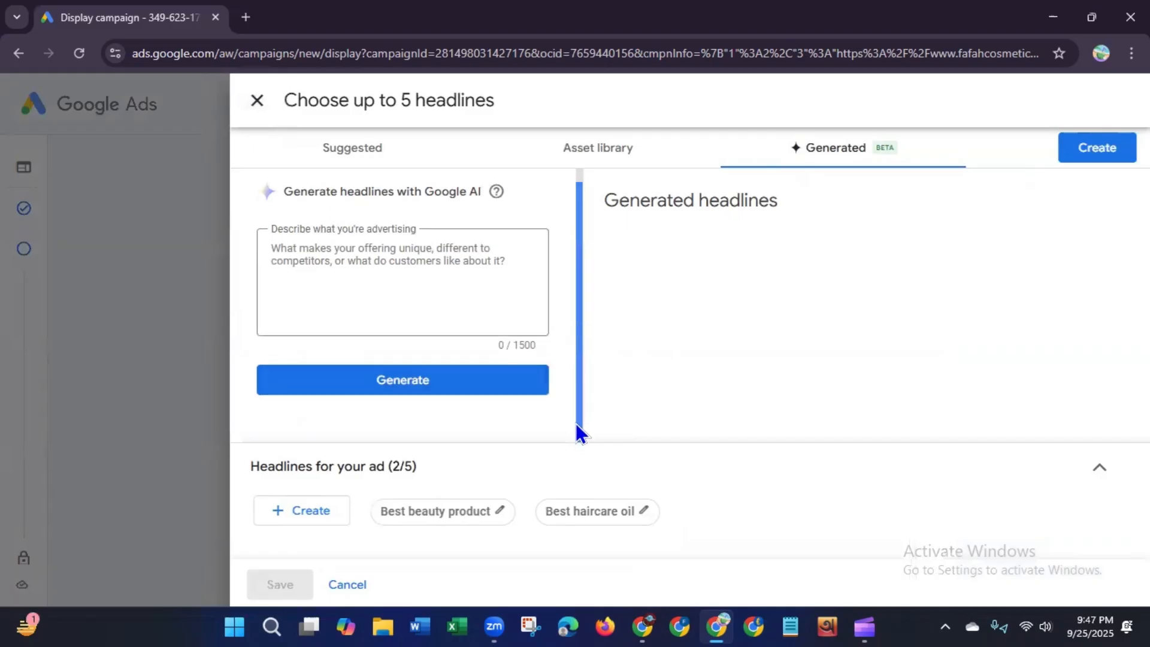
{"action": "left_click", "coordinate": [438, 519]}
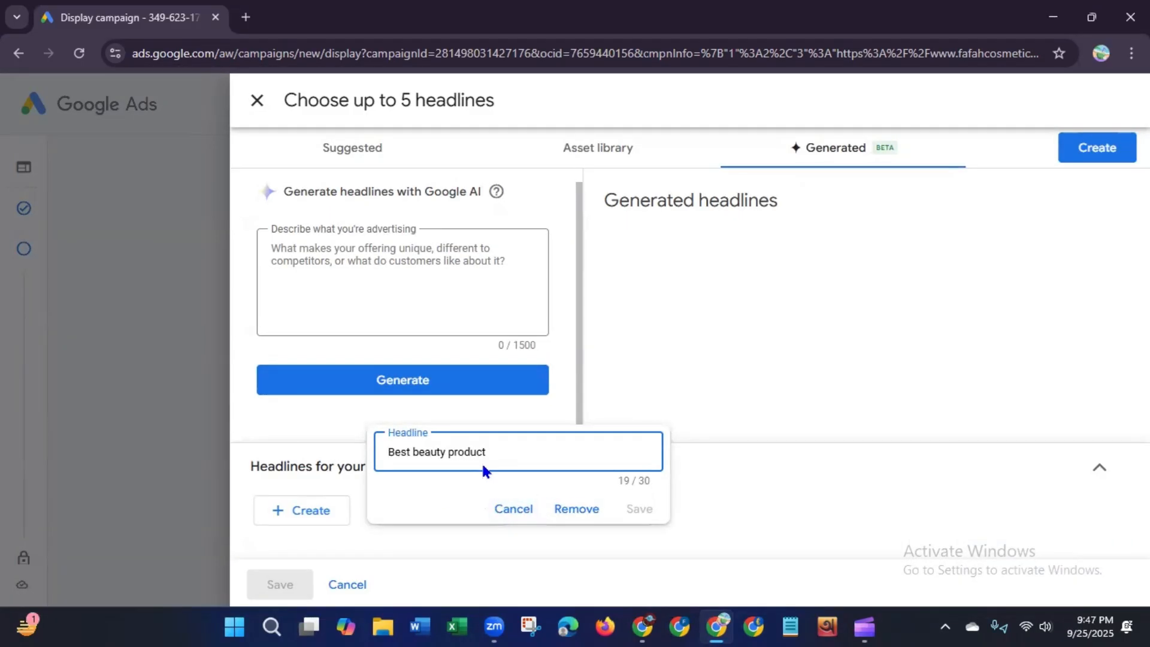
{"action": "left_click", "coordinate": [503, 512]}
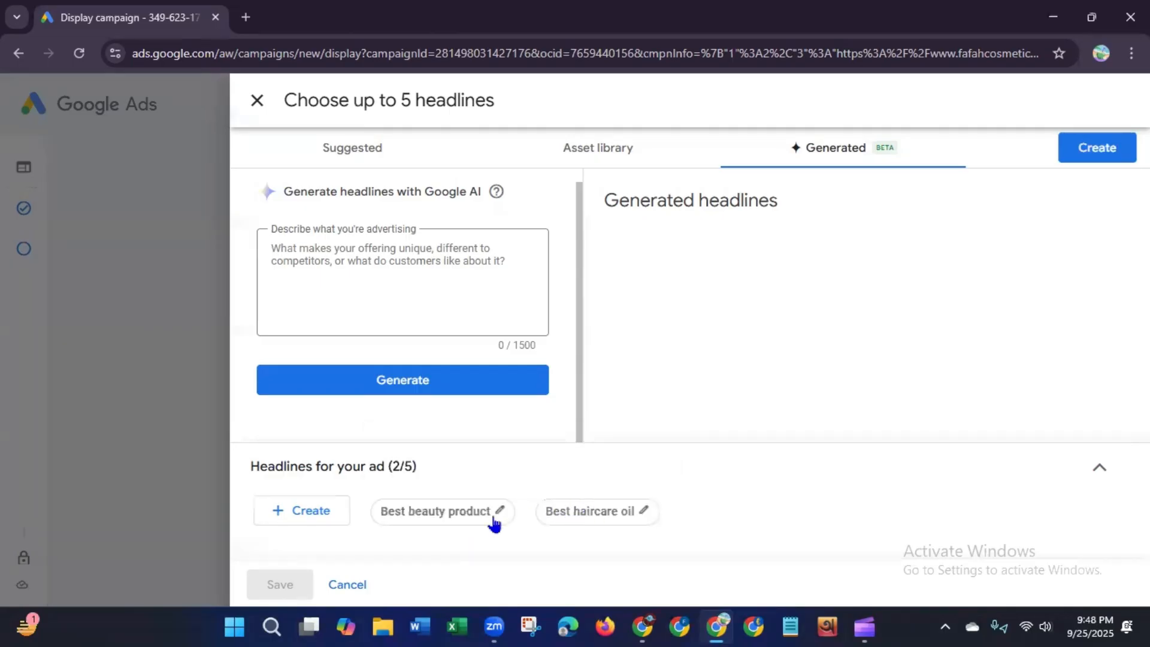
{"action": "left_click", "coordinate": [257, 101]}
Step: Enter a third headline "Welcome to the world of beauty", trimming it to fit 30 characters
{"action": "left_click", "coordinate": [367, 478]}
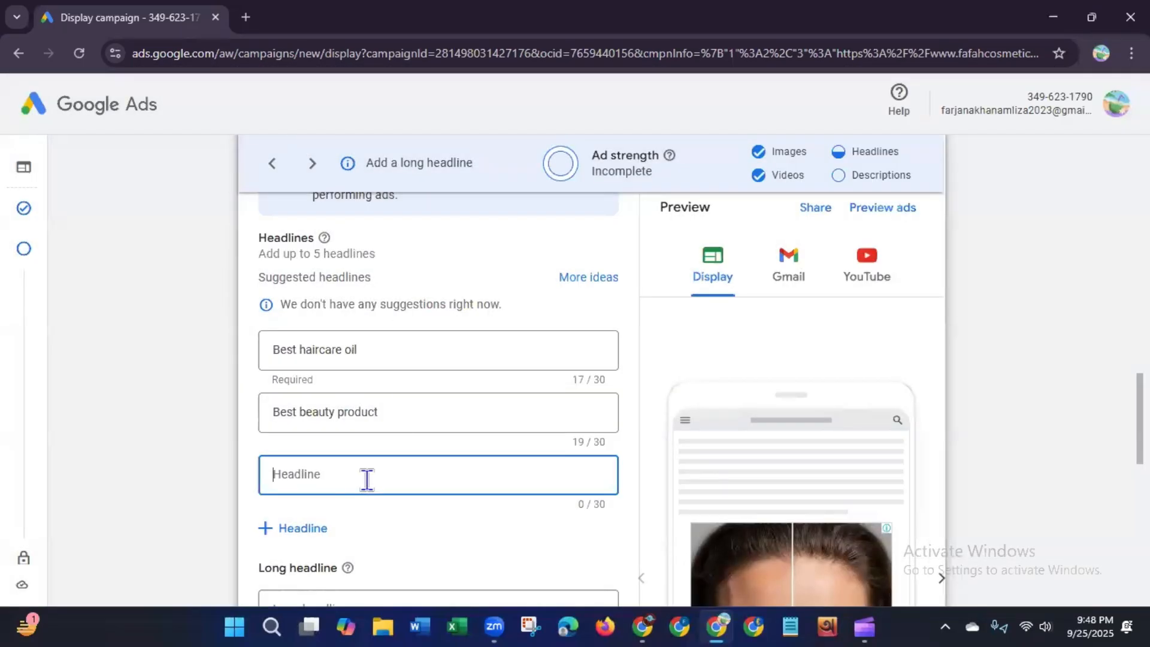
{"action": "type", "text": "Wel"}
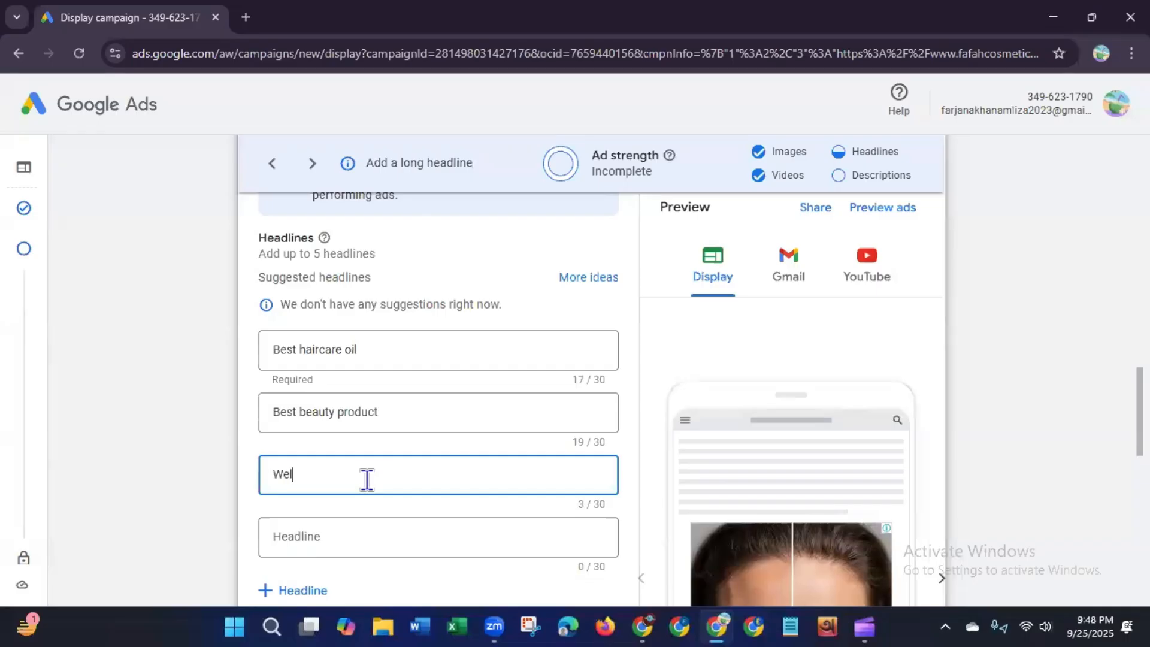
{"action": "type", "text": "come to wo"}
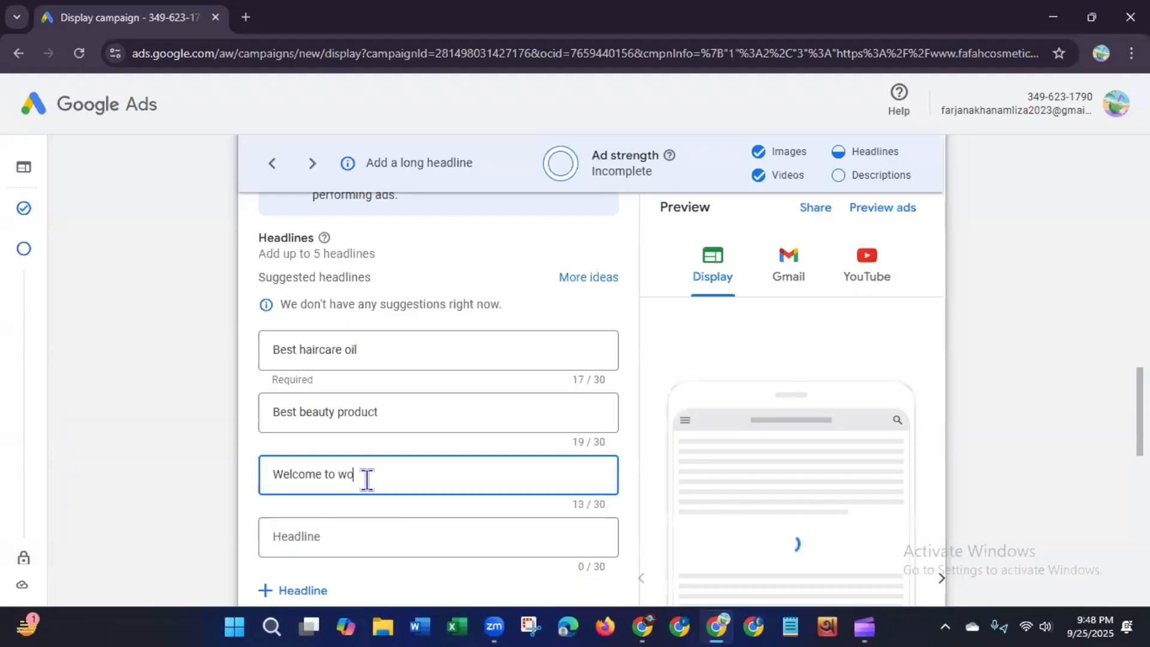
{"action": "type", "text": "rld"}
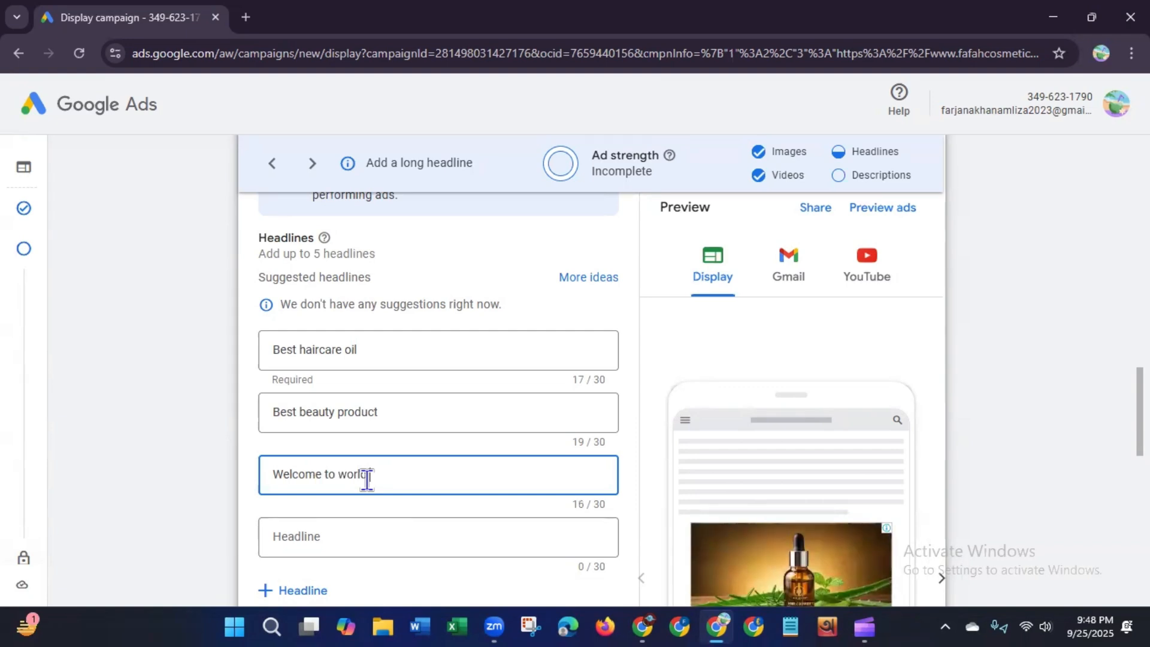
{"action": "type", "text": " of "}
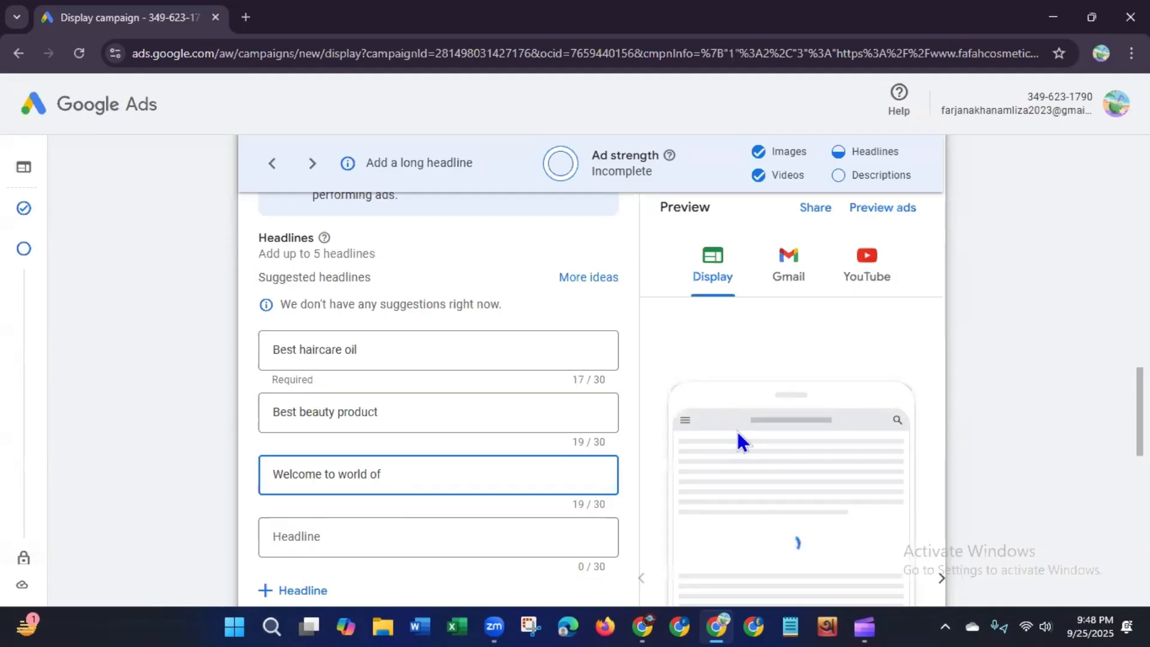
{"action": "type", "text": "be"}
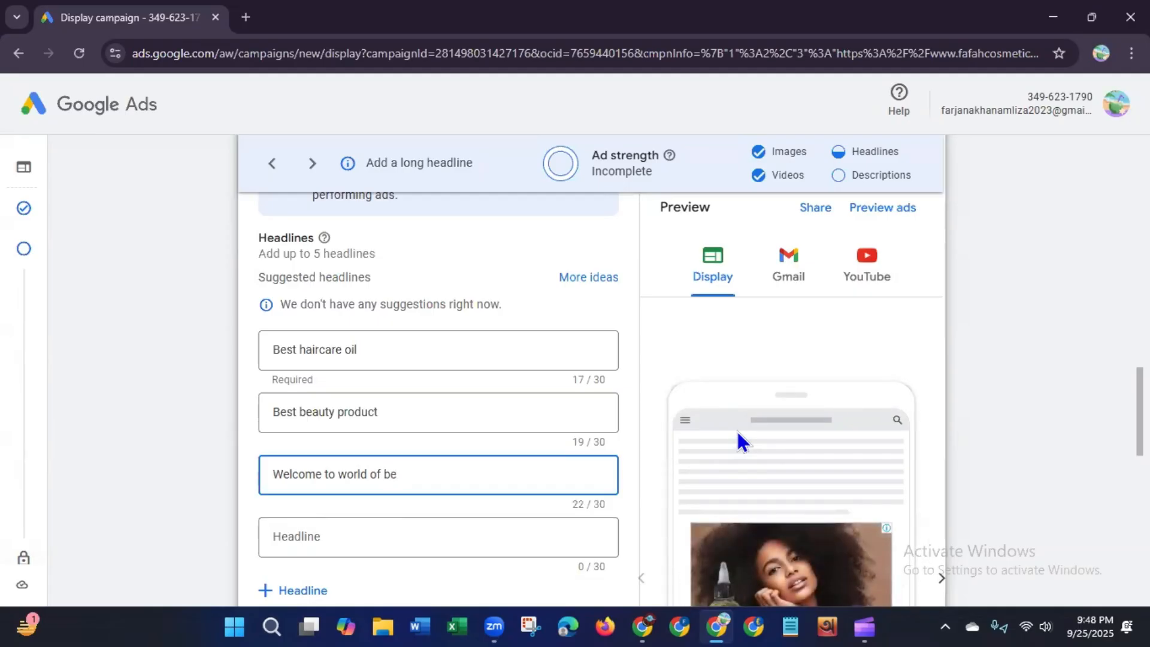
{"action": "type", "text": "uty produc"}
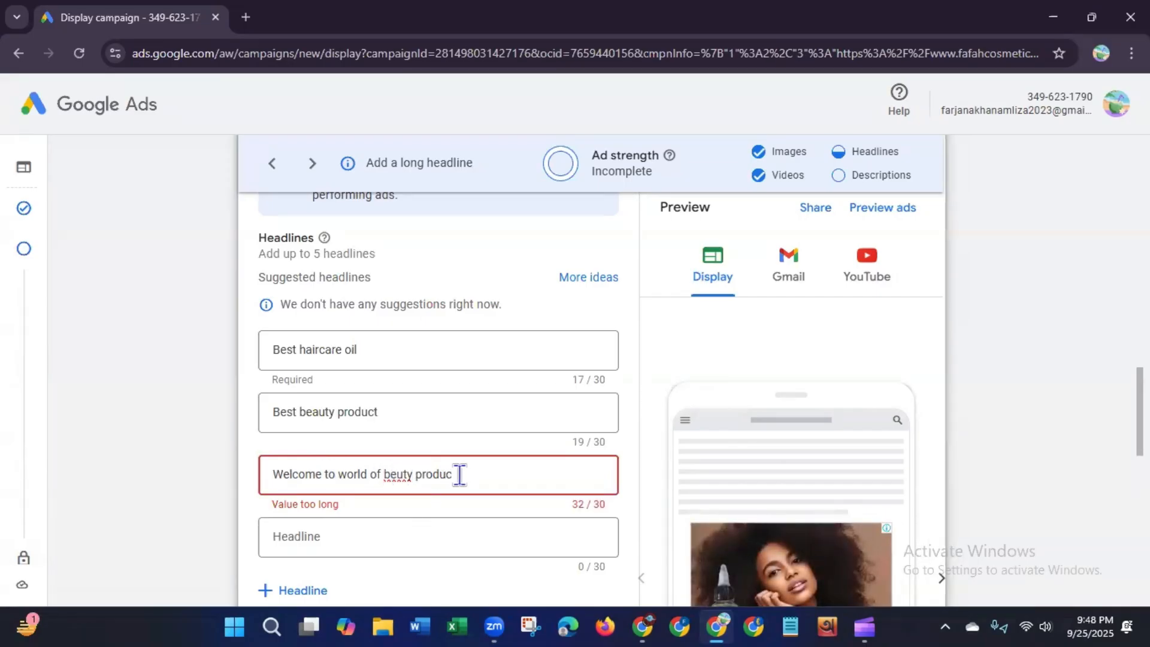
{"action": "key", "text": "BackSpace"}
{"action": "key", "text": "BackSpace"}
{"action": "key", "text": "BackSpace"}
{"action": "key", "text": "BackSpace"}
{"action": "key", "text": "BackSpace"}
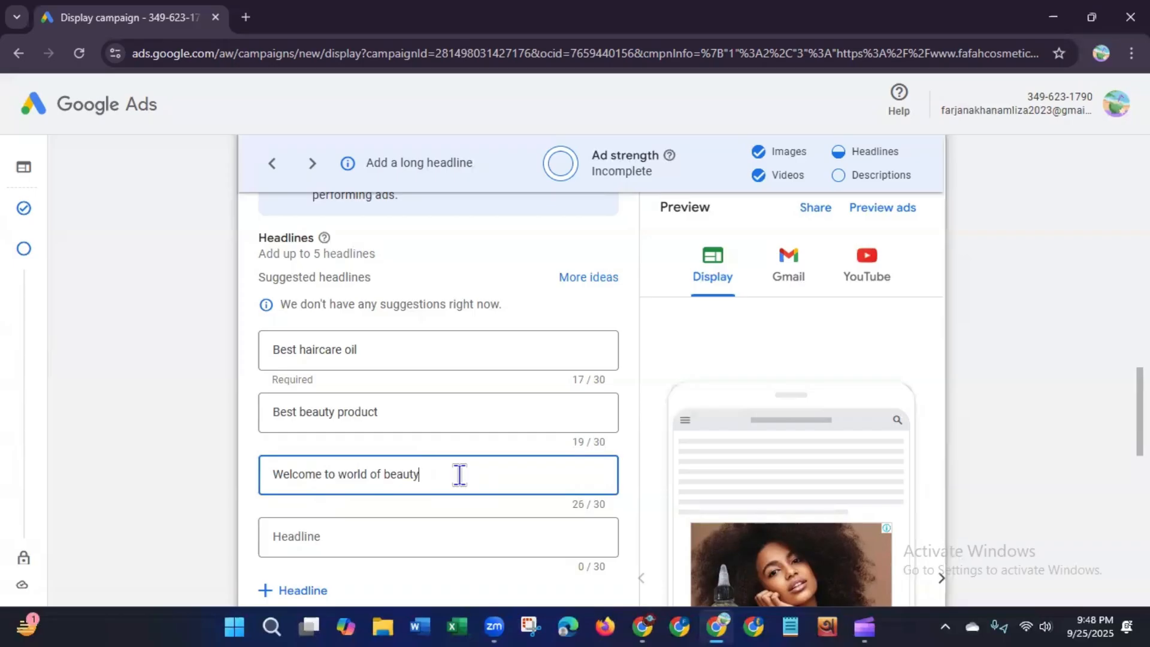
{"action": "left_click", "coordinate": [338, 477]}
{"action": "type", "text": "the"}
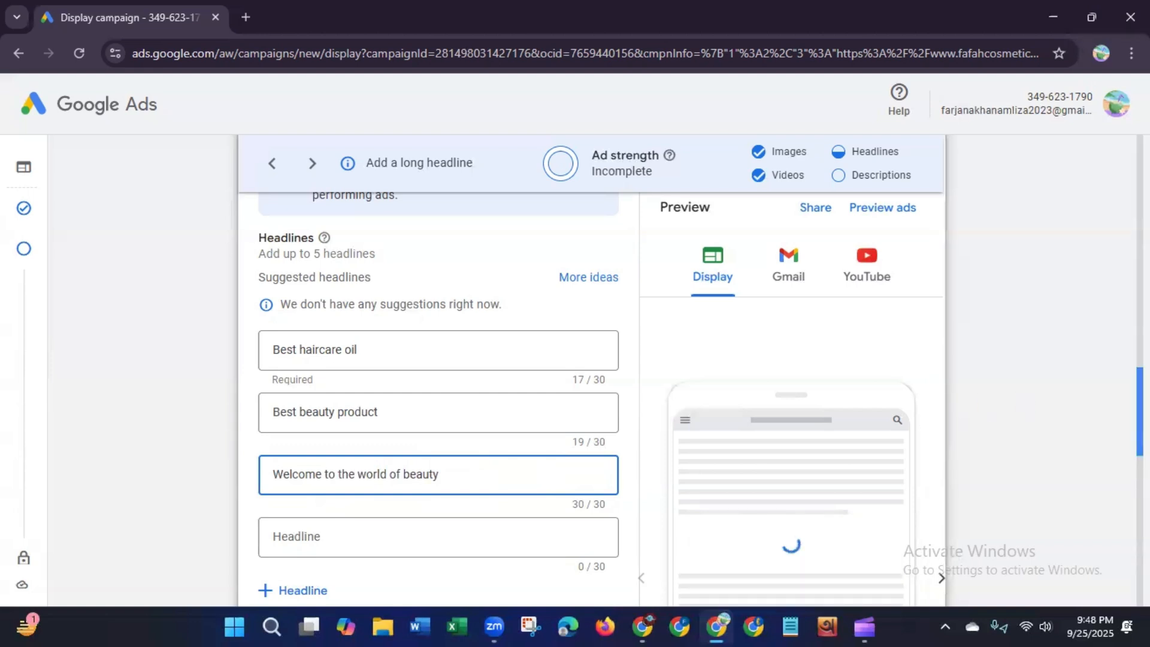
Step: Add a fourth headline "Cruelty free product for you"
{"action": "scroll", "coordinate": [546, 473], "scroll_direction": "down", "scroll_amount": 2}
{"action": "scroll", "coordinate": [346, 359], "scroll_direction": "down", "scroll_amount": 1}
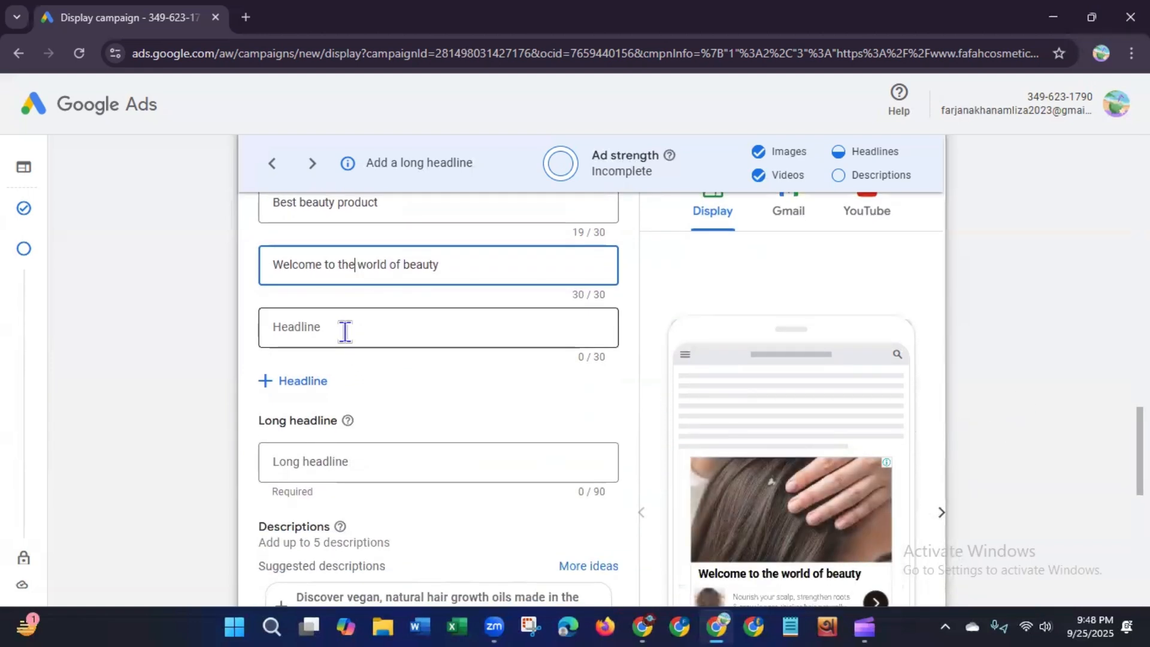
{"action": "left_click", "coordinate": [345, 330]}
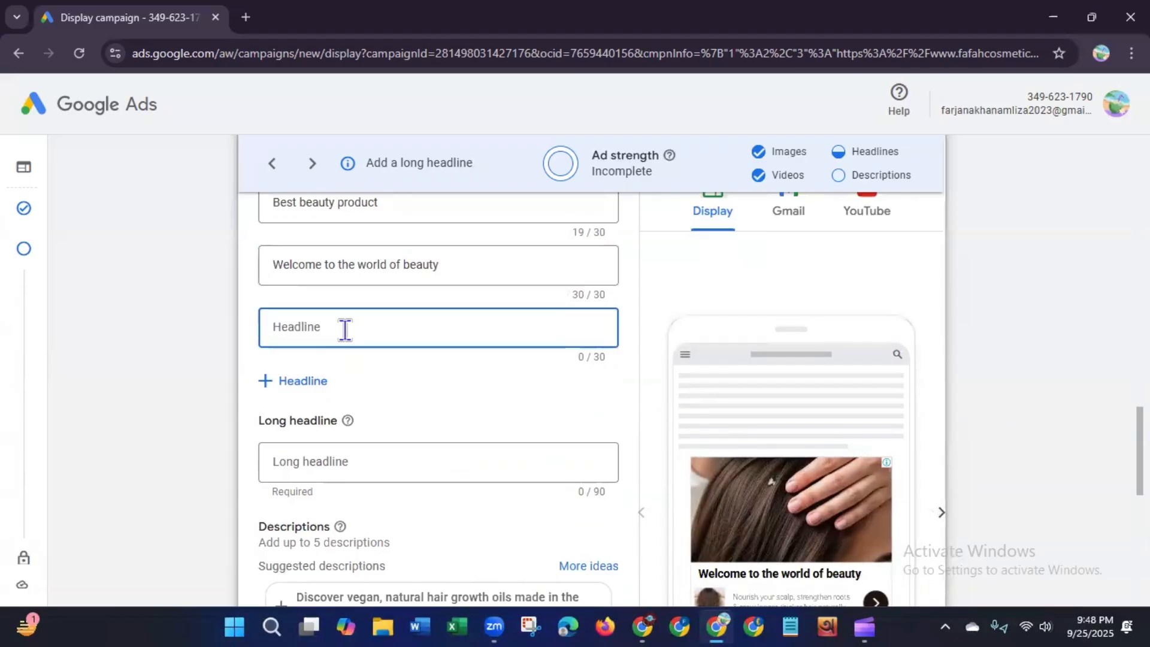
{"action": "type", "text": "Cr"}
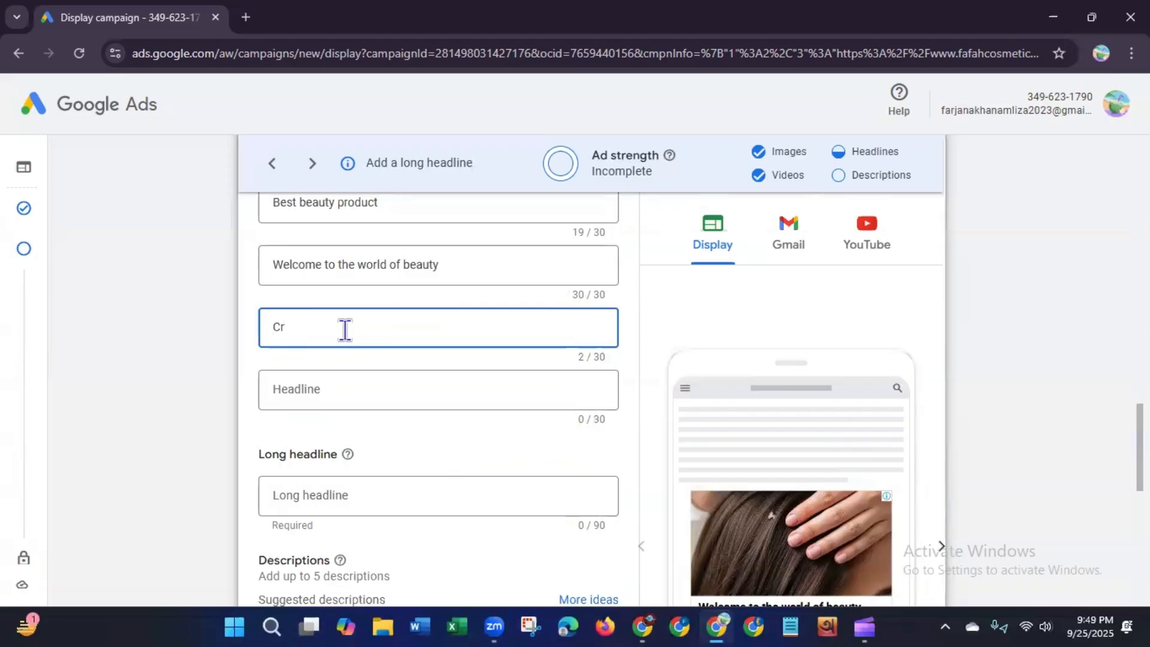
{"action": "type", "text": "uelty free product for you"}
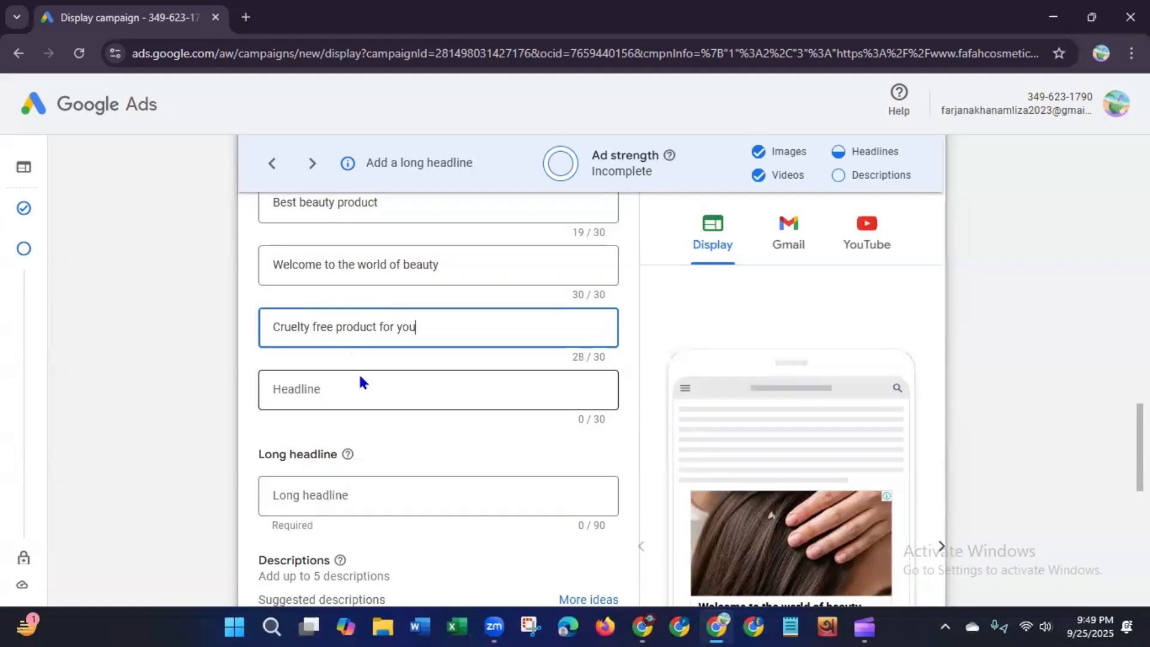
Step: Add a fifth headline "Best personal product ever"
{"action": "left_click", "coordinate": [362, 390]}
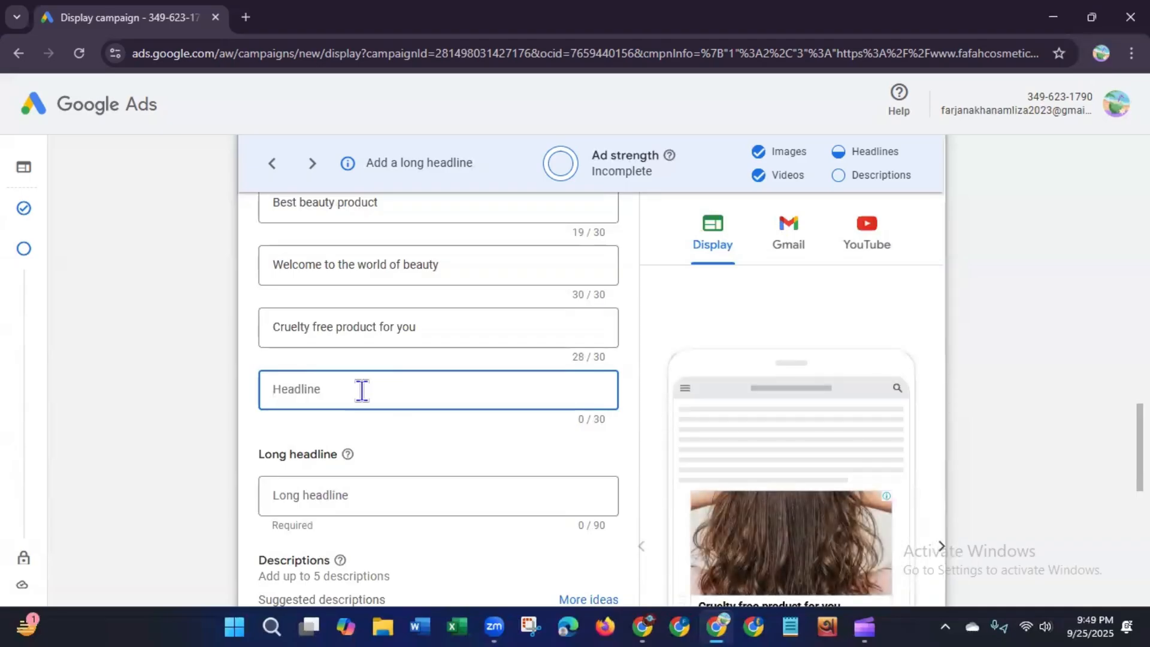
{"action": "type", "text": "Best personal pr"}
{"action": "type", "text": "oduct ever"}
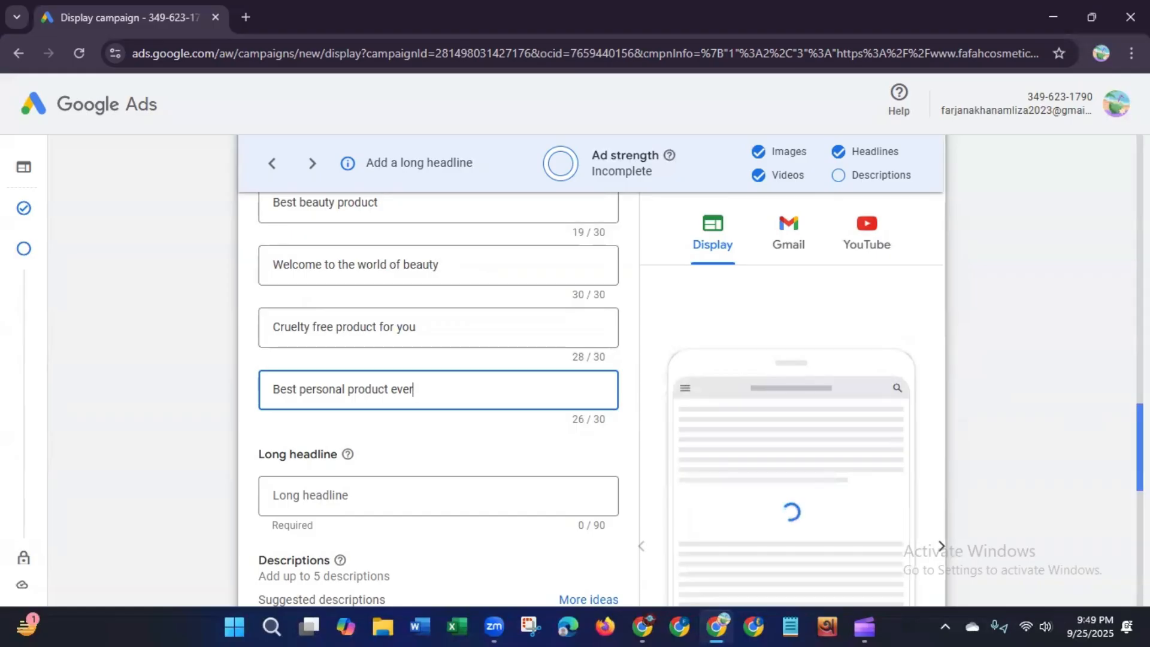
Step: Open a new browser tab
{"action": "scroll", "coordinate": [438, 390], "scroll_direction": "up", "scroll_amount": 4}
{"action": "scroll", "coordinate": [438, 399], "scroll_direction": "down", "scroll_amount": 6}
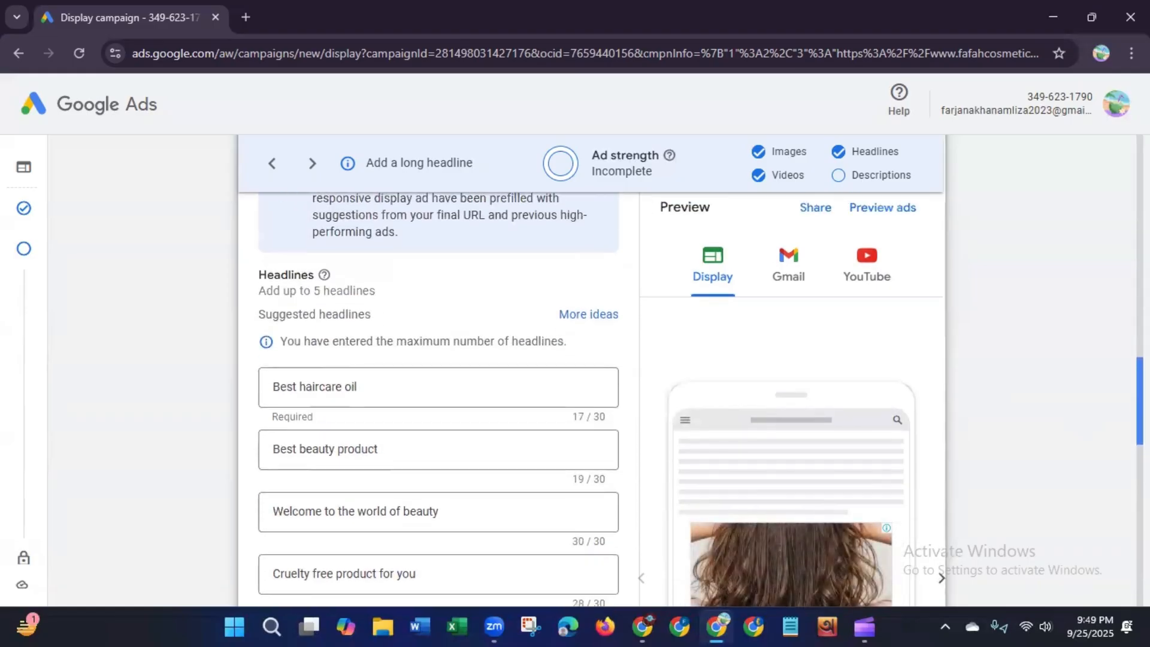
{"action": "scroll", "coordinate": [438, 399], "scroll_direction": "down", "scroll_amount": 1}
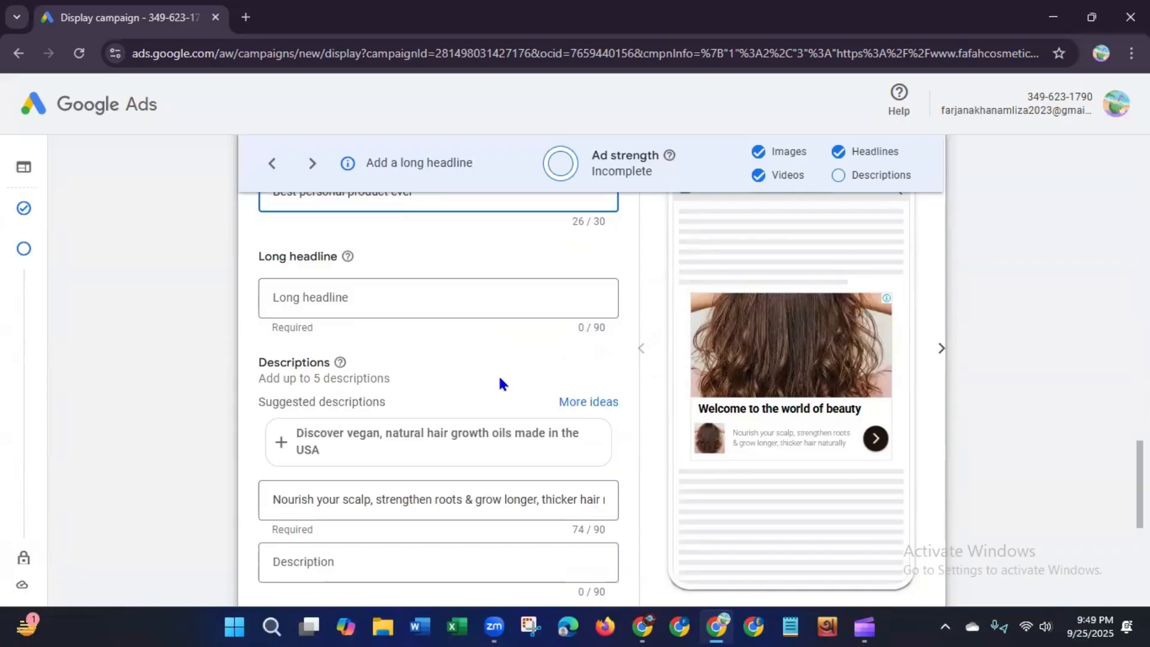
{"action": "left_click", "coordinate": [245, 18]}
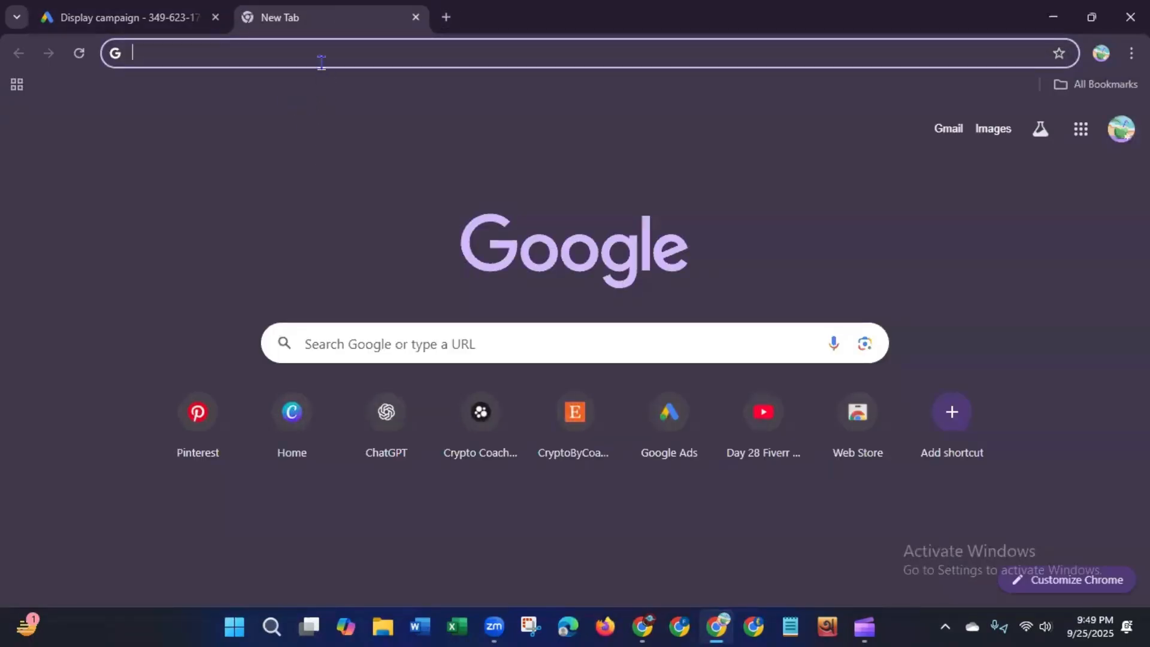
{"action": "type", "text": "www"}
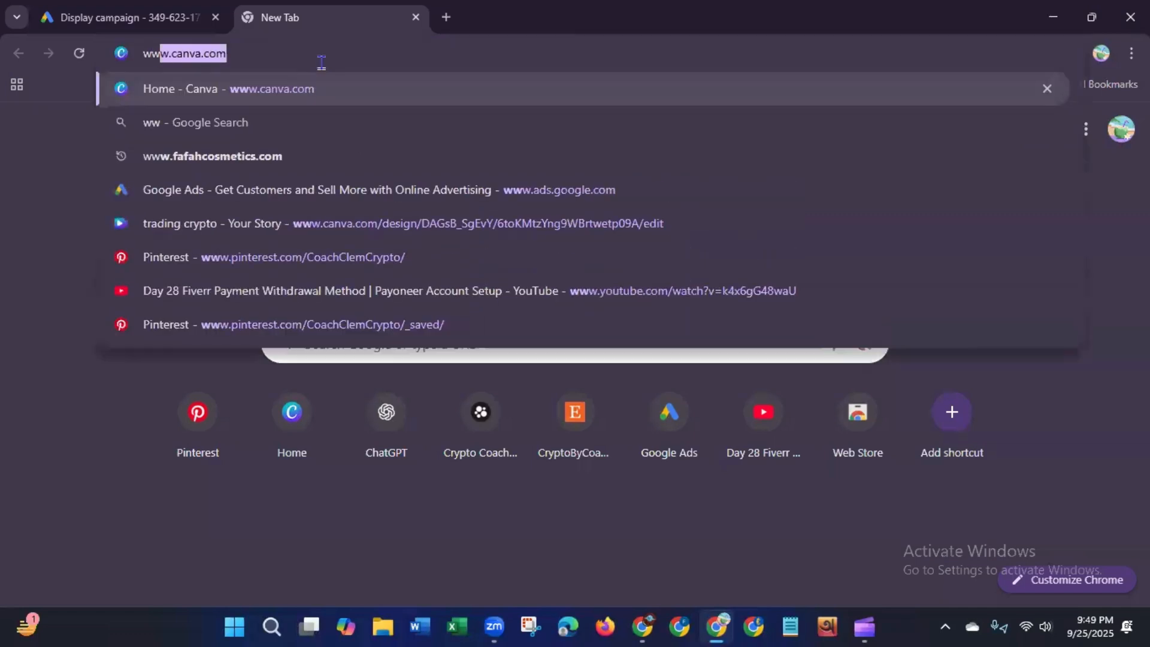
{"action": "type", "text": ".fafah"}
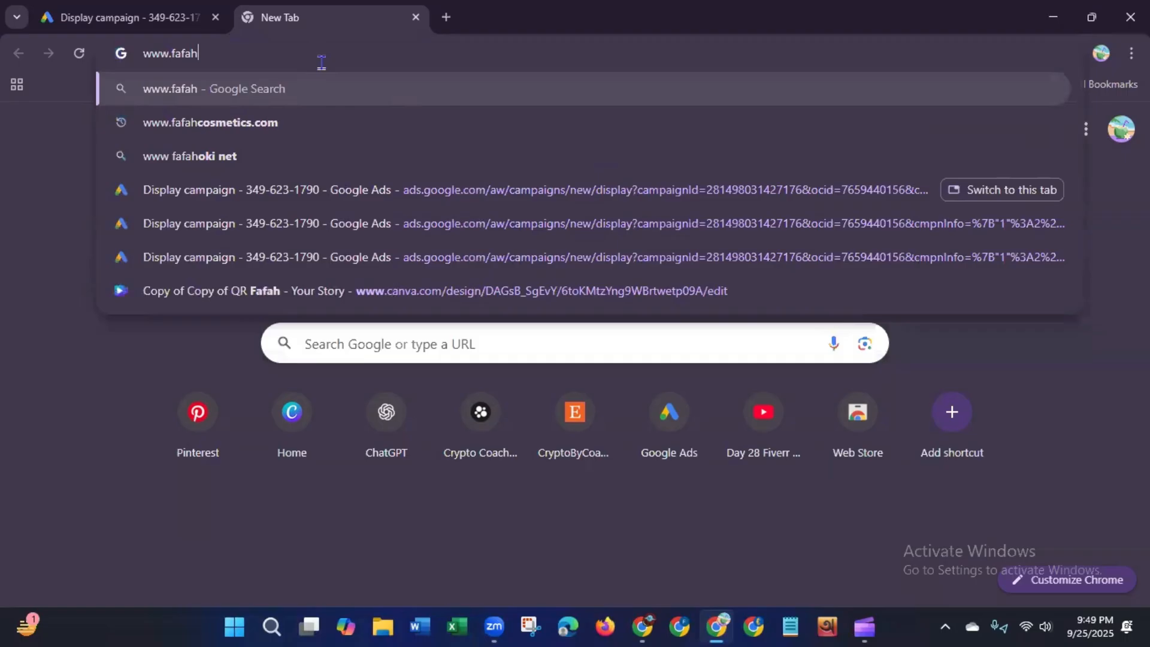
{"action": "left_click", "coordinate": [223, 124]}
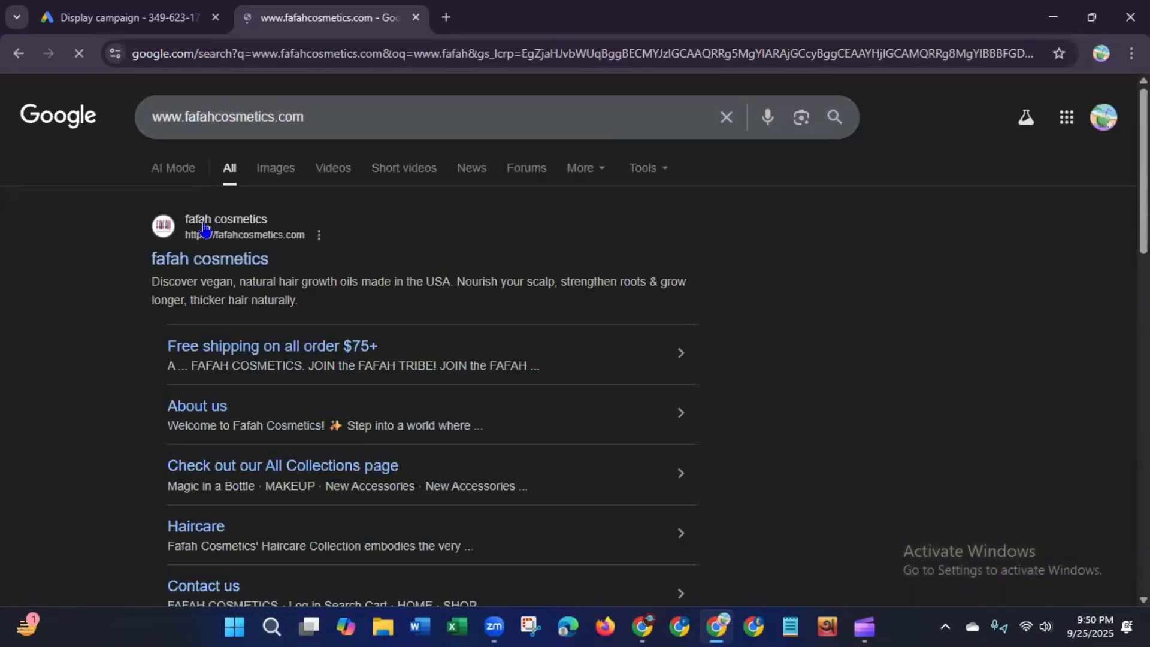
{"action": "left_click", "coordinate": [202, 262]}
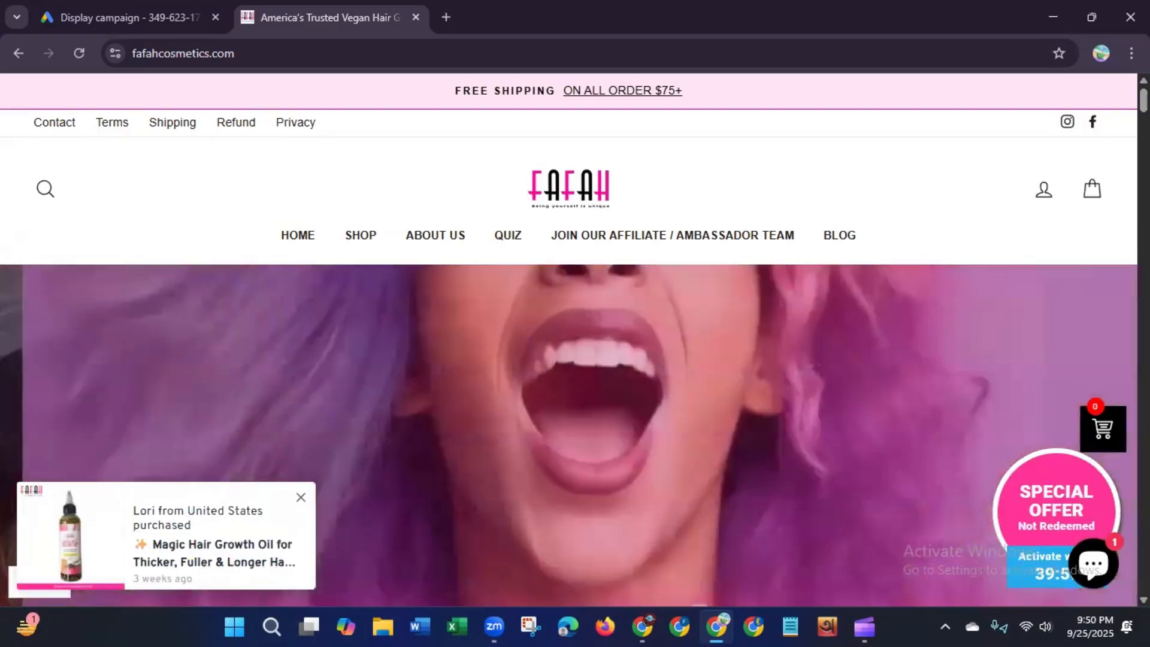
Step: Browse the Fafah Cosmetics homepage to review its content and product messaging
{"action": "scroll", "coordinate": [570, 359], "scroll_direction": "down", "scroll_amount": 3}
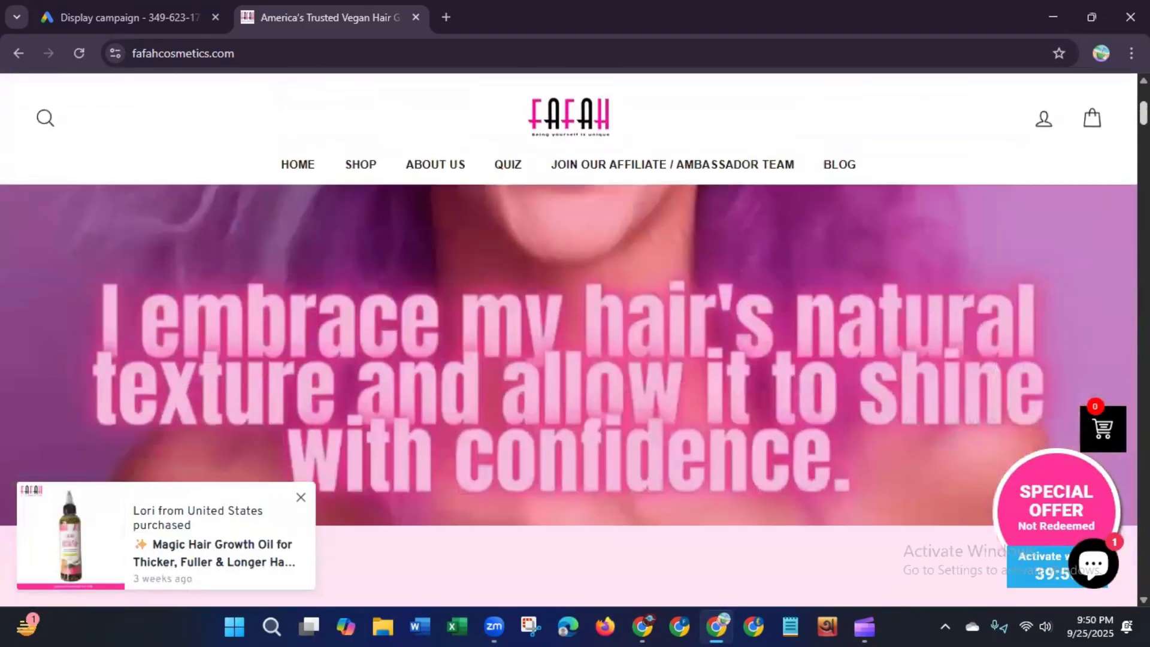
{"action": "scroll", "coordinate": [1112, 180], "scroll_direction": "down", "scroll_amount": 6}
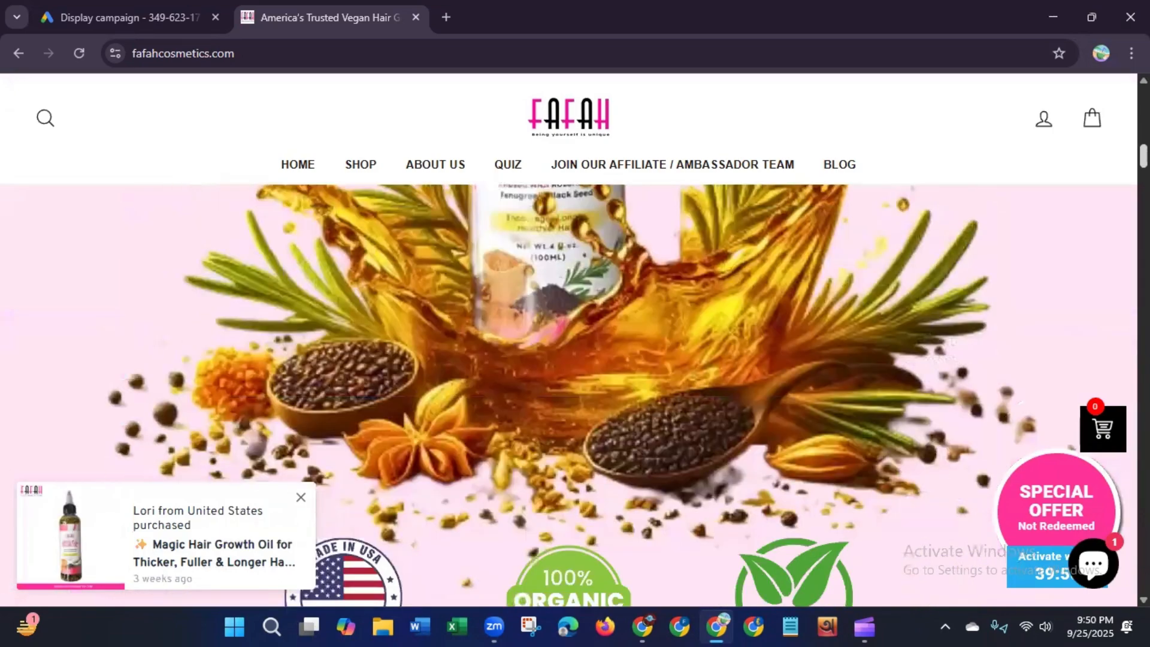
{"action": "scroll", "coordinate": [1111, 180], "scroll_direction": "down", "scroll_amount": 7}
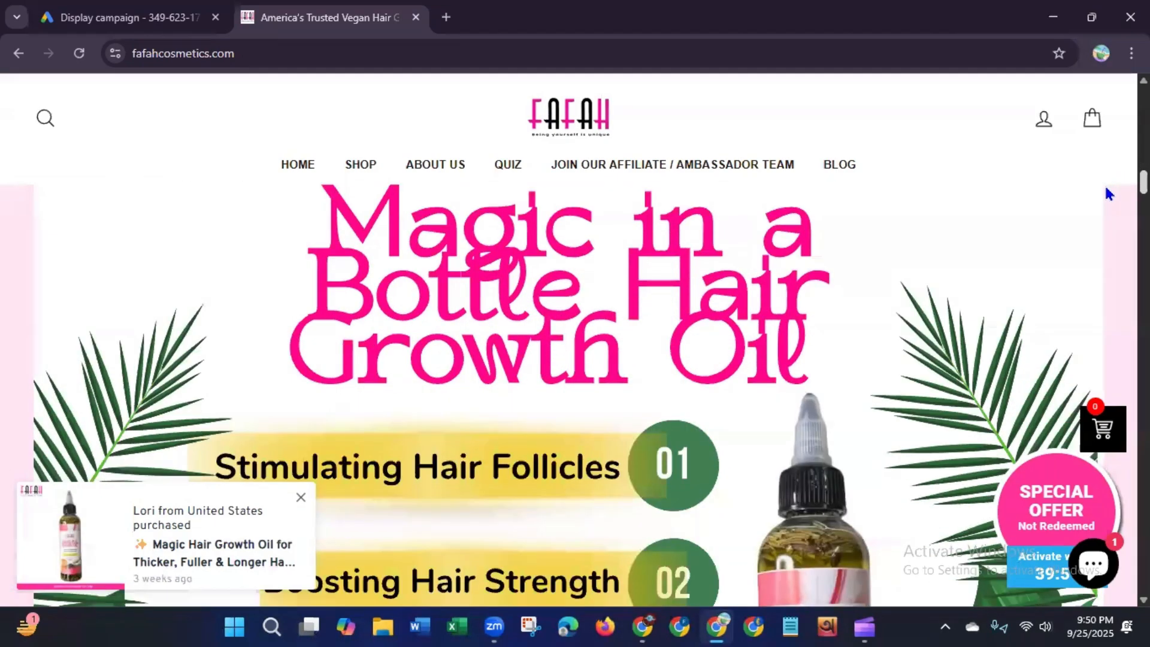
{"action": "scroll", "coordinate": [1090, 219], "scroll_direction": "down", "scroll_amount": 8}
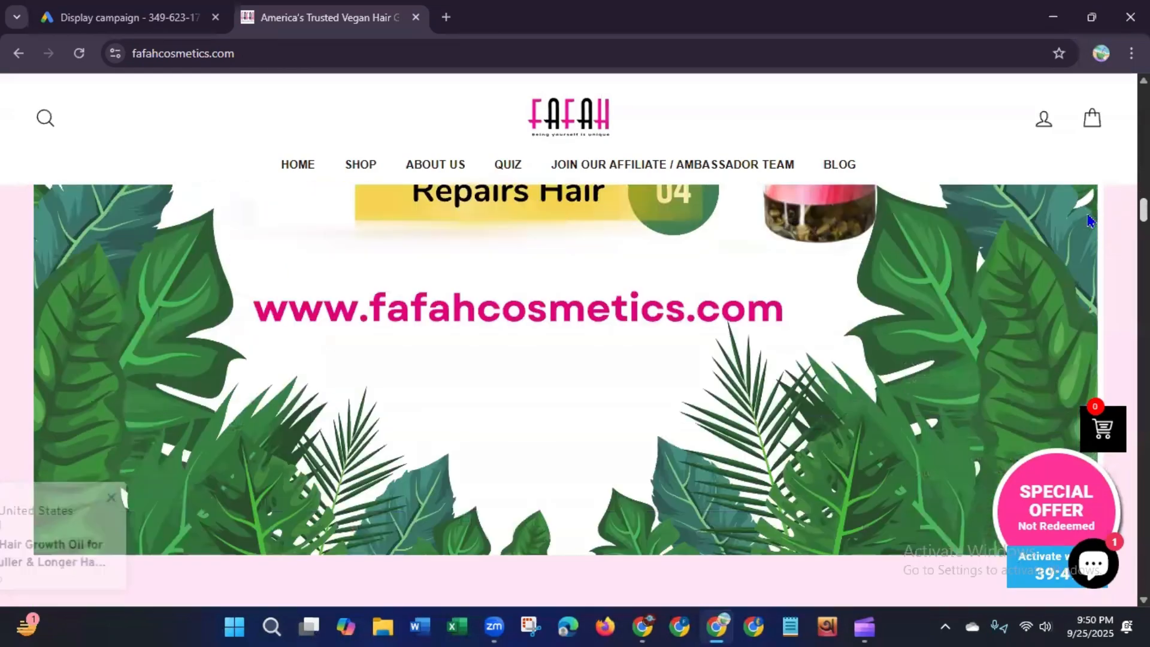
{"action": "scroll", "coordinate": [1080, 235], "scroll_direction": "down", "scroll_amount": 2}
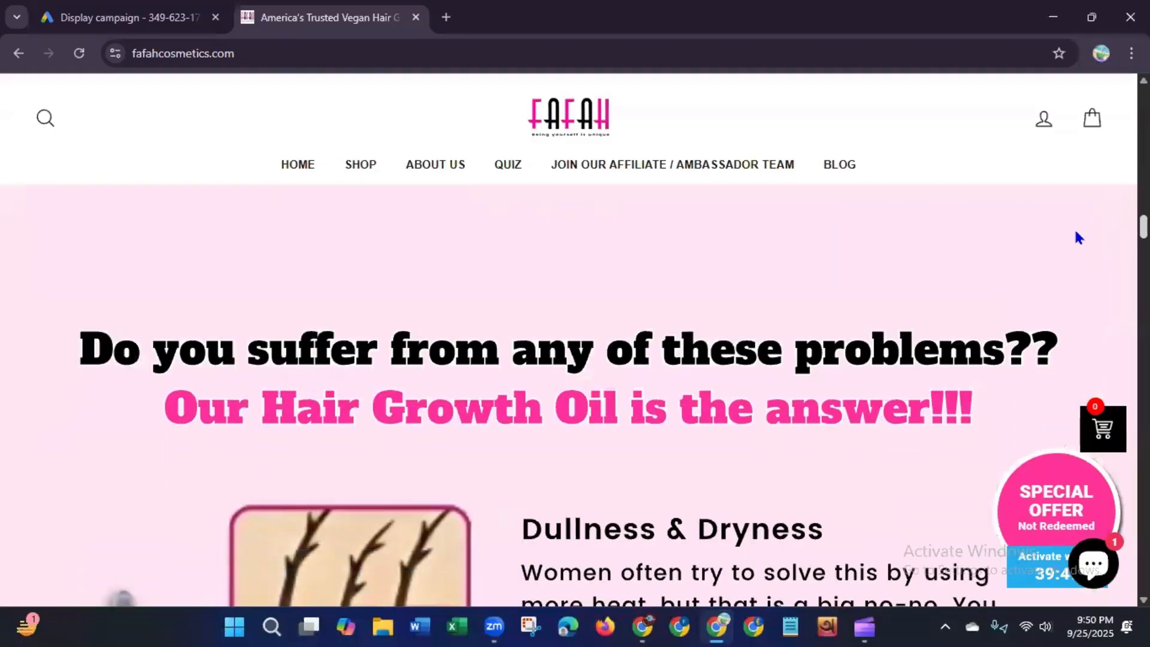
{"action": "scroll", "coordinate": [1075, 243], "scroll_direction": "down", "scroll_amount": 7}
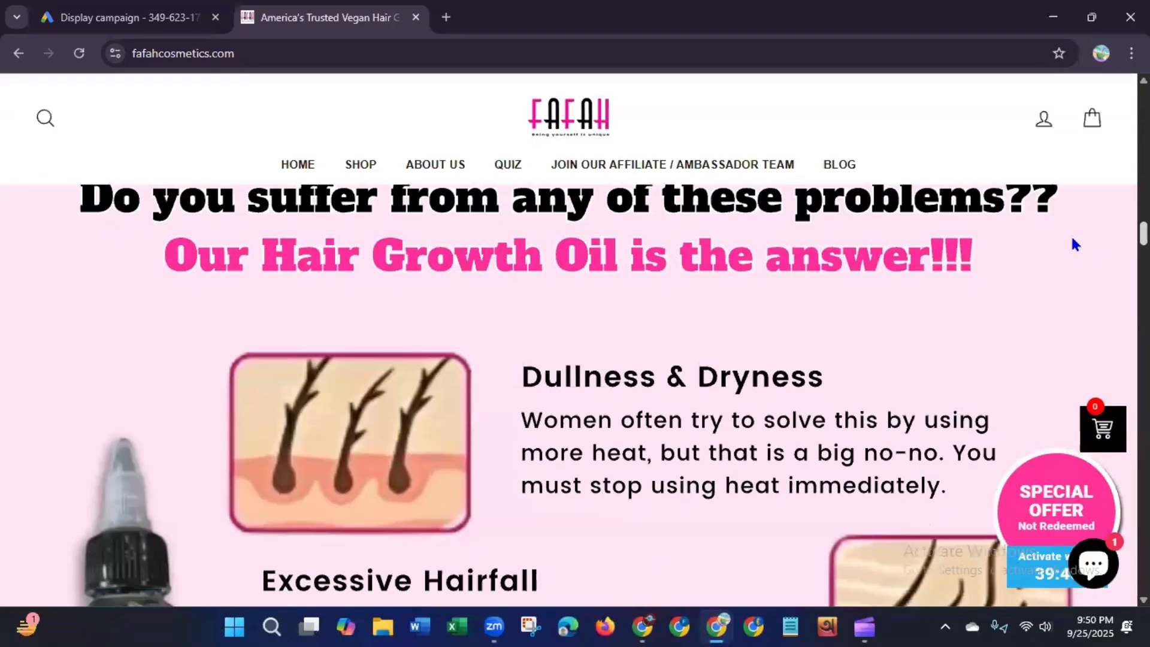
{"action": "scroll", "coordinate": [1058, 276], "scroll_direction": "down", "scroll_amount": 10}
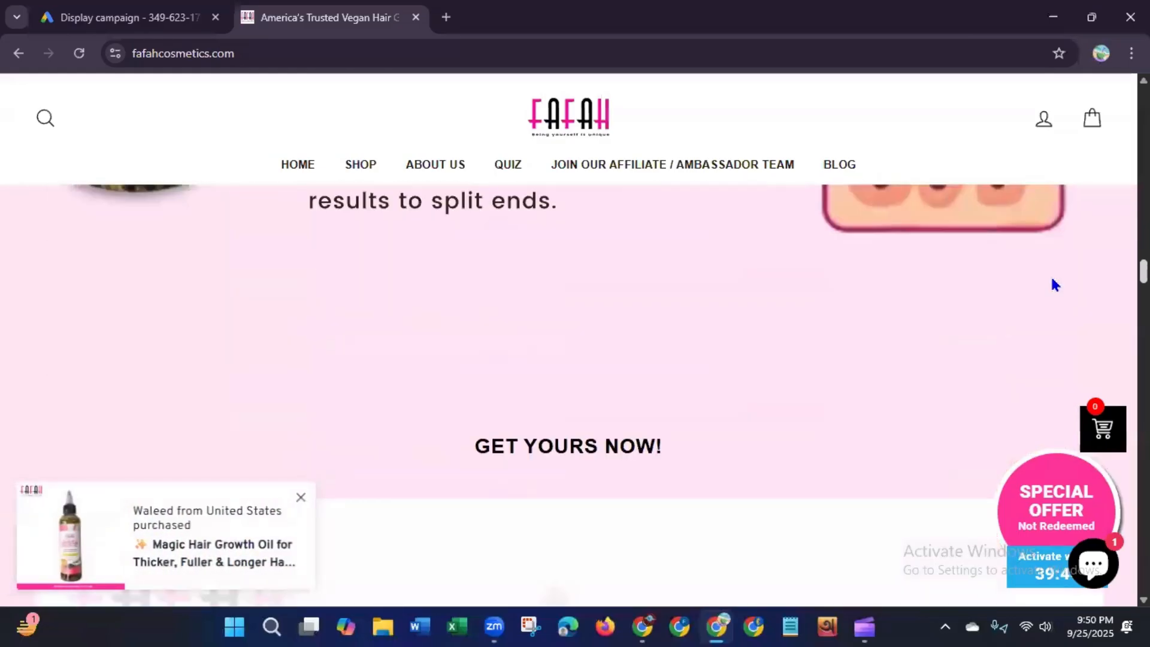
{"action": "scroll", "coordinate": [1046, 311], "scroll_direction": "up", "scroll_amount": 15}
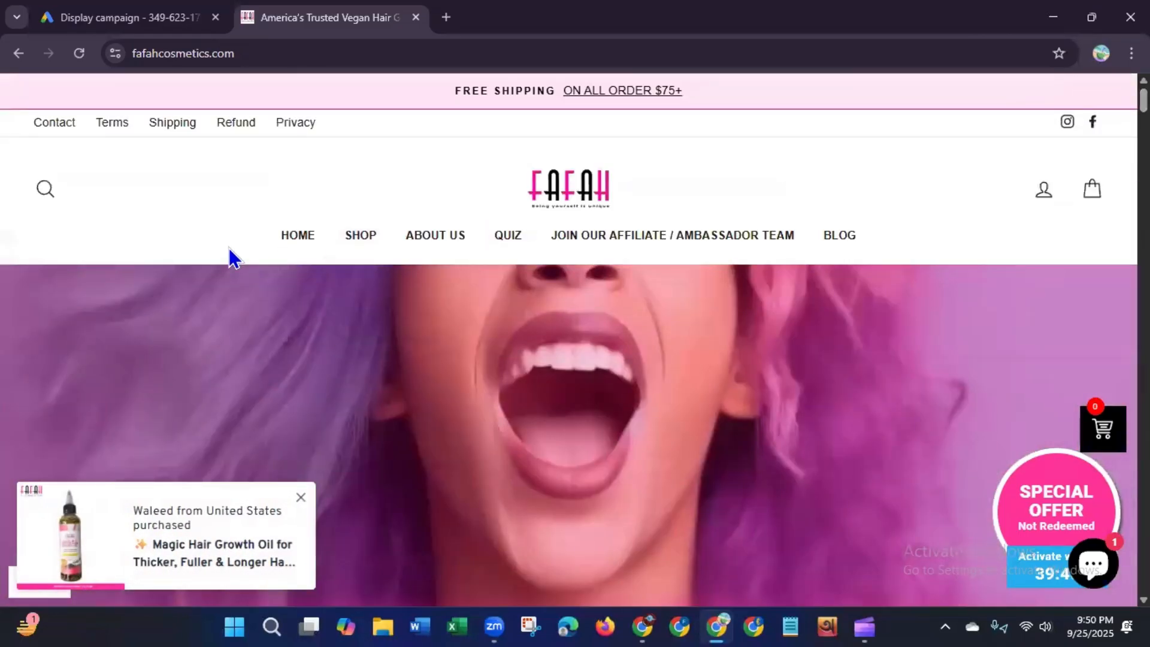
{"action": "left_click", "coordinate": [293, 240]}
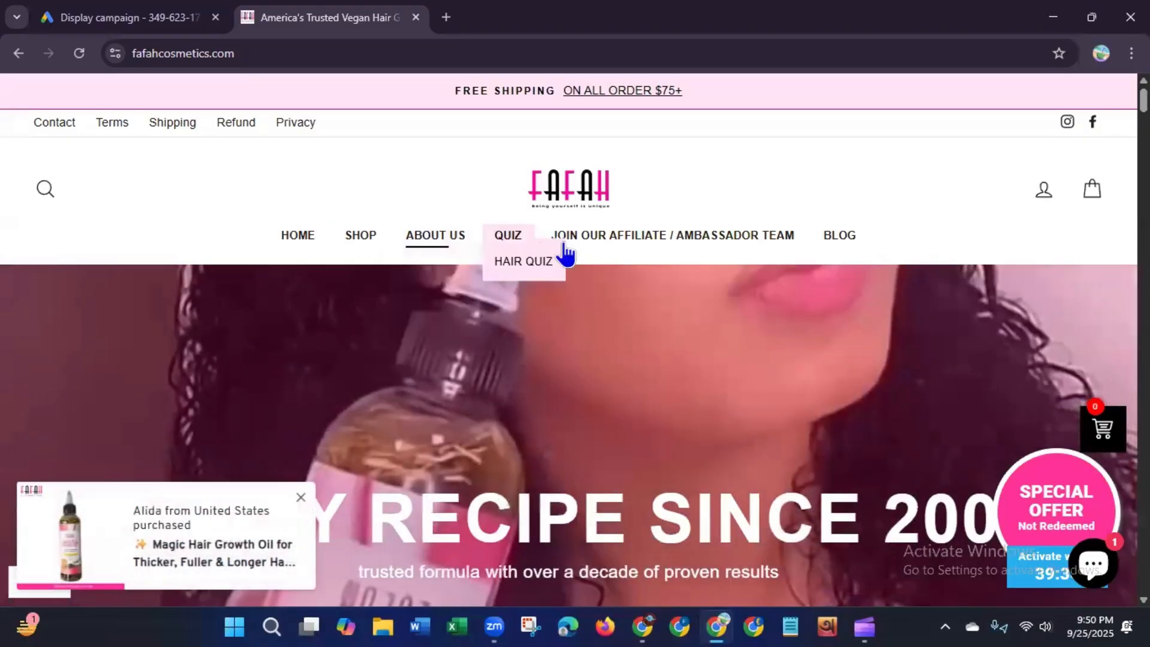
{"action": "scroll", "coordinate": [569, 360], "scroll_direction": "down", "scroll_amount": 10}
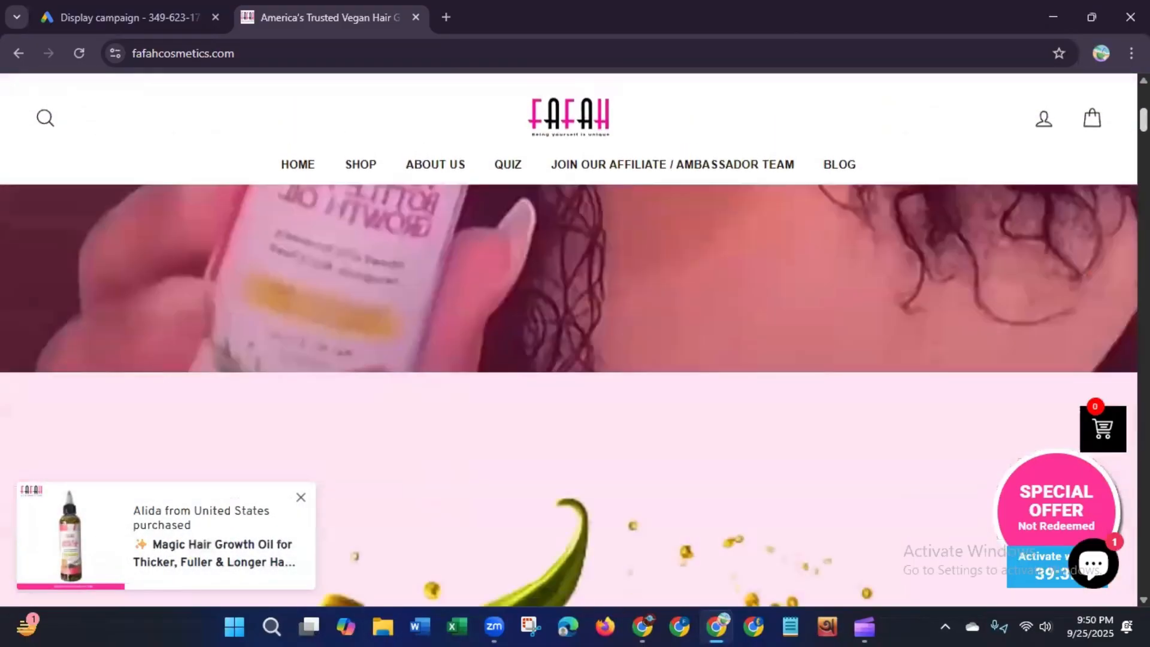
{"action": "scroll", "coordinate": [569, 396], "scroll_direction": "down", "scroll_amount": 10}
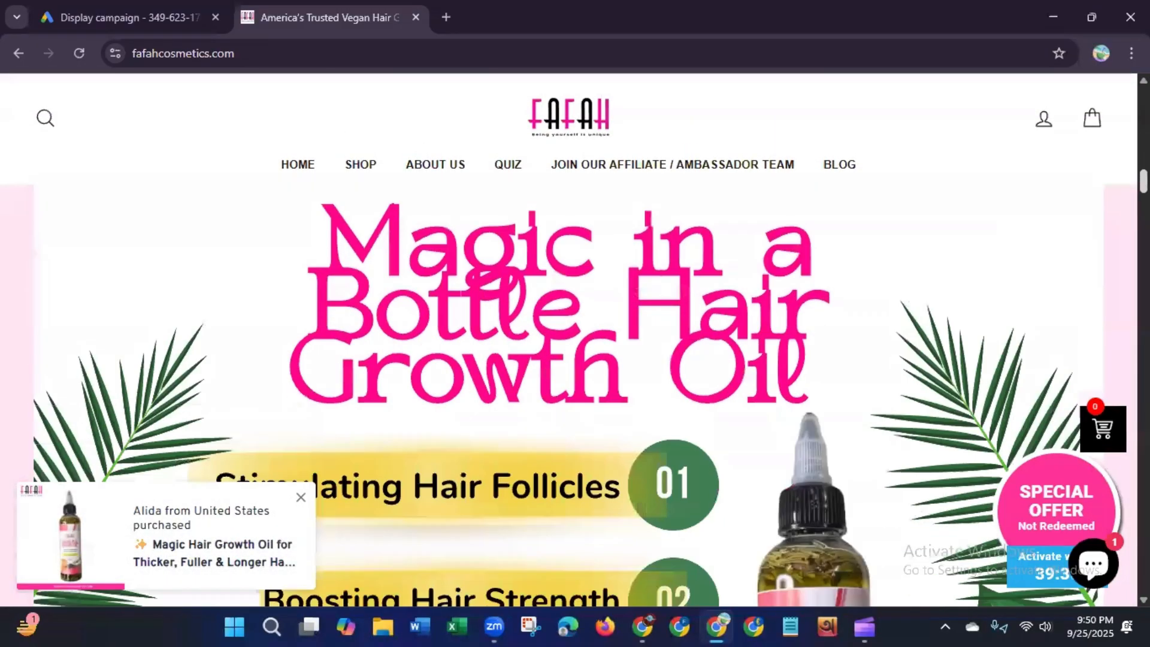
{"action": "scroll", "coordinate": [569, 396], "scroll_direction": "down", "scroll_amount": 3}
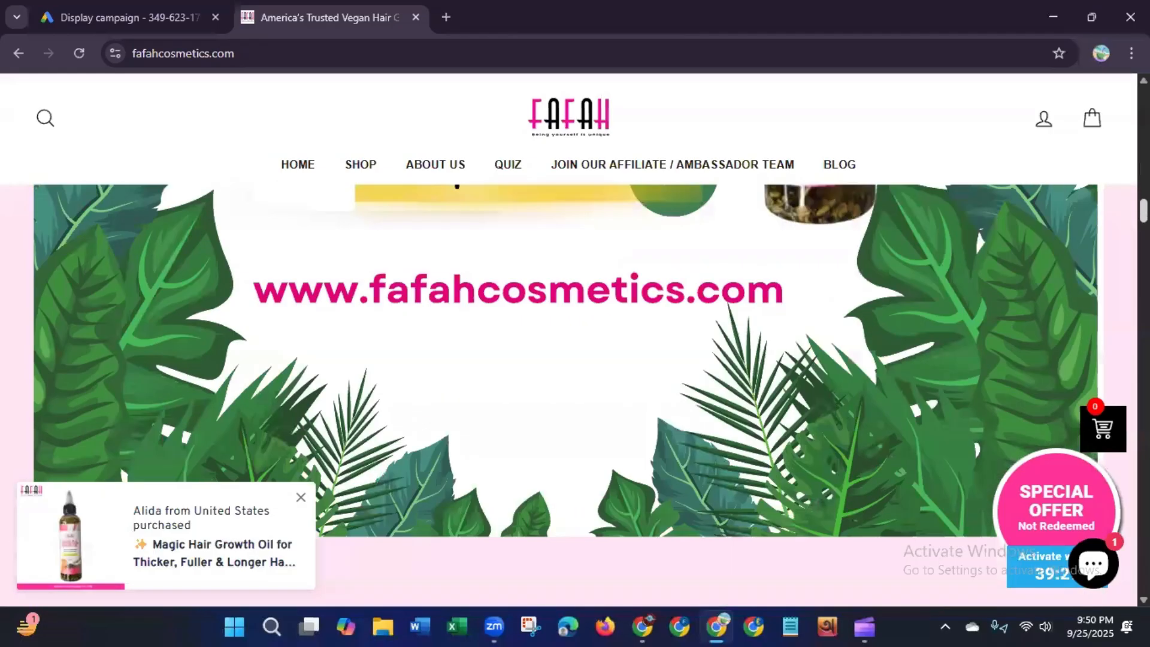
{"action": "scroll", "coordinate": [569, 360], "scroll_direction": "up", "scroll_amount": 20}
Step: Open the site's About Us page and scroll to its introduction text
{"action": "mouse_move", "coordinate": [407, 251]}
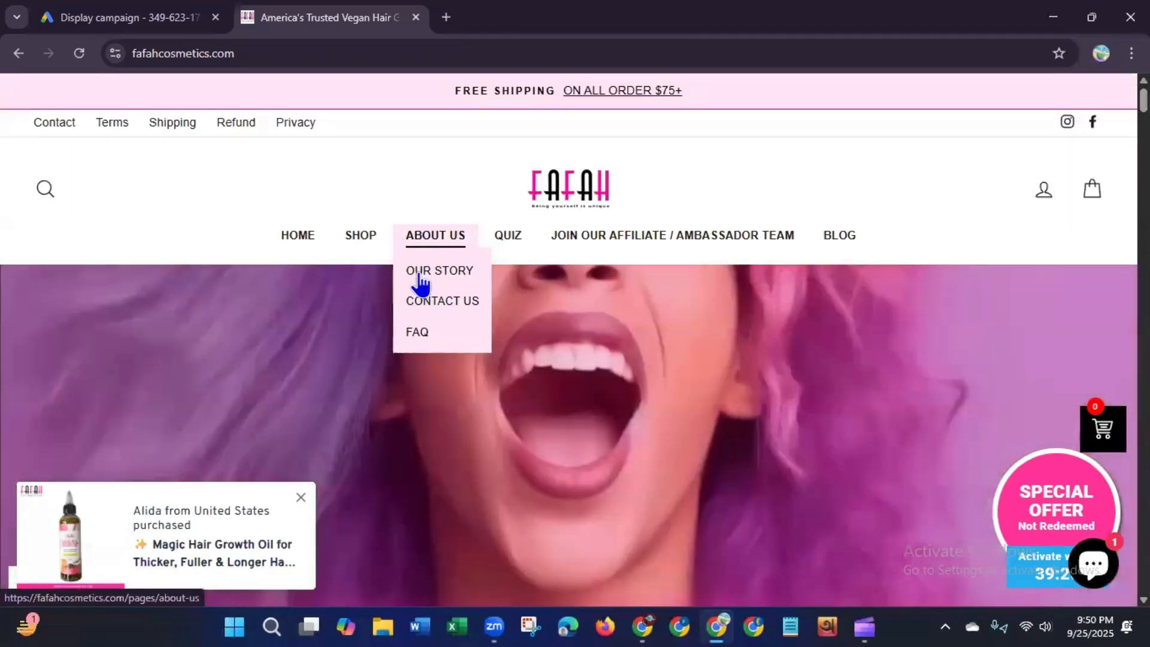
{"action": "left_click", "coordinate": [420, 277]}
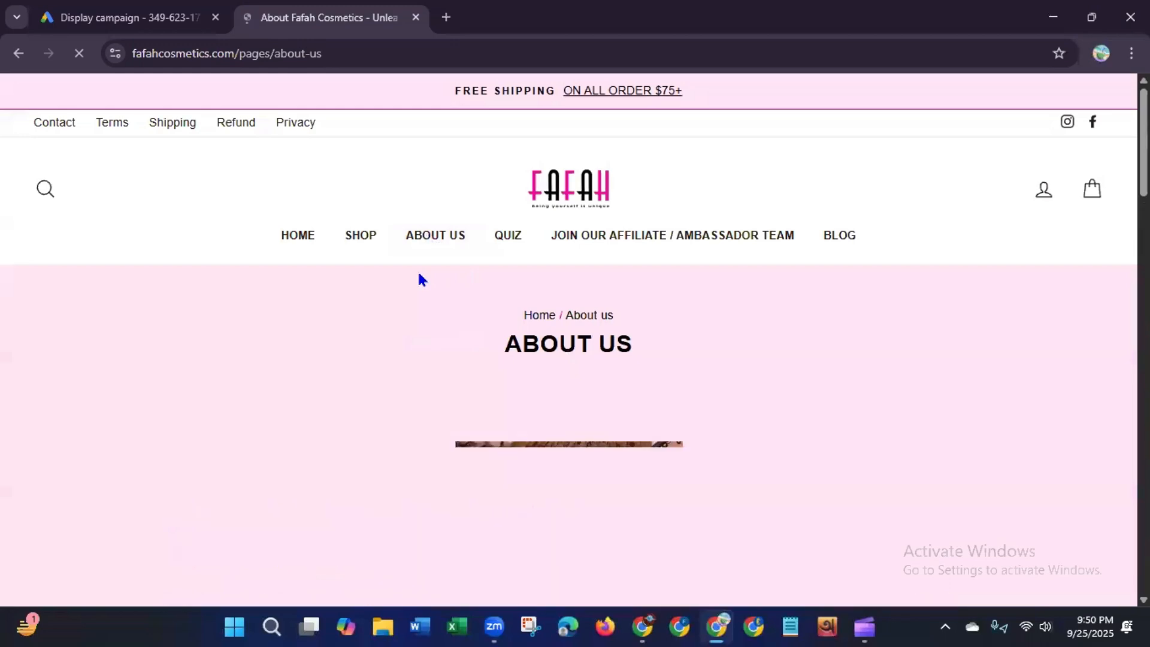
{"action": "left_click_drag", "start_coordinate": [1144, 160], "coordinate": [1145, 190]}
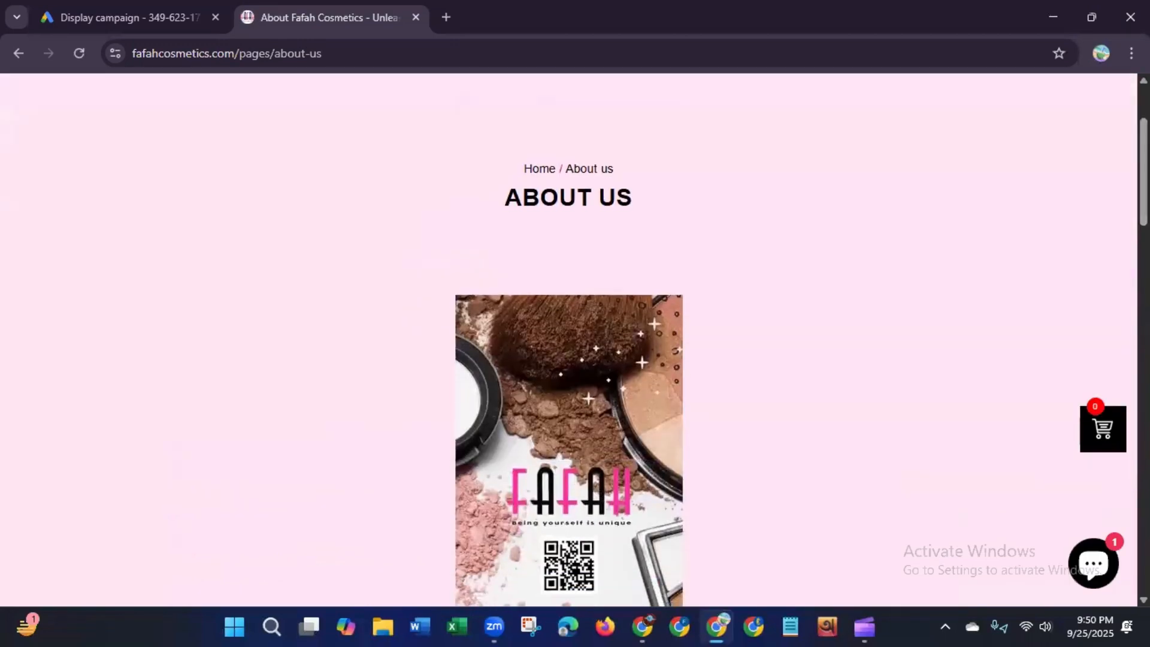
{"action": "scroll", "coordinate": [570, 360], "scroll_direction": "down", "scroll_amount": 8}
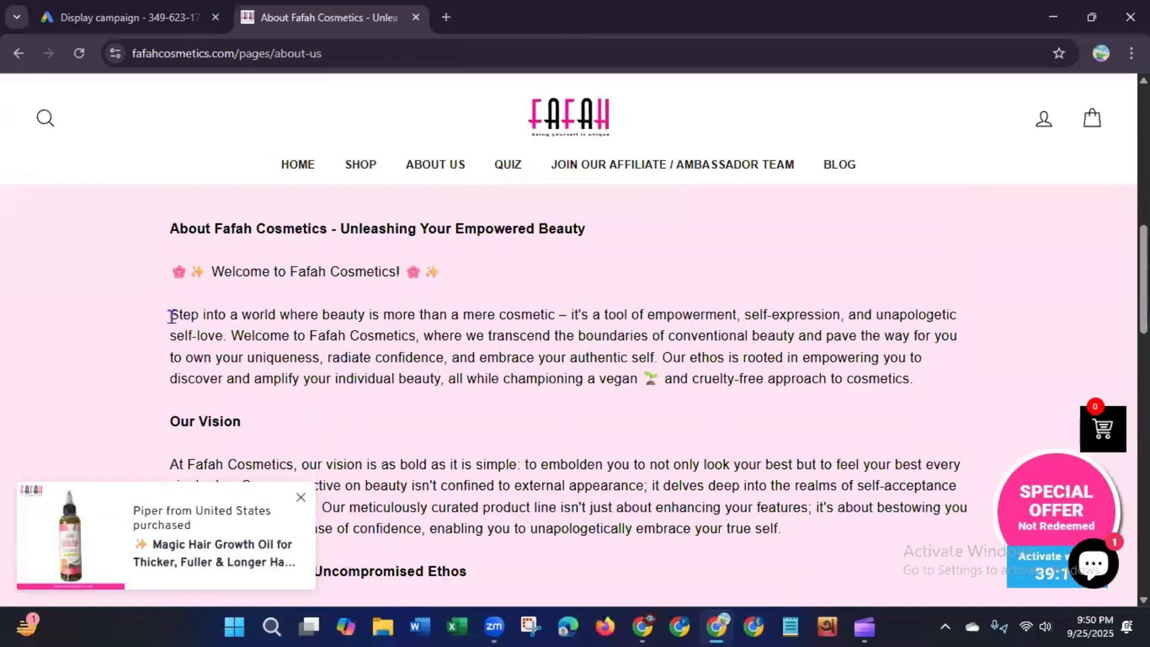
Step: Copy the sentence "Step into a world where beauty is more than a mere cosmetic" and paste it as the long headline
{"action": "left_click_drag", "start_coordinate": [171, 316], "coordinate": [524, 328]}
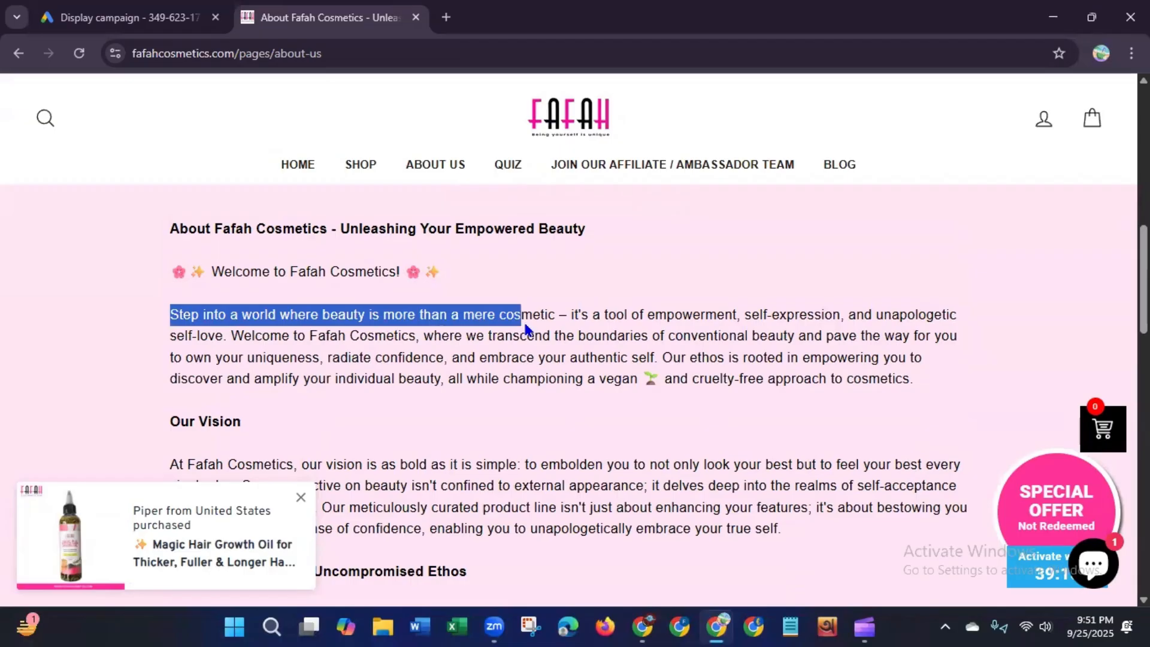
{"action": "left_click_drag", "start_coordinate": [524, 328], "coordinate": [551, 319]}
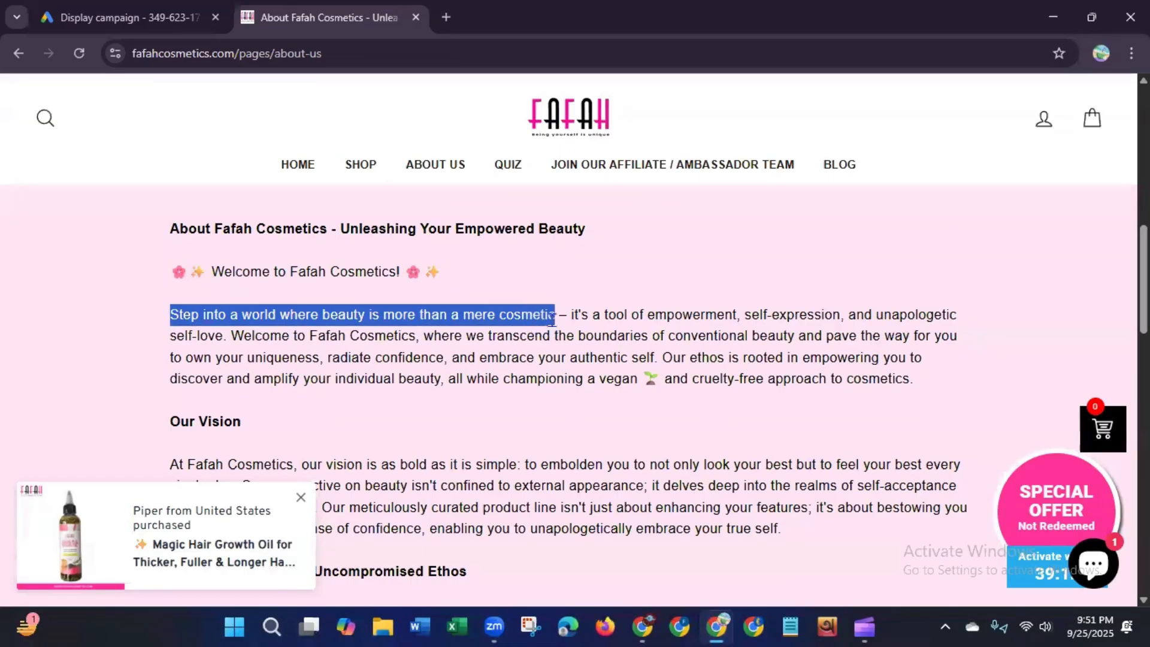
{"action": "right_click", "coordinate": [514, 318]}
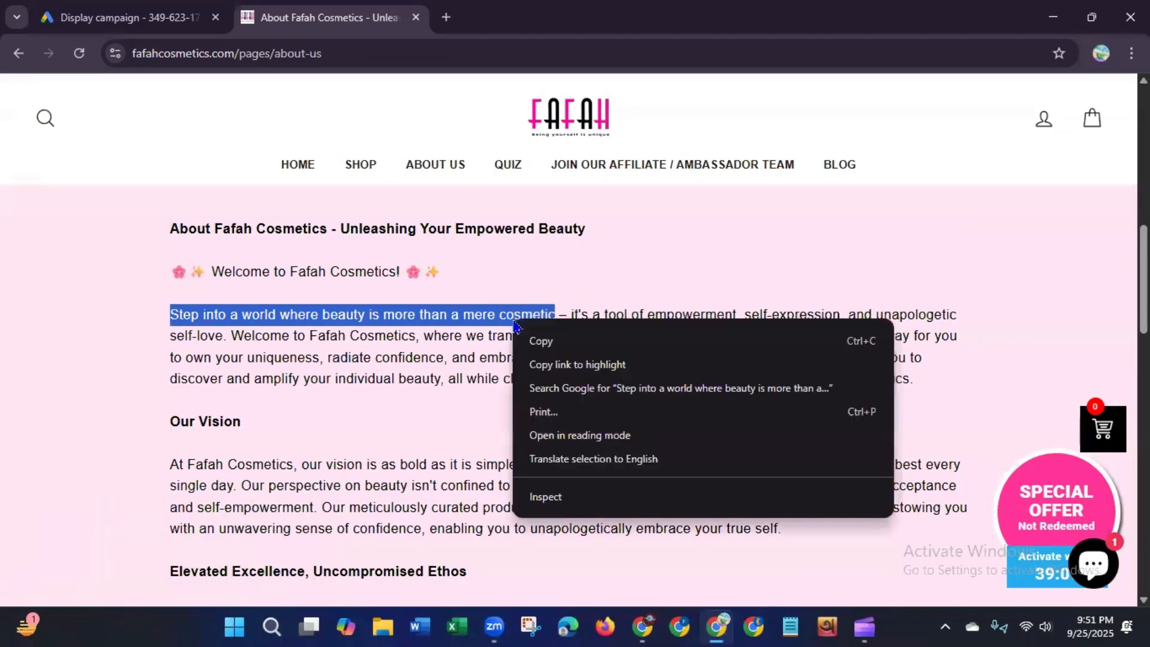
{"action": "left_click", "coordinate": [540, 341]}
{"action": "left_click", "coordinate": [118, 17]}
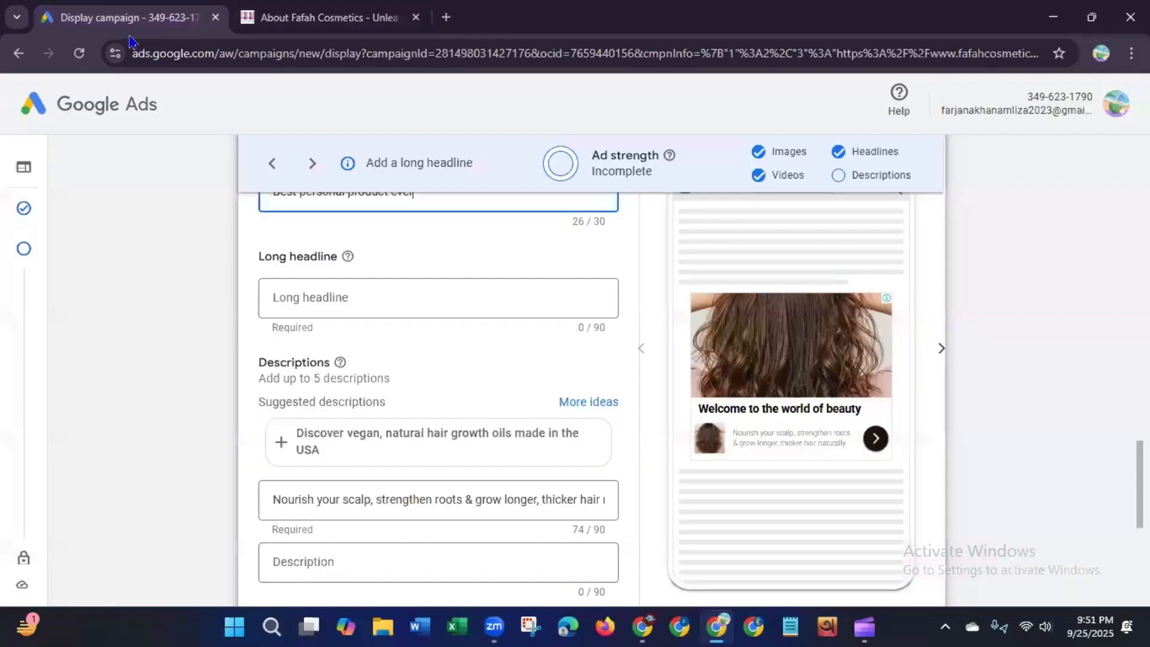
{"action": "left_click", "coordinate": [341, 295]}
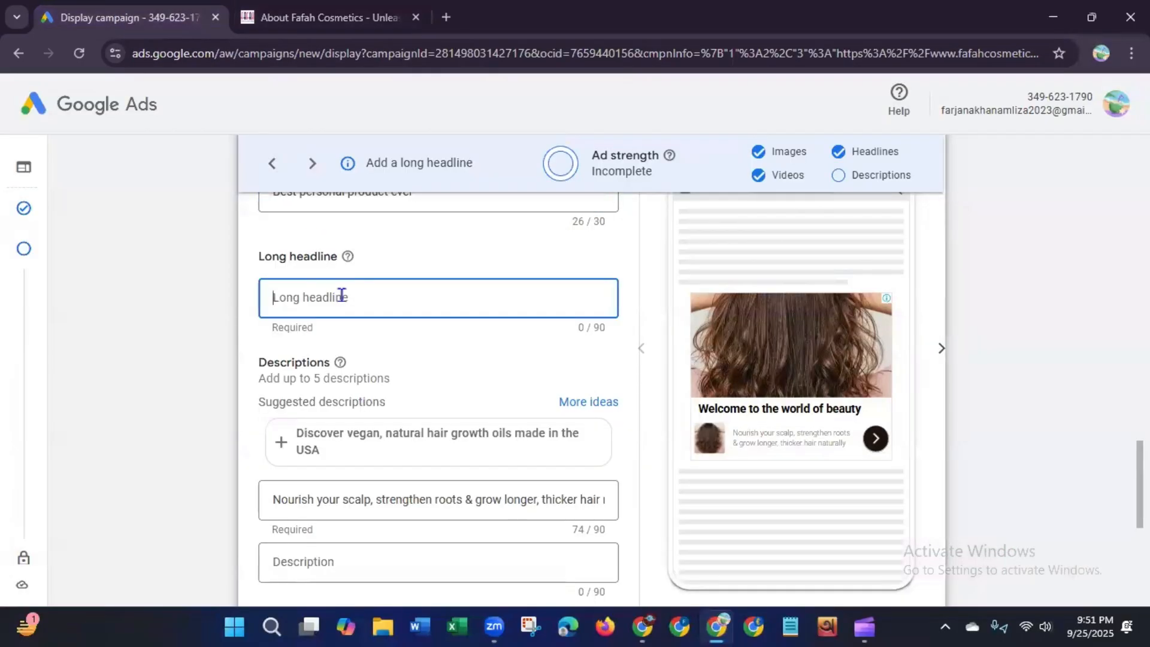
{"action": "key", "text": "ctrl+v"}
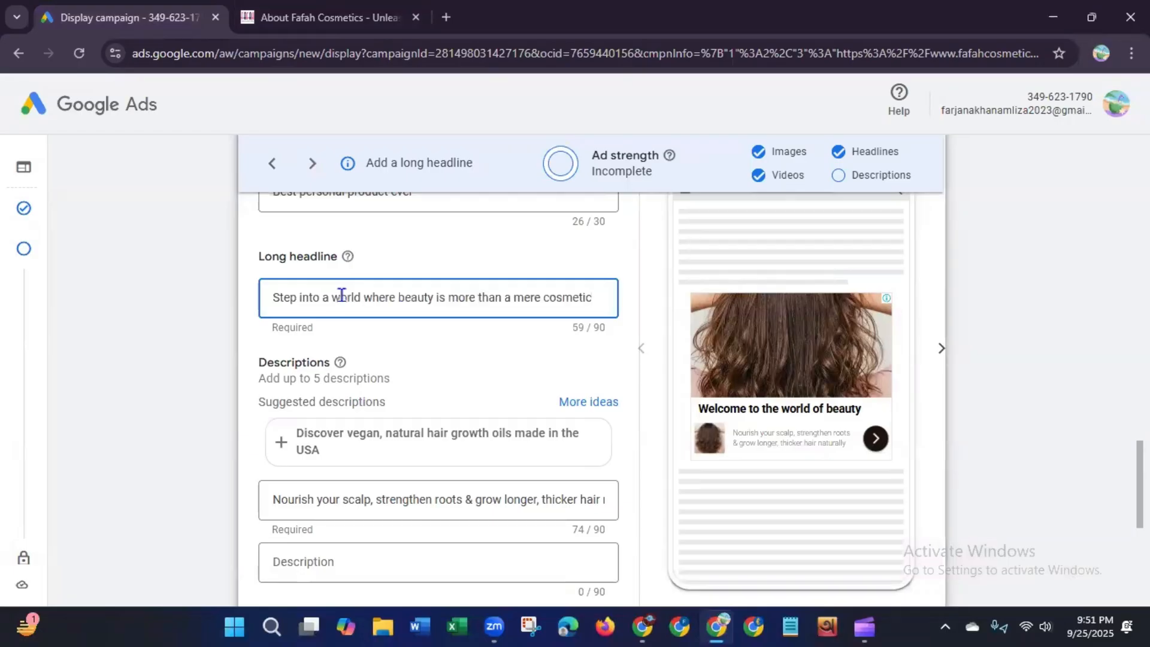
Step: Copy "it's a tool of" from the About Us page and append it to the long headline, finishing with "self love."
{"action": "left_click", "coordinate": [346, 19]}
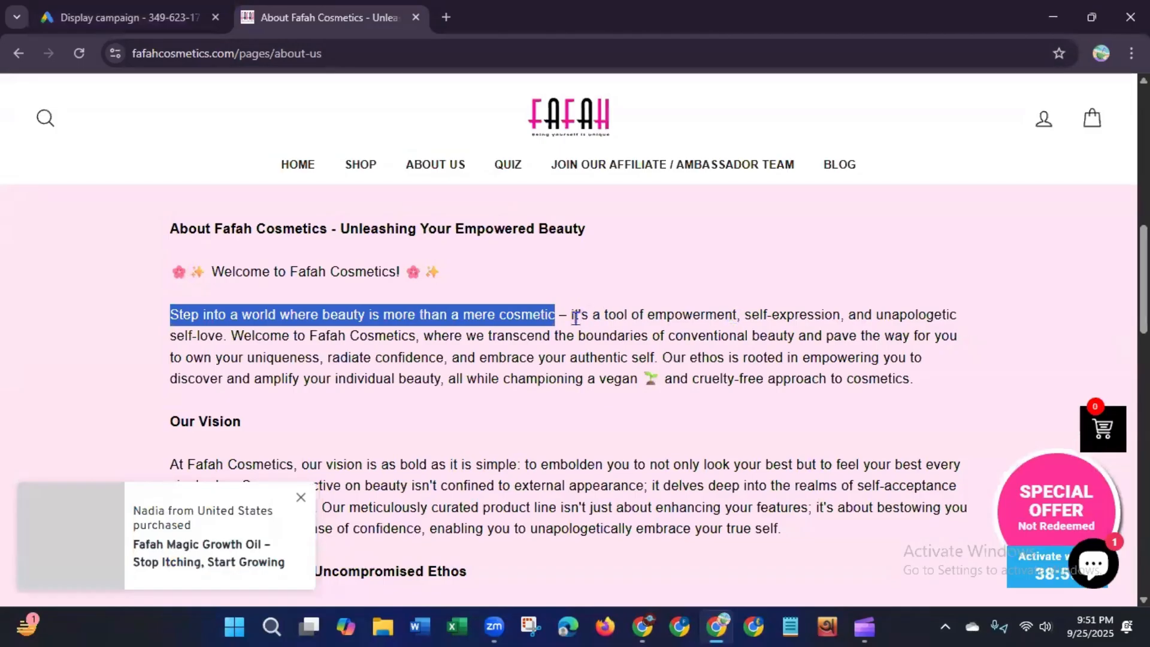
{"action": "left_click_drag", "start_coordinate": [573, 317], "coordinate": [650, 330]}
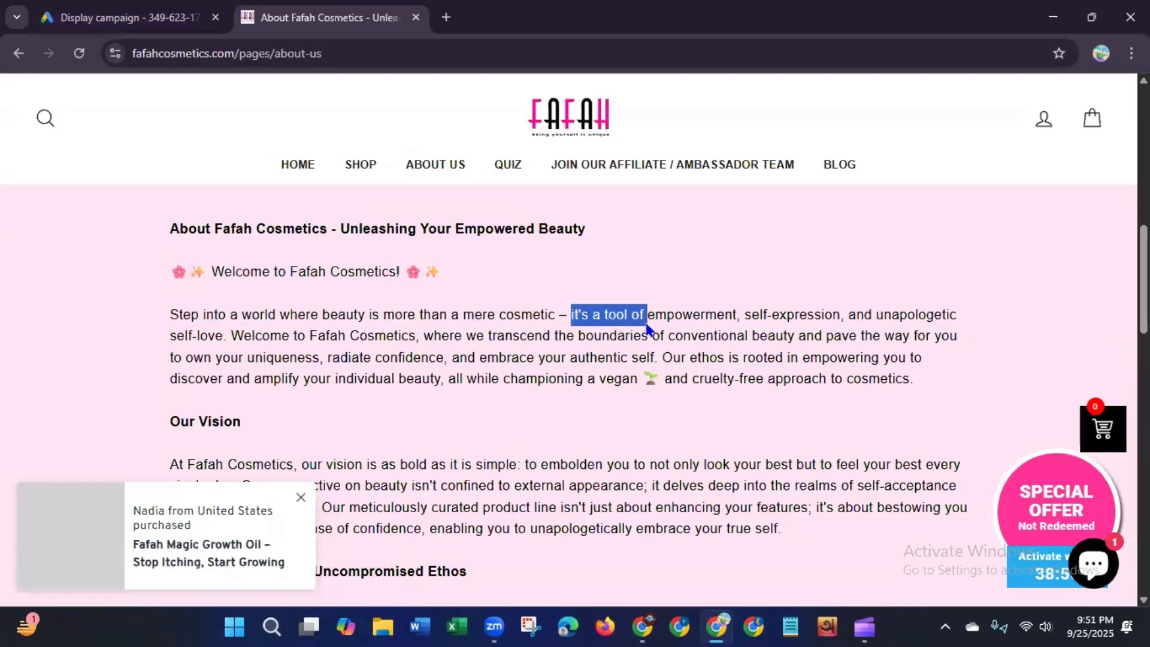
{"action": "right_click", "coordinate": [618, 314]}
{"action": "left_click", "coordinate": [635, 333]}
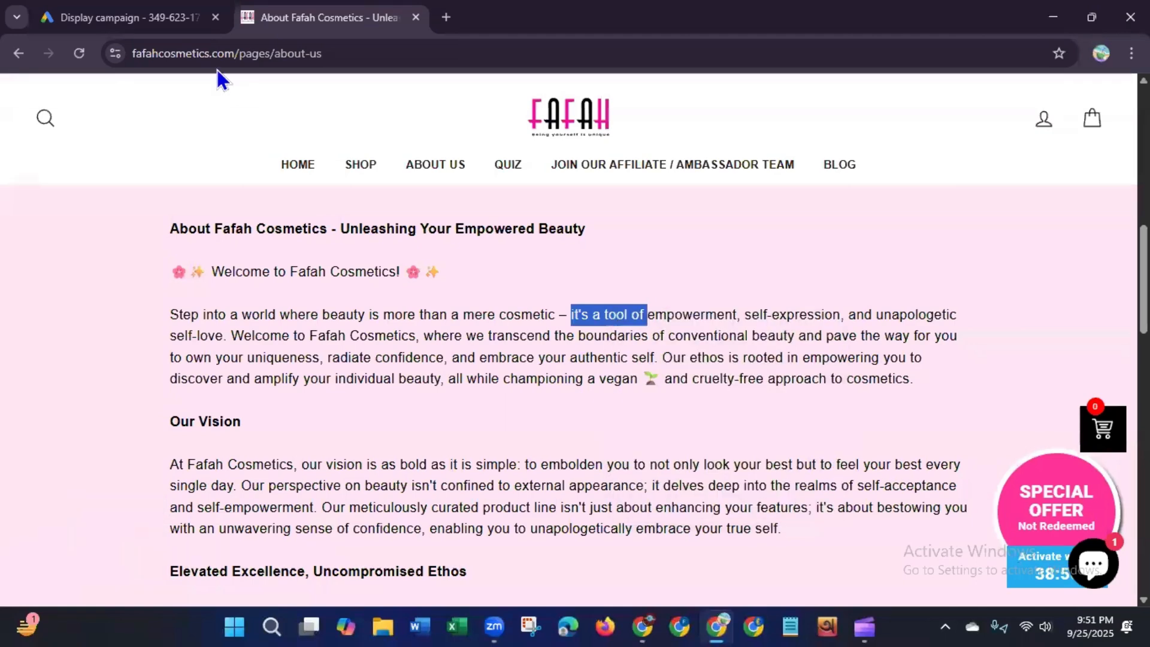
{"action": "left_click", "coordinate": [144, 27]}
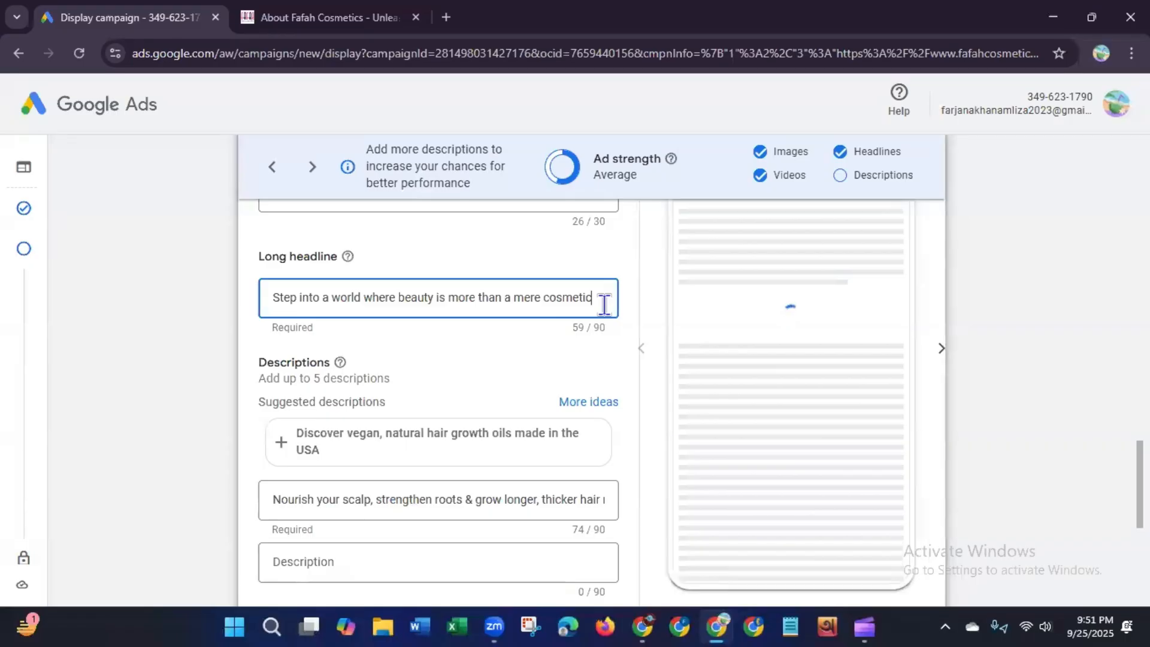
{"action": "key", "text": "ctrl+v"}
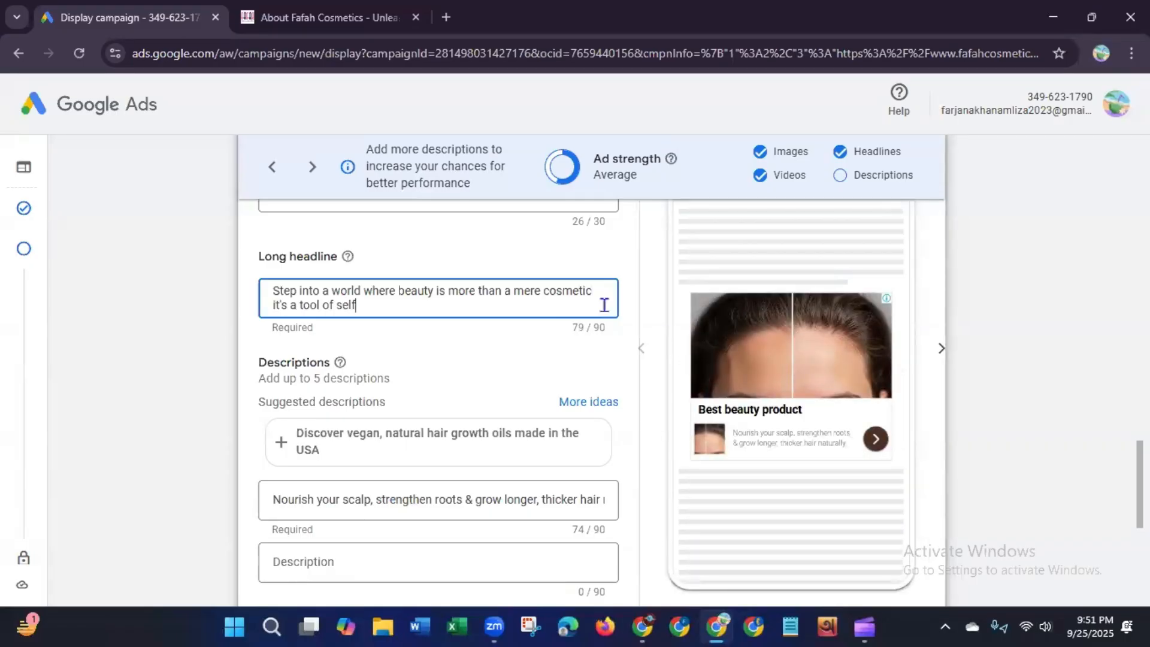
{"action": "type", "text": "self love"}
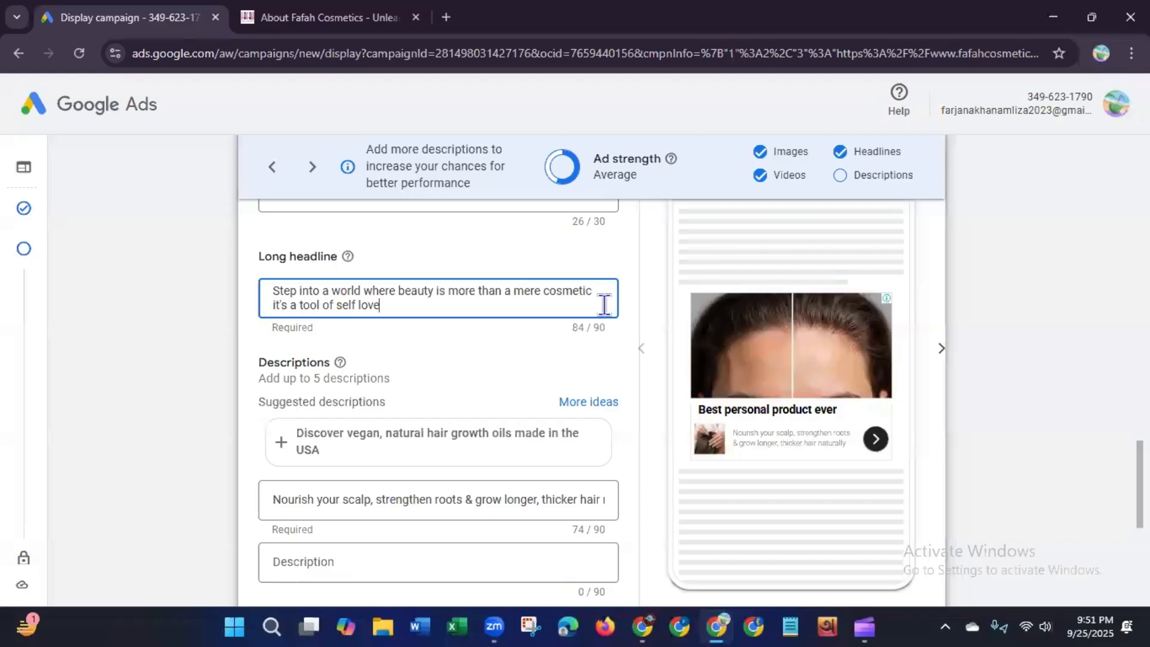
{"action": "type", "text": "."}
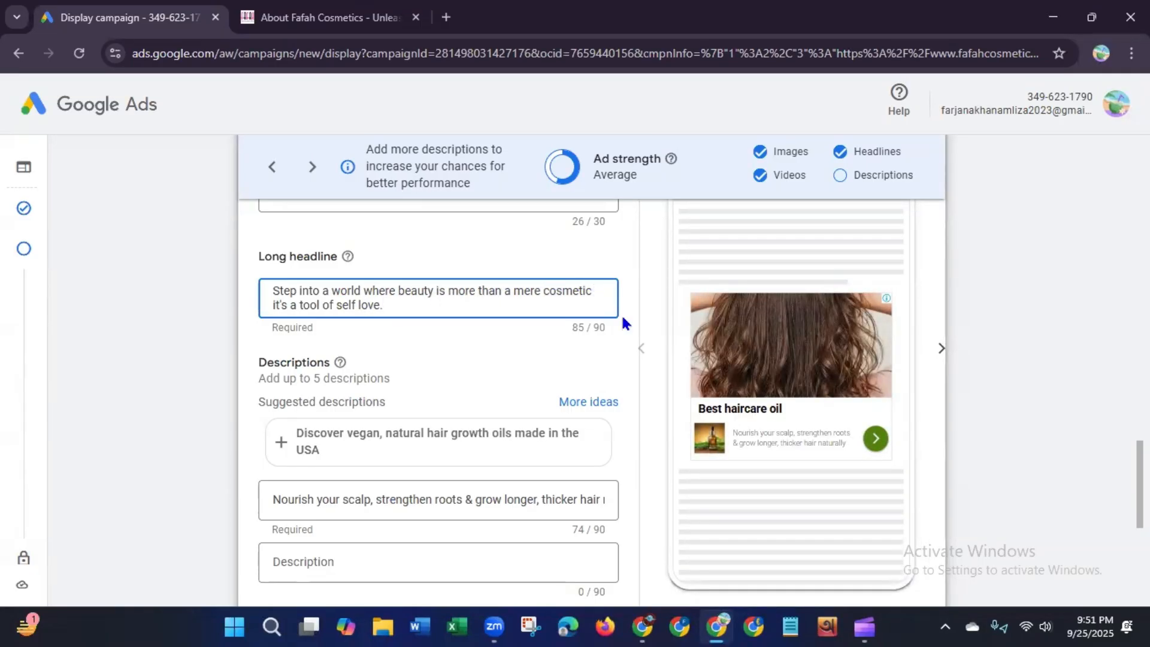
Step: Join the two parts of the long headline with a hyphen after "cosmetic"
{"action": "key", "text": "BackSpace"}
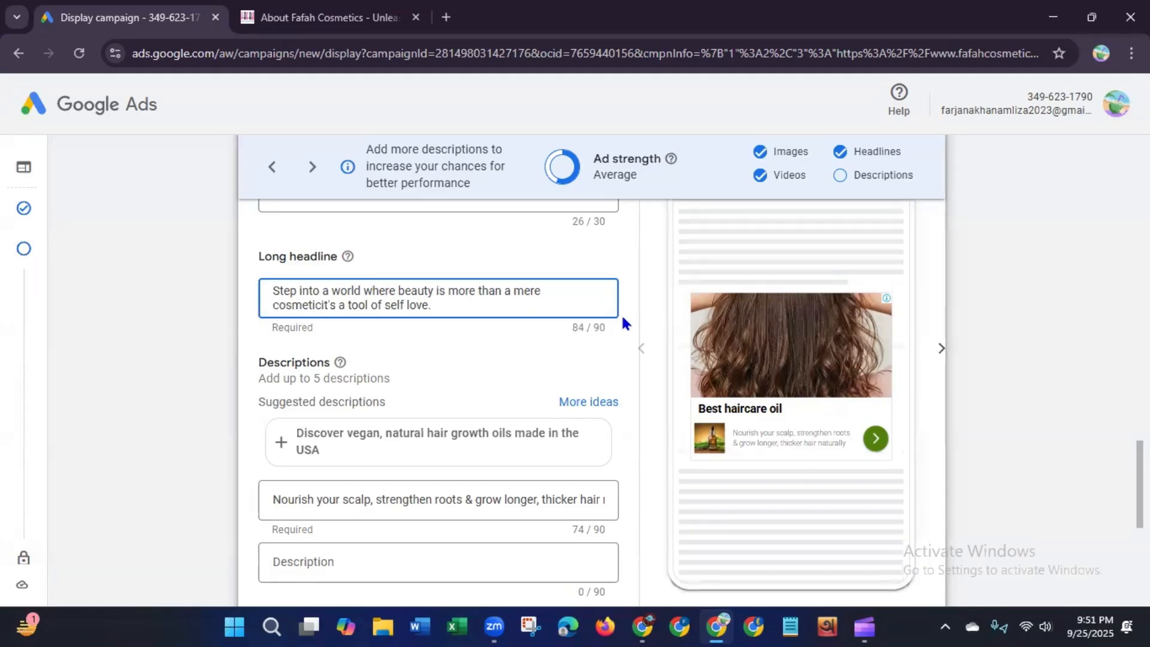
{"action": "type", "text": "-"}
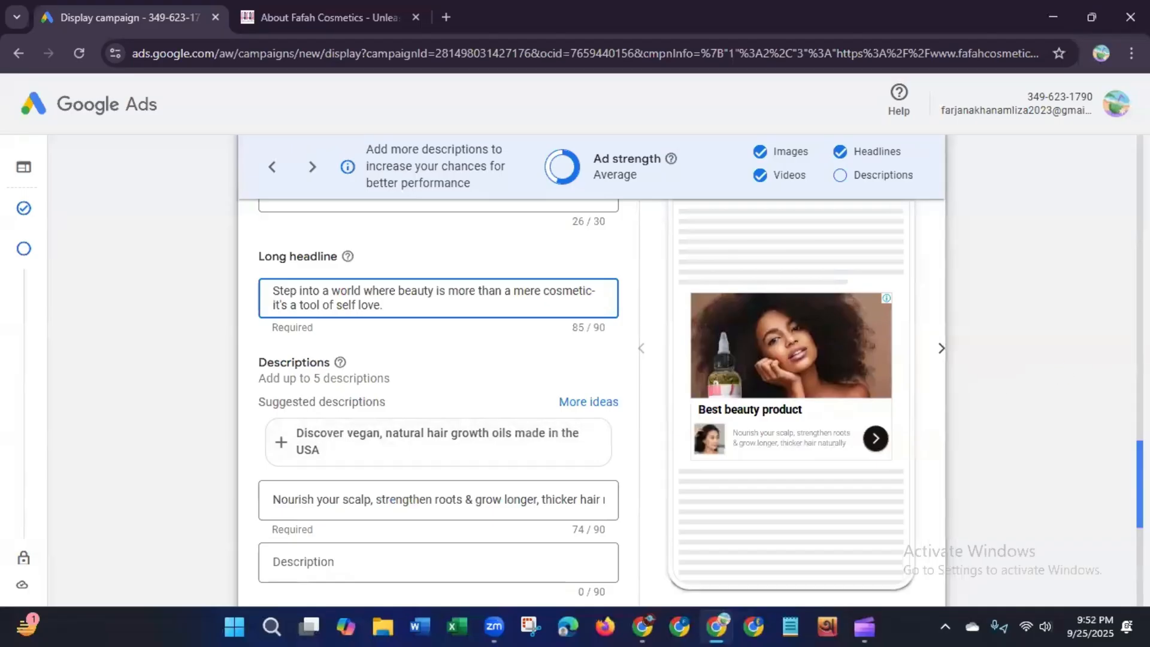
{"action": "scroll", "coordinate": [438, 396], "scroll_direction": "down", "scroll_amount": 2}
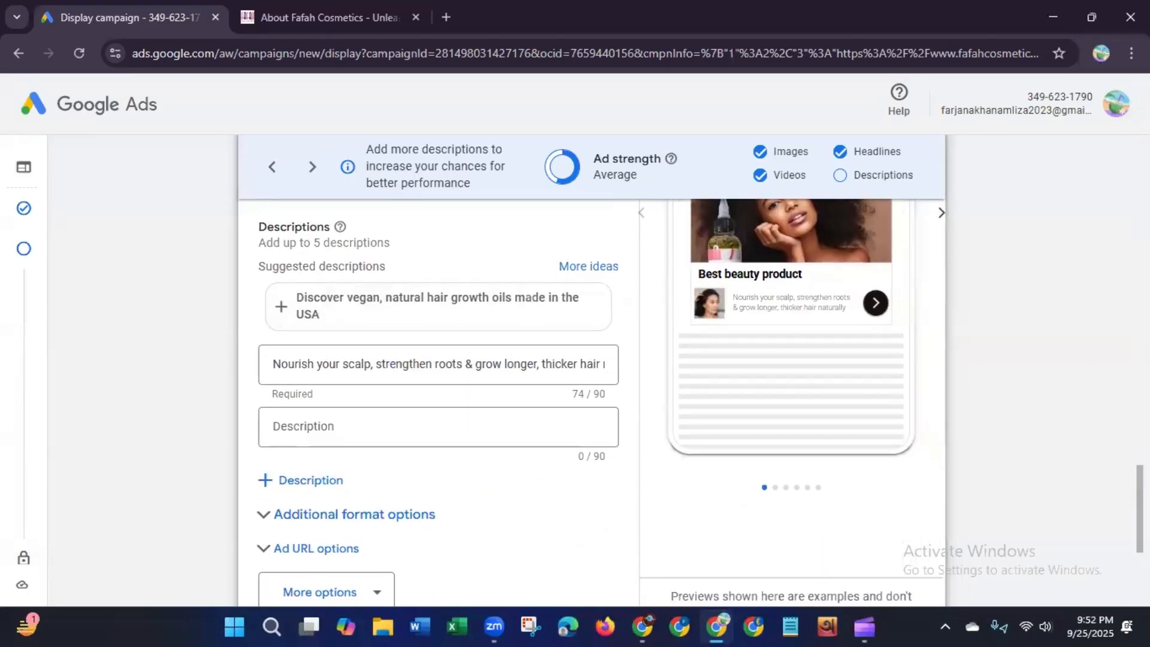
{"action": "left_click", "coordinate": [586, 267]}
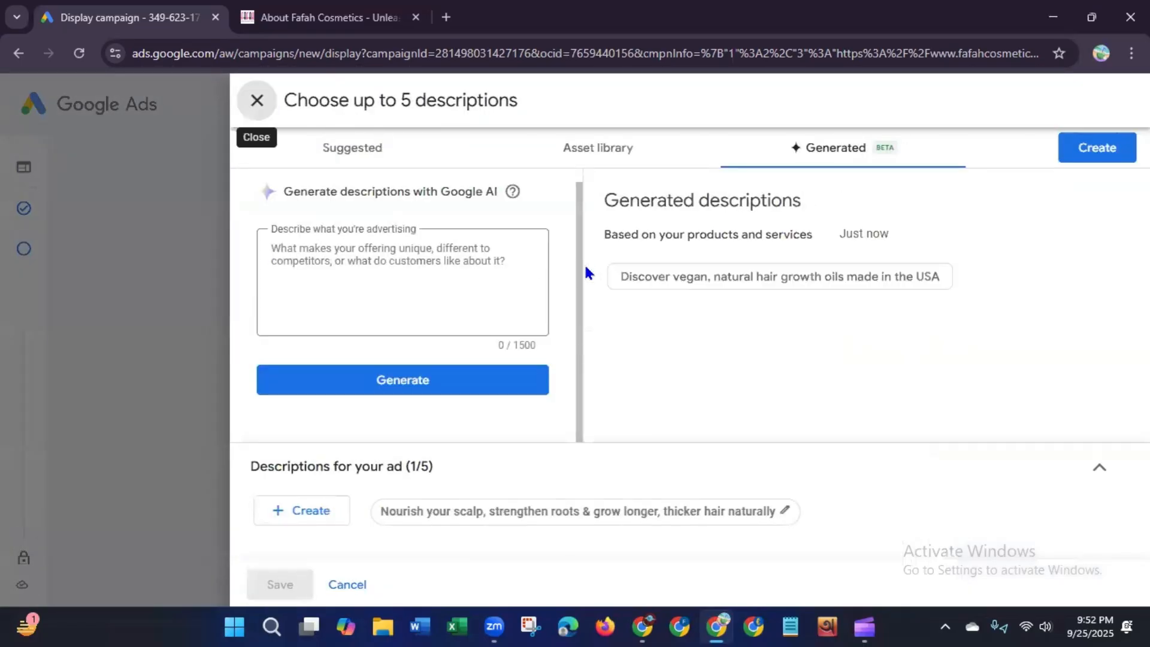
{"action": "left_click", "coordinate": [667, 281]}
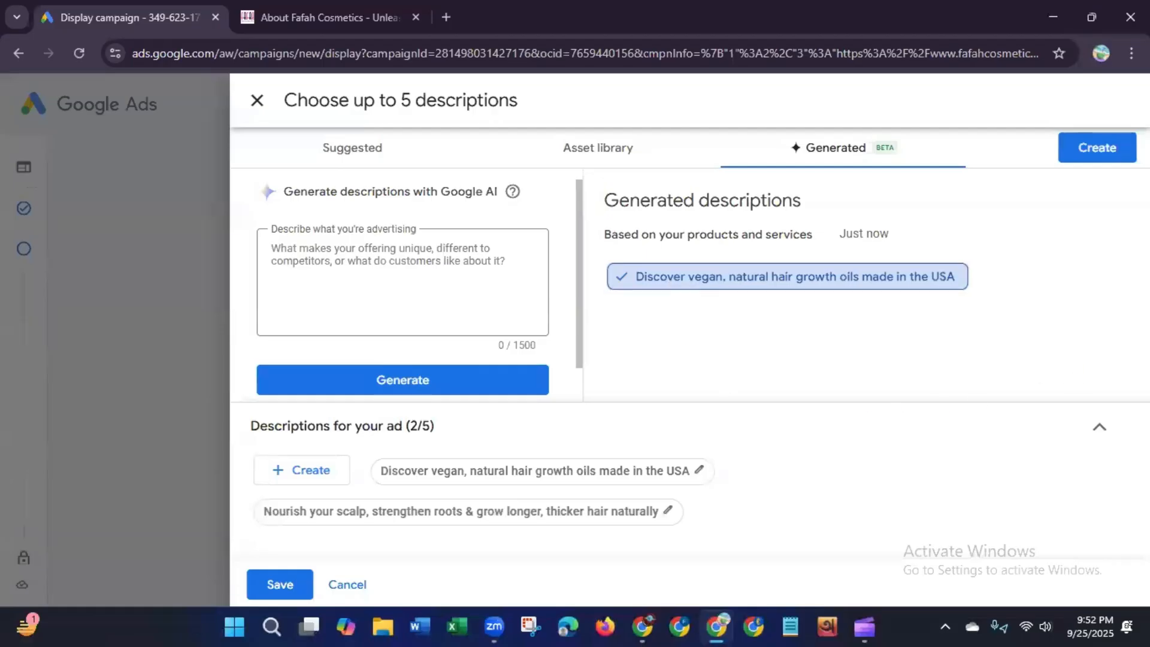
{"action": "left_click", "coordinate": [267, 109]}
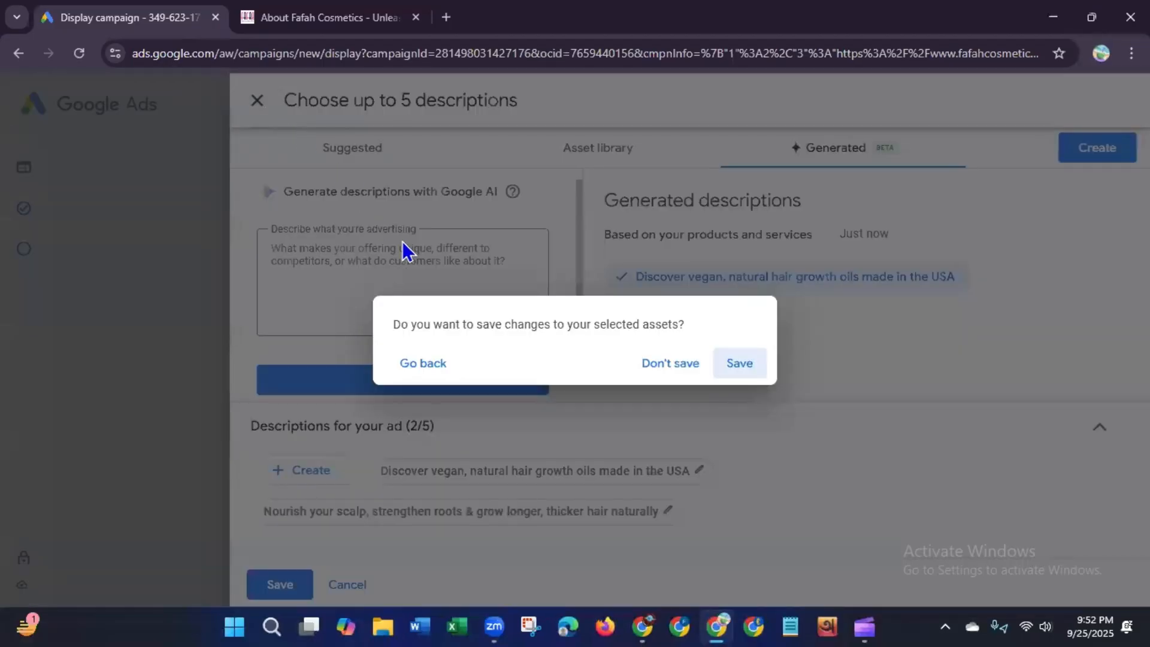
{"action": "left_click", "coordinate": [688, 367]}
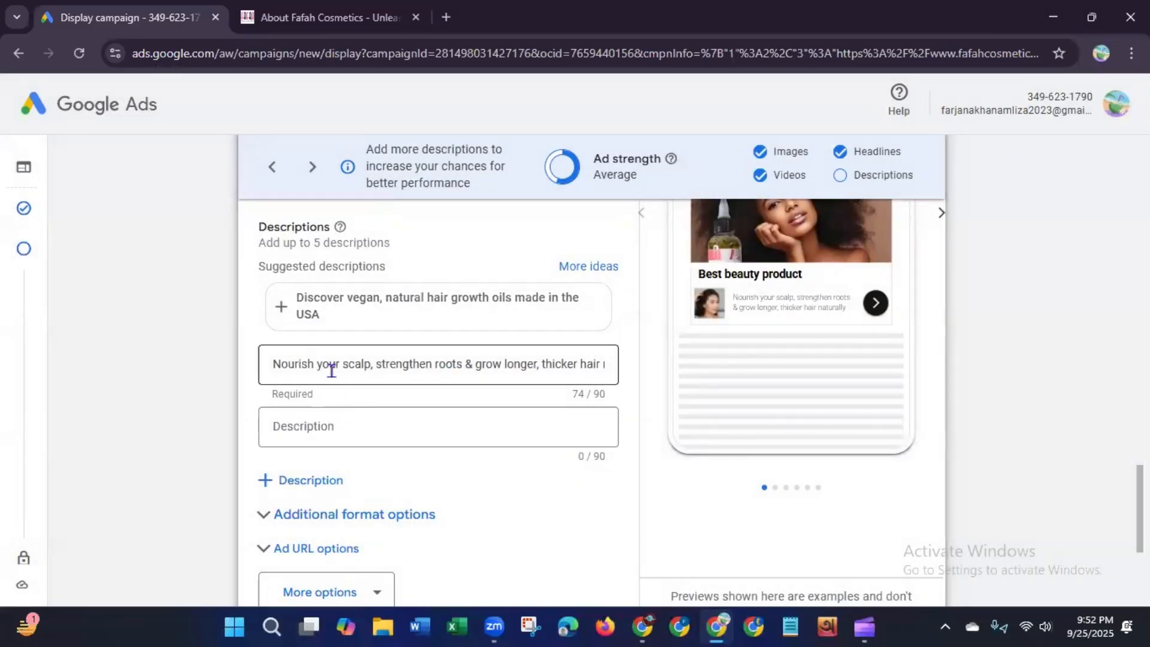
Step: Add the suggested description "Discover vegan, natural hair growth oils made in the USA" as the second description
{"action": "left_click", "coordinate": [321, 426]}
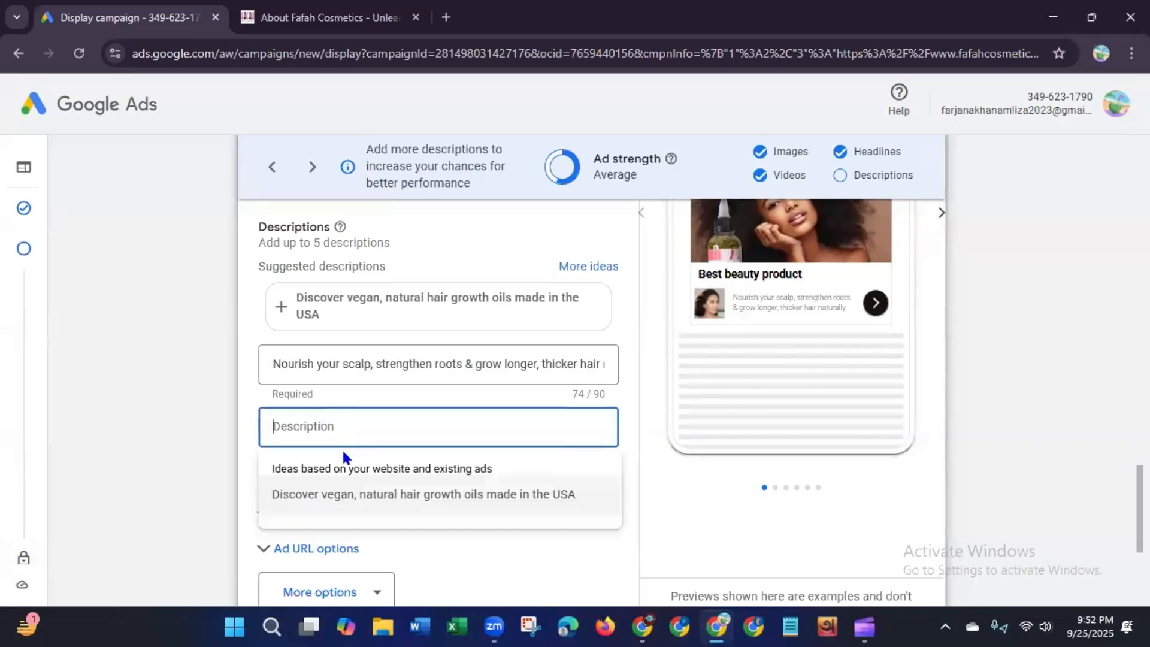
{"action": "left_click", "coordinate": [344, 496]}
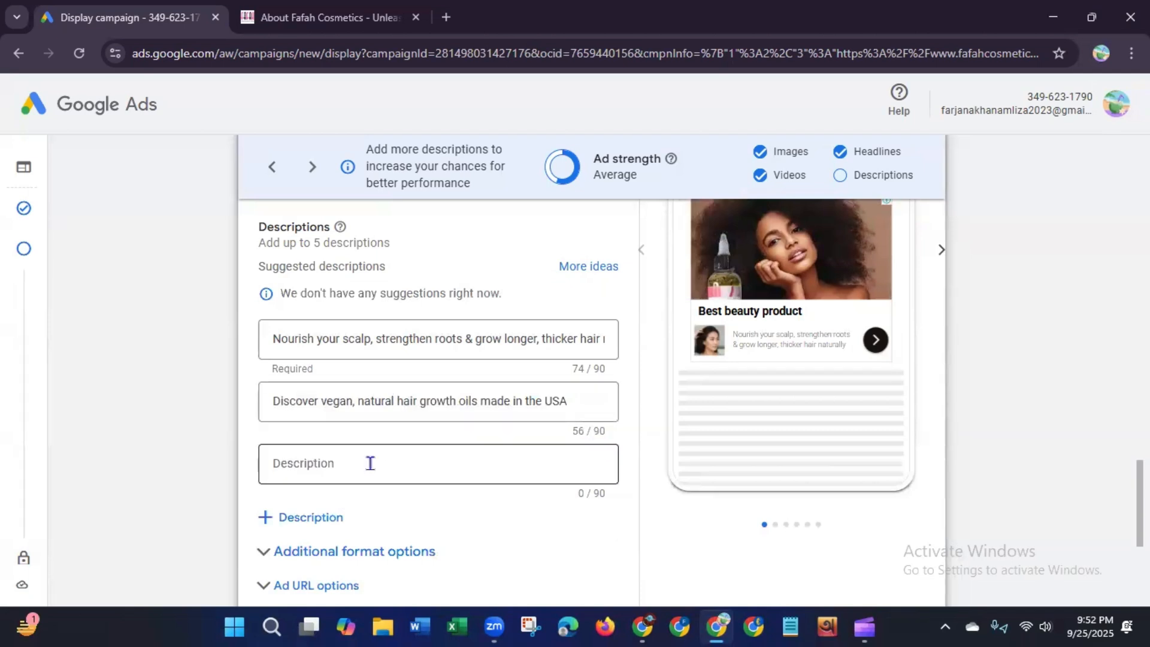
{"action": "left_click", "coordinate": [370, 463]}
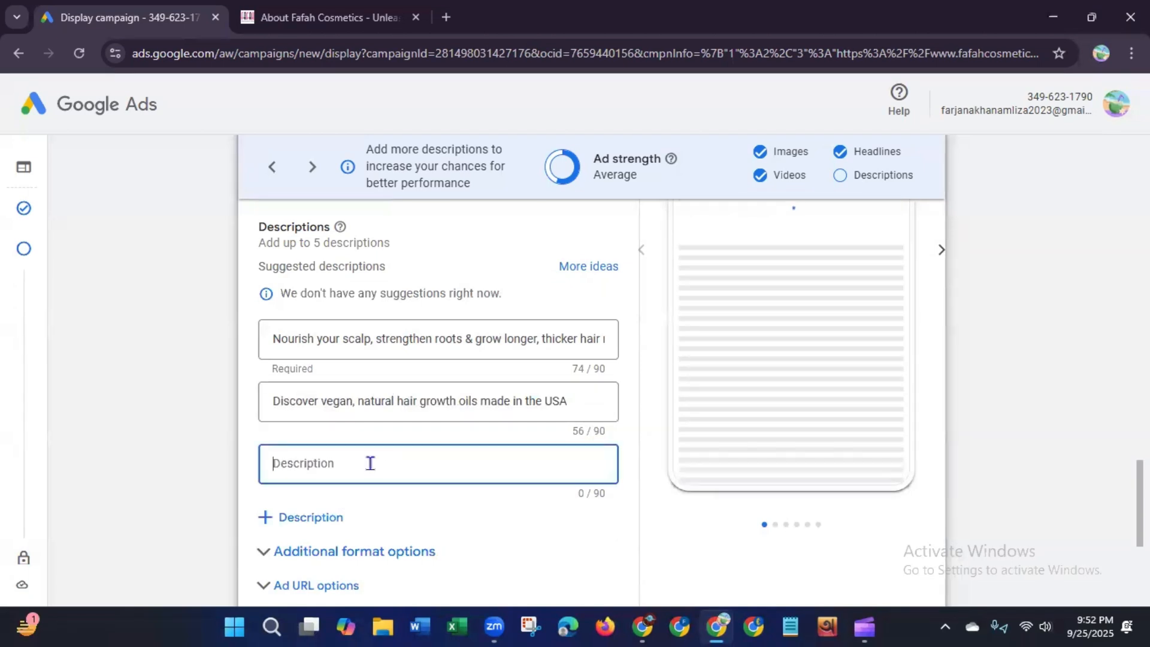
Step: Copy the Our Vision sentence "At Fafah Cosmetics, our vision is as bold as it is simple…every single day." and paste it as the third description
{"action": "left_click", "coordinate": [301, 24]}
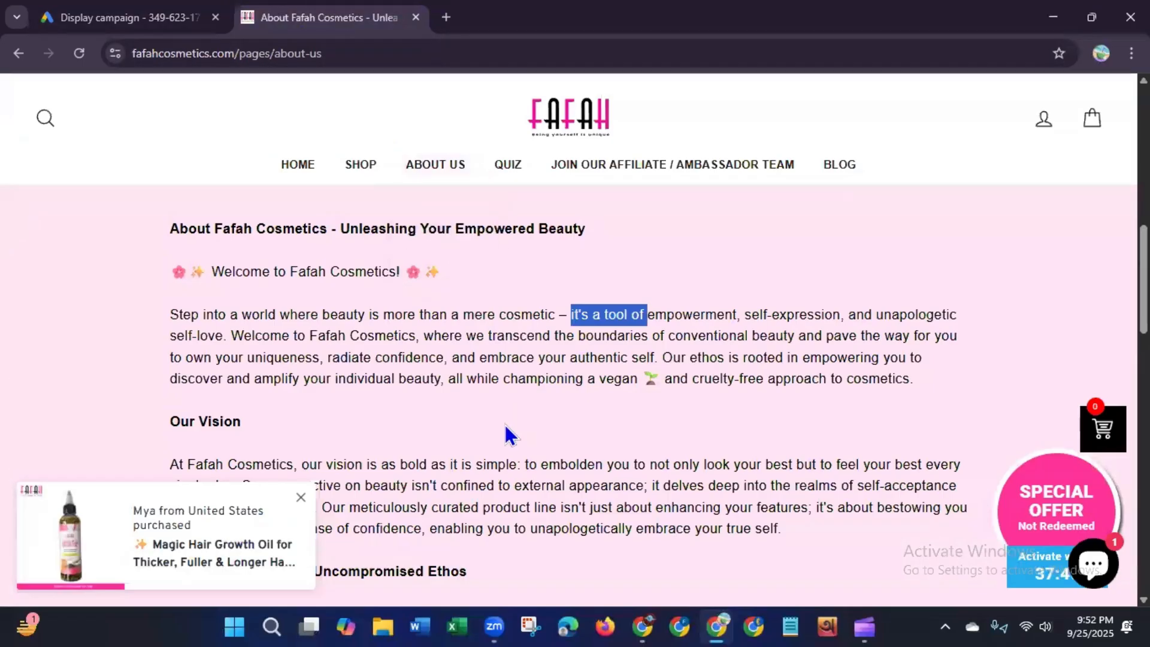
{"action": "scroll", "coordinate": [1143, 276], "scroll_direction": "down", "scroll_amount": 2}
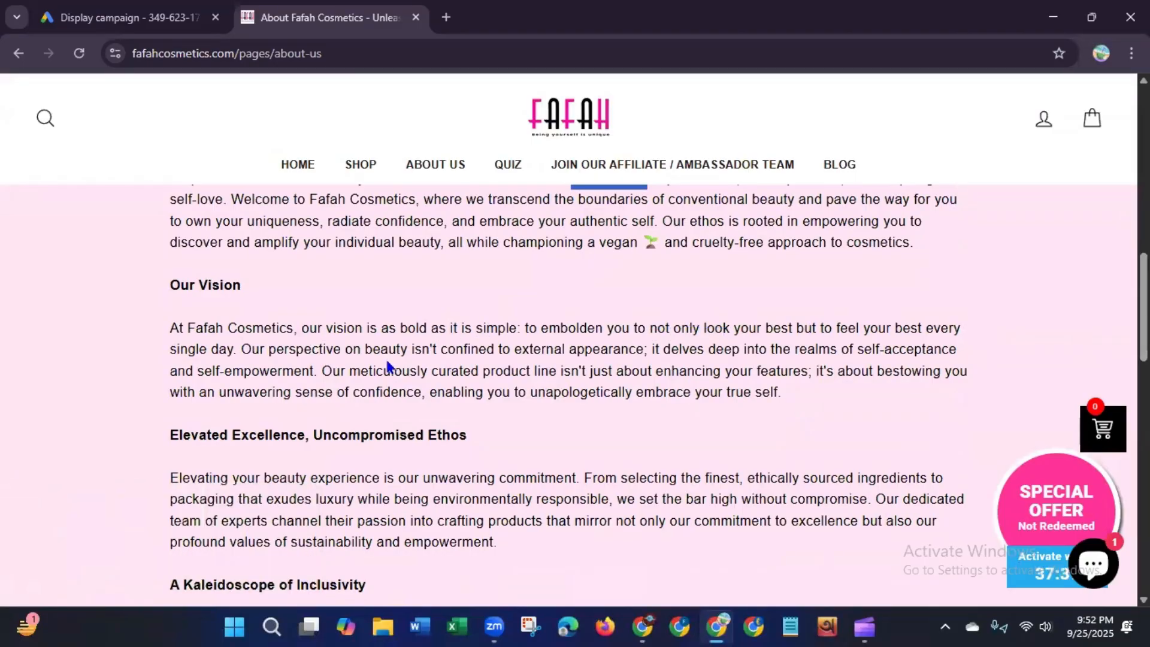
{"action": "left_click_drag", "start_coordinate": [173, 329], "coordinate": [237, 349]}
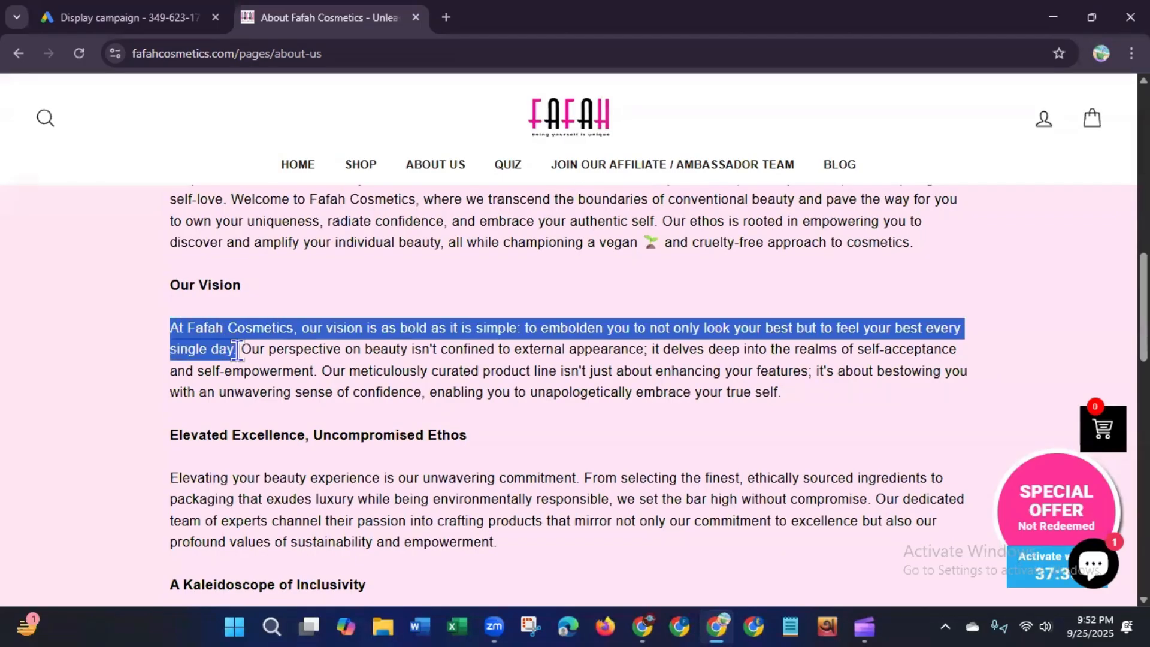
{"action": "right_click", "coordinate": [203, 344]}
{"action": "left_click", "coordinate": [232, 366]}
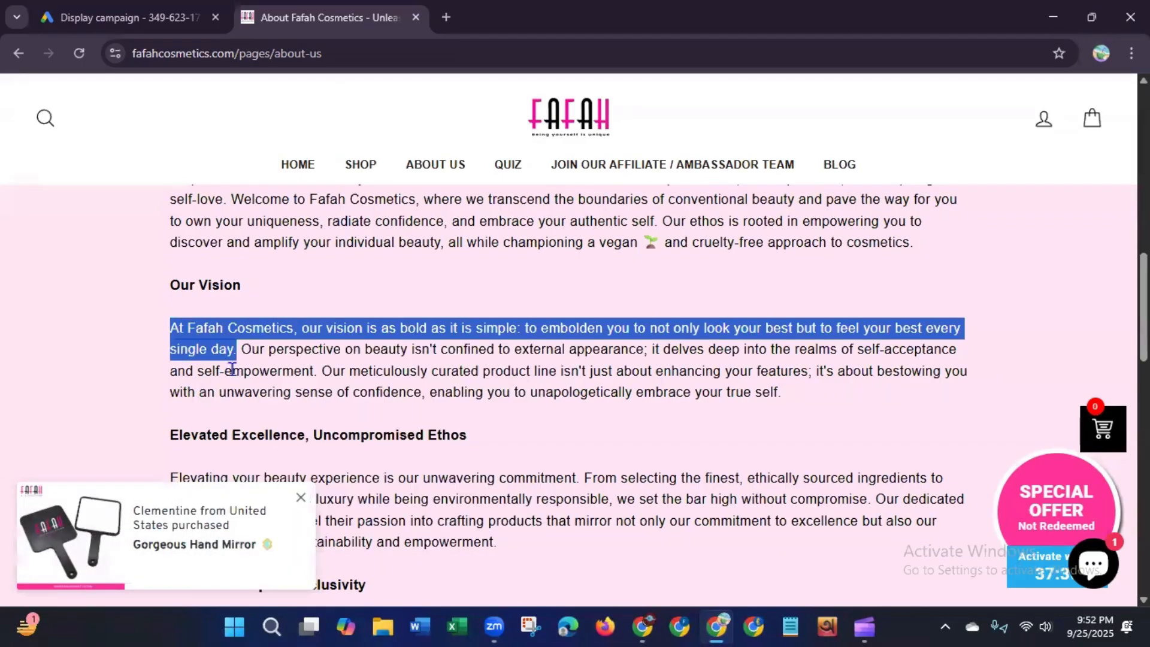
{"action": "left_click", "coordinate": [129, 18]}
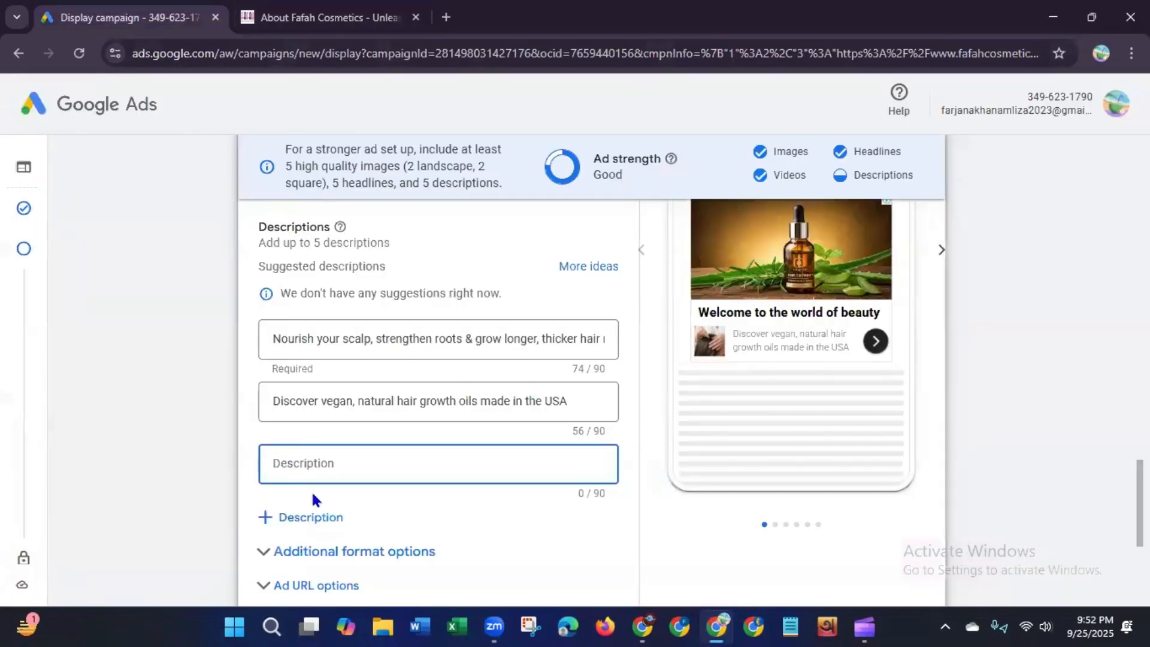
{"action": "left_click", "coordinate": [335, 18]}
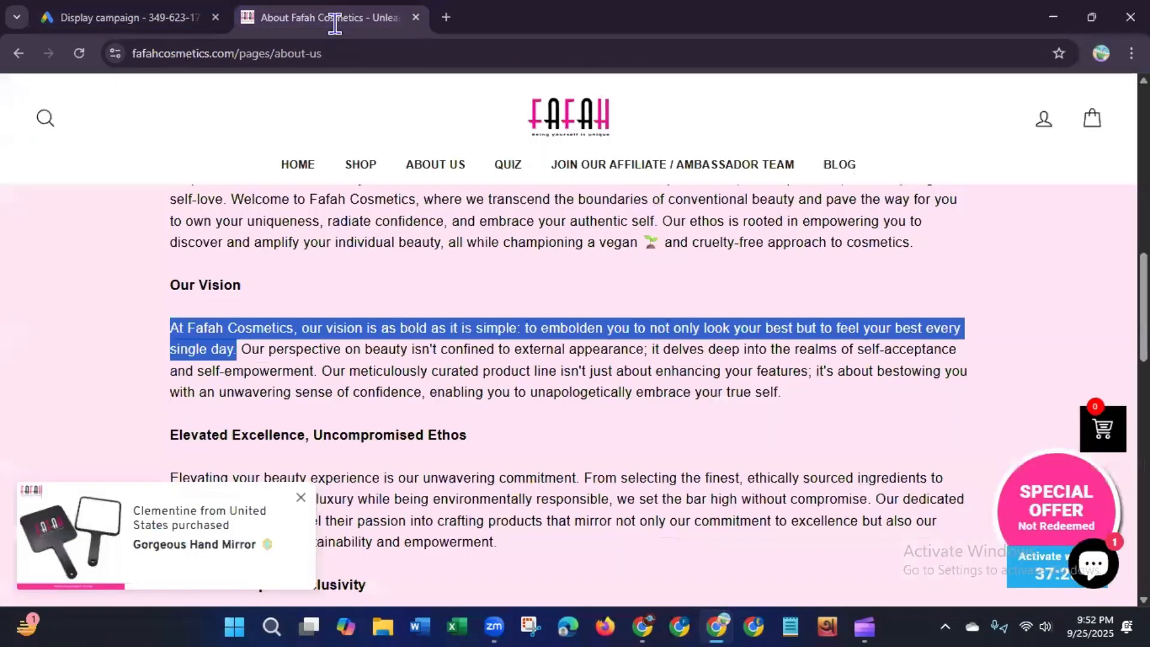
{"action": "left_click", "coordinate": [144, 18]}
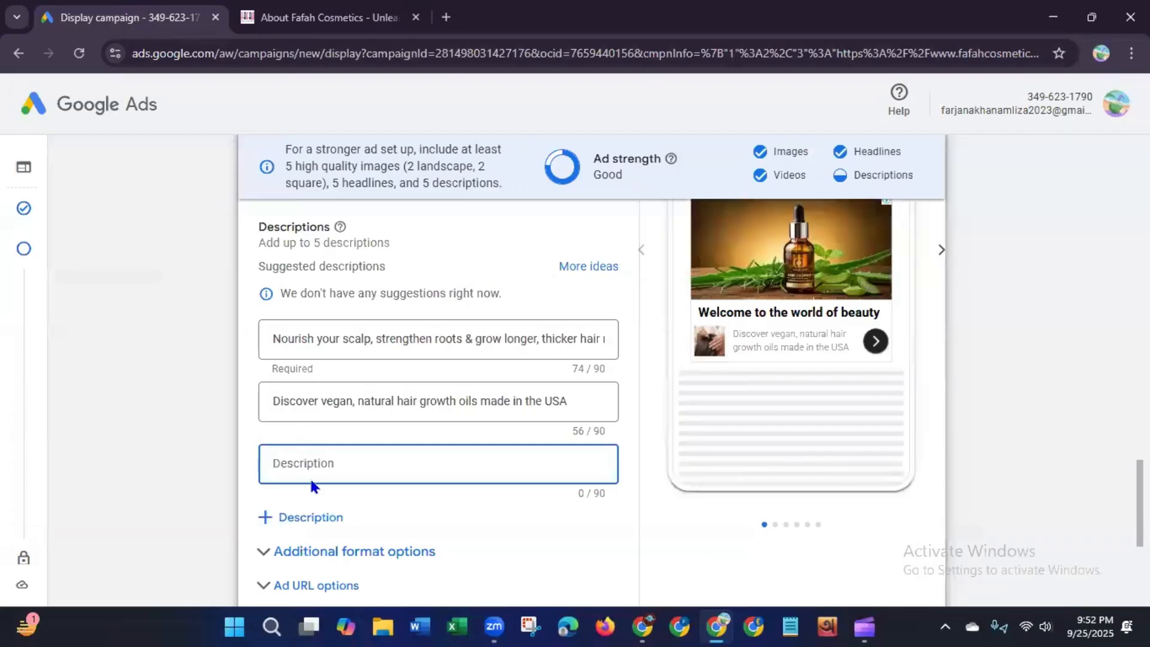
{"action": "key", "text": "ctrl+v"}
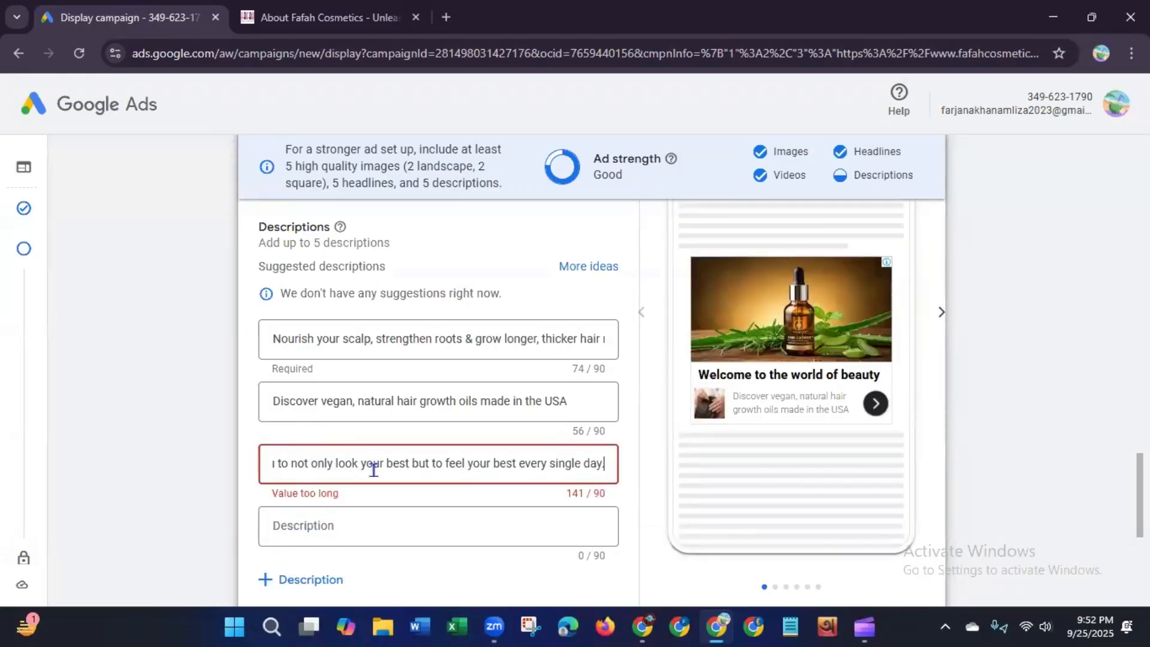
Step: Copy the sentence "Welcome to Fafah Cosmetics, where we transcend the boundaries of conventional beauty" from the About Us page
{"action": "left_click", "coordinate": [287, 18]}
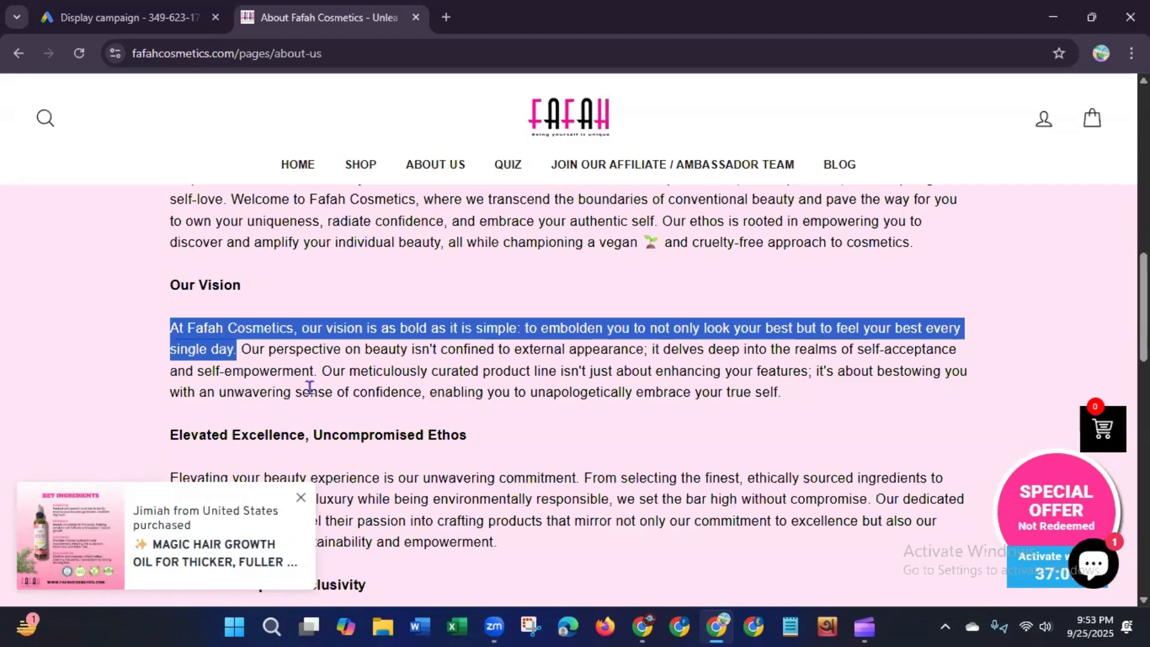
{"action": "scroll", "coordinate": [575, 396], "scroll_direction": "up", "scroll_amount": 1}
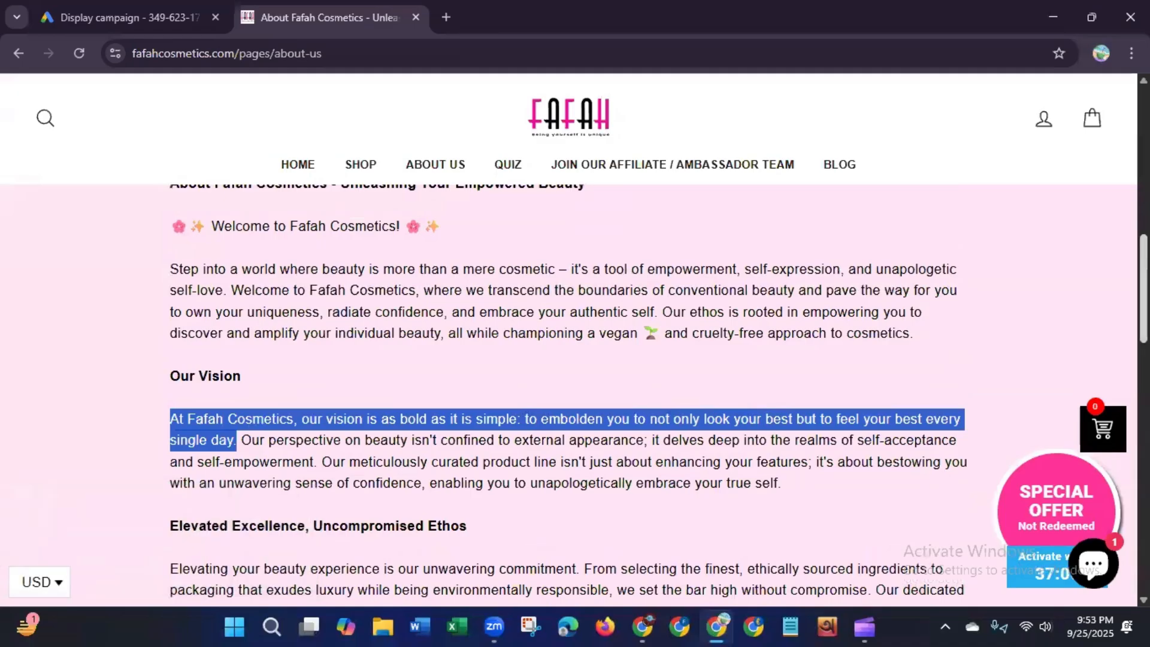
{"action": "left_click_drag", "start_coordinate": [231, 290], "coordinate": [798, 290]}
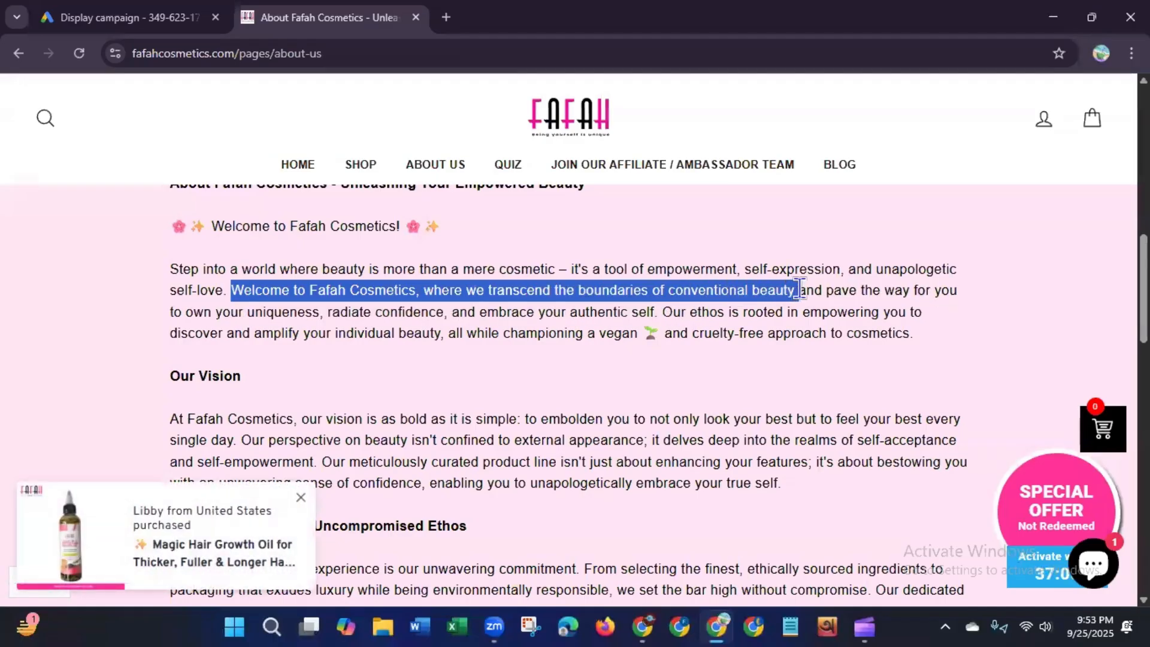
{"action": "right_click", "coordinate": [757, 300]}
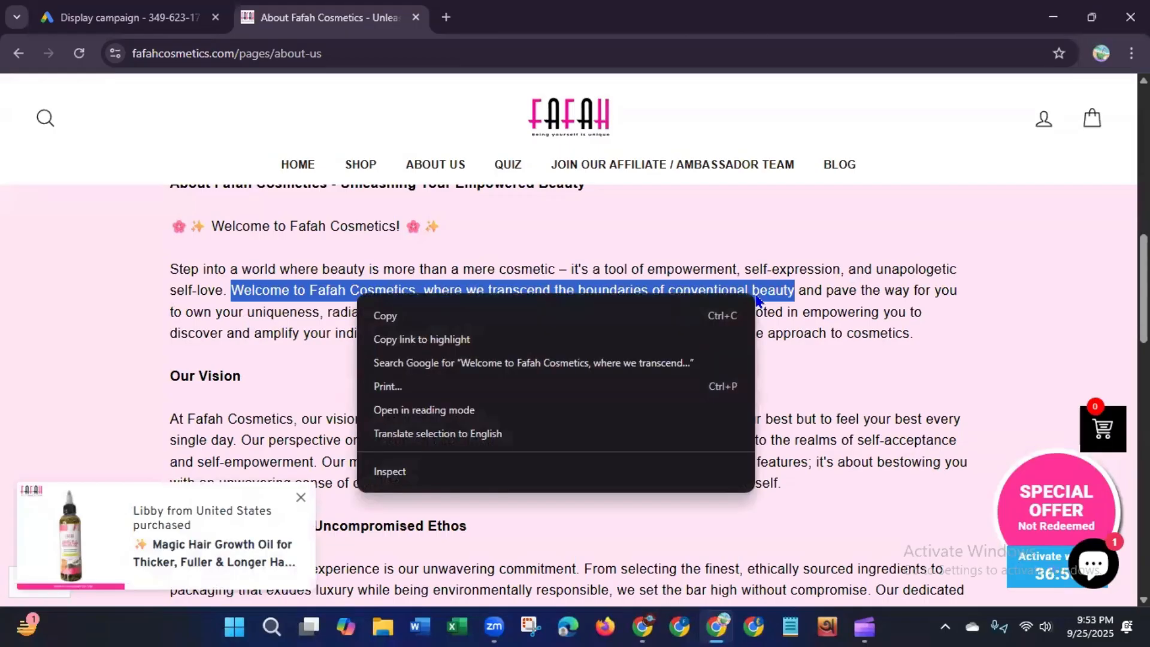
{"action": "left_click", "coordinate": [385, 315]}
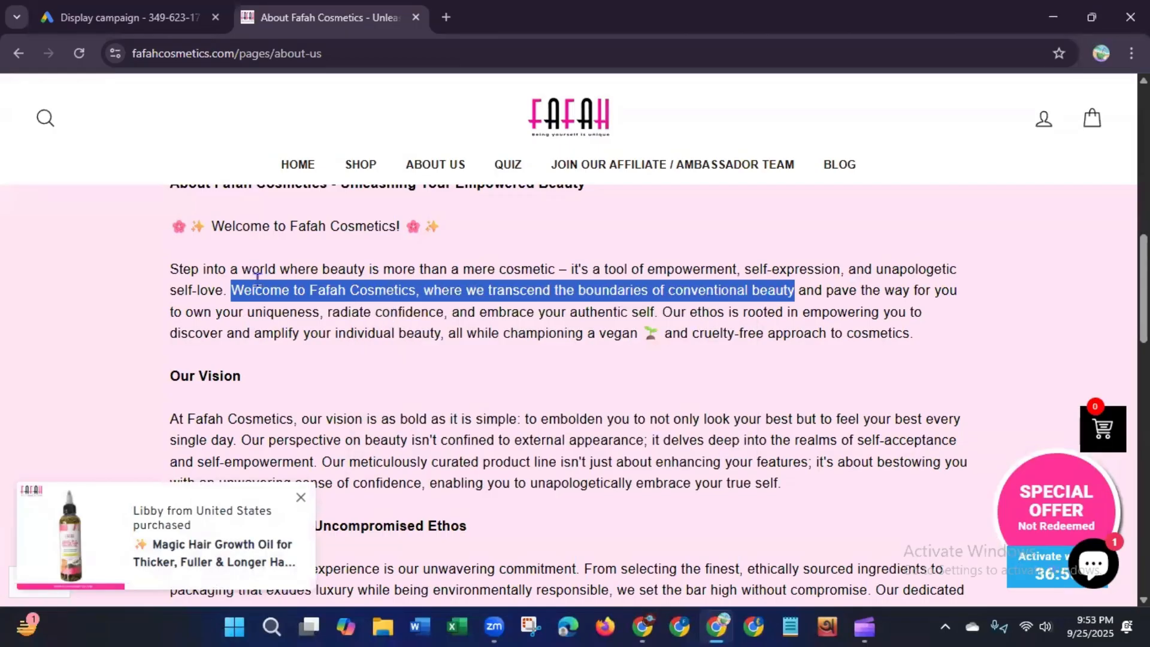
{"action": "left_click", "coordinate": [128, 18]}
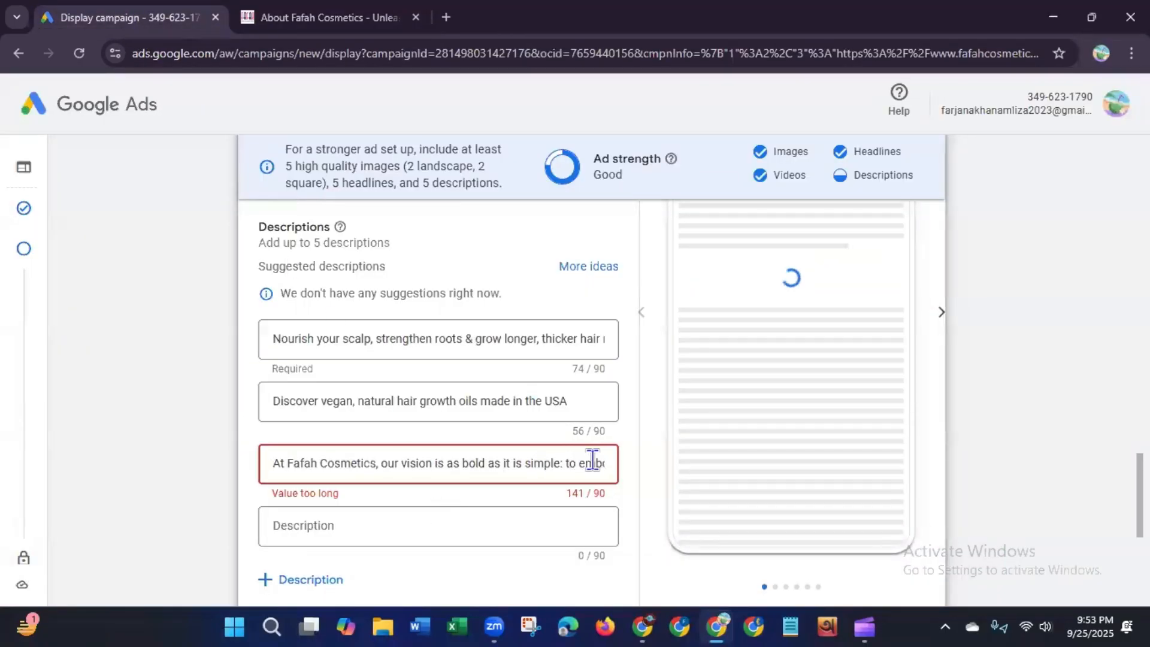
Step: Clear the third description and paste the copied "Welcome to Fafah Cosmetics…conventional beauty" sentence in its place
{"action": "left_click_drag", "start_coordinate": [593, 461], "coordinate": [204, 459]}
{"action": "key", "text": "BackSpace"}
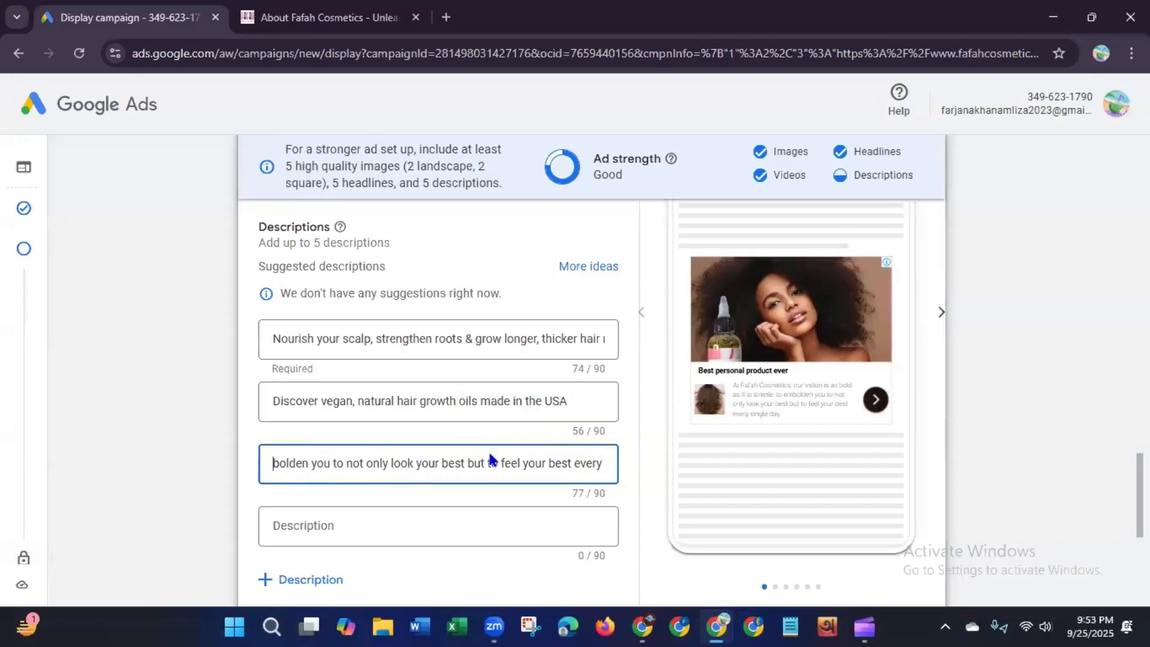
{"action": "key", "text": "shift+Right"}
{"action": "key", "text": "shift+Right"}
{"action": "key", "text": "shift+Right"}
{"action": "key", "text": "shift+Right"}
{"action": "key", "text": "shift+Right"}
{"action": "key", "text": "shift+Right"}
{"action": "key", "text": "shift+Right"}
{"action": "key", "text": "shift+Right"}
{"action": "key", "text": "shift+Right"}
{"action": "key", "text": "shift+Right"}
{"action": "key", "text": "shift+Right"}
{"action": "key", "text": "shift+Right"}
{"action": "key", "text": "shift+Right"}
{"action": "key", "text": "shift+Right"}
{"action": "key", "text": "shift+Right"}
{"action": "key", "text": "shift+Right"}
{"action": "key", "text": "shift+Right"}
{"action": "key", "text": "shift+Right"}
{"action": "key", "text": "shift+Right"}
{"action": "key", "text": "shift+Right"}
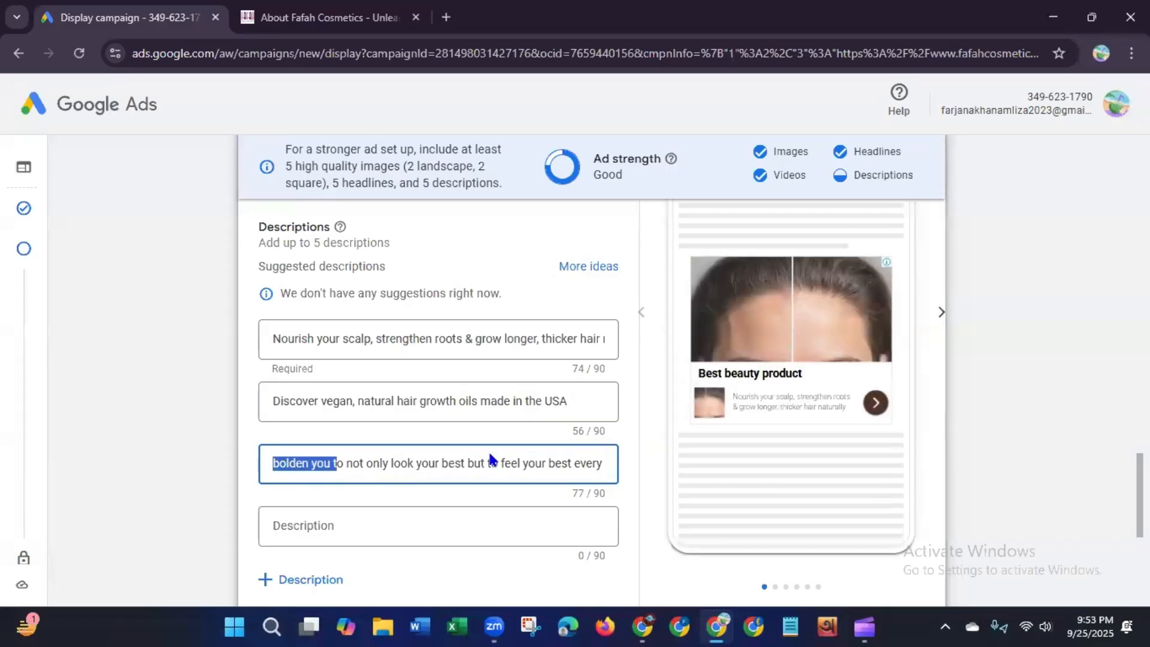
{"action": "key", "text": "shift+Right"}
{"action": "key", "text": "shift+Right"}
{"action": "key", "text": "shift+Right"}
{"action": "key", "text": "shift+Right"}
{"action": "key", "text": "shift+Right"}
{"action": "key", "text": "shift+Right"}
{"action": "key", "text": "shift+Right"}
{"action": "key", "text": "shift+Right"}
{"action": "key", "text": "shift+Right"}
{"action": "key", "text": "shift+Right"}
{"action": "key", "text": "shift+Right"}
{"action": "key", "text": "shift+Right"}
{"action": "key", "text": "shift+Right"}
{"action": "key", "text": "shift+Right"}
{"action": "key", "text": "shift+Right"}
{"action": "key", "text": "shift+Right"}
{"action": "key", "text": "shift+Right"}
{"action": "key", "text": "shift+Right"}
{"action": "key", "text": "shift+Right"}
{"action": "key", "text": "shift+Right"}
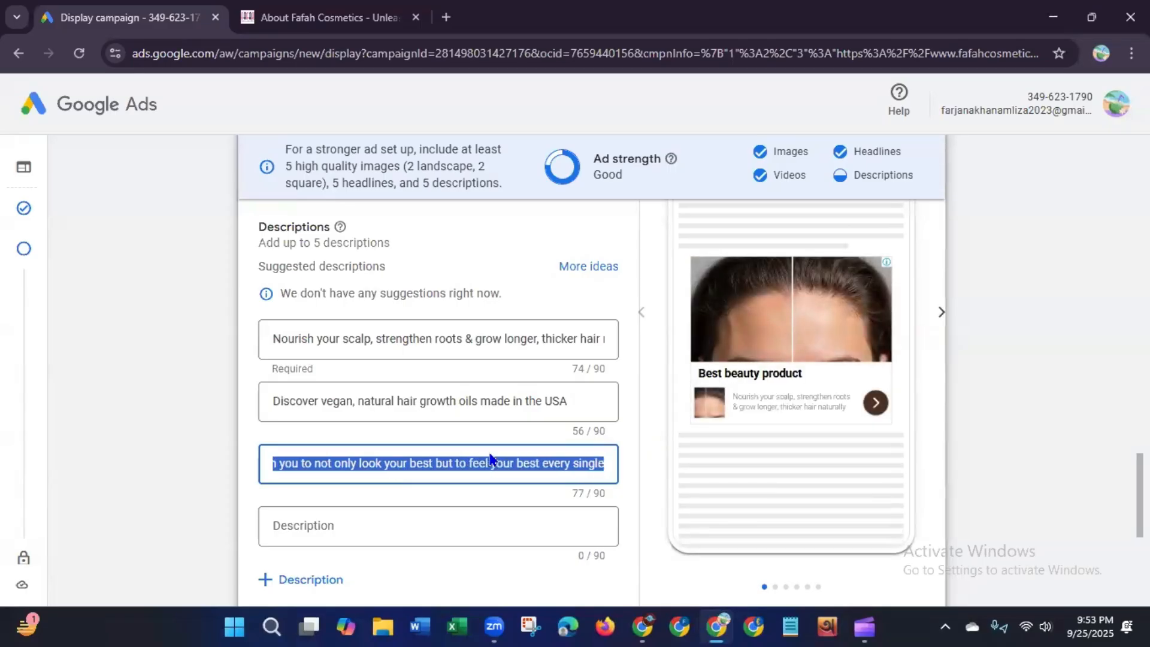
{"action": "key", "text": "BackSpace"}
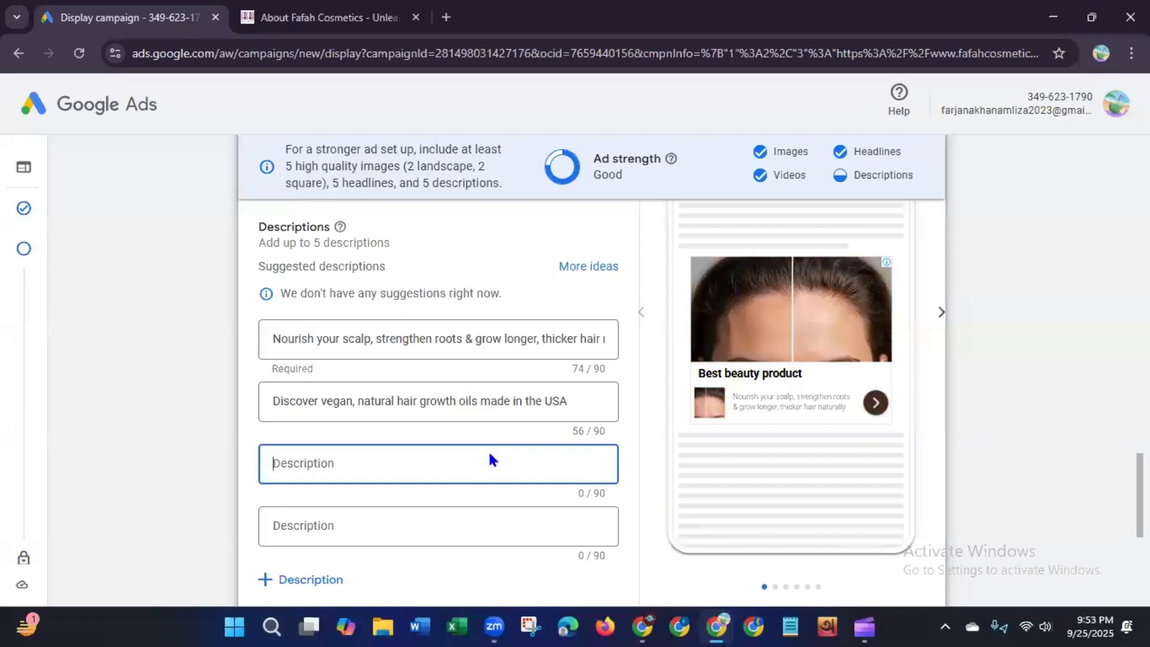
{"action": "key", "text": "ctrl+v"}
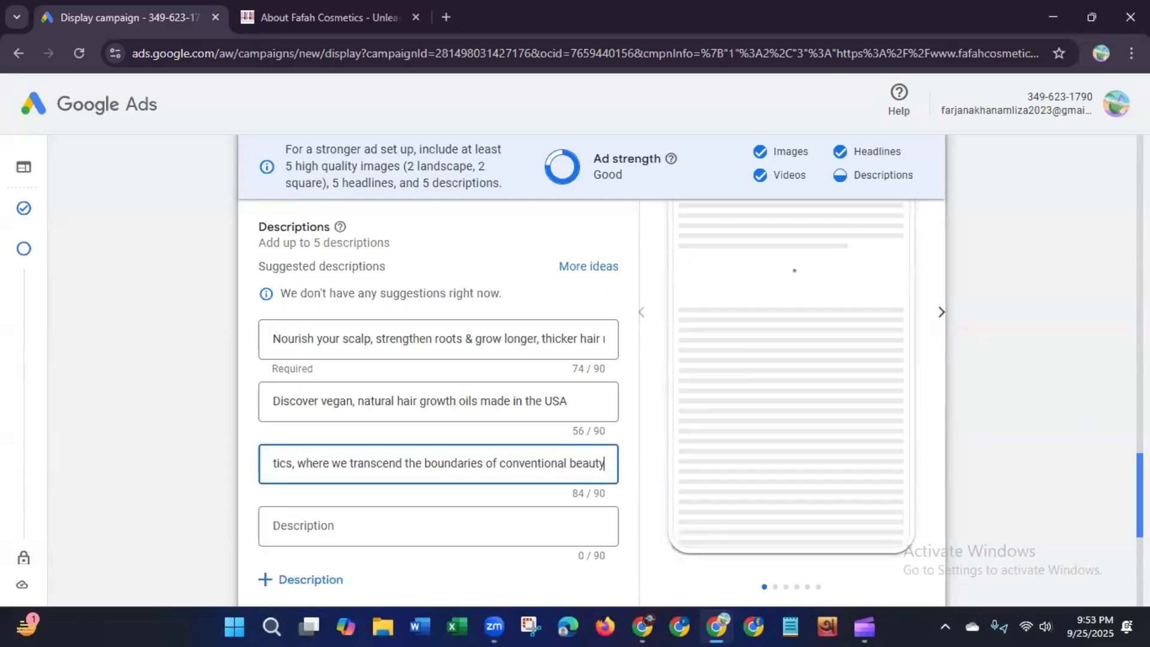
Step: Copy "Fafah Cosmetics stands as a vibrant tapestry of inclusivity, reflecting the rich diversity that paints our world" and paste it as the fourth description
{"action": "scroll", "coordinate": [1140, 431], "scroll_direction": "down", "scroll_amount": 1}
{"action": "scroll", "coordinate": [1140, 432], "scroll_direction": "down", "scroll_amount": 3}
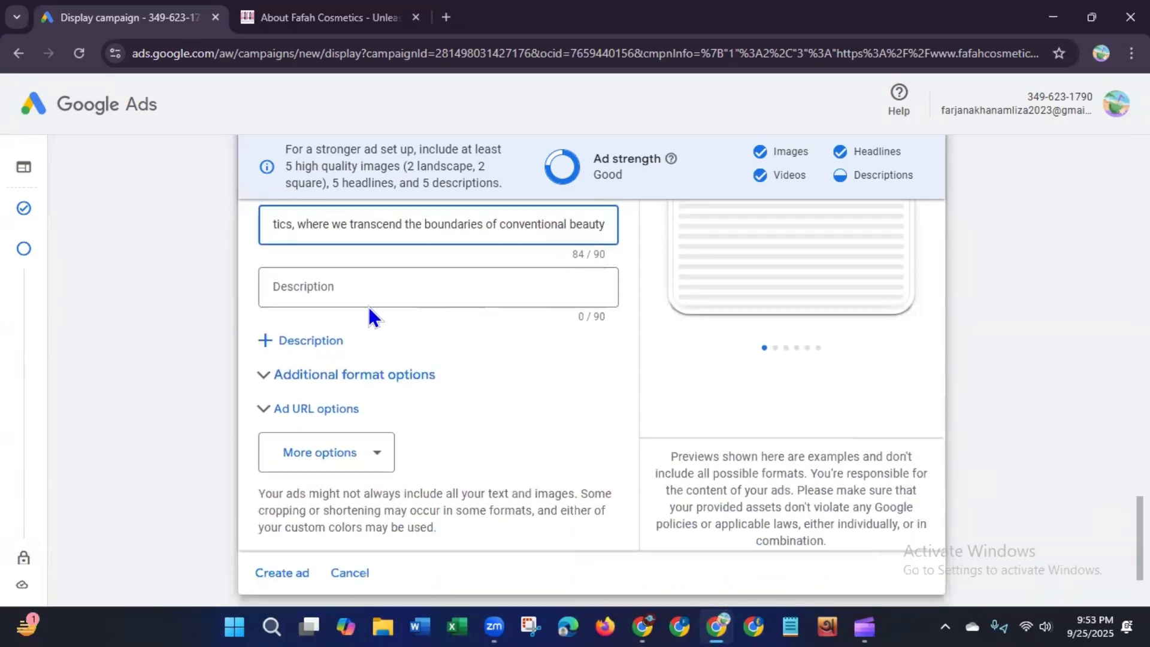
{"action": "left_click", "coordinate": [336, 297]}
{"action": "left_click", "coordinate": [320, 27]}
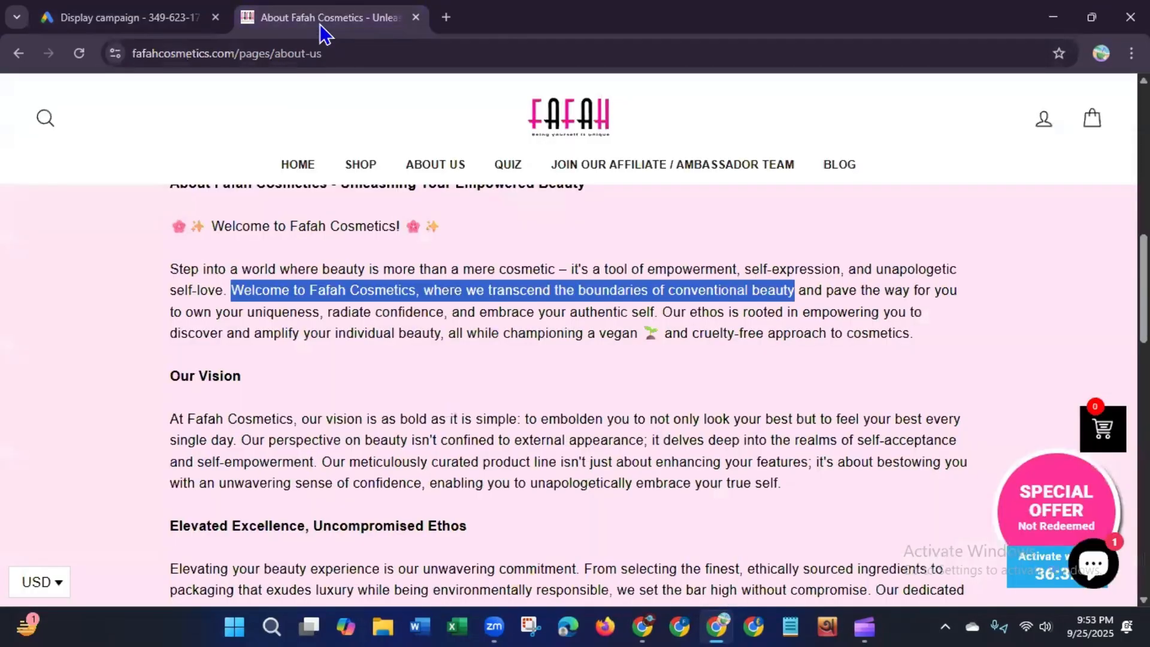
{"action": "scroll", "coordinate": [663, 360], "scroll_direction": "down", "scroll_amount": 4}
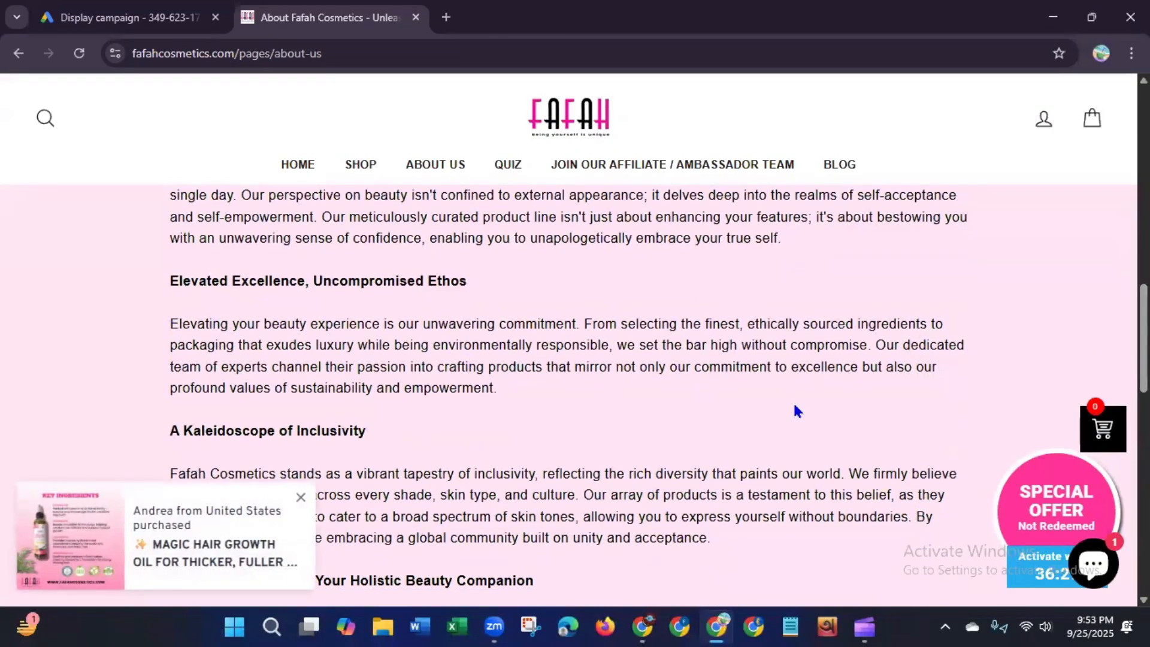
{"action": "scroll", "coordinate": [733, 341], "scroll_direction": "down", "scroll_amount": 2}
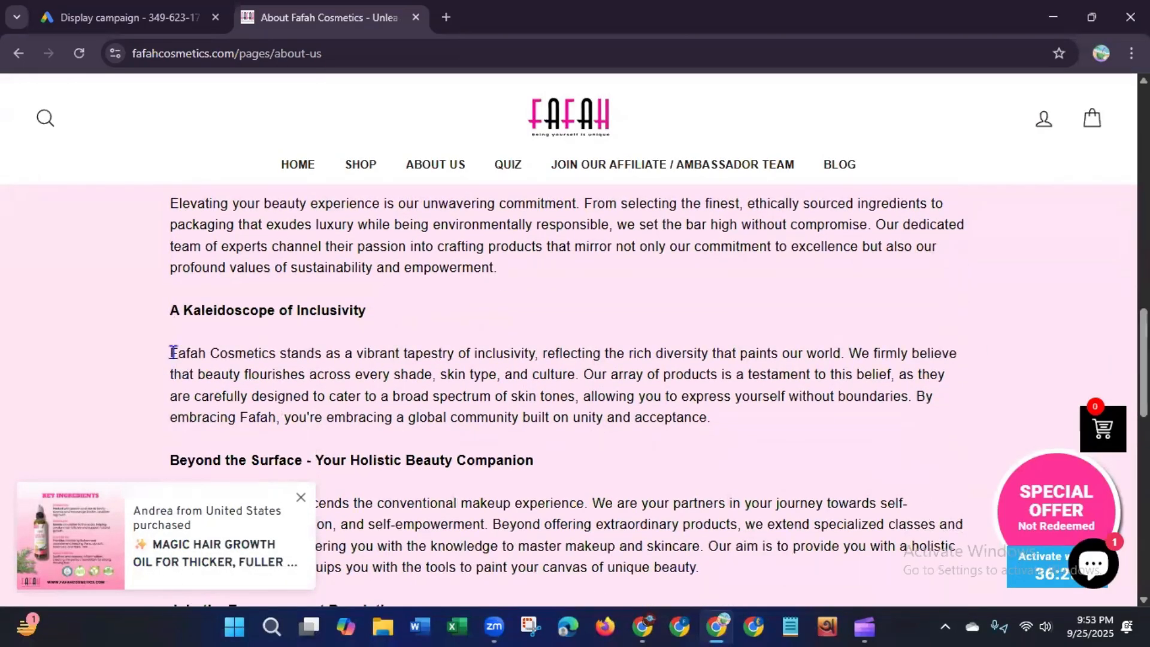
{"action": "left_click_drag", "start_coordinate": [170, 352], "coordinate": [846, 349]}
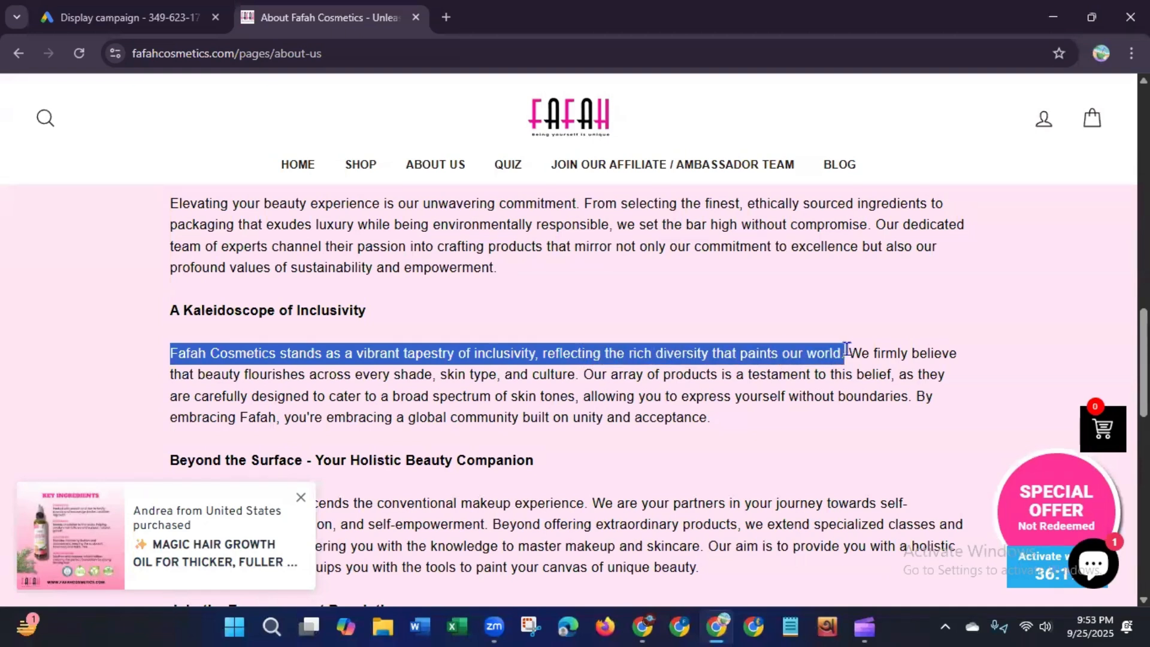
{"action": "right_click", "coordinate": [771, 359]}
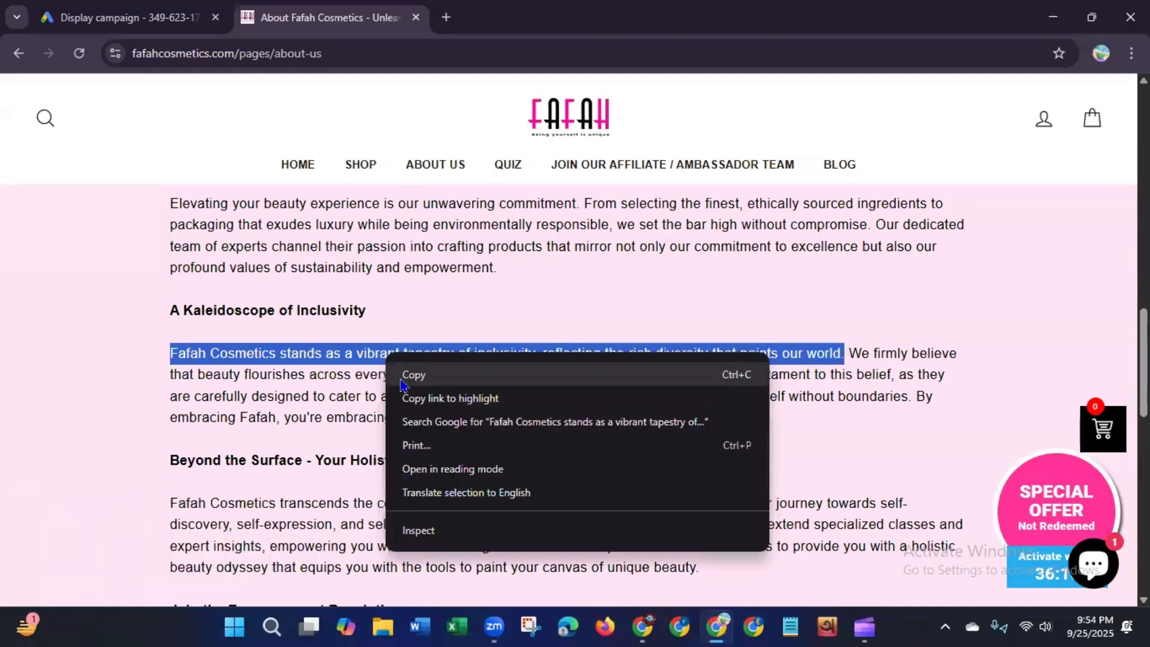
{"action": "left_click", "coordinate": [405, 377]}
{"action": "left_click", "coordinate": [128, 17]}
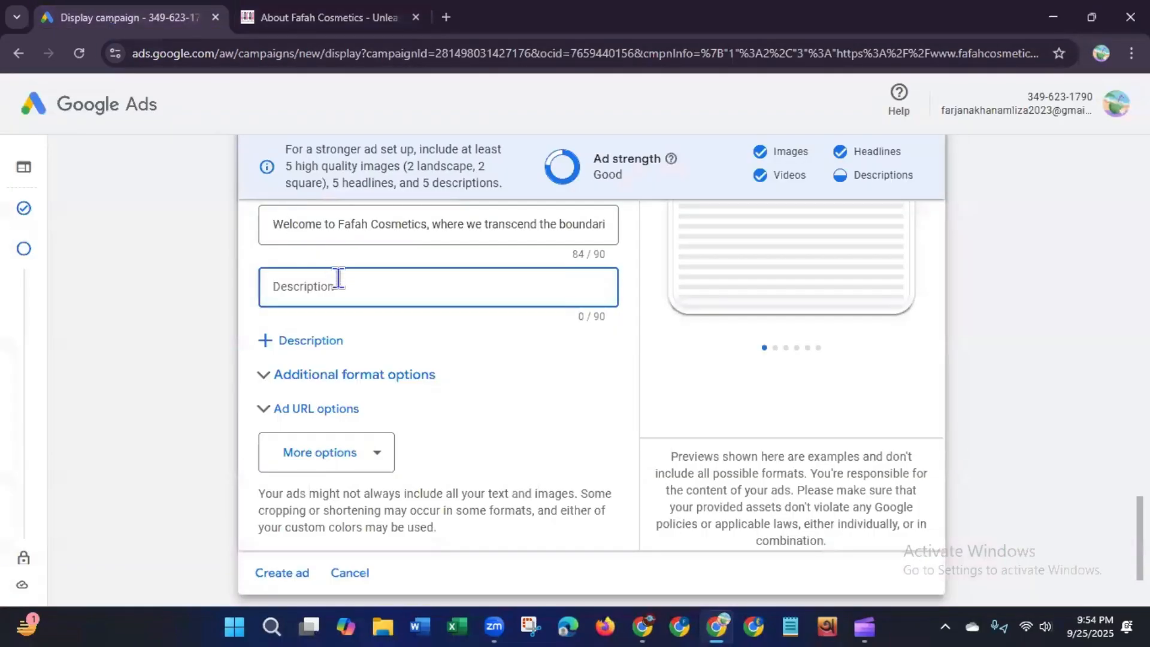
{"action": "key", "text": "ctrl+v"}
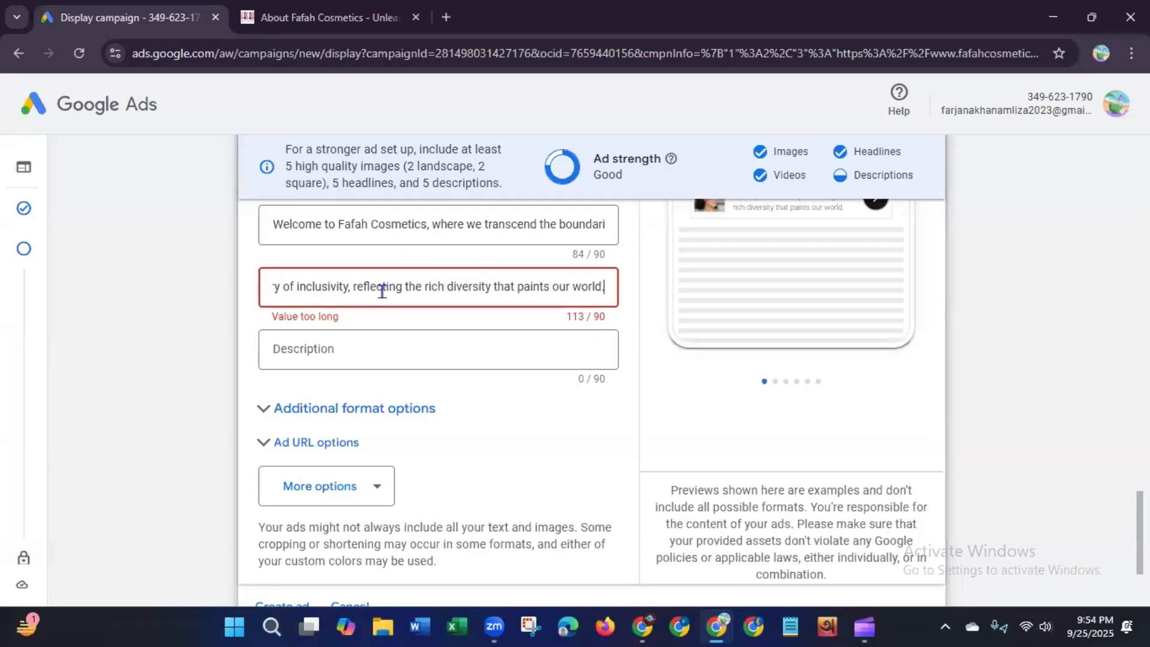
{"action": "left_click", "coordinate": [252, 17]}
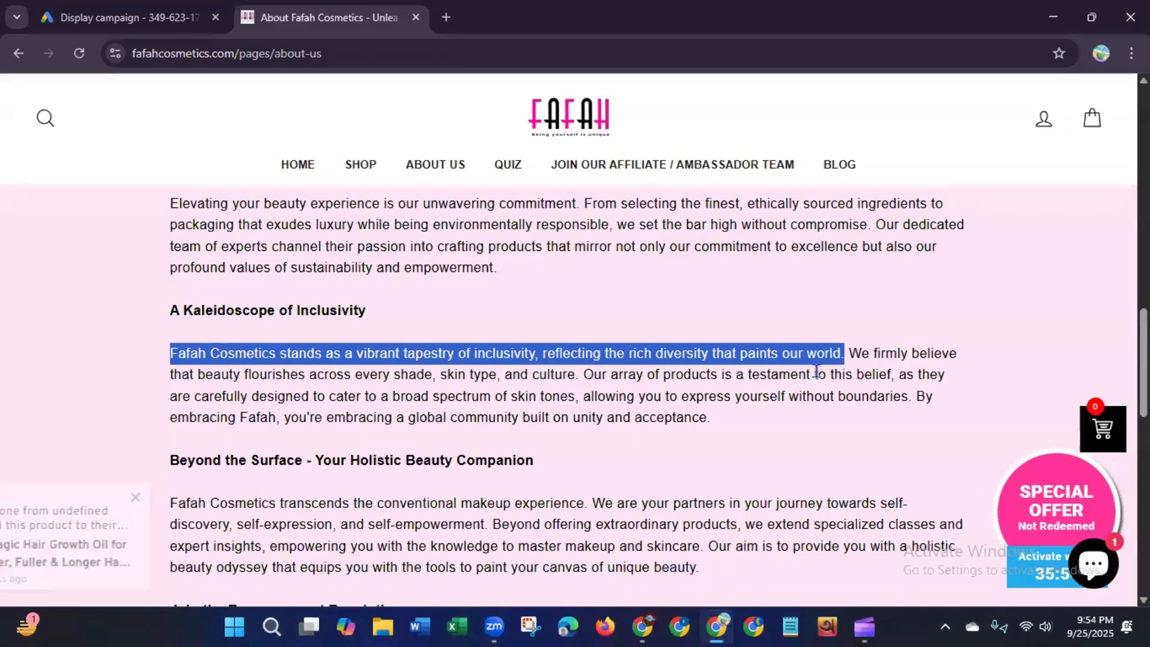
Step: Copy the phrase "Fafah Cosmetics stands as a vibrant tapestry of inclusivity" from the About Us page
{"action": "left_click", "coordinate": [170, 351]}
{"action": "left_click_drag", "start_coordinate": [170, 350], "coordinate": [531, 359]}
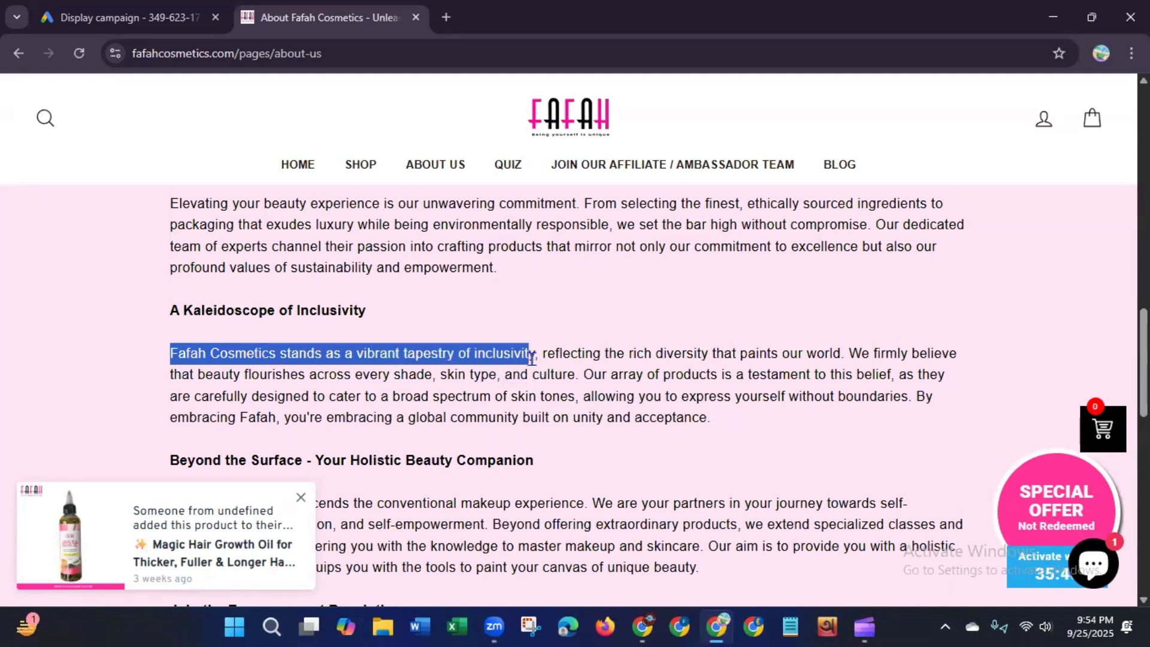
{"action": "right_click", "coordinate": [490, 356]}
{"action": "left_click", "coordinate": [503, 377]}
{"action": "left_click", "coordinate": [104, 25]}
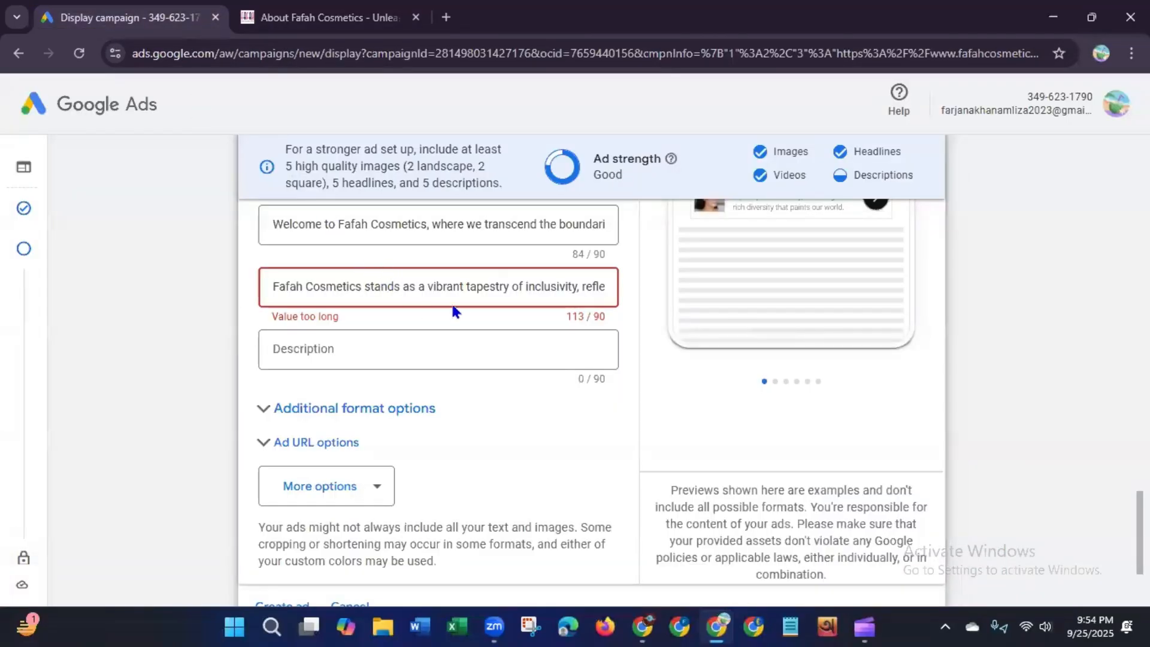
Step: Shorten the fourth description by deleting ", reflecting the rich diversity that paints our world." from its end
{"action": "left_click", "coordinate": [578, 287]}
{"action": "key", "text": "shift+Right"}
{"action": "key", "text": "shift+Right"}
{"action": "key", "text": "shift+Right"}
{"action": "key", "text": "shift+Right"}
{"action": "key", "text": "shift+Right"}
{"action": "key", "text": "shift+Right"}
{"action": "key", "text": "shift+Right"}
{"action": "key", "text": "shift+Right"}
{"action": "key", "text": "shift+Right"}
{"action": "key", "text": "shift+Right"}
{"action": "key", "text": "shift+Right"}
{"action": "key", "text": "shift+Right"}
{"action": "key", "text": "shift+Right"}
{"action": "key", "text": "shift+Right"}
{"action": "key", "text": "shift+Right"}
{"action": "key", "text": "shift+Right"}
{"action": "key", "text": "shift+Right"}
{"action": "key", "text": "shift+Right"}
{"action": "key", "text": "shift+Right"}
{"action": "key", "text": "shift+Right"}
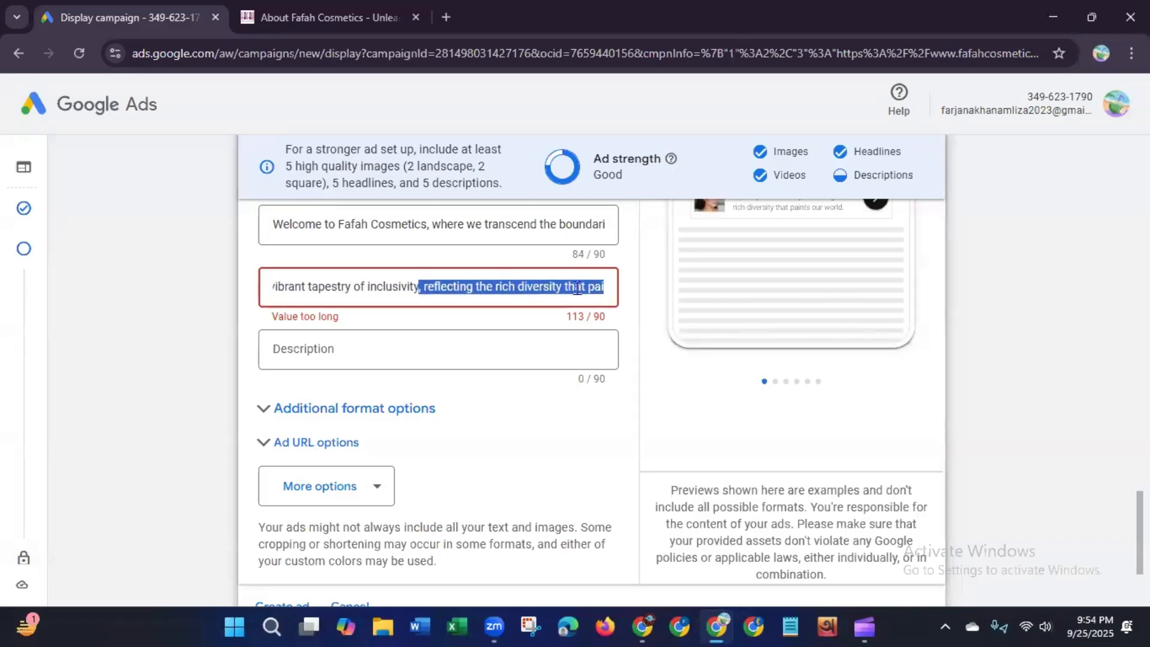
{"action": "key", "text": "shift+Right"}
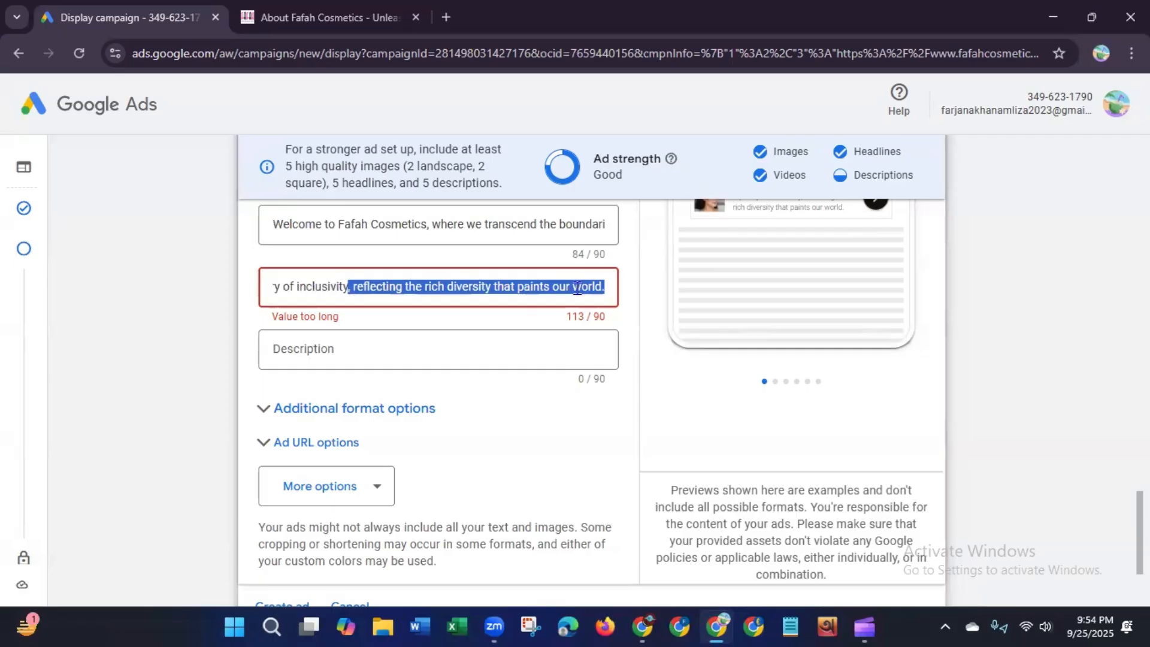
{"action": "key", "text": "BackSpace"}
Step: Copy "Fafah Cosmetics transcends the conventional makeup experience." from the About Us page and paste it as the fifth description
{"action": "key", "text": "ctrl+Tab"}
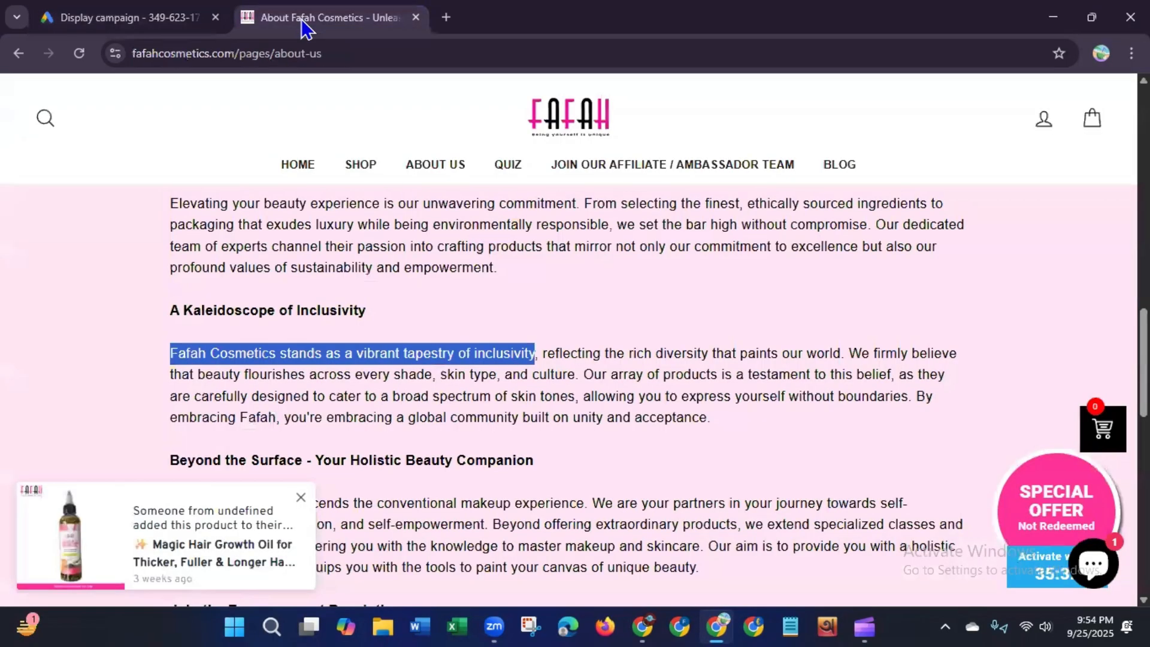
{"action": "scroll", "coordinate": [732, 414], "scroll_direction": "down", "scroll_amount": 3}
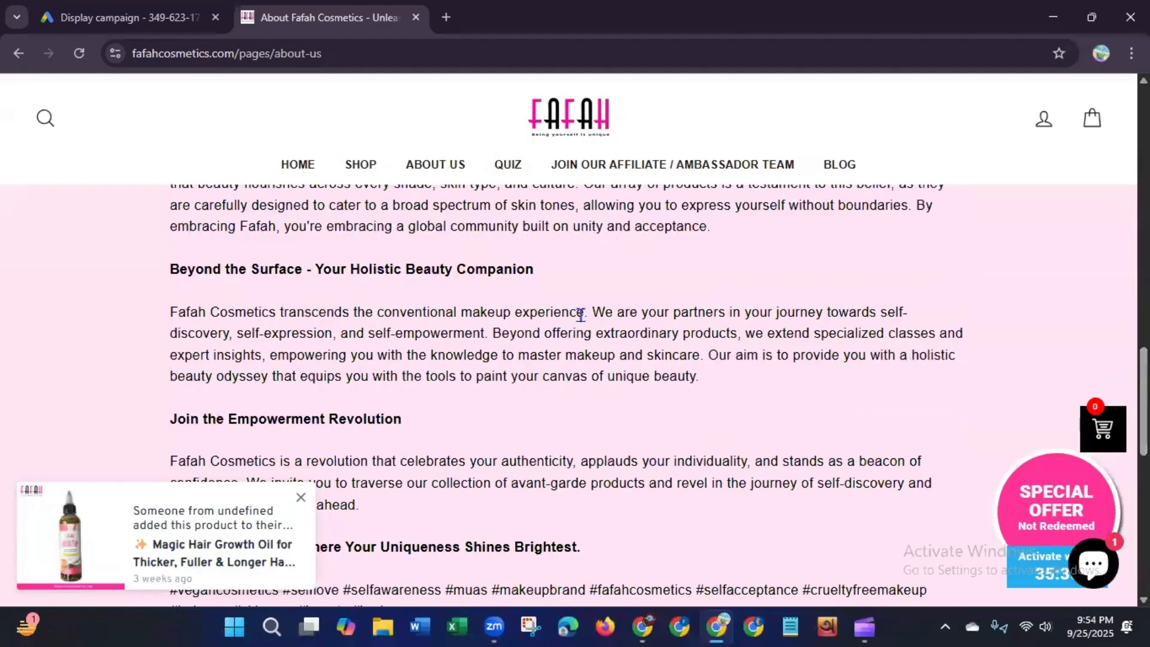
{"action": "left_click_drag", "start_coordinate": [589, 312], "coordinate": [159, 326]}
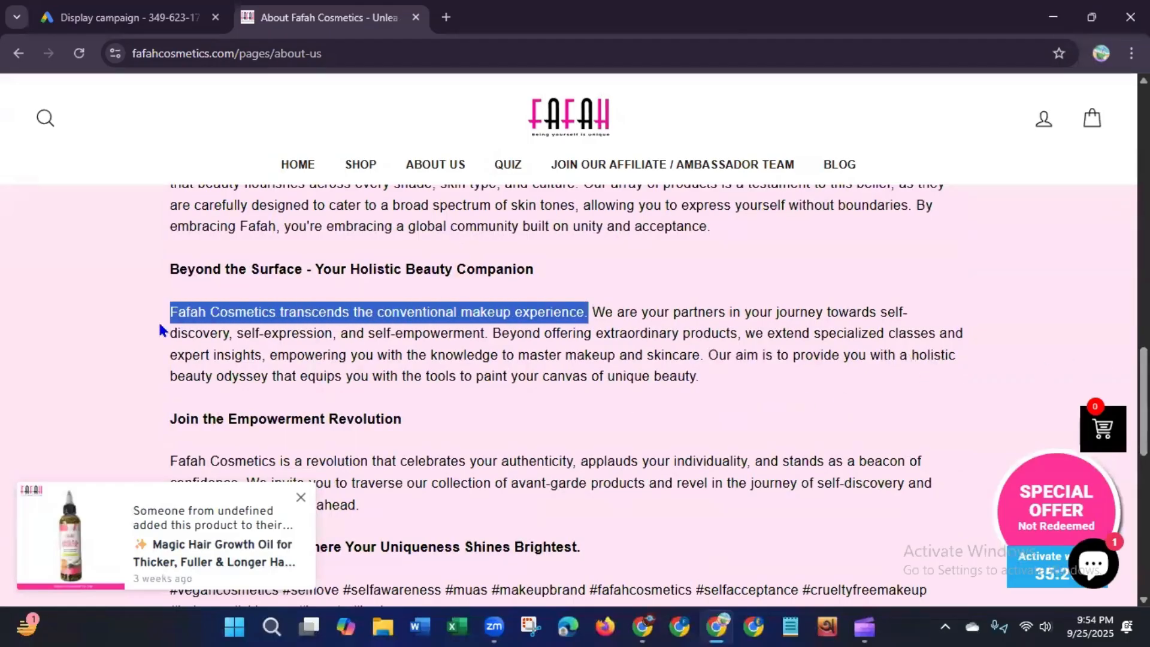
{"action": "right_click", "coordinate": [233, 309]}
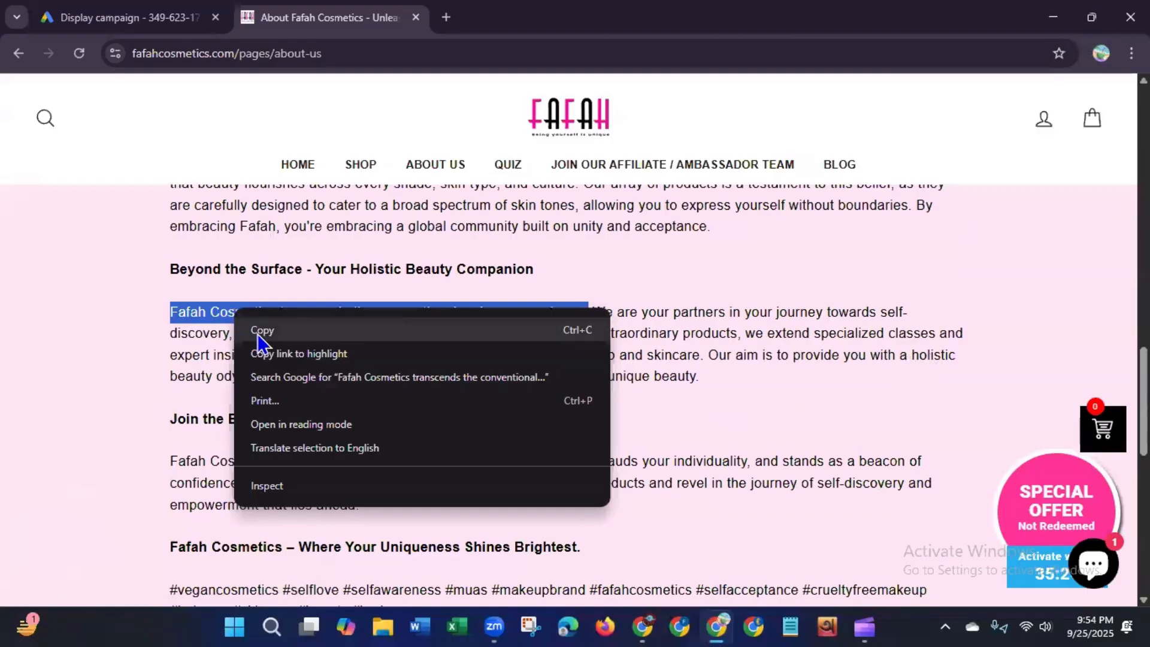
{"action": "left_click", "coordinate": [258, 327]}
{"action": "left_click", "coordinate": [96, 15]}
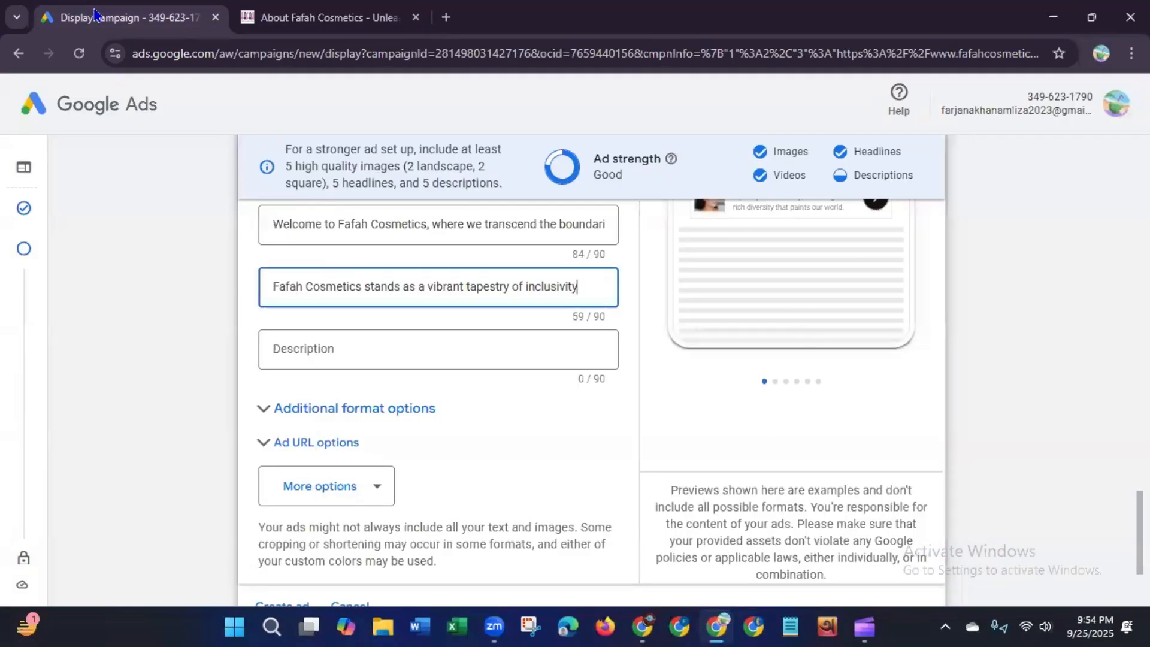
{"action": "left_click", "coordinate": [309, 348]}
{"action": "key", "text": "ctrl+v"}
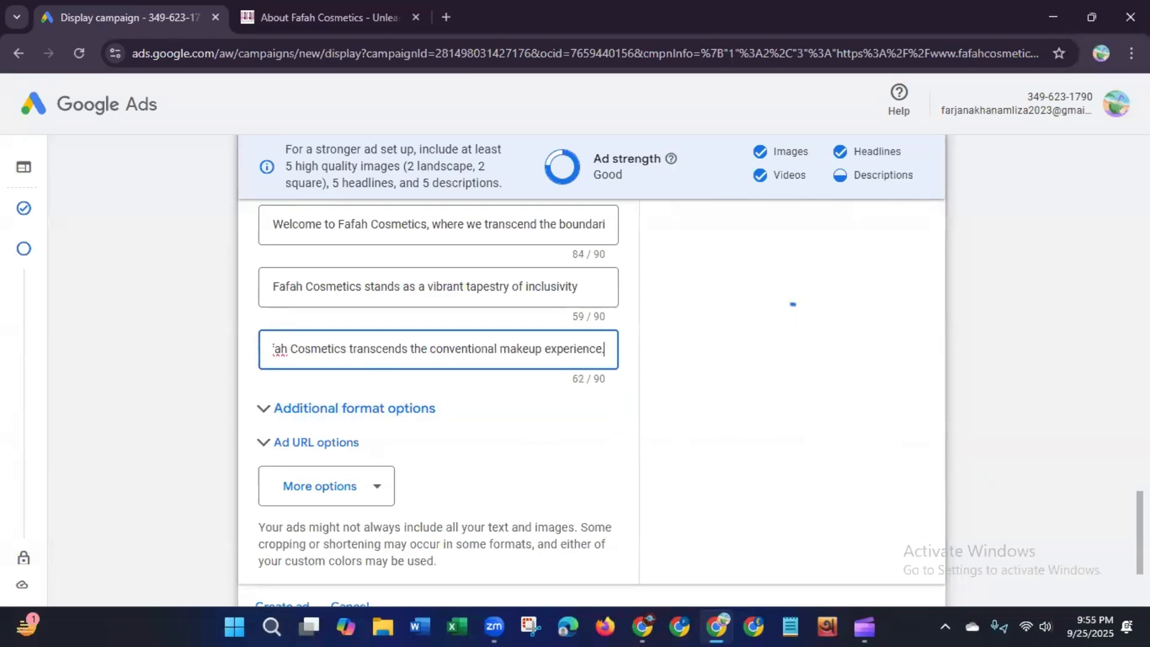
Step: Scroll through the headlines and descriptions to check the ad strength rating
{"action": "scroll", "coordinate": [592, 383], "scroll_direction": "up", "scroll_amount": 3}
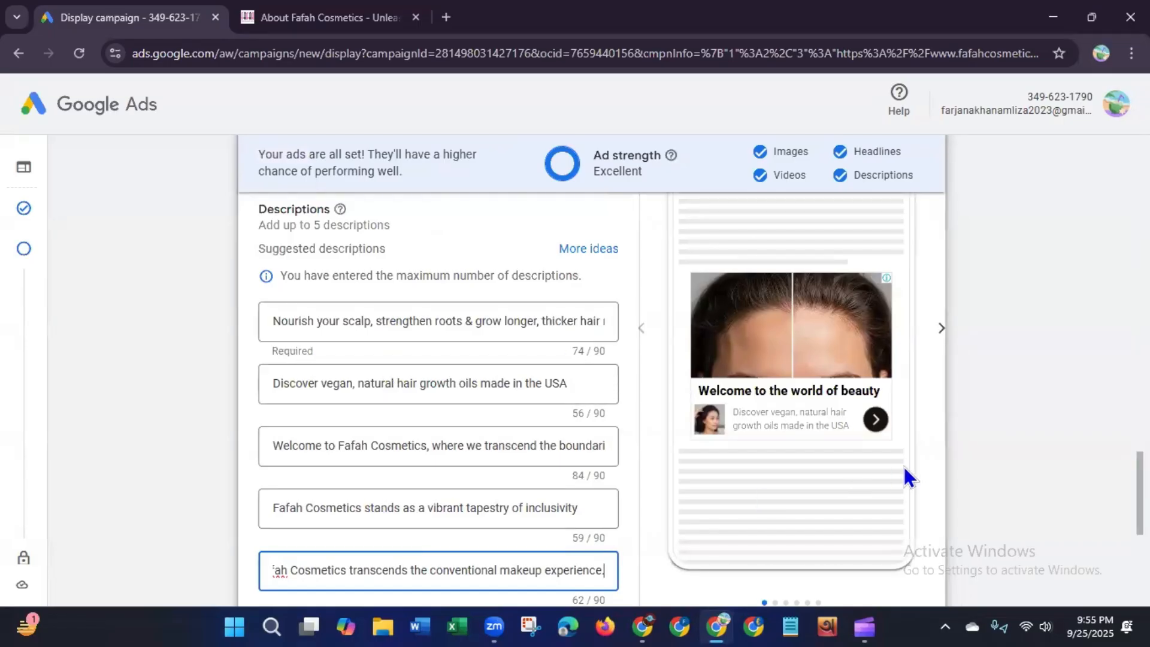
{"action": "scroll", "coordinate": [1140, 515], "scroll_direction": "down", "scroll_amount": 3}
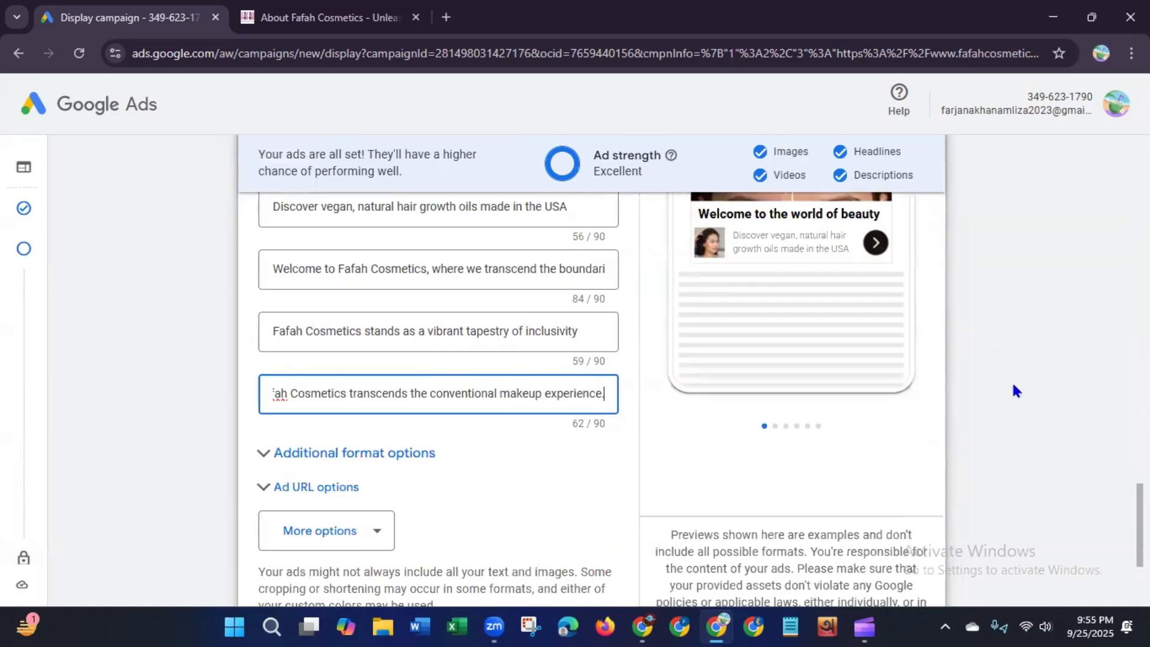
{"action": "scroll", "coordinate": [599, 396], "scroll_direction": "up", "scroll_amount": 2}
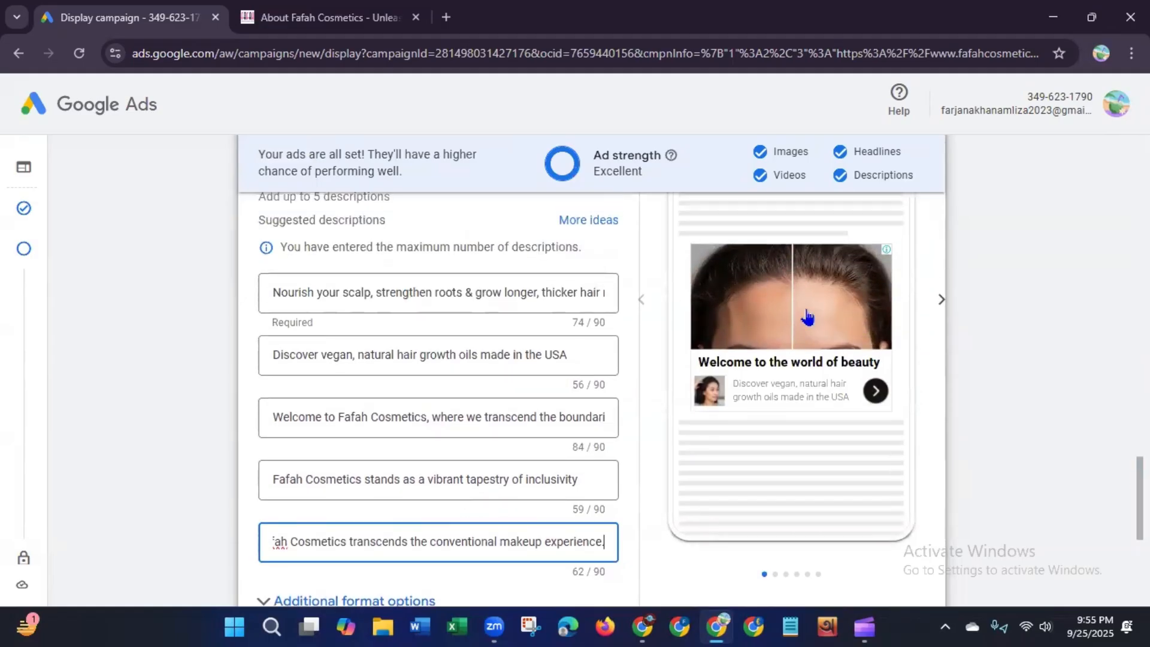
{"action": "left_click_drag", "start_coordinate": [594, 154], "coordinate": [656, 183]}
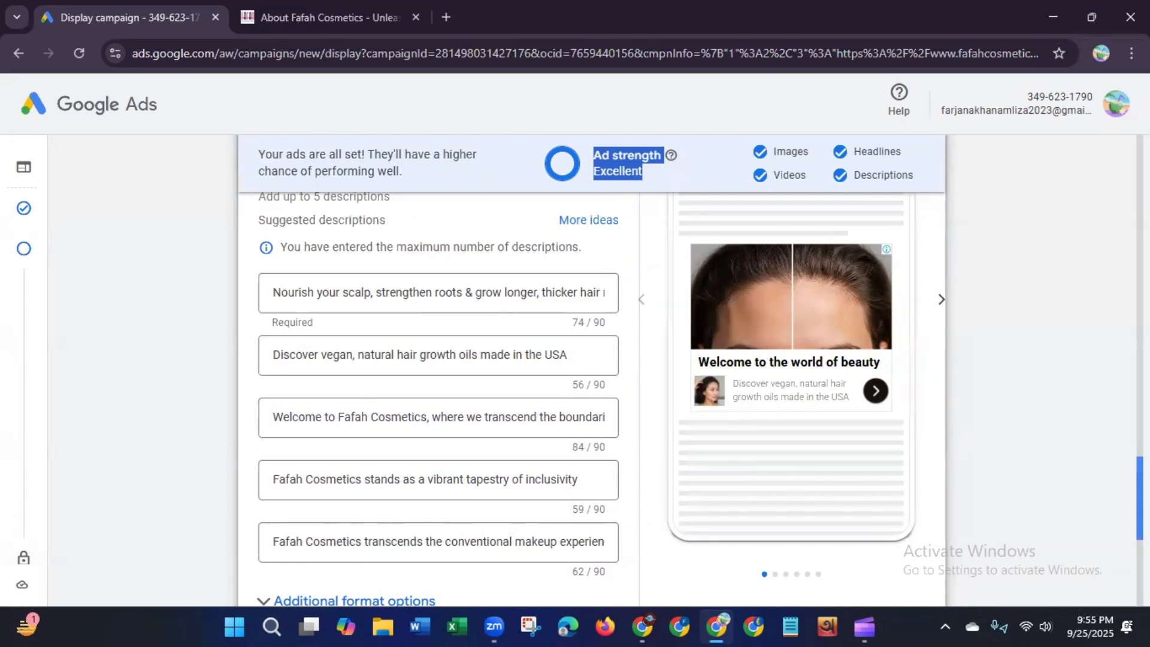
{"action": "scroll", "coordinate": [882, 177], "scroll_direction": "up", "scroll_amount": 4}
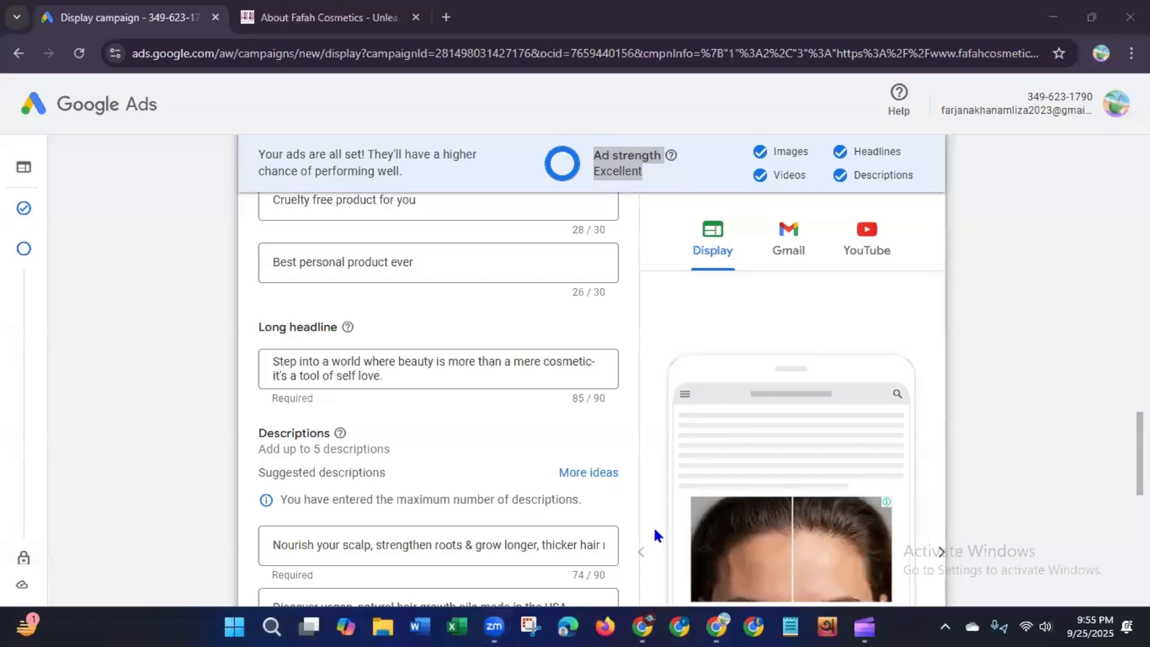
{"action": "left_click_drag", "start_coordinate": [1140, 453], "coordinate": [1140, 481]}
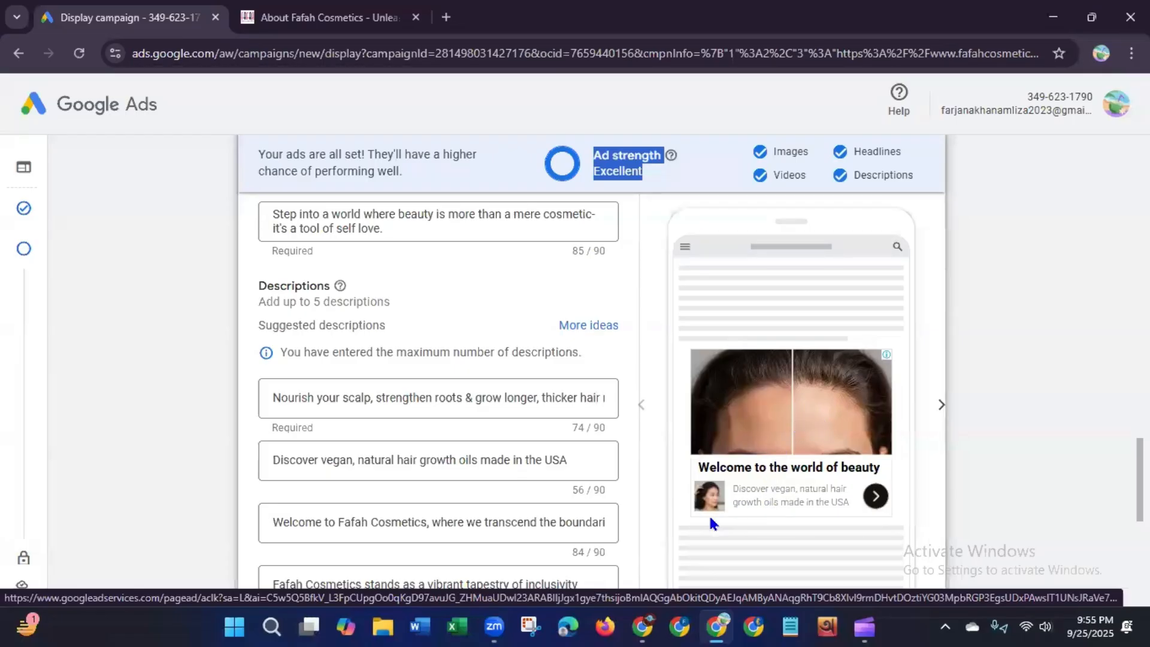
Step: Cycle through the Display and Gmail previews of the responsive ad
{"action": "left_click", "coordinate": [940, 406]}
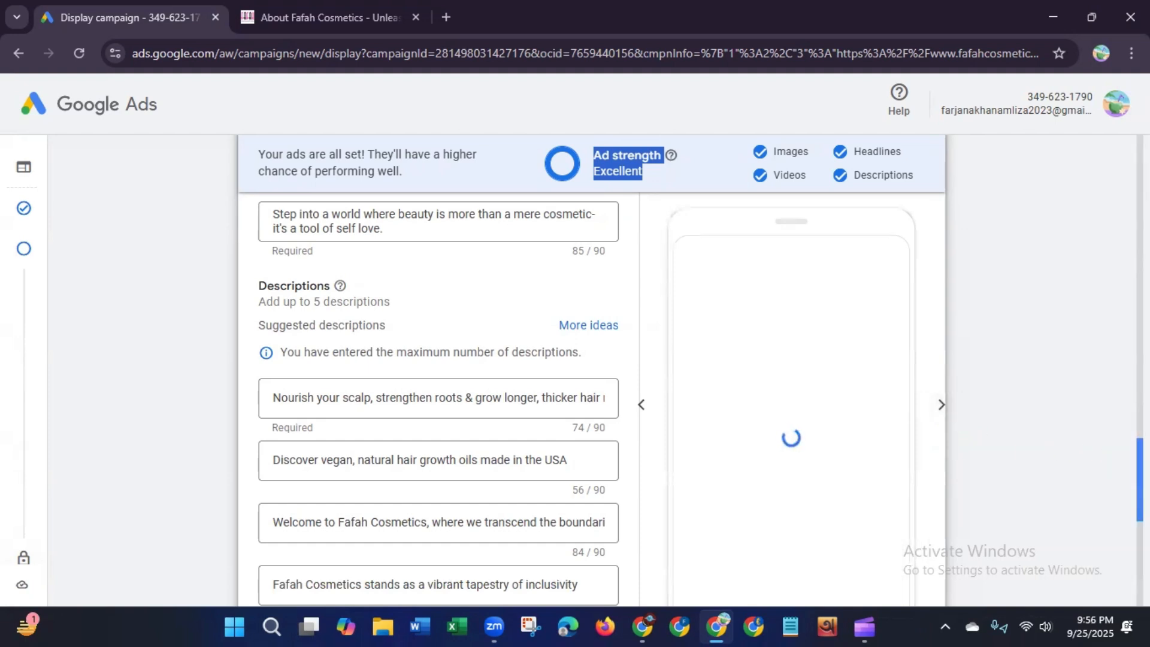
{"action": "scroll", "coordinate": [1066, 419], "scroll_direction": "down", "scroll_amount": 1}
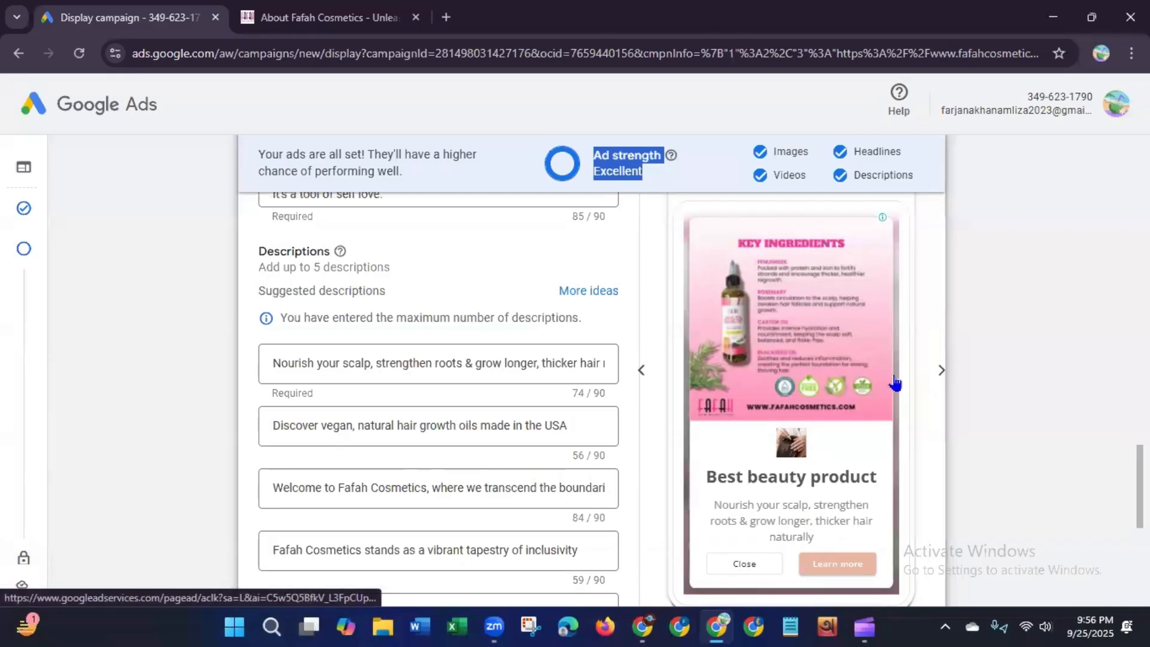
{"action": "left_click", "coordinate": [941, 371]}
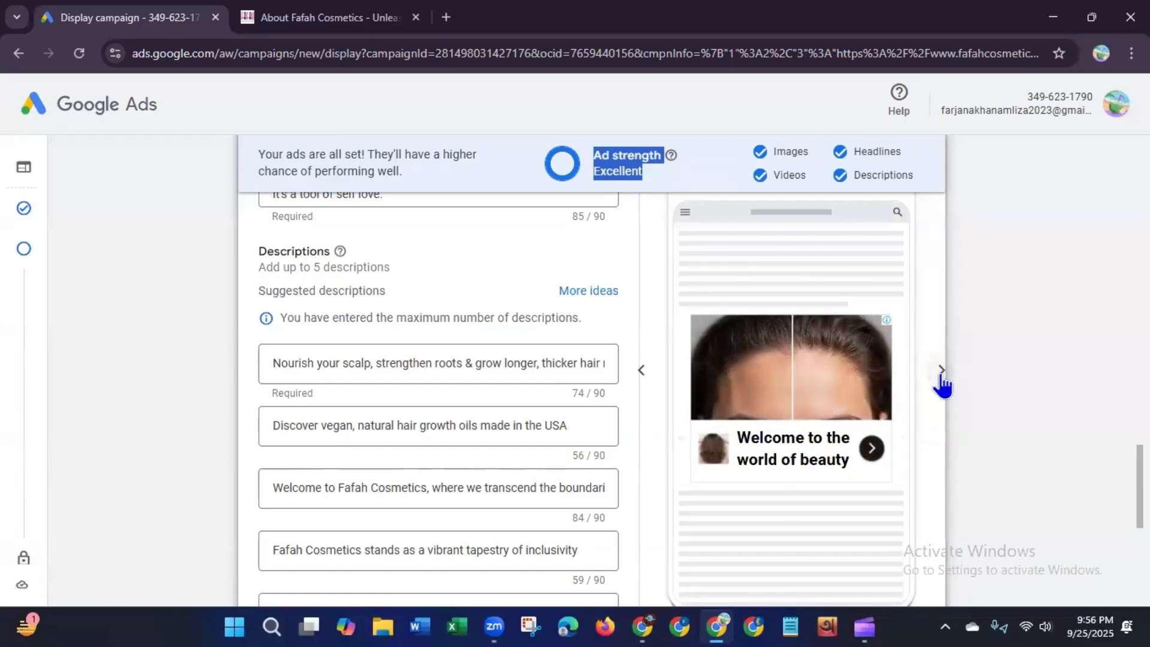
{"action": "left_click", "coordinate": [941, 371]}
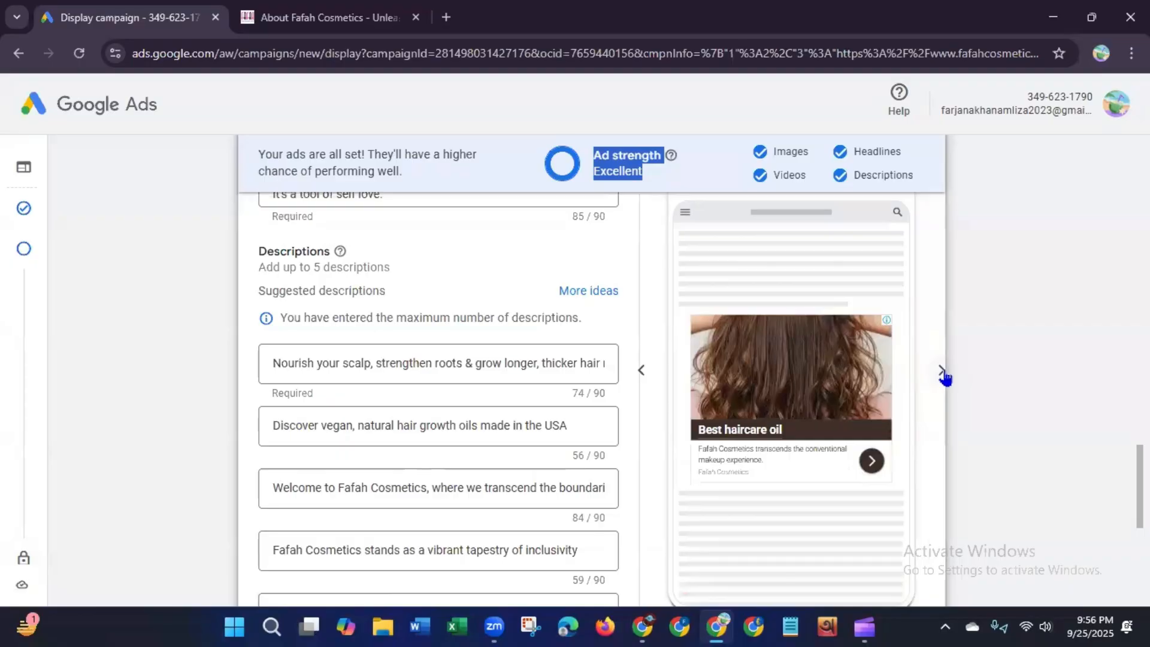
{"action": "left_click", "coordinate": [943, 372]}
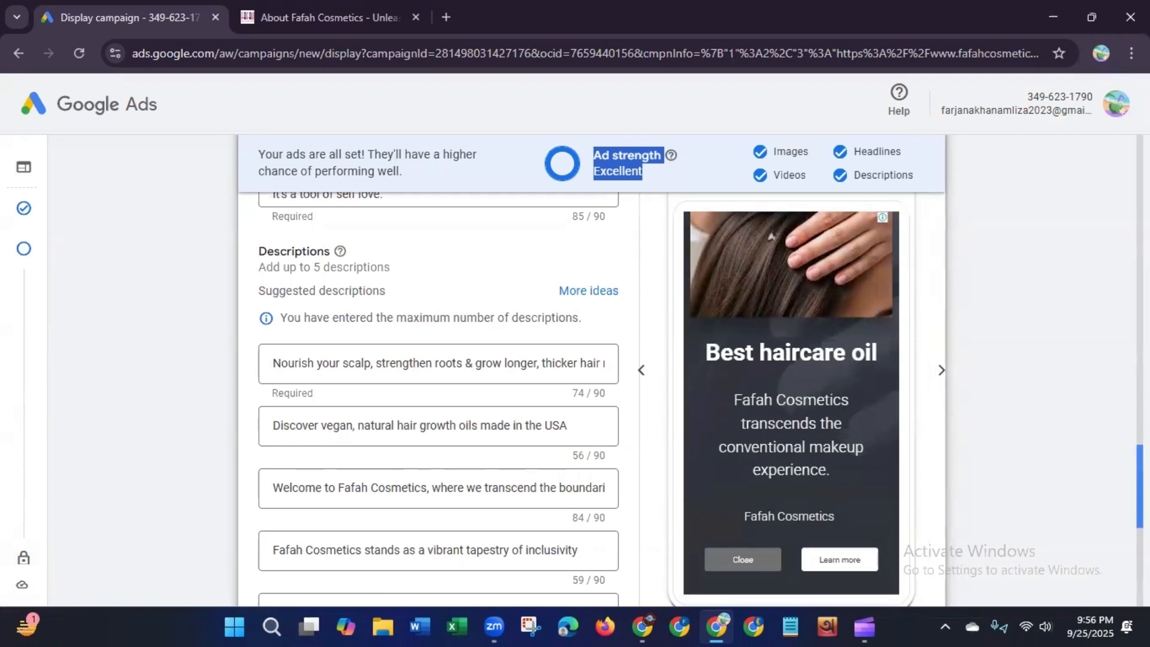
{"action": "scroll", "coordinate": [1140, 479], "scroll_direction": "up", "scroll_amount": 4}
{"action": "scroll", "coordinate": [1140, 479], "scroll_direction": "down", "scroll_amount": 3}
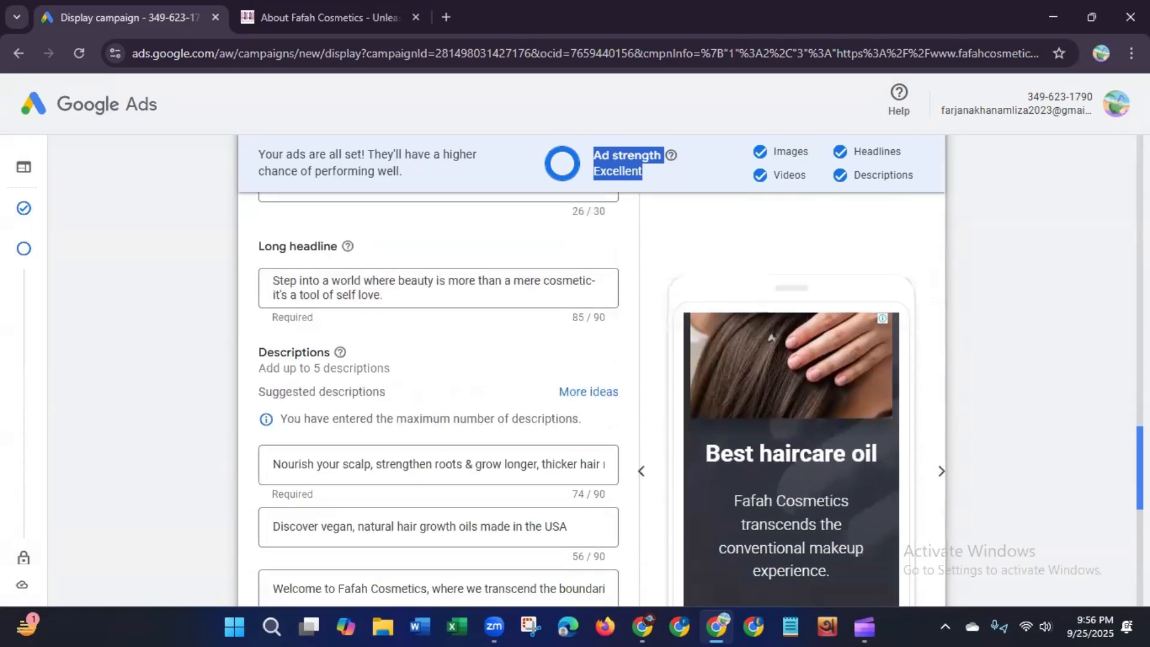
{"action": "scroll", "coordinate": [1140, 480], "scroll_direction": "down", "scroll_amount": 3}
{"action": "scroll", "coordinate": [1140, 480], "scroll_direction": "up", "scroll_amount": 1}
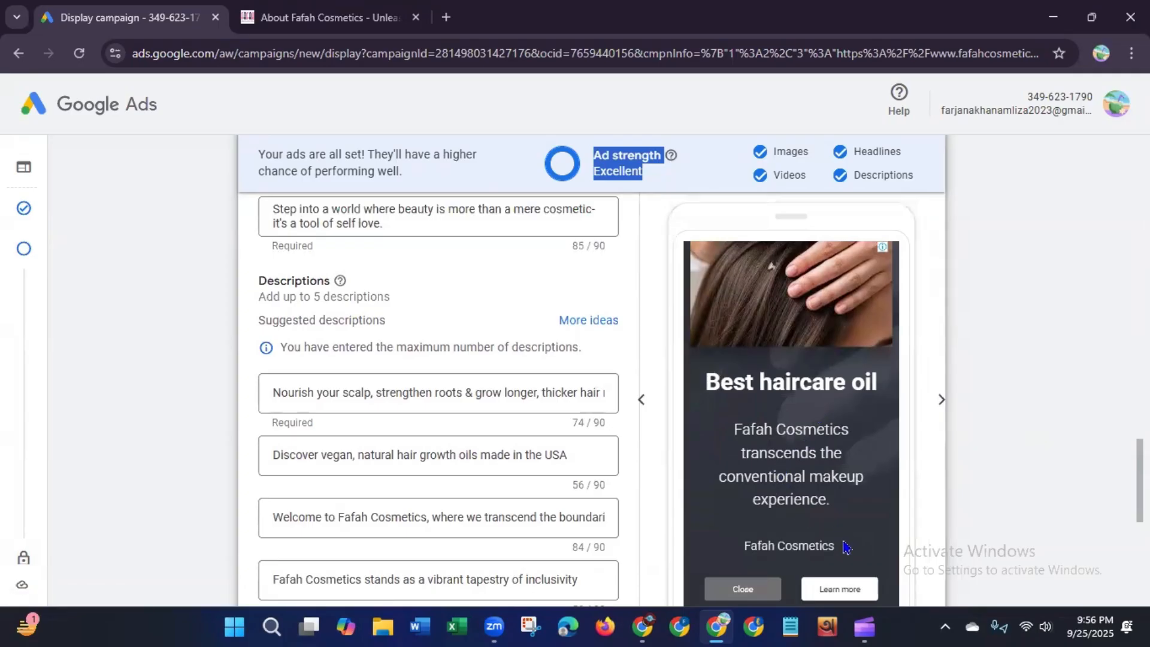
{"action": "left_click", "coordinate": [941, 401]}
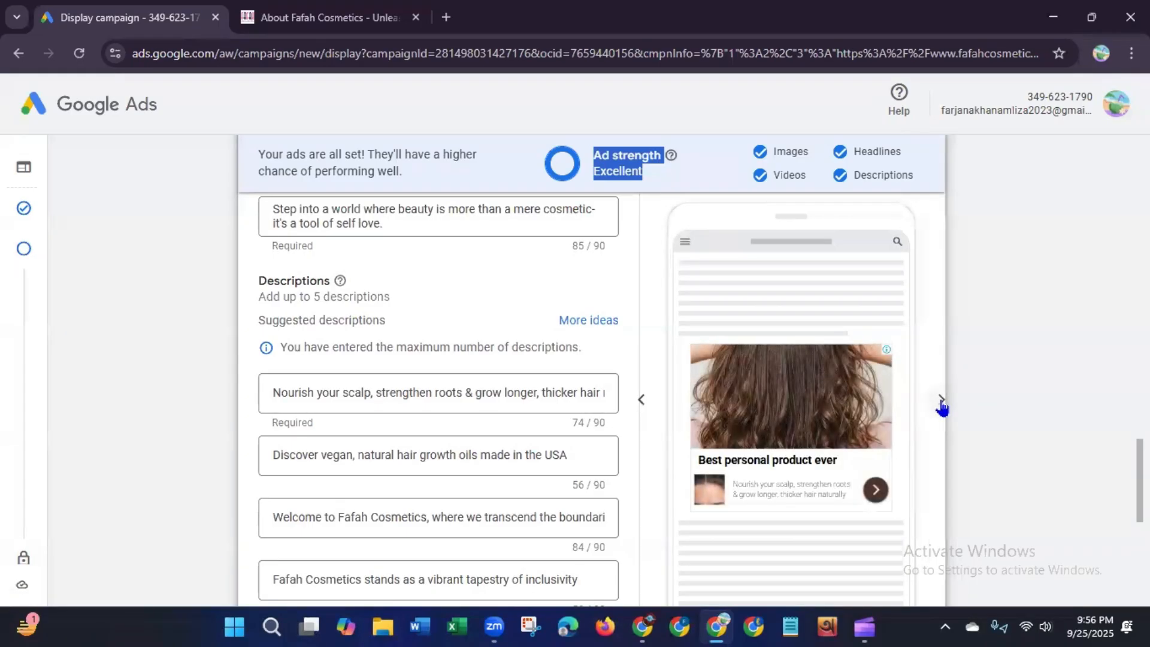
{"action": "left_click", "coordinate": [941, 401]}
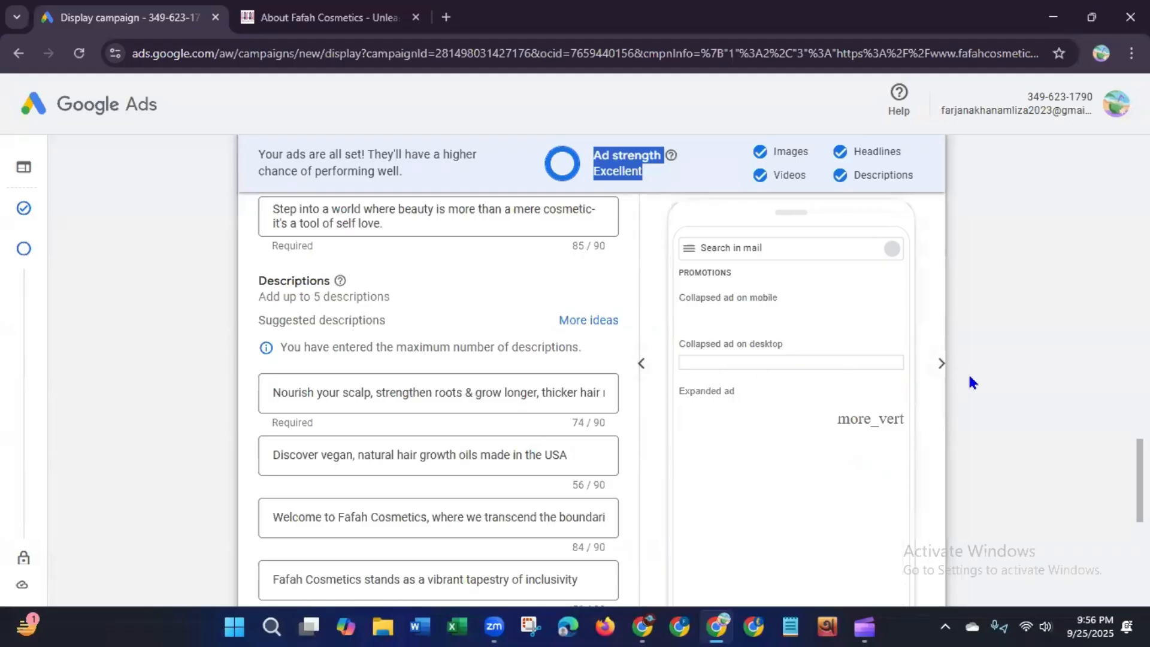
{"action": "left_click", "coordinate": [941, 367]}
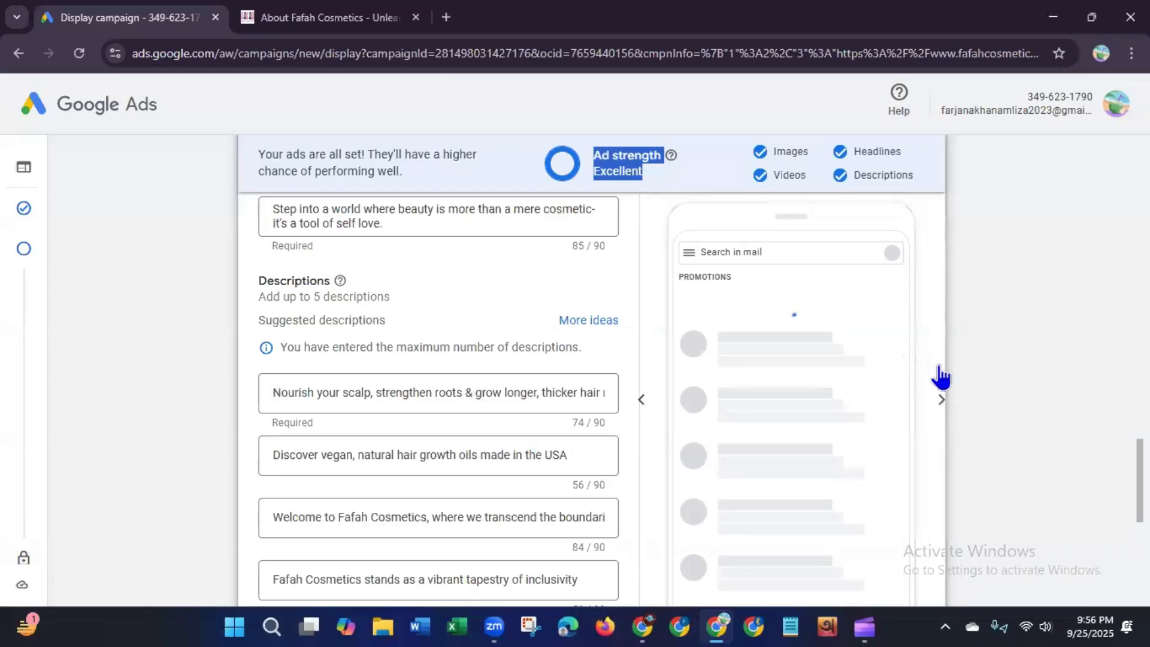
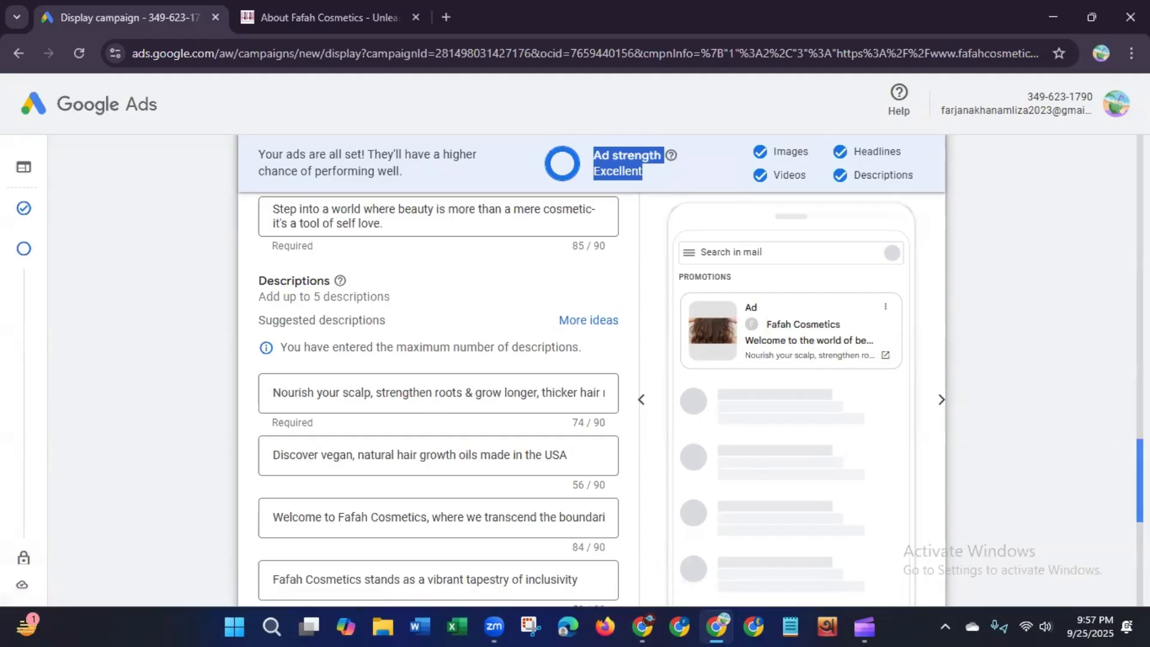
Step: Cycle through the YouTube previews of the responsive ad and return to the Display preview
{"action": "scroll", "coordinate": [1139, 468], "scroll_direction": "up", "scroll_amount": 1}
{"action": "scroll", "coordinate": [1139, 467], "scroll_direction": "up", "scroll_amount": 2}
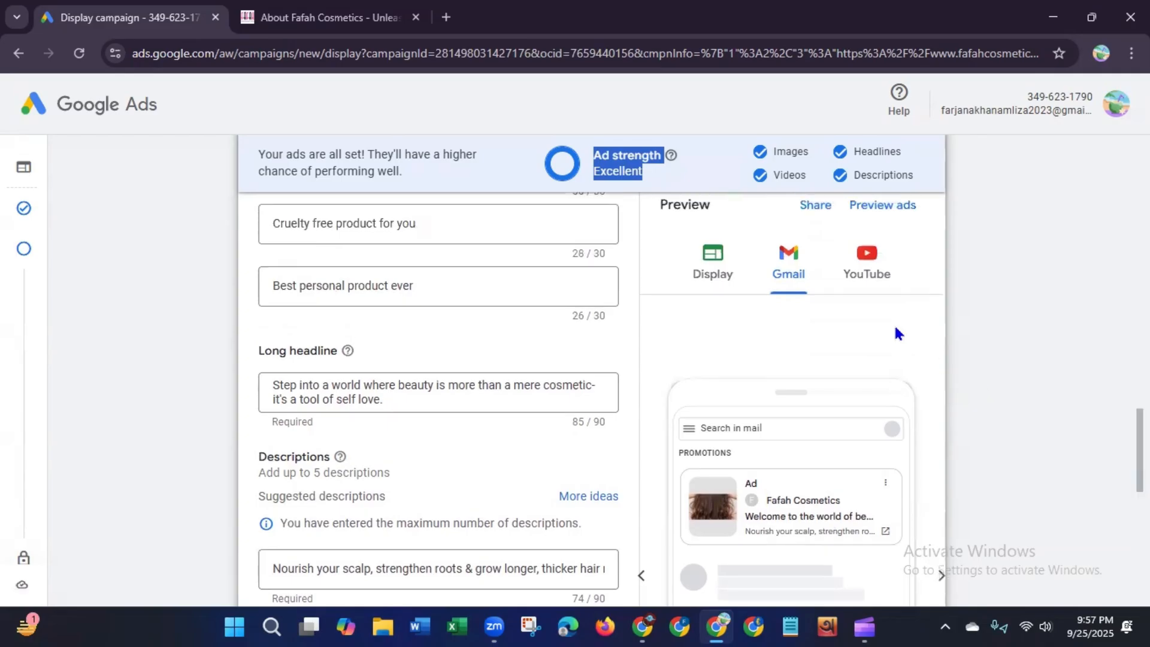
{"action": "left_click", "coordinate": [882, 284]}
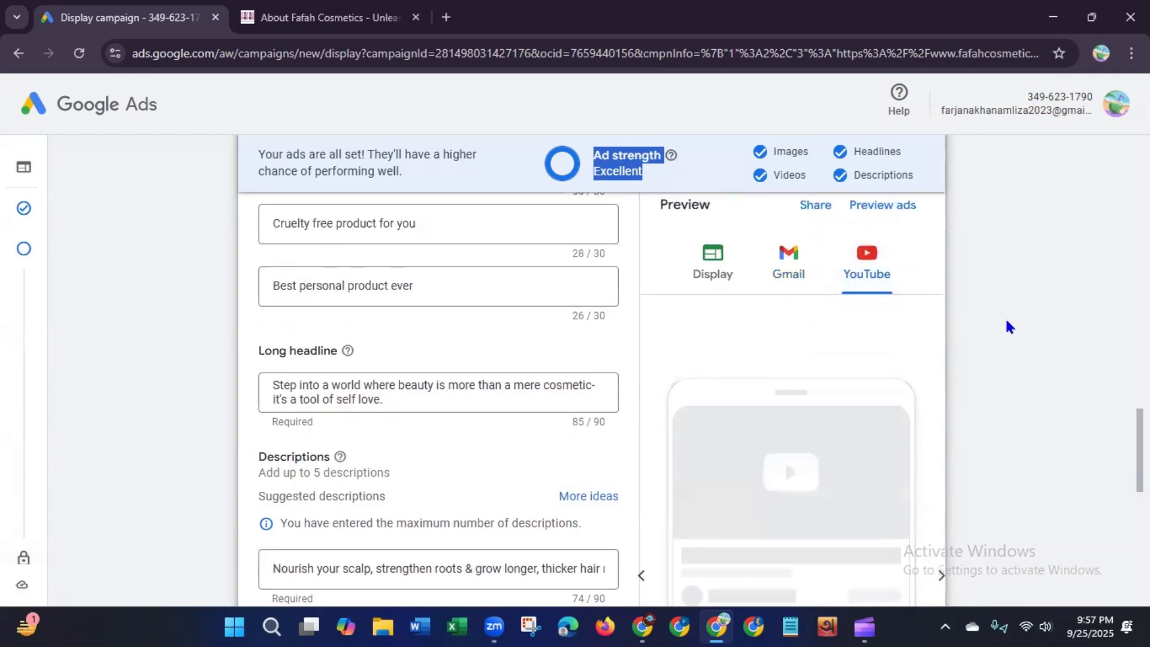
{"action": "scroll", "coordinate": [1139, 468], "scroll_direction": "down", "scroll_amount": 5}
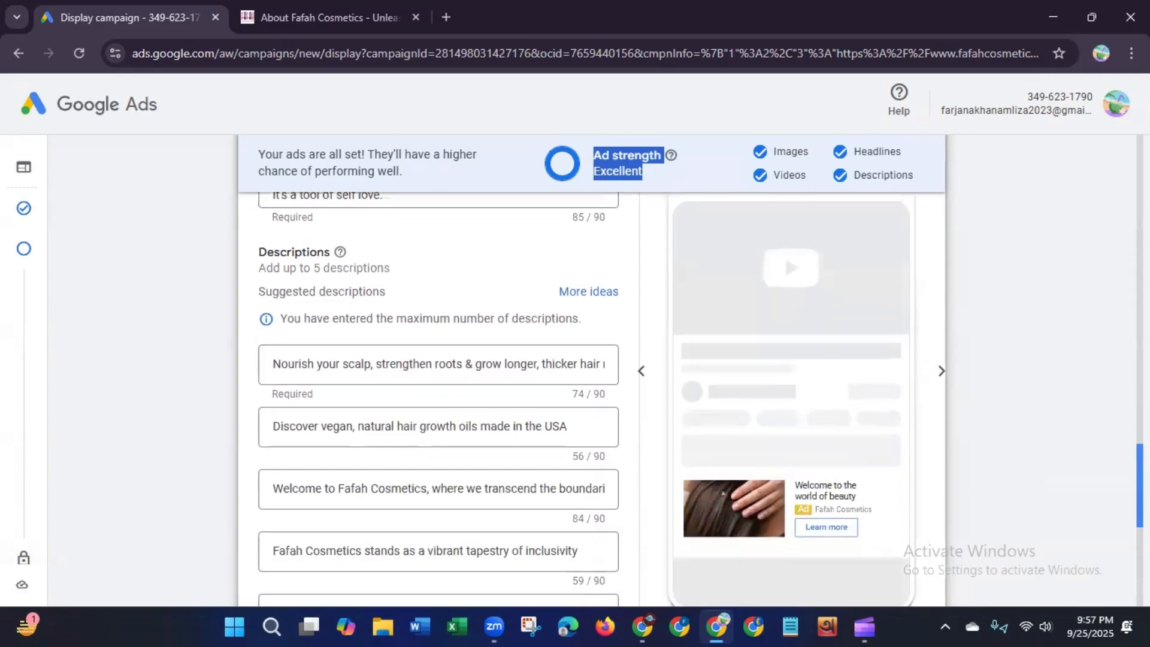
{"action": "scroll", "coordinate": [1014, 473], "scroll_direction": "up", "scroll_amount": 1}
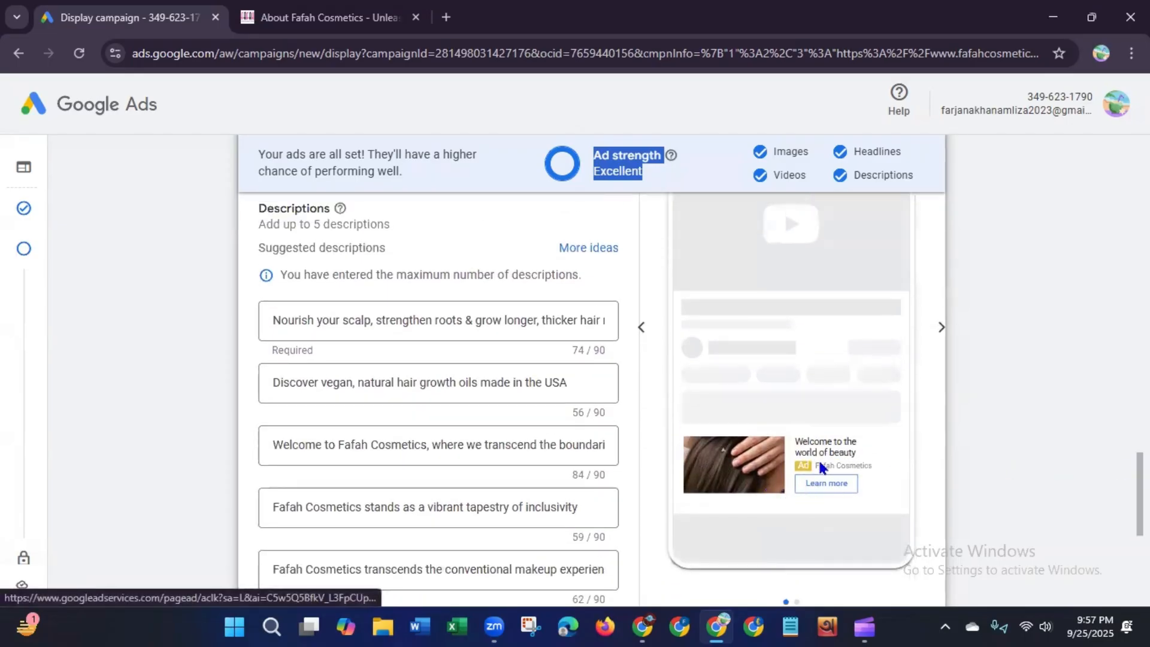
{"action": "scroll", "coordinate": [1004, 409], "scroll_direction": "up", "scroll_amount": 1}
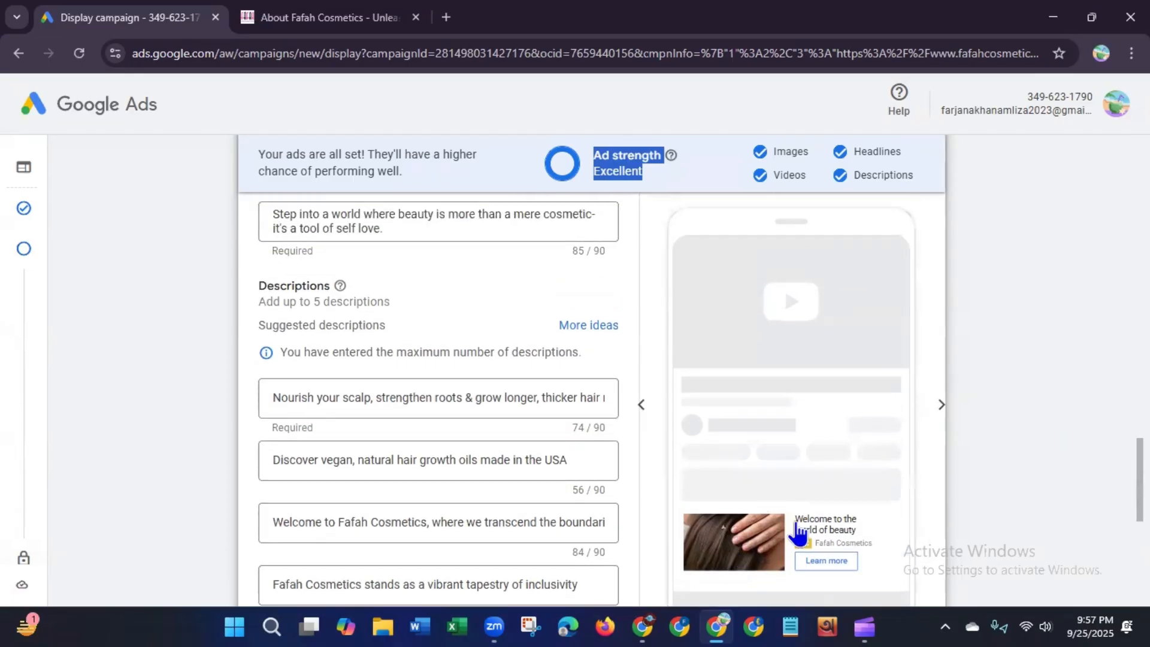
{"action": "left_click", "coordinate": [941, 405]}
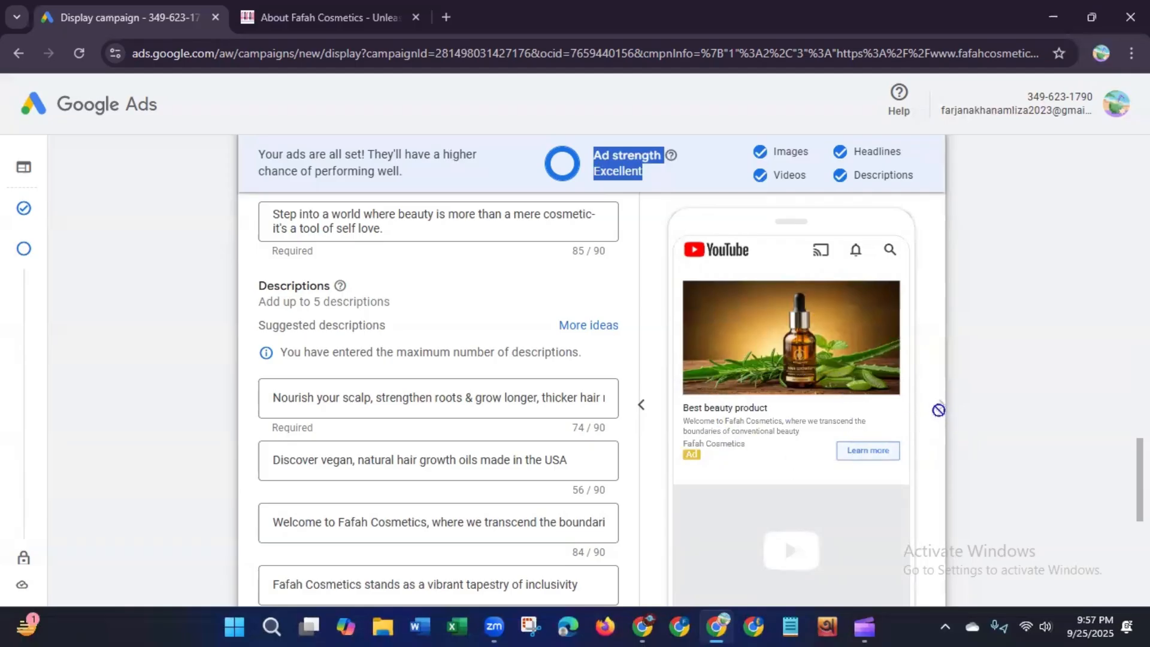
{"action": "scroll", "coordinate": [938, 410], "scroll_direction": "up", "scroll_amount": 4}
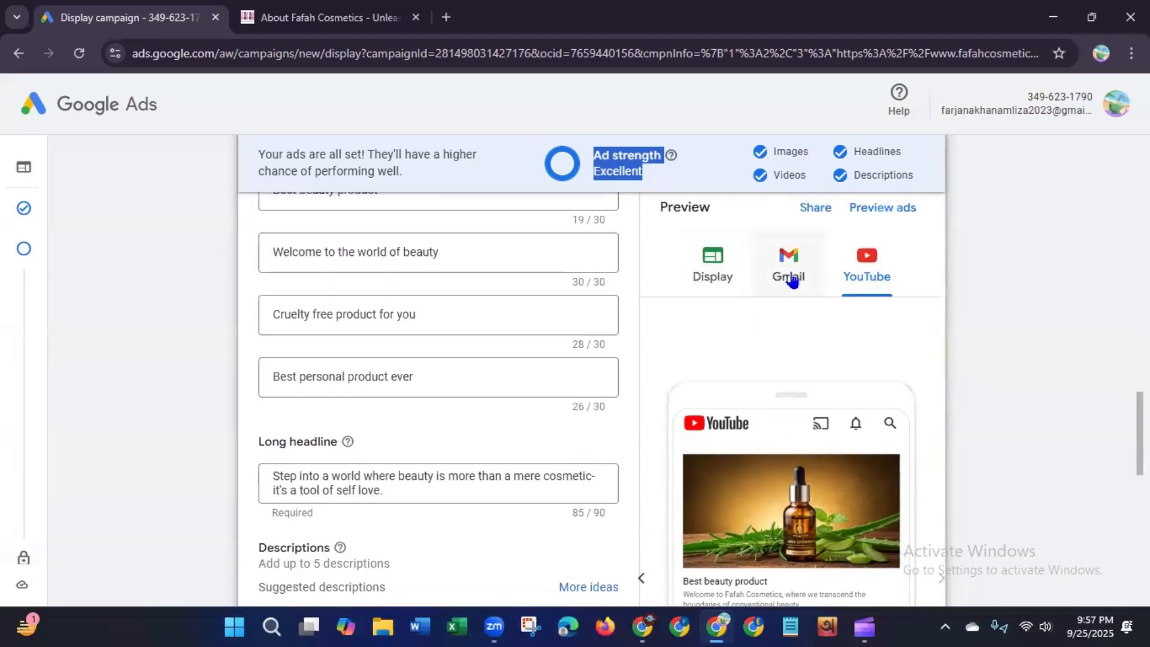
{"action": "left_click", "coordinate": [706, 268]}
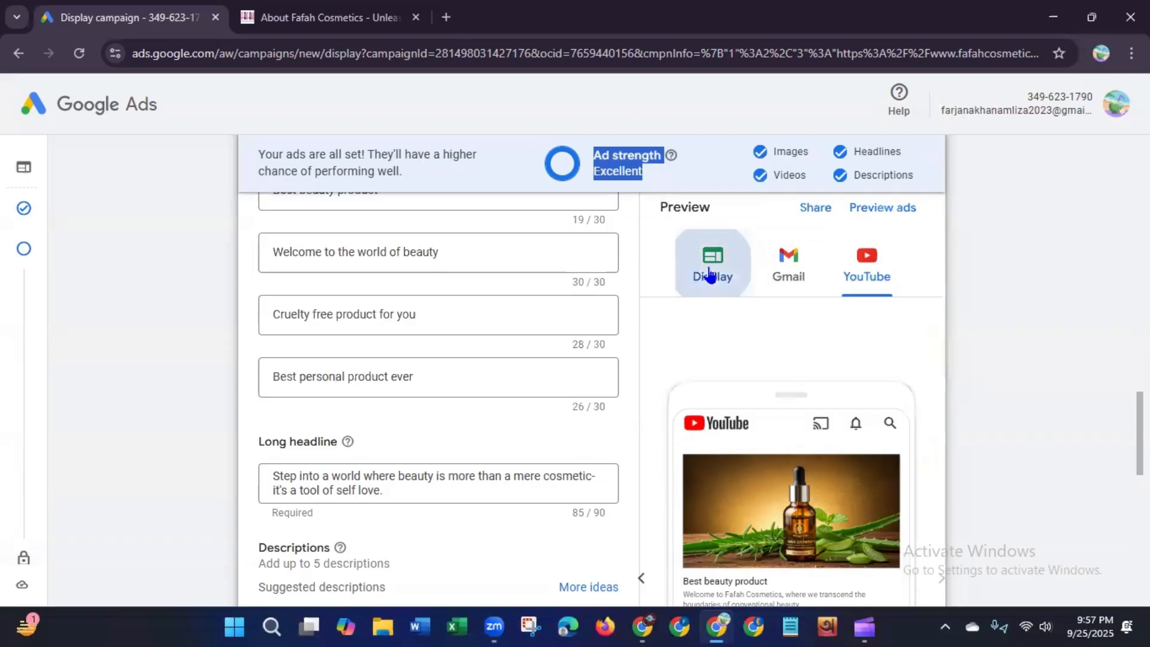
Step: Expand and collapse the Additional format options and Ad URL options sections of the ad
{"action": "left_click_drag", "start_coordinate": [1140, 419], "coordinate": [1140, 532]}
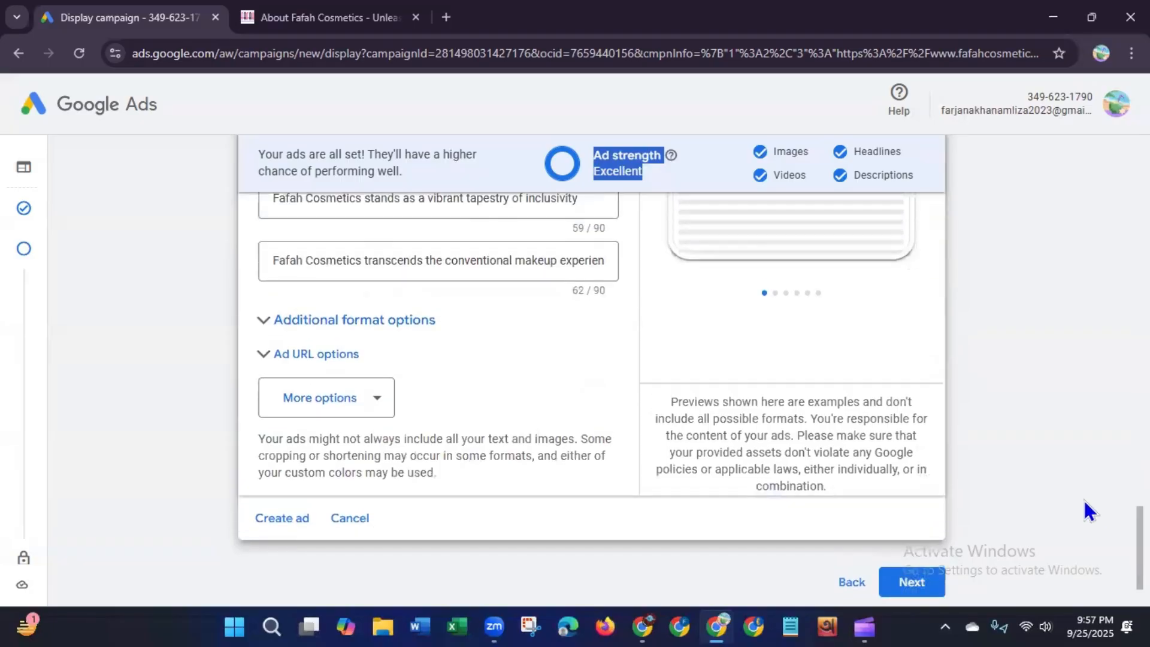
{"action": "left_click", "coordinate": [358, 321]}
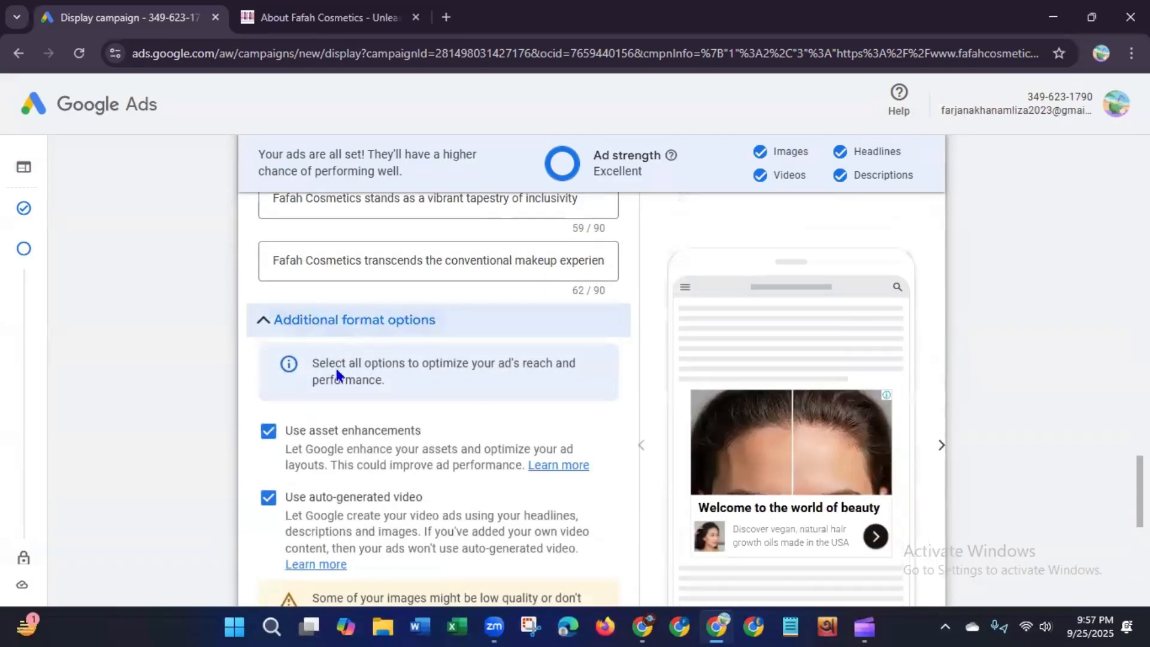
{"action": "left_click", "coordinate": [405, 331]}
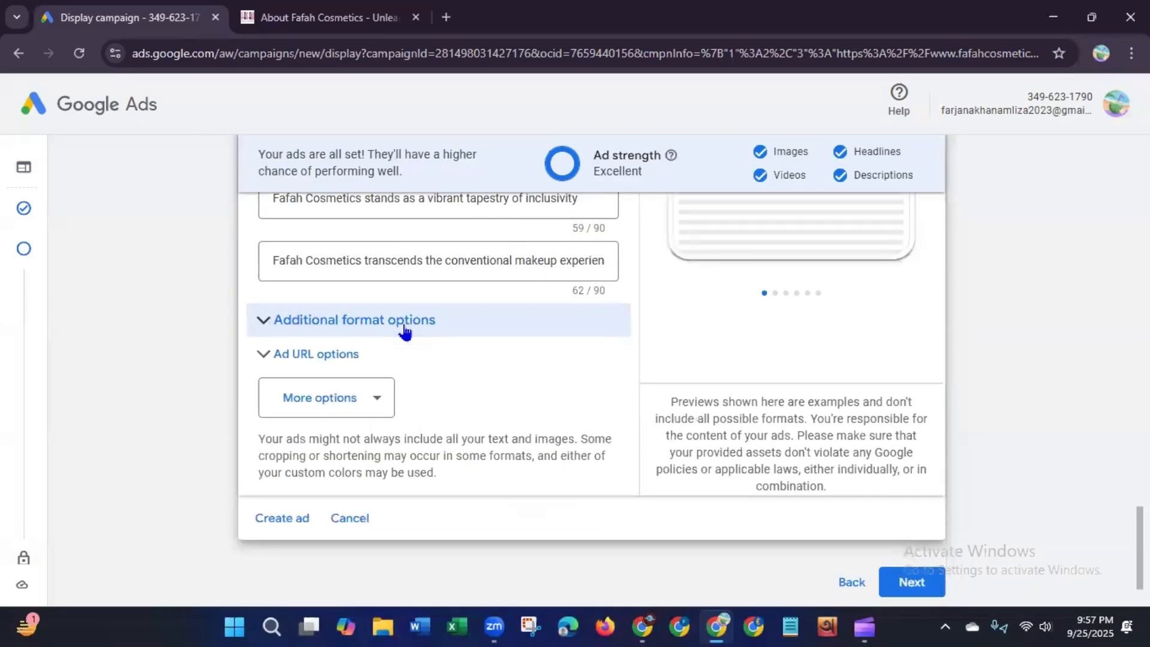
{"action": "left_click", "coordinate": [342, 360]}
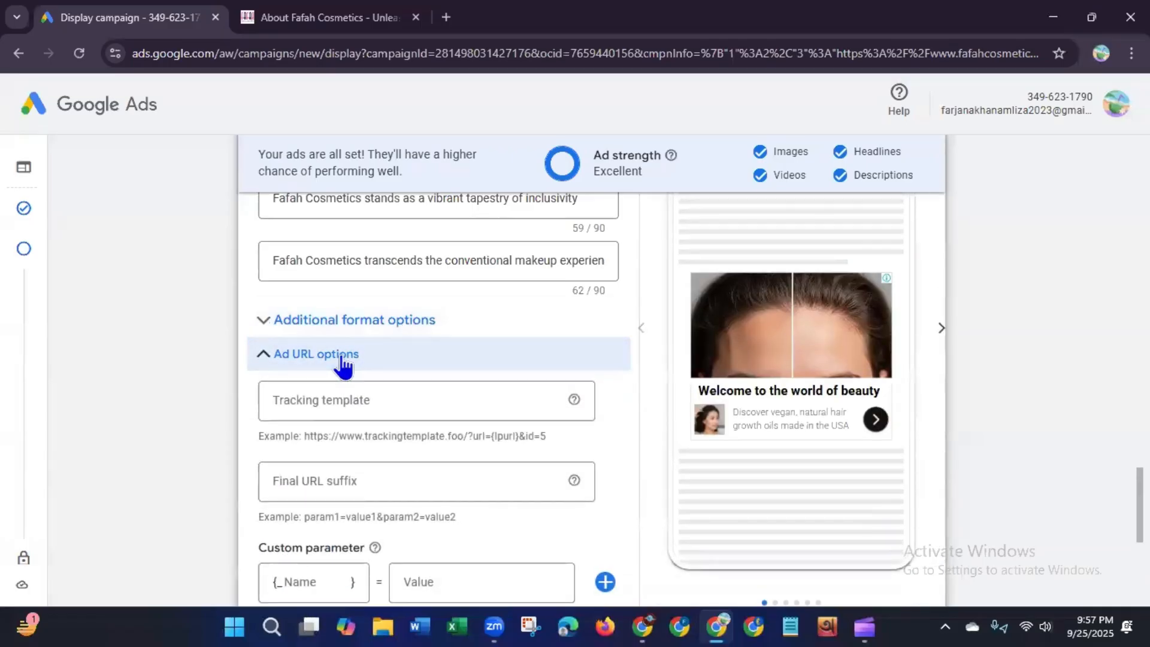
{"action": "left_click", "coordinate": [342, 359]}
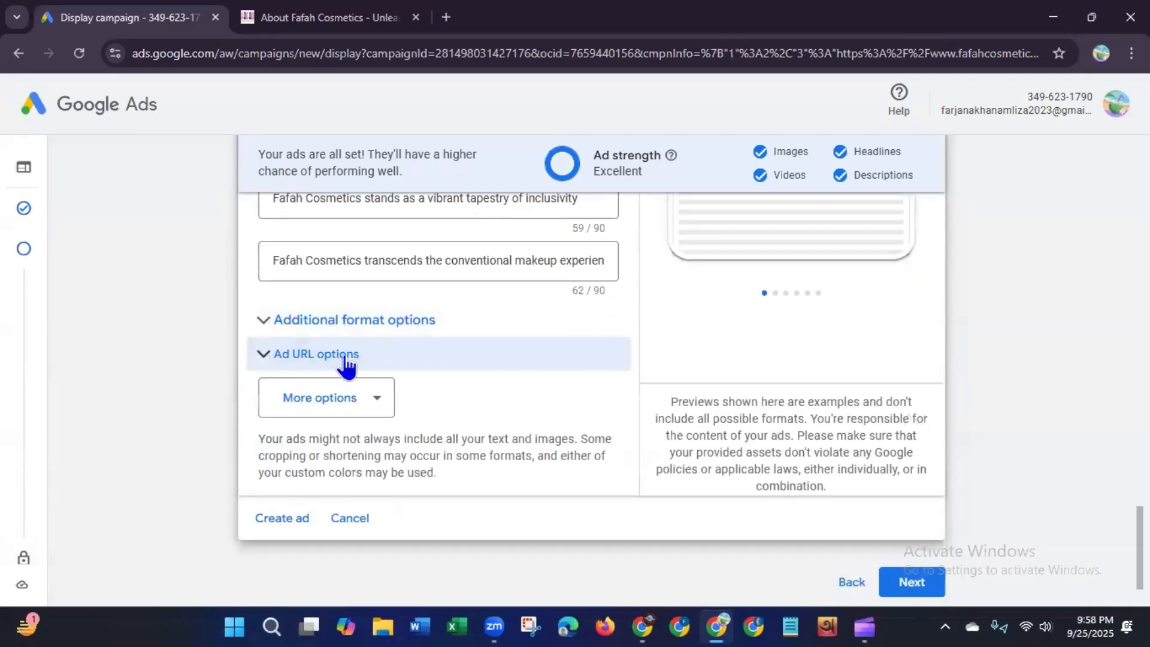
{"action": "scroll", "coordinate": [816, 418], "scroll_direction": "down", "scroll_amount": 2}
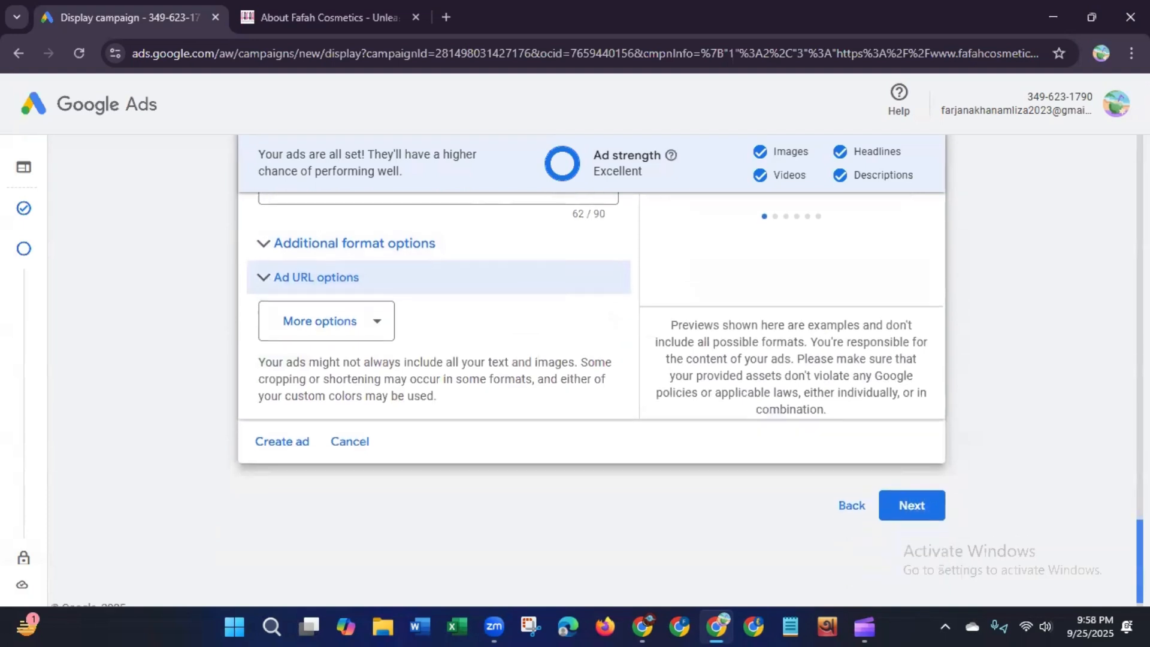
Step: Proceed to the Campaign Review page and look over the campaign summary
{"action": "left_click", "coordinate": [905, 498]}
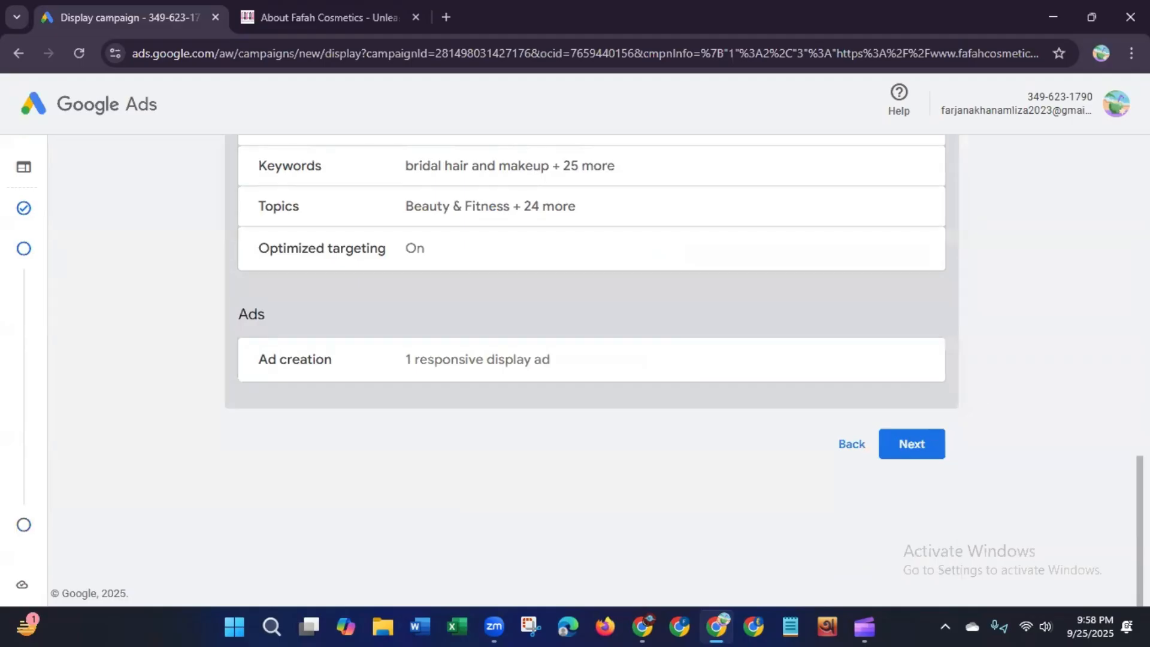
{"action": "triple_click", "coordinate": [90, 593]}
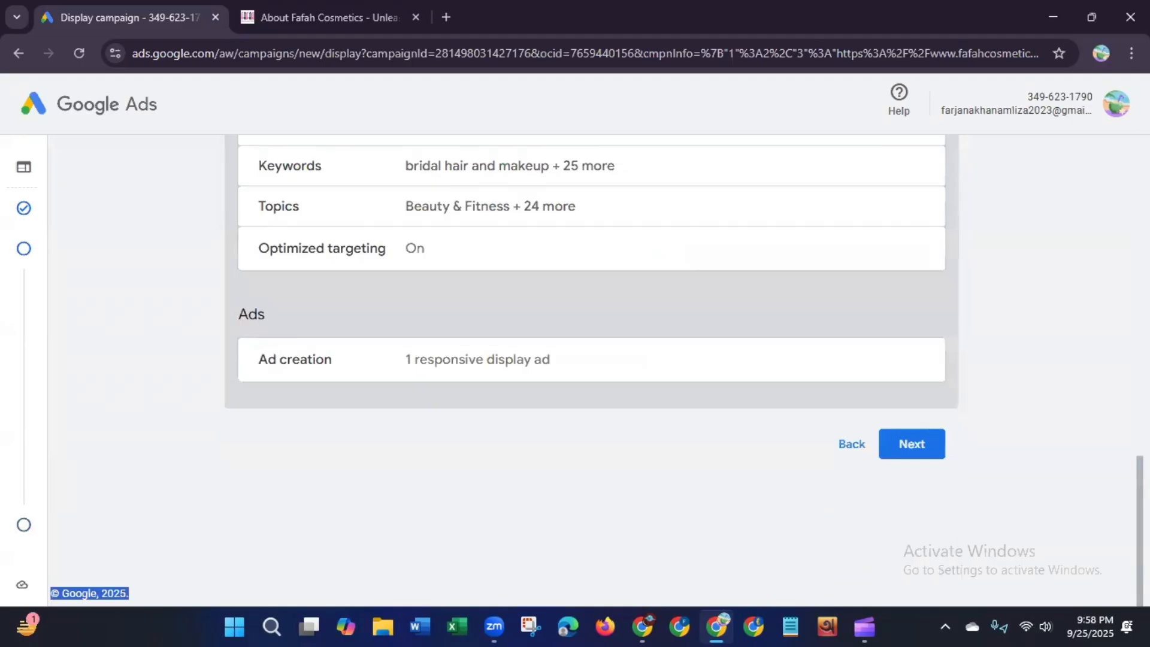
{"action": "scroll", "coordinate": [776, 187], "scroll_direction": "up", "scroll_amount": 15}
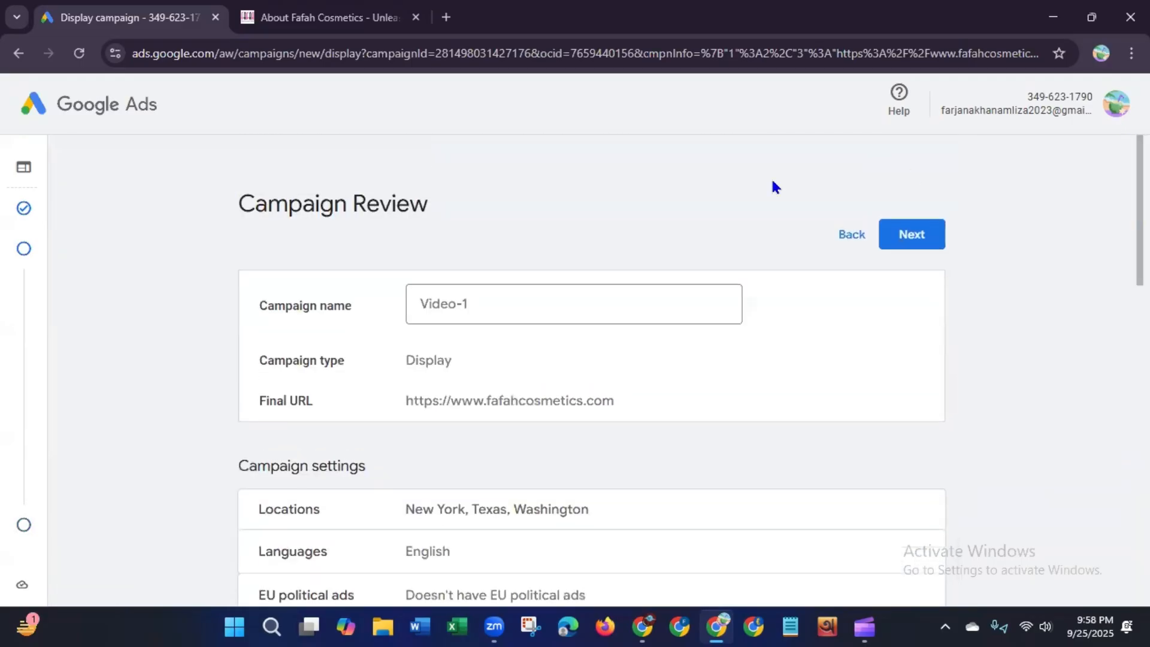
{"action": "left_click_drag", "start_coordinate": [241, 204], "coordinate": [453, 213]}
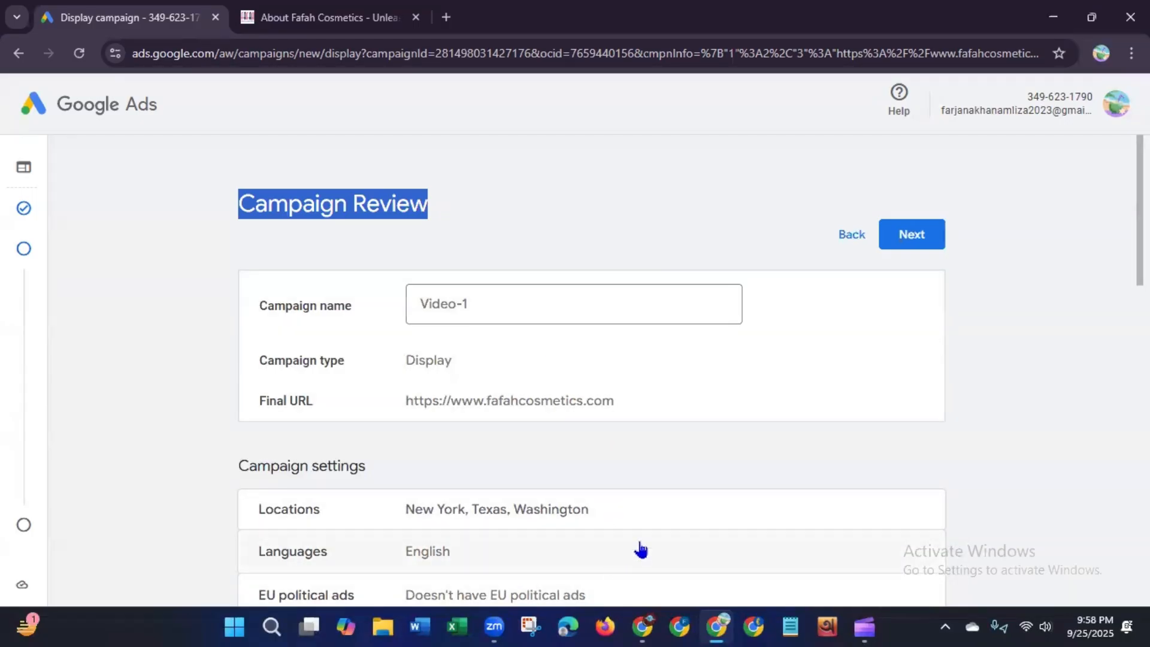
{"action": "scroll", "coordinate": [592, 371], "scroll_direction": "down", "scroll_amount": 12}
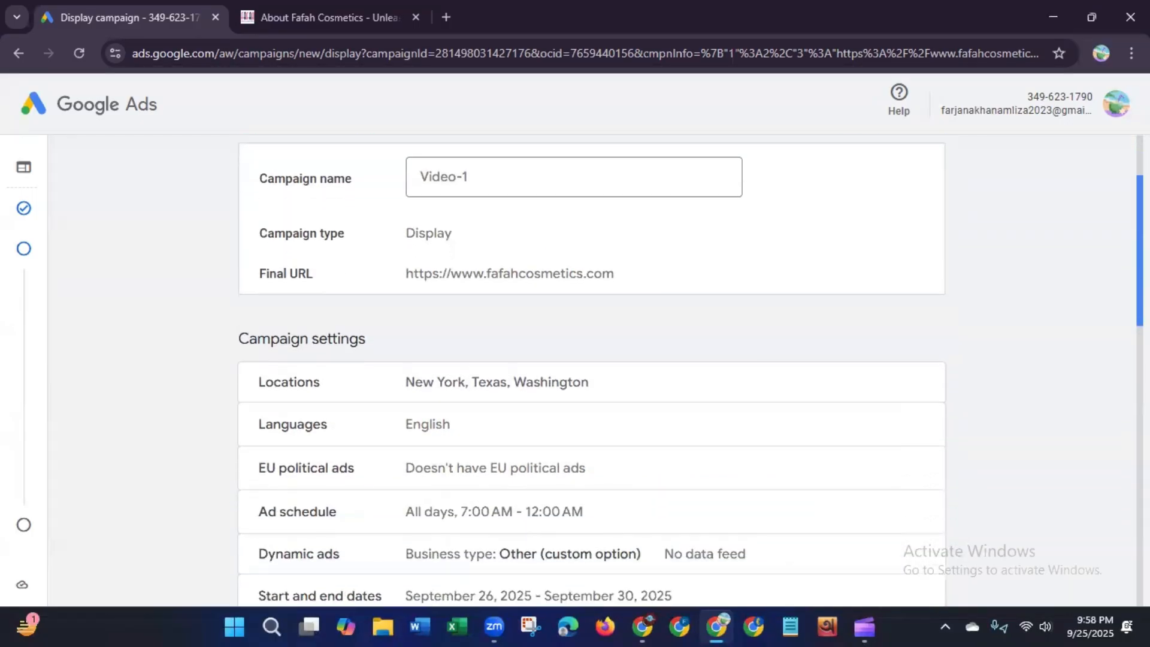
{"action": "scroll", "coordinate": [592, 372], "scroll_direction": "down", "scroll_amount": 3}
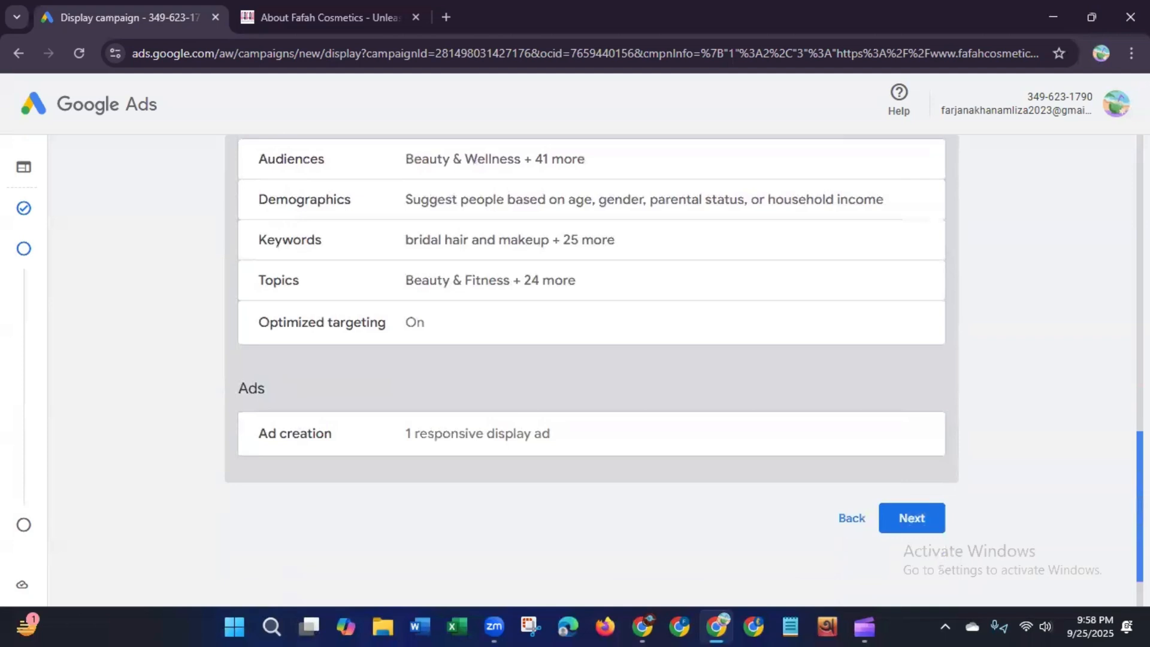
{"action": "scroll", "coordinate": [263, 385], "scroll_direction": "up", "scroll_amount": 15}
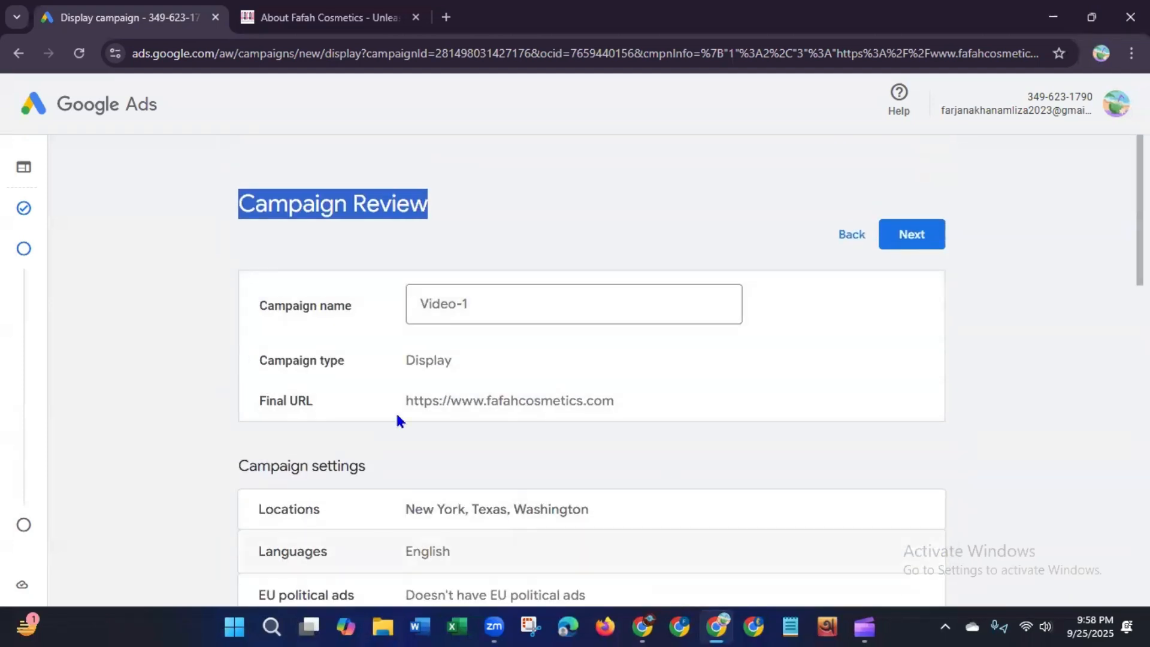
Step: Rename the campaign as Fafah's Campaign
{"action": "left_click_drag", "start_coordinate": [475, 300], "coordinate": [412, 311]}
{"action": "key", "text": "BackSpace"}
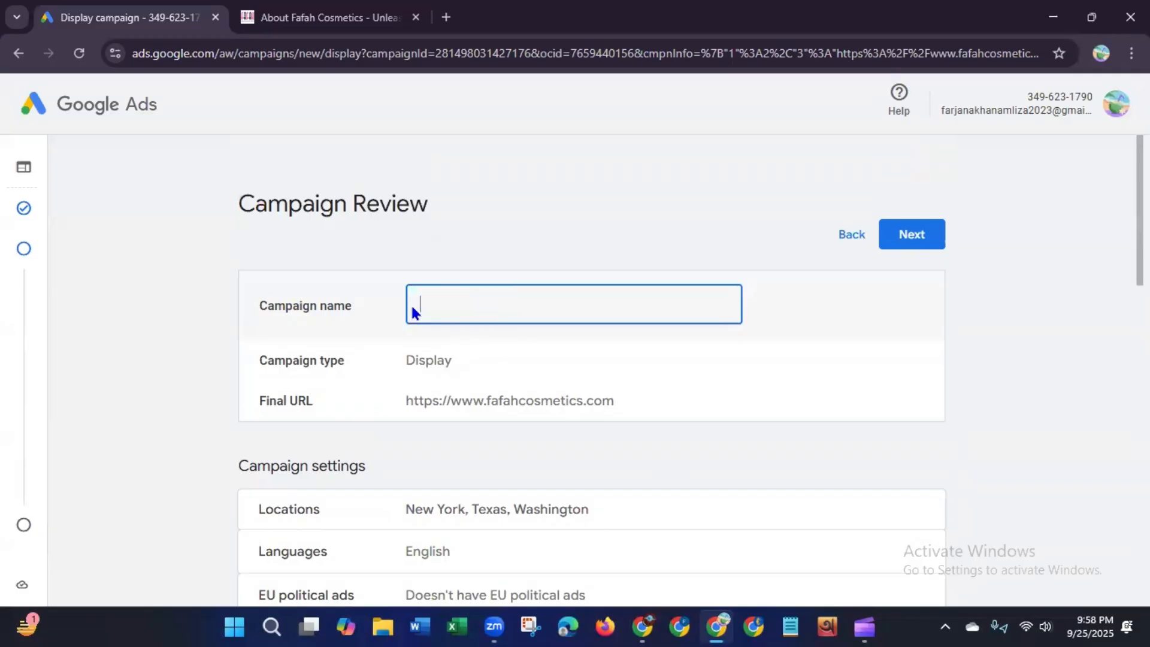
{"action": "type", "text": "Fafah "}
{"action": "type", "text": "\""}
{"action": "type", "text": "s"}
{"action": "key", "text": "BackSpace"}
{"action": "key", "text": "BackSpace"}
{"action": "key", "text": "BackSpace"}
{"action": "type", "text": "'s Campaign"}
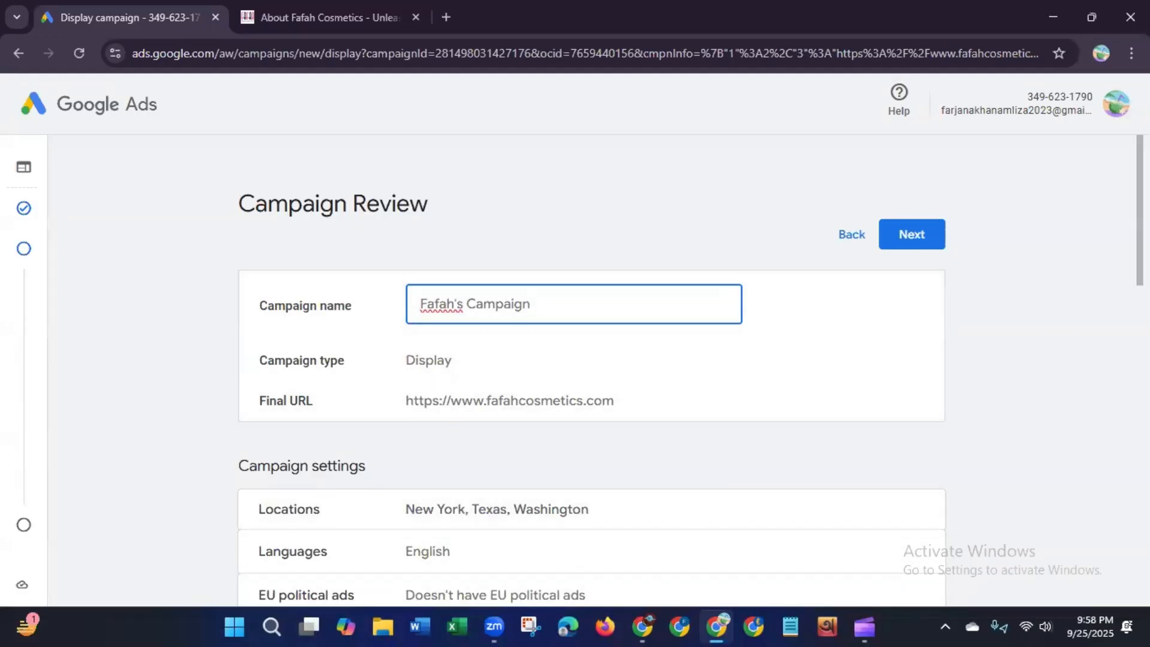
Step: Continue from the Campaign Review to the account and payment details page
{"action": "scroll", "coordinate": [1060, 329], "scroll_direction": "down", "scroll_amount": 2}
{"action": "scroll", "coordinate": [1117, 308], "scroll_direction": "down", "scroll_amount": 2}
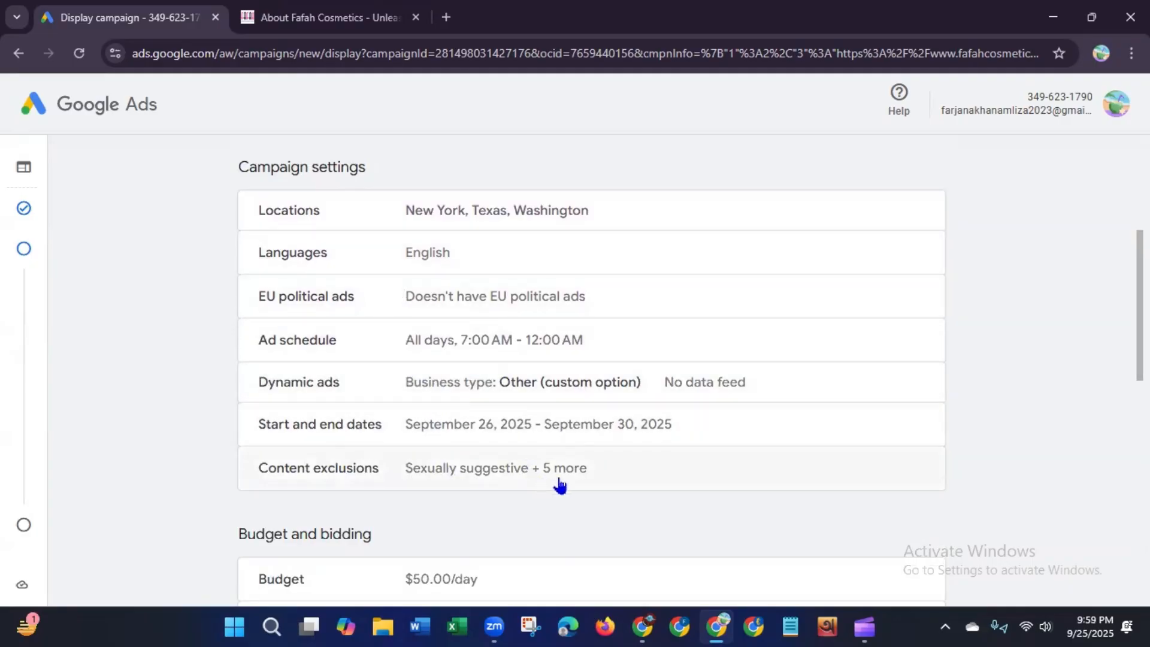
{"action": "scroll", "coordinate": [592, 371], "scroll_direction": "down", "scroll_amount": 10}
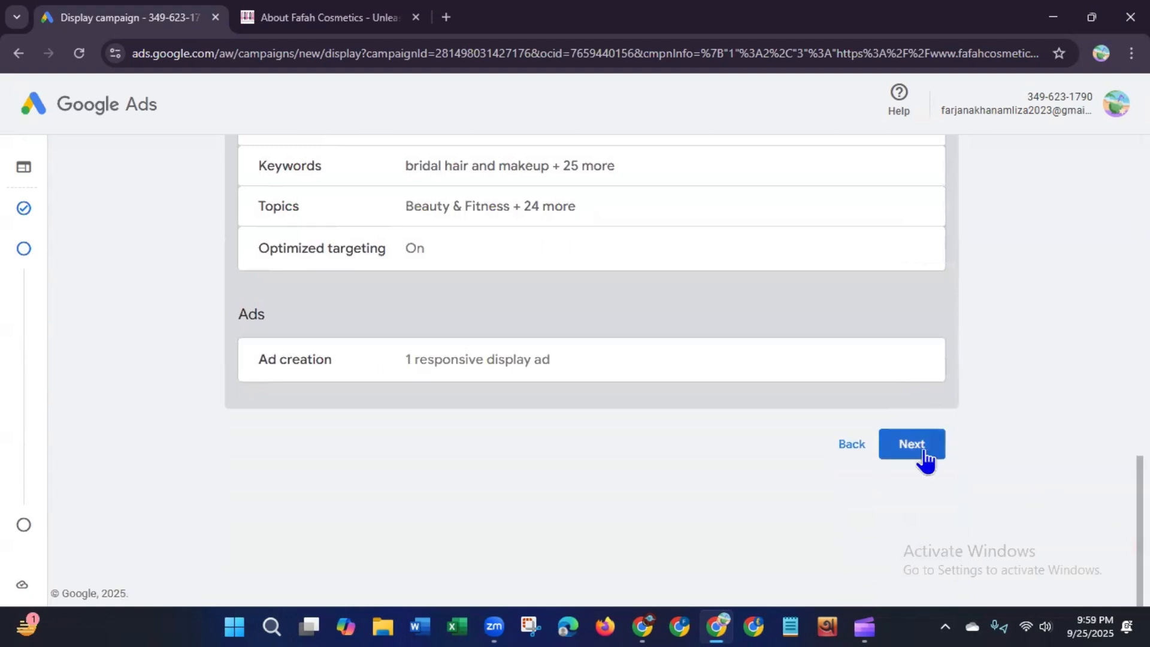
{"action": "left_click", "coordinate": [913, 448]}
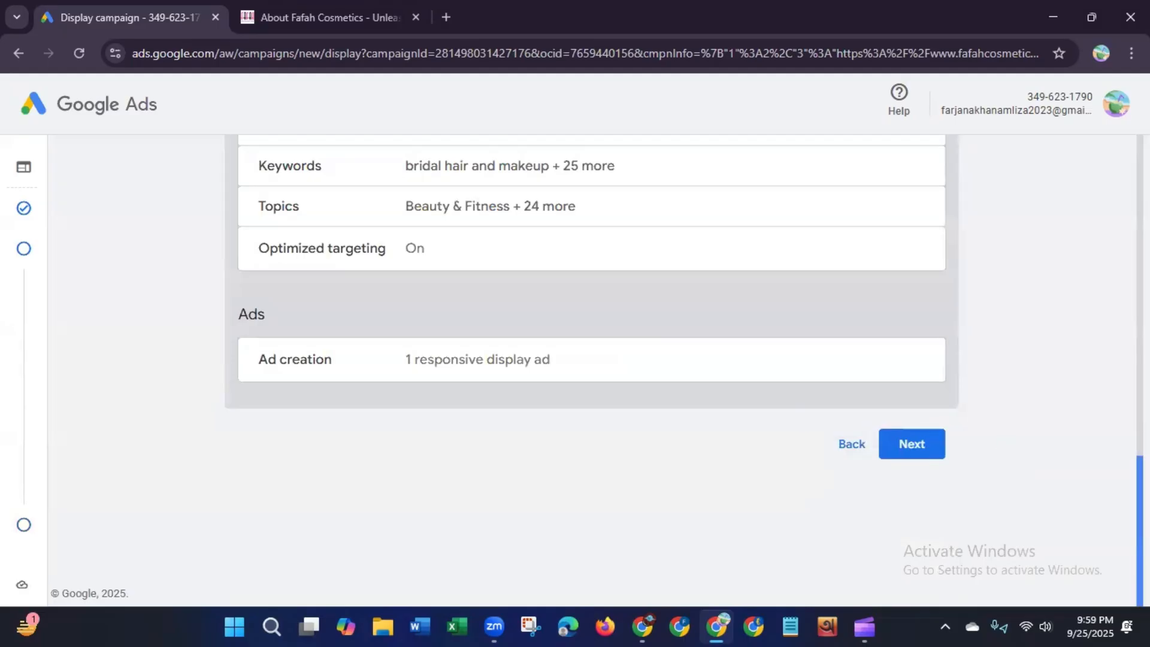
{"action": "scroll", "coordinate": [1110, 170], "scroll_direction": "up", "scroll_amount": 15}
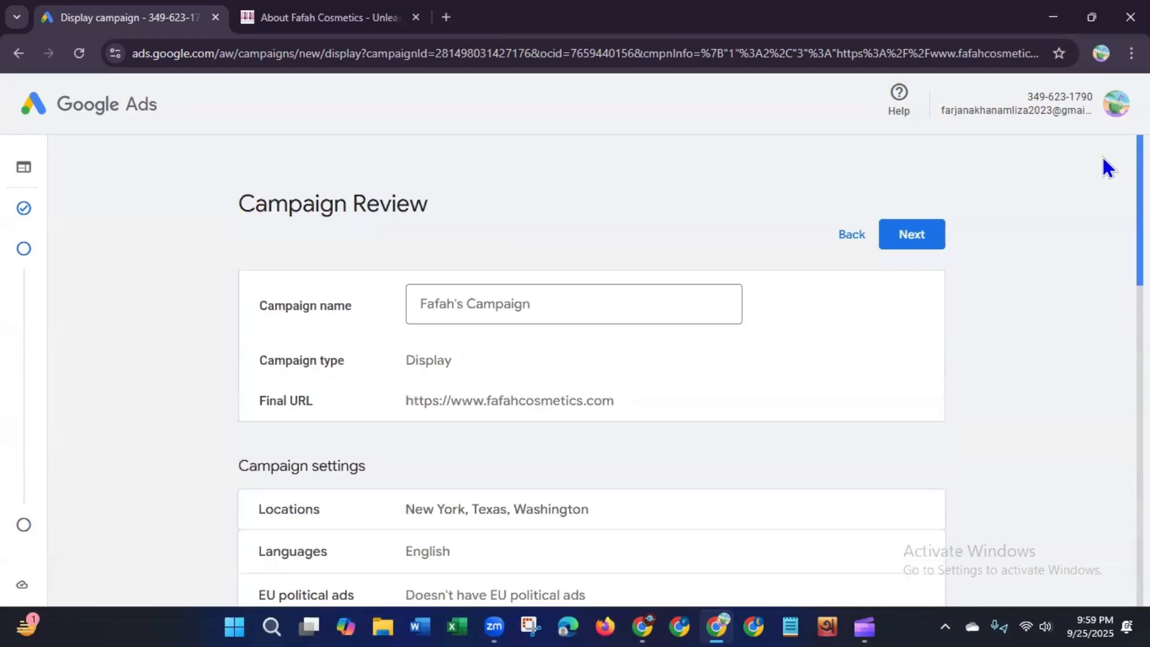
{"action": "scroll", "coordinate": [1108, 169], "scroll_direction": "down", "scroll_amount": 15}
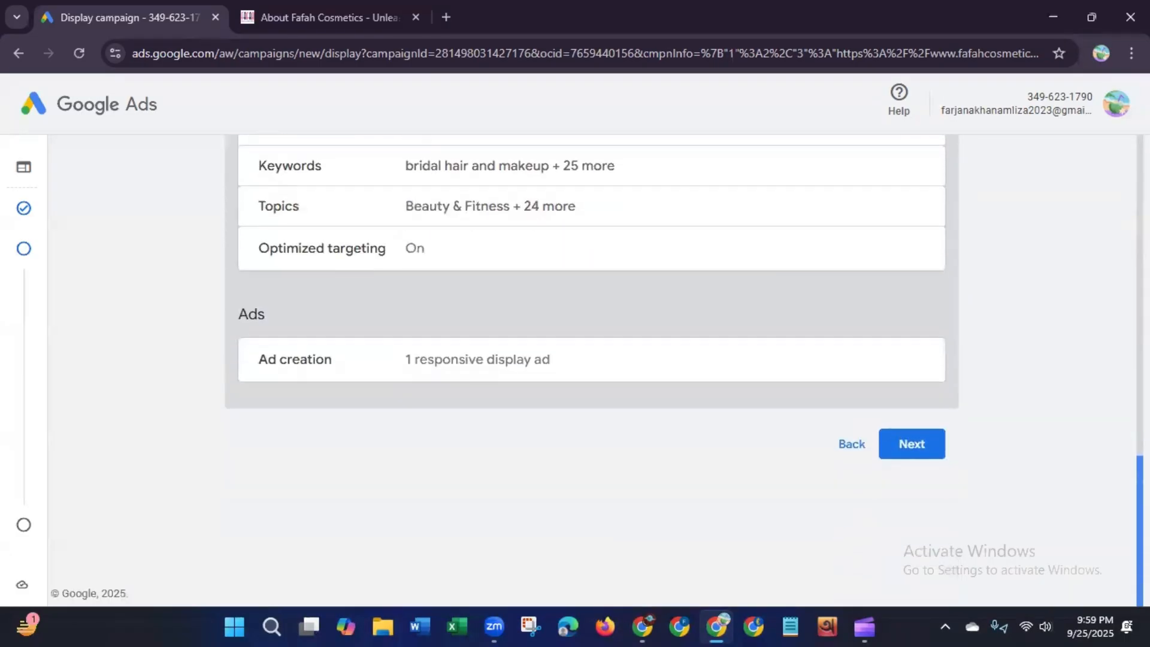
{"action": "left_click", "coordinate": [920, 453]}
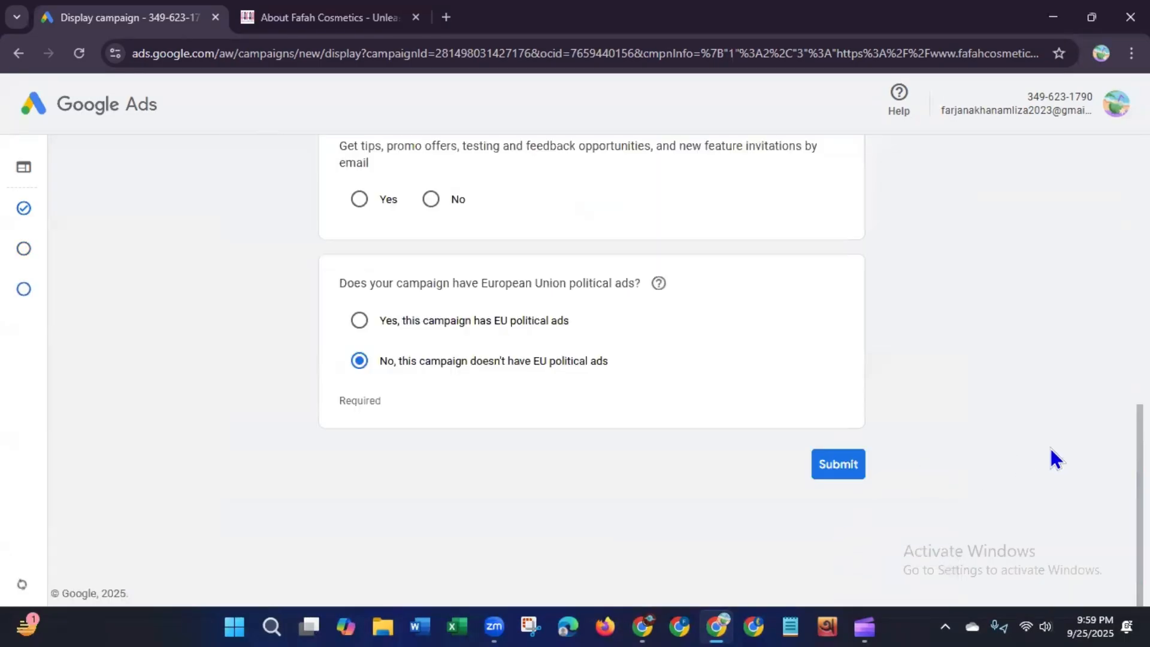
Step: Examine the account and payment details page from the country, time zone and offer code down to the payments profile
{"action": "scroll", "coordinate": [1050, 457], "scroll_direction": "up", "scroll_amount": 4}
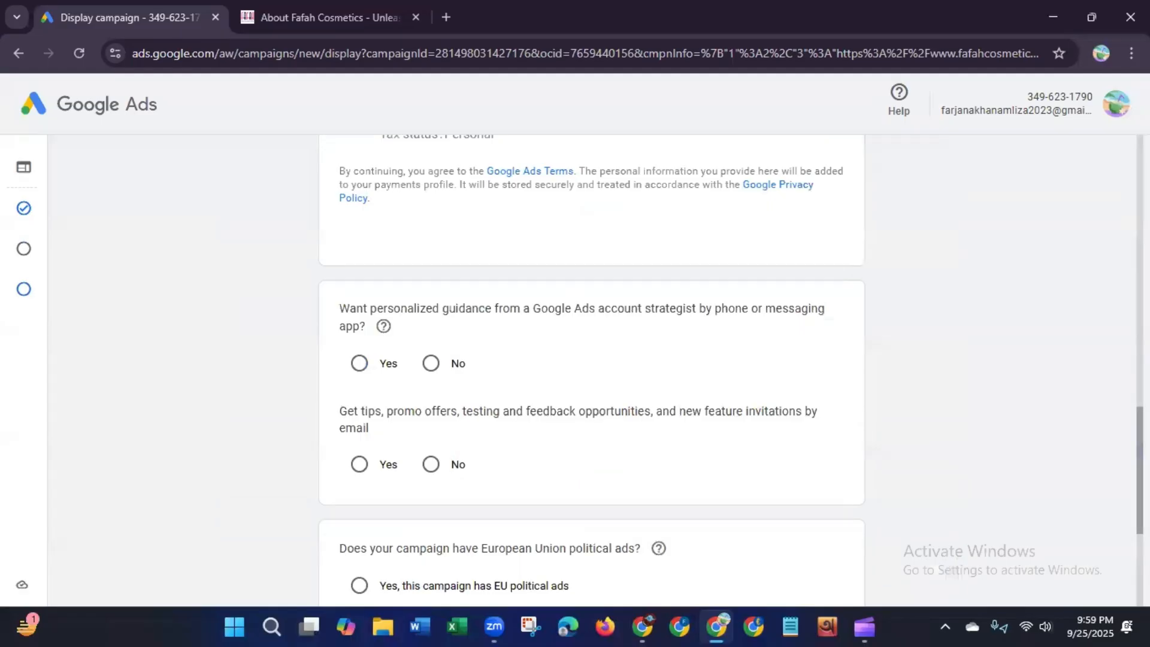
{"action": "scroll", "coordinate": [592, 359], "scroll_direction": "up", "scroll_amount": 15}
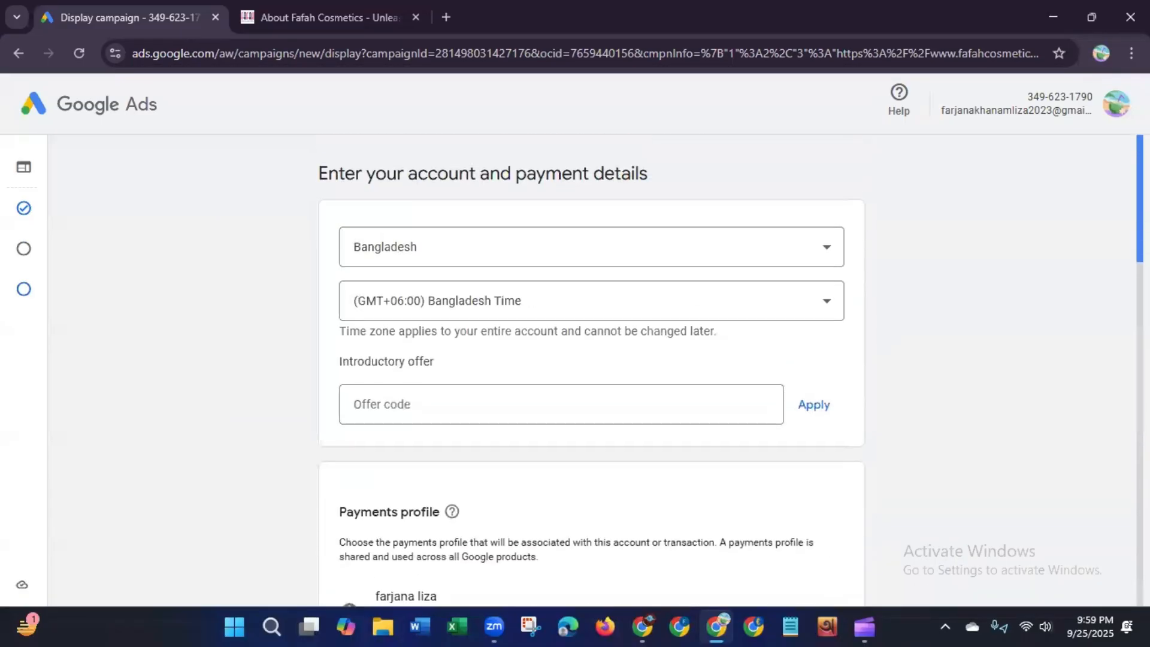
{"action": "left_click_drag", "start_coordinate": [428, 173], "coordinate": [705, 178]}
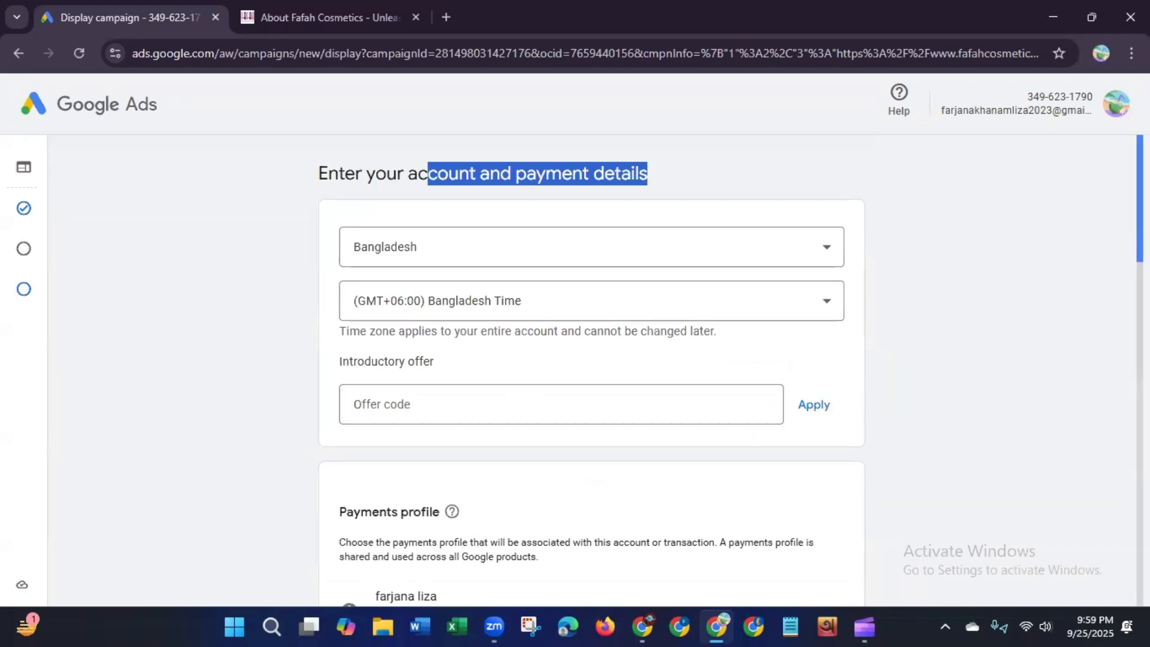
{"action": "scroll", "coordinate": [1108, 321], "scroll_direction": "down", "scroll_amount": 5}
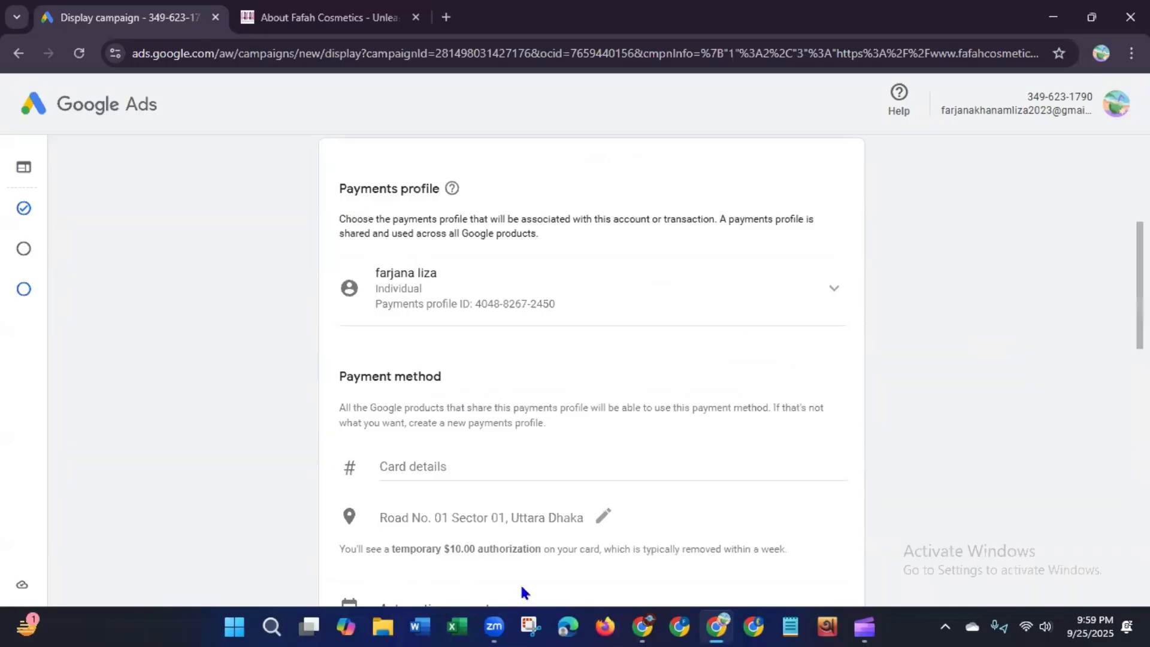
{"action": "scroll", "coordinate": [1116, 309], "scroll_direction": "down", "scroll_amount": 2}
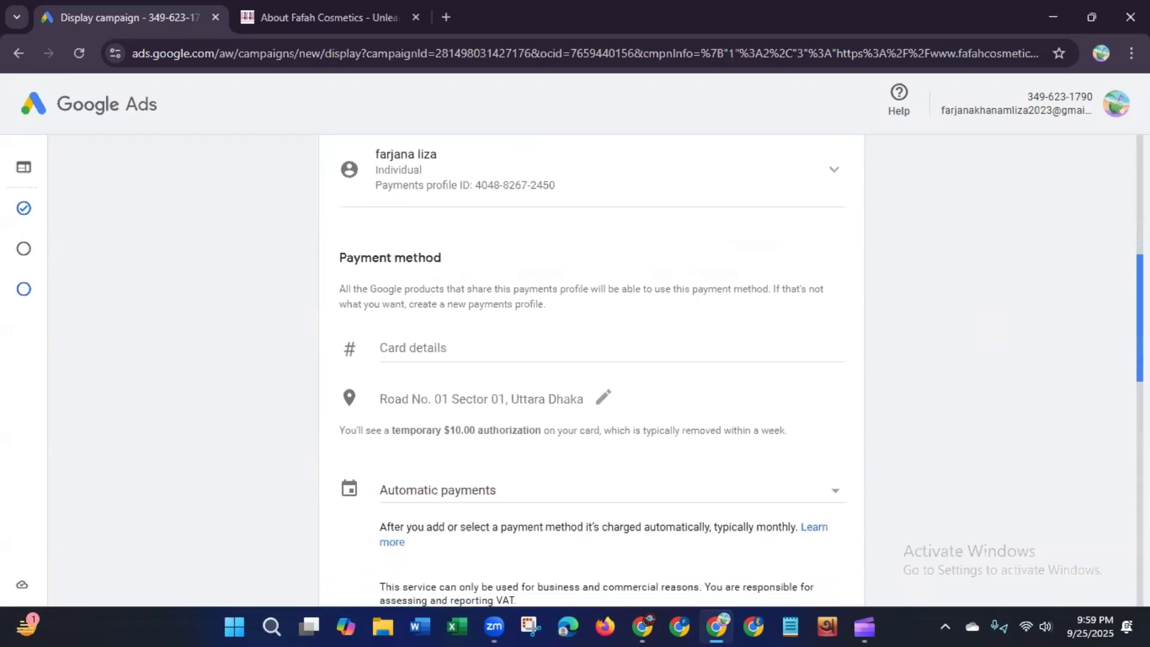
Step: Open the card details entry and review the payment, tax, email preference and EU political ads sections of the page
{"action": "left_click", "coordinate": [423, 347]}
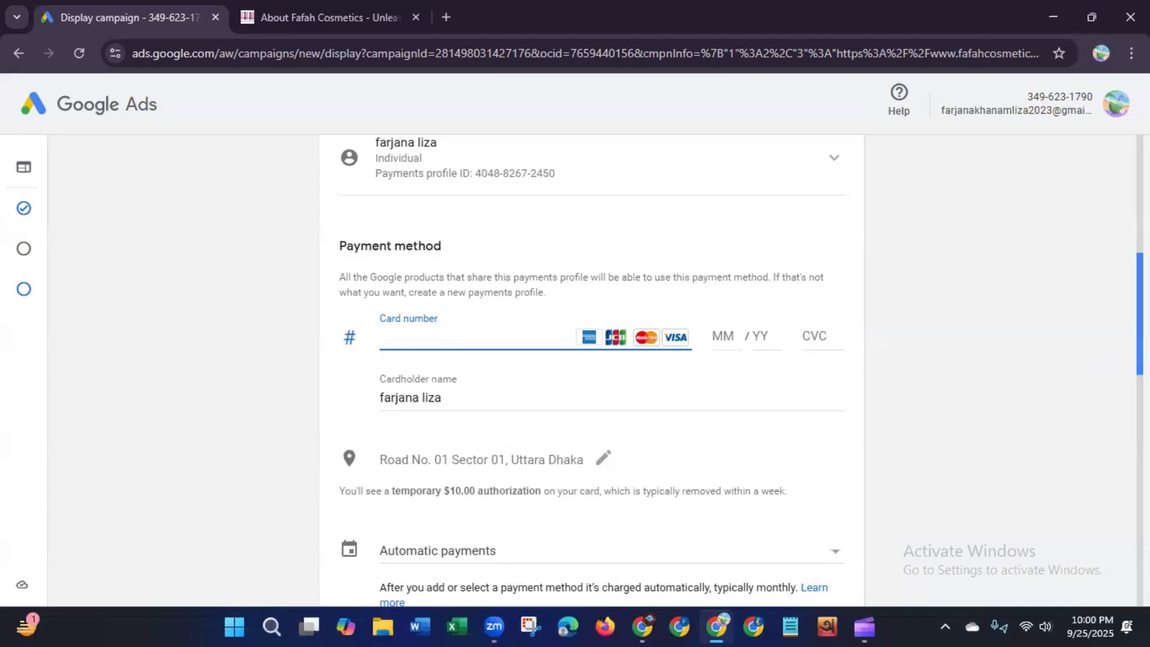
{"action": "scroll", "coordinate": [1140, 347], "scroll_direction": "down", "scroll_amount": 2}
{"action": "scroll", "coordinate": [1058, 345], "scroll_direction": "down", "scroll_amount": 1}
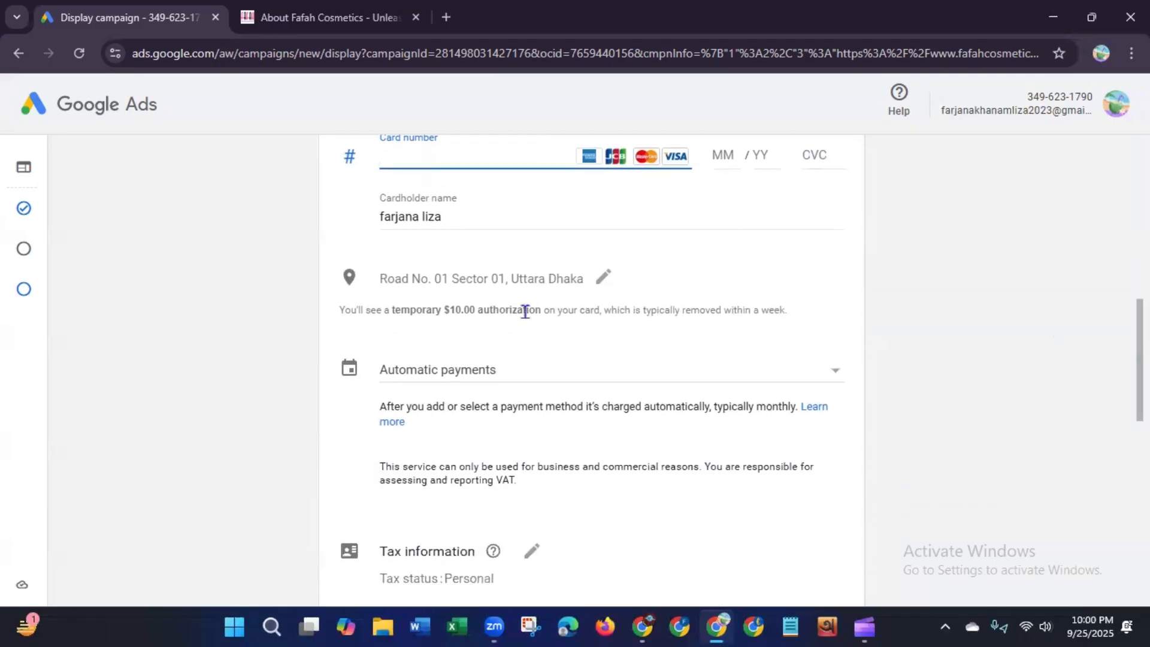
{"action": "scroll", "coordinate": [693, 374], "scroll_direction": "down", "scroll_amount": 3}
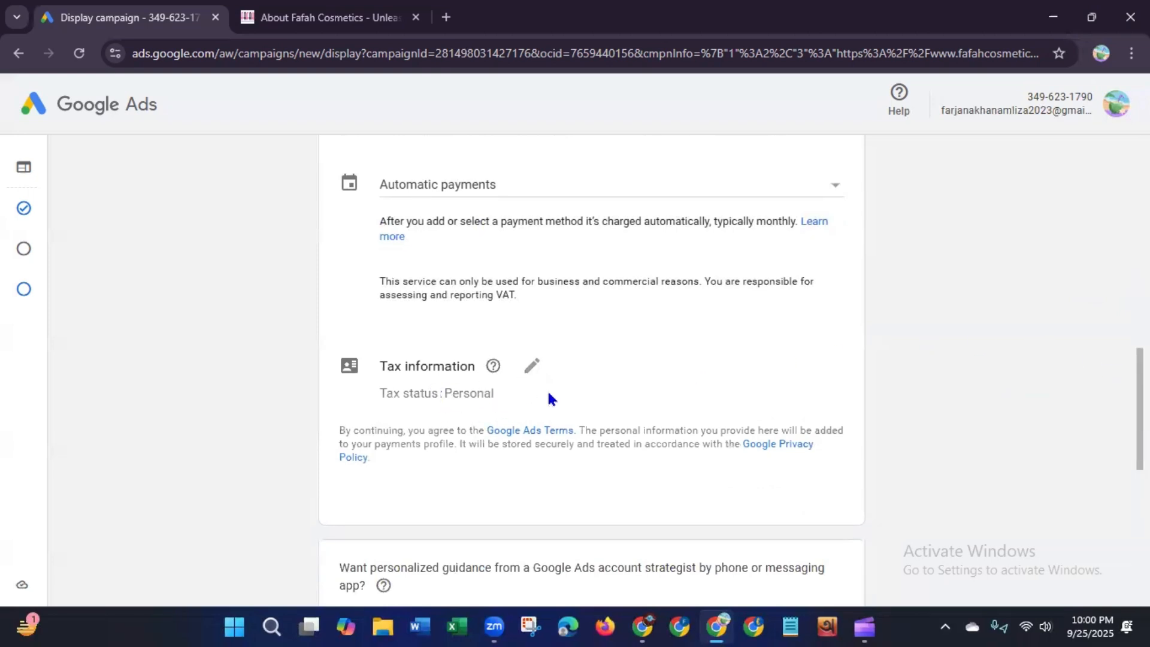
{"action": "scroll", "coordinate": [551, 399], "scroll_direction": "down", "scroll_amount": 4}
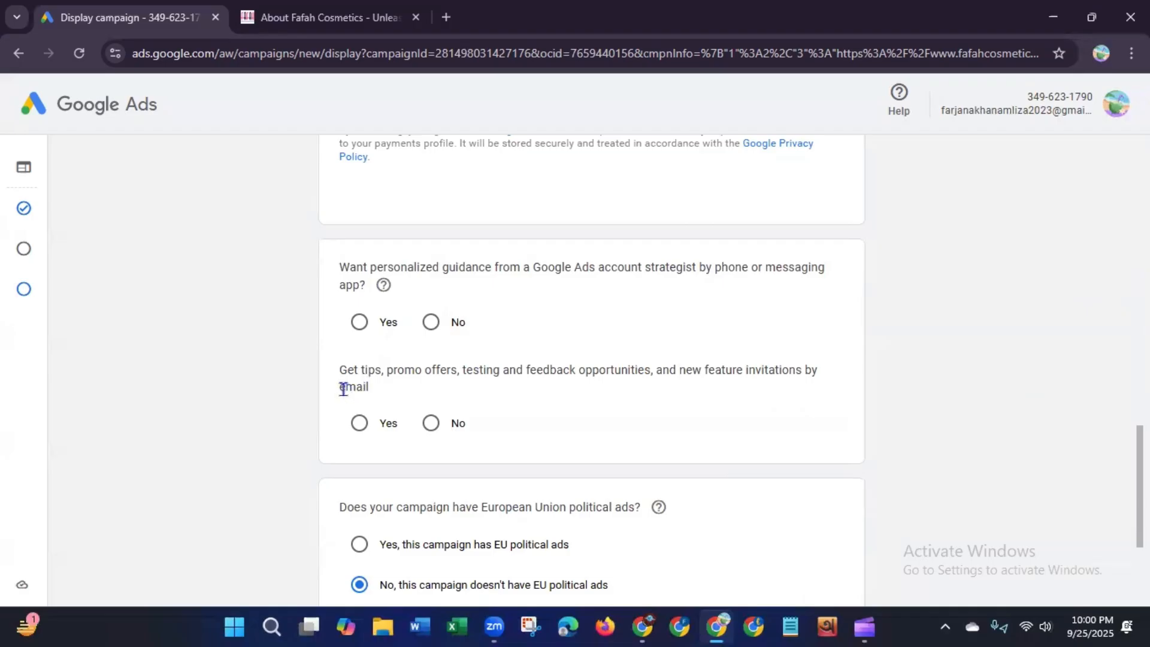
{"action": "left_click_drag", "start_coordinate": [346, 388], "coordinate": [437, 397]}
{"action": "scroll", "coordinate": [468, 457], "scroll_direction": "down", "scroll_amount": 3}
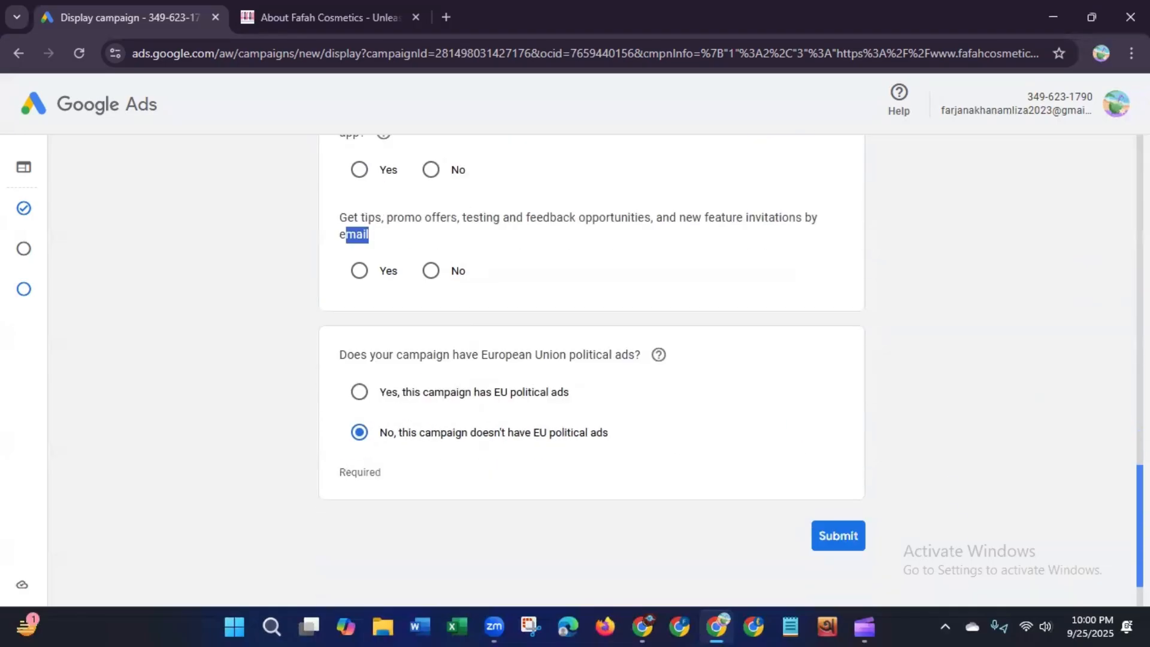
{"action": "left_click_drag", "start_coordinate": [1140, 527], "coordinate": [1139, 546]}
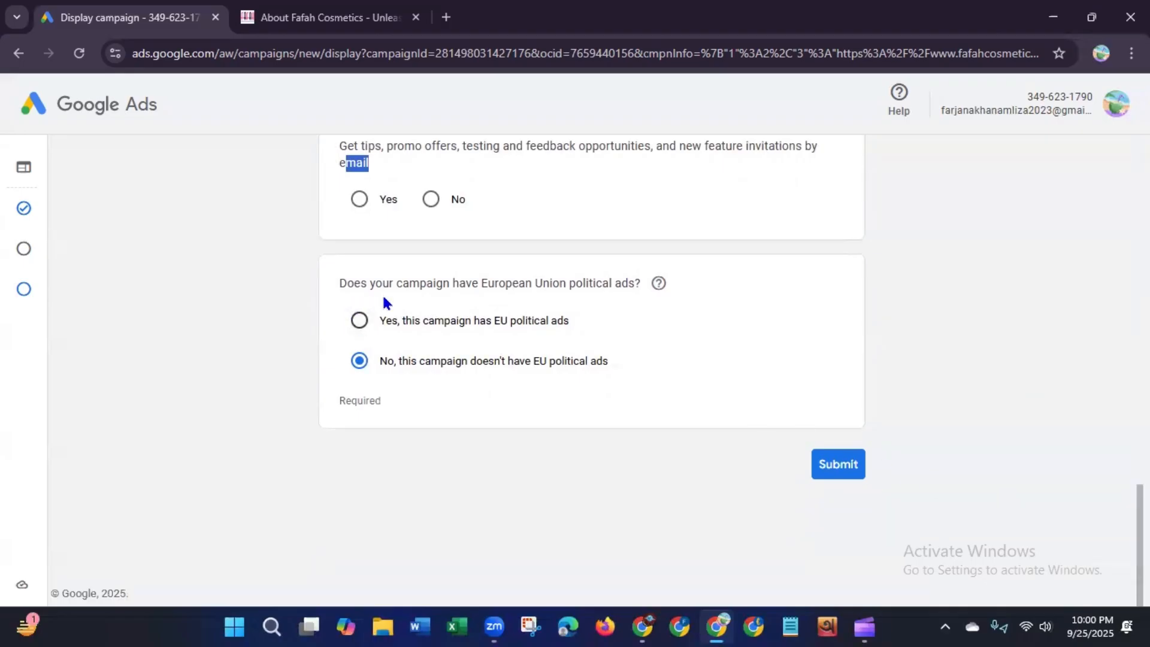
{"action": "left_click_drag", "start_coordinate": [495, 283], "coordinate": [513, 300]}
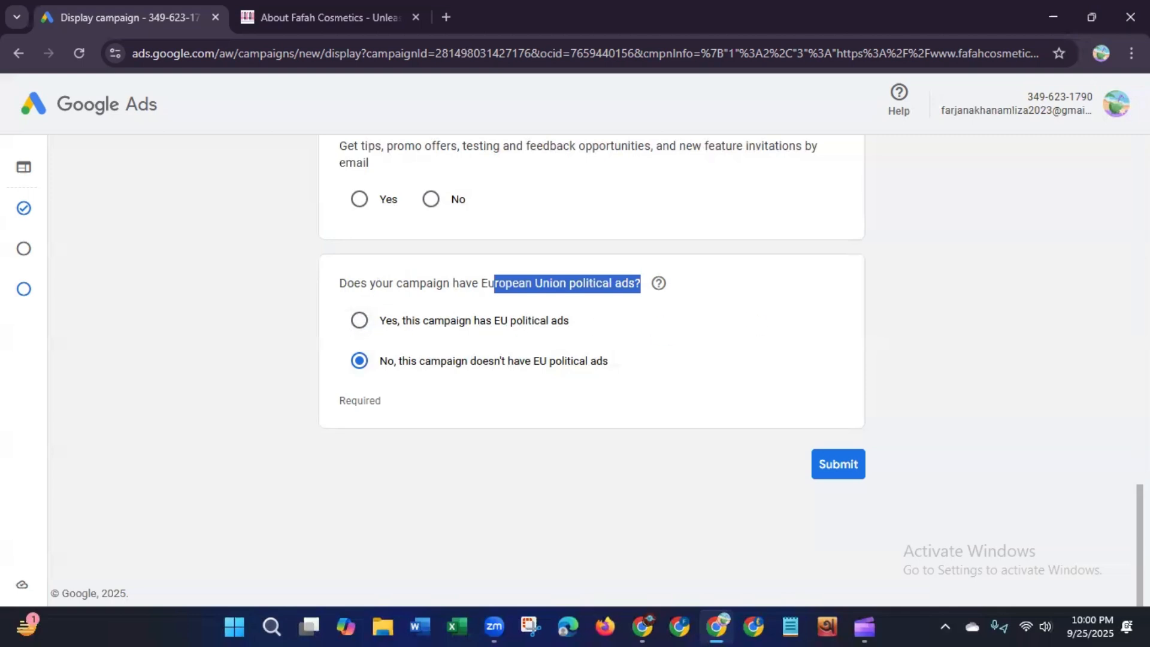
{"action": "left_click", "coordinate": [1020, 481]}
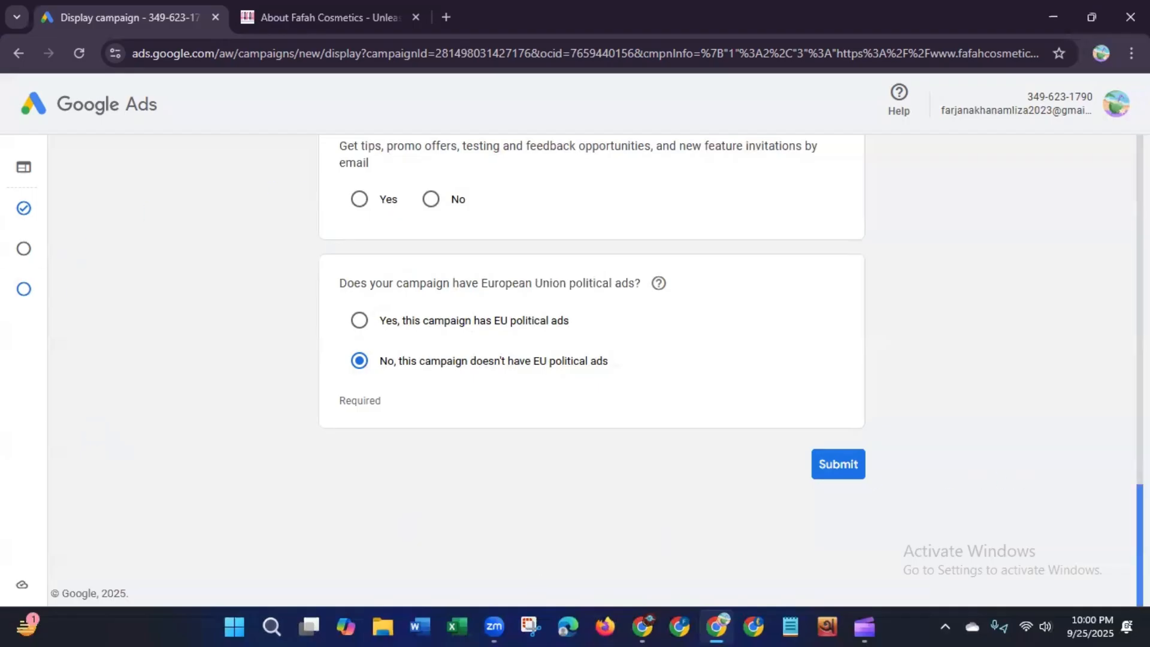
{"action": "left_click_drag", "start_coordinate": [1139, 545], "coordinate": [1140, 195]}
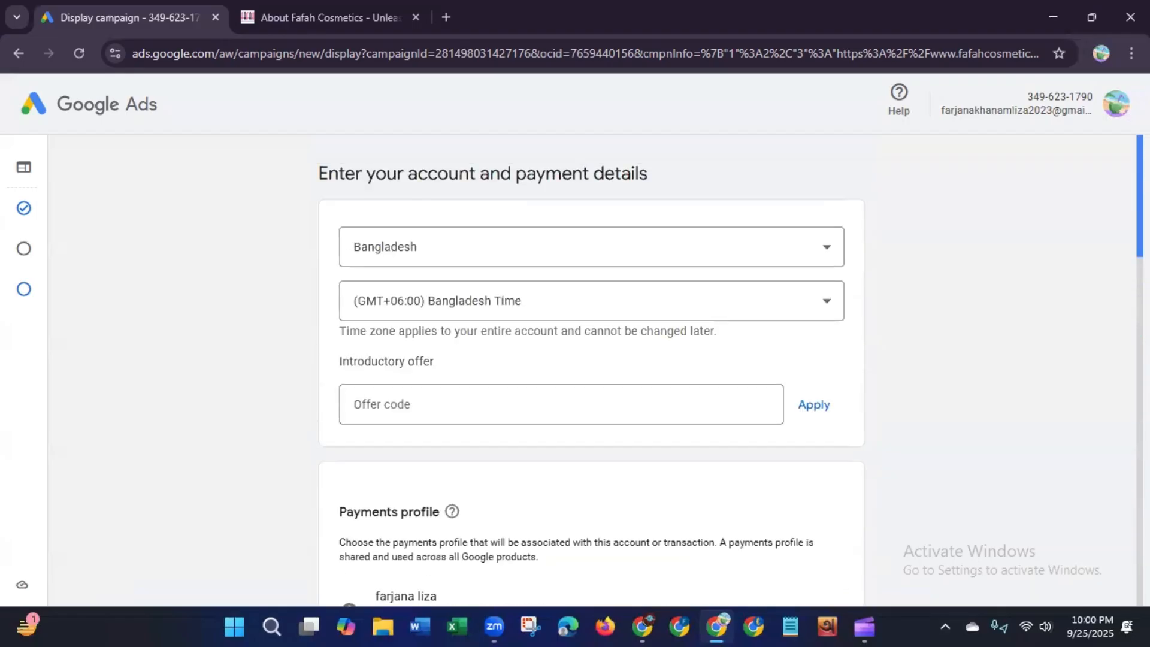
Step: Remove the Fafah Cosmetics Google Ads account, still in setup, from the account menu
{"action": "mouse_move", "coordinate": [31, 172]}
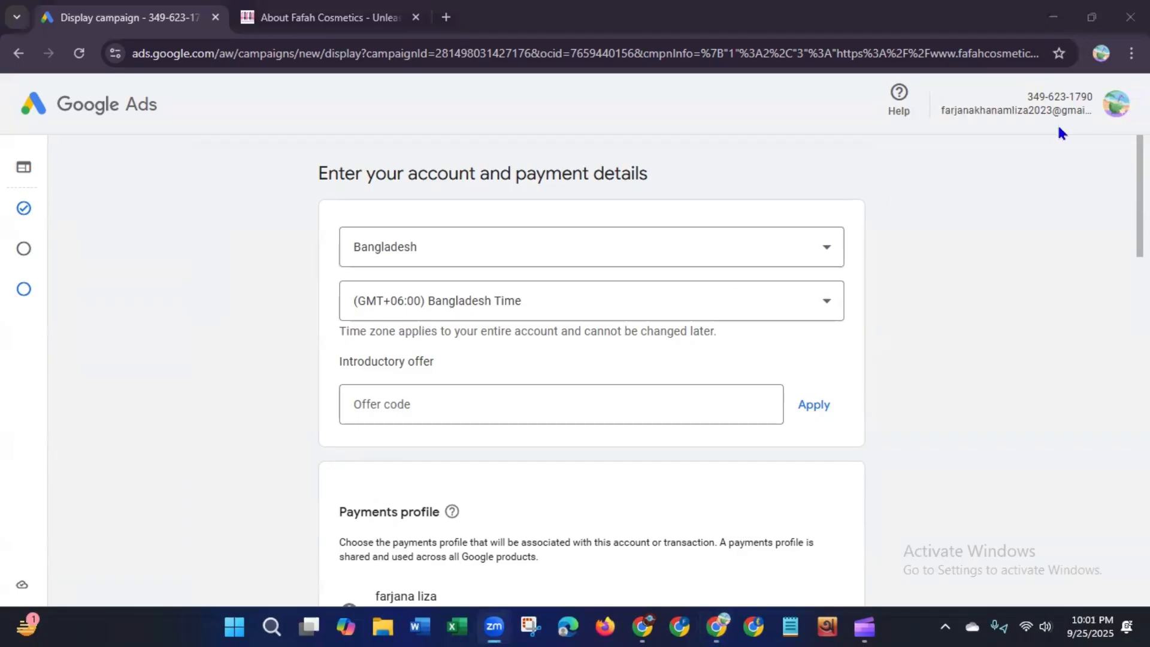
{"action": "left_click", "coordinate": [1116, 105]}
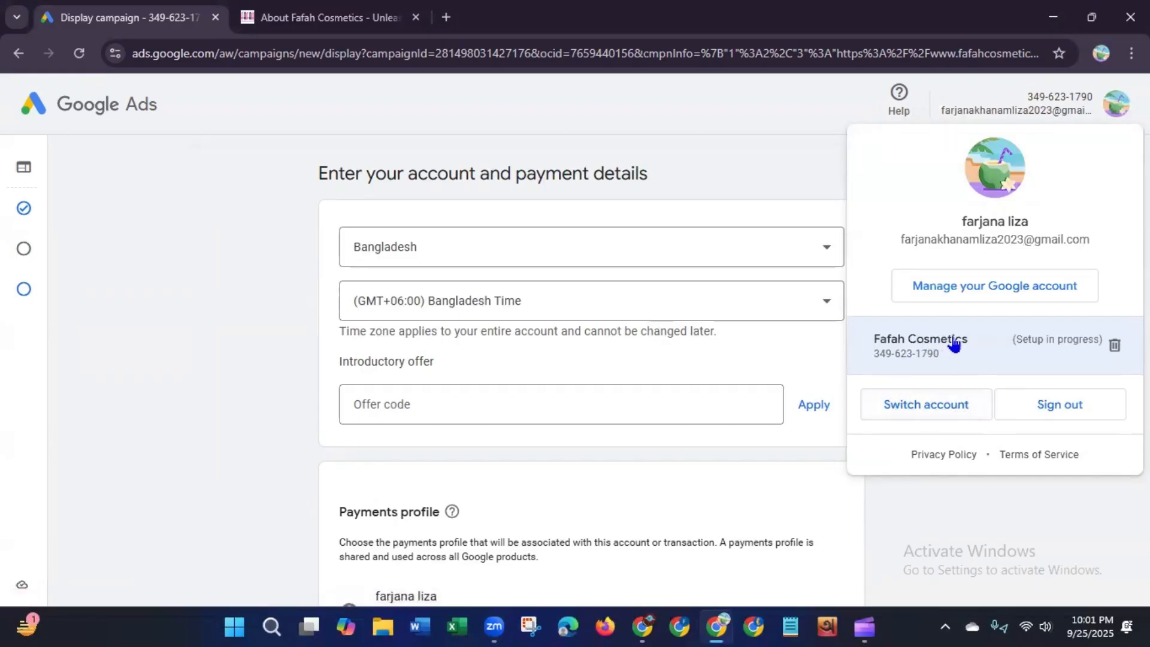
{"action": "left_click", "coordinate": [1114, 347]}
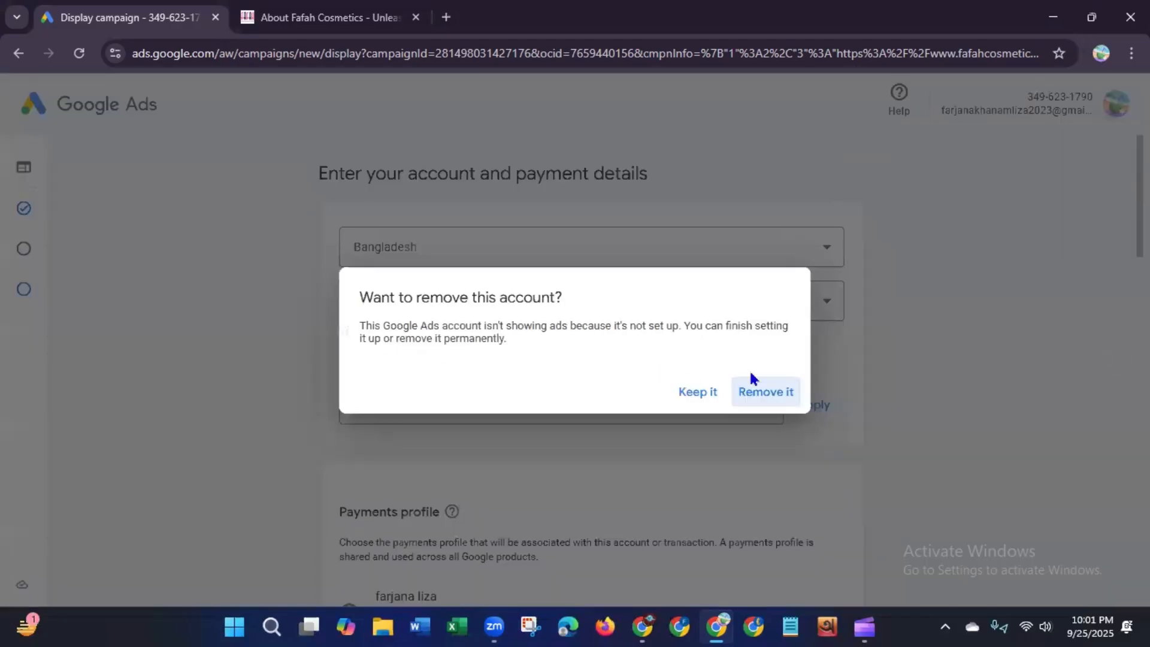
{"action": "left_click", "coordinate": [772, 393]}
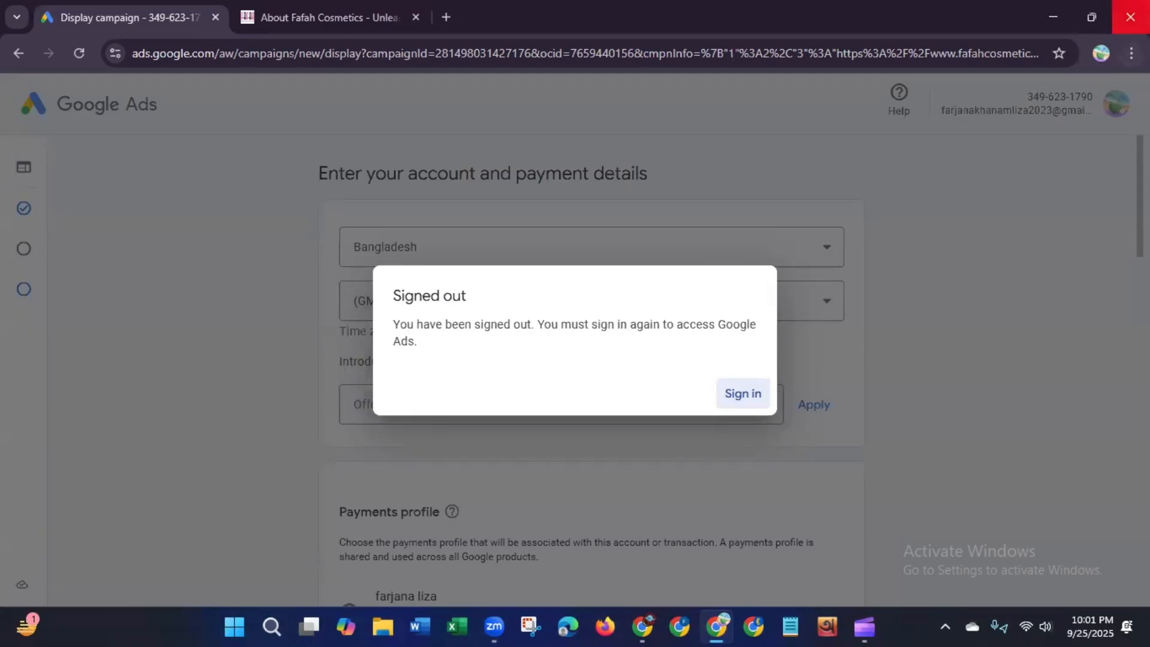
Step: Close the browser and refresh the desktop
{"action": "left_click", "coordinate": [1130, 17]}
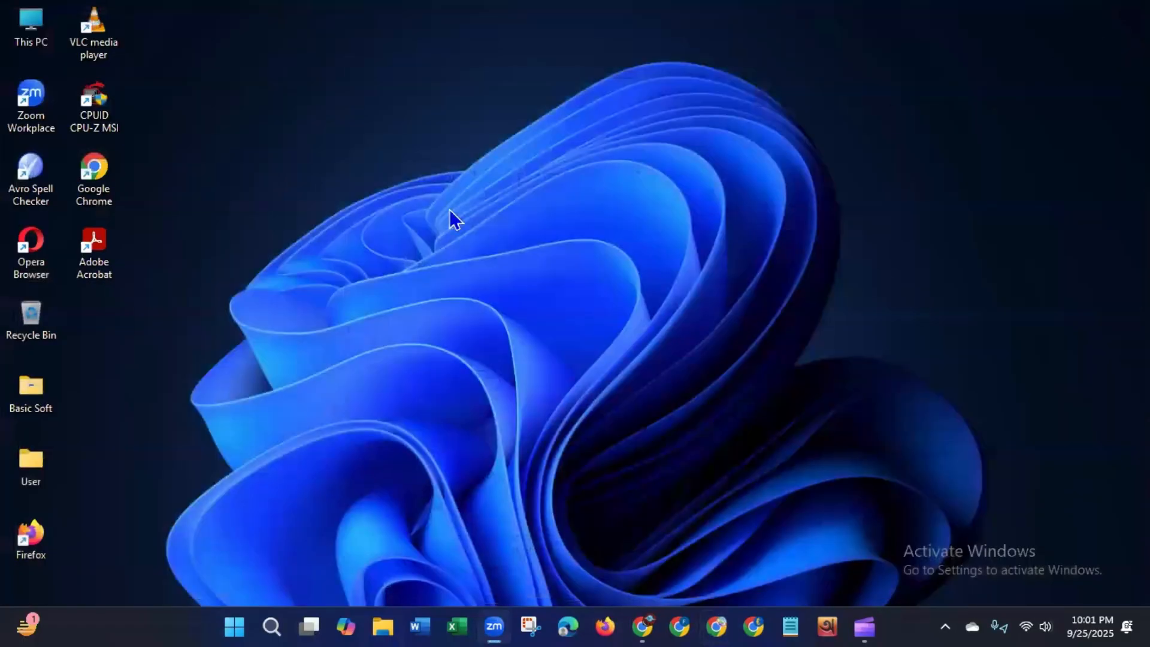
{"action": "right_click", "coordinate": [452, 219]}
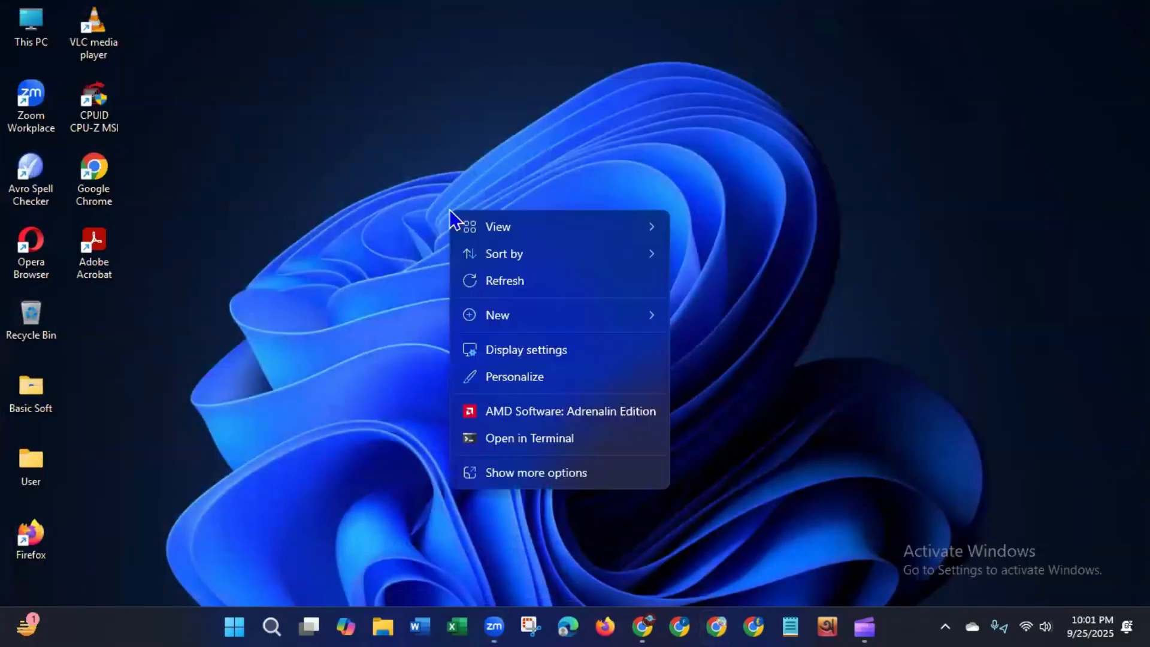
{"action": "left_click", "coordinate": [479, 281]}
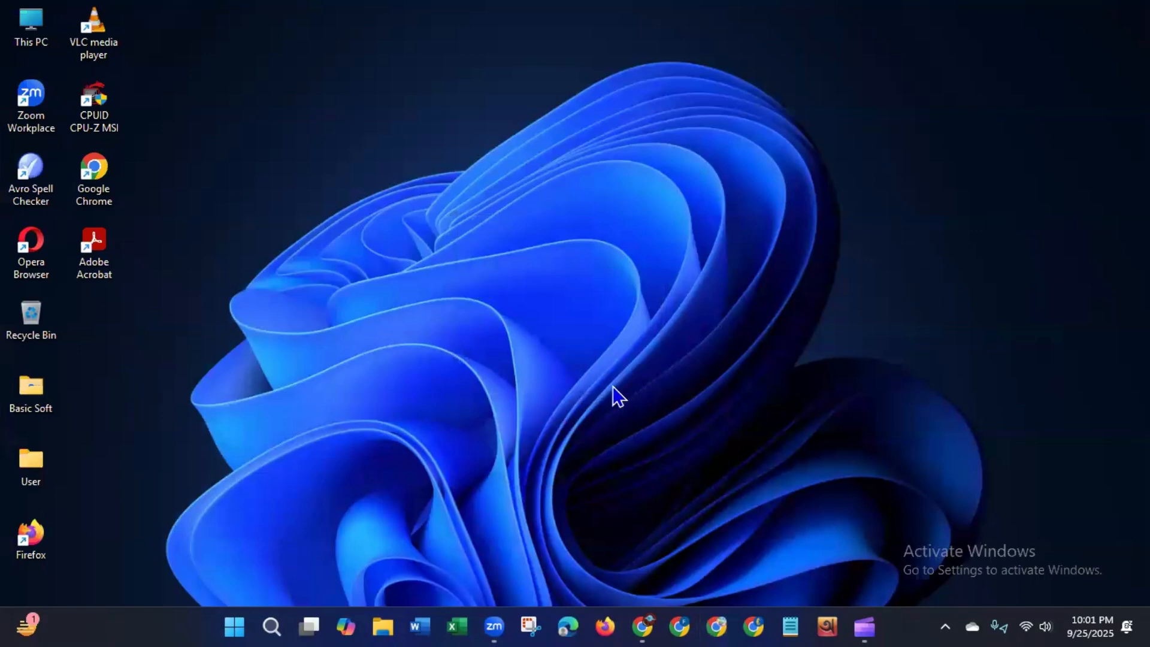